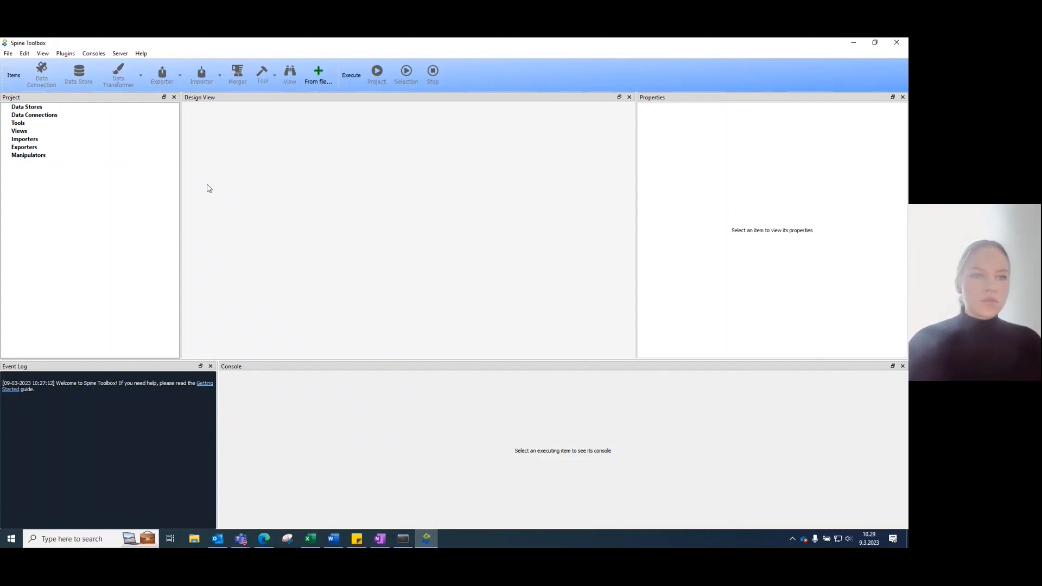
# Step: Open the flextool project from the C:\OASES folder
pyautogui.click(9, 54)
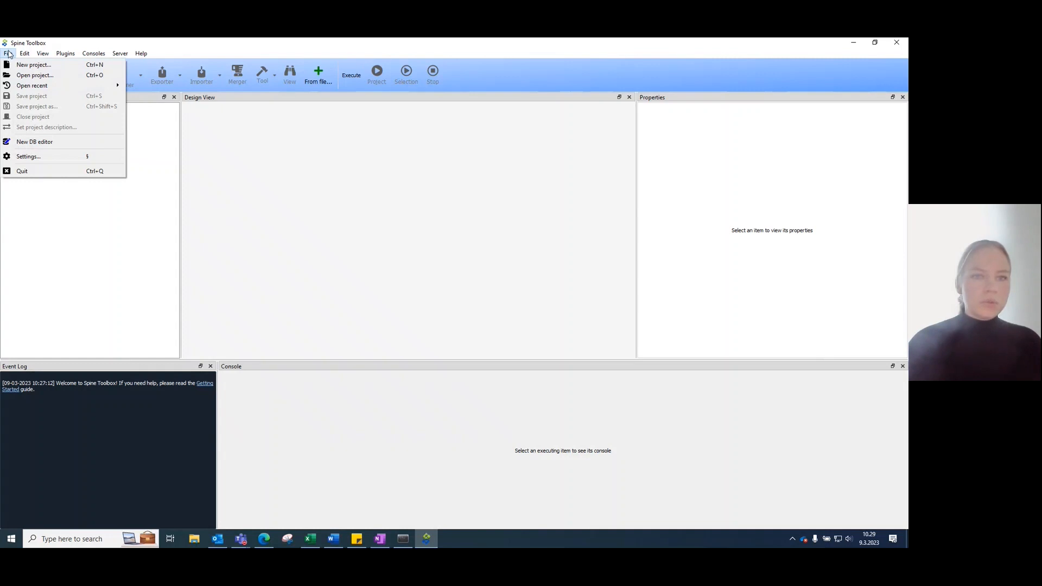
pyautogui.click(71, 79)
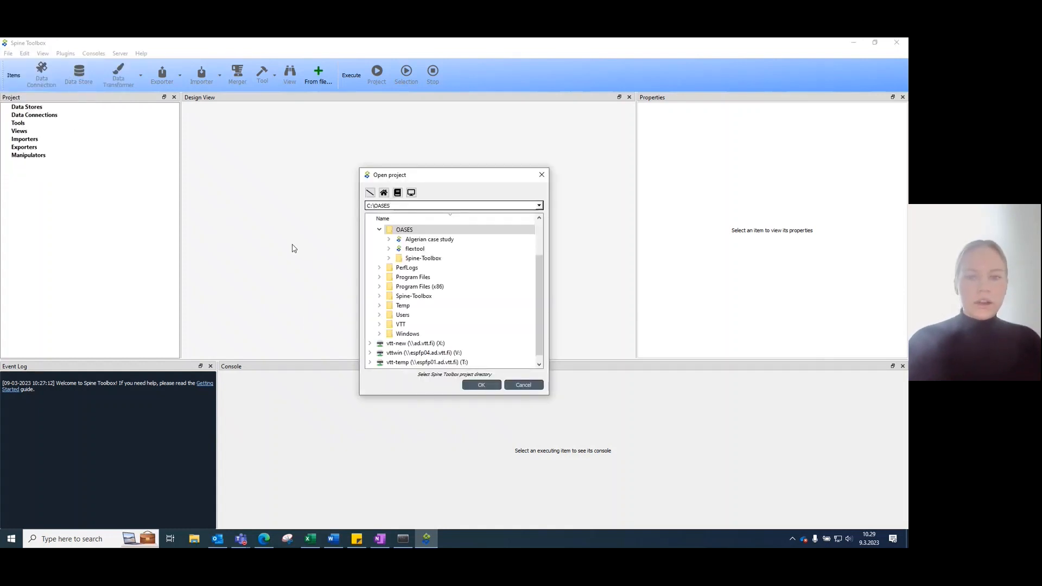
pyautogui.click(426, 249)
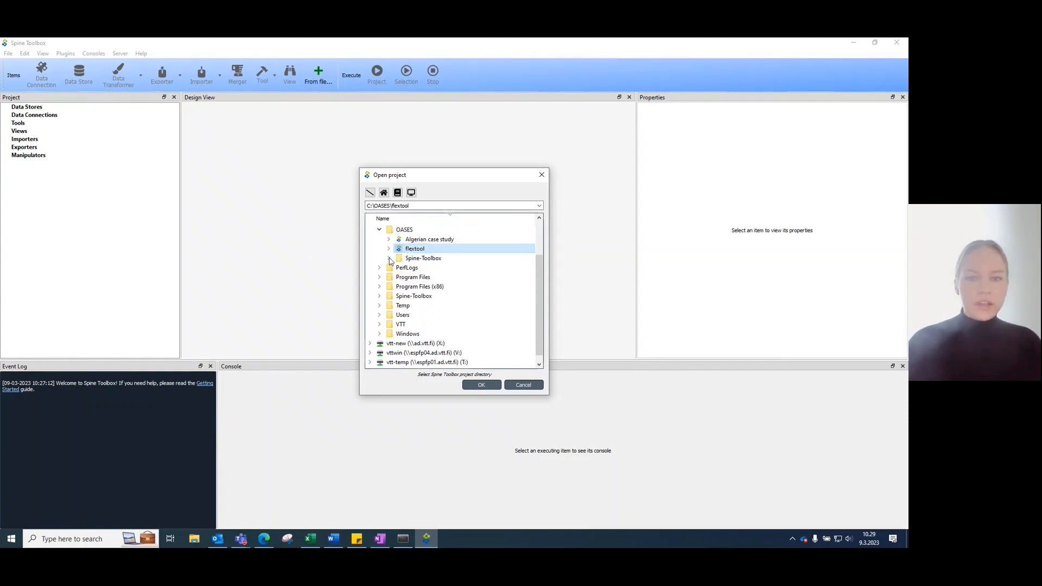
pyautogui.click(483, 386)
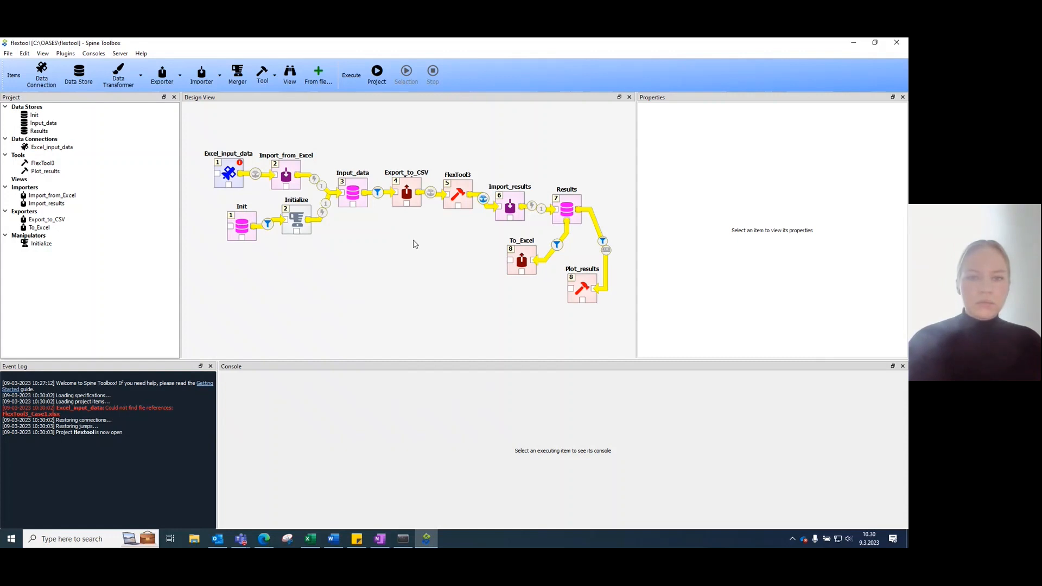
# Step: Check the database path of the Input_data store and open that store in the database editor
pyautogui.click(352, 188)
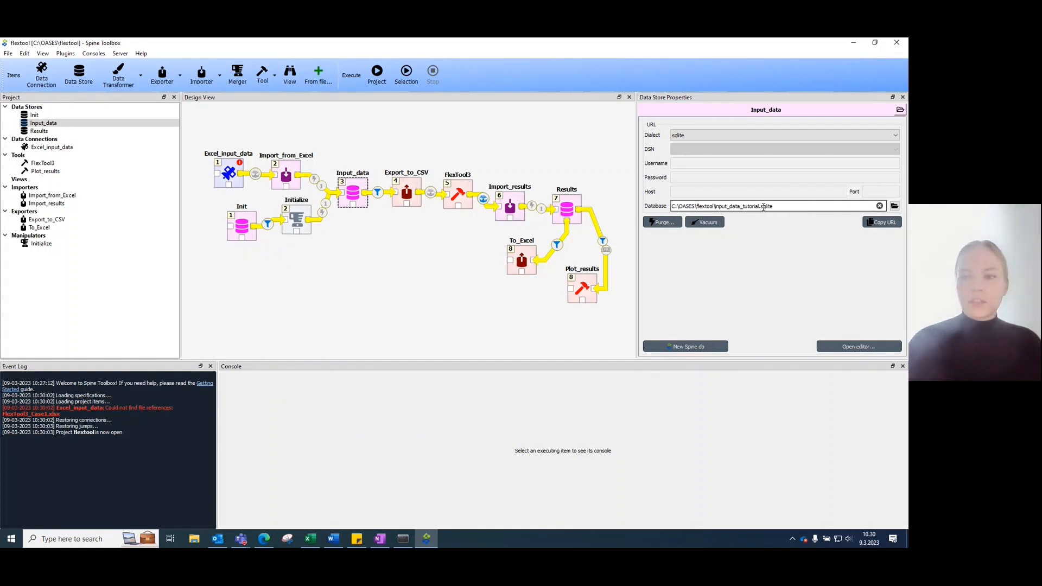
pyautogui.moveTo(716, 206); pyautogui.dragTo(769, 206)
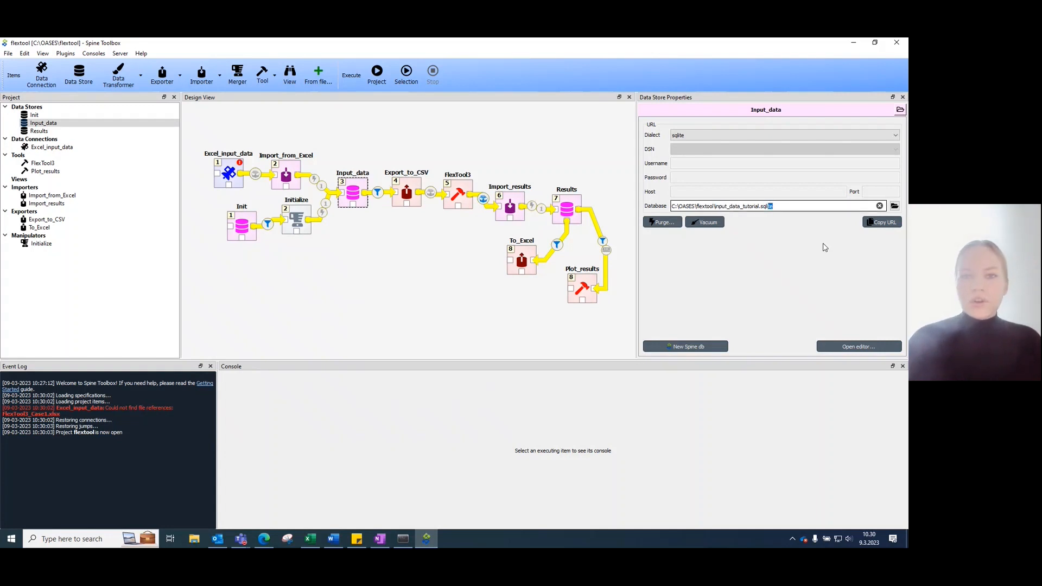
pyautogui.click(808, 252)
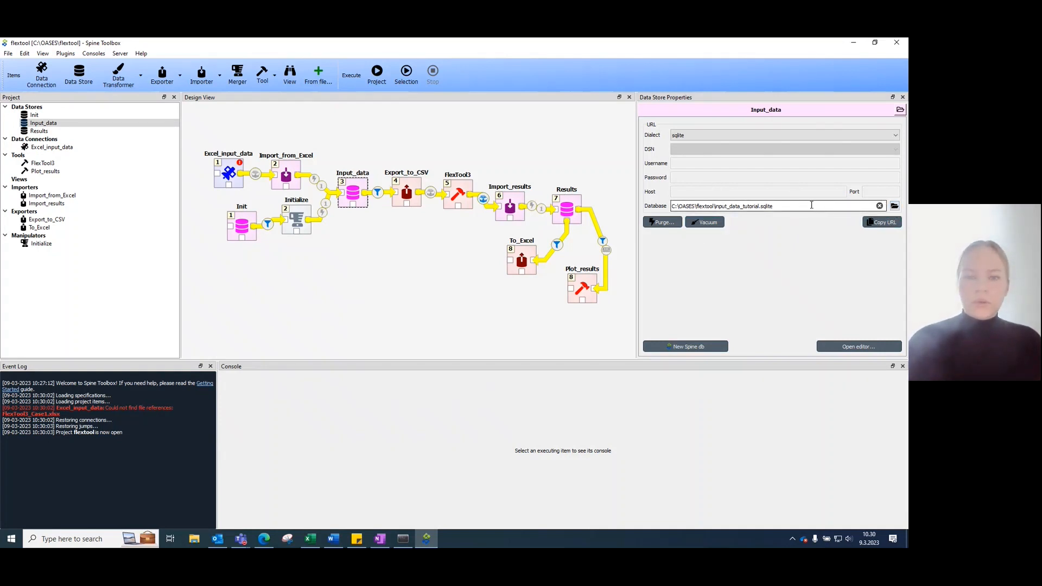
pyautogui.doubleClick(357, 187)
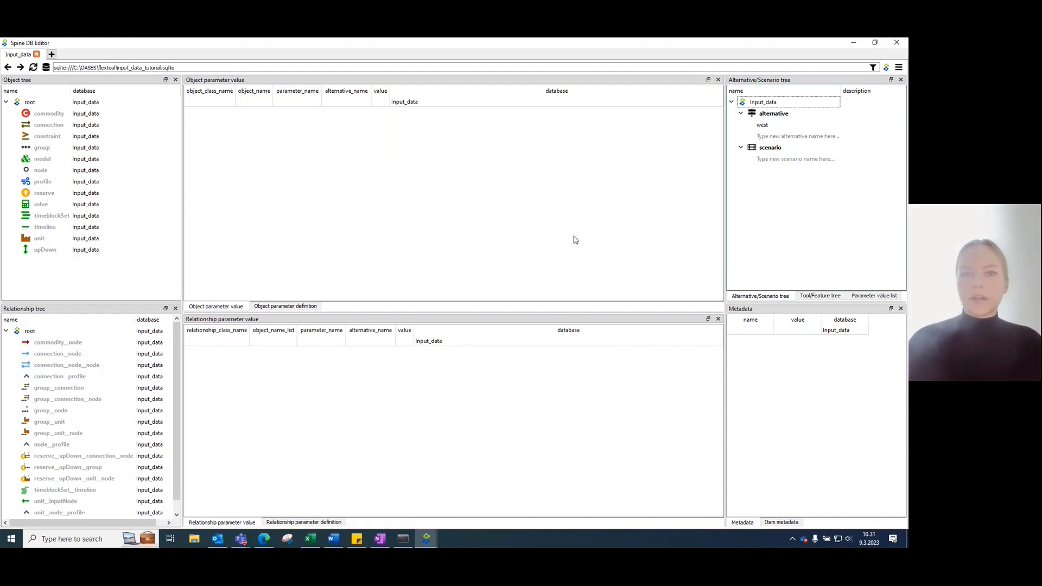
# Step: Remove the existing "west" alternative from the Input_data database
pyautogui.click(765, 126)
pyautogui.rightClick(767, 128)
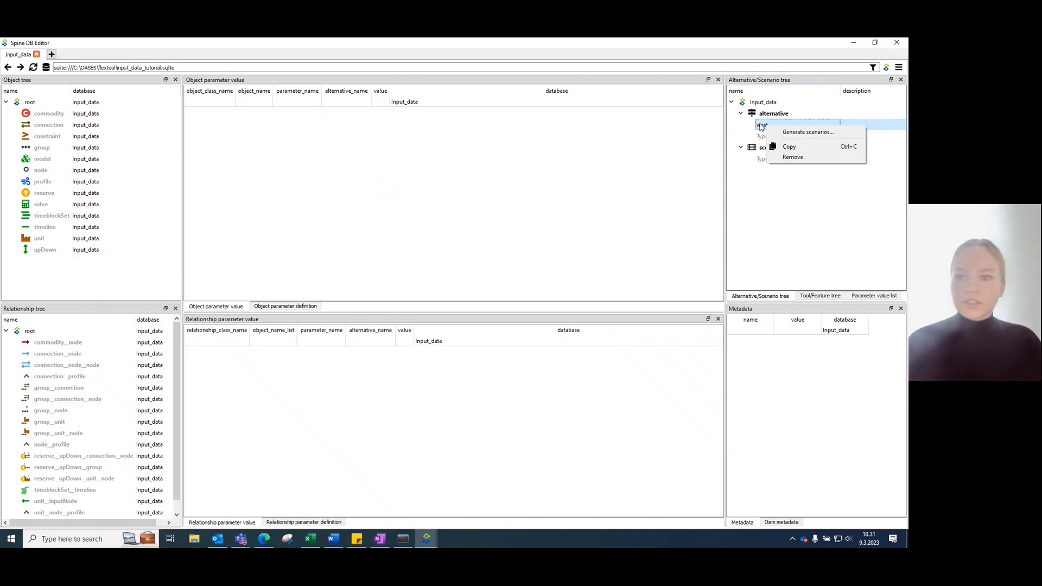
pyautogui.click(744, 131)
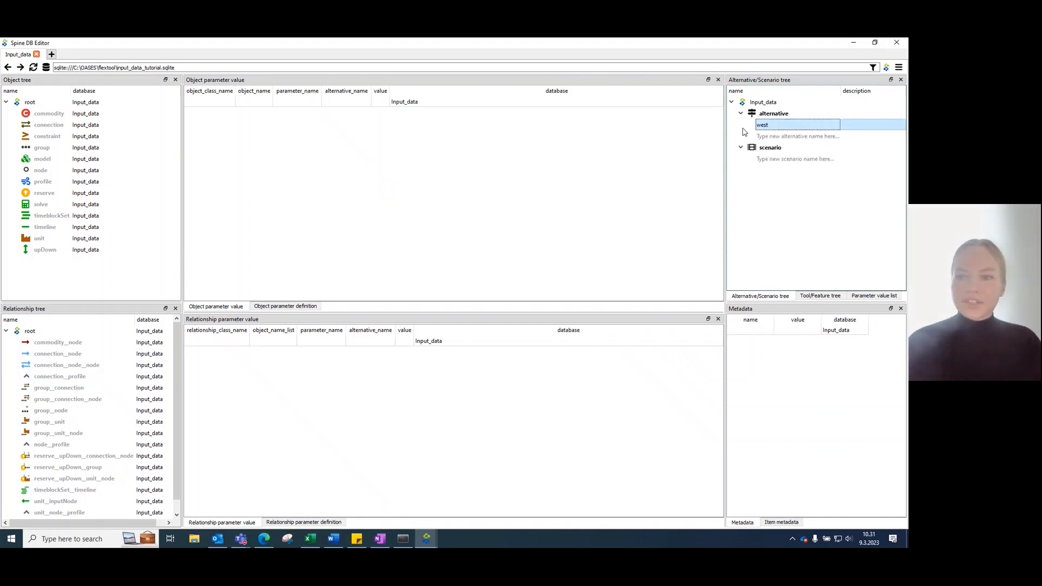
pyautogui.rightClick(783, 128)
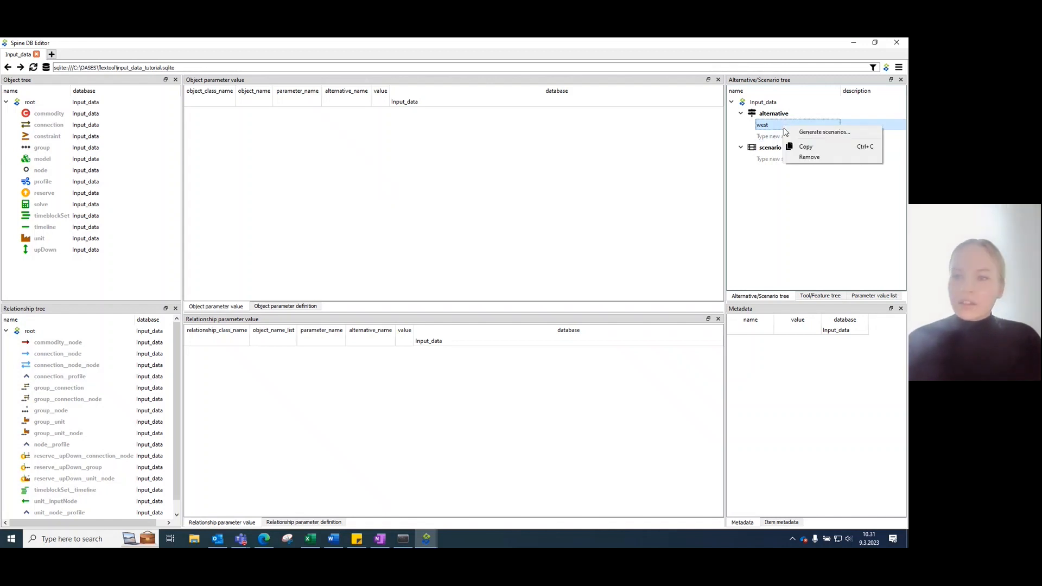
pyautogui.click(795, 157)
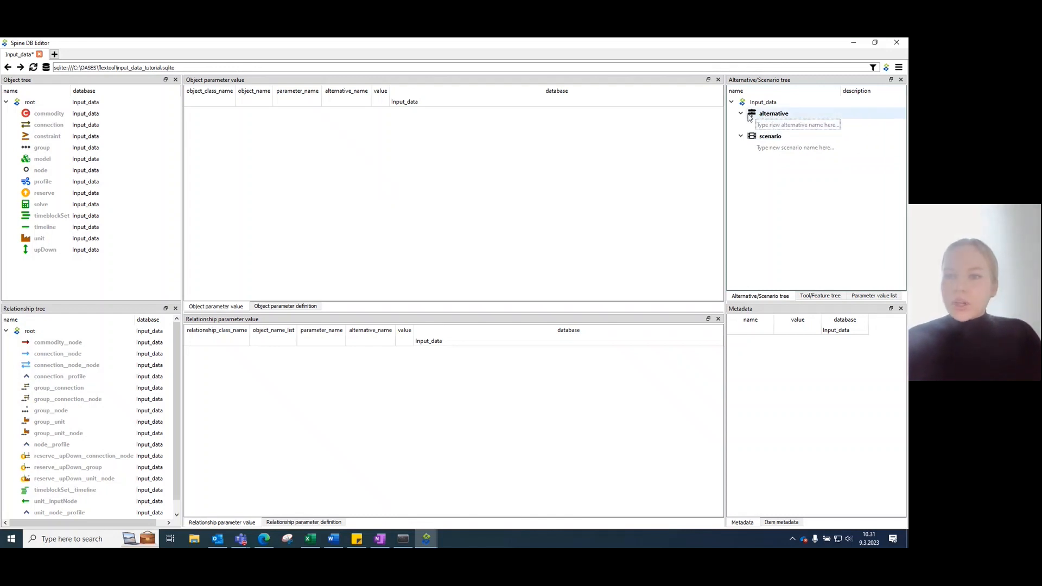
# Step: Add a new alternative named "west" to the Input_data database
pyautogui.doubleClick(787, 126)
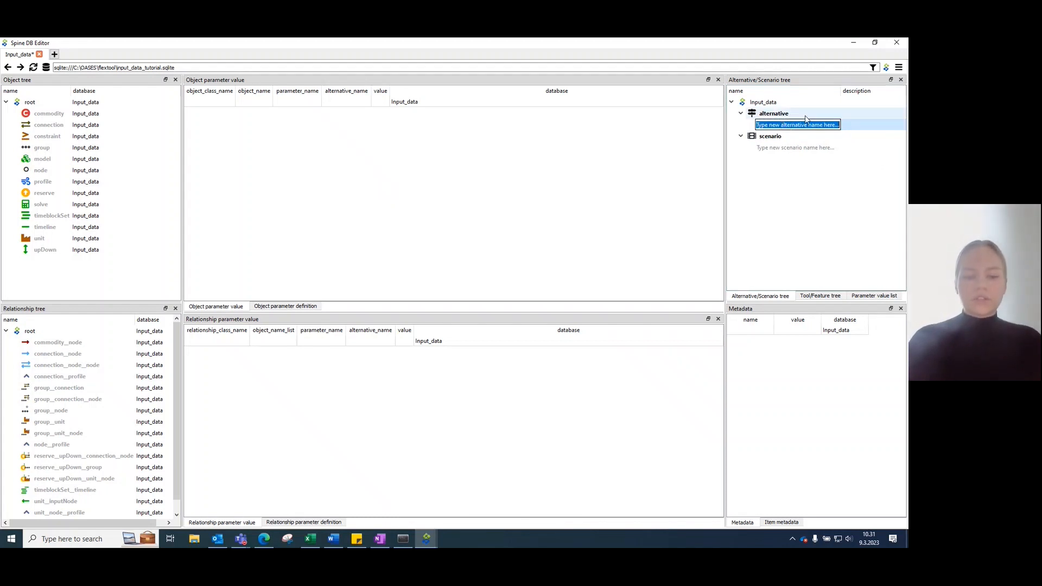
pyautogui.write('west')
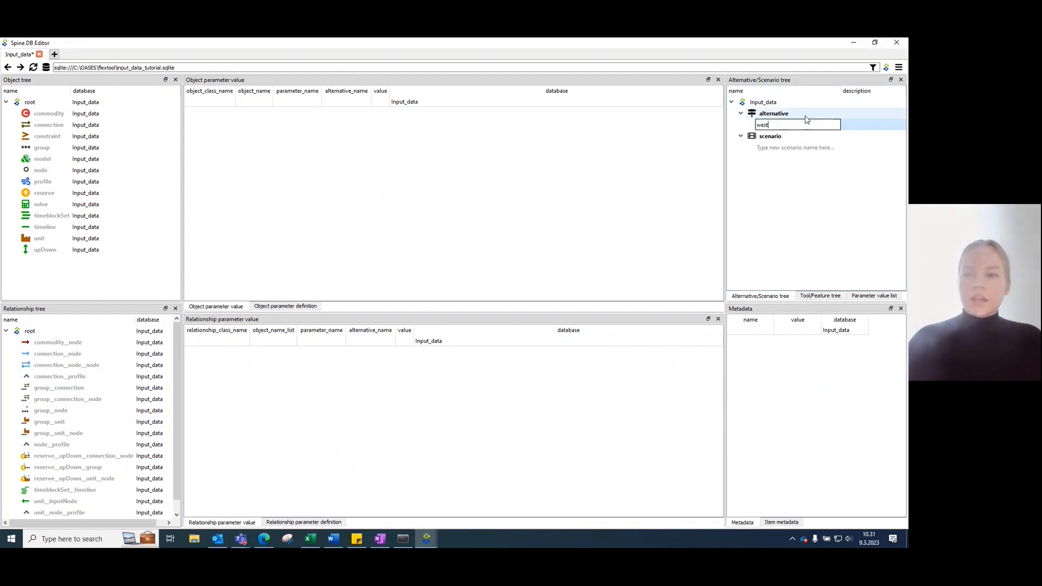
pyautogui.press('Return')
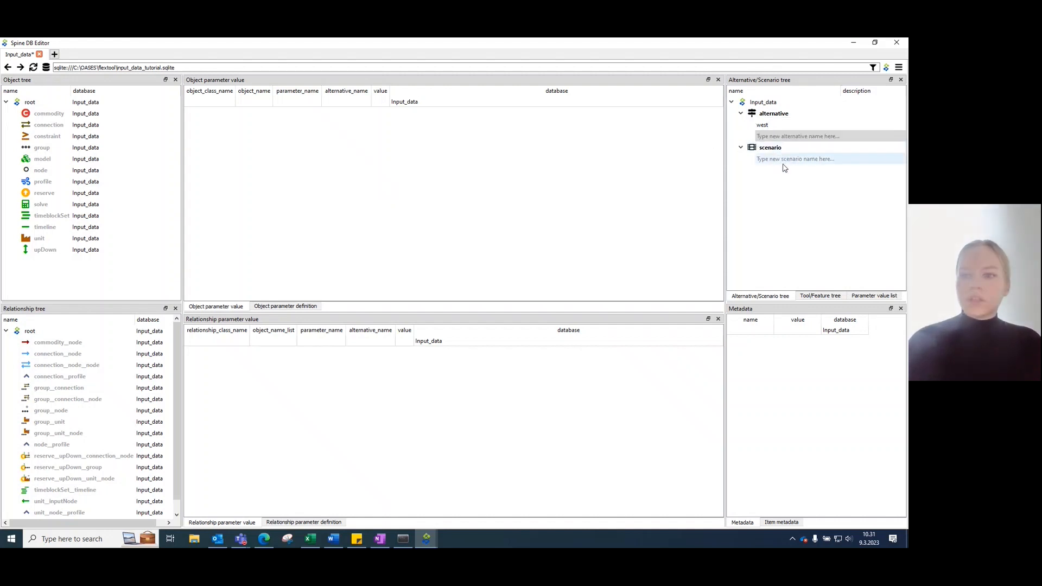
pyautogui.click(783, 161)
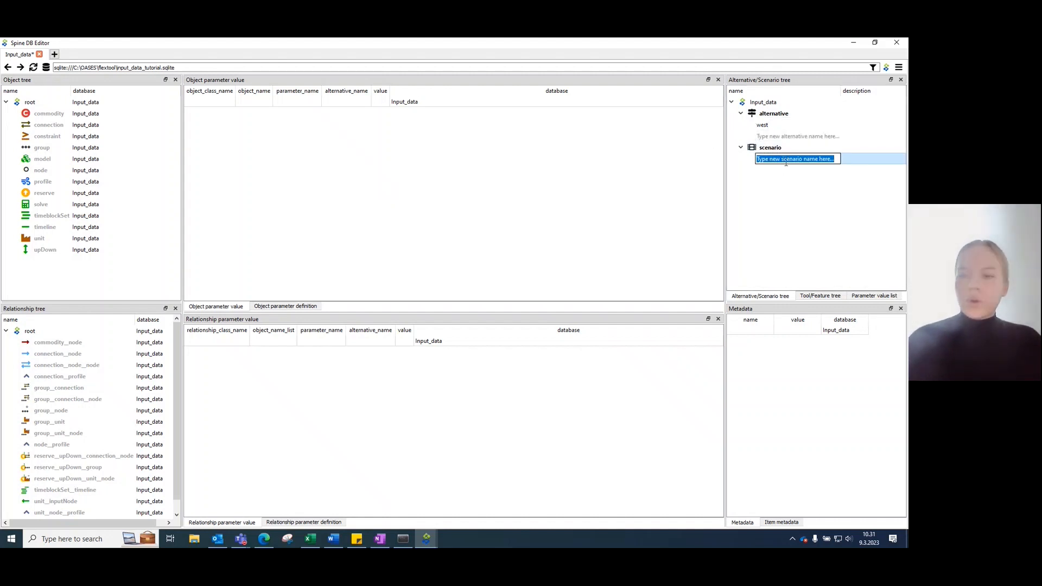
pyautogui.click(795, 180)
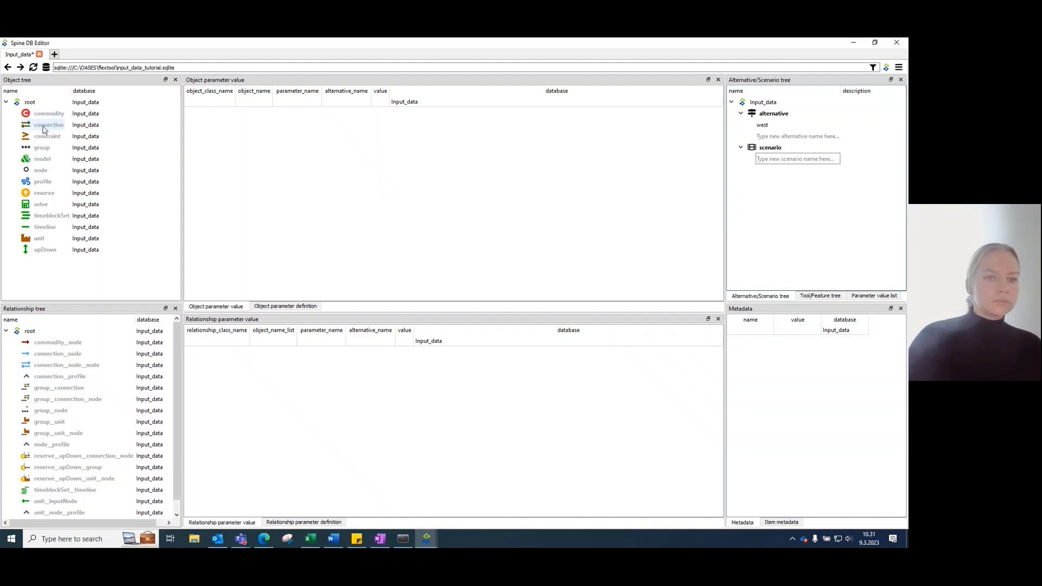
# Step: Add an object named "west" to the node class and expand the class in the object tree
pyautogui.rightClick(41, 171)
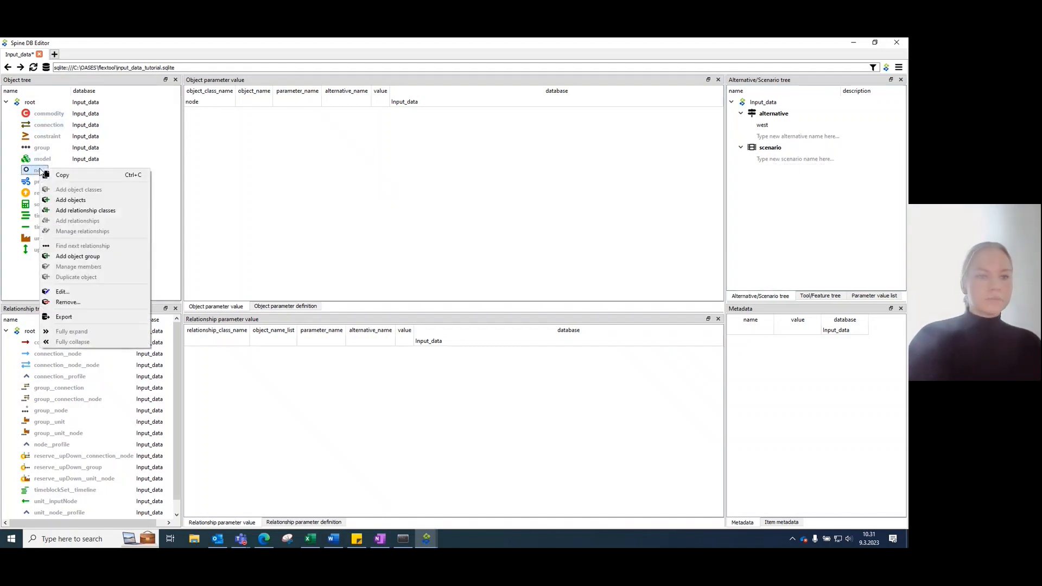
pyautogui.click(103, 200)
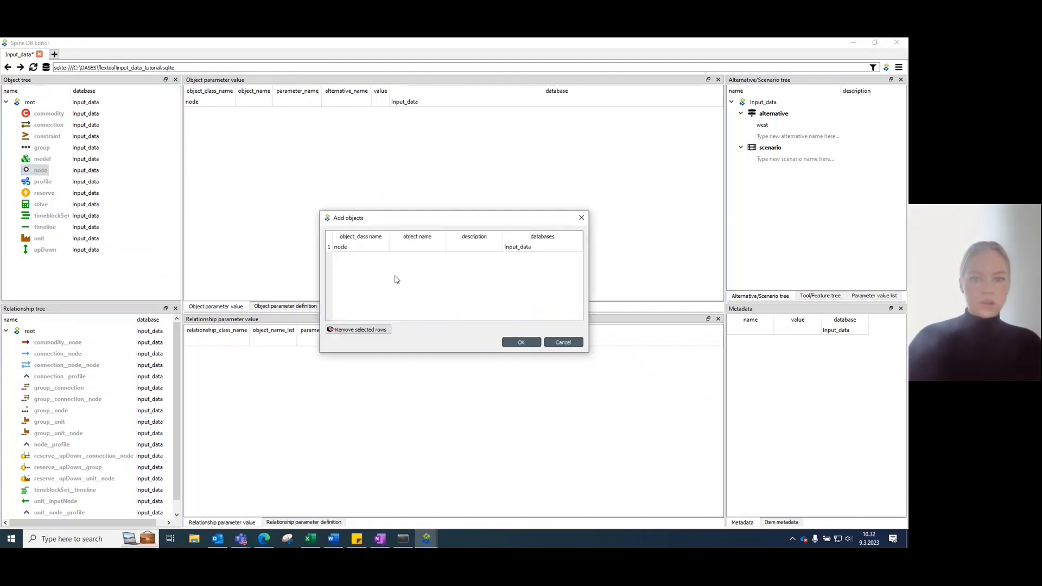
pyautogui.doubleClick(416, 247)
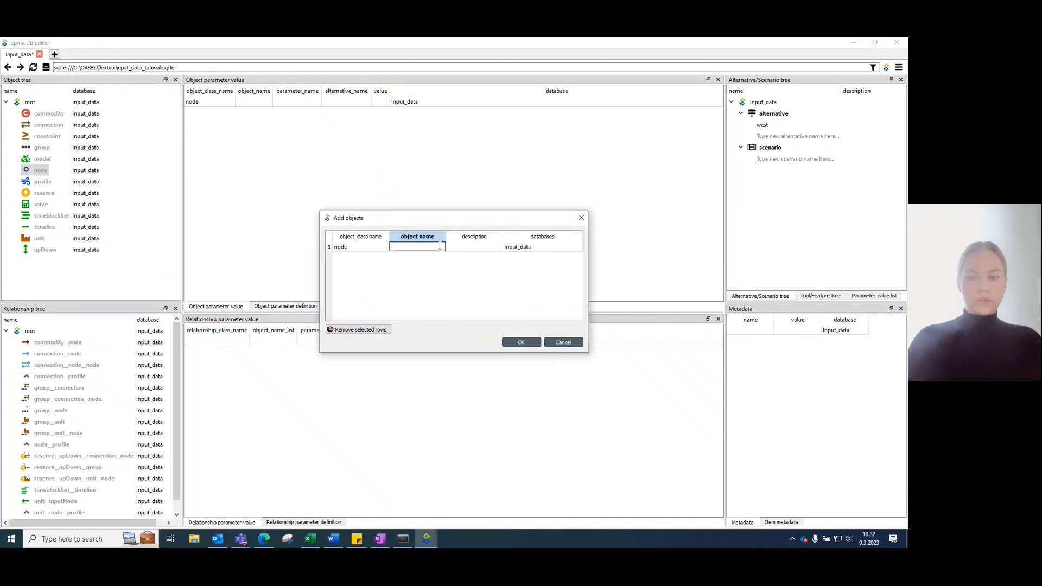
pyautogui.write('west')
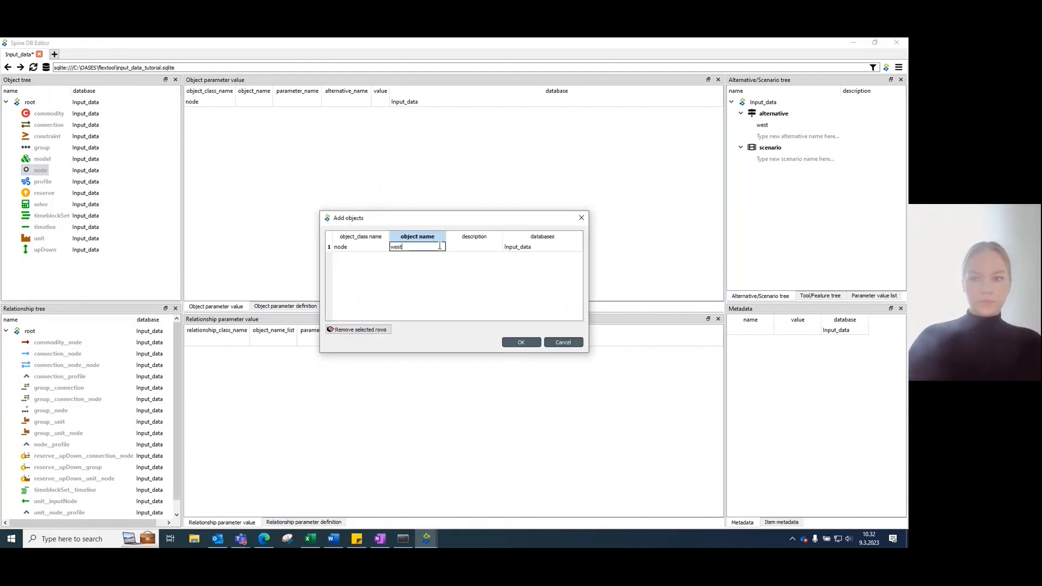
pyautogui.click(521, 343)
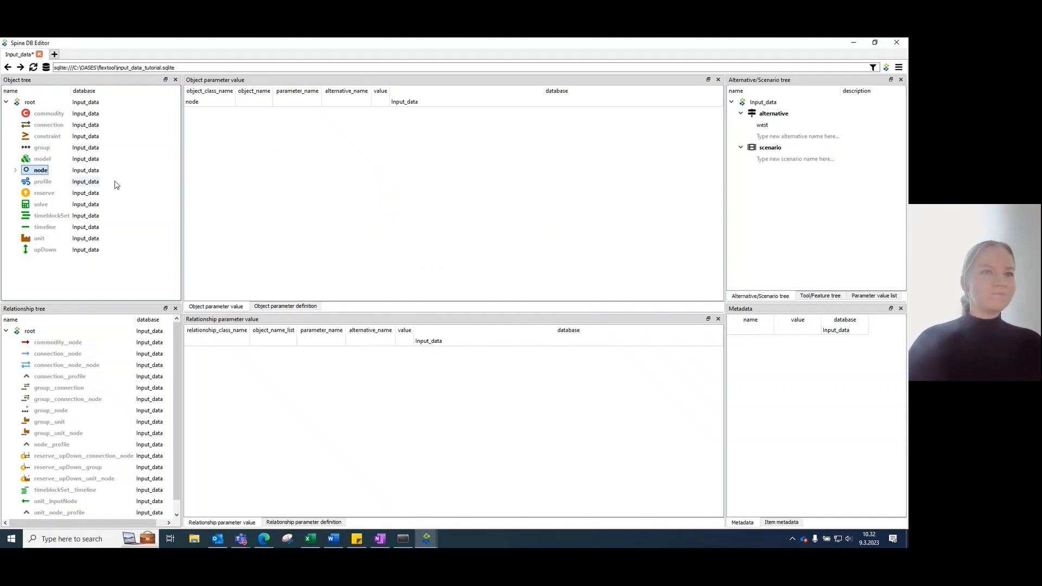
pyautogui.click(15, 170)
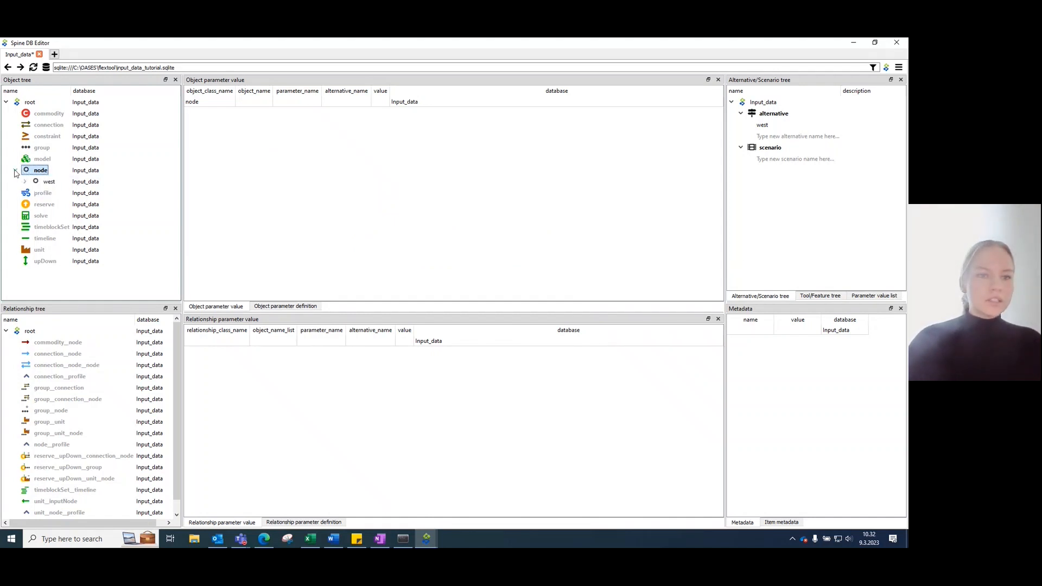
# Step: Fill in a node parameter row with object "west", parameter "inflow" and alternative "west"
pyautogui.doubleClick(258, 102)
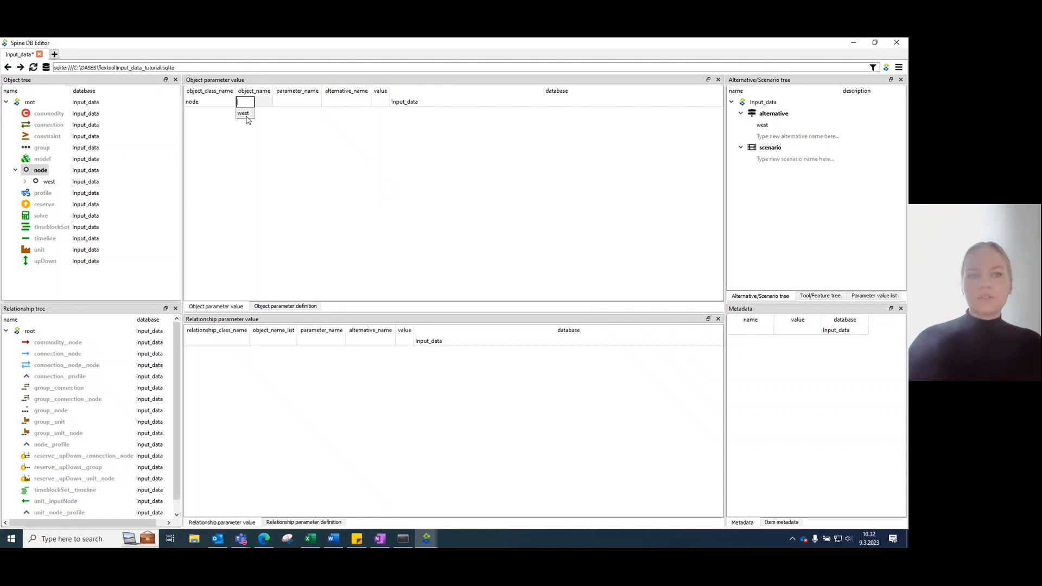
pyautogui.click(245, 114)
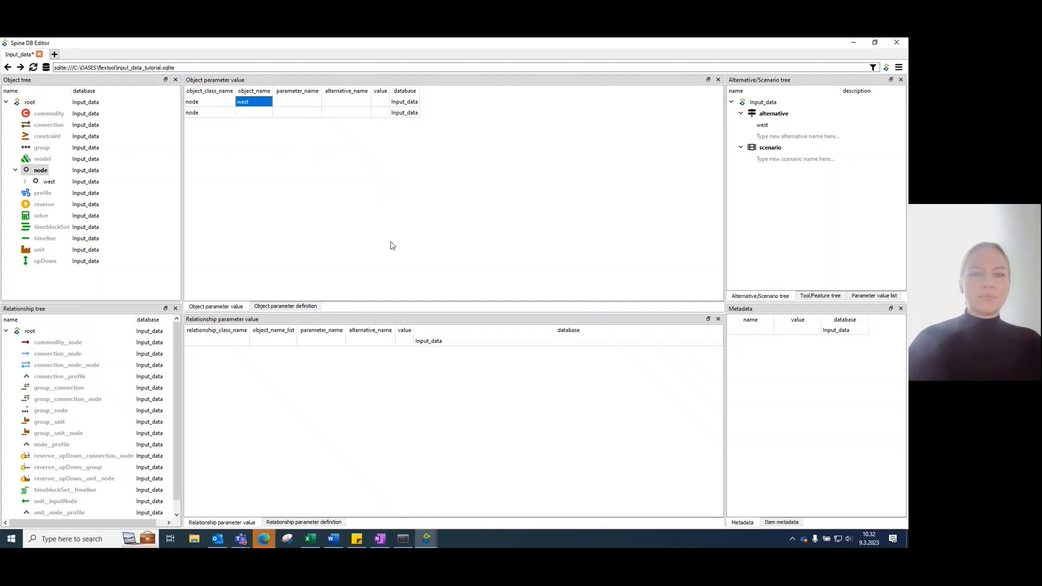
pyautogui.click(283, 105)
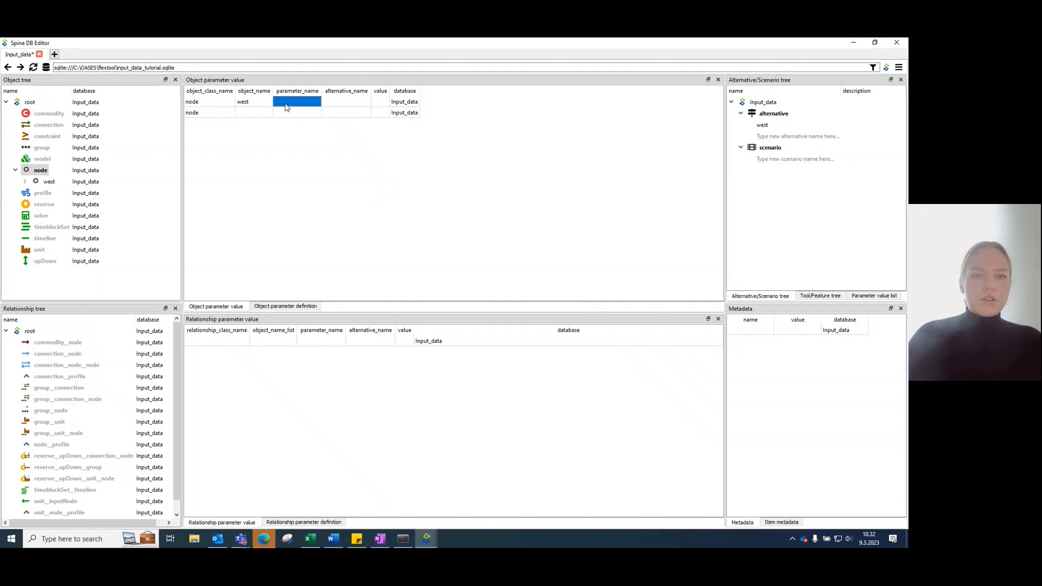
pyautogui.click(284, 105)
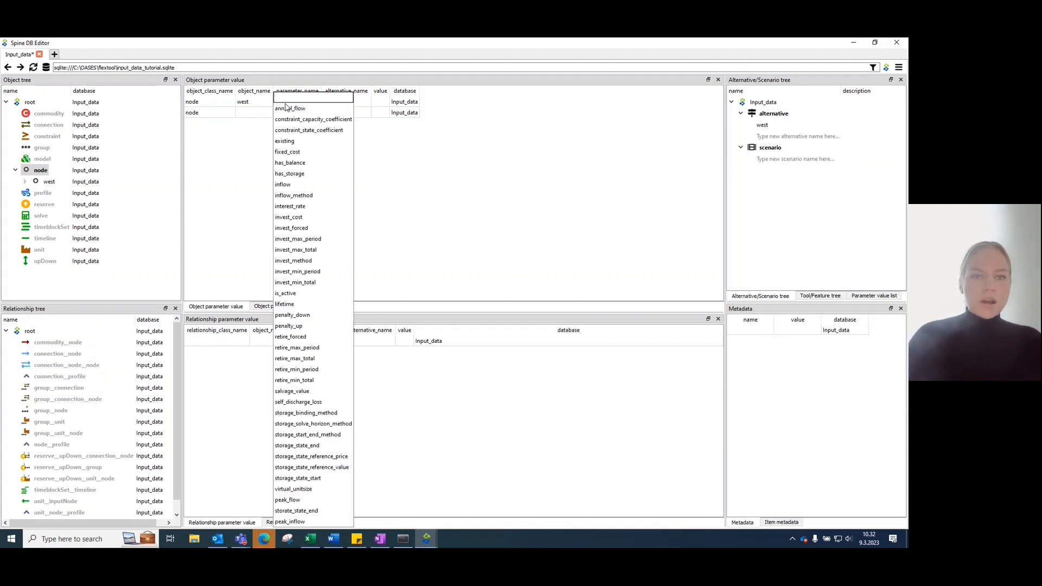
pyautogui.click(302, 188)
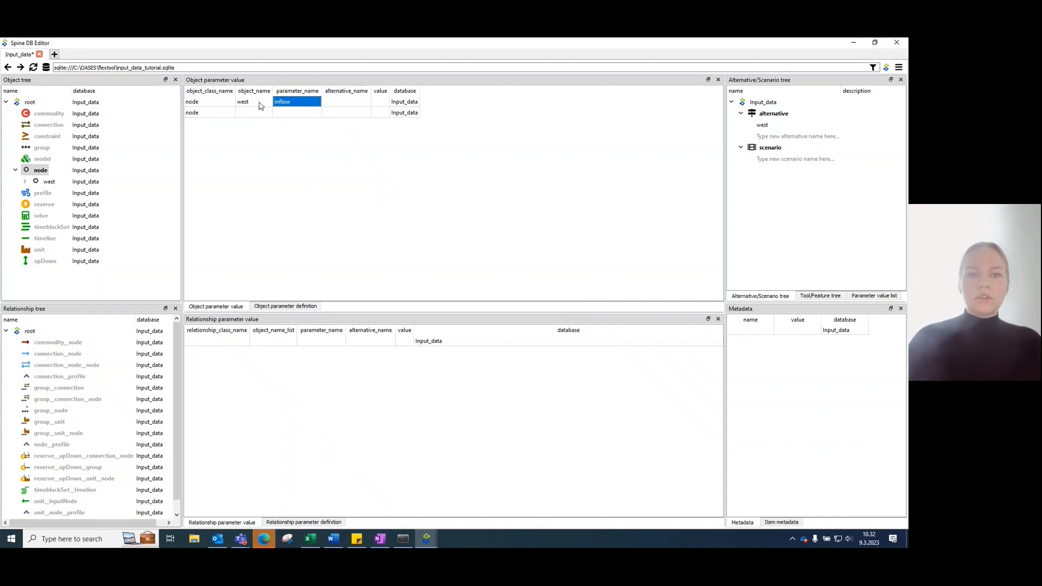
pyautogui.doubleClick(364, 102)
pyautogui.click(336, 114)
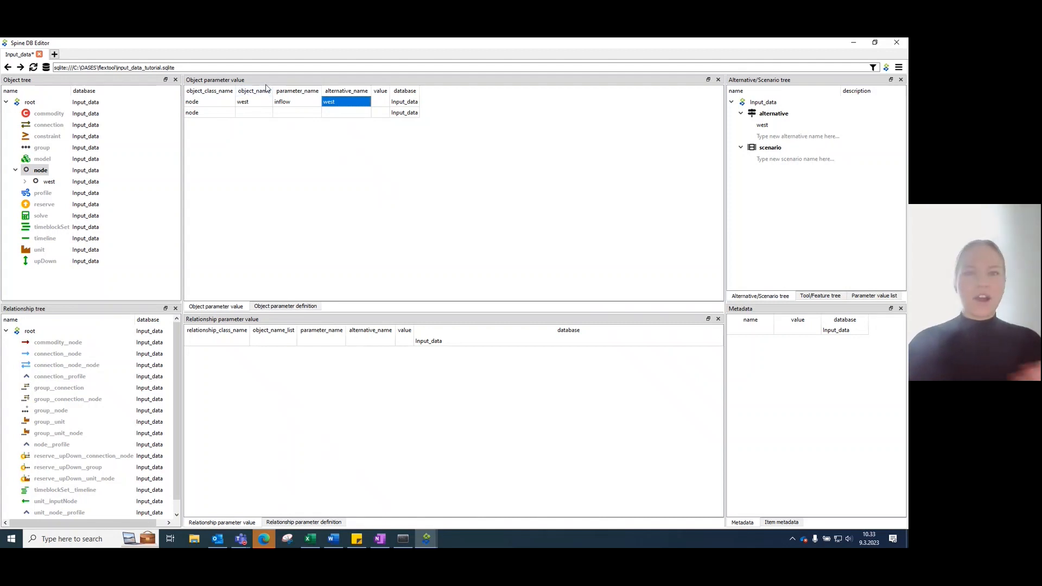
# Step: Set the inflow value of the west node to -400
pyautogui.click(382, 106)
pyautogui.rightClick(382, 106)
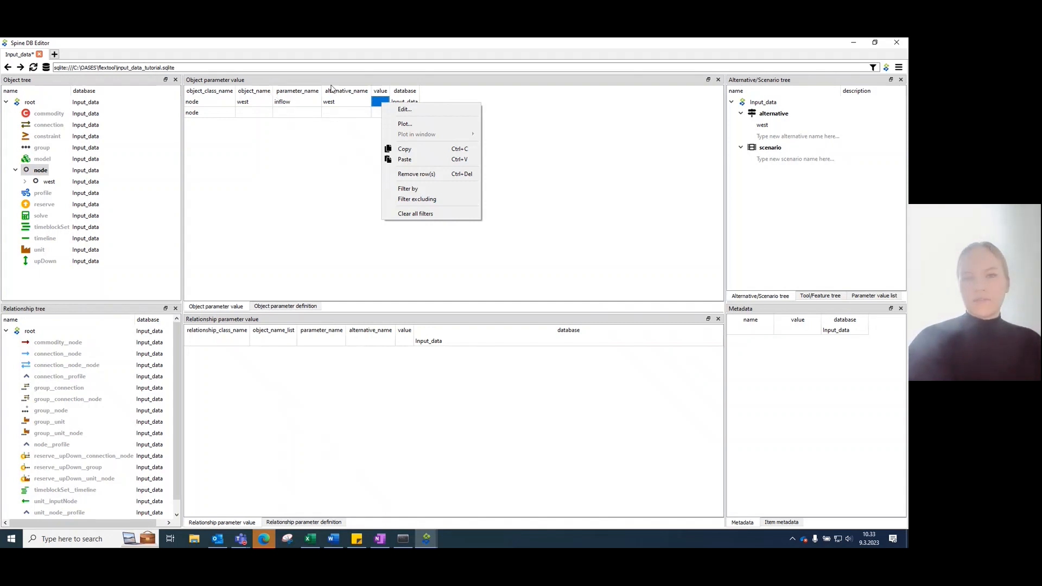
pyautogui.doubleClick(381, 102)
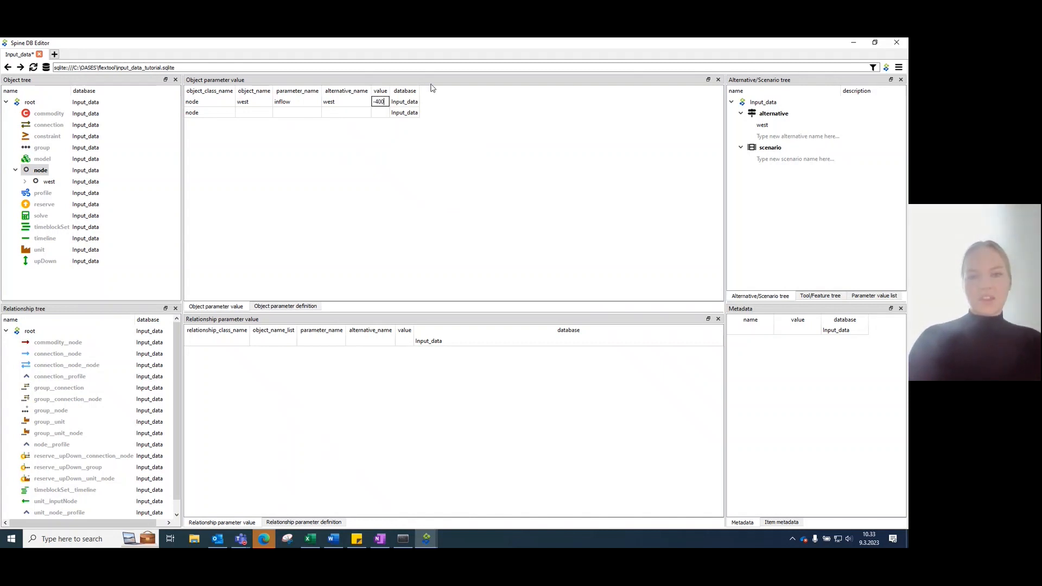
pyautogui.press('Return')
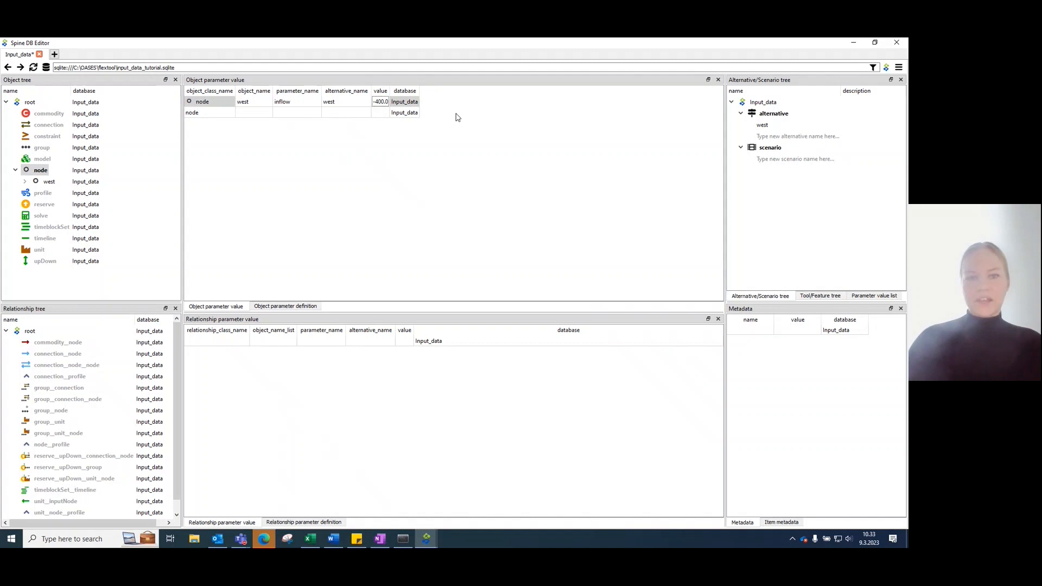
# Step: Clear the inflow value of the west node in the object parameter value table
pyautogui.doubleClick(381, 105)
pyautogui.press('BackSpace')
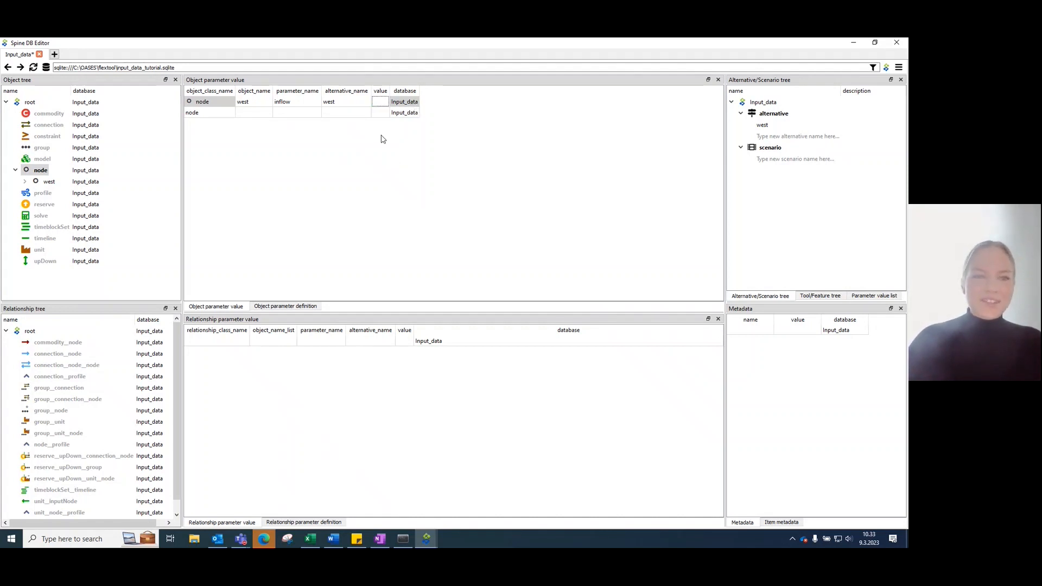
pyautogui.rightClick(378, 103)
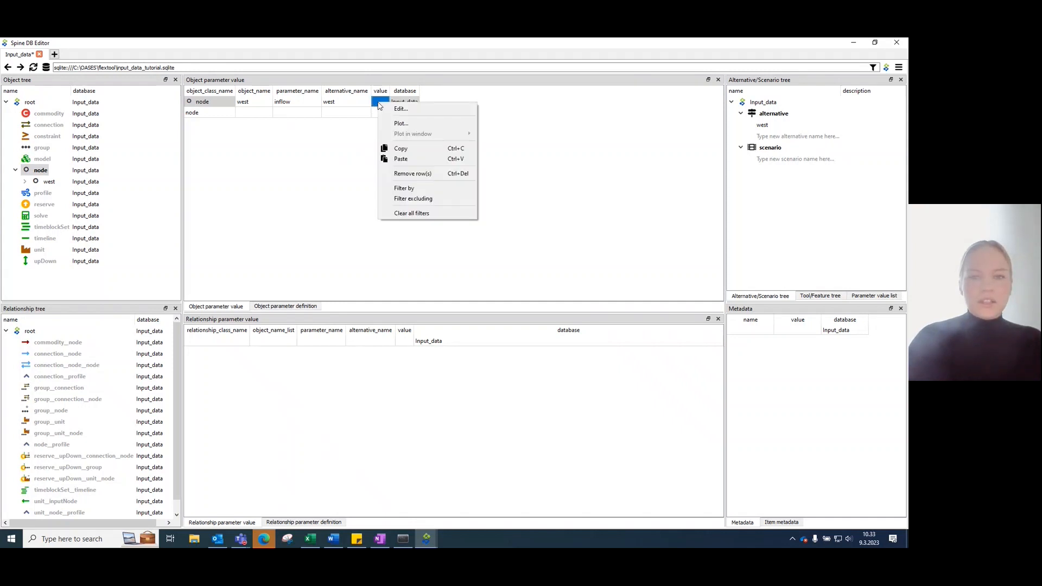
pyautogui.click(359, 128)
pyautogui.click(386, 103)
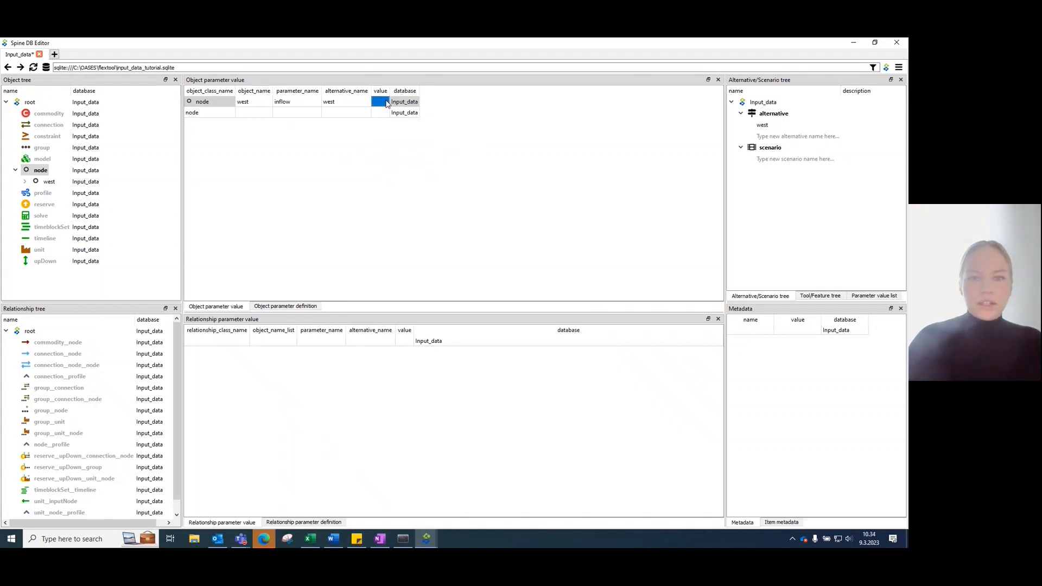
# Step: Edit the west node's inflow value as a Map and fill its first row with t0001 and -200
pyautogui.rightClick(386, 103)
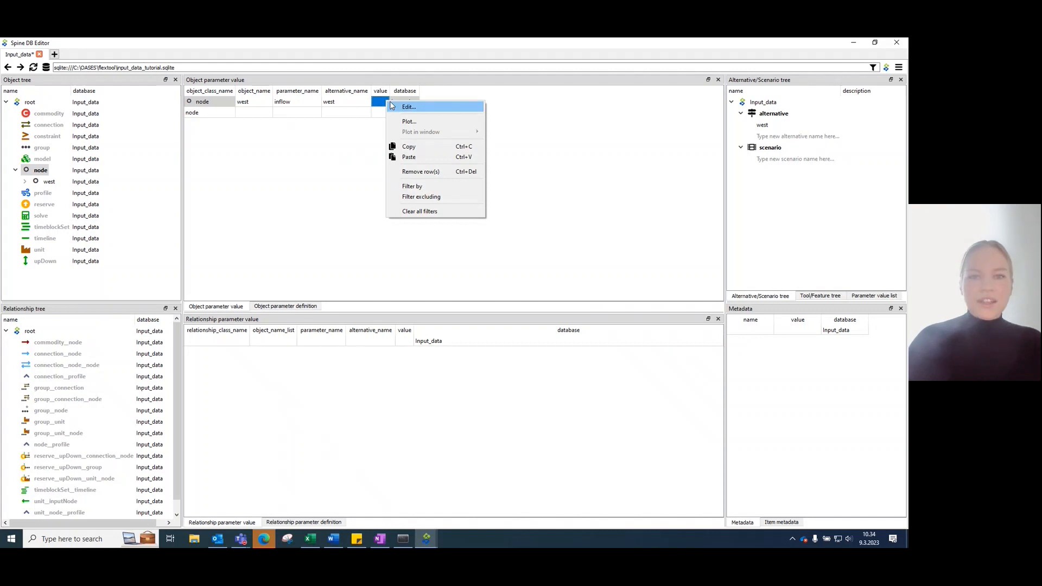
pyautogui.click(436, 108)
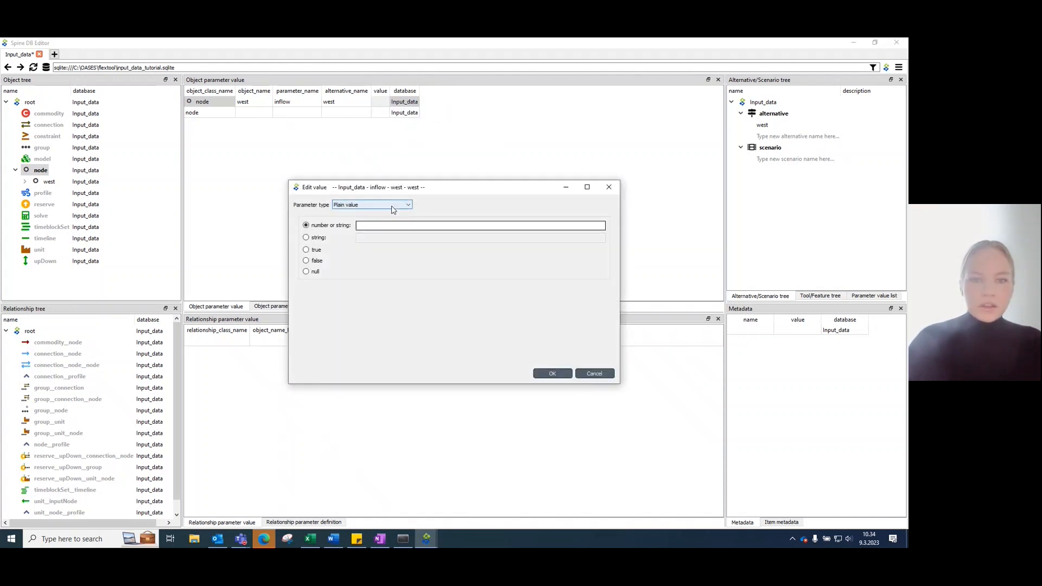
pyautogui.click(393, 210)
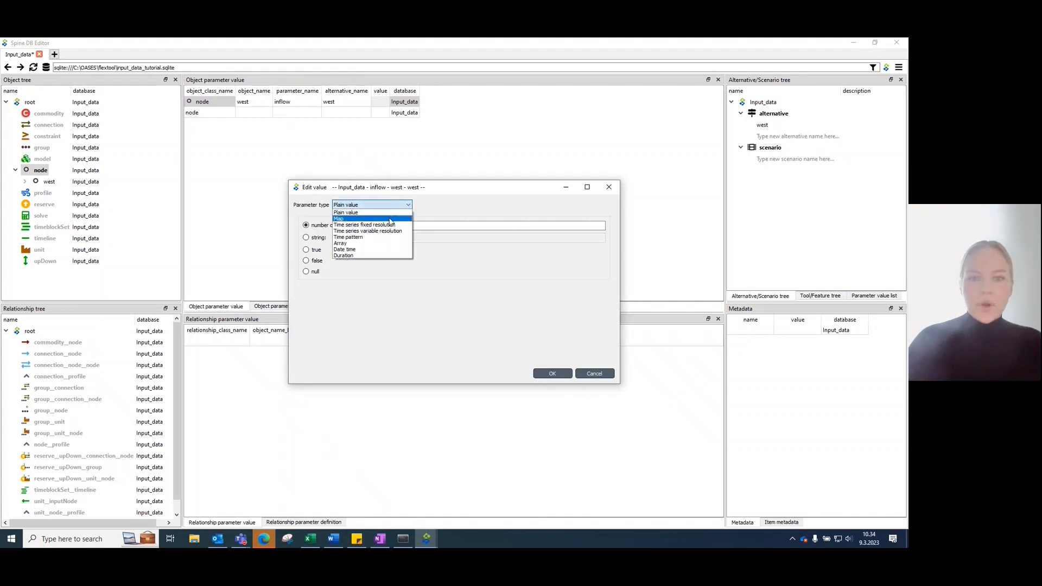
pyautogui.click(391, 219)
pyautogui.click(328, 238)
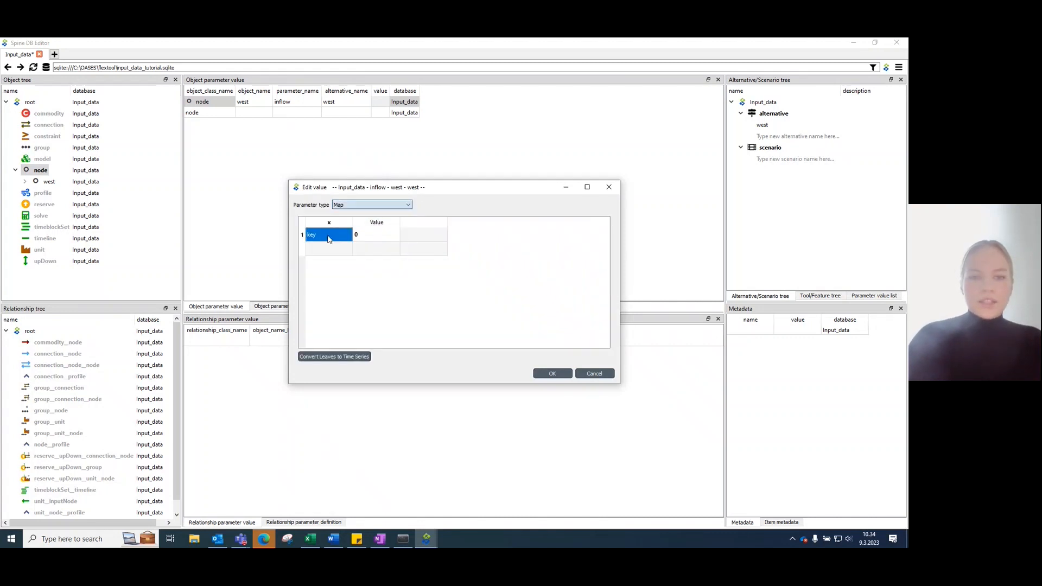
pyautogui.doubleClick(329, 236)
pyautogui.write('t000')
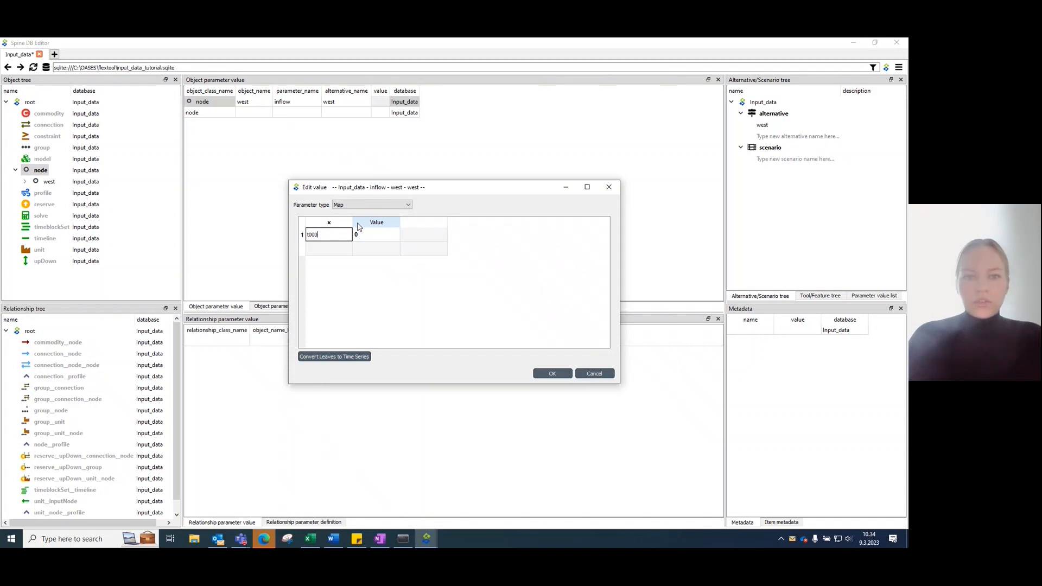
pyautogui.write('1')
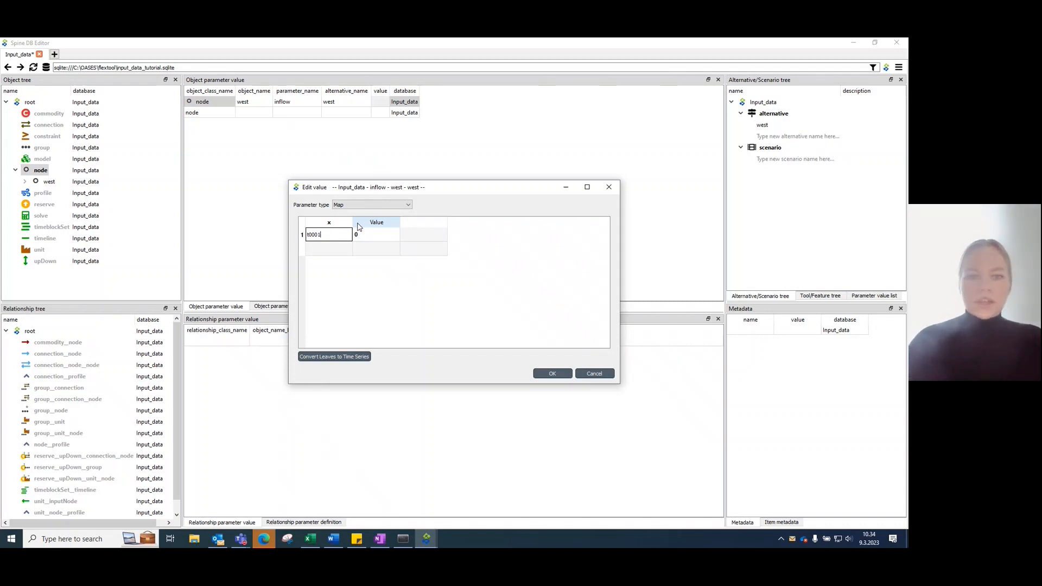
pyautogui.doubleClick(373, 237)
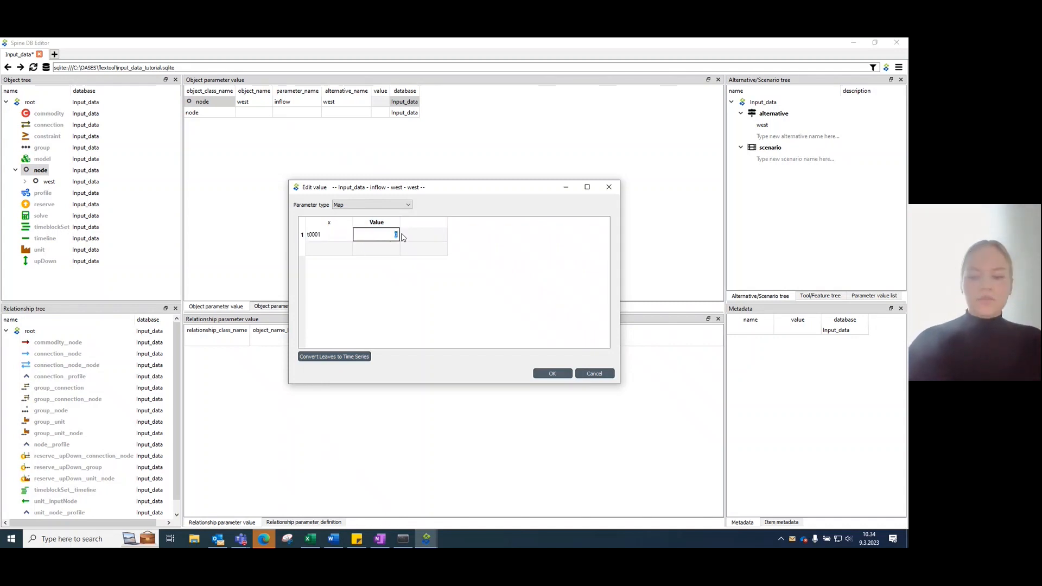
pyautogui.write('-200')
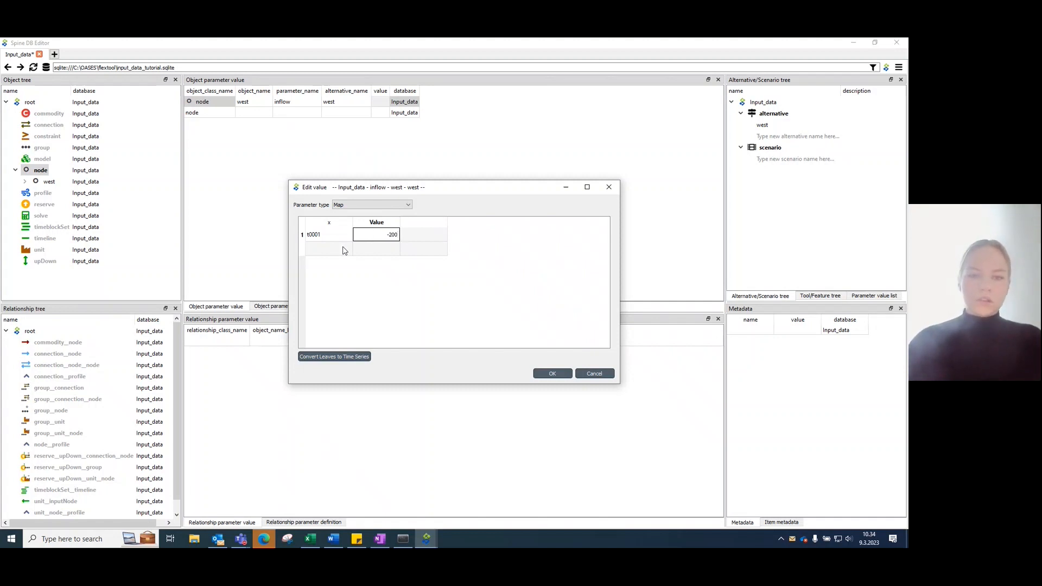
# Step: Add a second map row with key t0002 and value -150, and discard the map edit
pyautogui.doubleClick(343, 249)
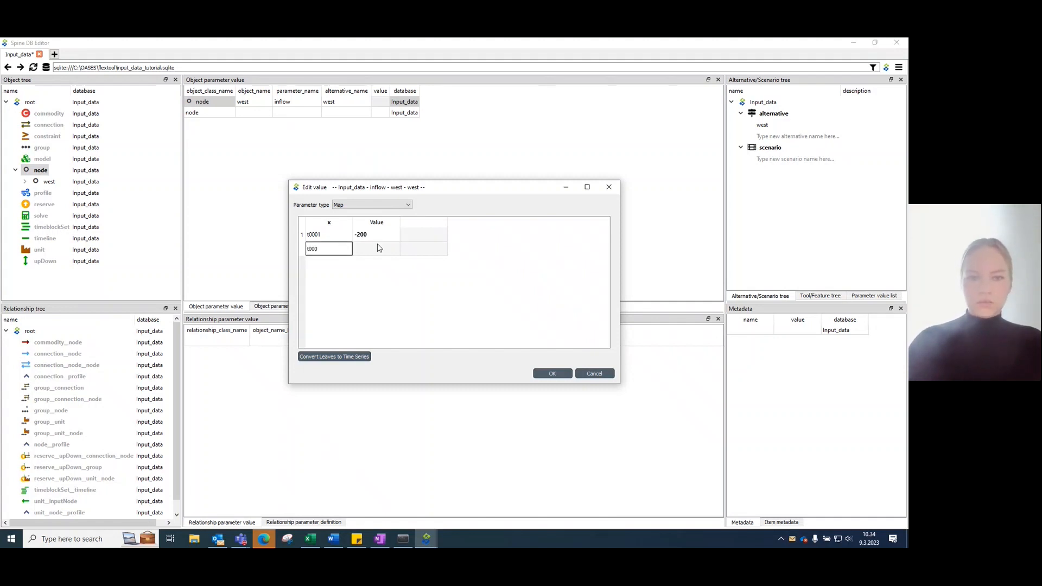
pyautogui.write('t0001')
pyautogui.press('BackSpace')
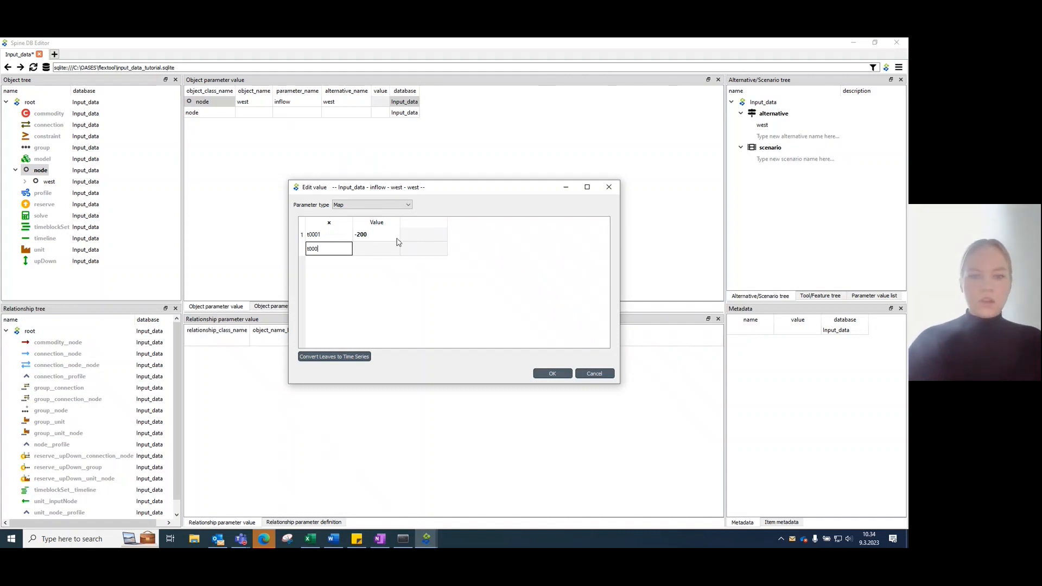
pyautogui.doubleClick(377, 249)
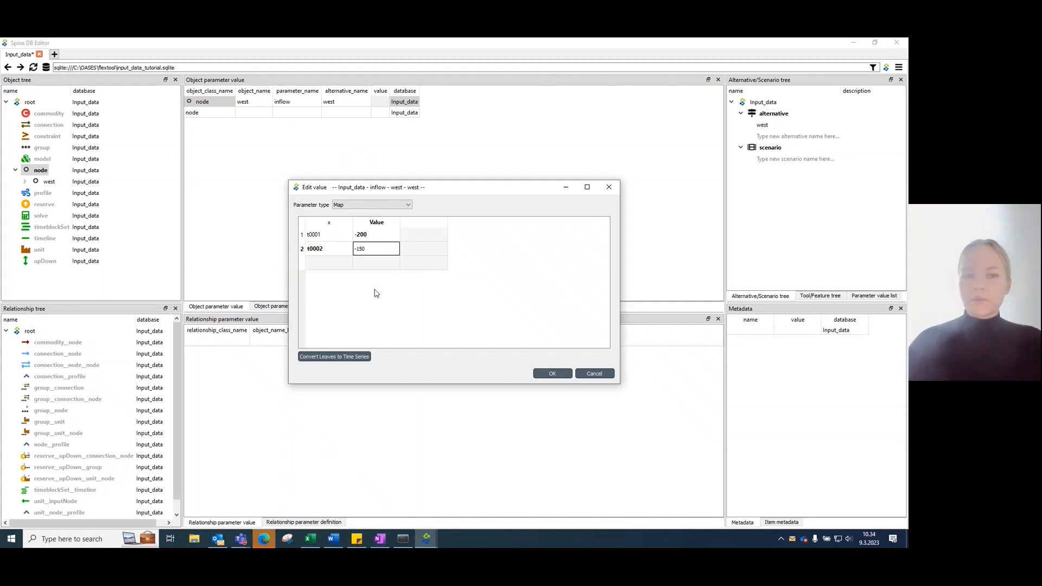
pyautogui.press('Return')
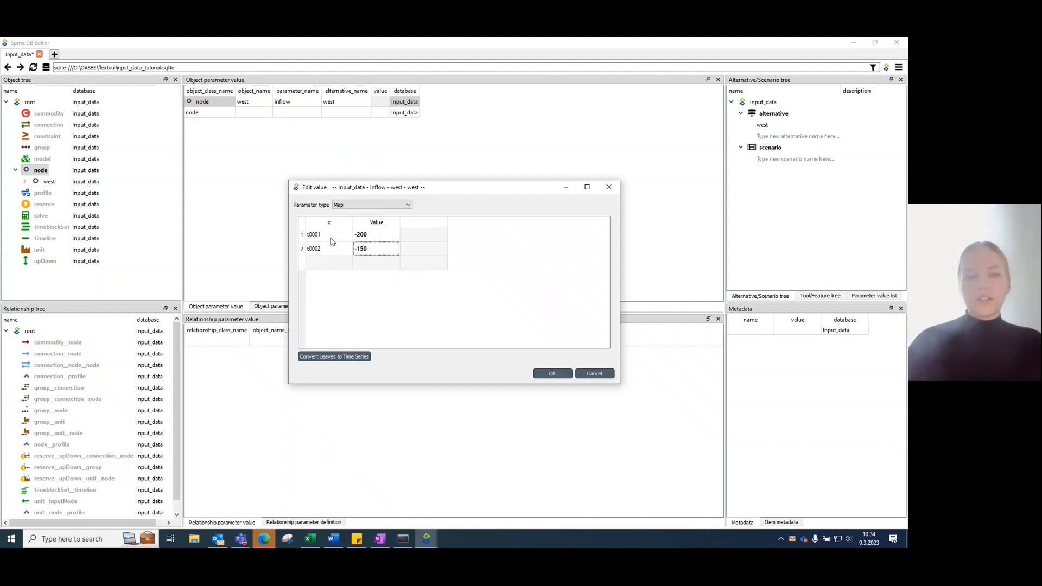
pyautogui.click(337, 241)
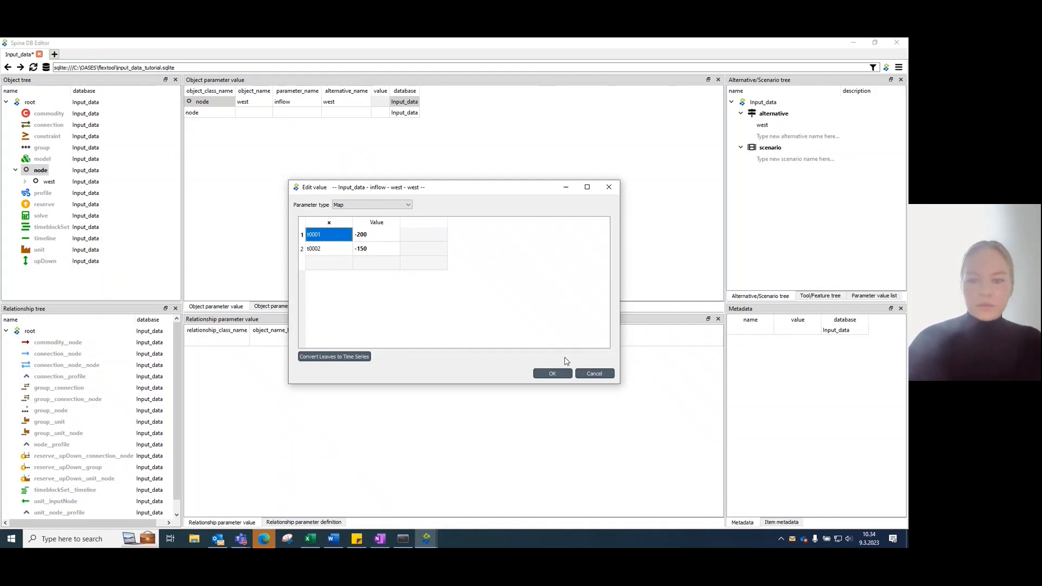
pyautogui.click(595, 374)
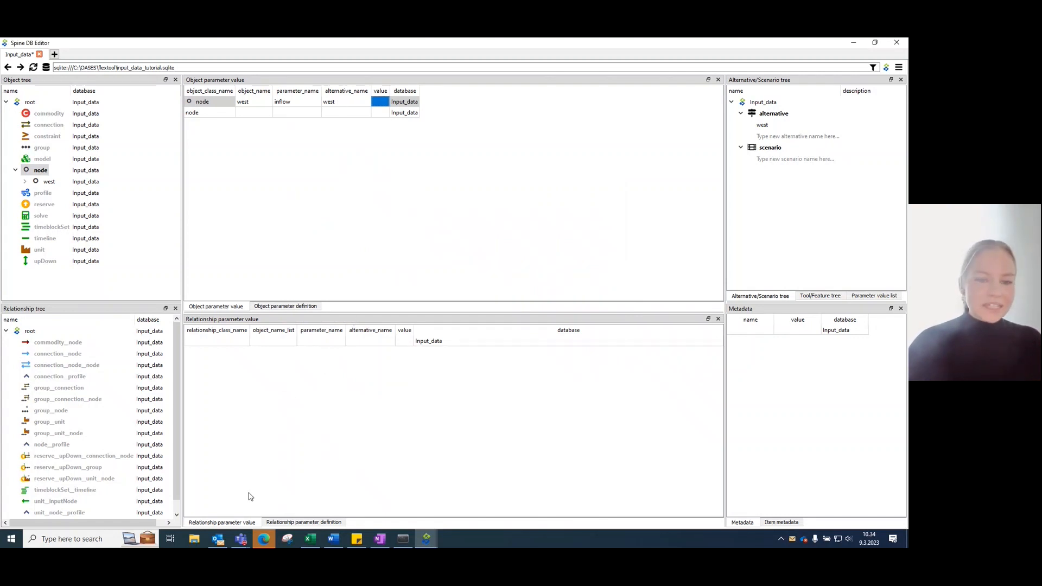
# Step: Switch to the Spine Toolbox project window and open the Init data store, Init.sqlite, in the database editor
pyautogui.moveTo(429, 541)
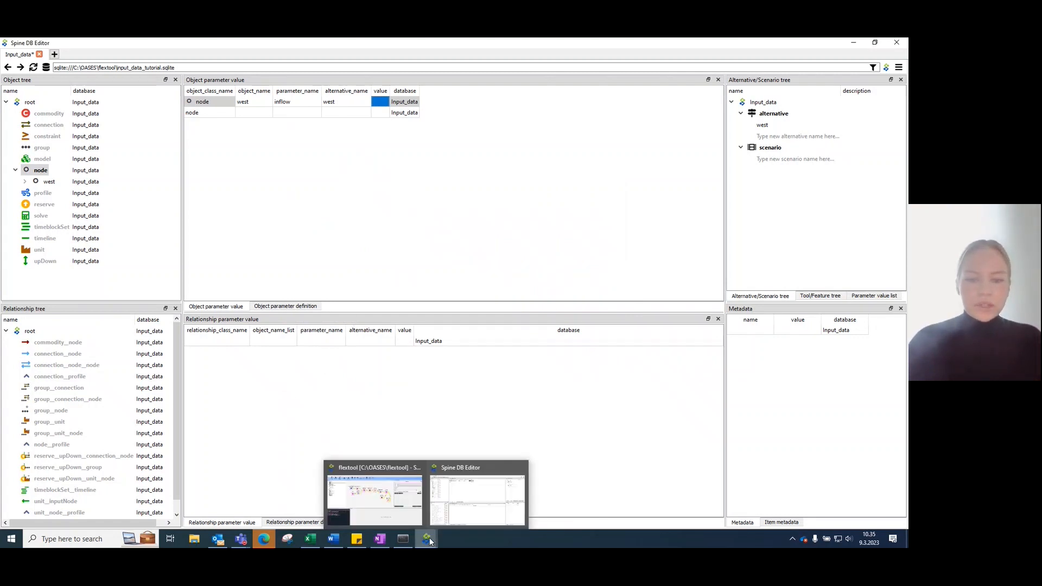
pyautogui.click(395, 505)
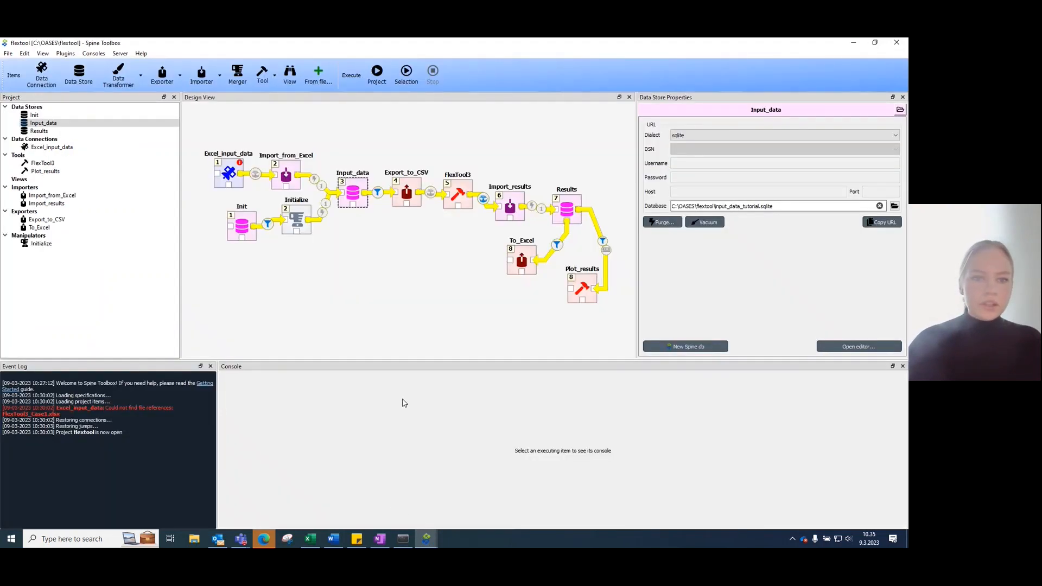
pyautogui.click(246, 223)
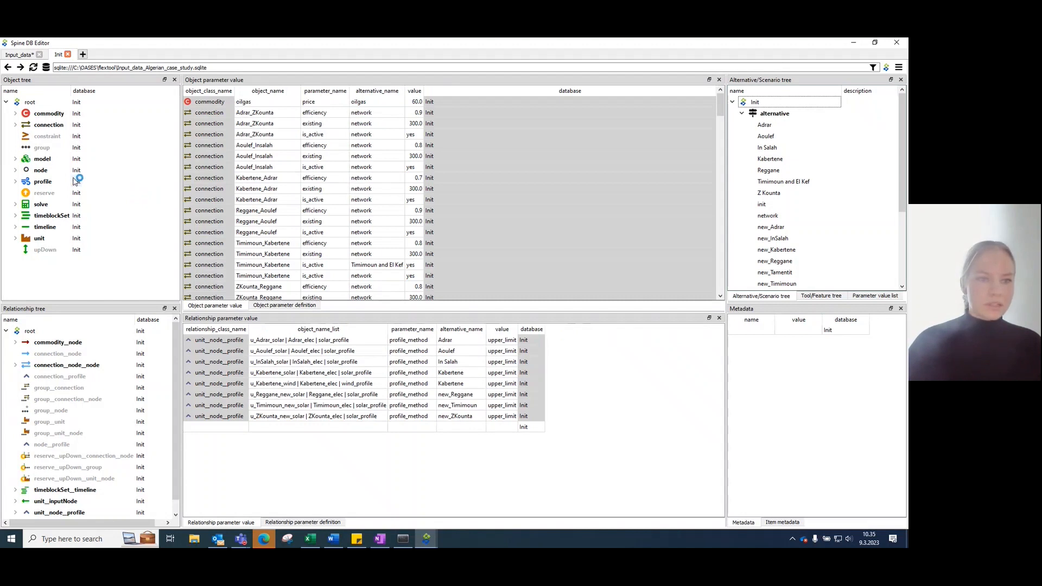
pyautogui.click(16, 170)
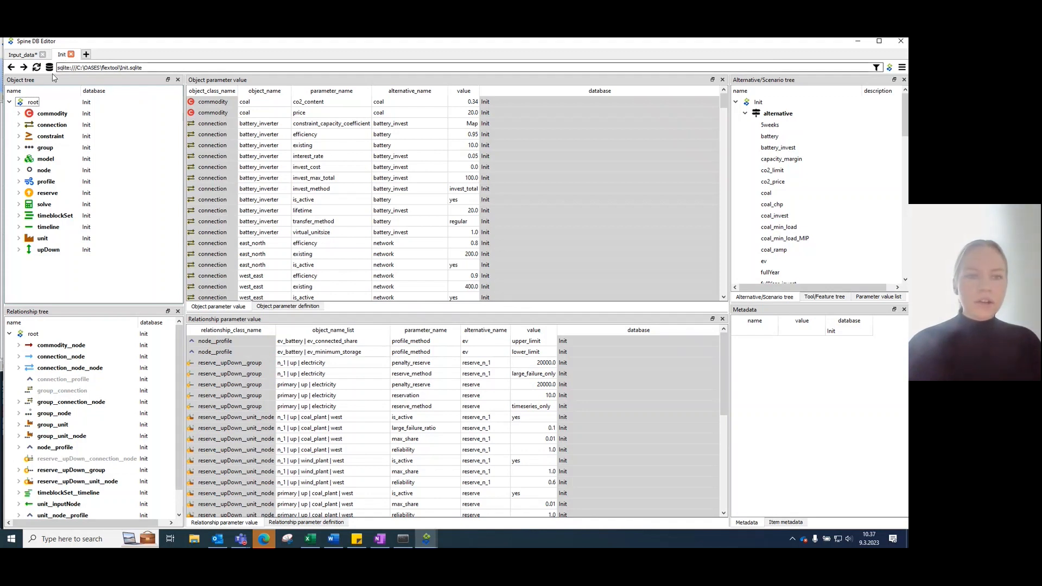
pyautogui.click(157, 67)
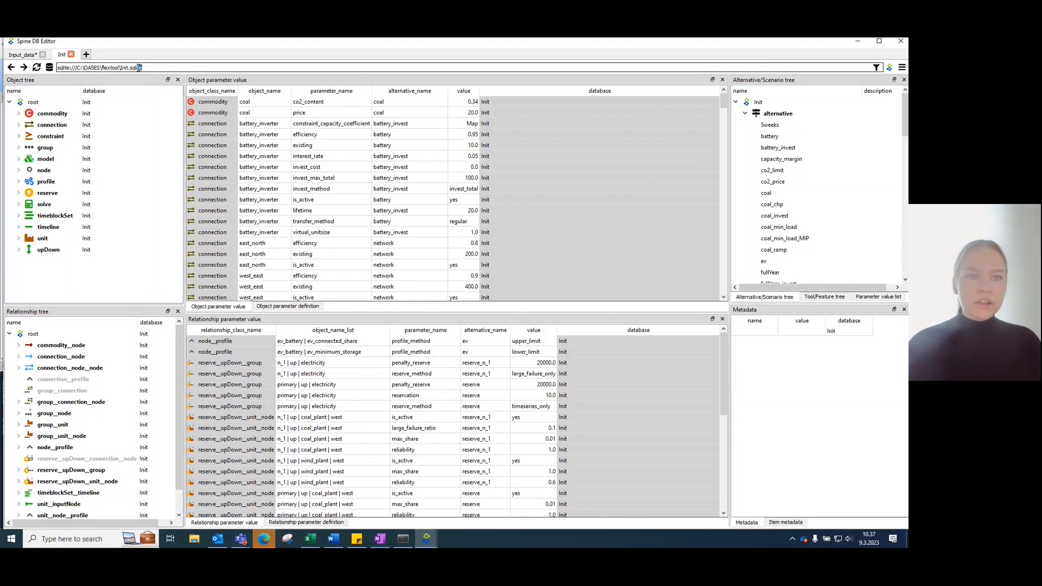
pyautogui.moveTo(139, 67); pyautogui.dragTo(121, 67)
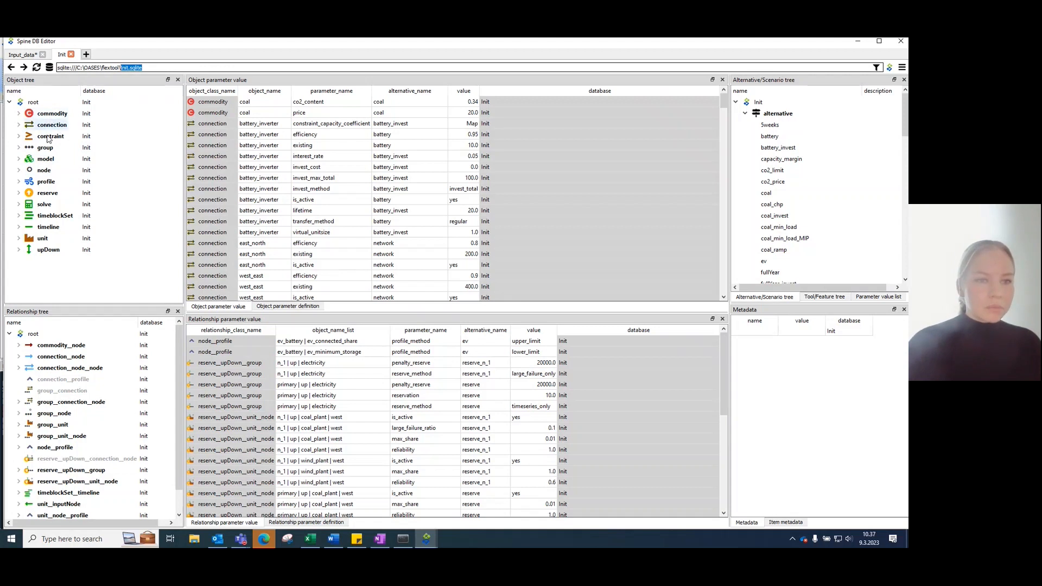
# Step: Open the inflow map of the west node under the west alternative in the Init database for editing
pyautogui.click(19, 171)
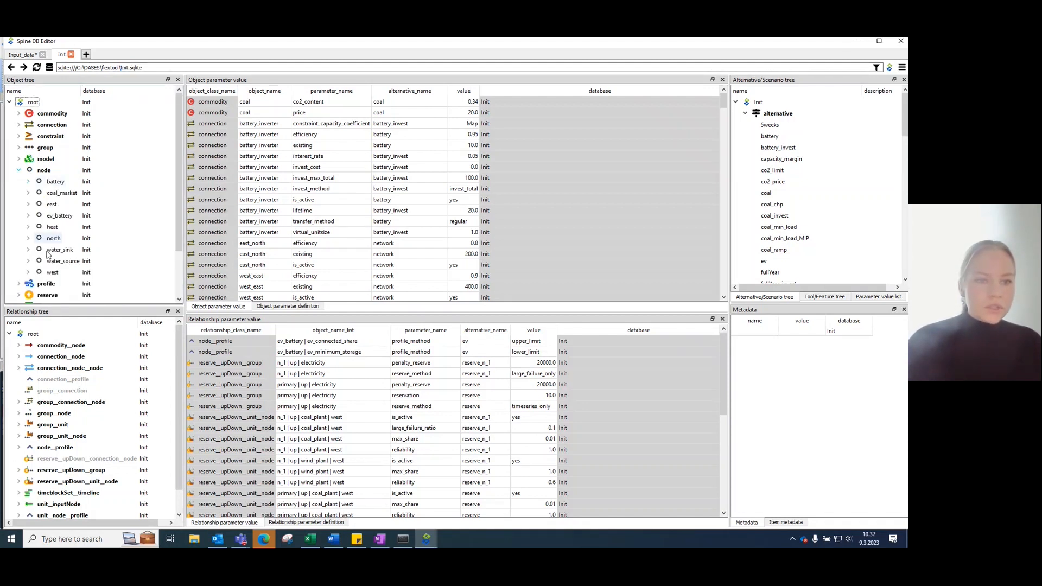
pyautogui.click(52, 274)
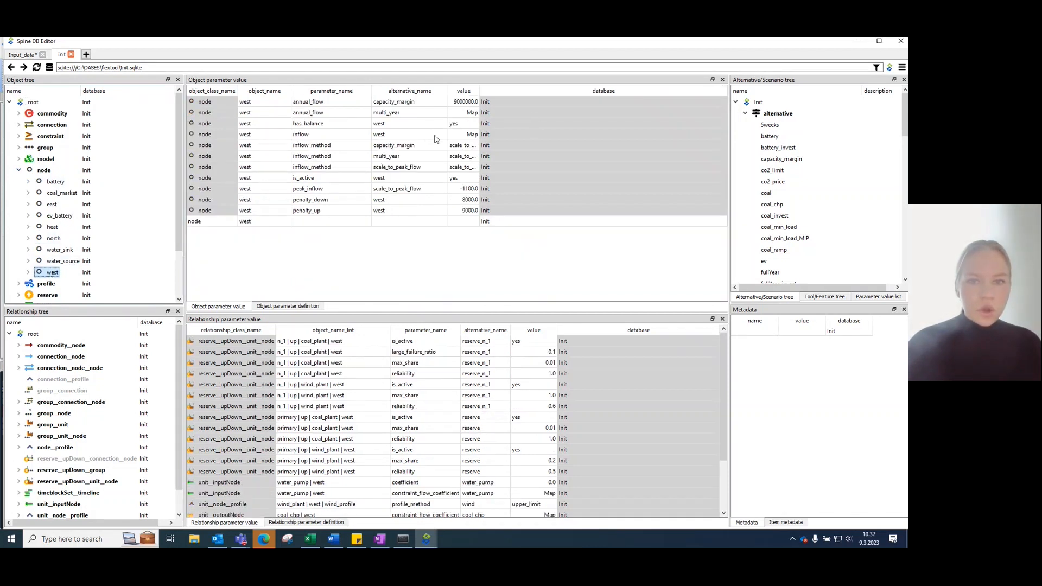
pyautogui.click(463, 138)
pyautogui.rightClick(464, 139)
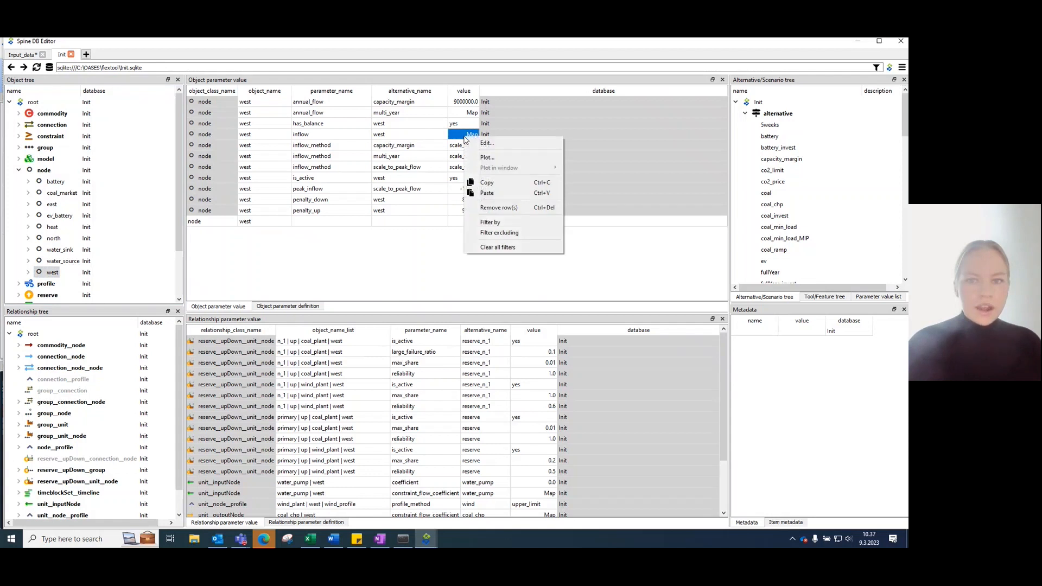
pyautogui.click(488, 143)
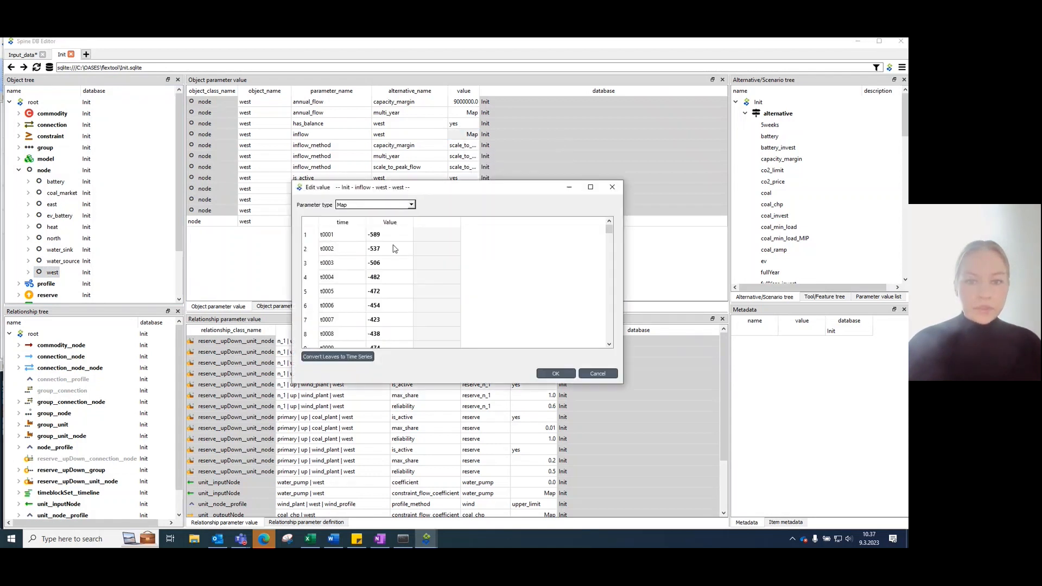
# Step: Select and copy all time and value rows from t0001 to t8760 of the inflow map, and close it
pyautogui.click(351, 239)
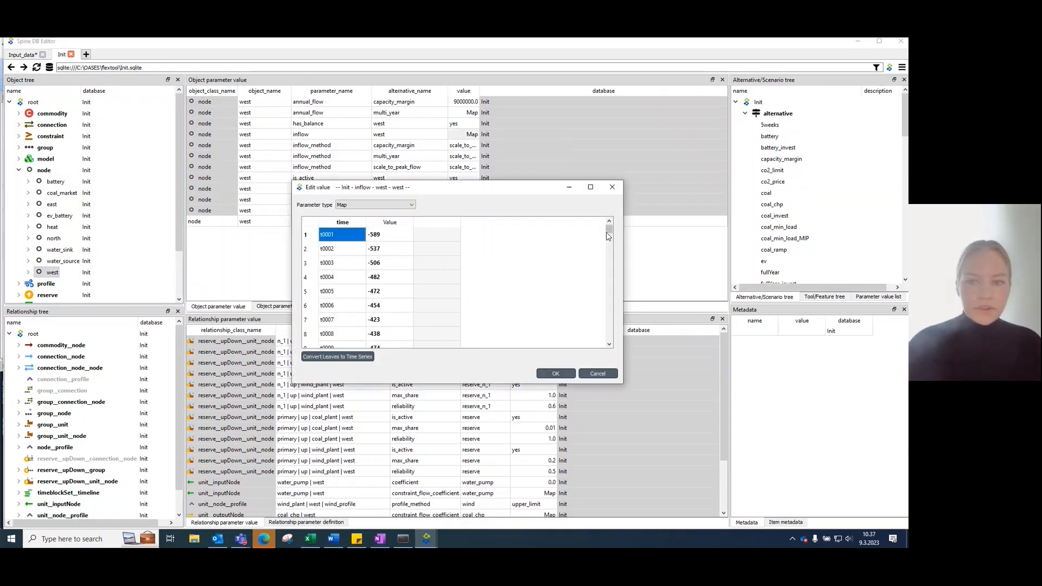
pyautogui.moveTo(609, 232); pyautogui.dragTo(609, 336)
pyautogui.keyDown('shift'); pyautogui.click(378, 330); pyautogui.keyUp('shift')
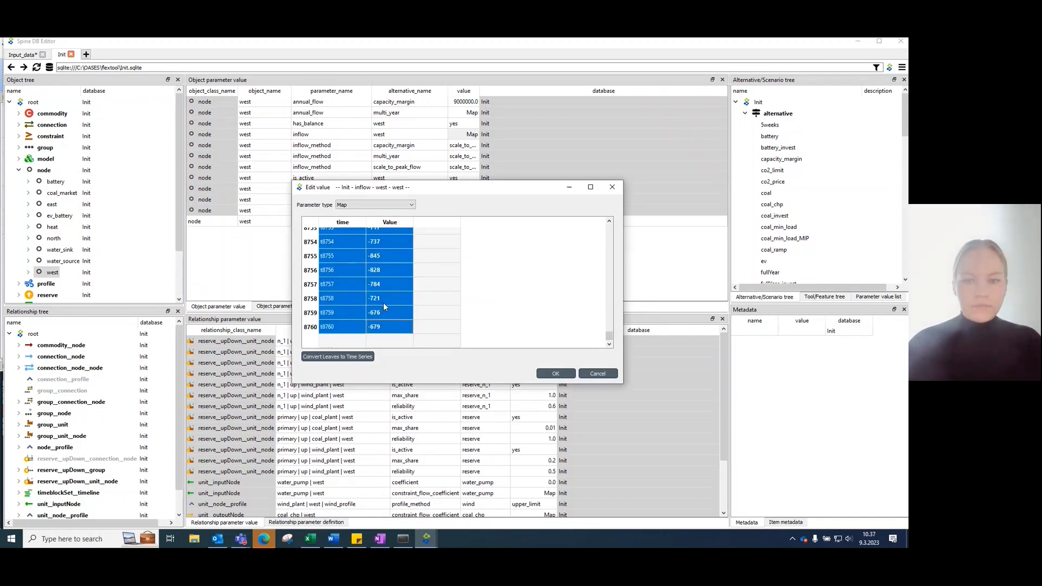
pyautogui.click(561, 376)
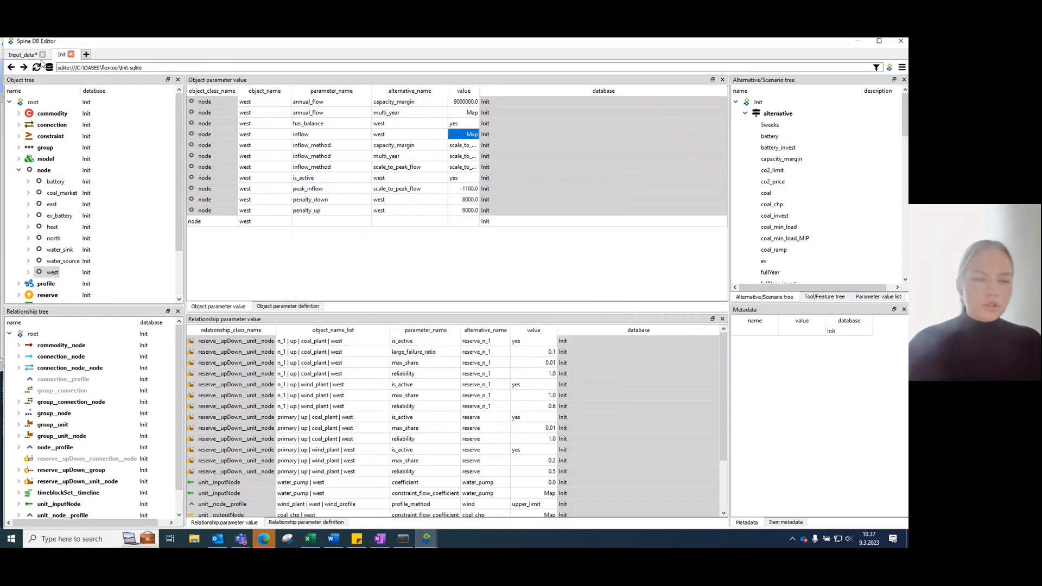
# Step: Open the west node's inflow value in the Input_data database for editing and set its parameter type to Map
pyautogui.click(22, 57)
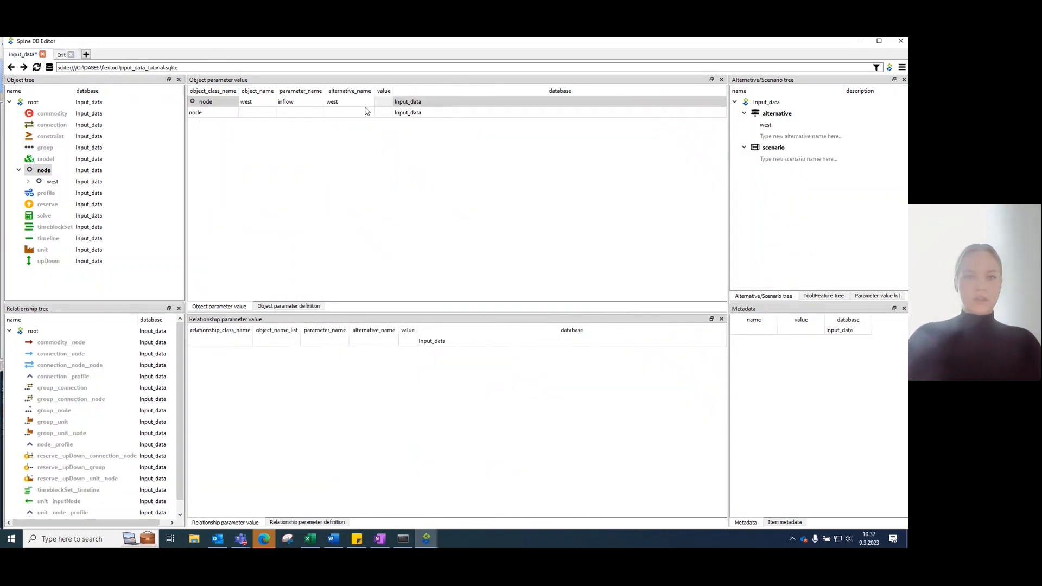
pyautogui.rightClick(389, 104)
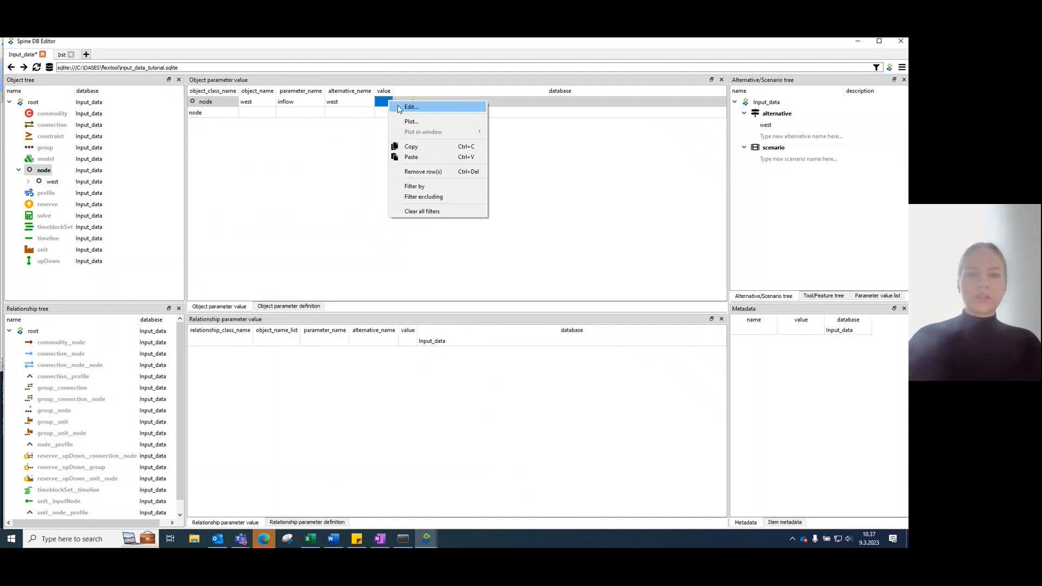
pyautogui.click(410, 106)
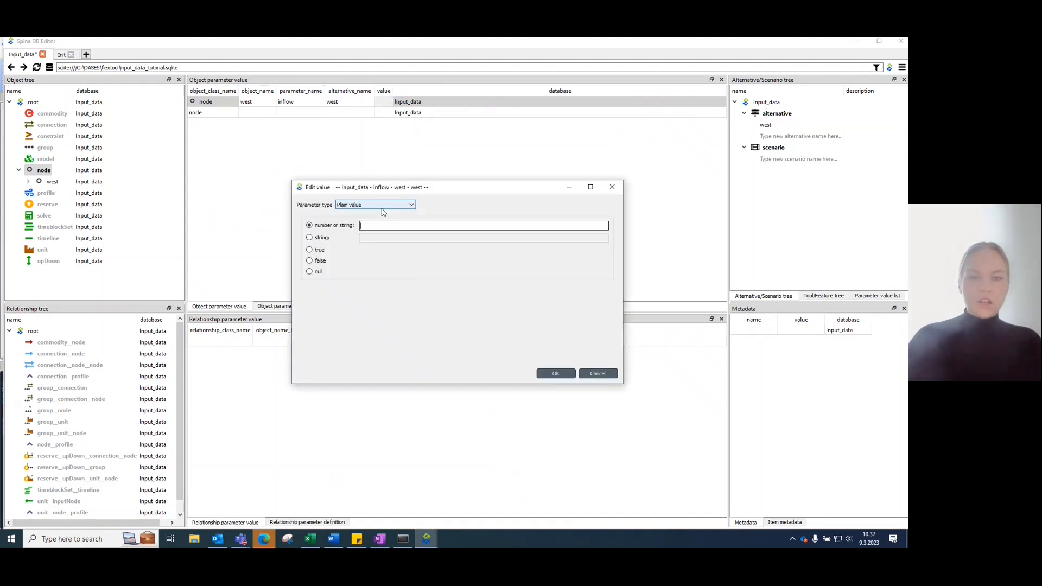
pyautogui.click(381, 208)
pyautogui.click(373, 216)
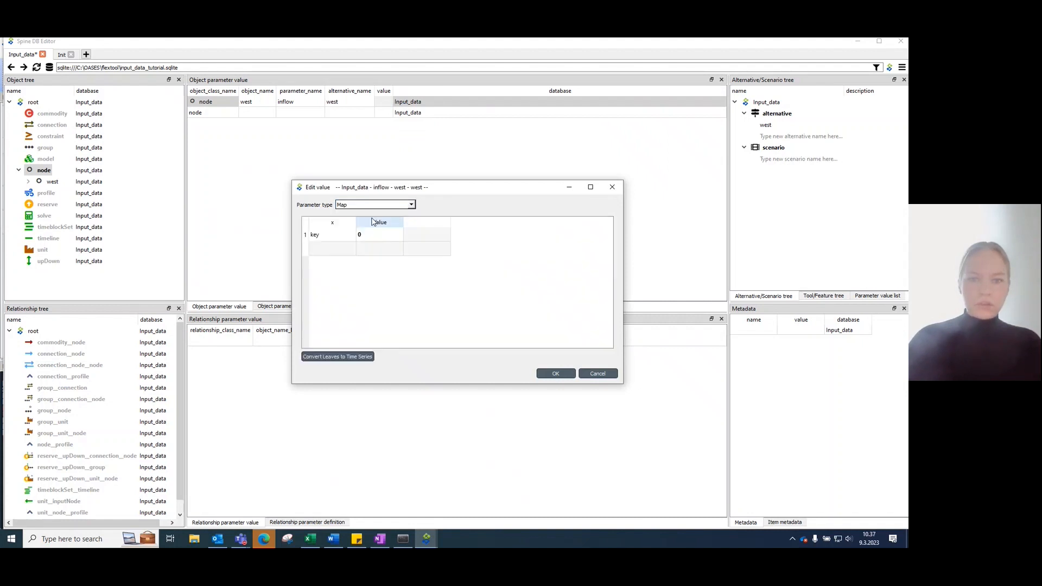
# Step: Paste the copied time and value rows into the inflow map from the first key, check through the last row, and accept the map
pyautogui.click(330, 236)
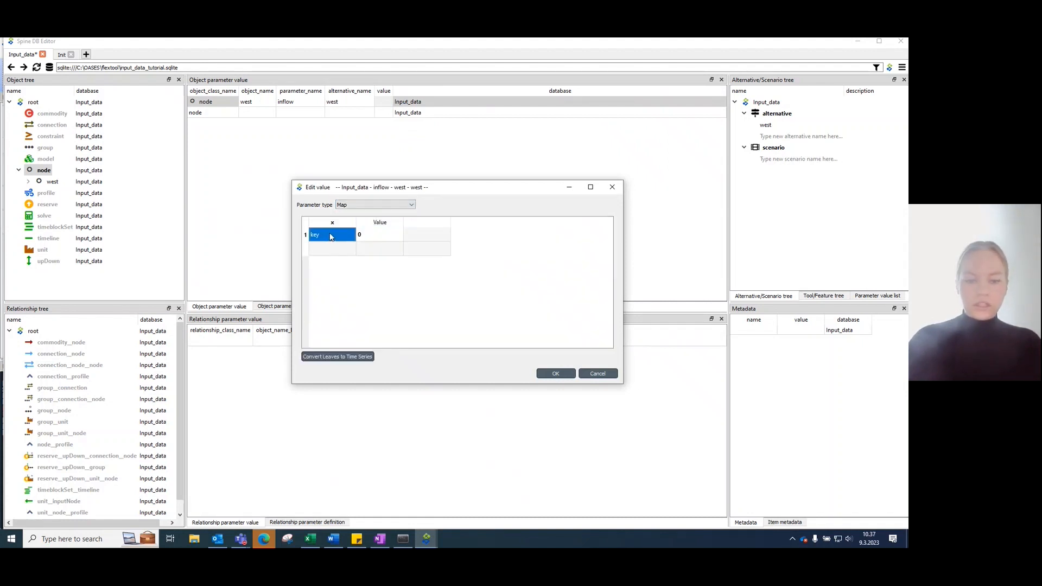
pyautogui.hotkey('ctrl', 'v')
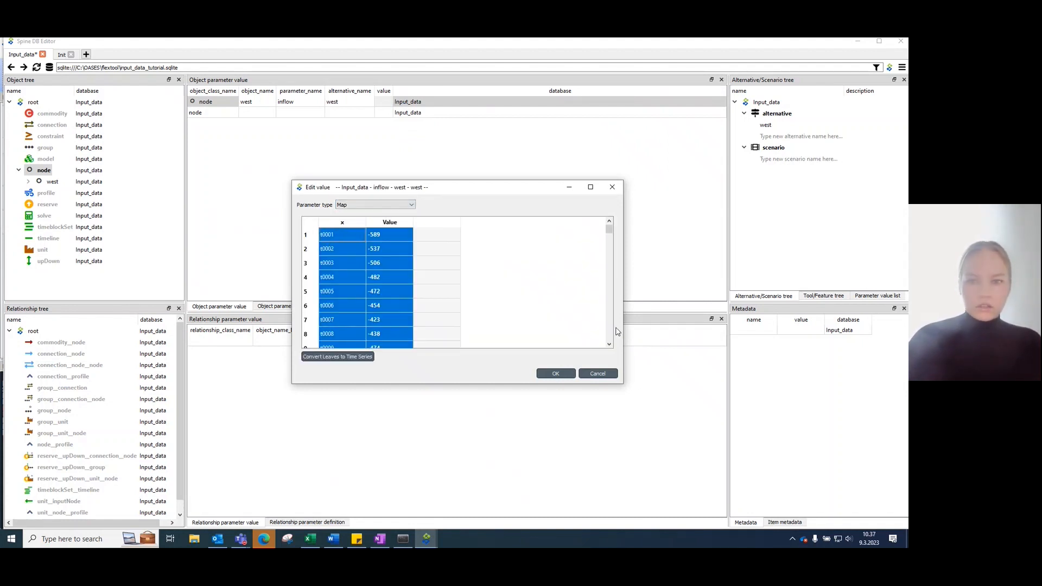
pyautogui.click(566, 281)
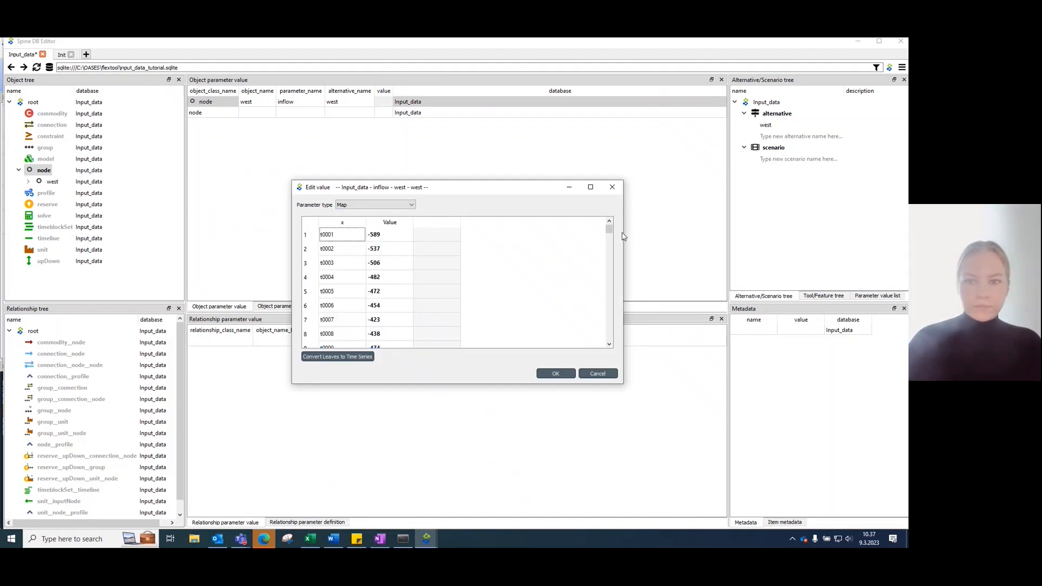
pyautogui.moveTo(609, 229); pyautogui.dragTo(582, 347)
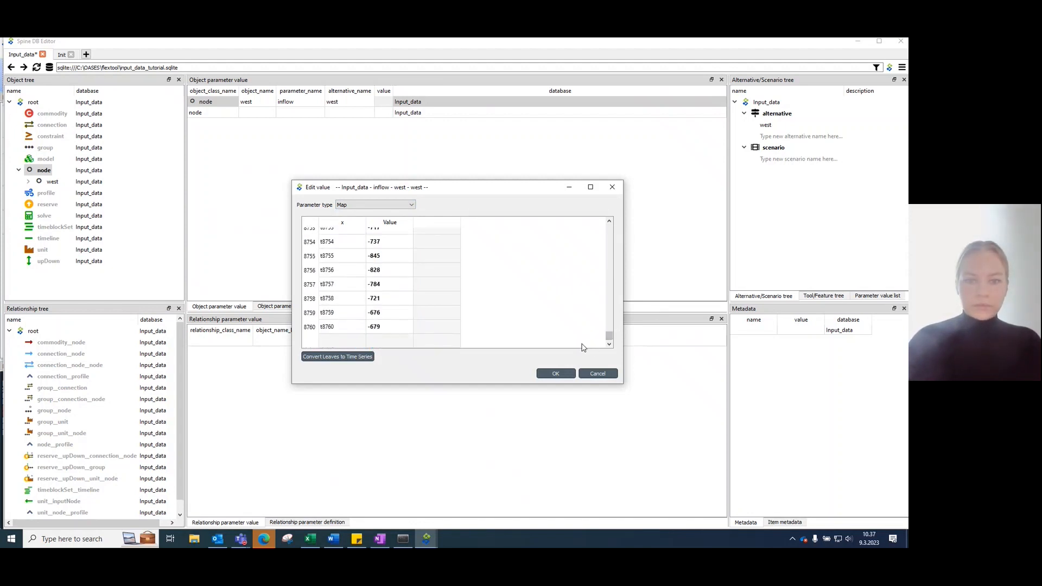
pyautogui.click(554, 373)
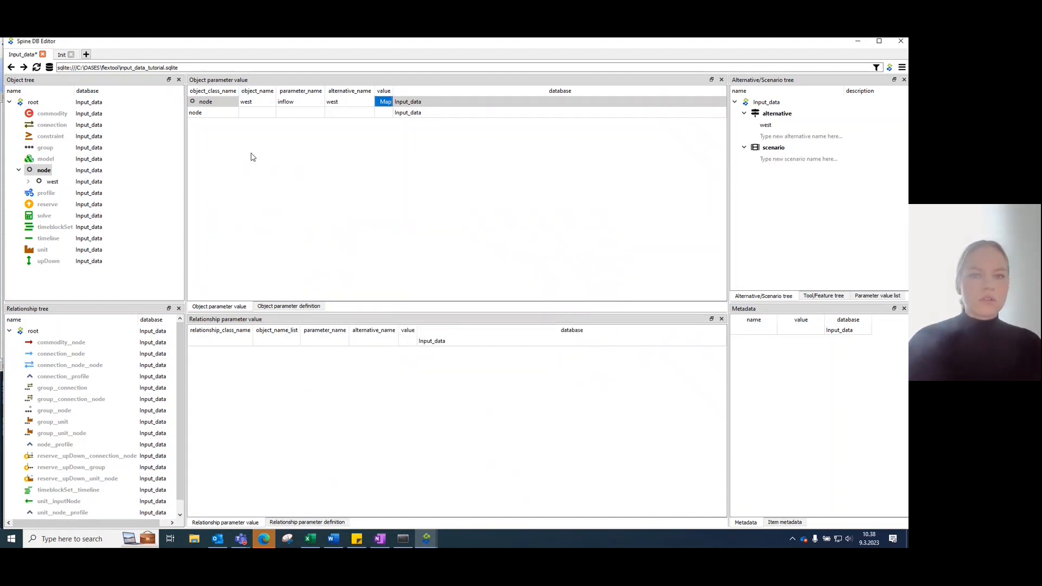
# Step: Add a has_balance parameter value for the west node under the west alternative, set to yes
pyautogui.doubleClick(256, 113)
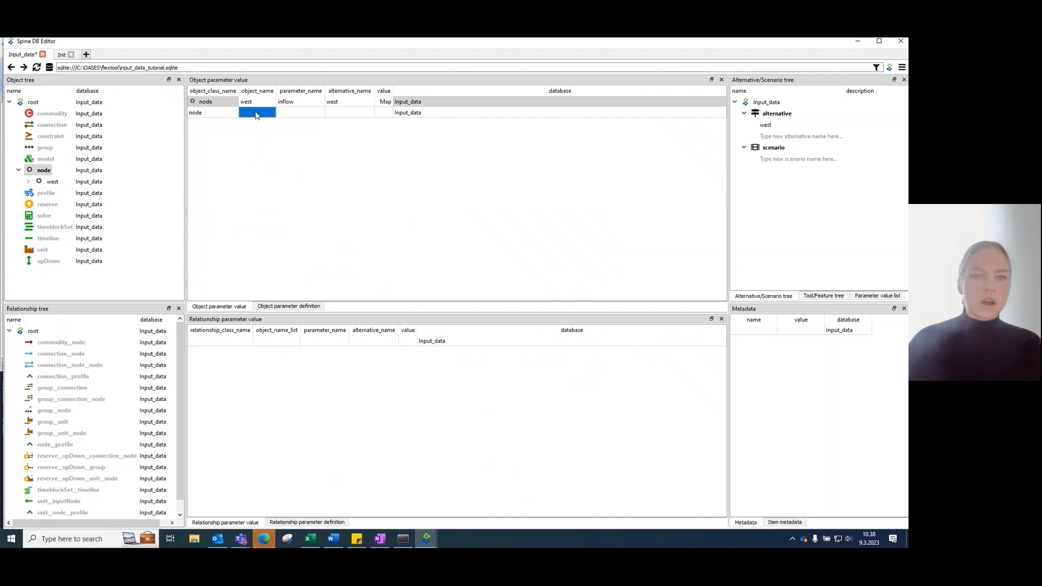
pyautogui.click(248, 124)
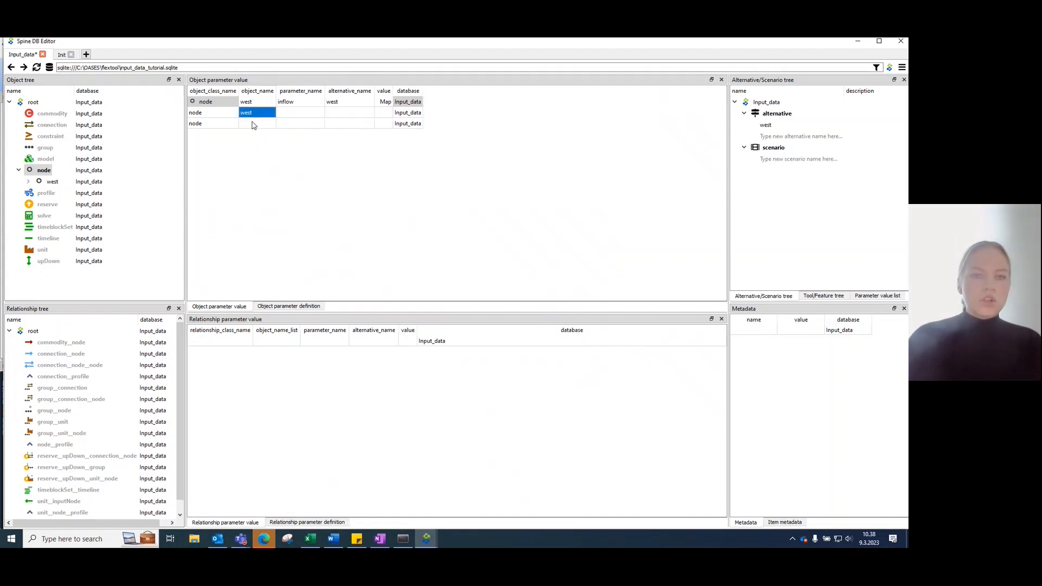
pyautogui.doubleClick(295, 113)
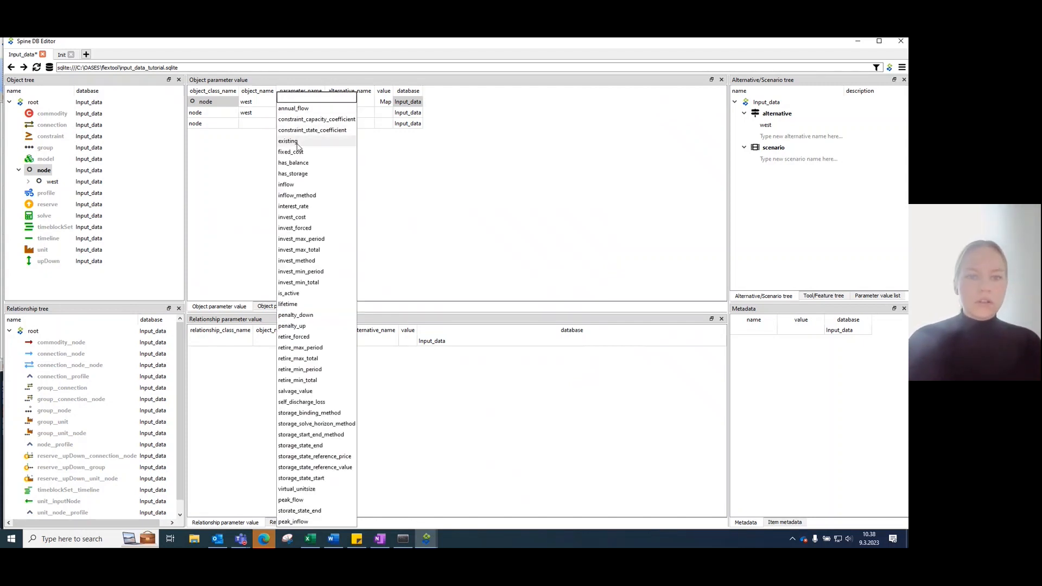
pyautogui.click(296, 164)
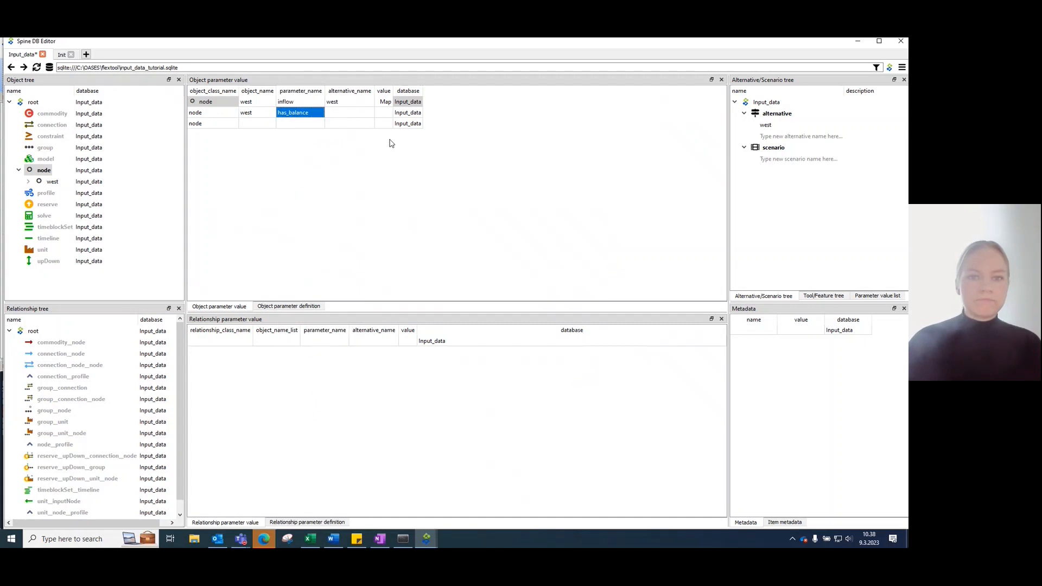
pyautogui.doubleClick(358, 114)
pyautogui.click(335, 125)
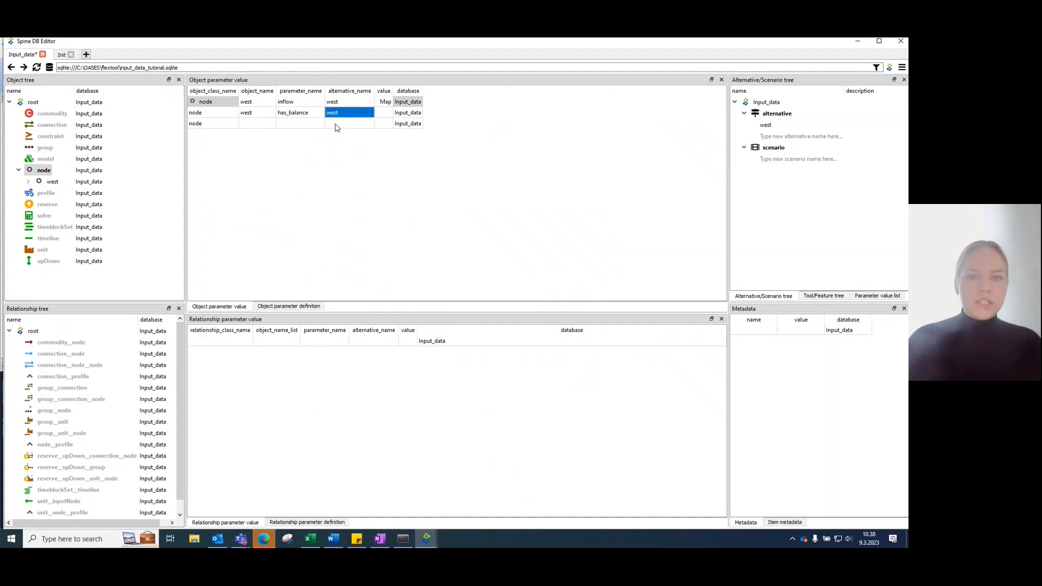
pyautogui.doubleClick(385, 114)
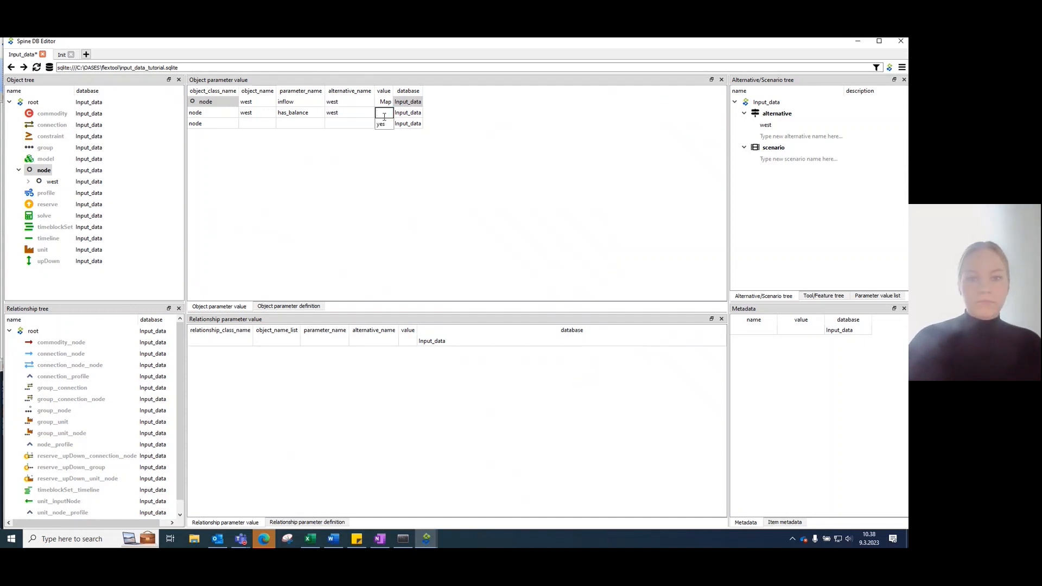
pyautogui.click(381, 123)
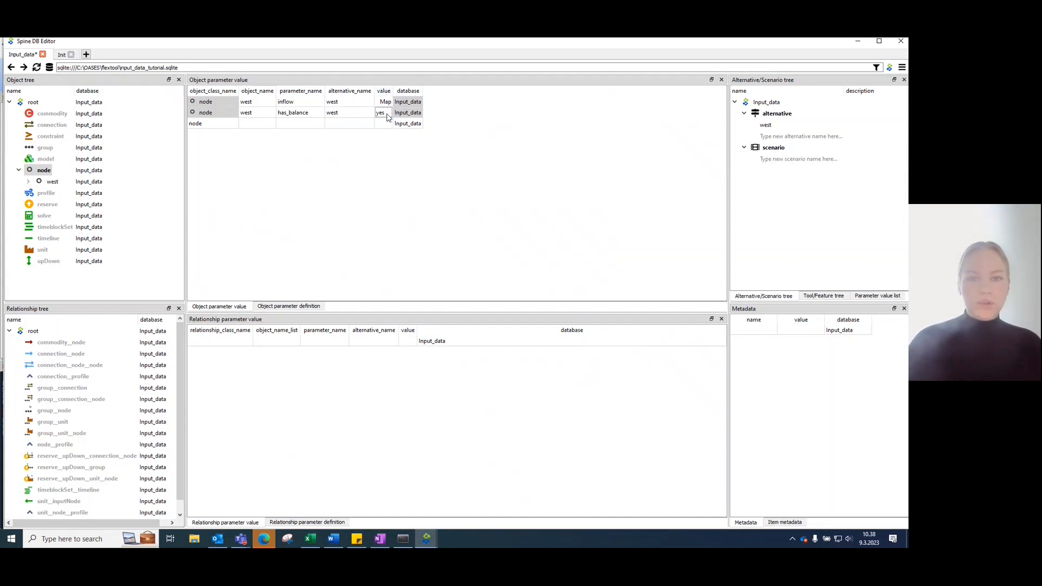
# Step: Add an is_active parameter value for the west node under the west alternative, set to yes
pyautogui.doubleClick(254, 123)
pyautogui.click(247, 135)
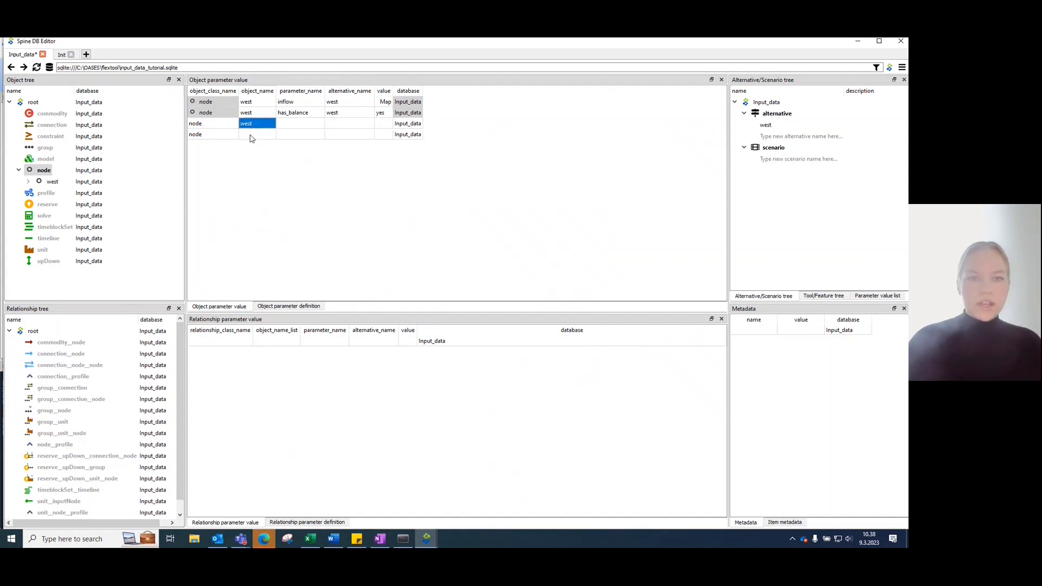
pyautogui.doubleClick(283, 125)
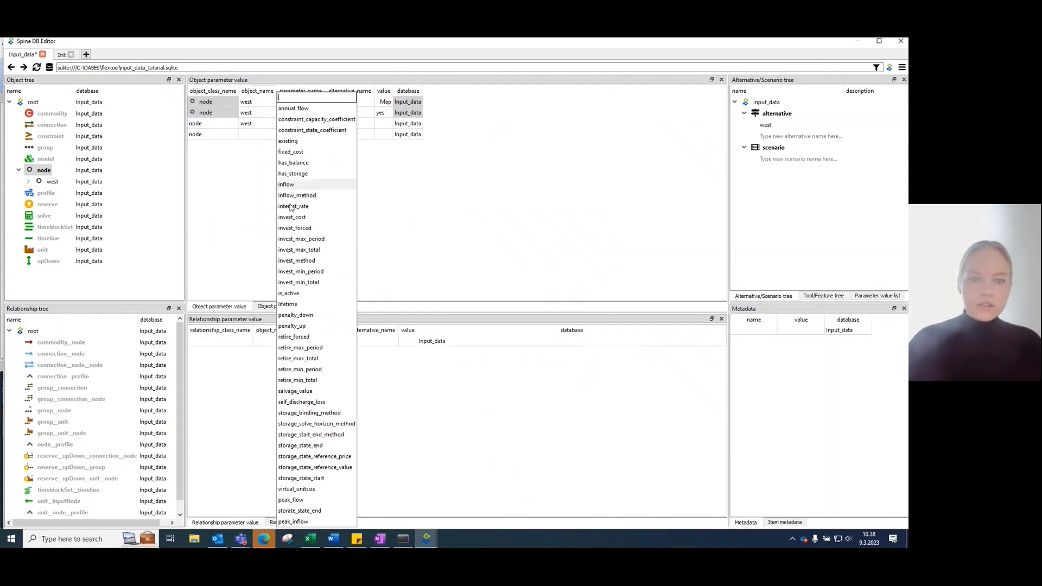
pyautogui.click(298, 294)
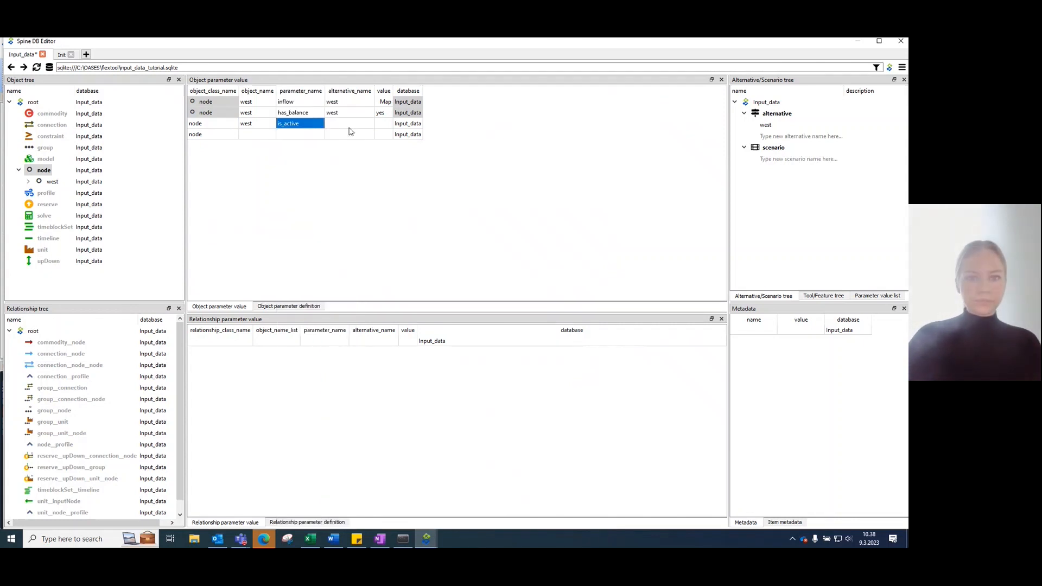
pyautogui.doubleClick(358, 127)
pyautogui.click(333, 134)
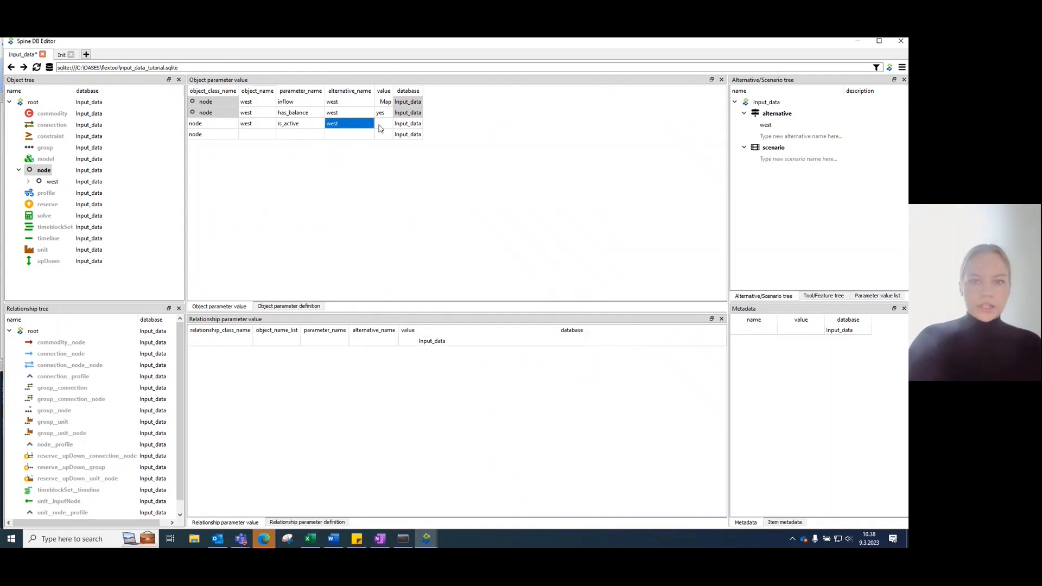
pyautogui.doubleClick(387, 125)
pyautogui.click(389, 135)
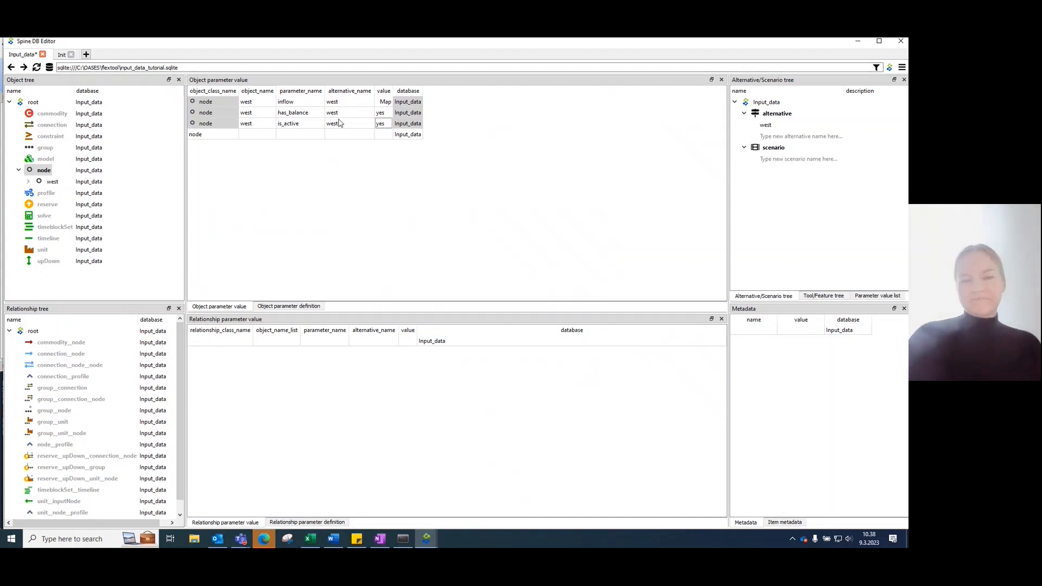
# Step: Add a penalty_up parameter value of 9000 for the west node under the west alternative
pyautogui.click(261, 138)
pyautogui.click(260, 138)
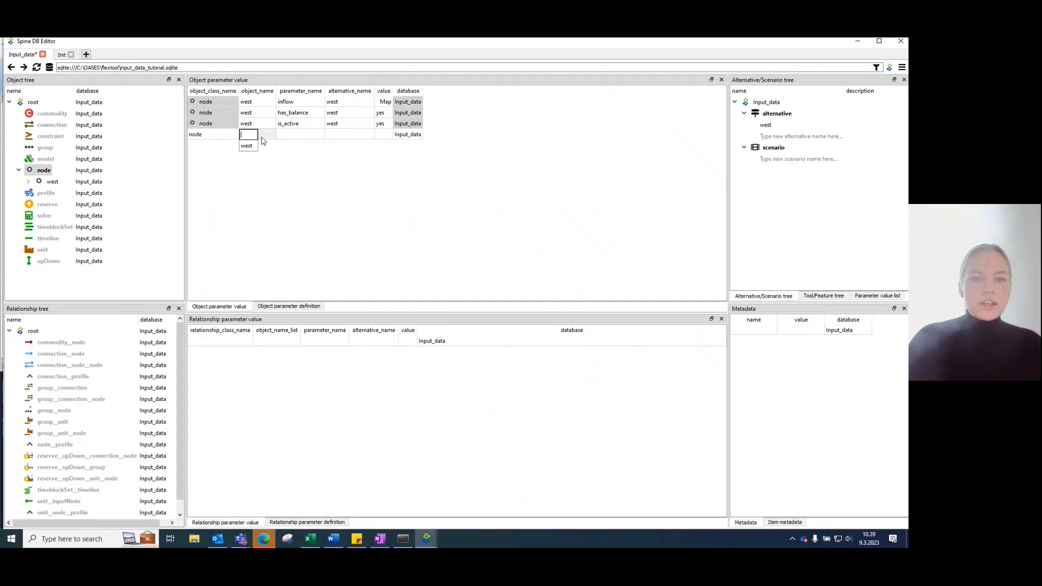
pyautogui.click(247, 145)
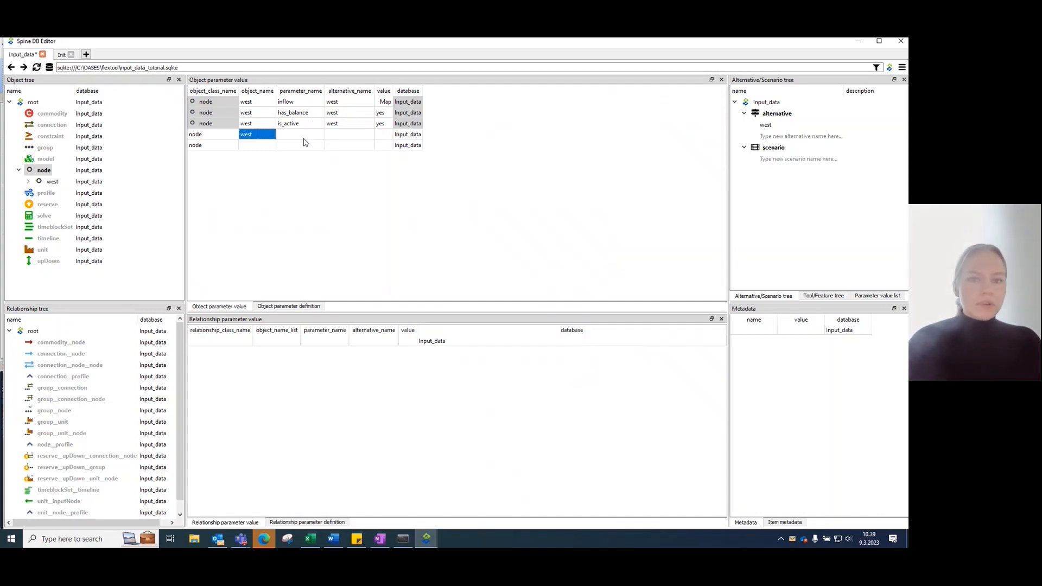
pyautogui.doubleClick(305, 138)
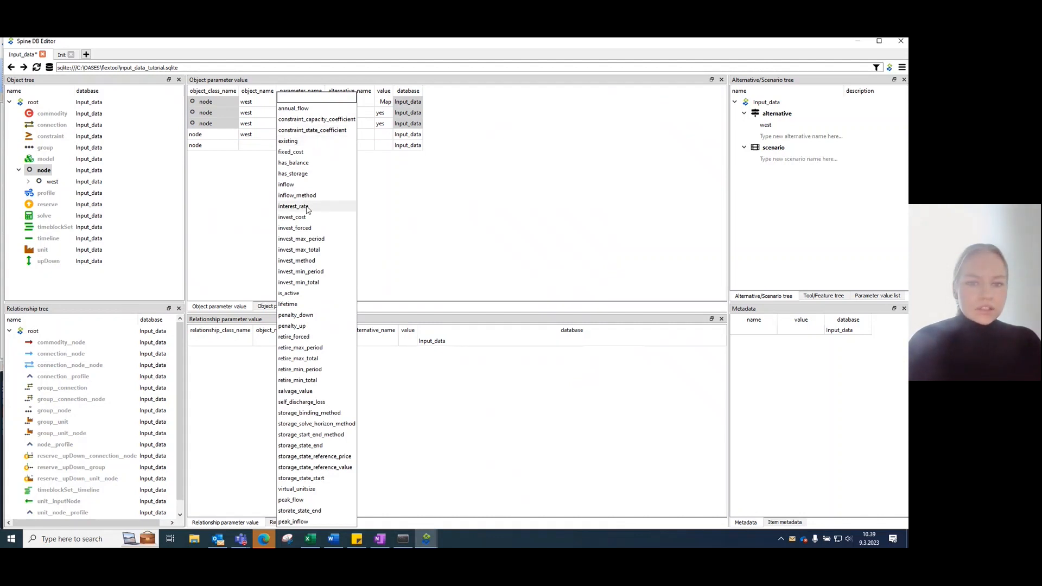
pyautogui.click(330, 327)
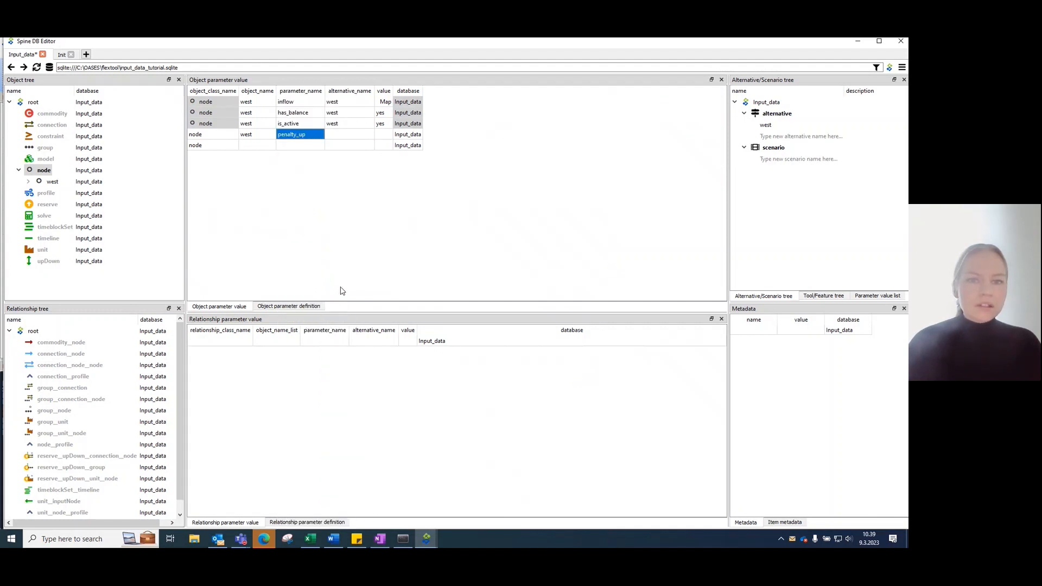
pyautogui.doubleClick(347, 135)
pyautogui.click(334, 146)
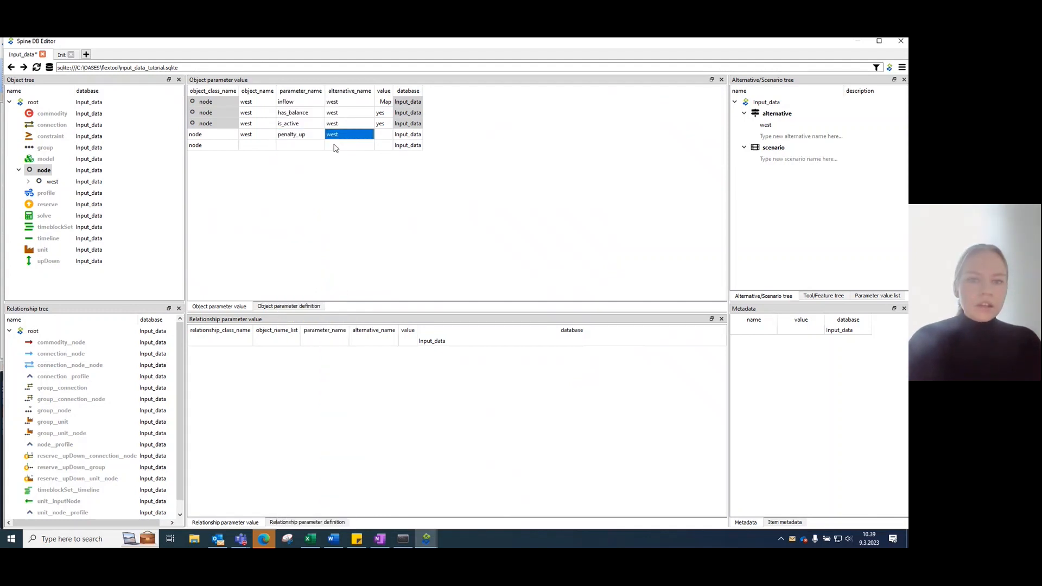
pyautogui.doubleClick(381, 136)
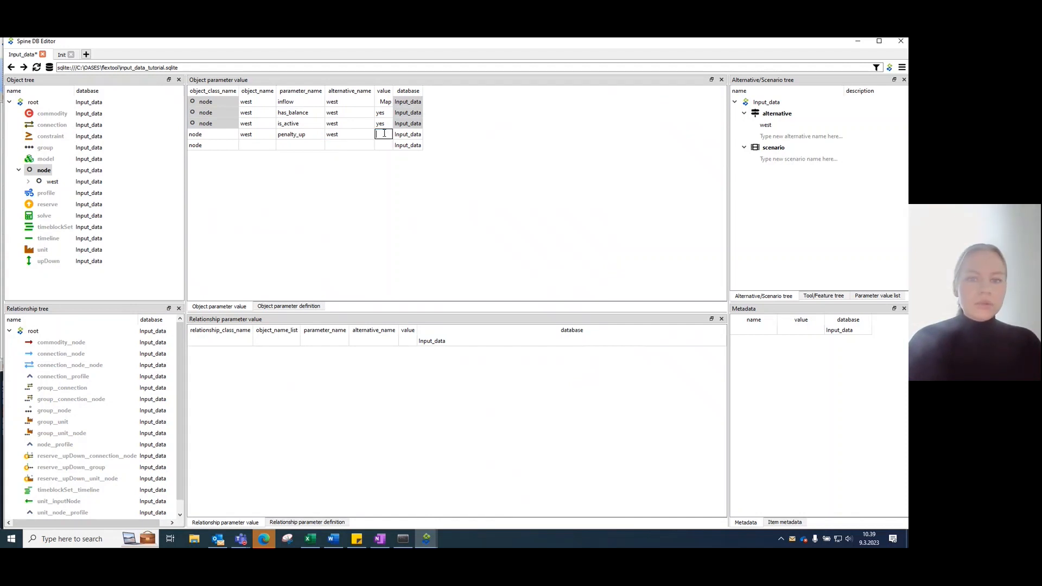
pyautogui.write('9000')
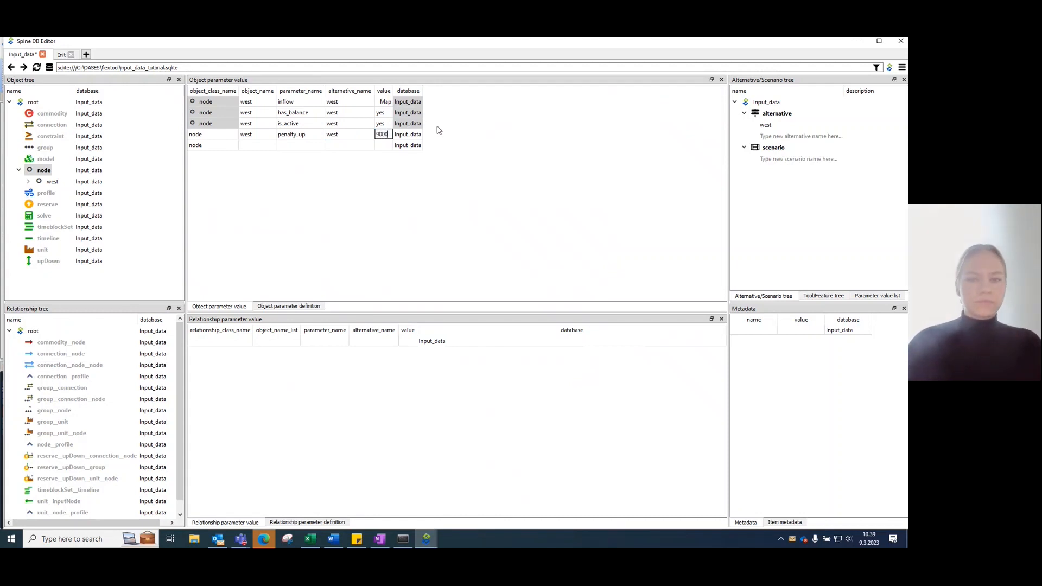
pyautogui.press('Return')
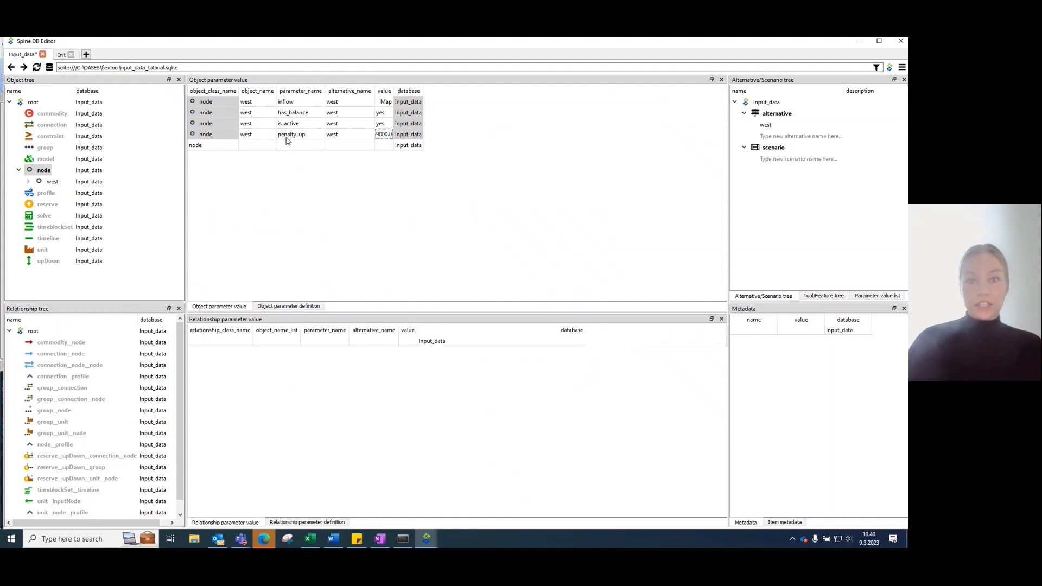
# Step: Add a penalty_down parameter value of 8000 for the west node under the west alternative
pyautogui.moveTo(284, 139)
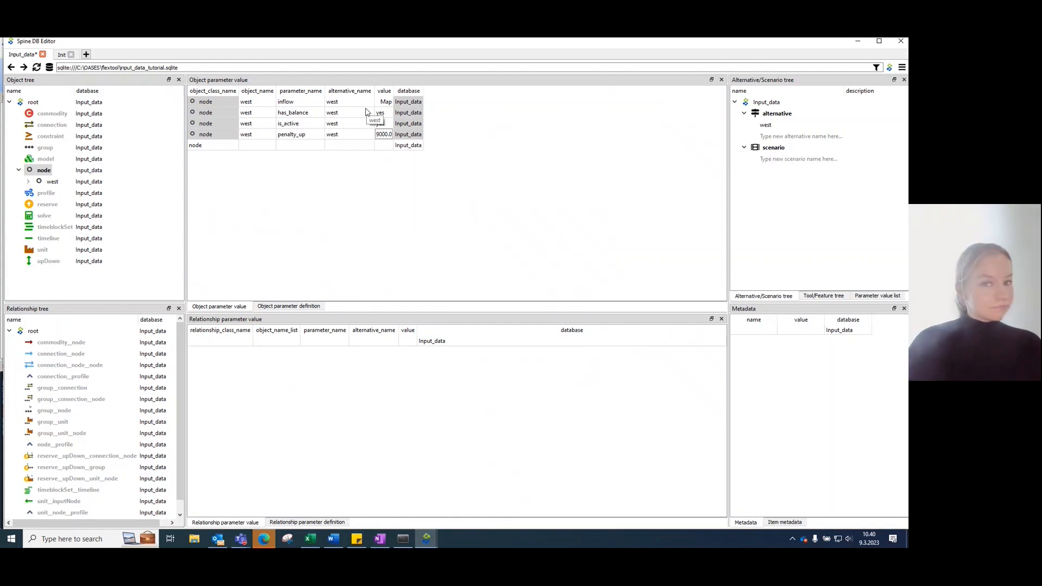
pyautogui.click(246, 147)
pyautogui.doubleClick(246, 148)
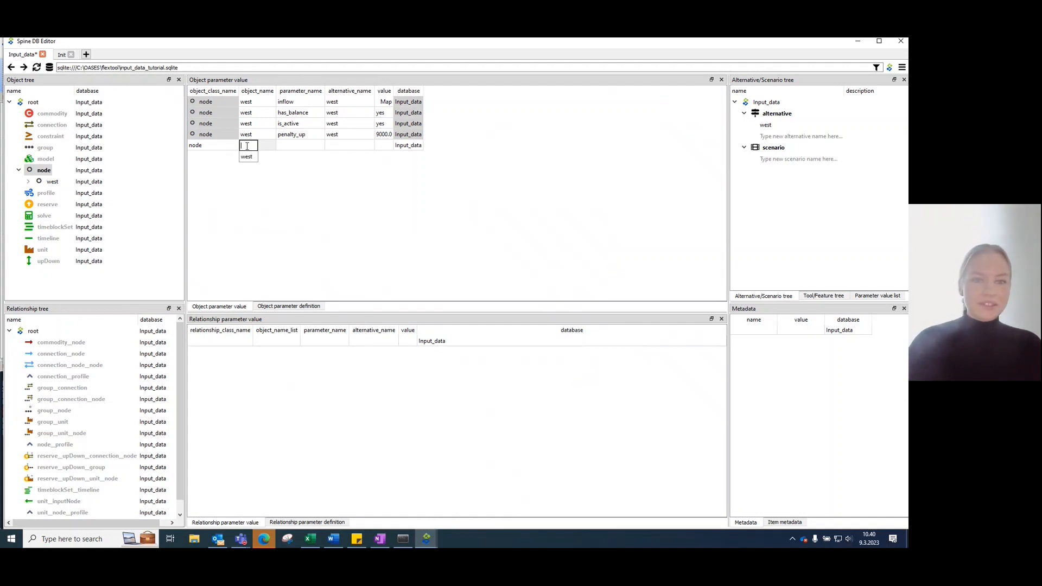
pyautogui.click(251, 158)
pyautogui.doubleClick(291, 148)
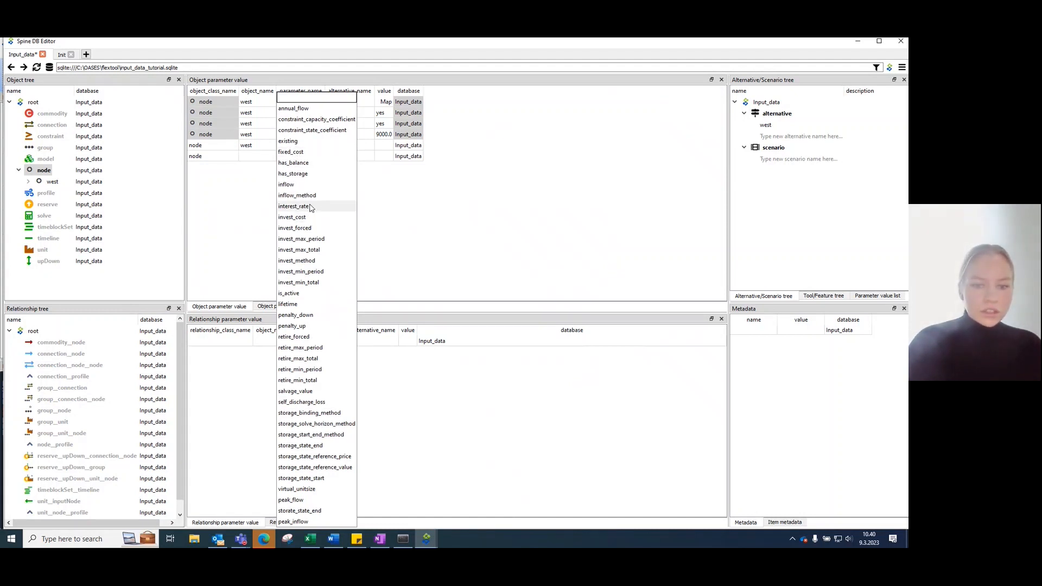
pyautogui.click(325, 315)
pyautogui.doubleClick(350, 145)
pyautogui.click(350, 155)
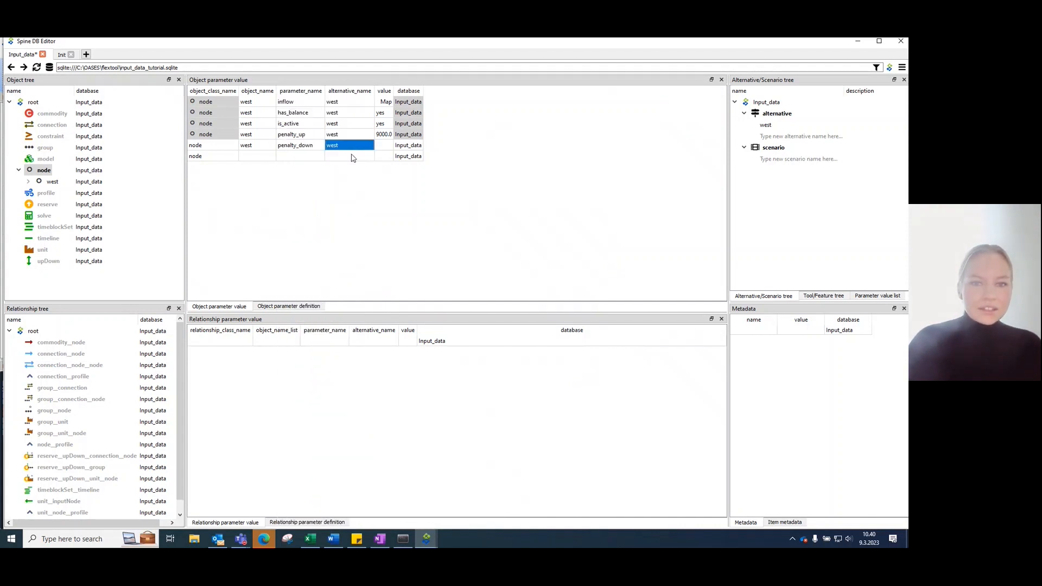
pyautogui.doubleClick(385, 146)
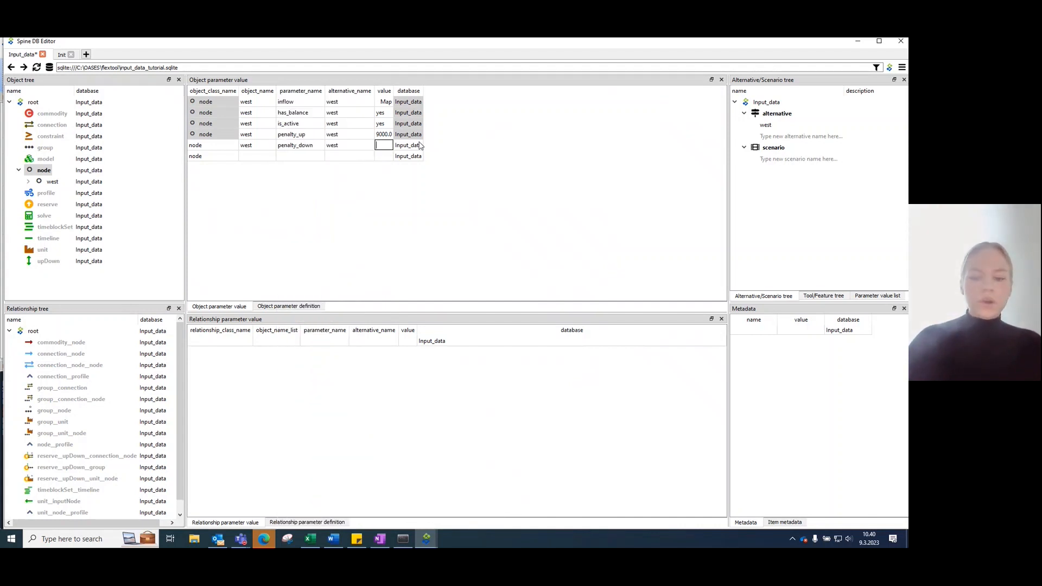
pyautogui.write('8000')
pyautogui.click(520, 238)
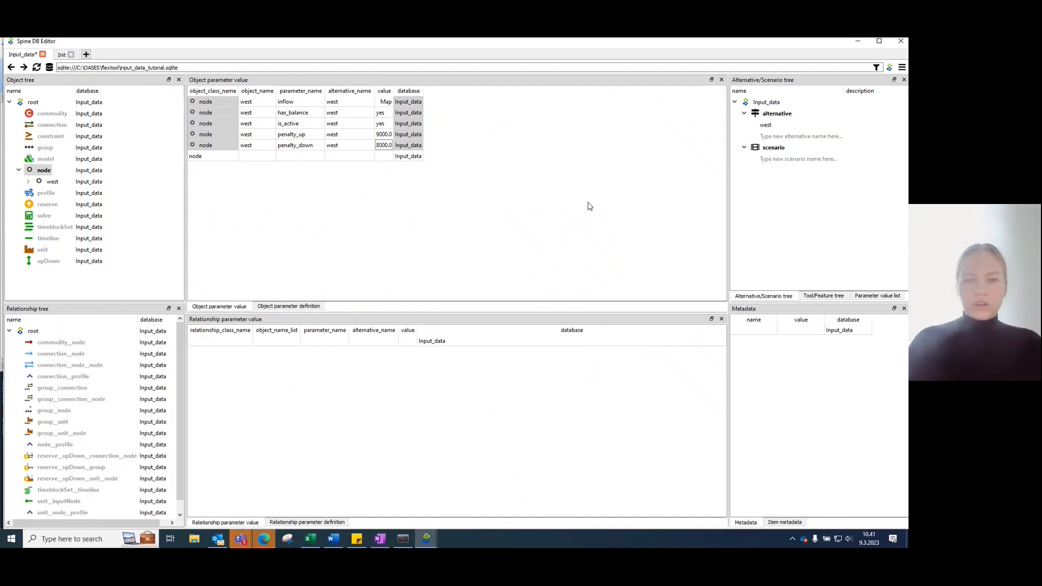
# Step: Commit the changes to the Input_data database with the message "node west added"
pyautogui.hotkey('ctrl', 'Return')
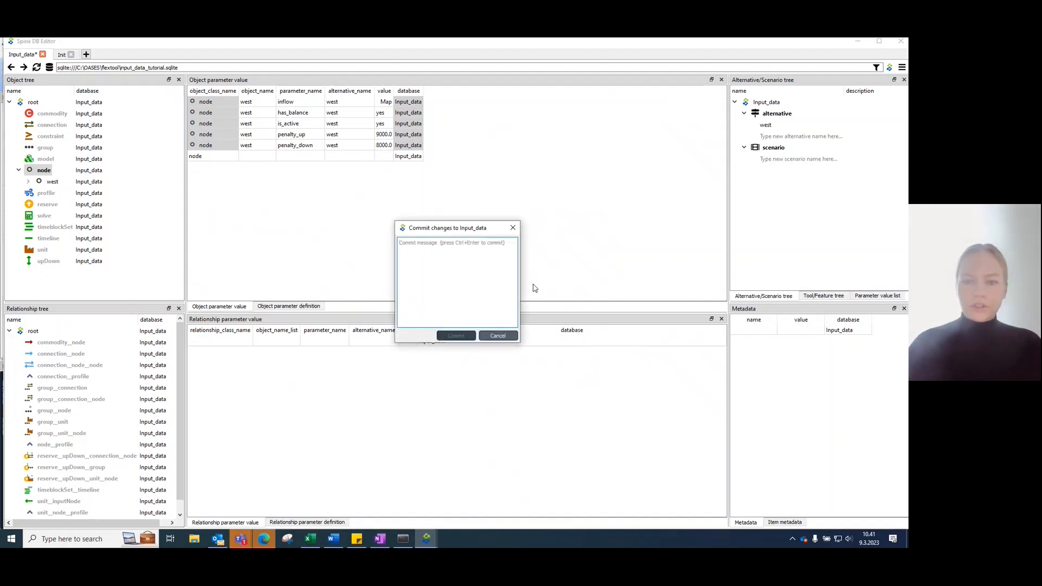
pyautogui.click(509, 336)
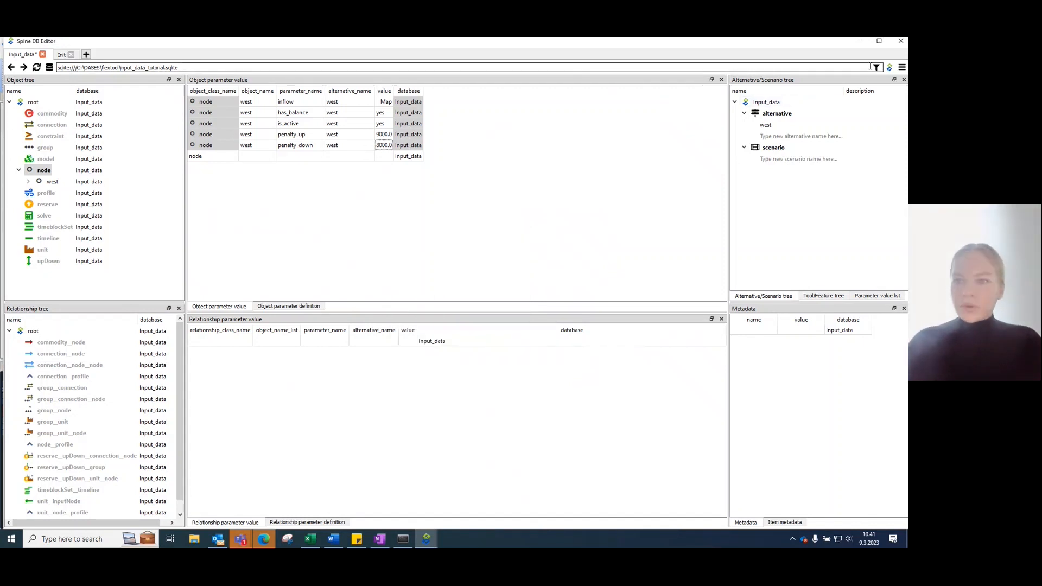
pyautogui.click(902, 67)
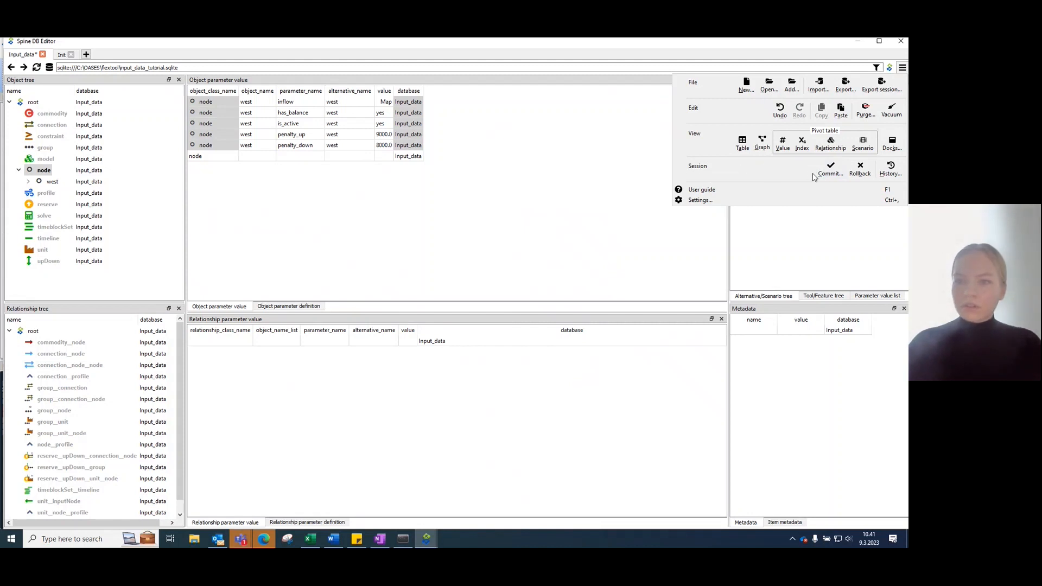
pyautogui.click(840, 172)
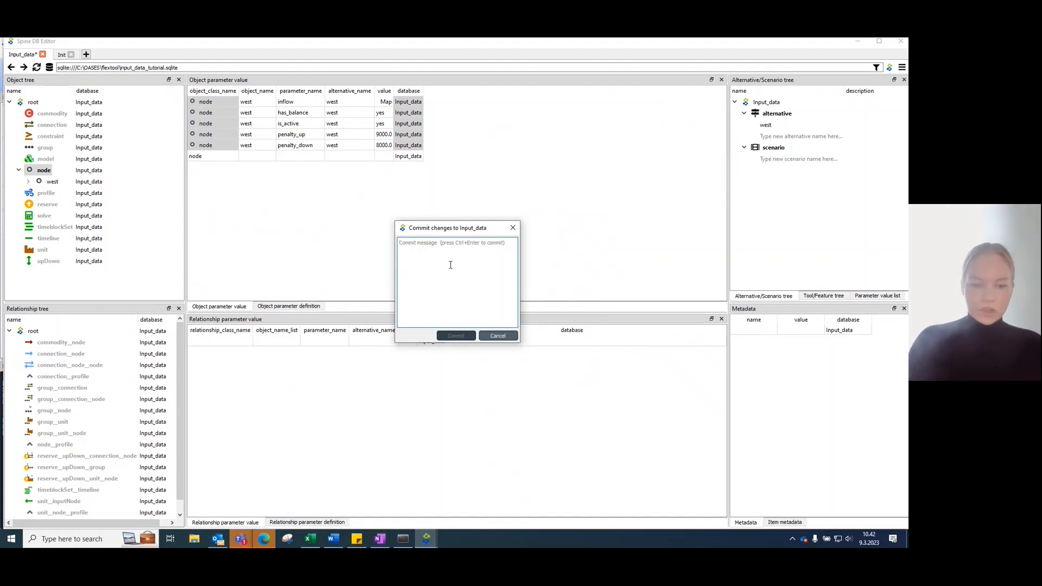
pyautogui.write('node we')
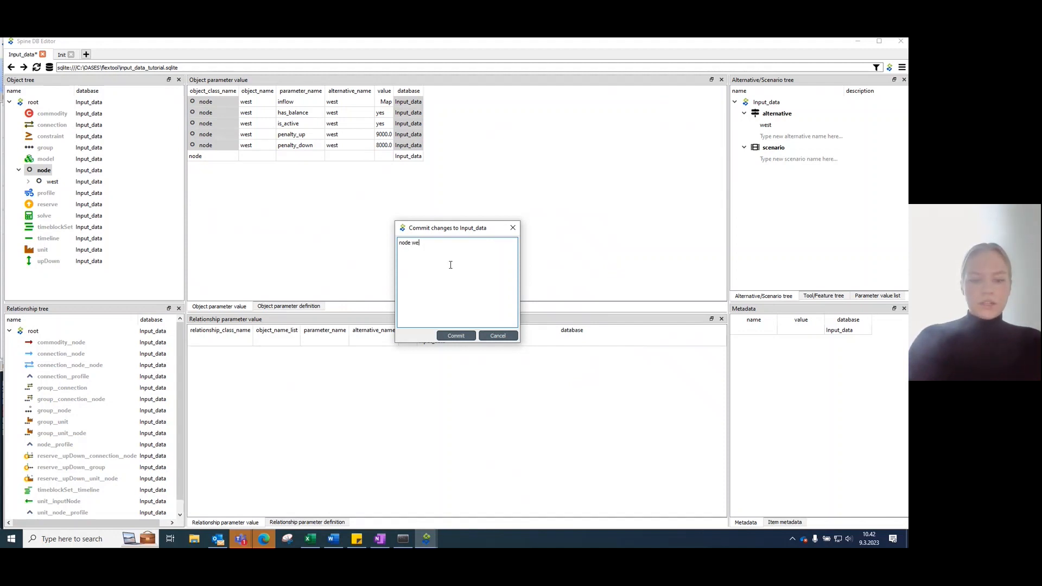
pyautogui.write('st added')
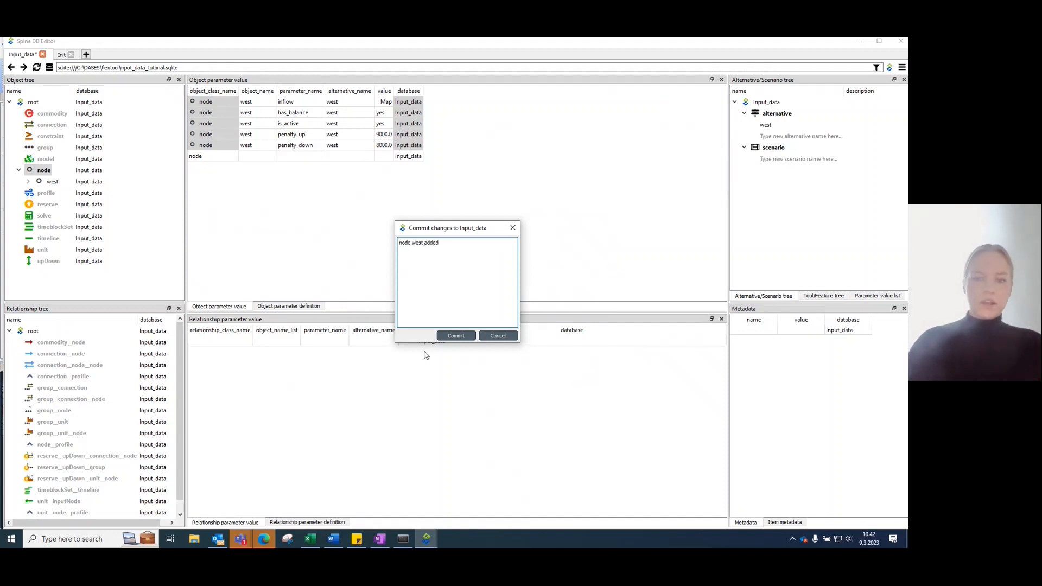
pyautogui.click(452, 337)
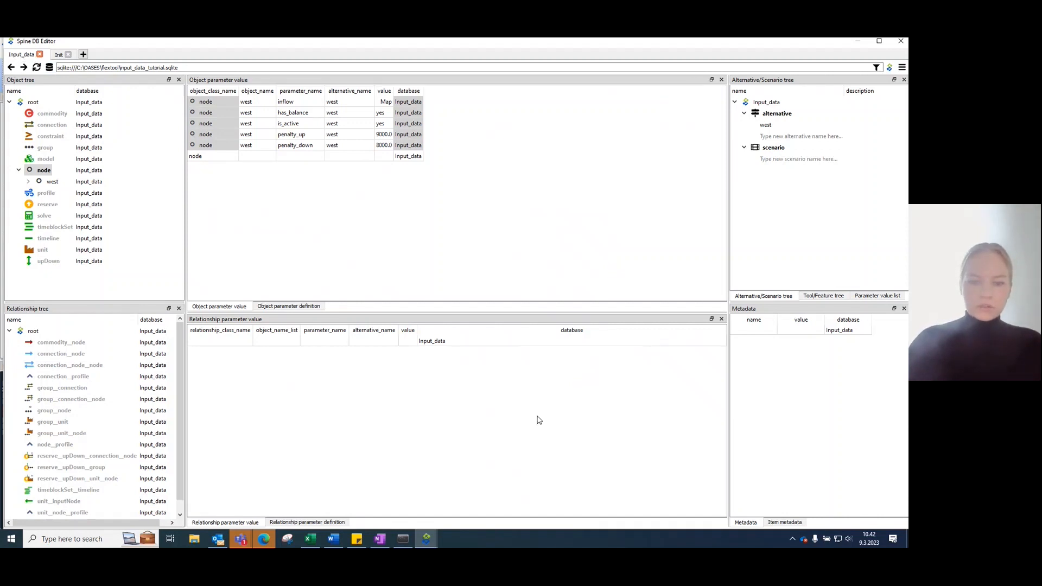
pyautogui.moveTo(423, 542)
pyautogui.click(379, 507)
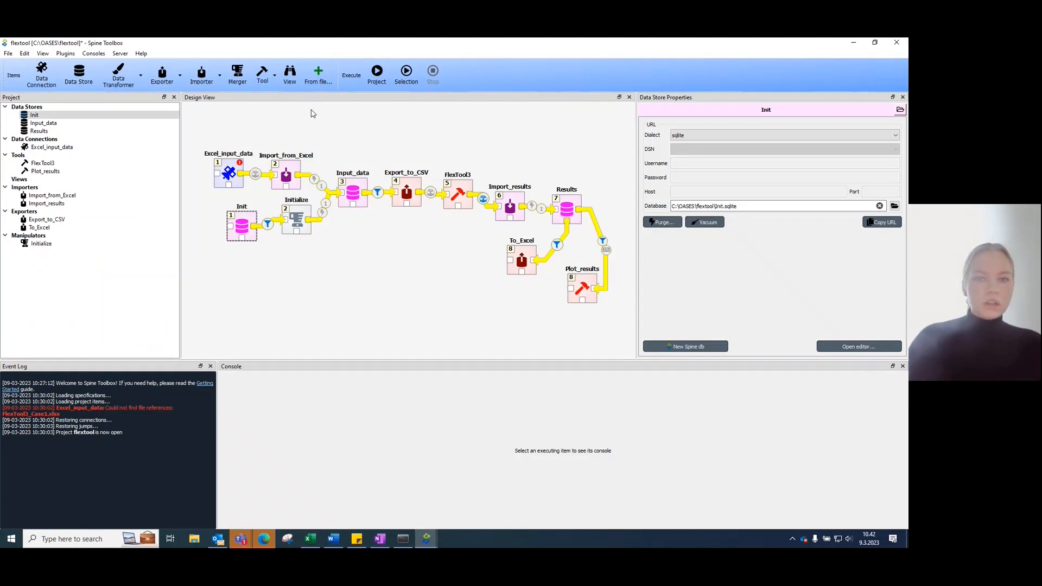
pyautogui.click(853, 42)
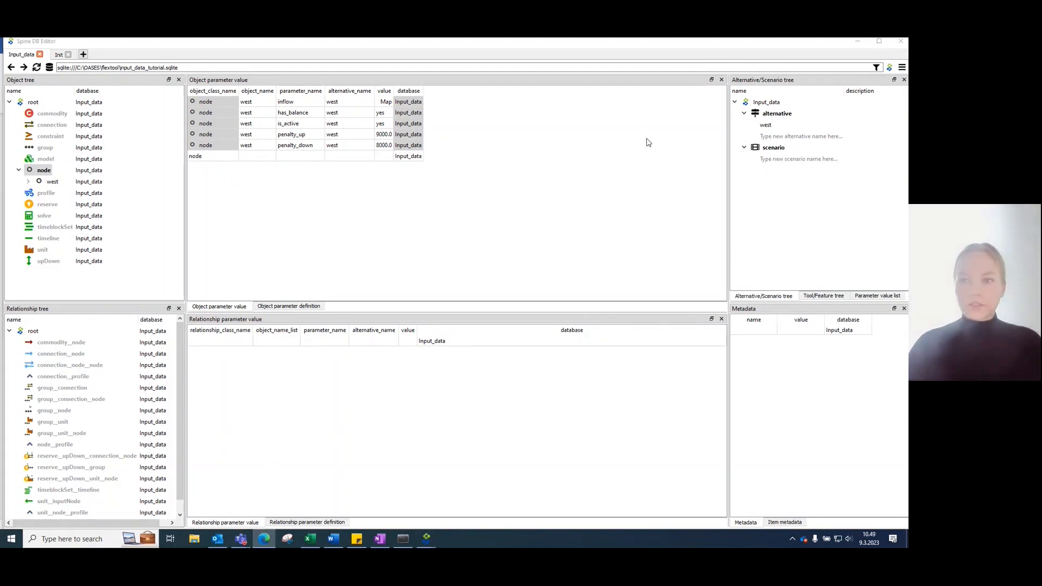
# Step: Add a new alternative named init to the Input_data database
pyautogui.click(741, 136)
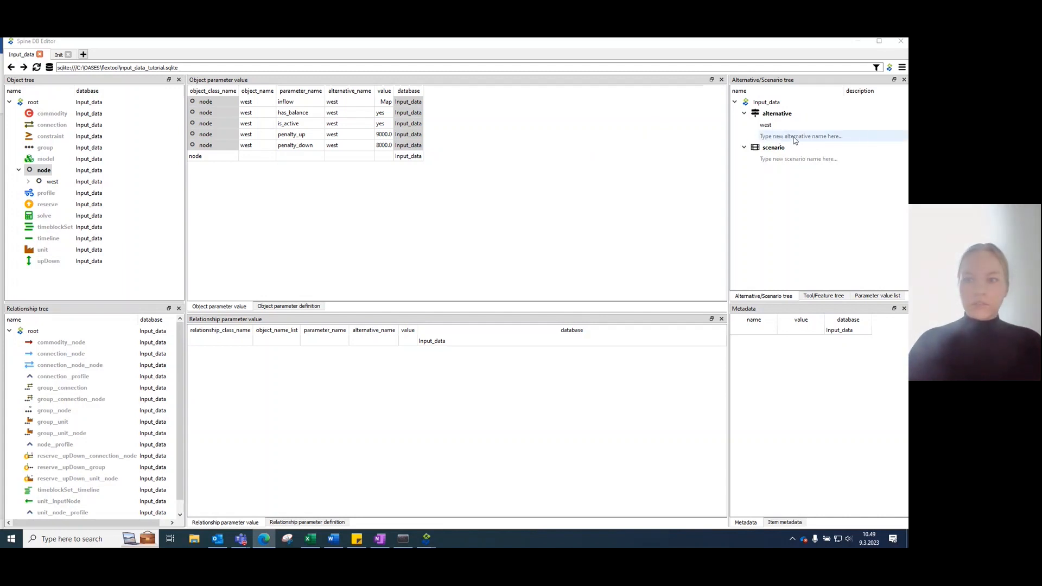
pyautogui.click(794, 138)
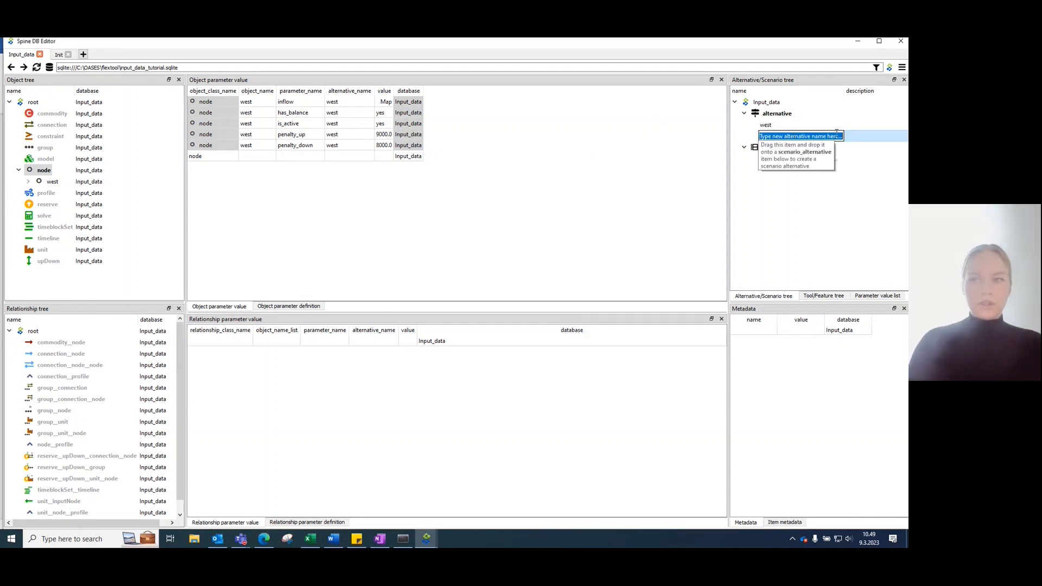
pyautogui.write('init')
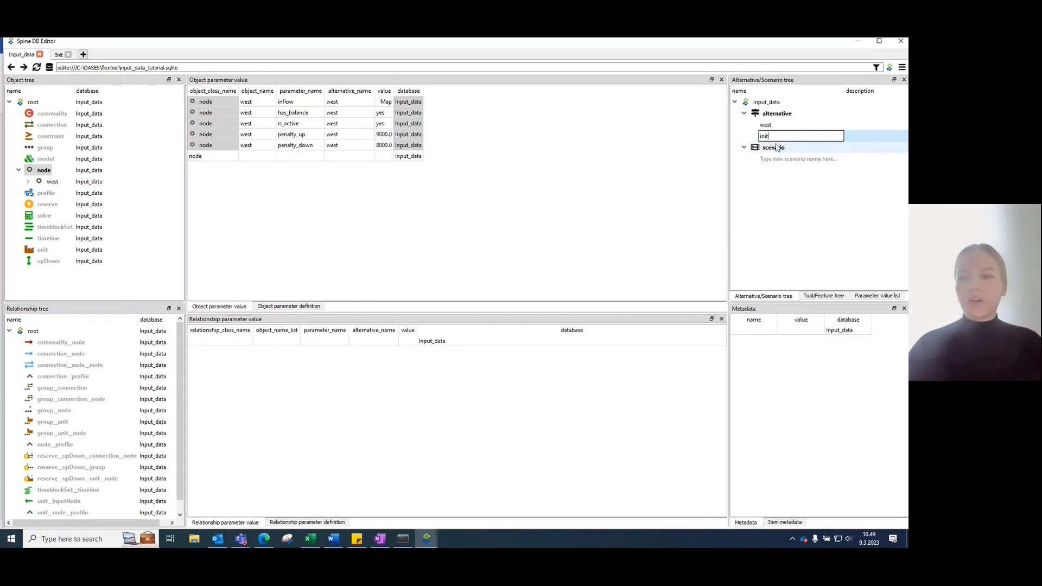
pyautogui.click(578, 234)
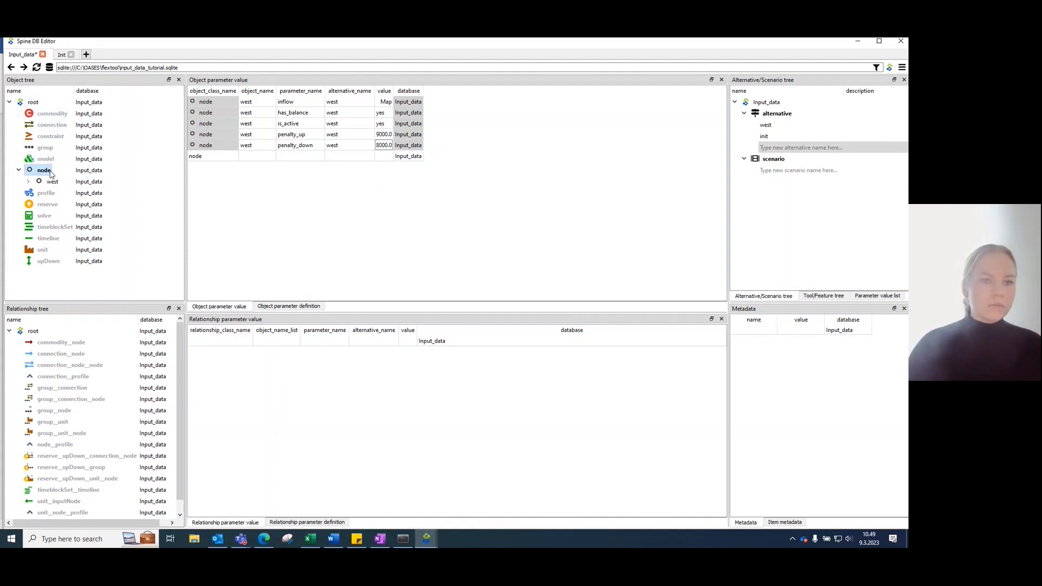
# Step: Add a timeline object named y2020 to the Input_data database
pyautogui.rightClick(53, 239)
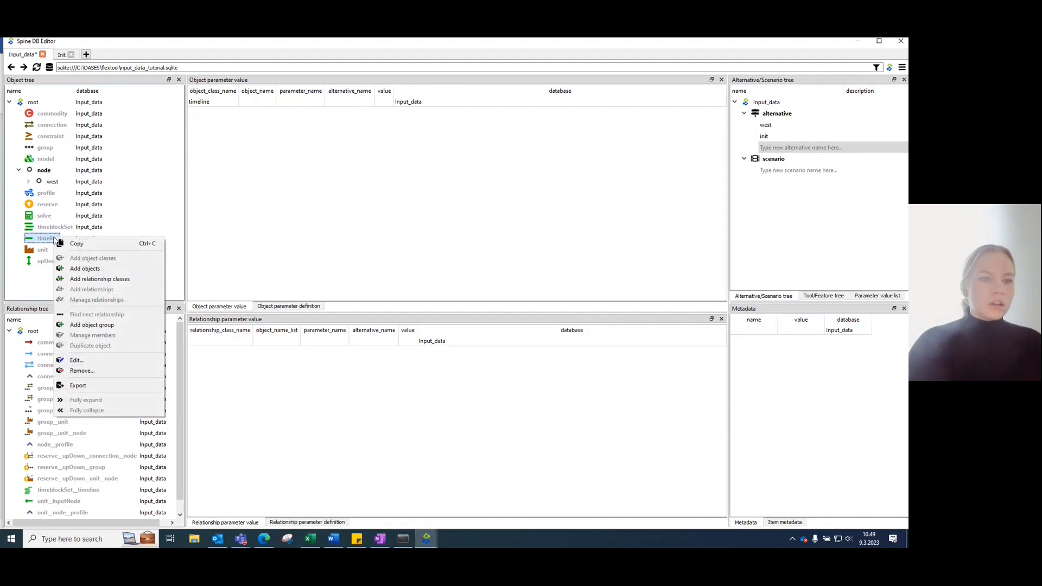
pyautogui.click(78, 274)
pyautogui.doubleClick(422, 246)
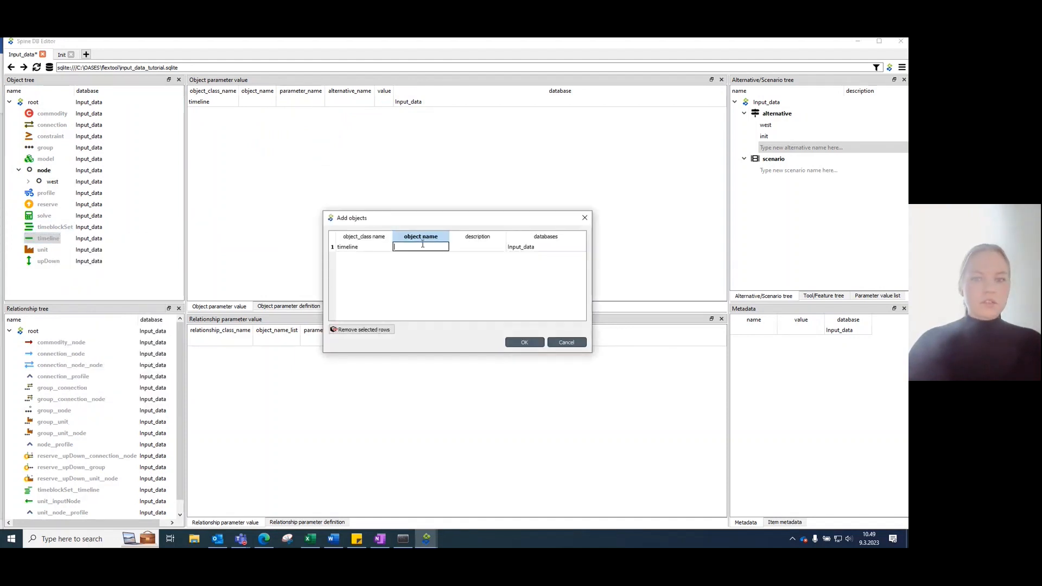
pyautogui.write('y')
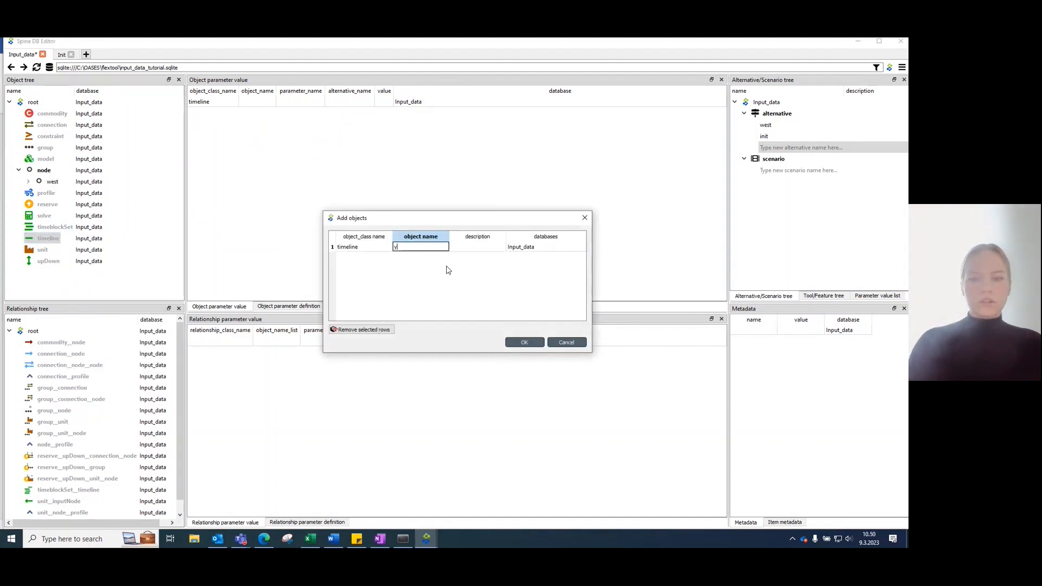
pyautogui.write('2020')
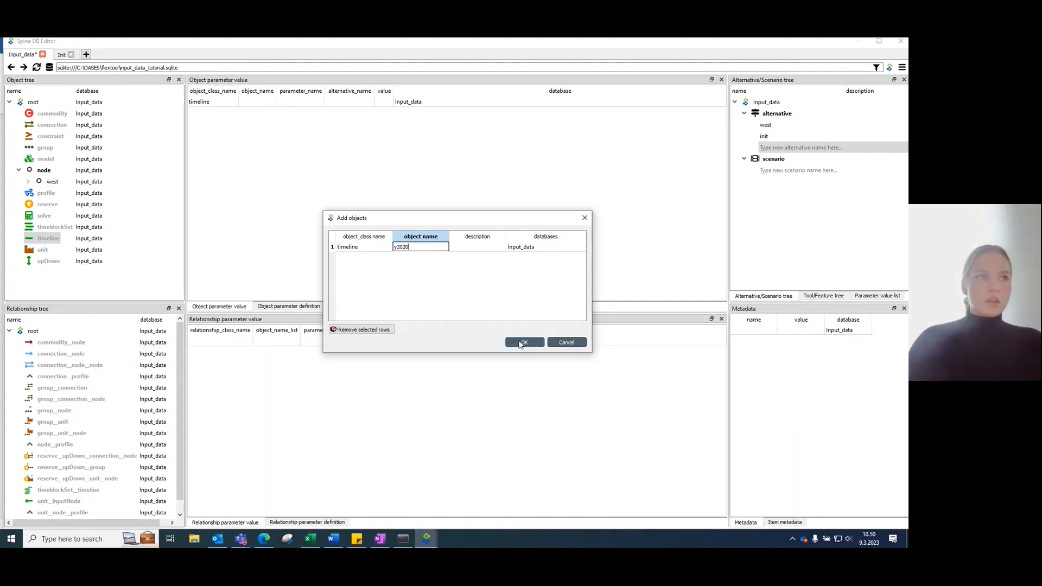
pyautogui.click(521, 342)
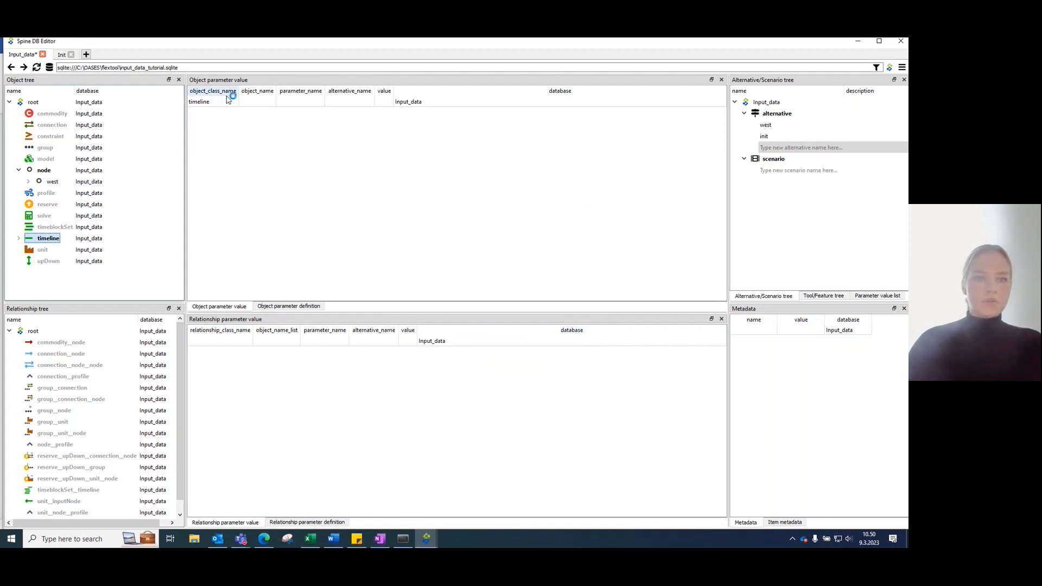
# Step: Add a timestep_duration parameter row for the y2020 timeline under the init alternative, leaving its value empty
pyautogui.doubleClick(255, 101)
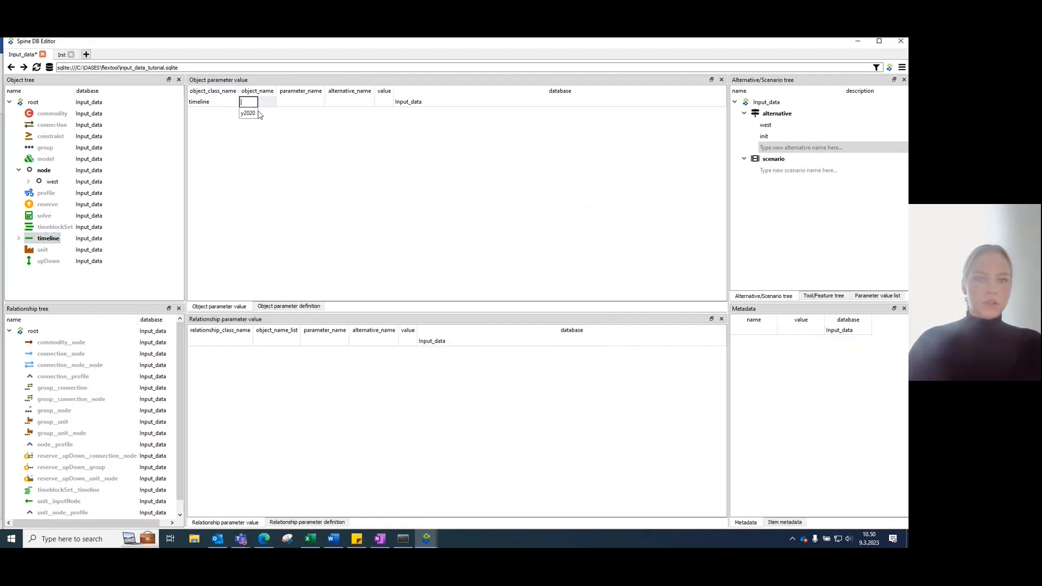
pyautogui.click(249, 113)
pyautogui.doubleClick(309, 102)
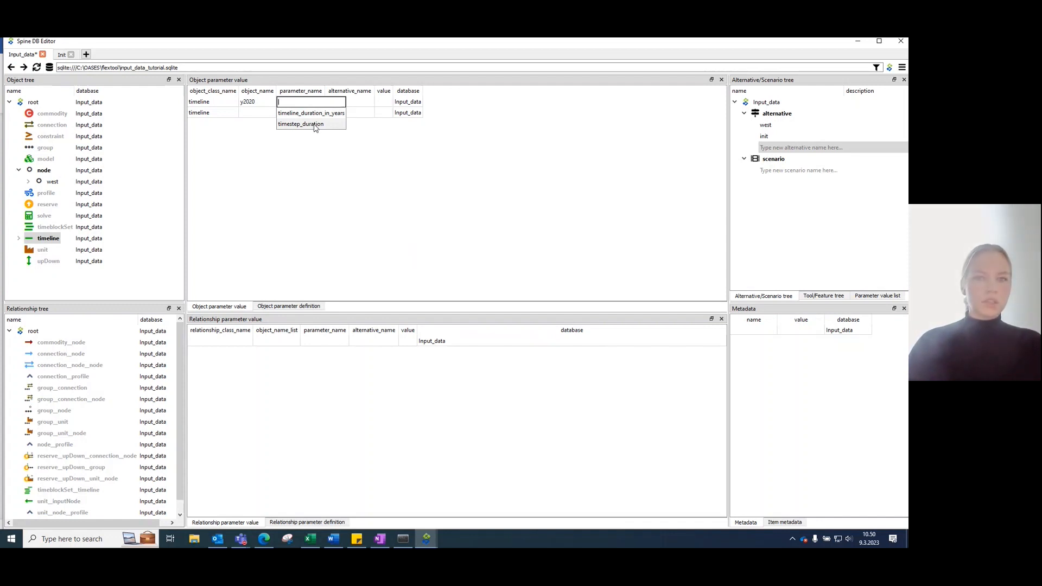
pyautogui.click(314, 124)
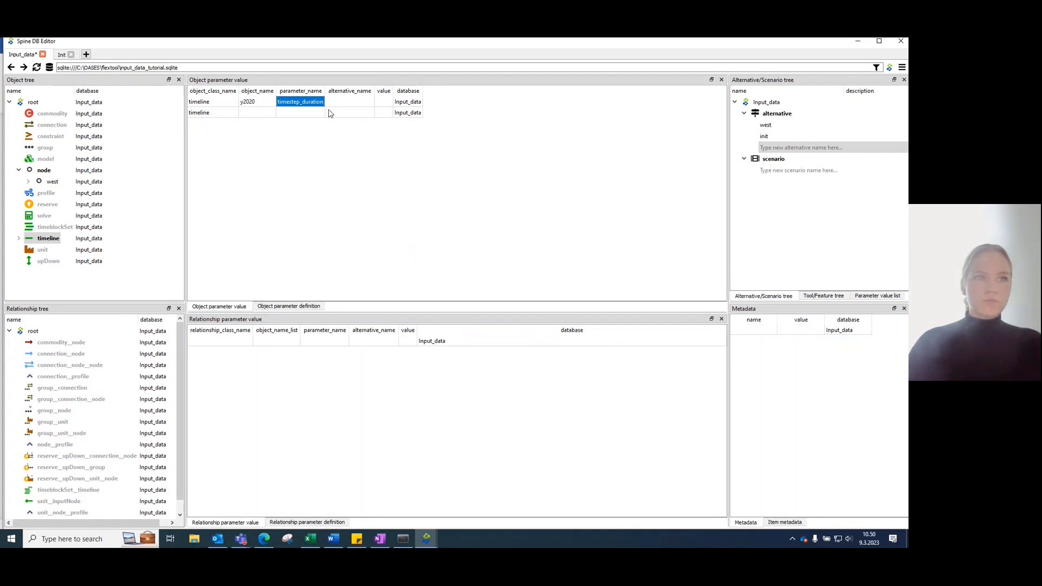
pyautogui.doubleClick(350, 102)
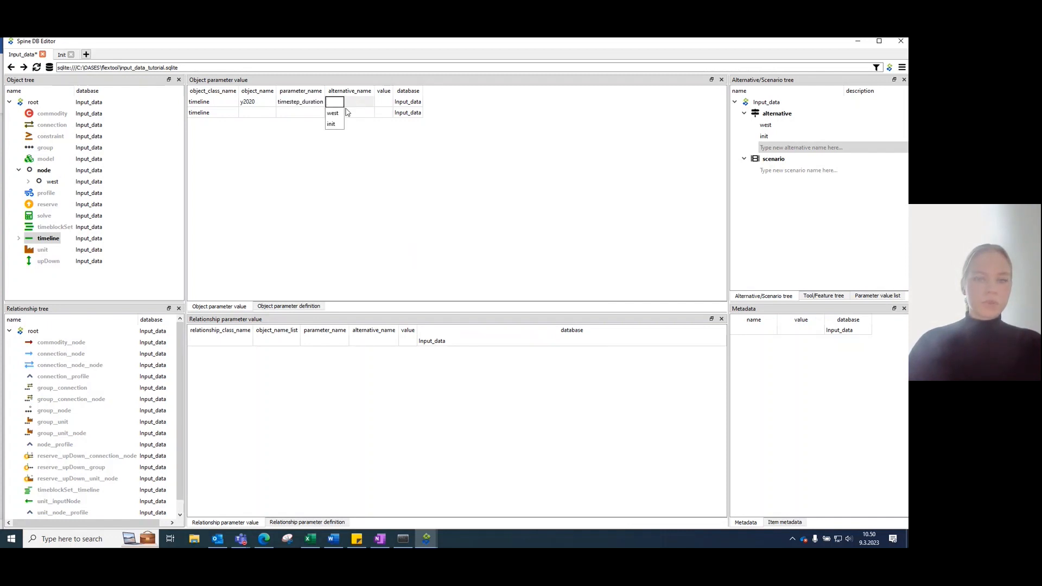
pyautogui.click(331, 124)
pyautogui.doubleClick(383, 102)
pyautogui.click(396, 152)
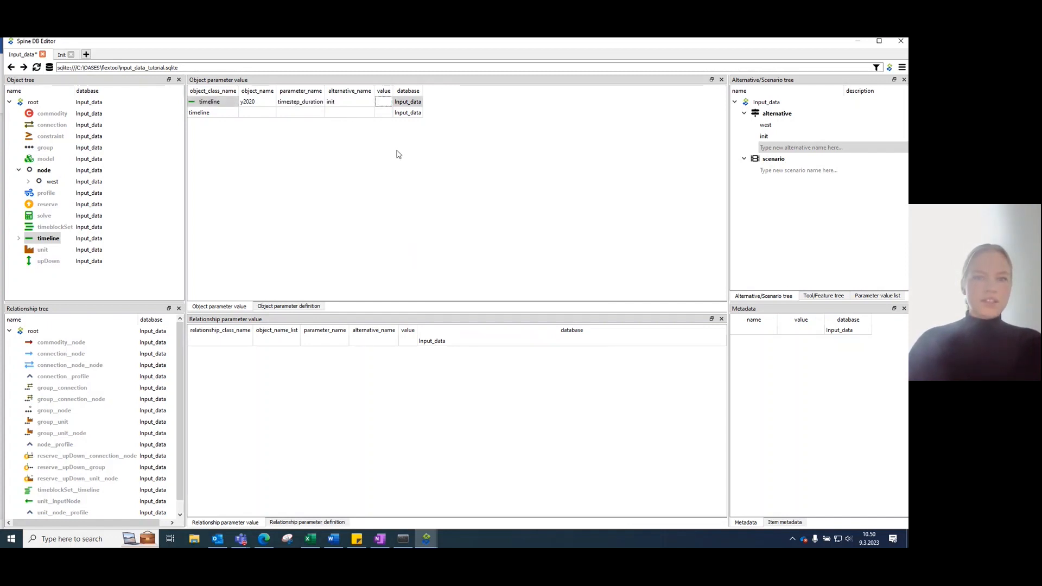
pyautogui.rightClick(386, 104)
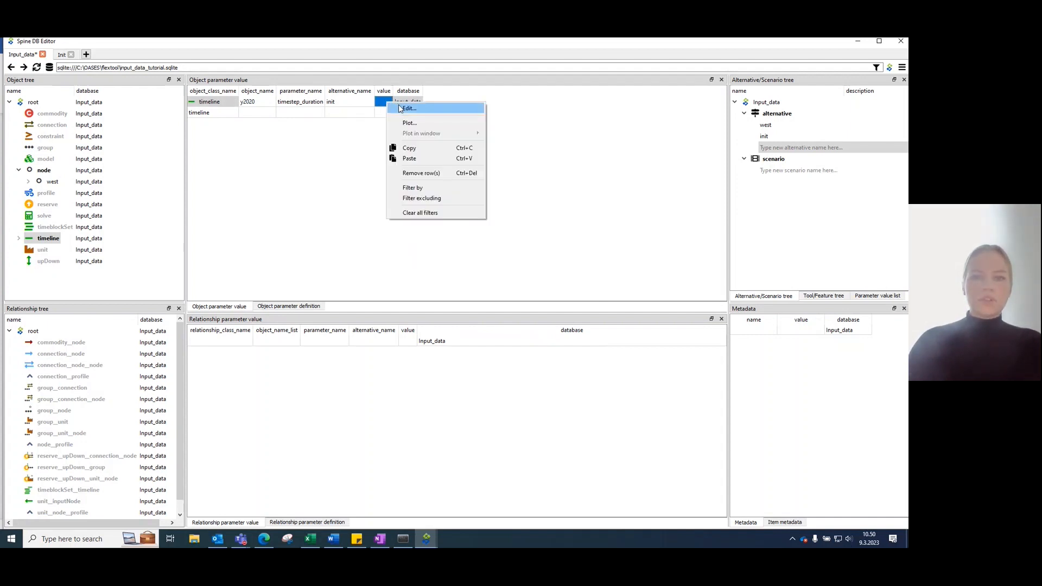
pyautogui.click(408, 108)
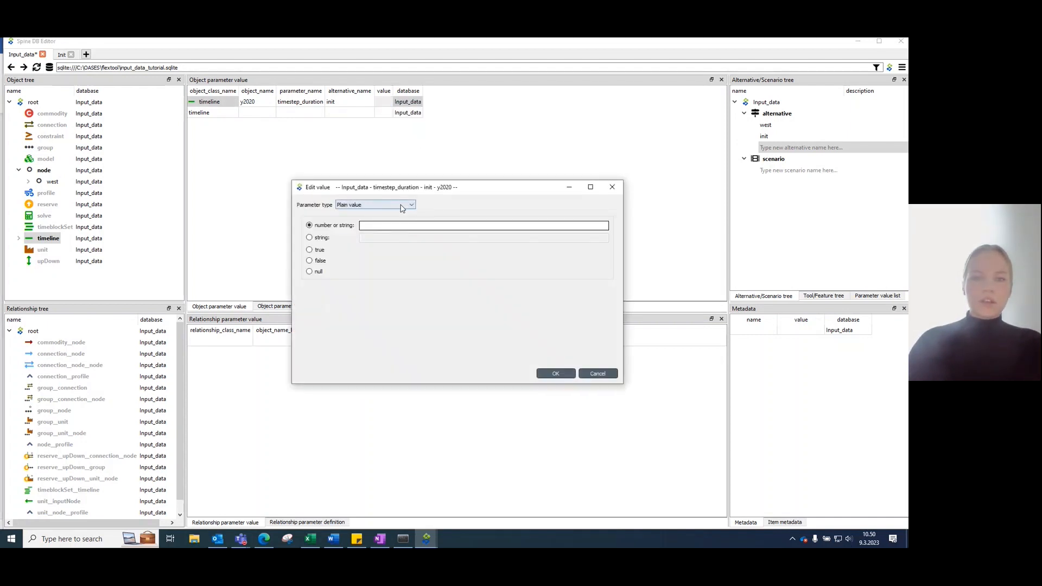
pyautogui.click(402, 207)
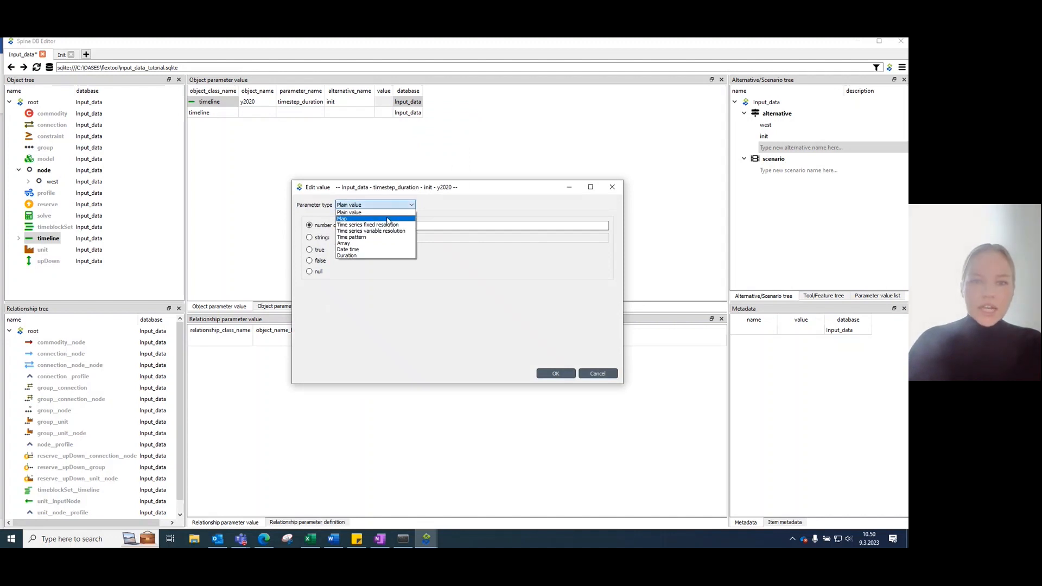
pyautogui.click(387, 220)
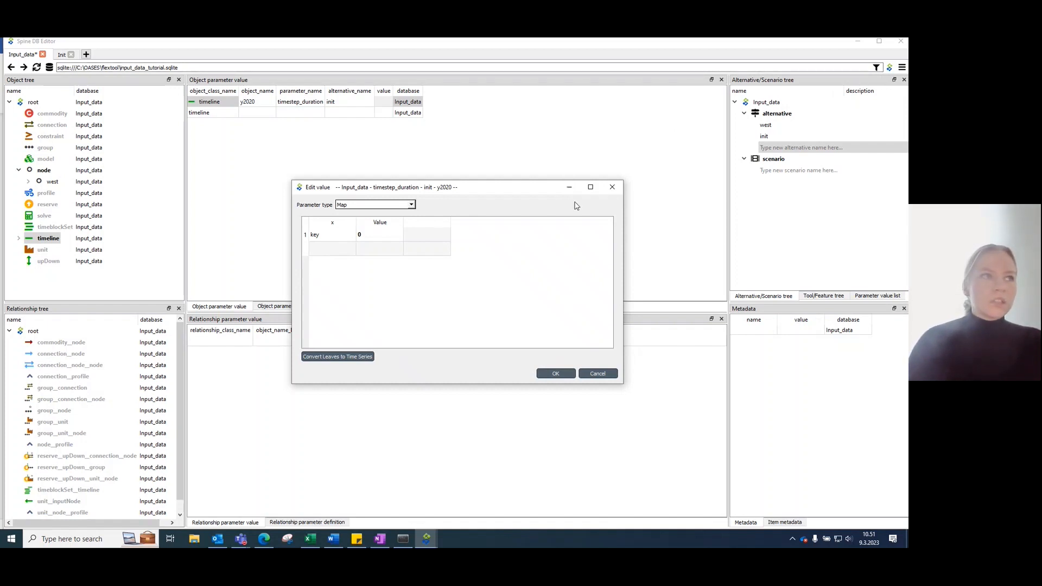
pyautogui.click(341, 240)
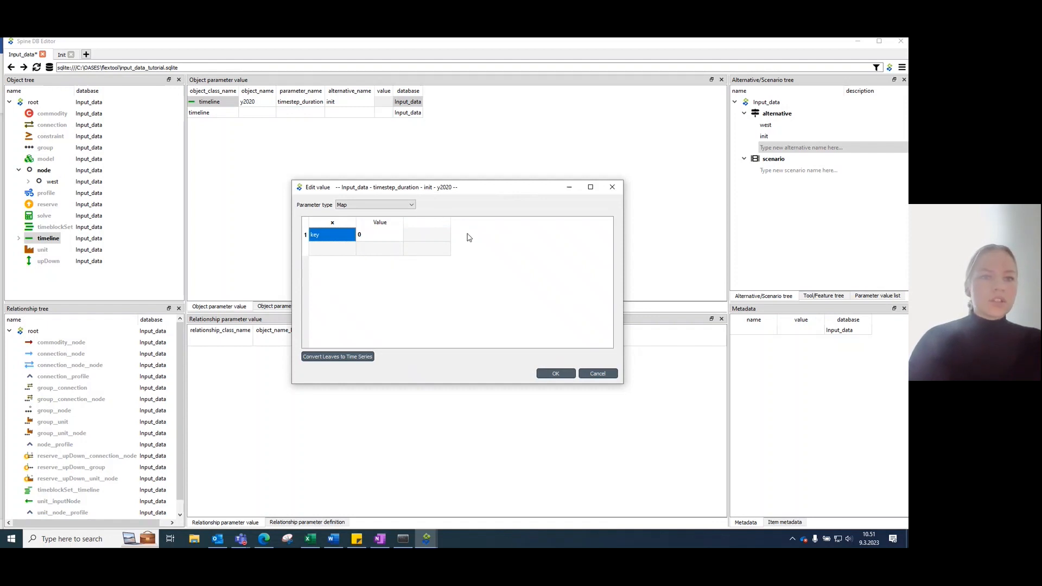
# Step: Copy all timestep rows t0001 to t8760 with their values from the y2020 timeline's timestep_duration map in the Init database
pyautogui.click(62, 55)
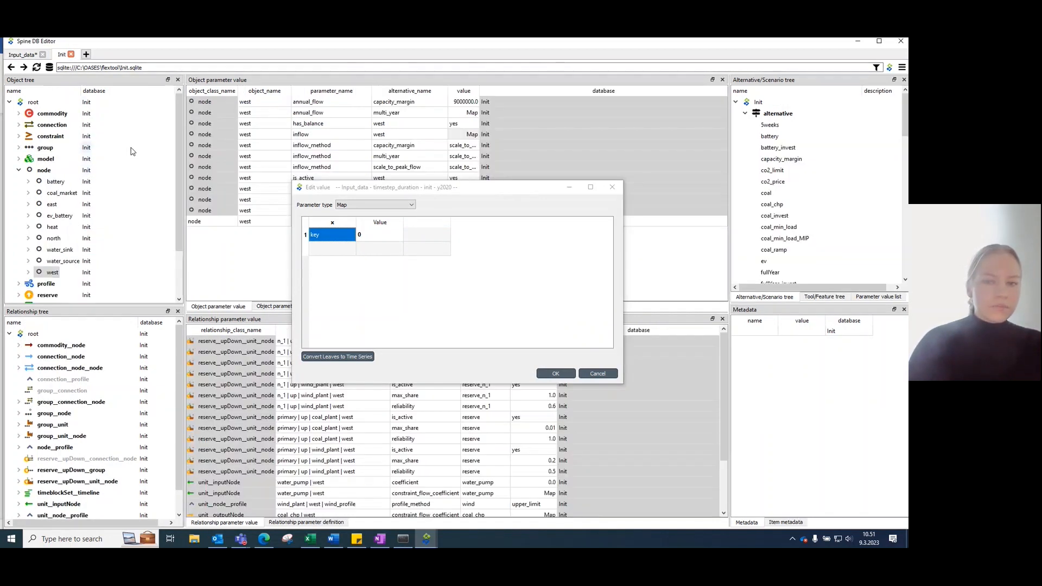
pyautogui.click(612, 187)
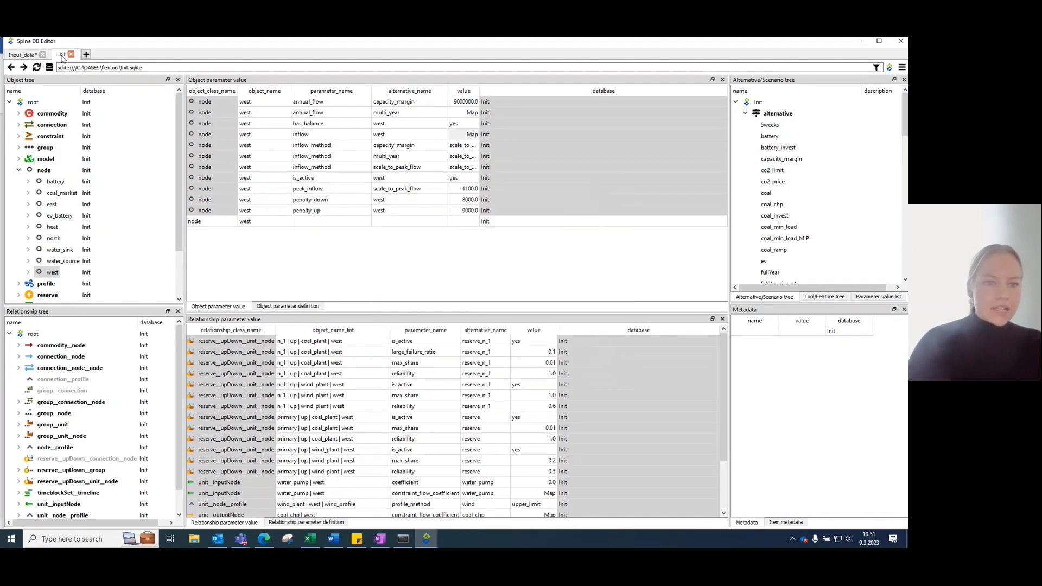
pyautogui.scroll(-2, 48, 215)
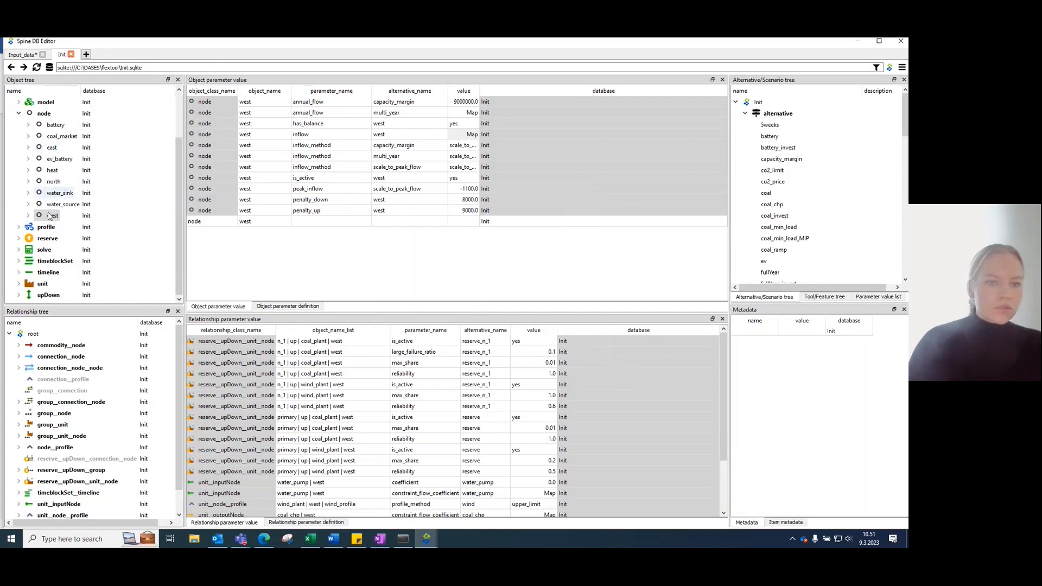
pyautogui.click(18, 273)
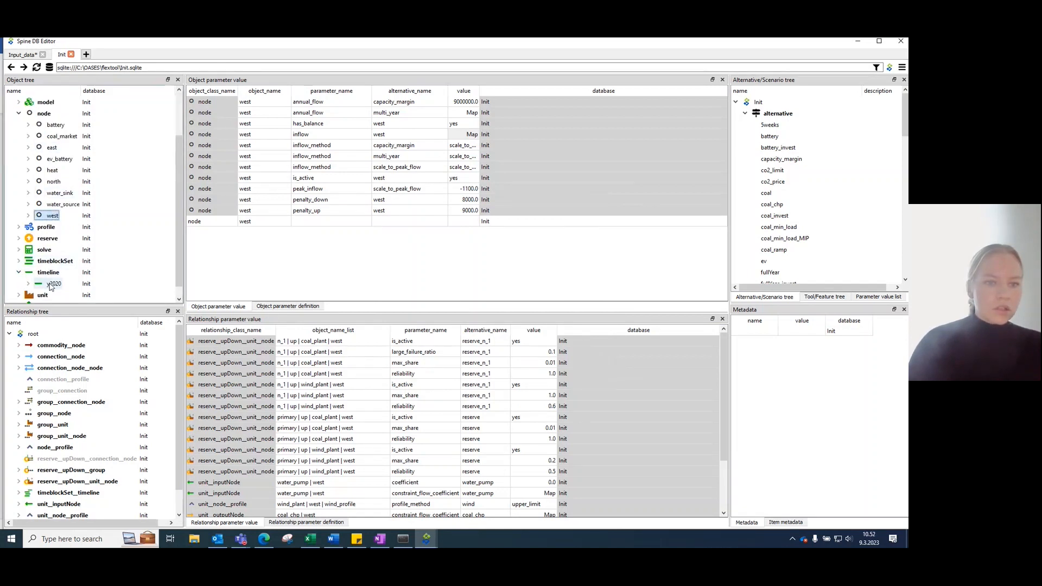
pyautogui.click(53, 283)
pyautogui.rightClick(465, 102)
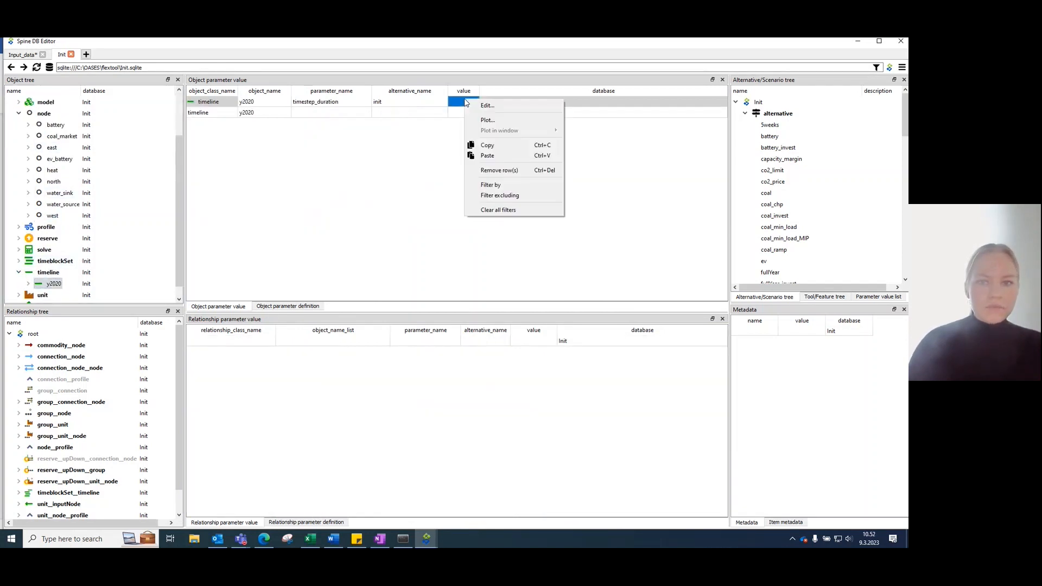
pyautogui.click(482, 102)
pyautogui.click(342, 238)
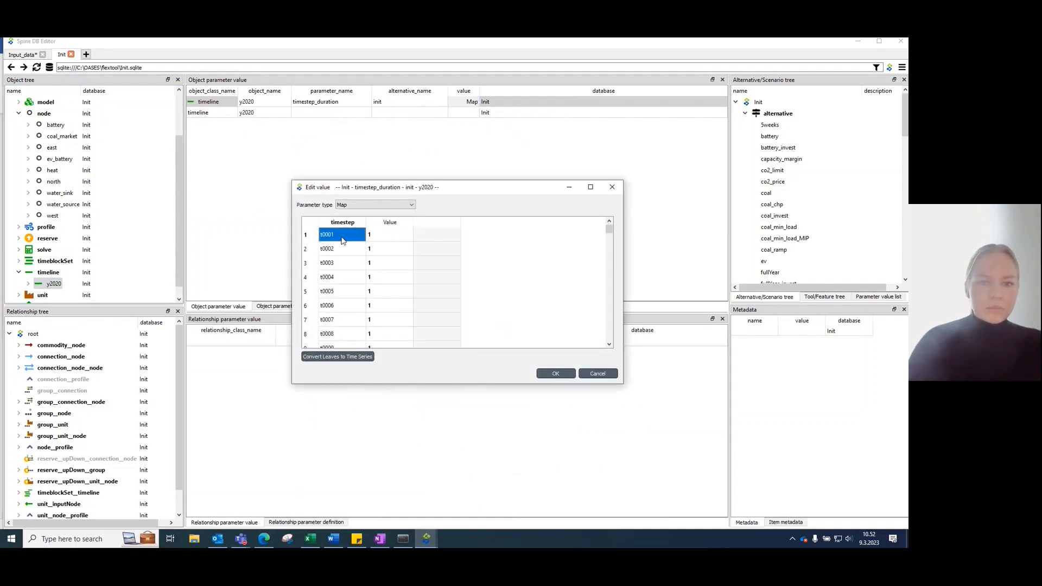
pyautogui.moveTo(608, 230); pyautogui.dragTo(610, 337)
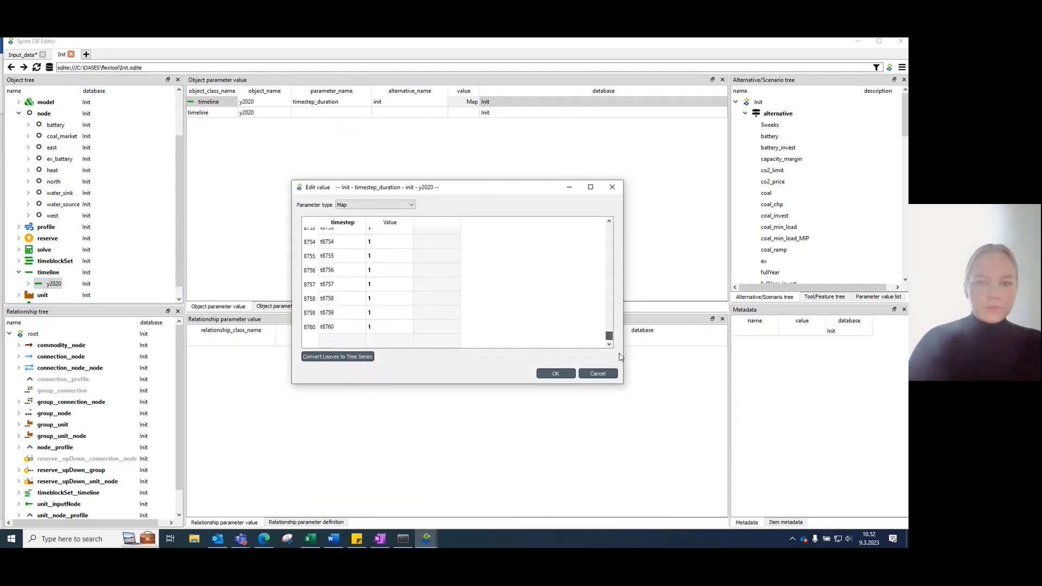
pyautogui.keyDown('shift'); pyautogui.click(378, 328); pyautogui.keyUp('shift')
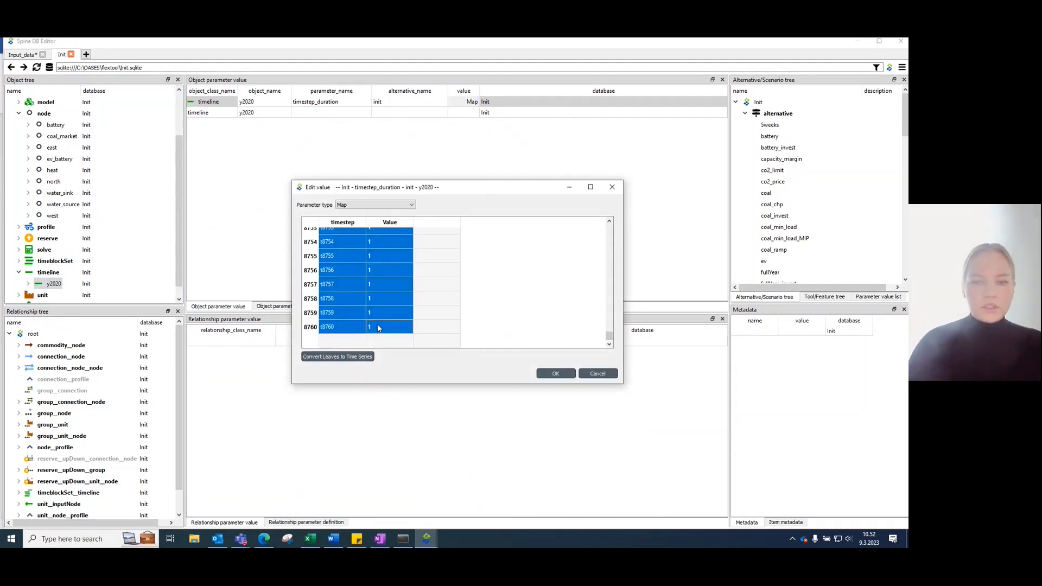
pyautogui.click(599, 374)
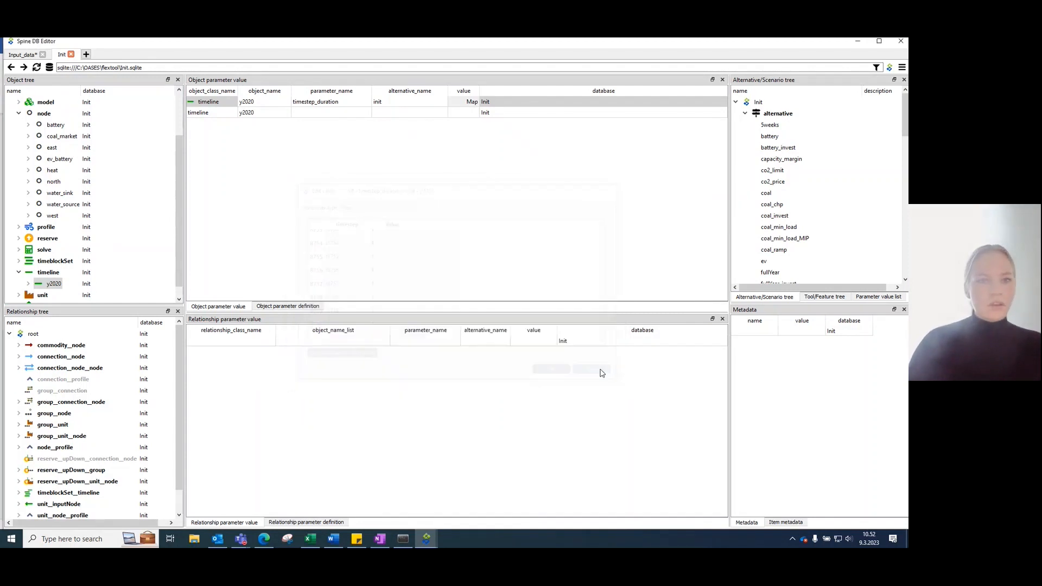
# Step: Set the y2020 timestep_duration value in Input_data to a Map and paste the copied timestep rows into it
pyautogui.click(20, 55)
pyautogui.rightClick(378, 103)
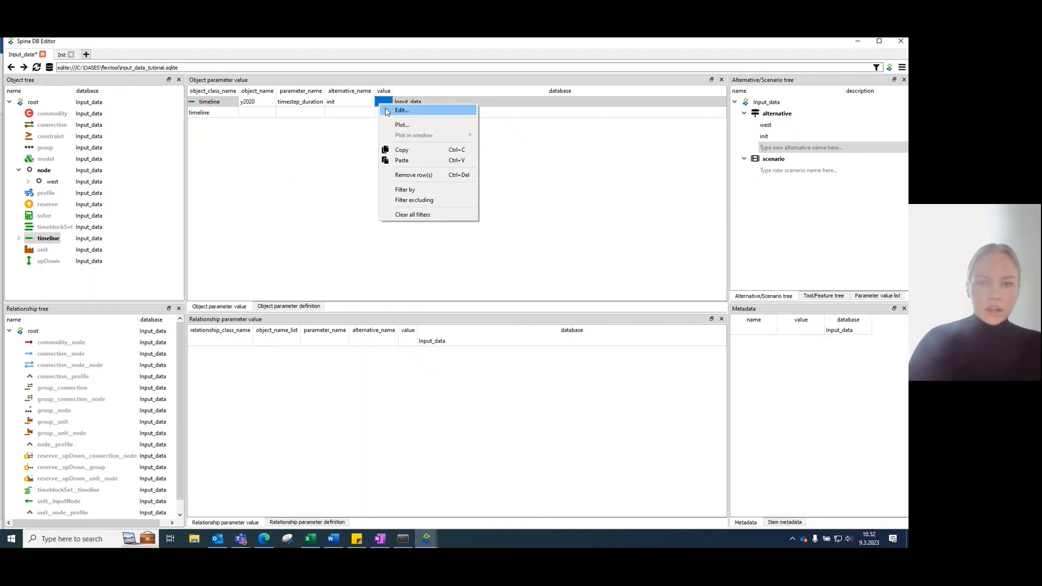
pyautogui.click(389, 111)
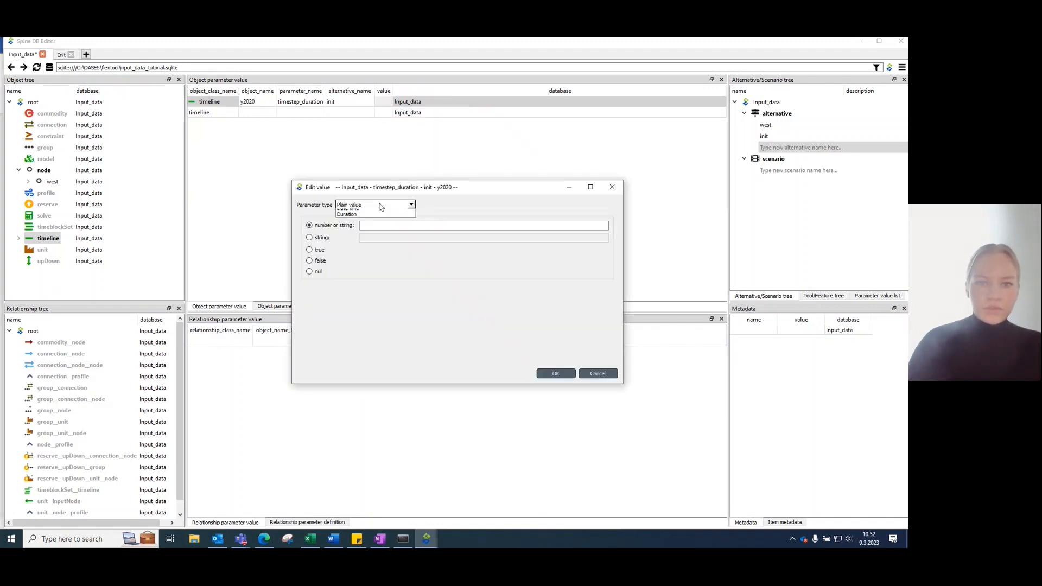
pyautogui.click(380, 205)
pyautogui.click(342, 218)
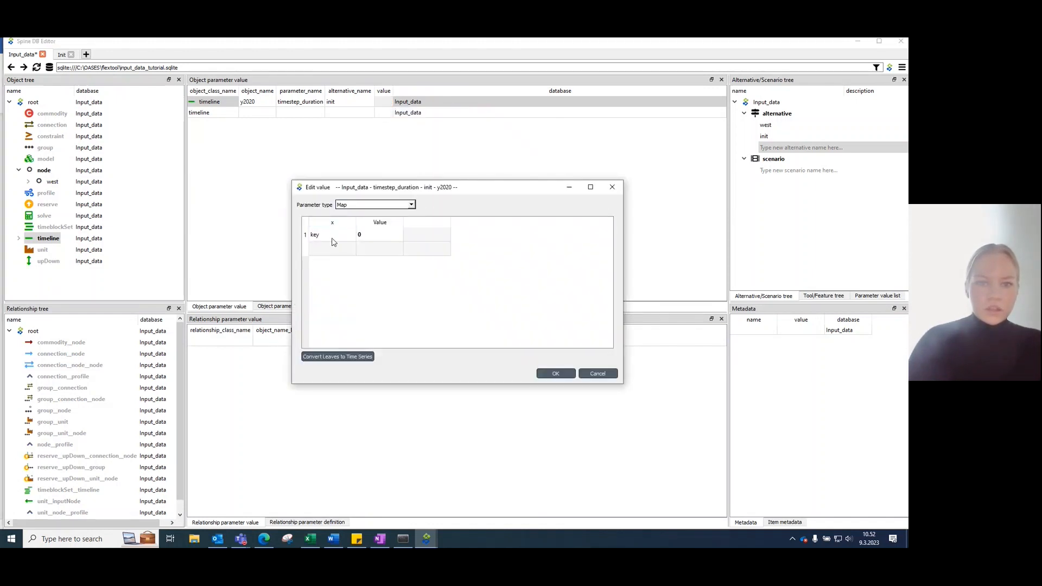
pyautogui.click(327, 239)
pyautogui.hotkey('ctrl', 'v')
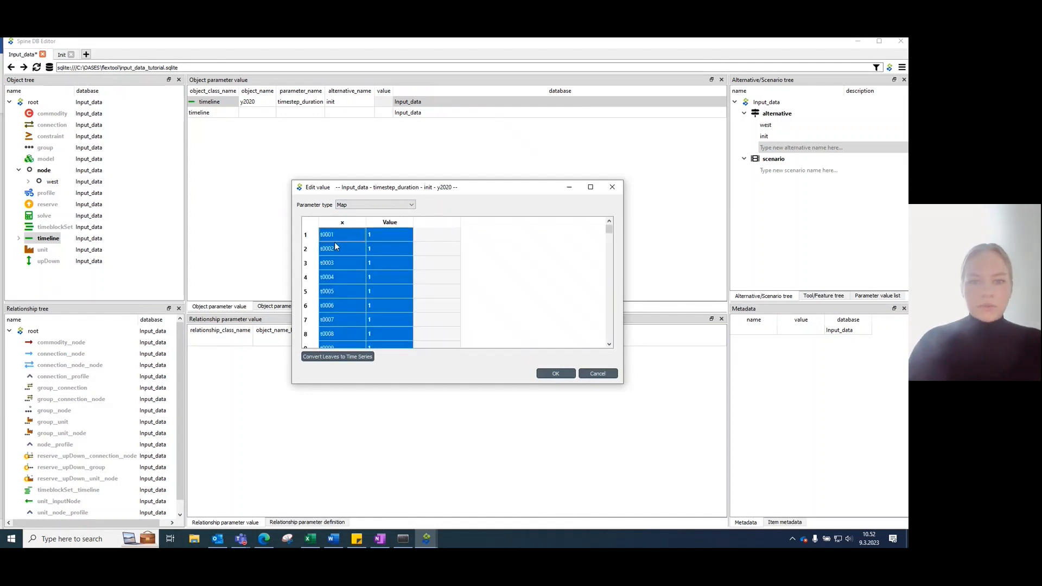
pyautogui.click(568, 377)
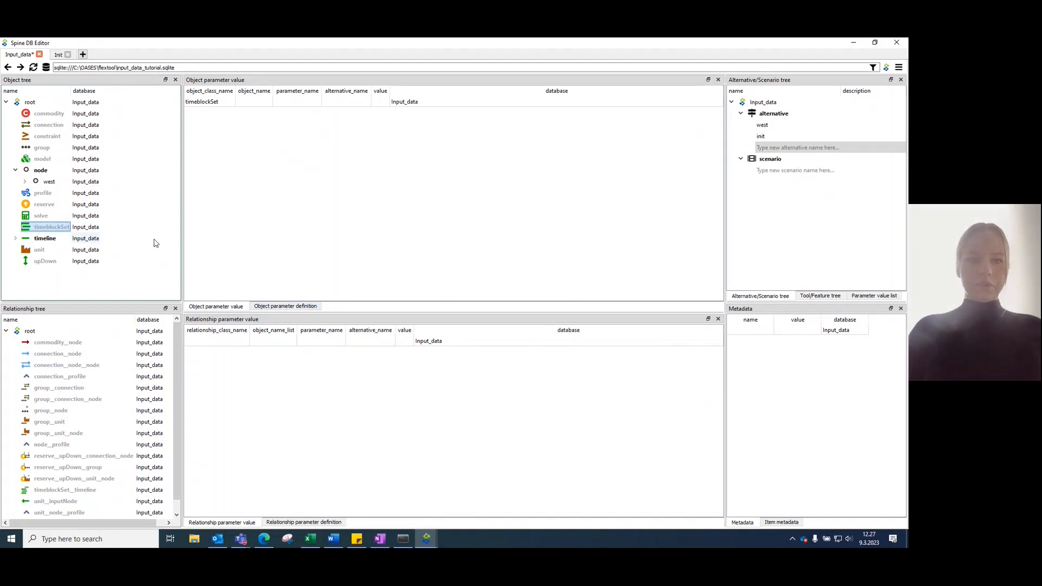
pyautogui.rightClick(48, 231)
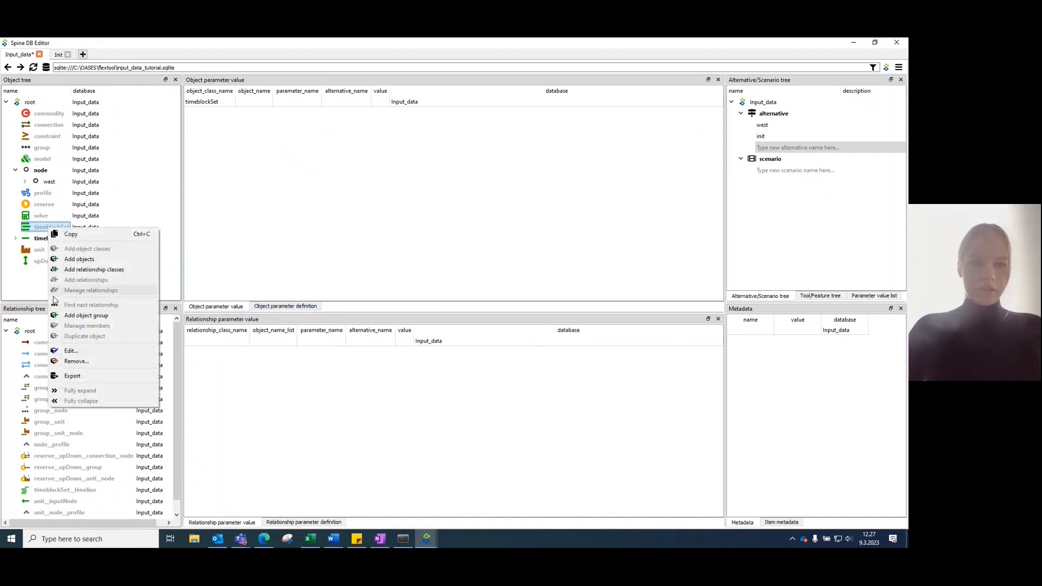
pyautogui.click(75, 316)
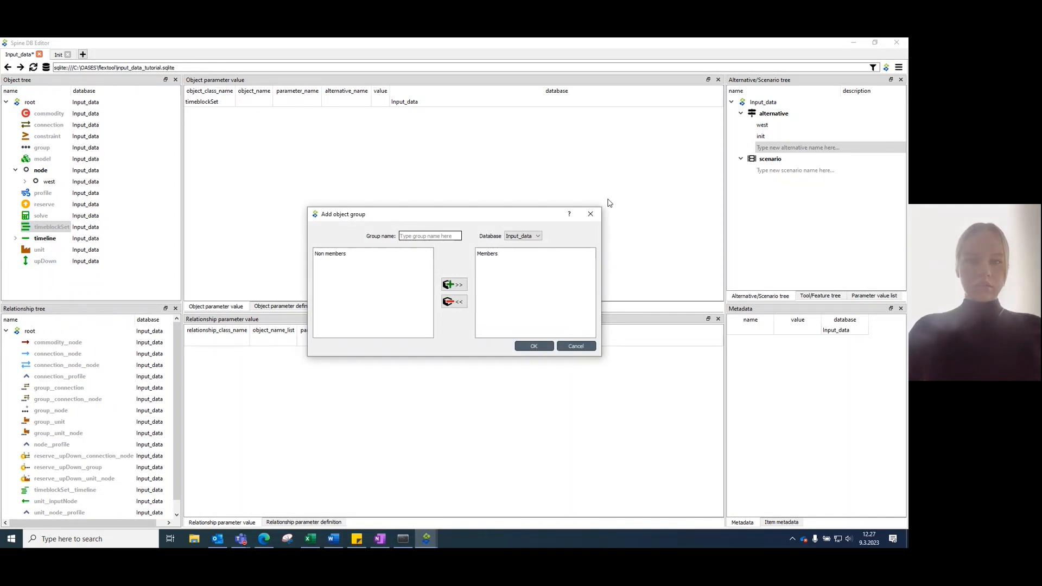
pyautogui.click(591, 213)
# Step: Add a timeblockSet object named 2day to the Input_data database
pyautogui.rightClick(64, 228)
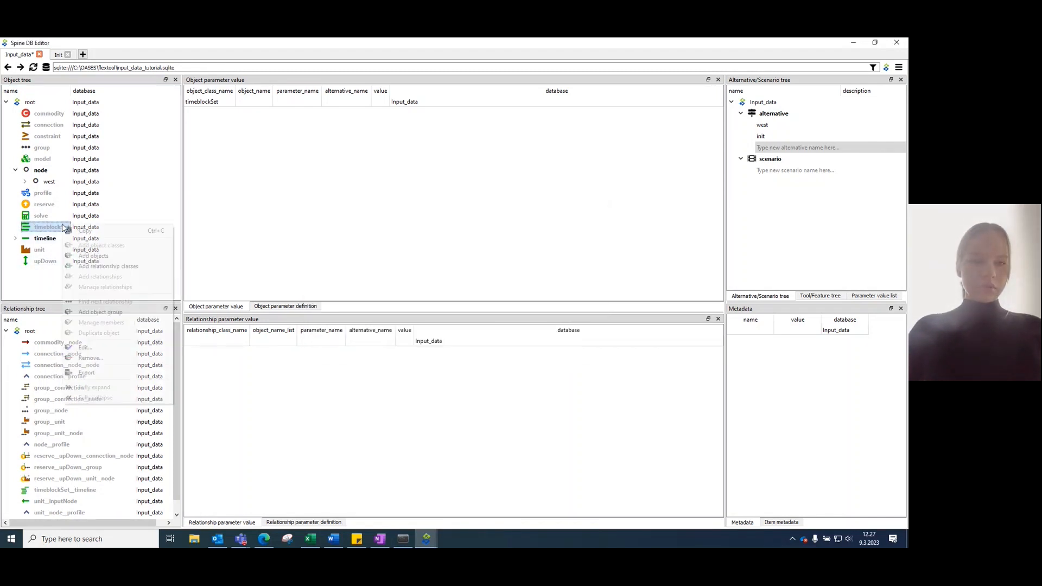
pyautogui.click(87, 256)
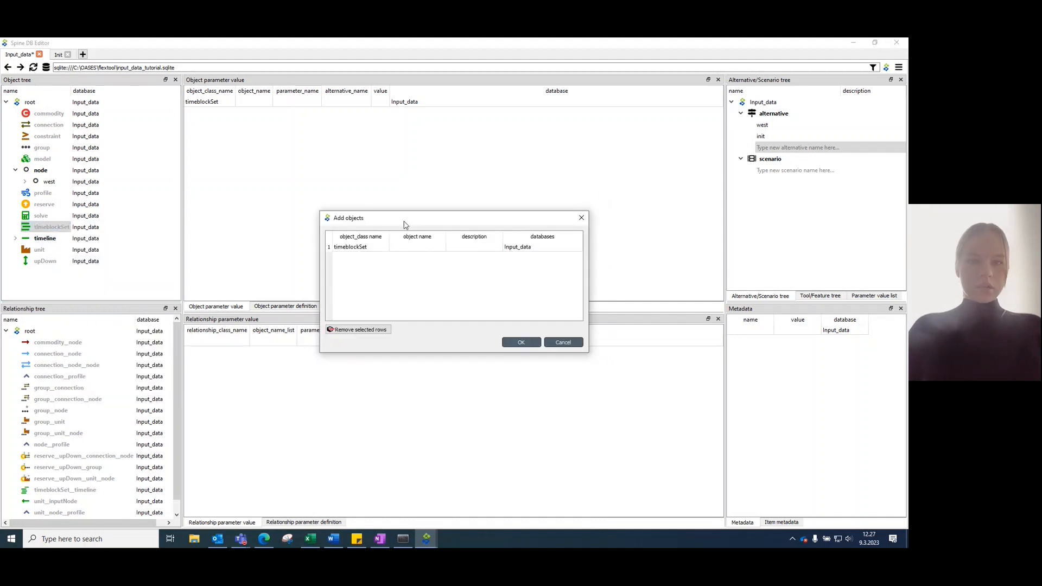
pyautogui.click(427, 251)
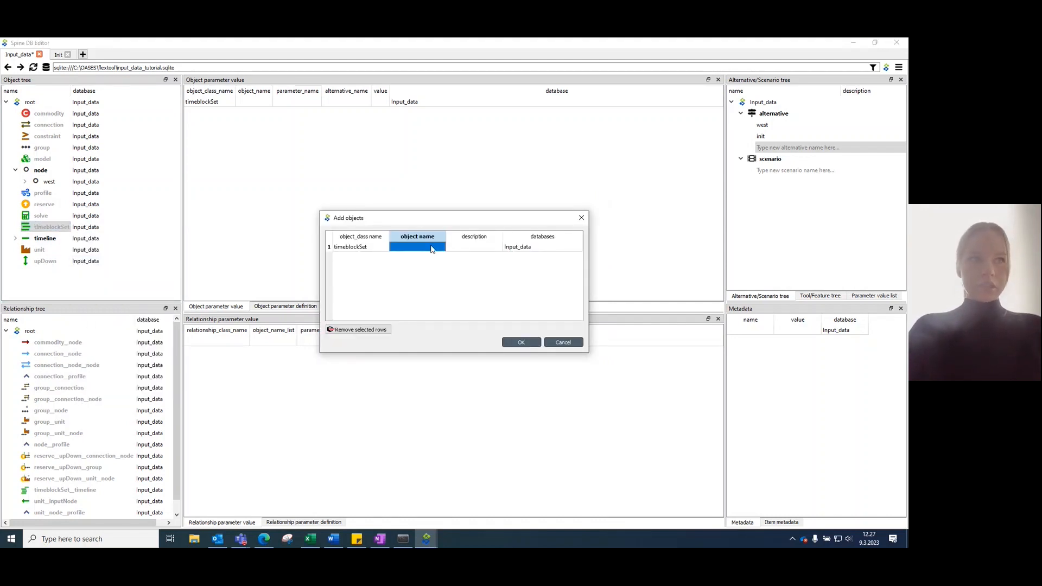
pyautogui.write('2day')
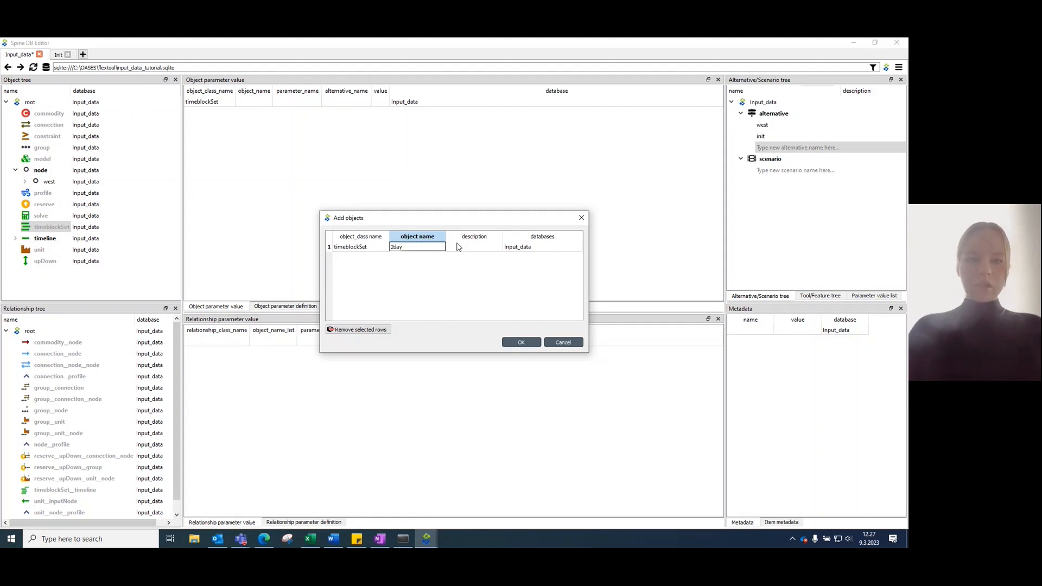
pyautogui.click(521, 343)
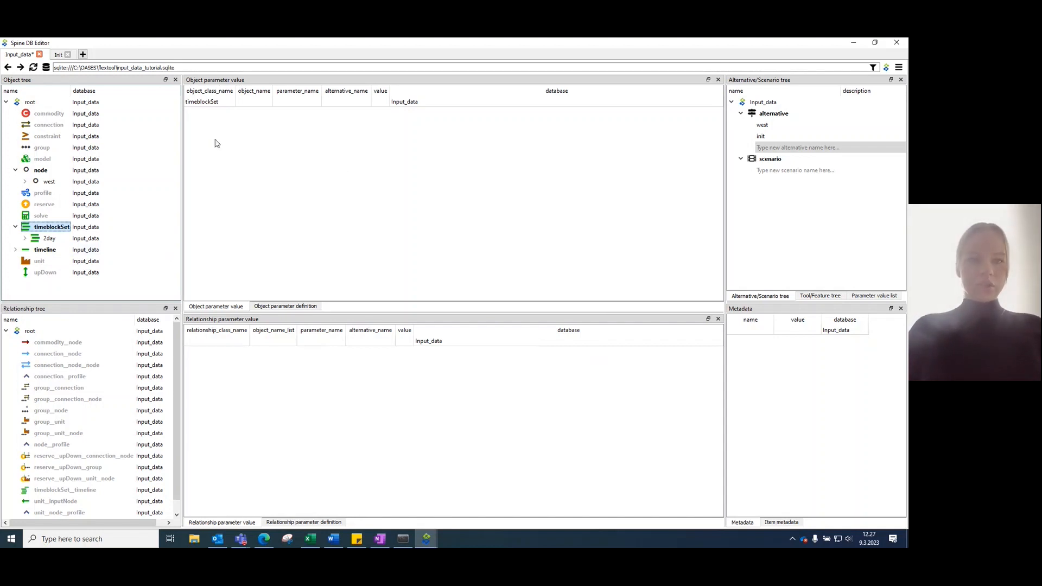
# Step: Add a block_duration parameter row for the 2day timeblockSet under the init alternative
pyautogui.doubleClick(258, 105)
pyautogui.click(249, 112)
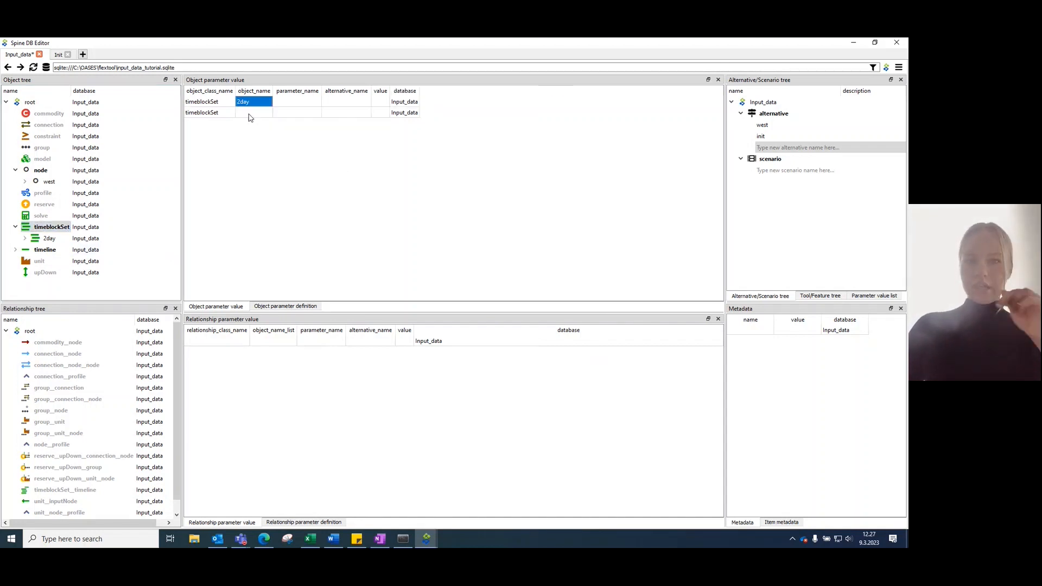
pyautogui.doubleClick(296, 102)
pyautogui.click(280, 115)
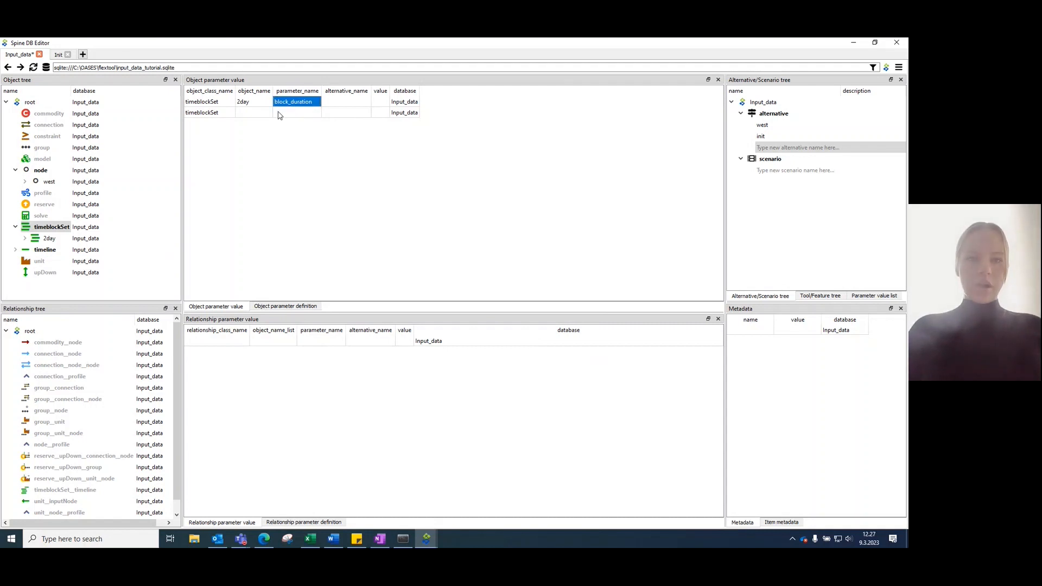
pyautogui.click(350, 103)
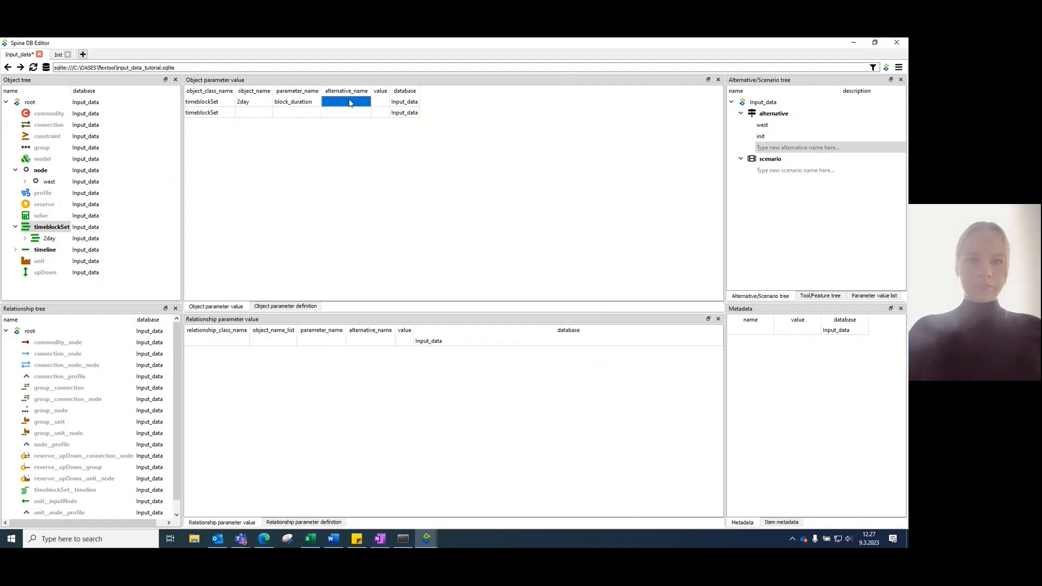
pyautogui.doubleClick(350, 103)
pyautogui.click(342, 124)
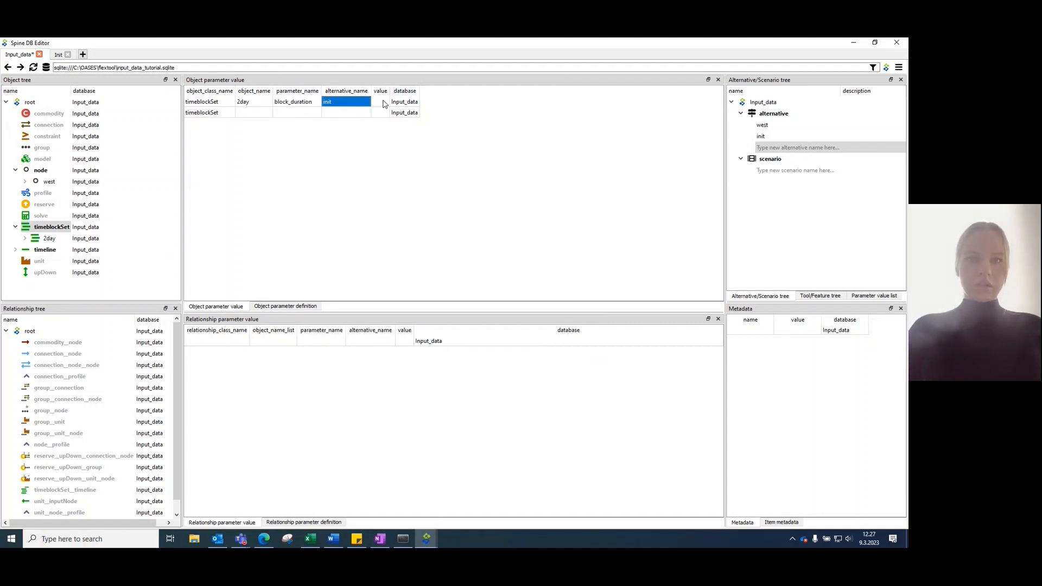
# Step: Set the block_duration value of 2day to a Map with key t0001 and value 48
pyautogui.rightClick(383, 104)
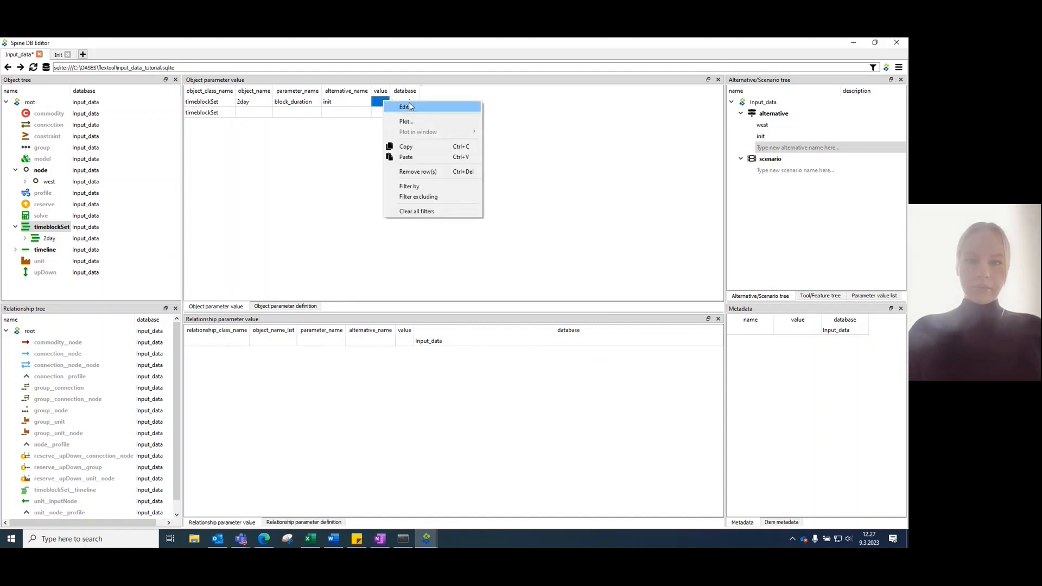
pyautogui.click(404, 107)
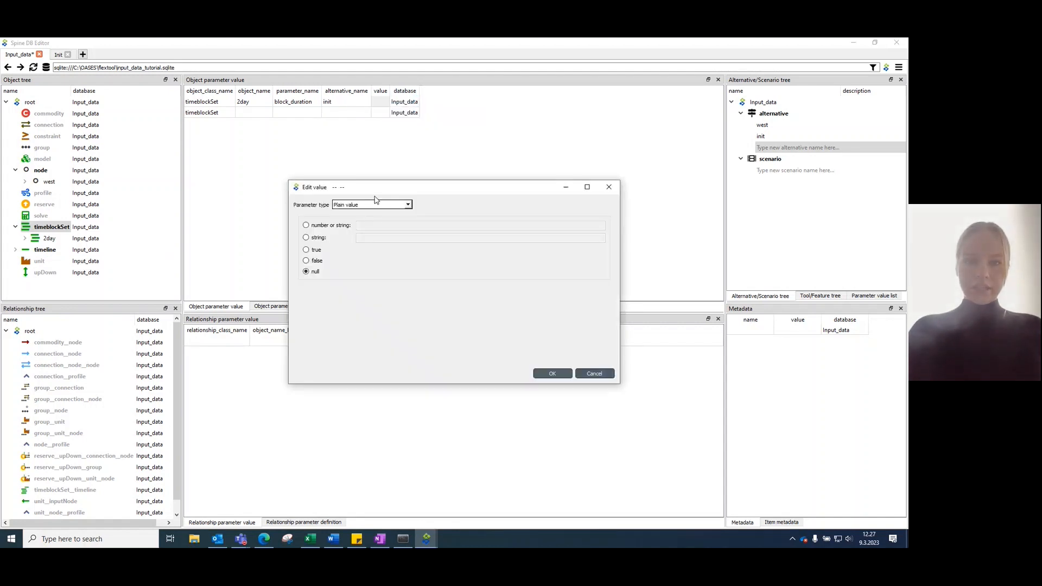
pyautogui.click(408, 205)
pyautogui.click(401, 219)
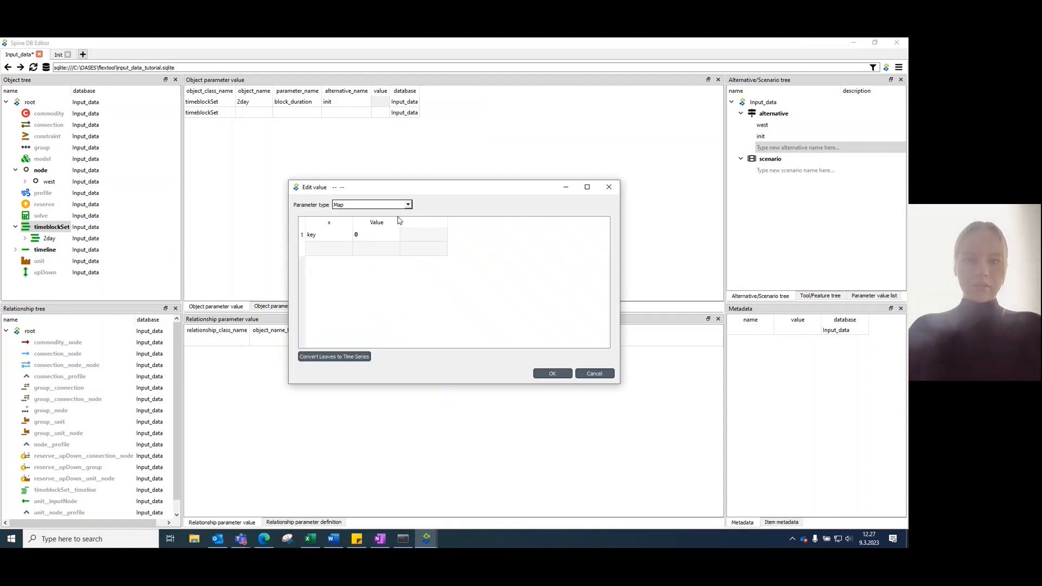
pyautogui.doubleClick(331, 234)
pyautogui.click(330, 235)
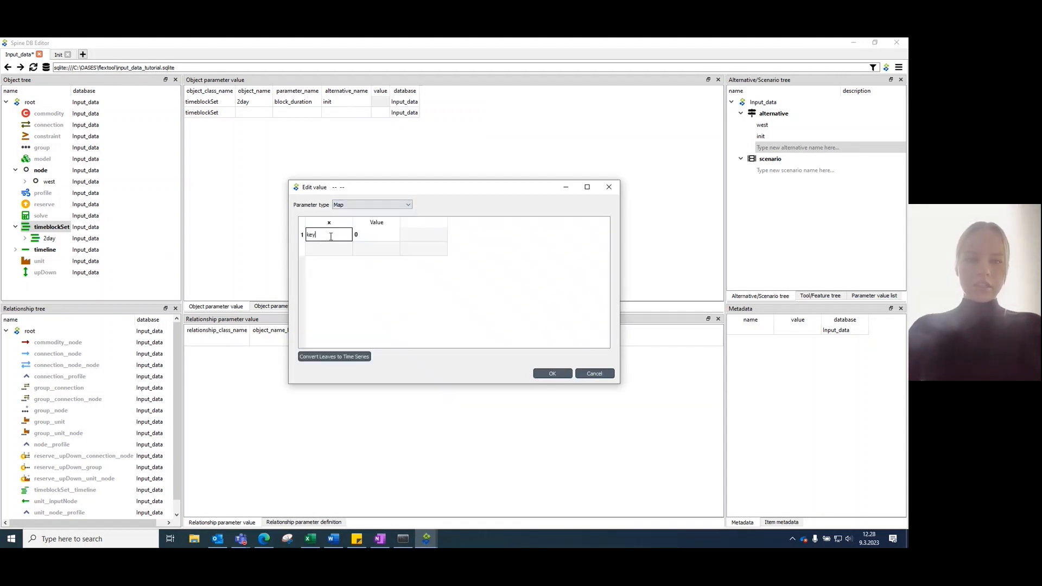
pyautogui.moveTo(331, 236); pyautogui.dragTo(304, 235)
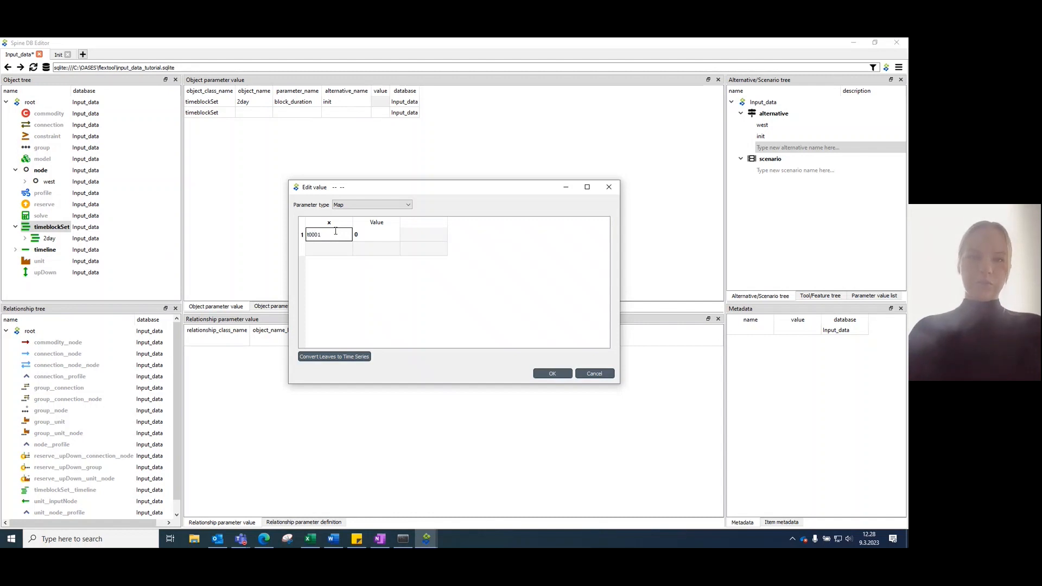
pyautogui.click(363, 237)
pyautogui.doubleClick(366, 237)
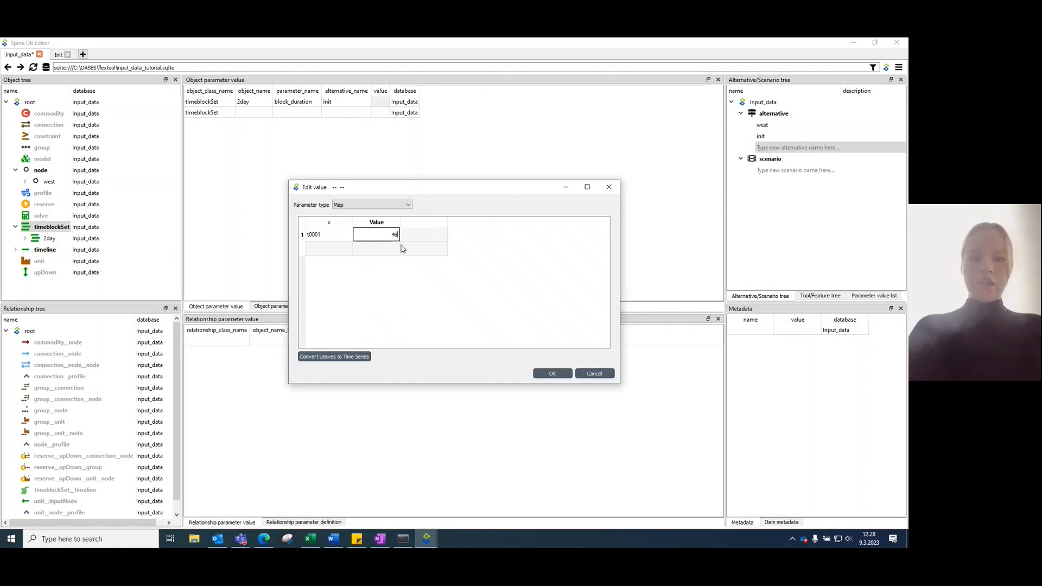
pyautogui.click(383, 268)
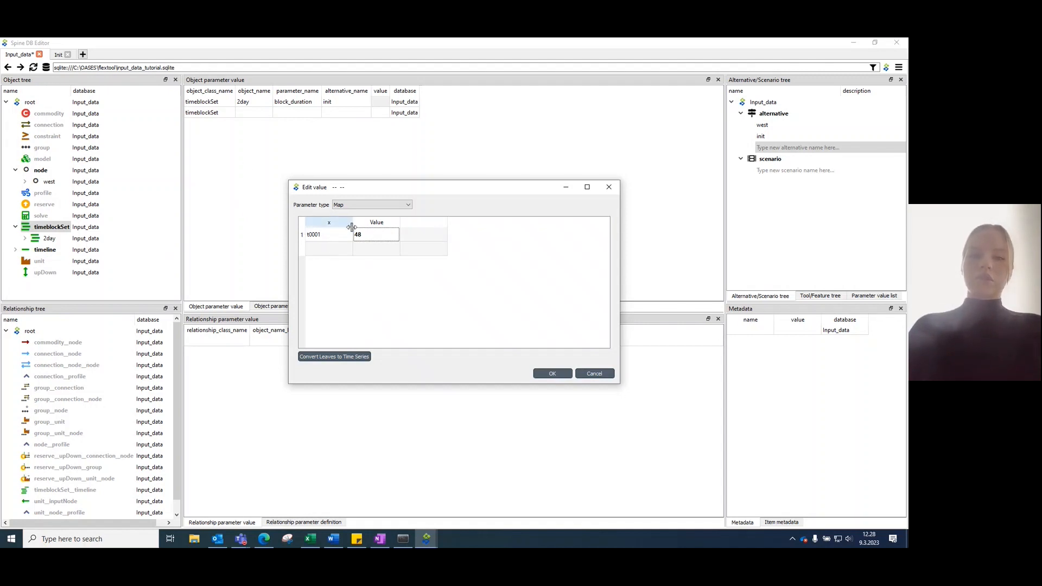
pyautogui.click(372, 239)
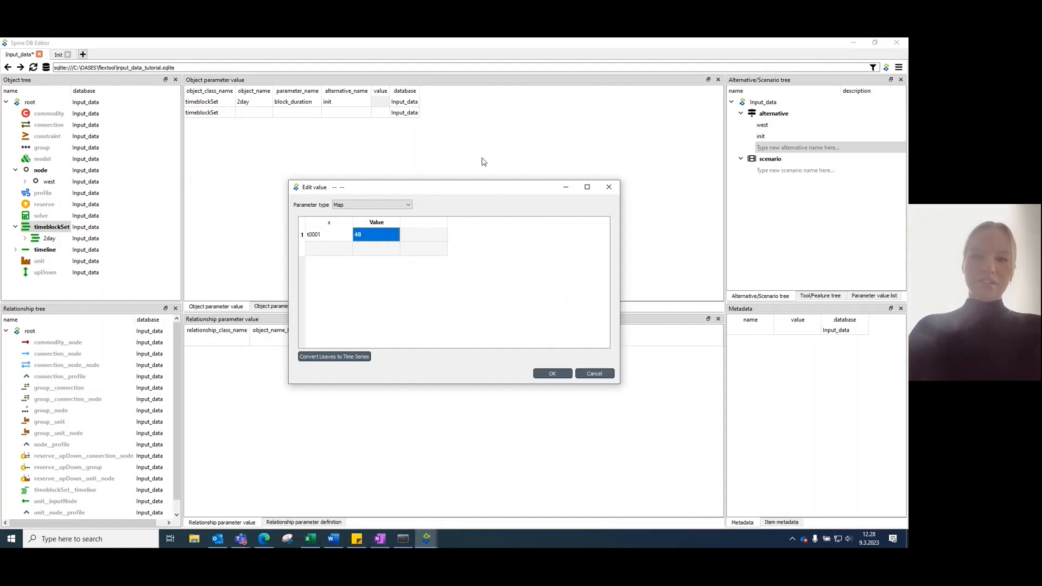
pyautogui.click(550, 375)
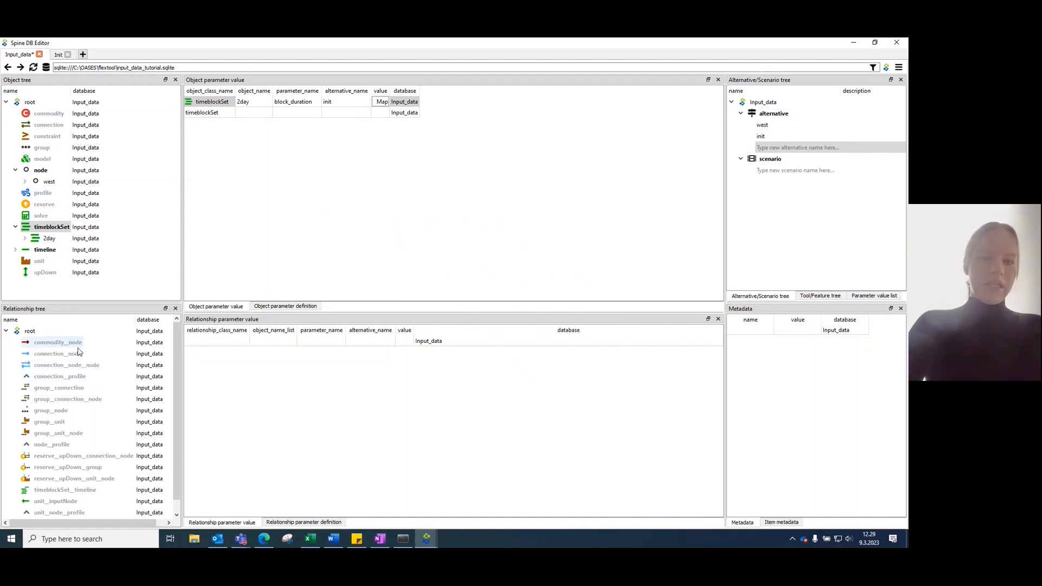
pyautogui.scroll(-1, 69, 425)
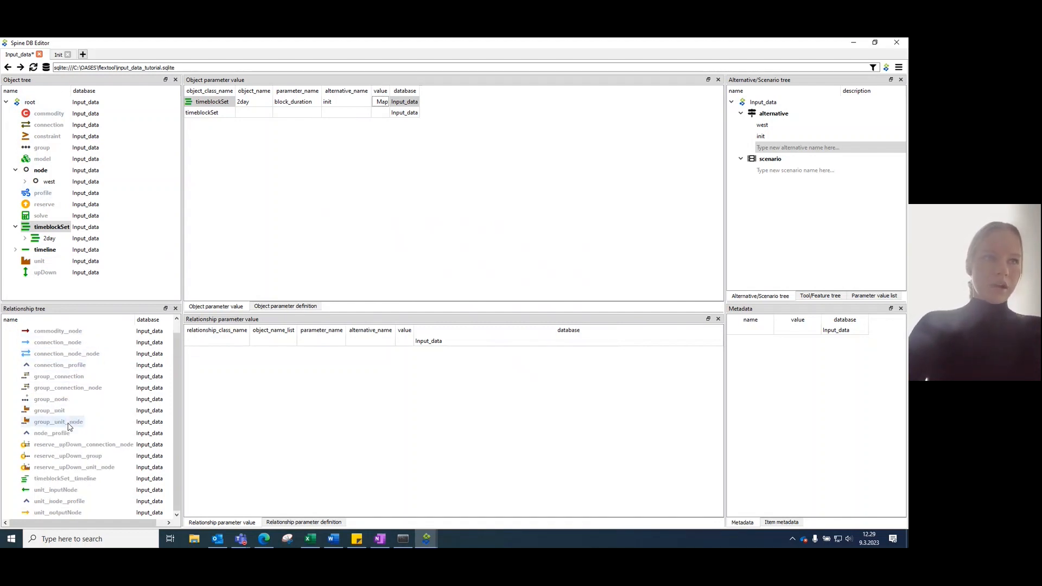
# Step: Add a timeblockSet__timeline relationship linking the 2day timeblockSet to the y2020 timeline
pyautogui.rightClick(73, 481)
pyautogui.click(111, 396)
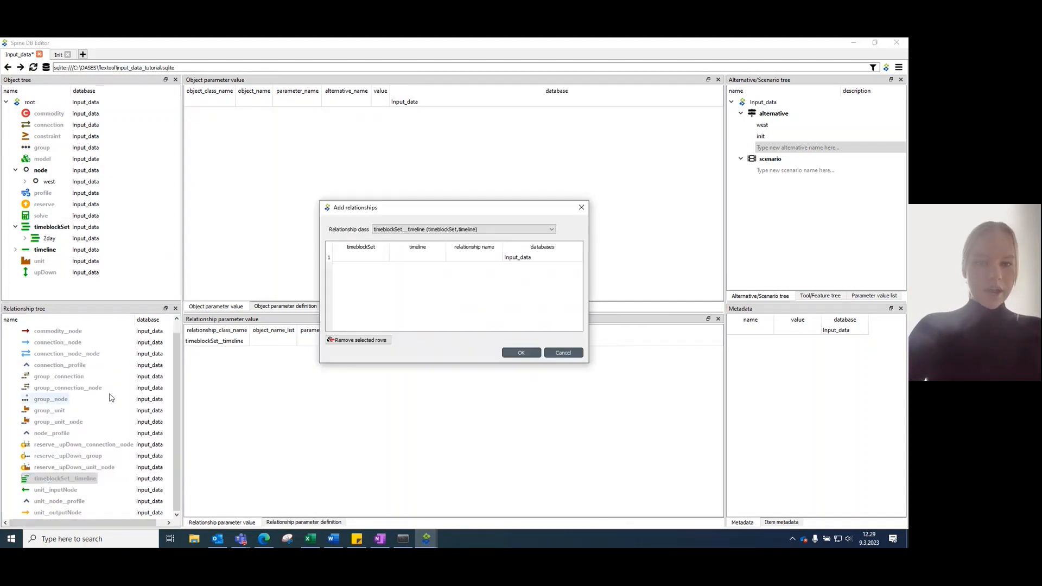
pyautogui.doubleClick(365, 258)
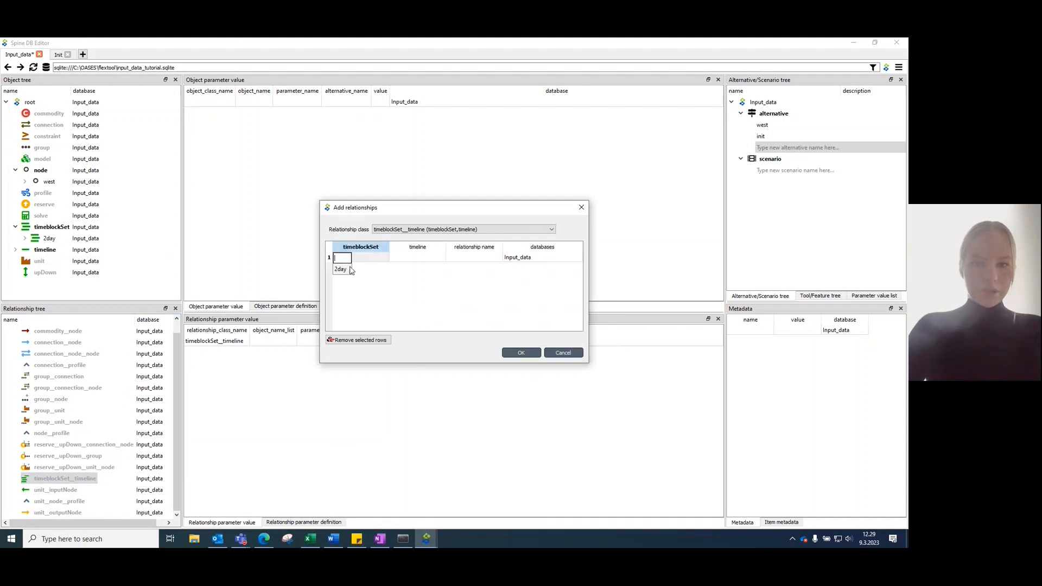
pyautogui.click(347, 269)
pyautogui.doubleClick(405, 258)
pyautogui.click(403, 271)
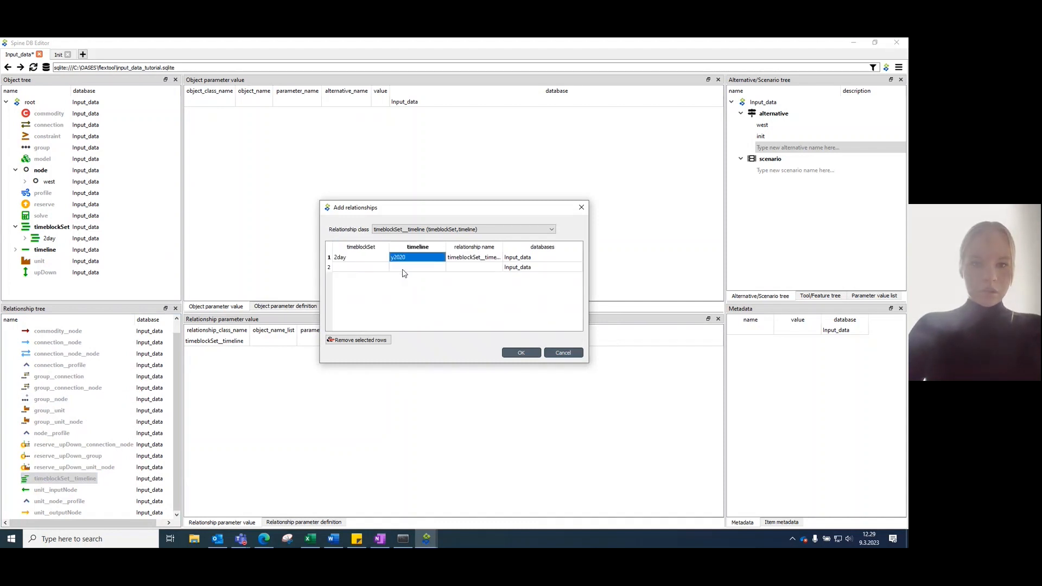
pyautogui.click(521, 354)
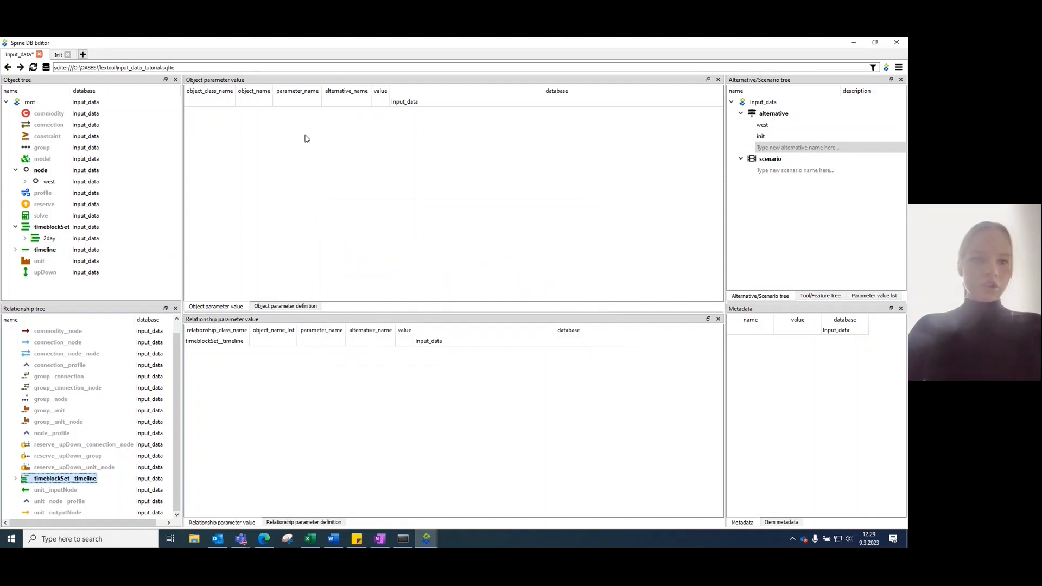
# Step: Add a solve object named y2020_2day_dispatch to the Input_data database
pyautogui.click(41, 216)
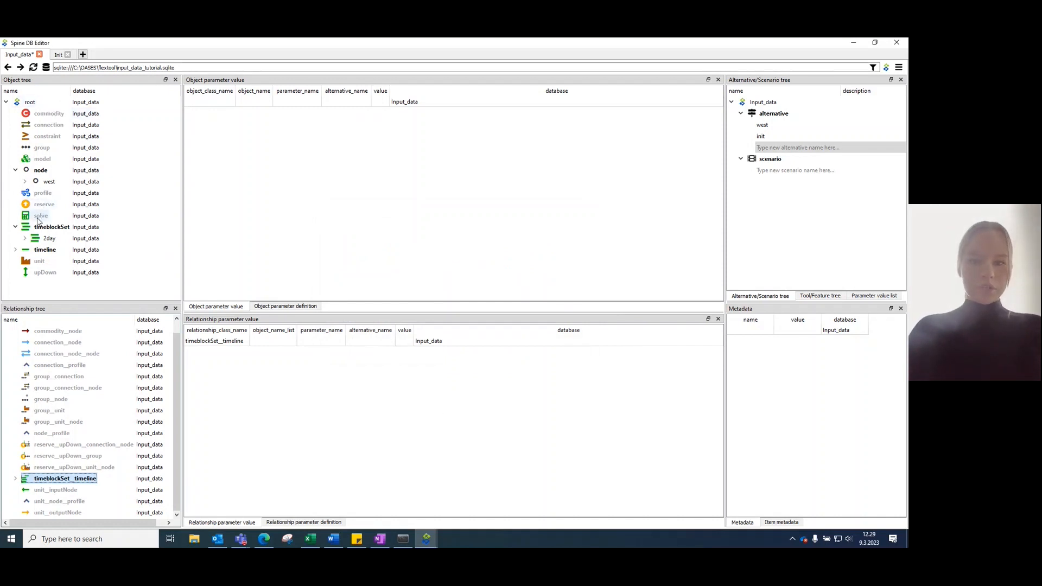
pyautogui.rightClick(39, 221)
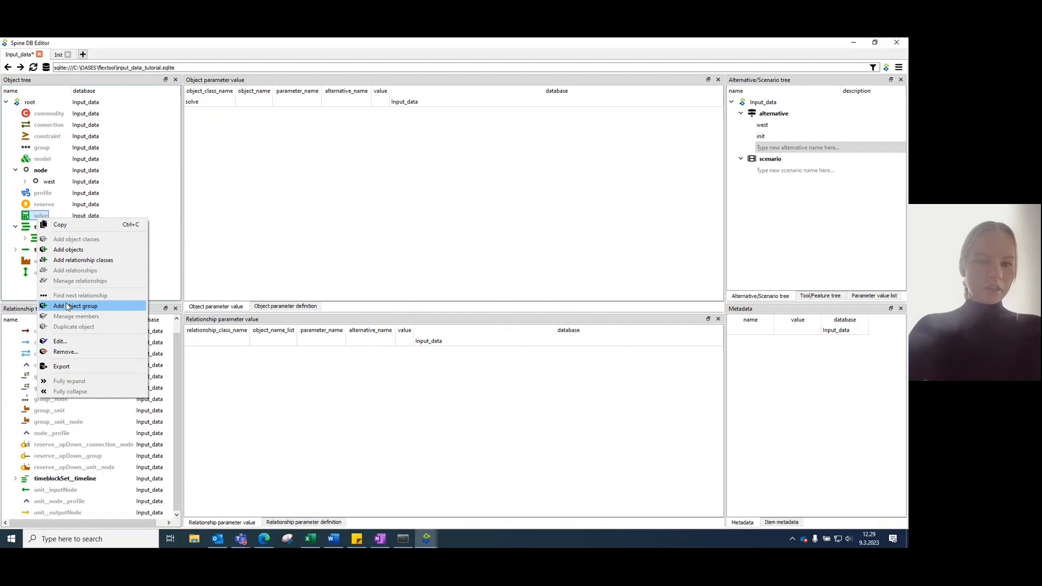
pyautogui.click(73, 250)
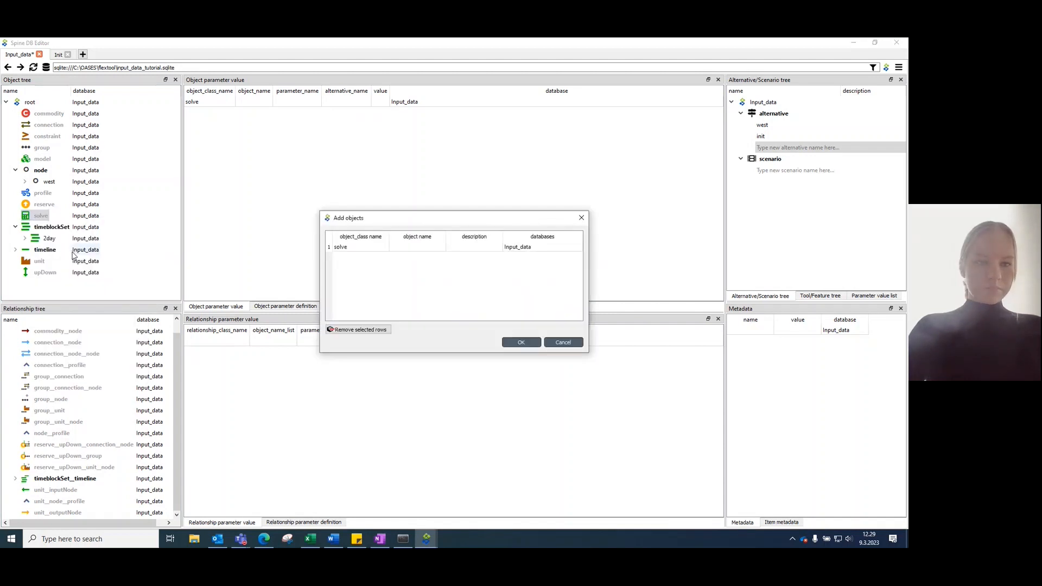
pyautogui.doubleClick(418, 247)
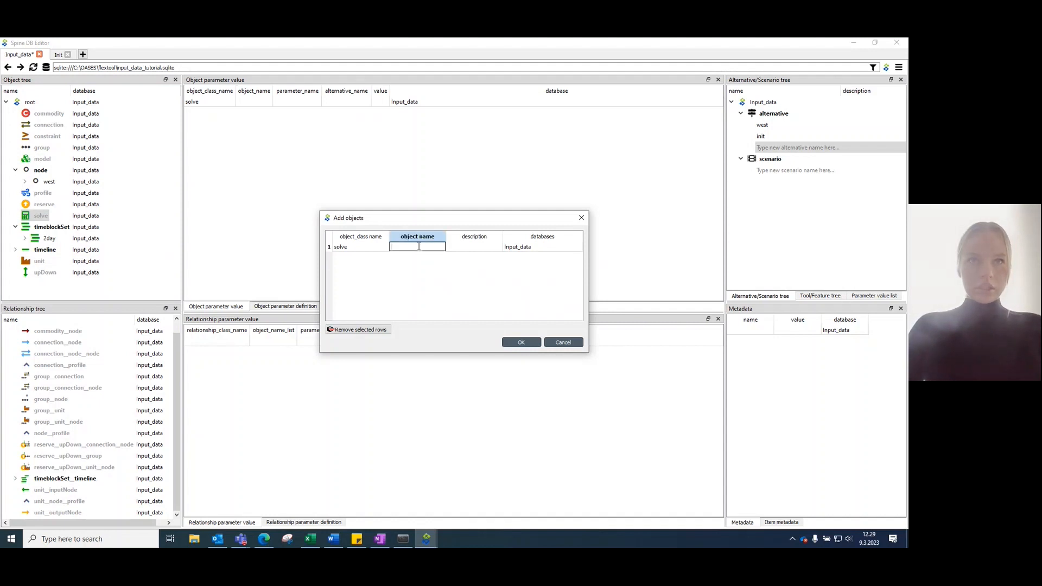
pyautogui.write('y202')
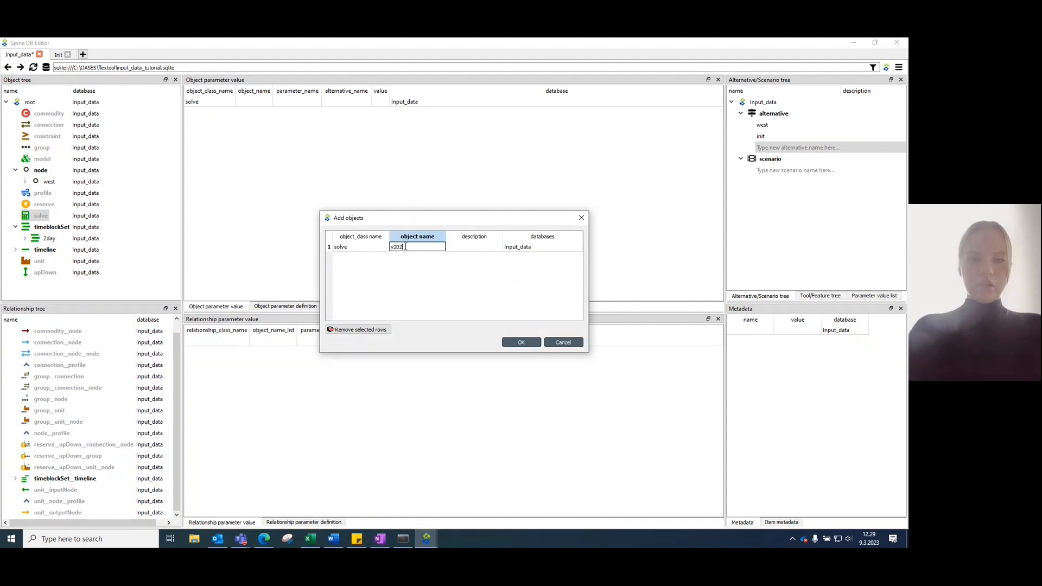
pyautogui.write('0_2day_dis')
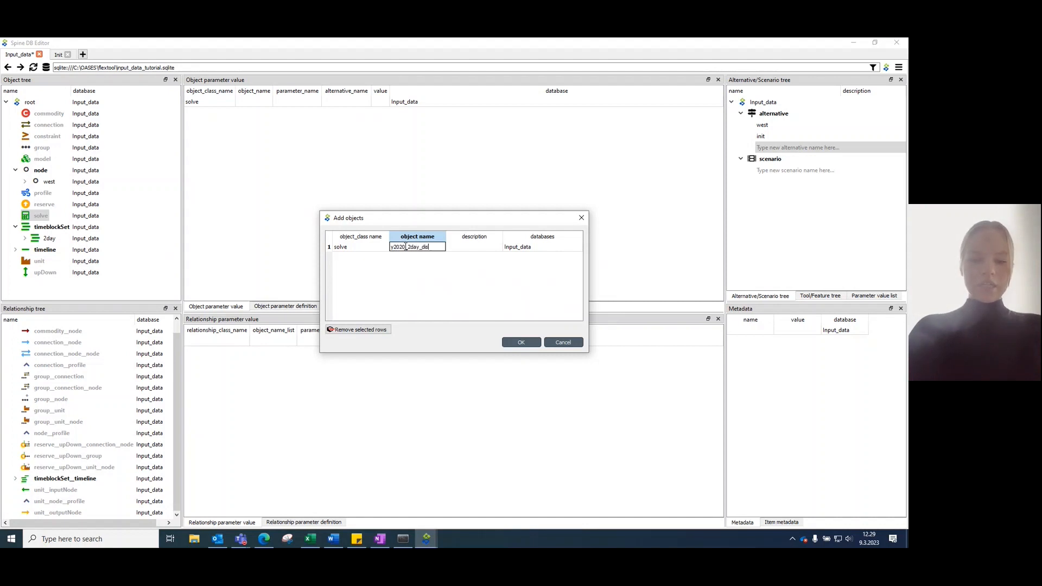
pyautogui.write('patch')
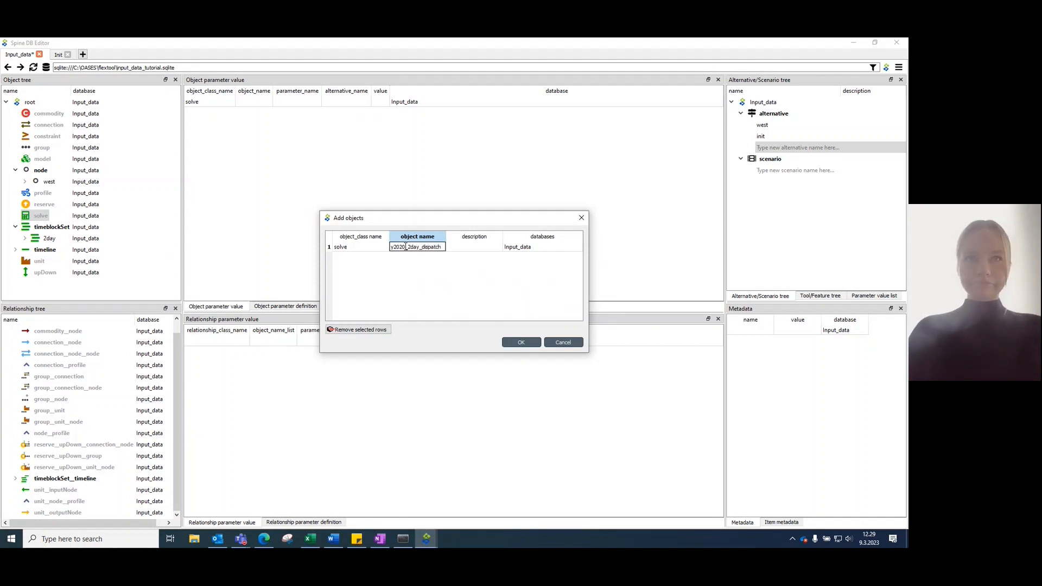
pyautogui.click(521, 342)
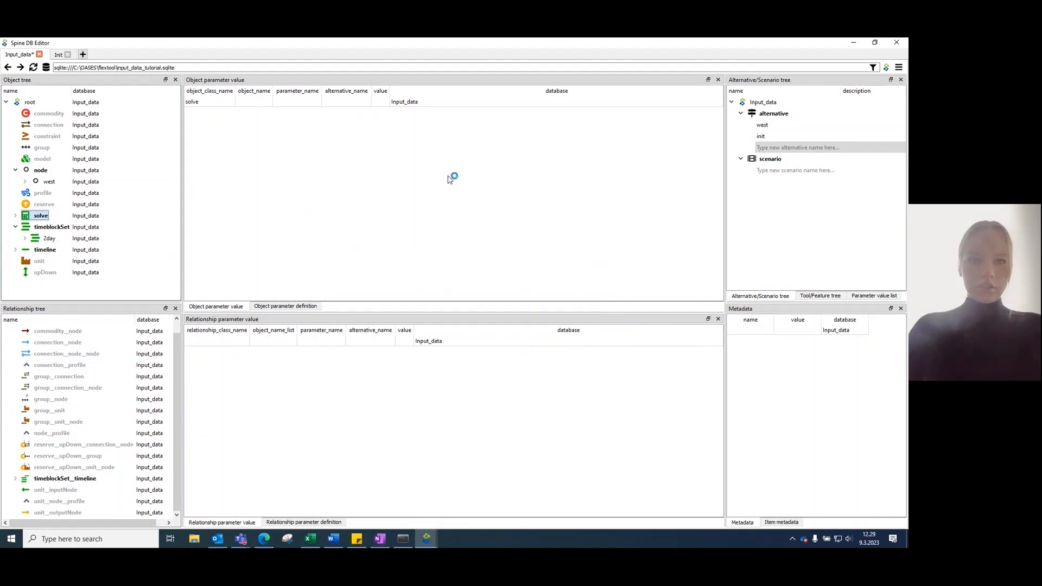
# Step: Add a period_timeblockSet parameter row for the y2020_2day_dispatch solve under the init alternative
pyautogui.doubleClick(251, 102)
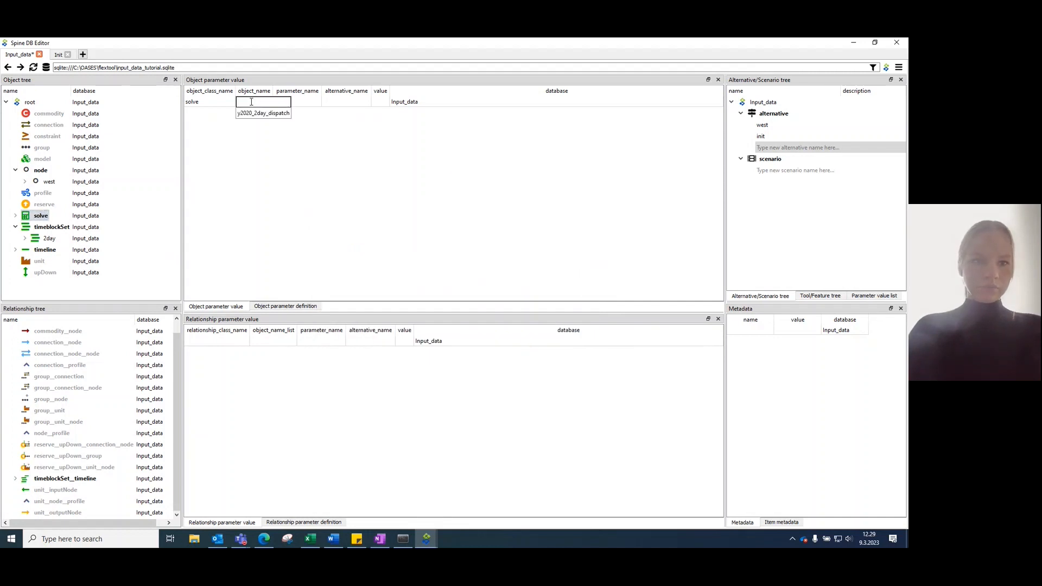
pyautogui.click(255, 112)
pyautogui.doubleClick(315, 102)
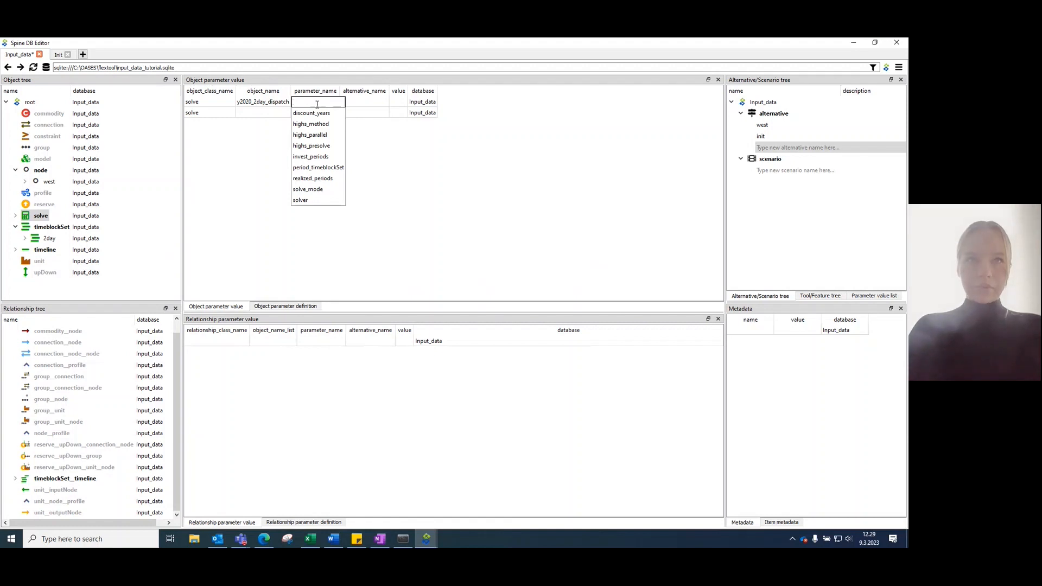
pyautogui.click(319, 168)
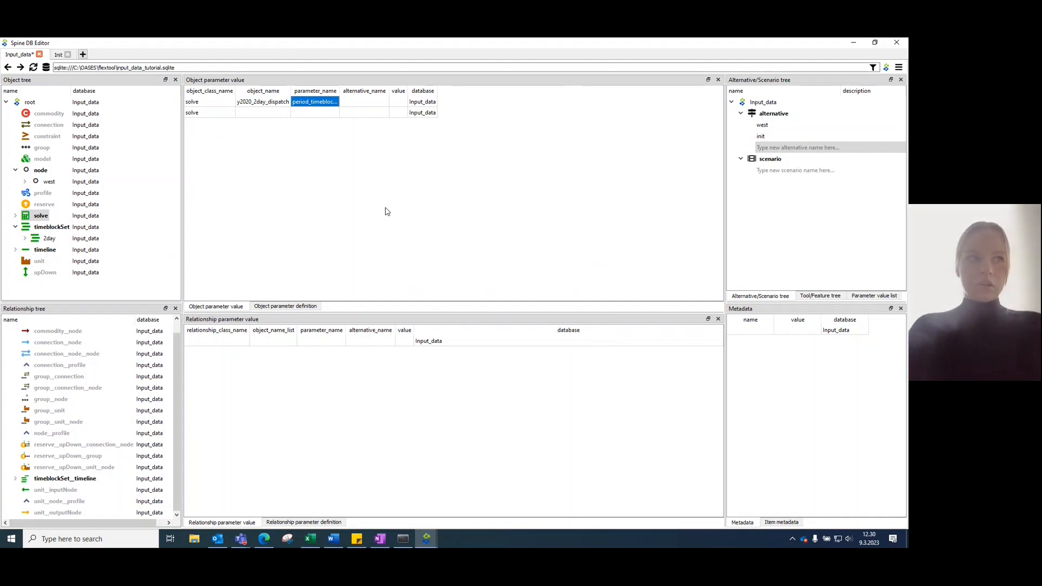
pyautogui.doubleClick(363, 104)
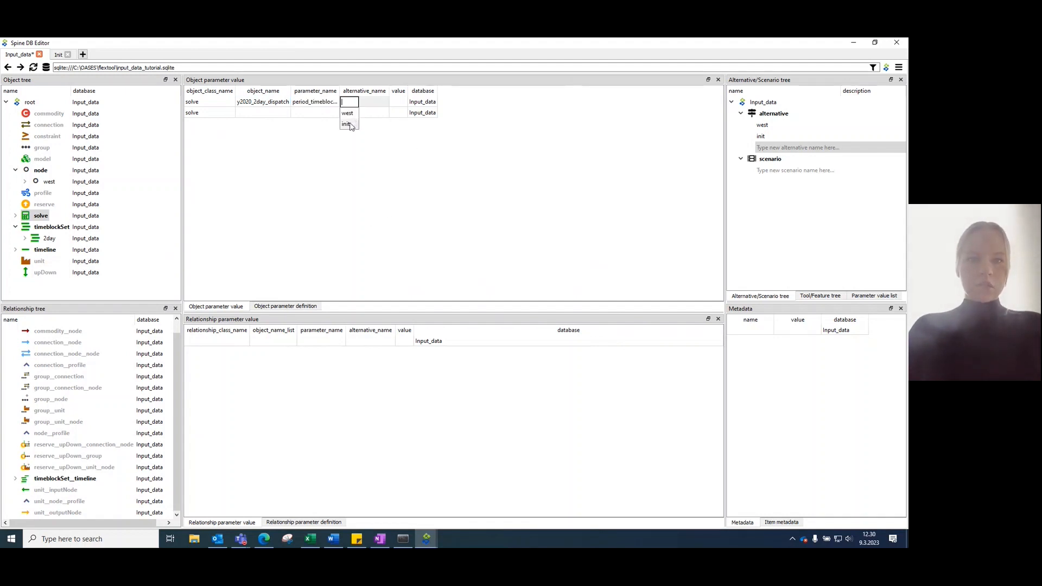
pyautogui.click(350, 124)
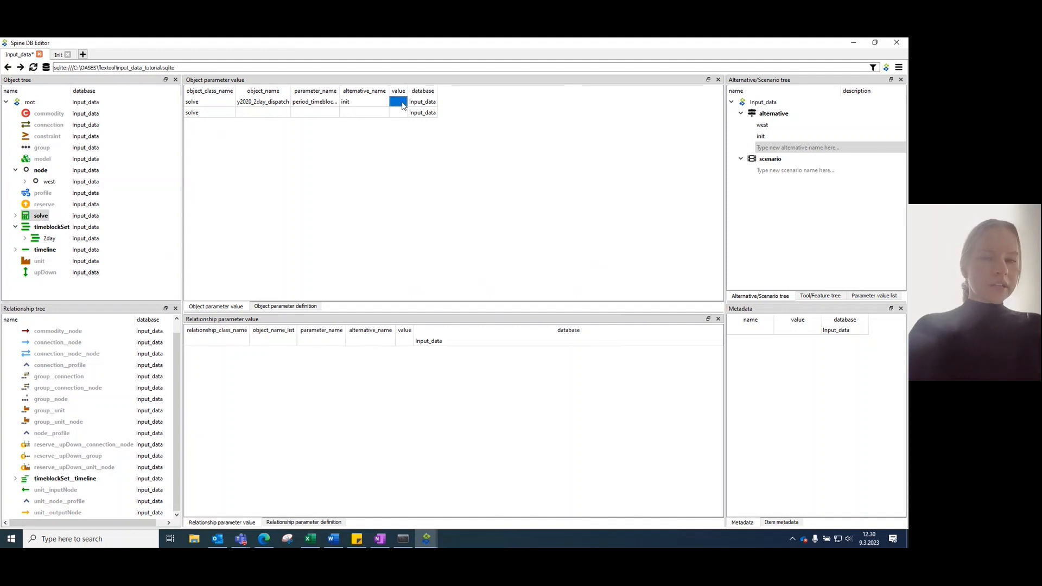
# Step: Set the period_timeblockSet value of y2020_2day_dispatch to a Map with key p2020 and value 2day
pyautogui.rightClick(402, 105)
pyautogui.click(420, 108)
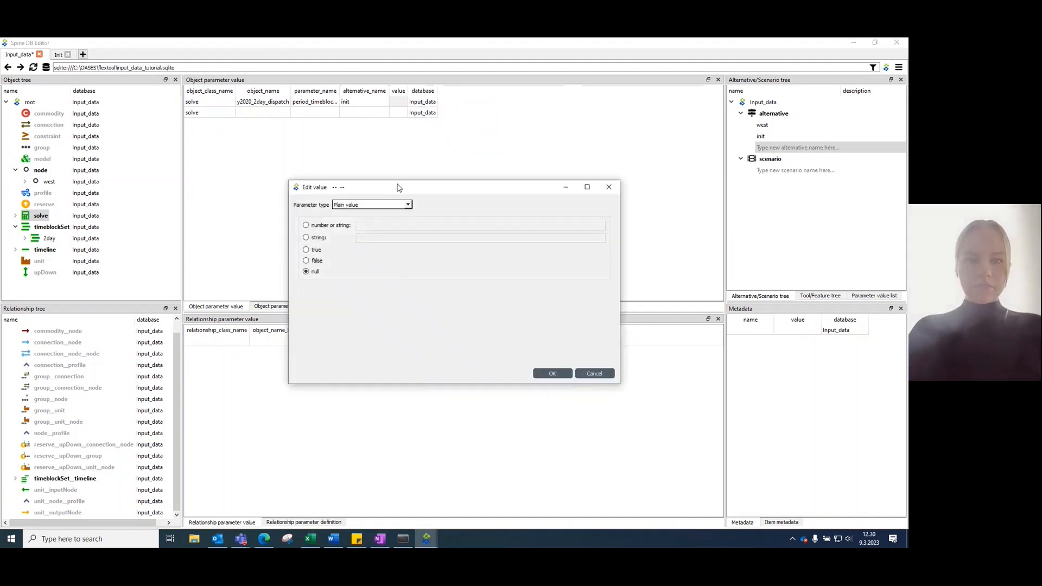
pyautogui.click(408, 205)
pyautogui.click(398, 220)
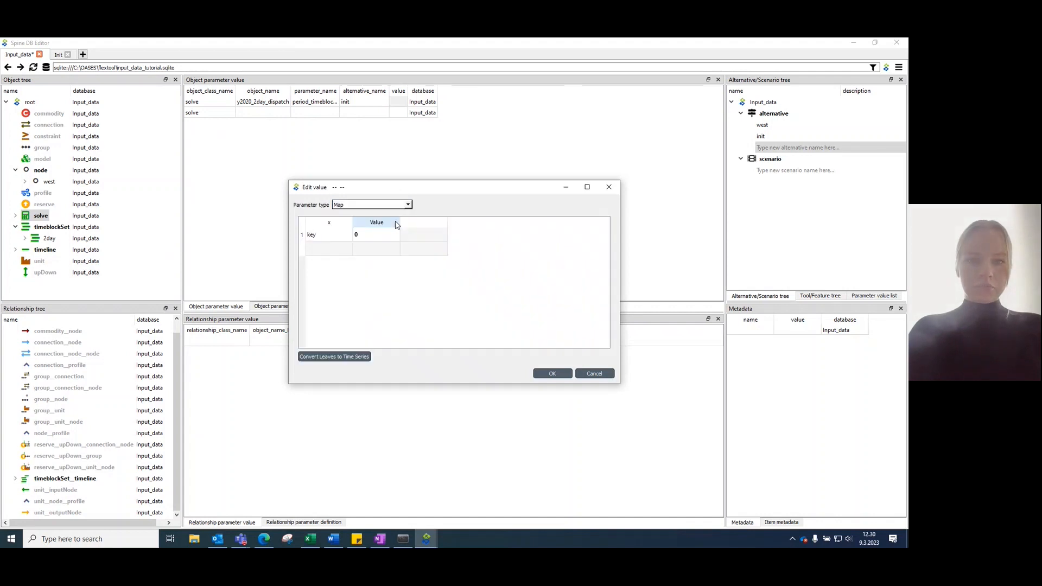
pyautogui.doubleClick(327, 235)
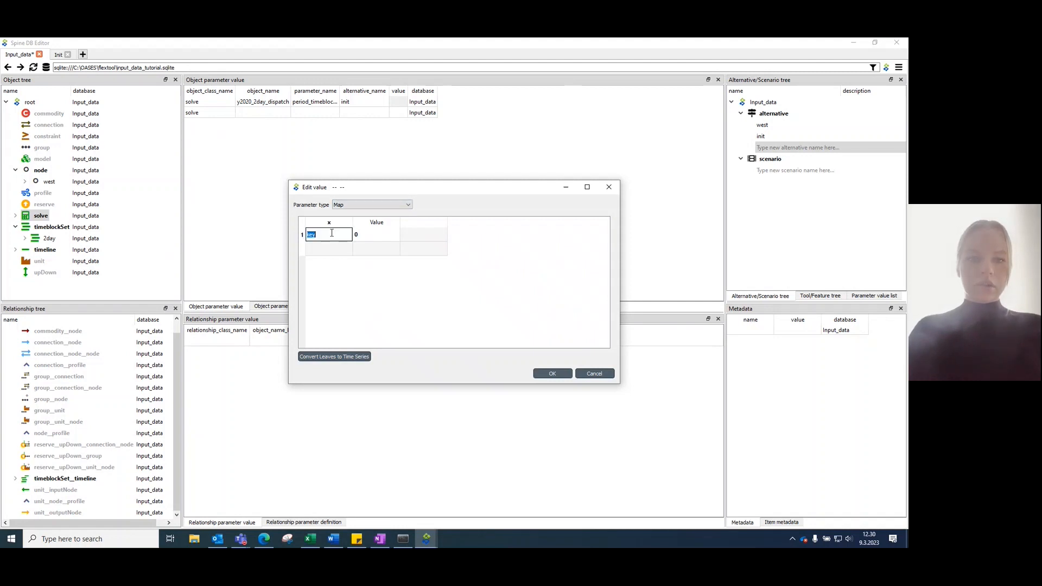
pyautogui.write('p')
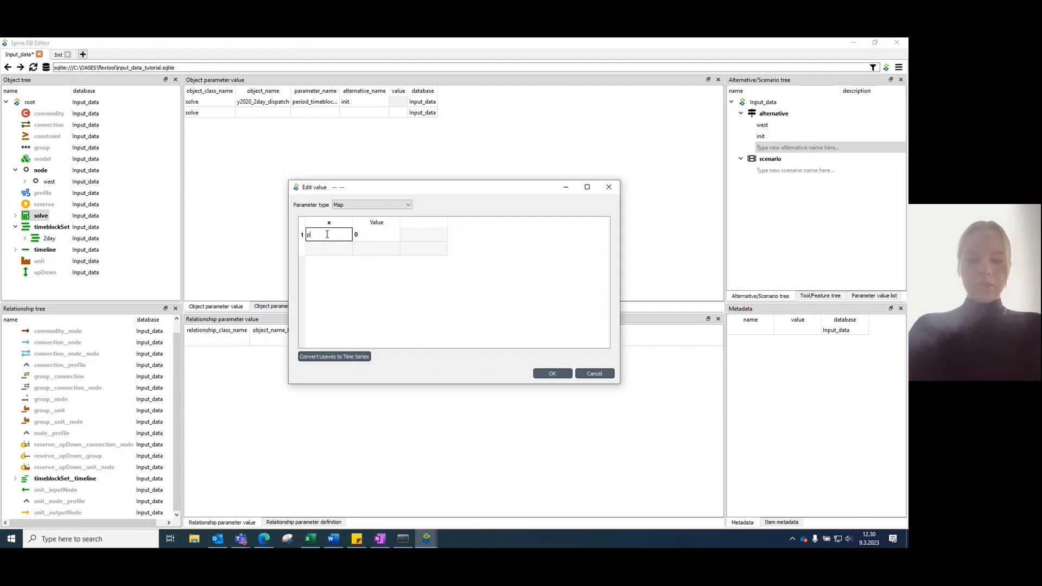
pyautogui.write('2020')
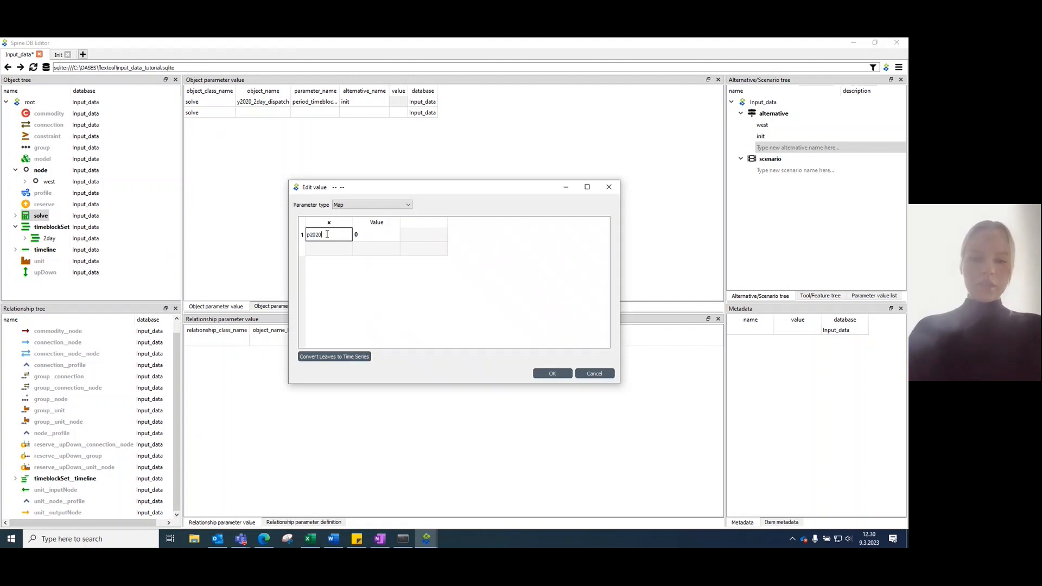
pyautogui.doubleClick(378, 235)
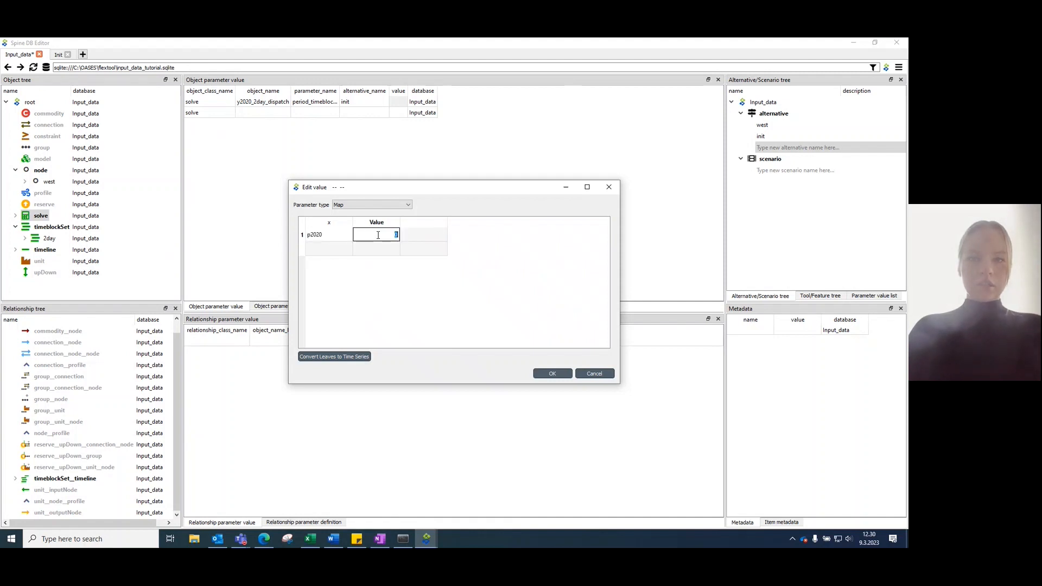
pyautogui.write('2da')
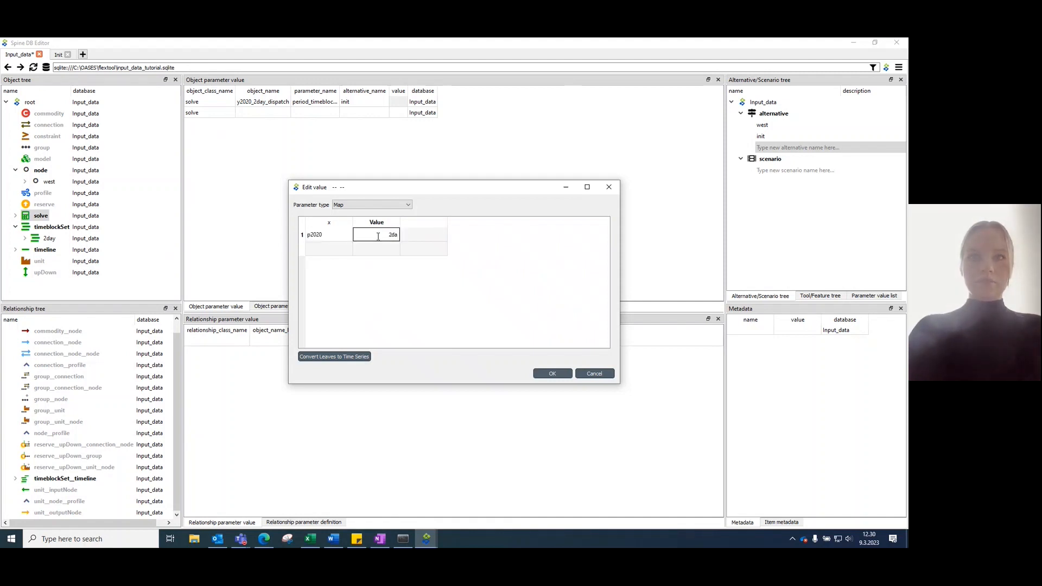
pyautogui.write('y')
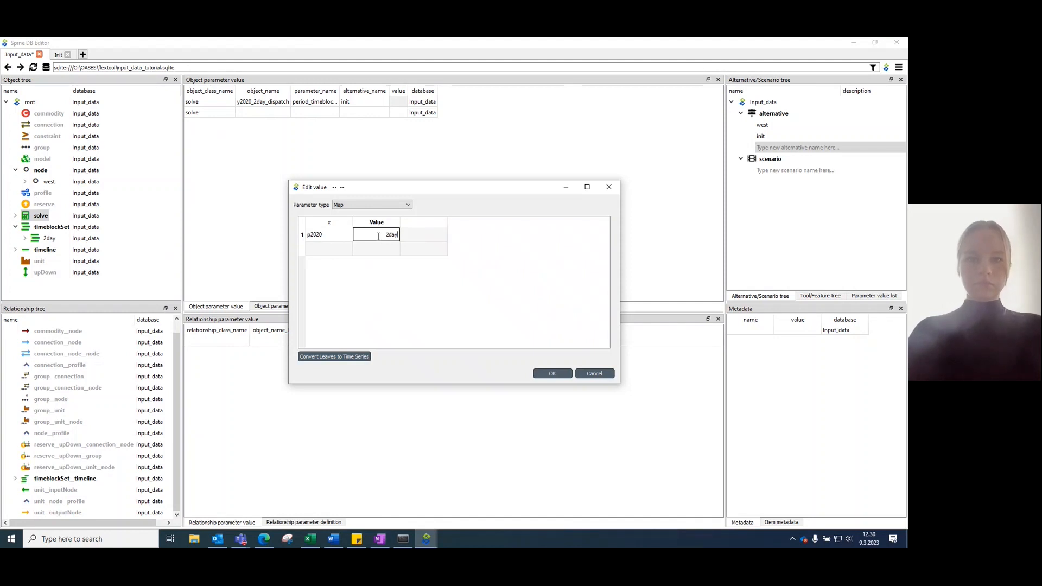
pyautogui.click(550, 373)
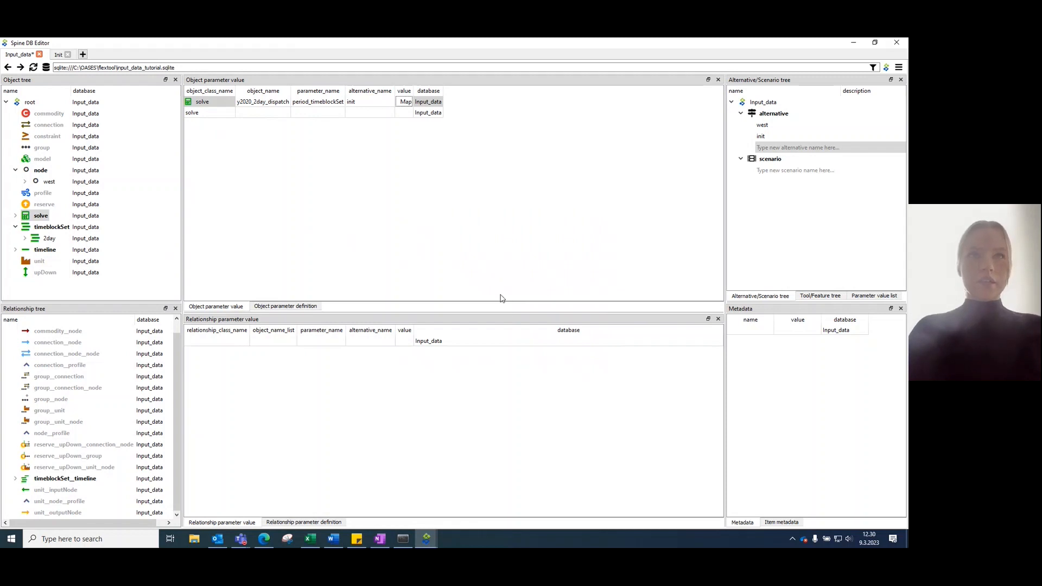
# Step: Add a realized_periods parameter row for the y2020_2day_dispatch solve under the init alternative
pyautogui.doubleClick(266, 112)
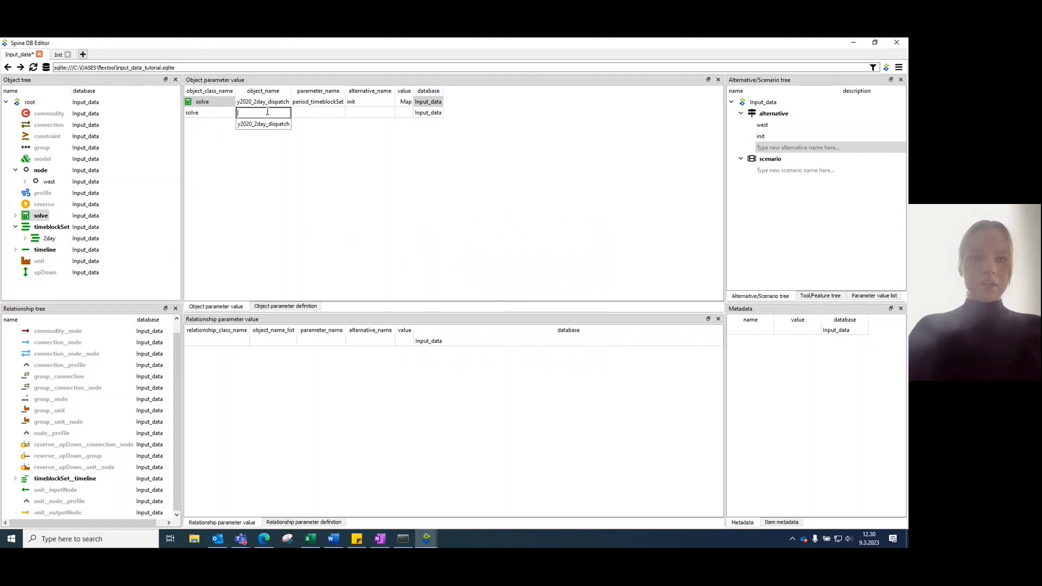
pyautogui.click(262, 123)
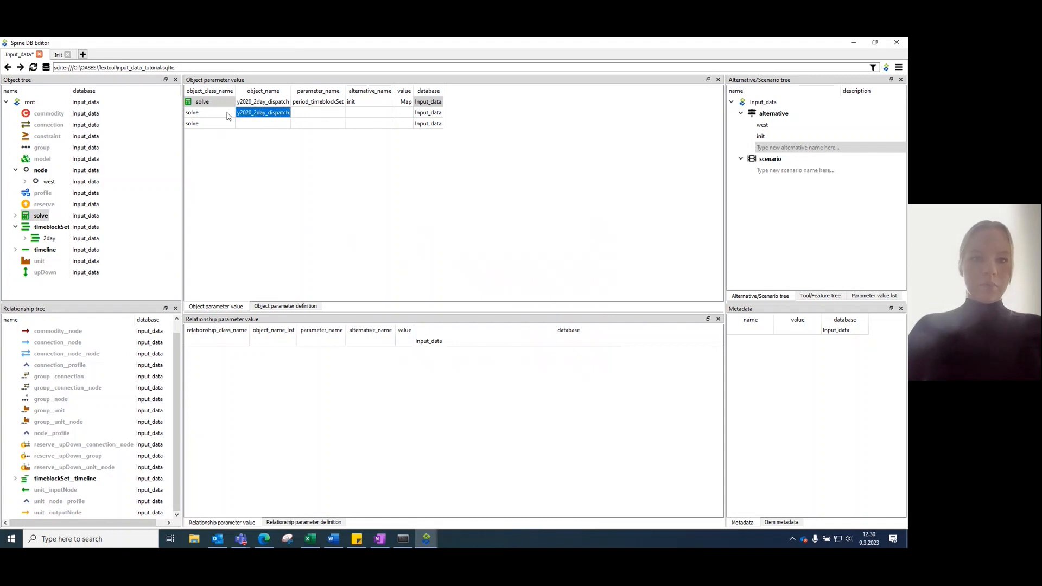
pyautogui.rightClick(328, 116)
pyautogui.doubleClick(319, 114)
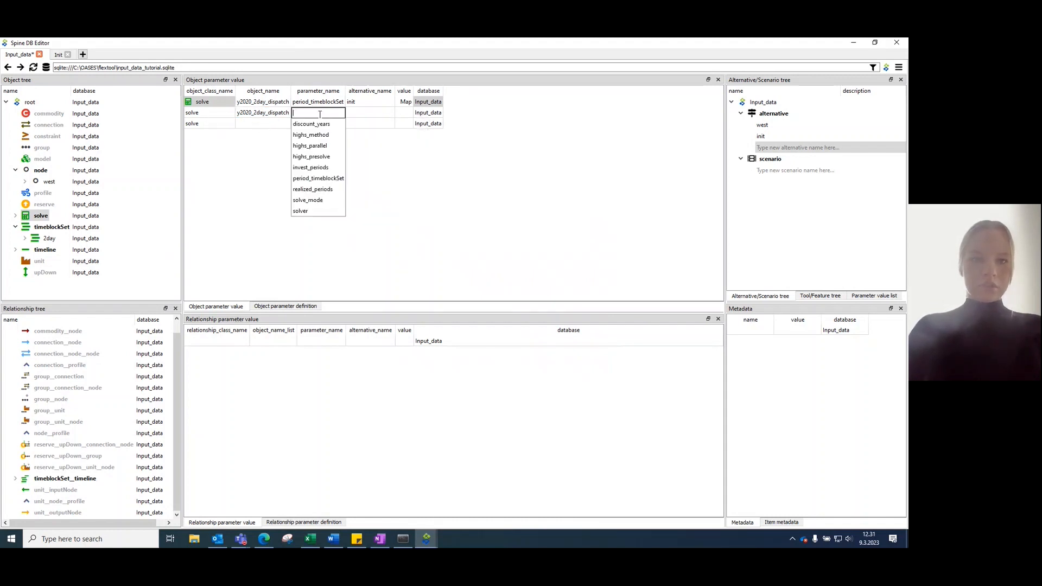
pyautogui.click(313, 189)
pyautogui.doubleClick(376, 114)
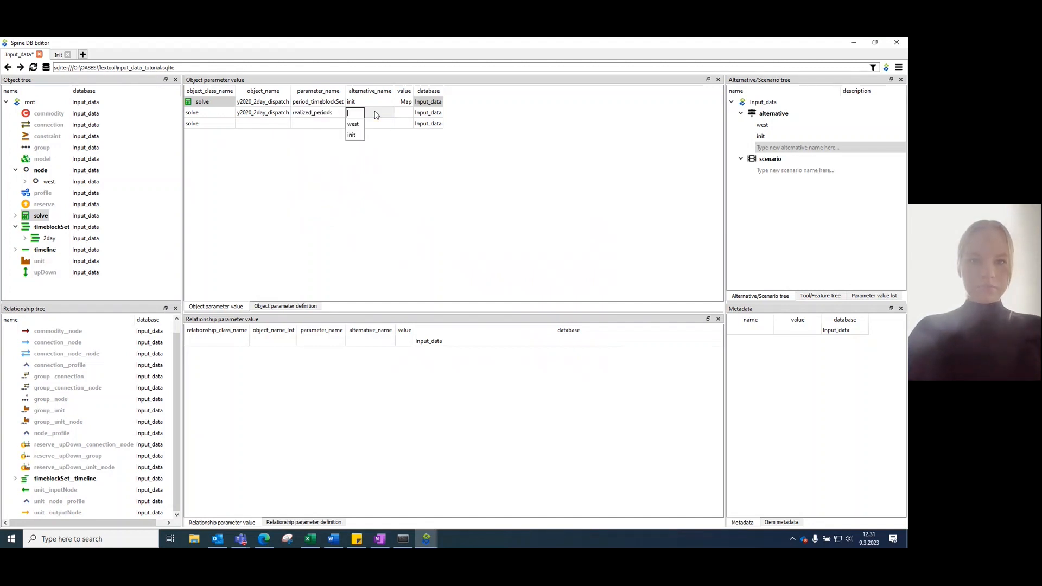
pyautogui.click(353, 136)
# Step: Make the realized_periods value of y2020_2day_dispatch an Array and rename its index to period
pyautogui.rightClick(408, 116)
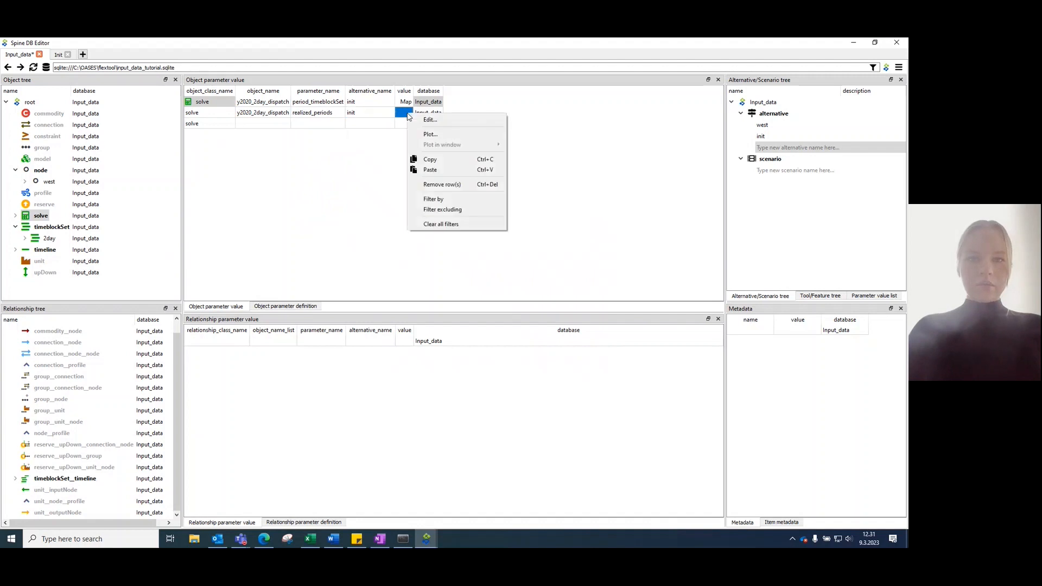
pyautogui.click(419, 116)
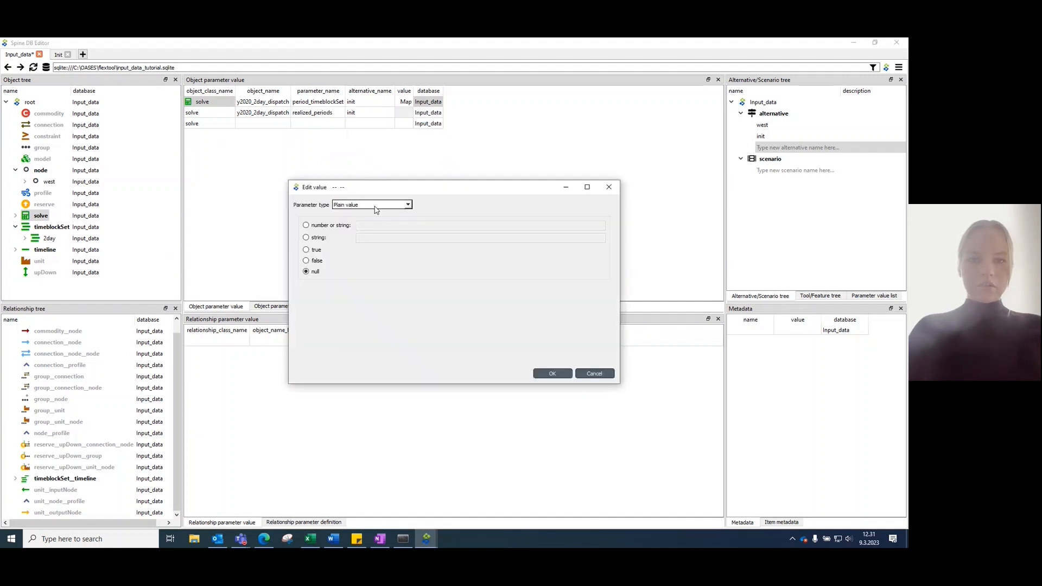
pyautogui.click(408, 206)
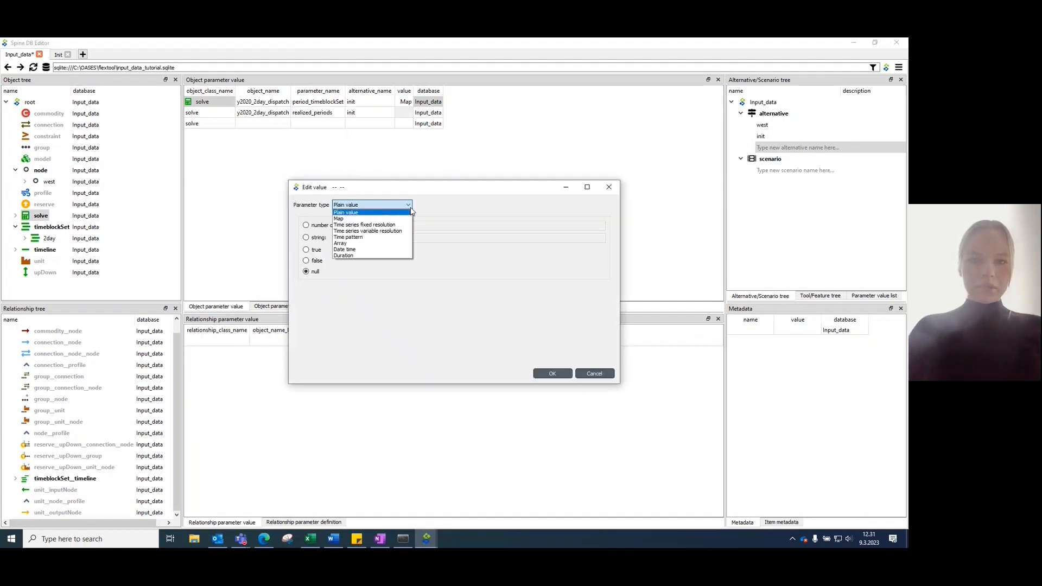
pyautogui.click(375, 244)
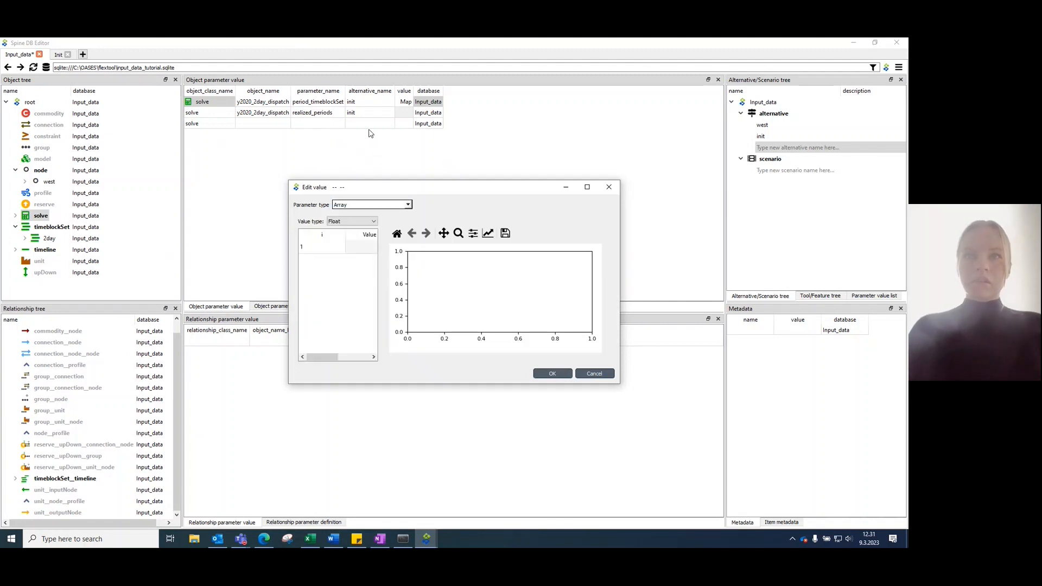
pyautogui.doubleClick(322, 234)
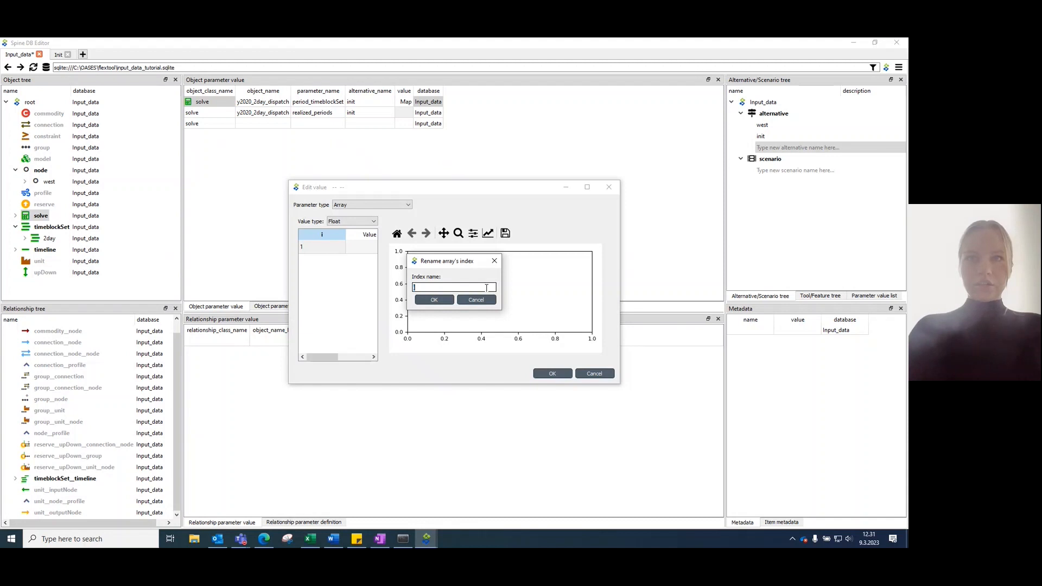
pyautogui.write('peri')
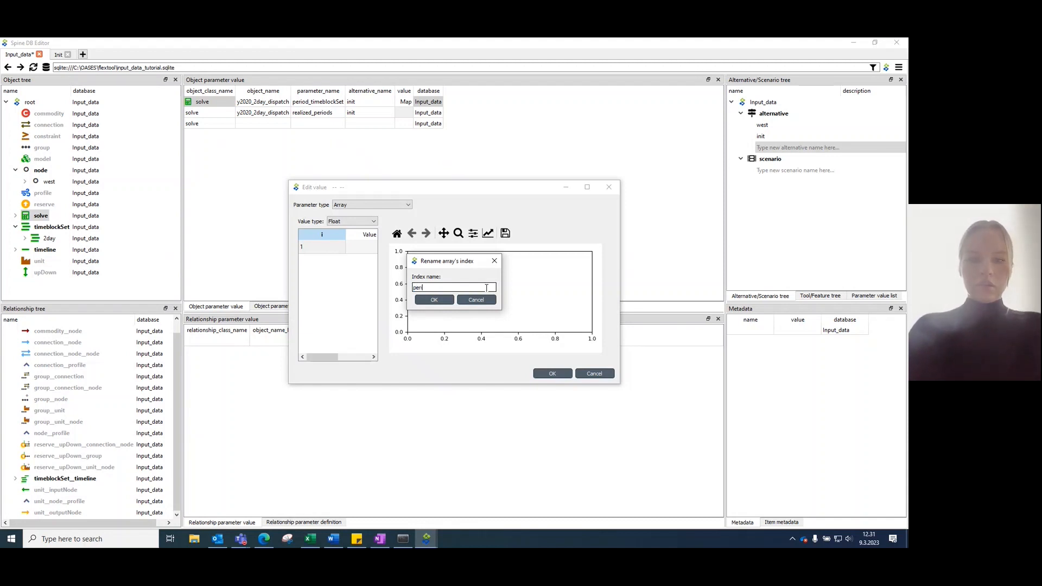
pyautogui.write('od')
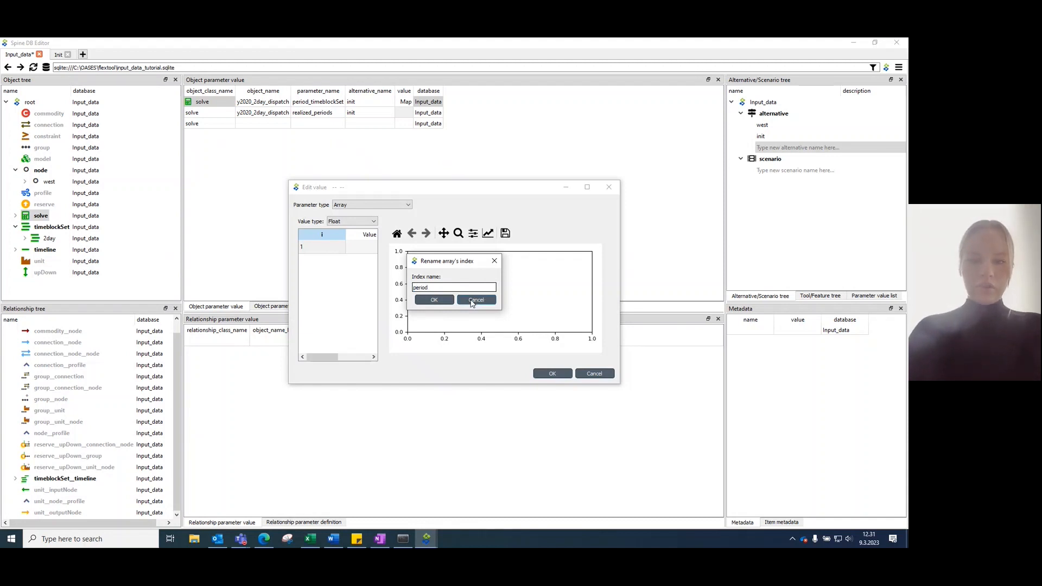
pyautogui.click(434, 300)
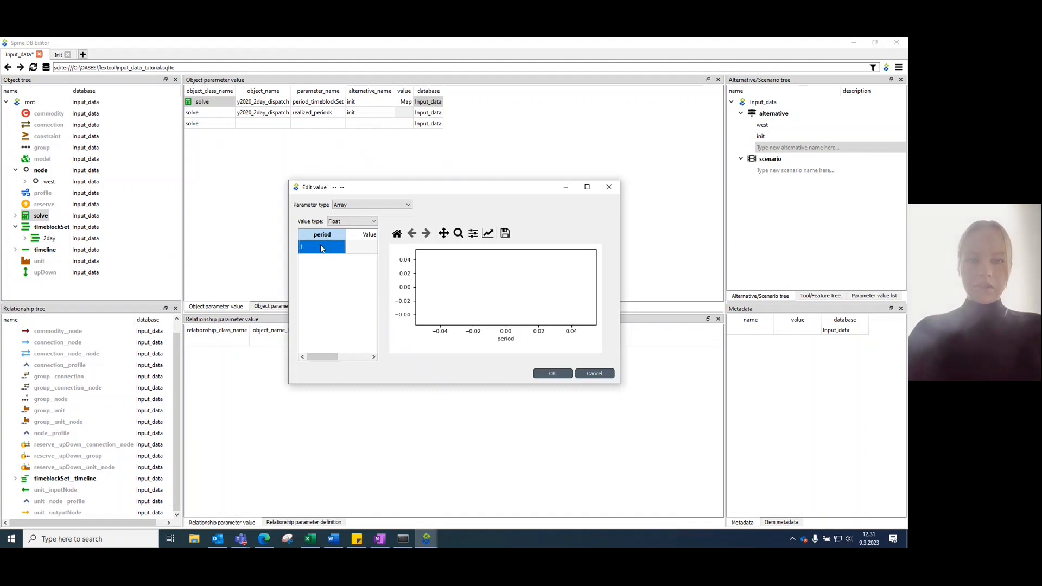
# Step: Set the realized_periods array's value type to String, enter p2020 as its first value, and accept the array
pyautogui.click(374, 223)
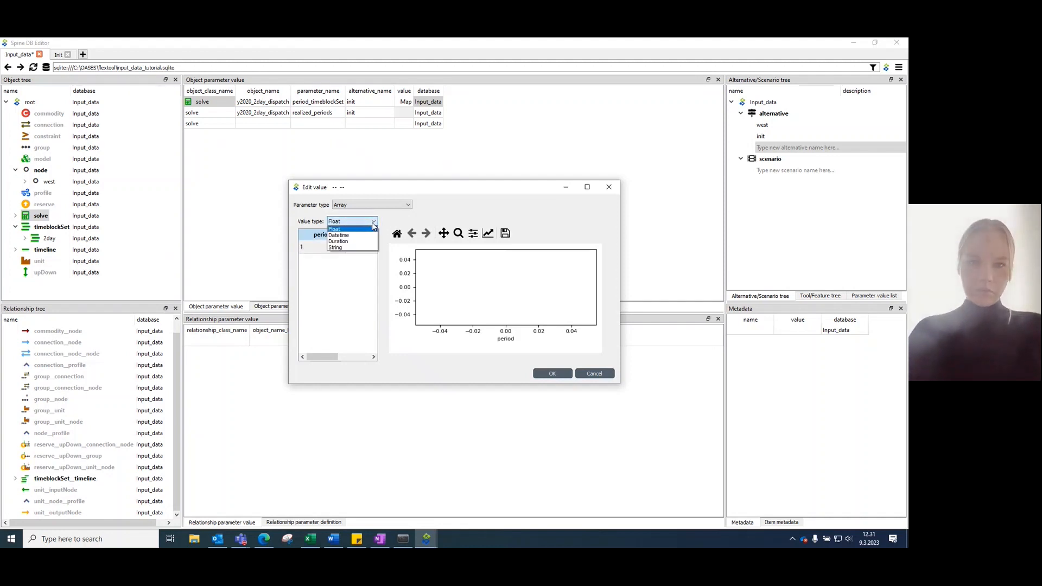
pyautogui.click(360, 248)
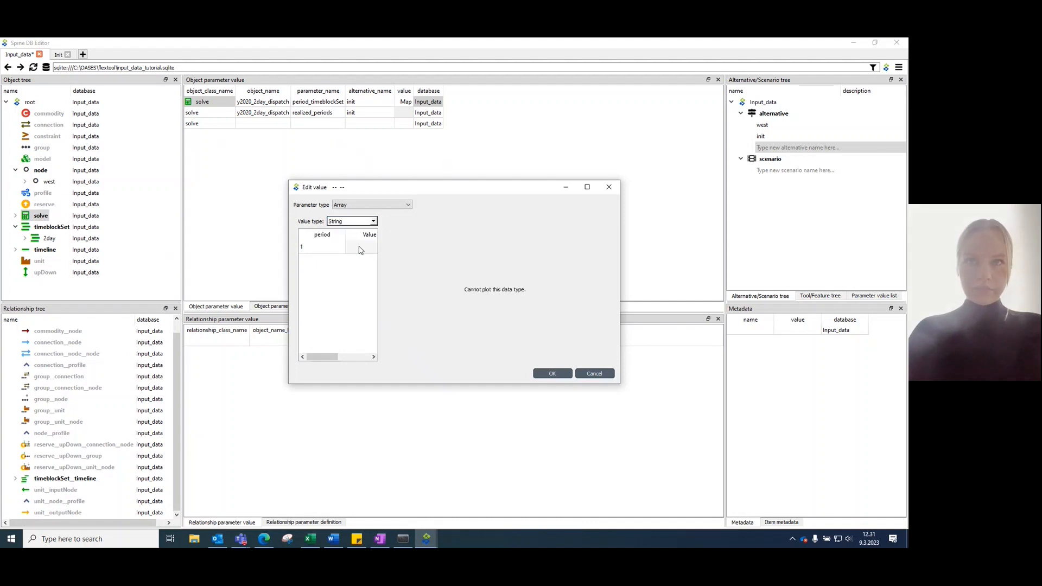
pyautogui.click(326, 248)
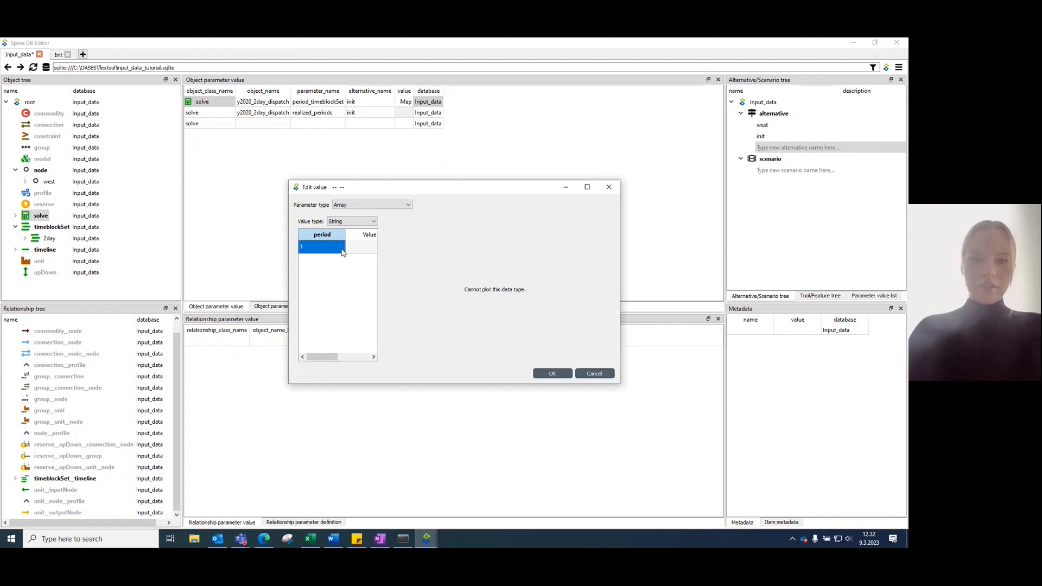
pyautogui.doubleClick(364, 248)
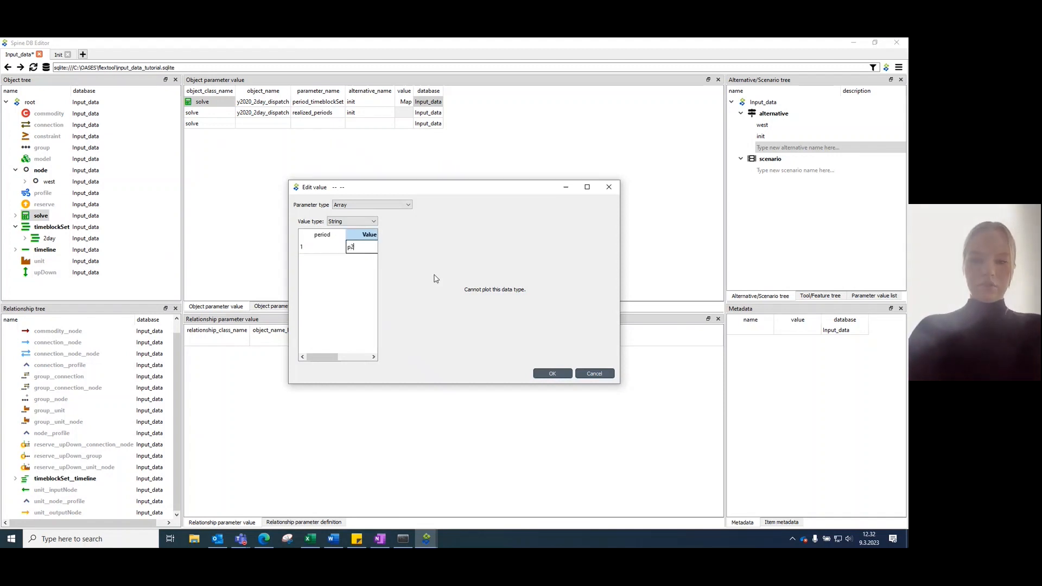
pyautogui.write('p2020')
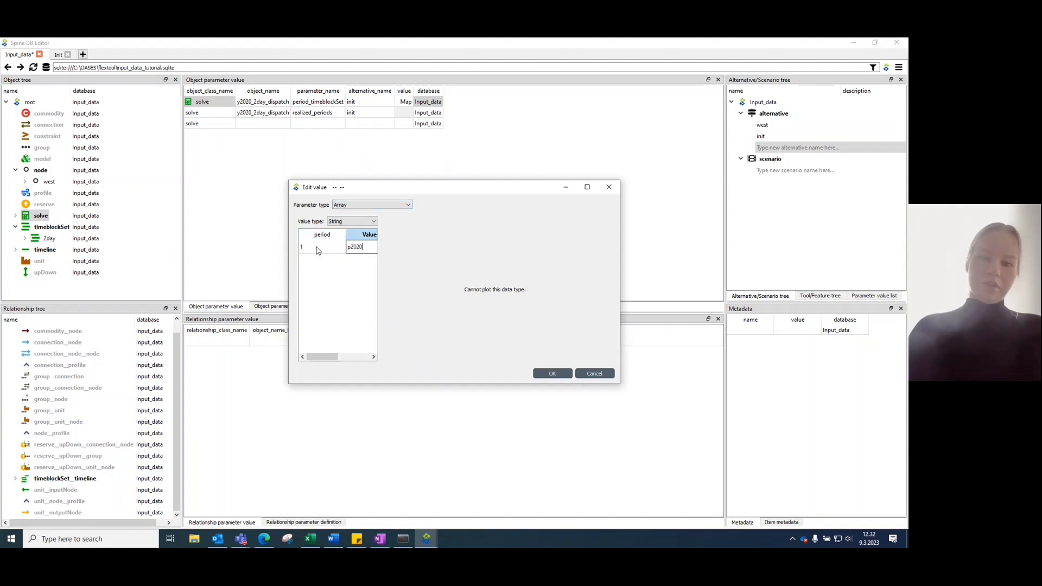
pyautogui.click(557, 374)
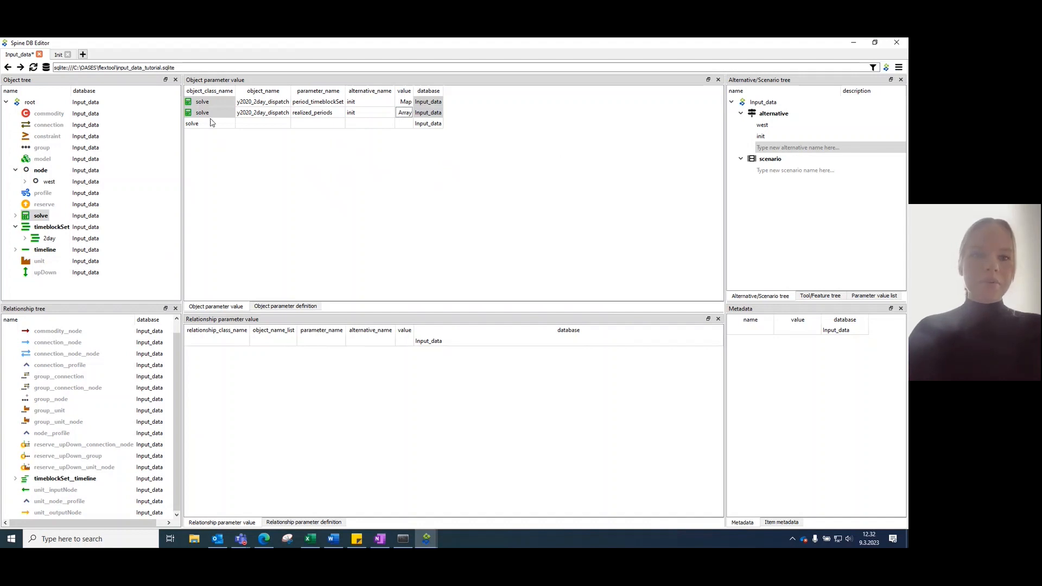
# Step: Add a solve_mode parameter for y2020_2day_dispatch under the init alternative with the value dispatch_single
pyautogui.click(275, 127)
pyautogui.click(275, 126)
pyautogui.click(265, 135)
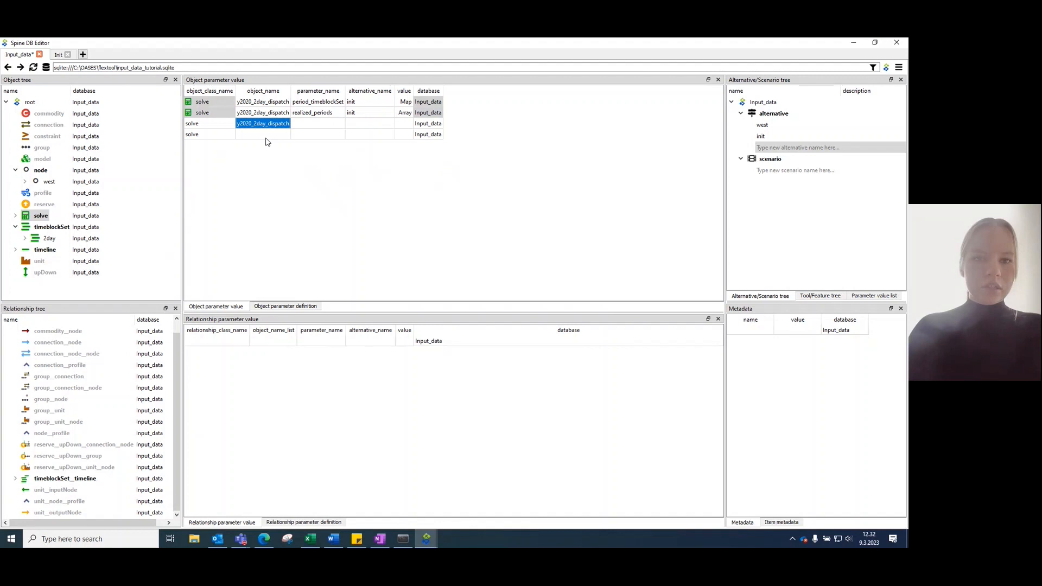
pyautogui.click(309, 125)
pyautogui.click(309, 124)
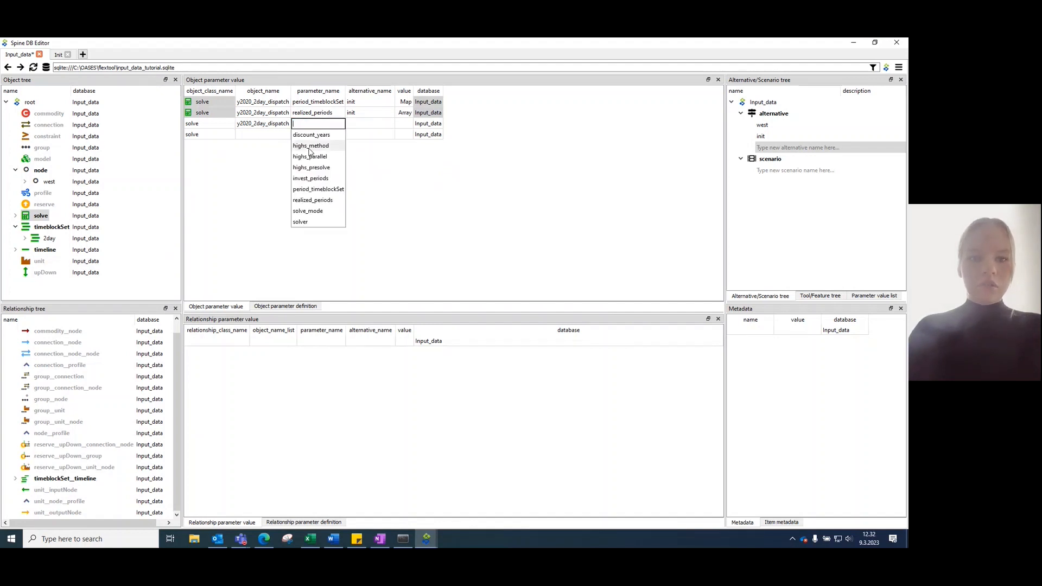
pyautogui.click(311, 212)
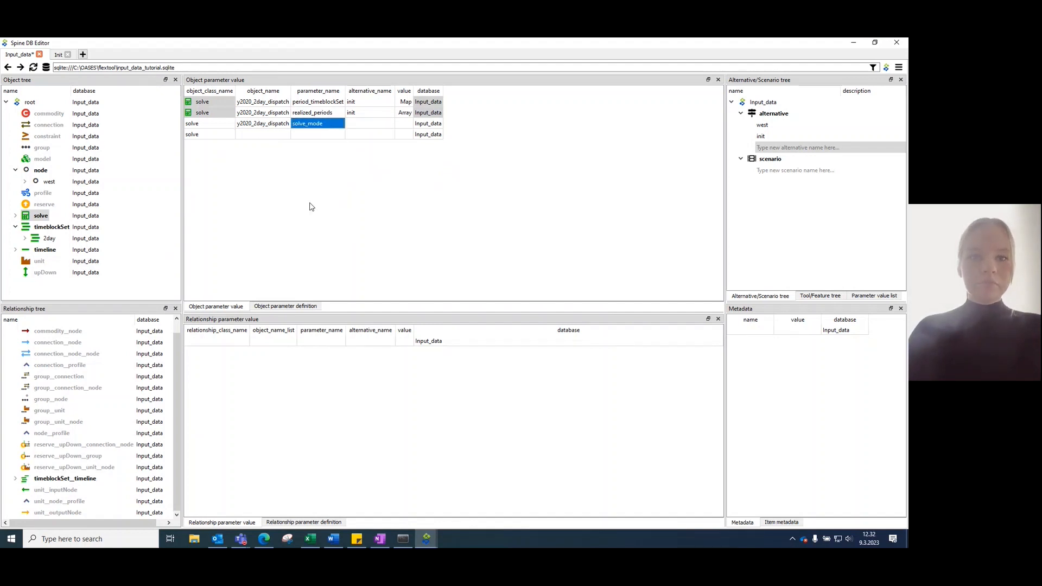
pyautogui.doubleClick(353, 125)
pyautogui.click(354, 135)
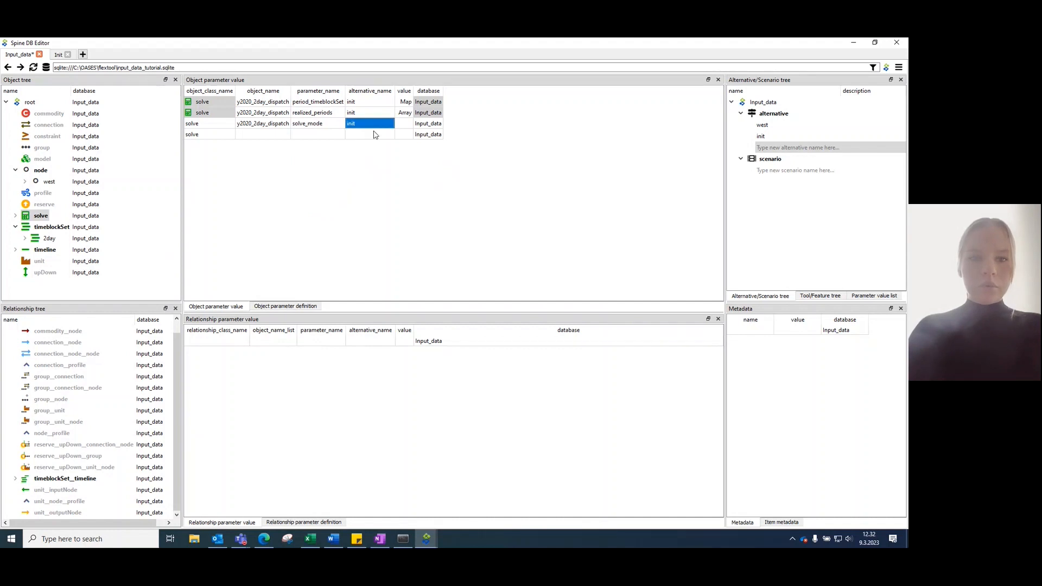
pyautogui.doubleClick(403, 124)
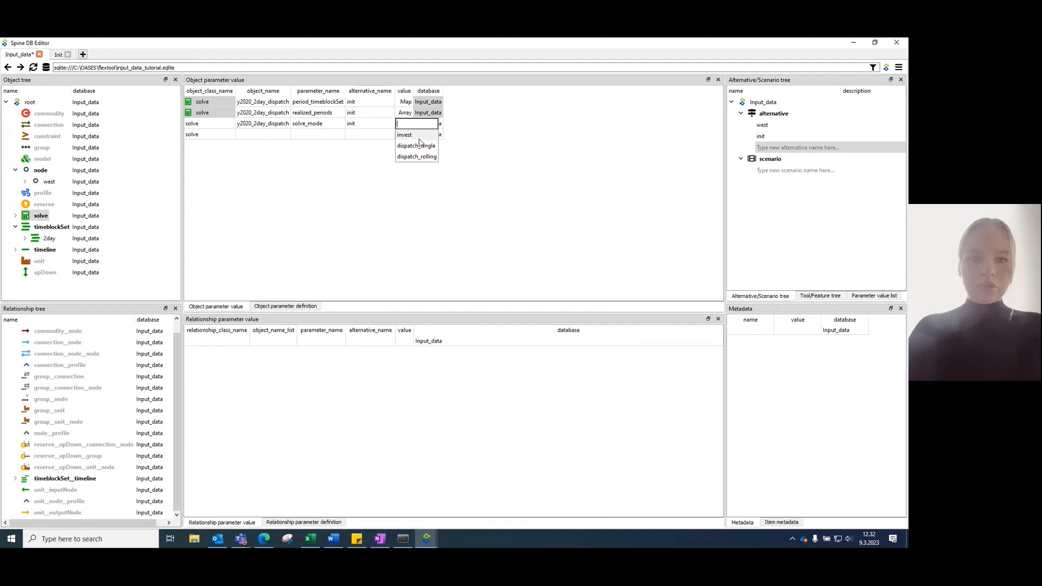
pyautogui.click(415, 146)
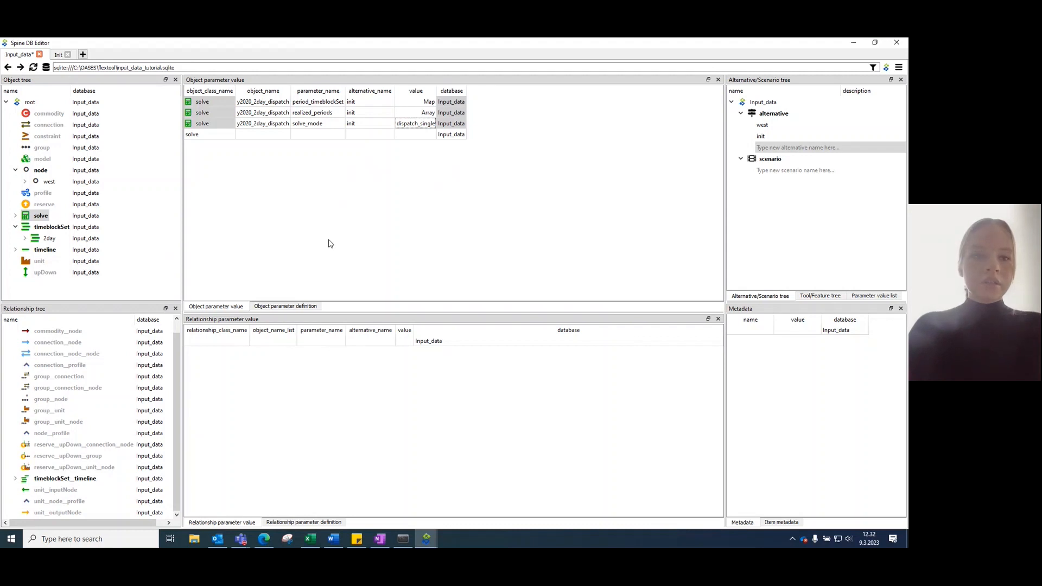
# Step: Add a model object named flextool to the Input_data database
pyautogui.rightClick(42, 165)
pyautogui.click(60, 200)
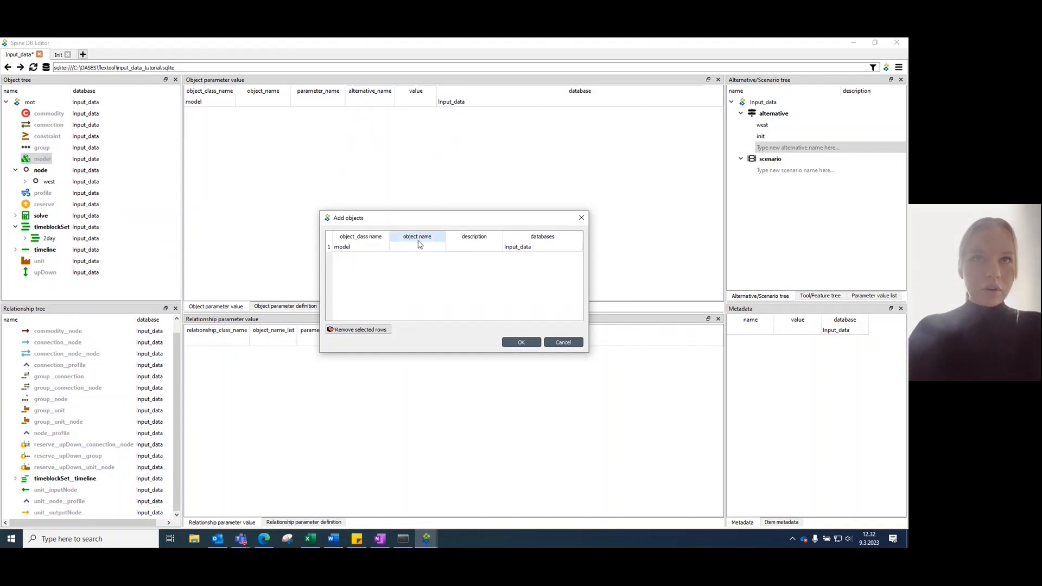
pyautogui.doubleClick(425, 245)
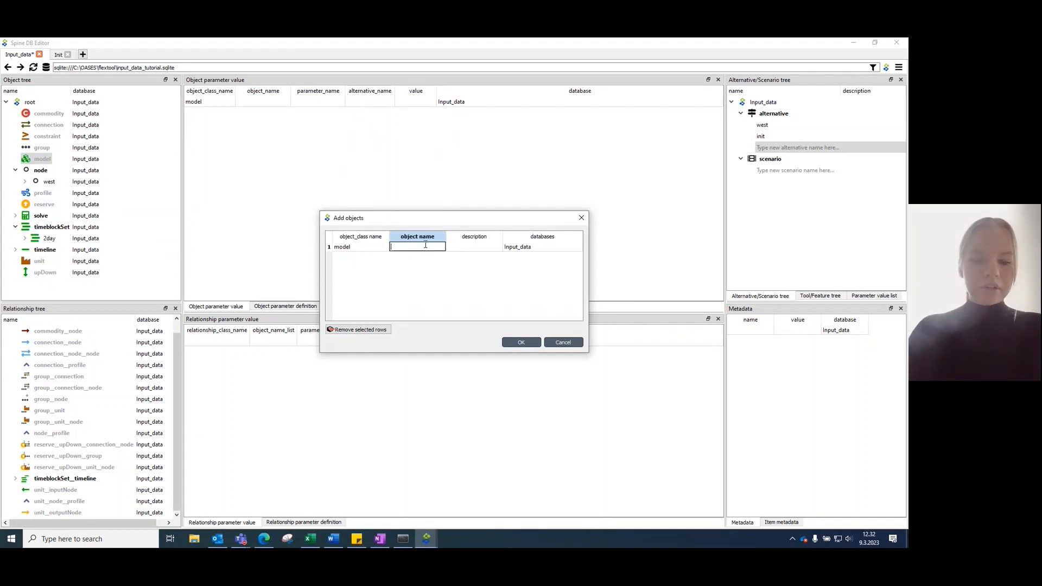
pyautogui.write('flextool')
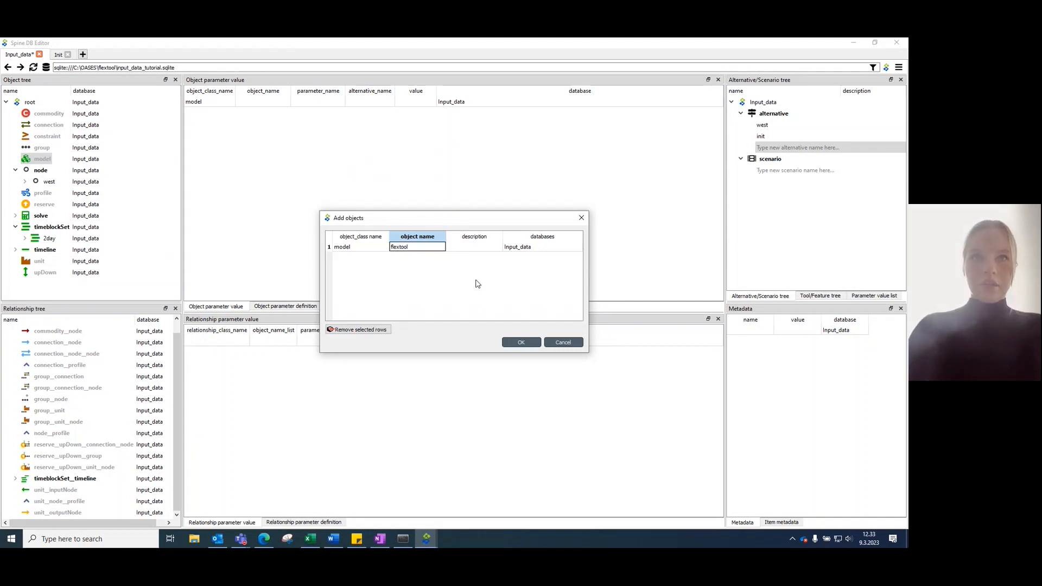
pyautogui.click(521, 342)
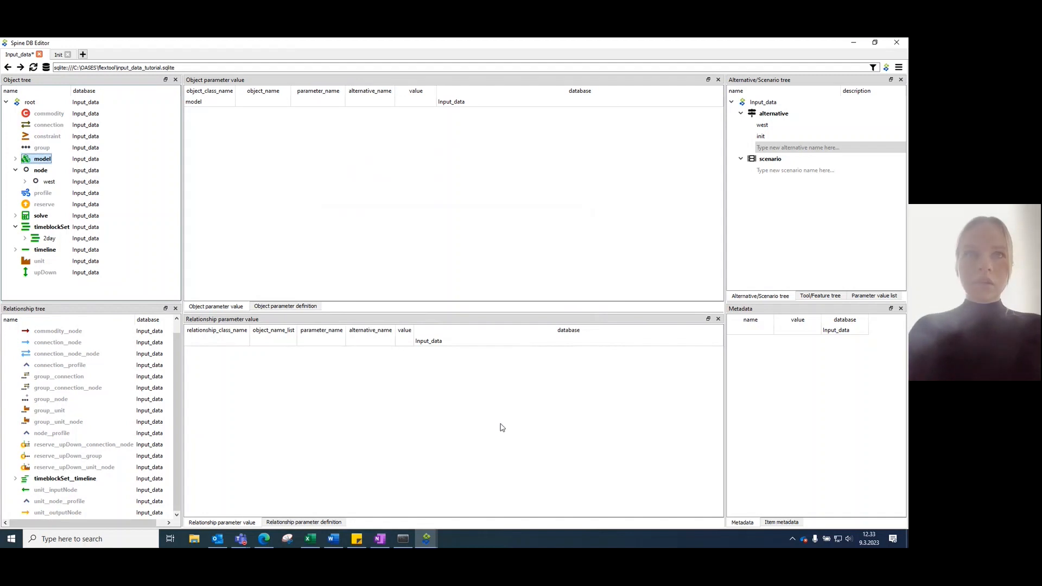
# Step: Add a solves parameter row for the flextool model under the init alternative
pyautogui.doubleClick(265, 101)
pyautogui.click(239, 115)
pyautogui.click(311, 101)
pyautogui.doubleClick(311, 101)
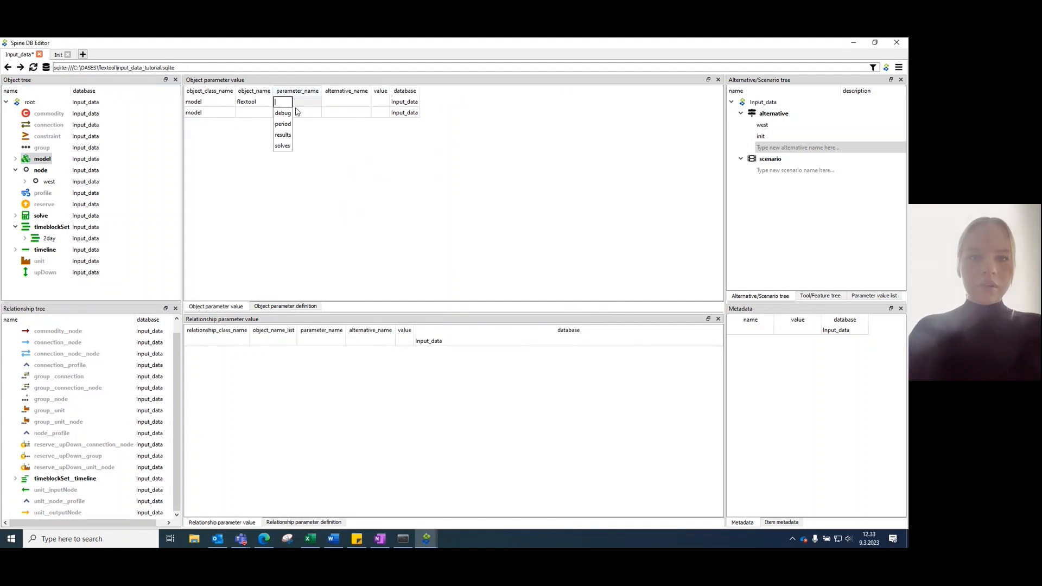
pyautogui.click(283, 146)
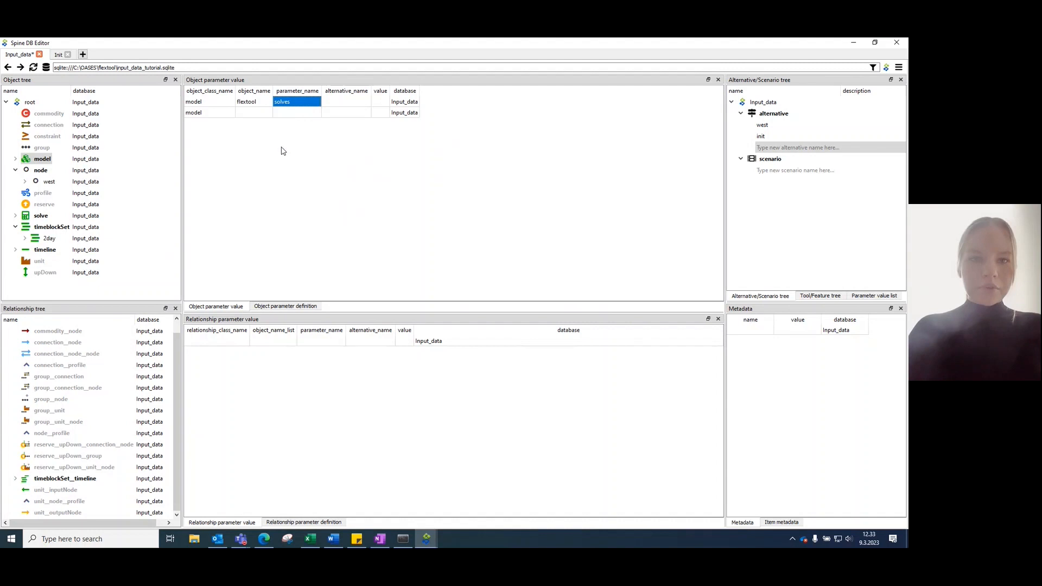
pyautogui.doubleClick(343, 102)
pyautogui.click(332, 127)
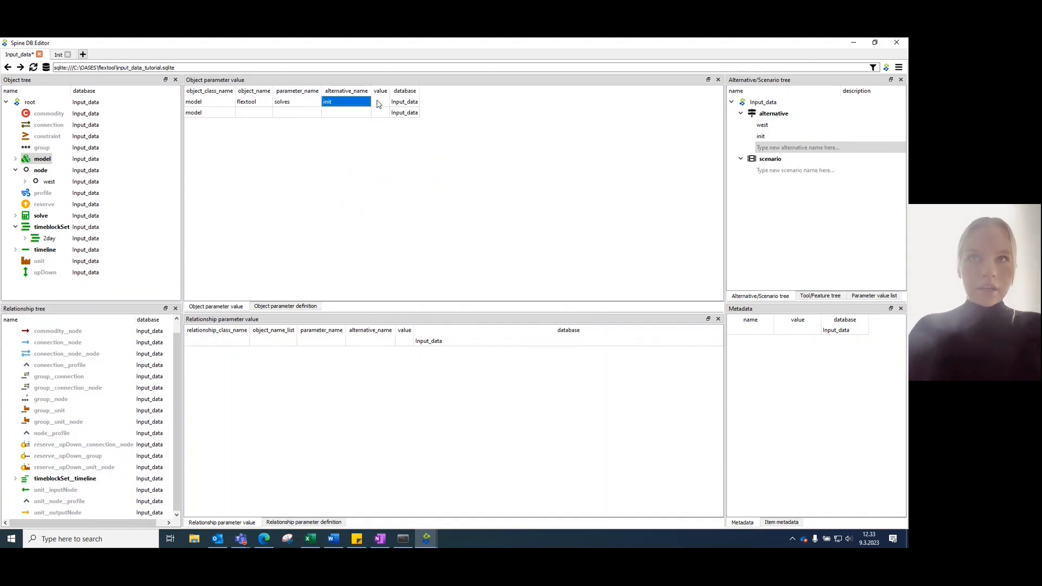
# Step: Set the flextool model's solves value to a String array containing y2020_2day_dispatch, and accept the array
pyautogui.rightClick(378, 103)
pyautogui.click(384, 103)
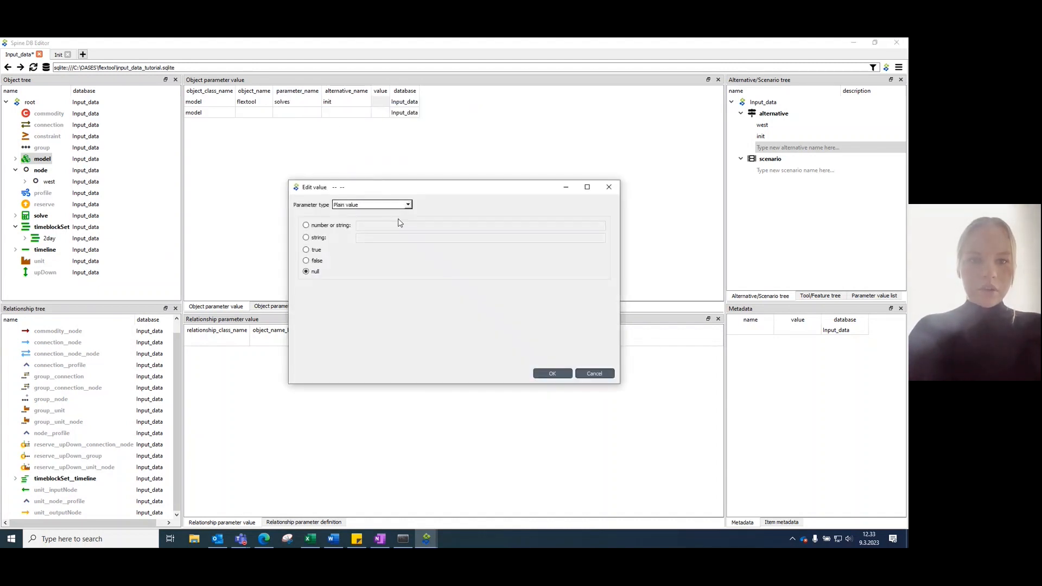
pyautogui.click(407, 204)
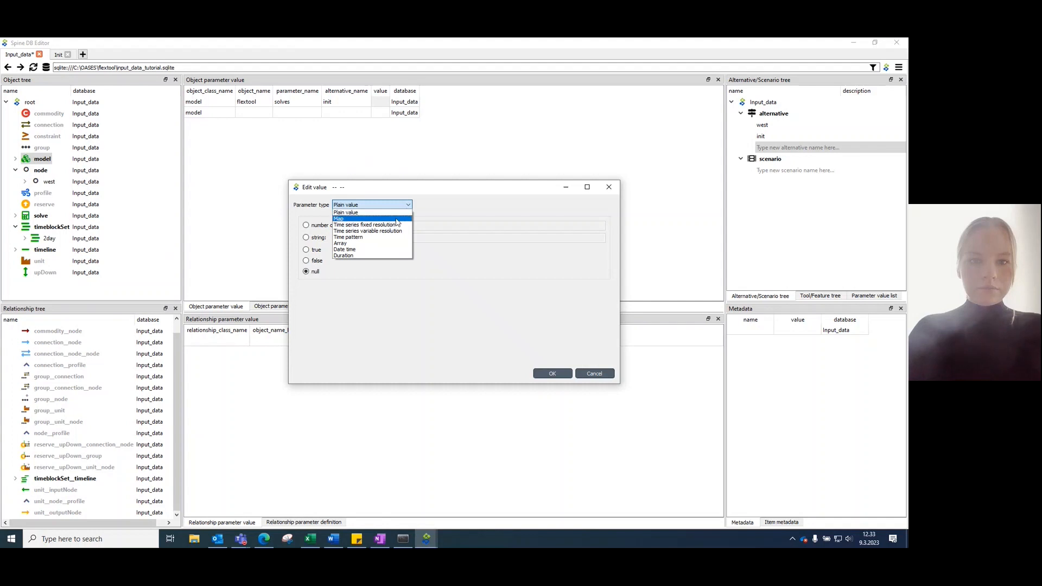
pyautogui.click(374, 245)
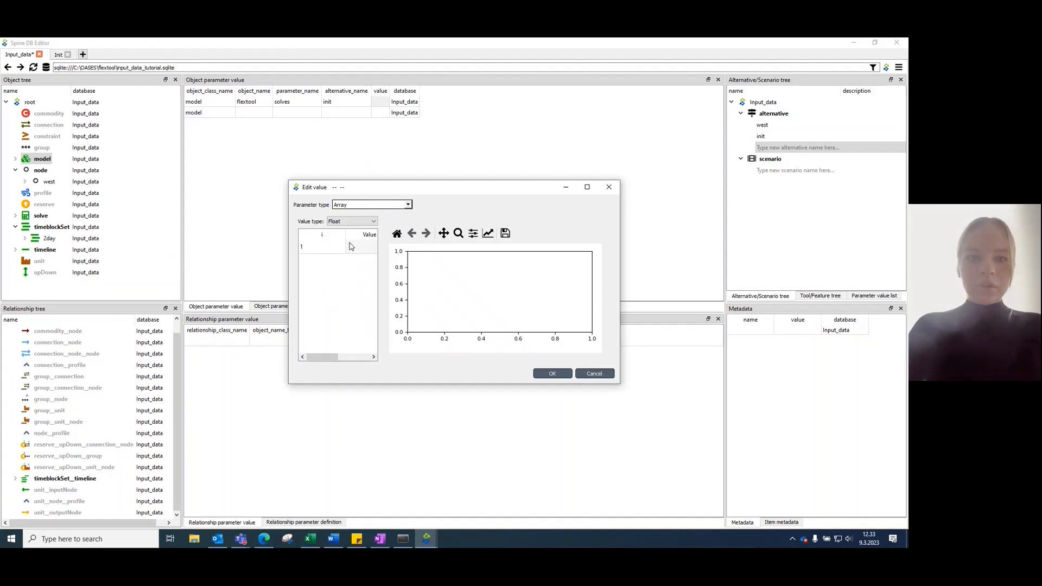
pyautogui.click(359, 222)
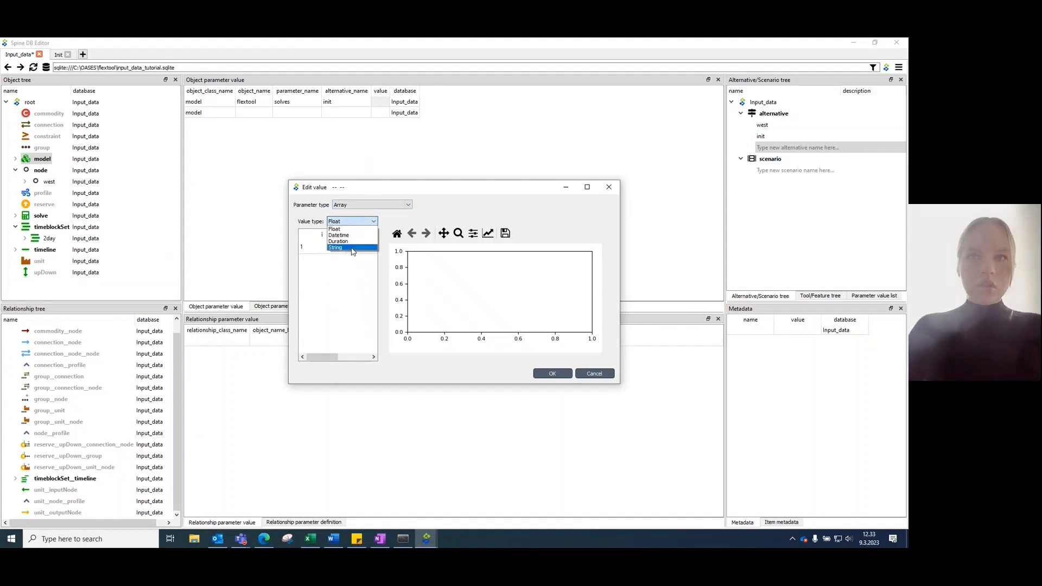
pyautogui.click(352, 248)
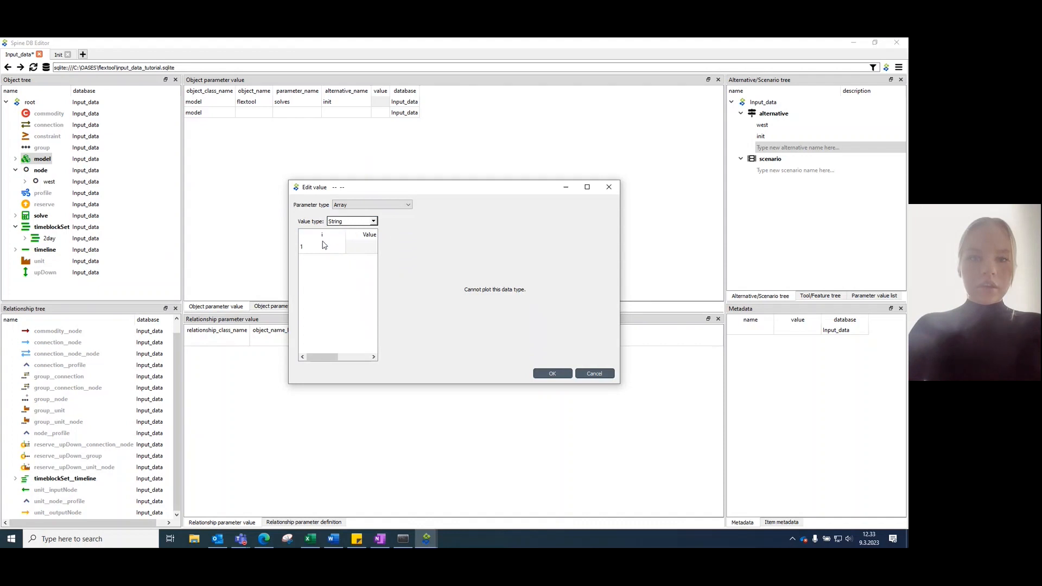
pyautogui.click(374, 247)
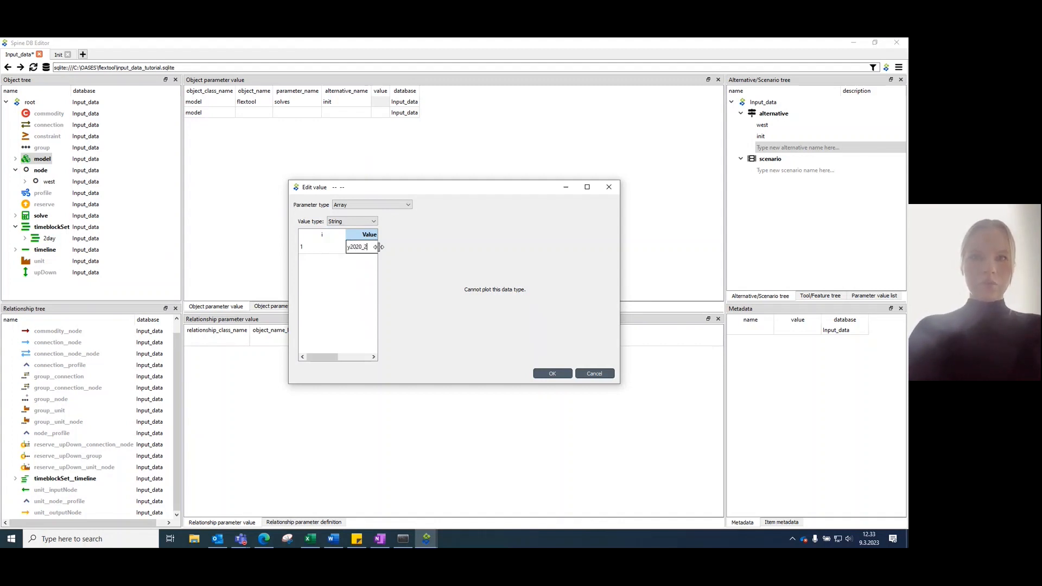
pyautogui.write('y2020_2day')
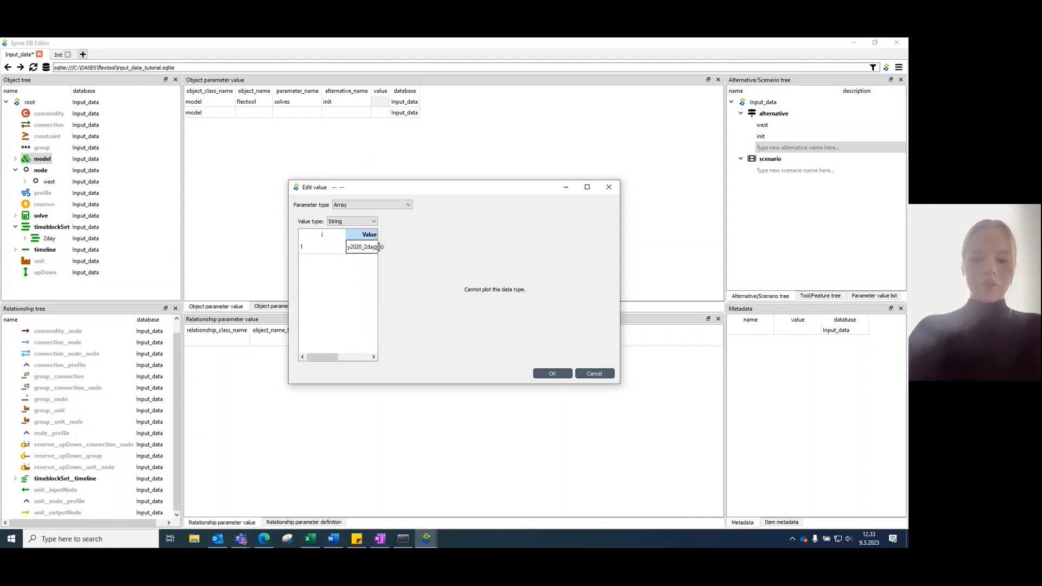
pyautogui.write('_do')
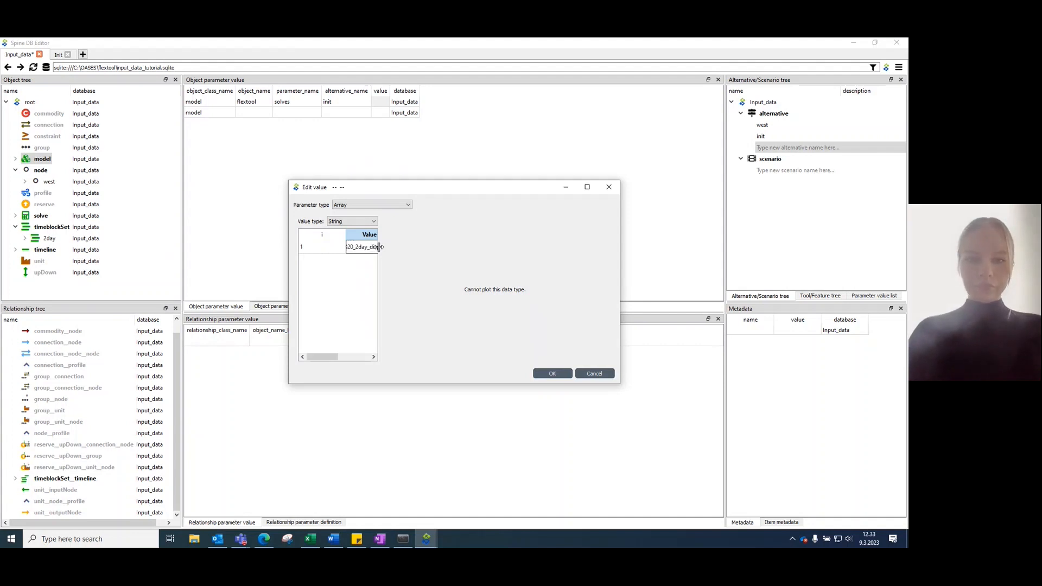
pyautogui.click(552, 373)
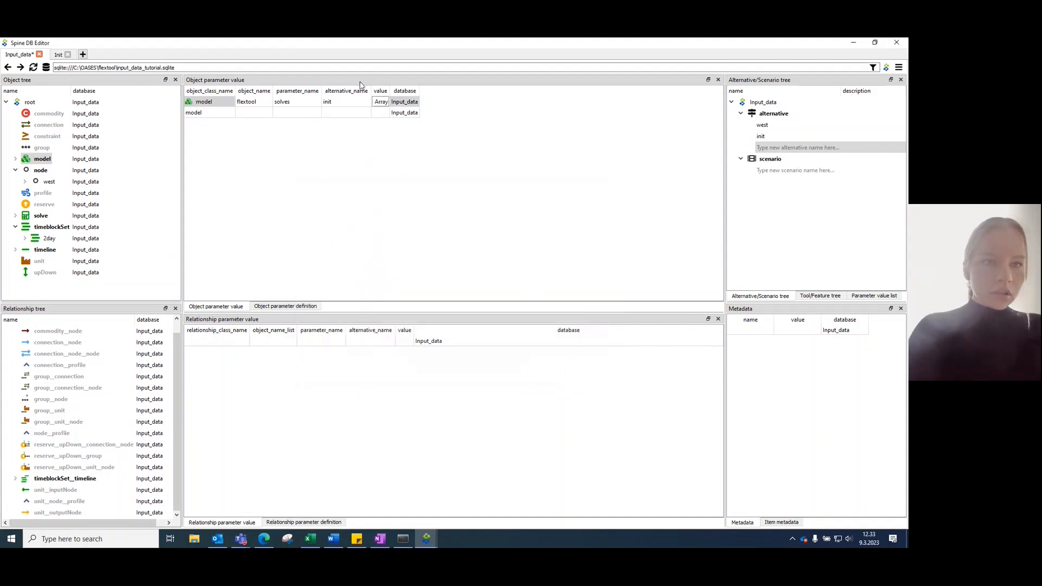
# Step: Filter the object parameter values to the init alternative for the whole object tree and review them
pyautogui.doubleClick(782, 136)
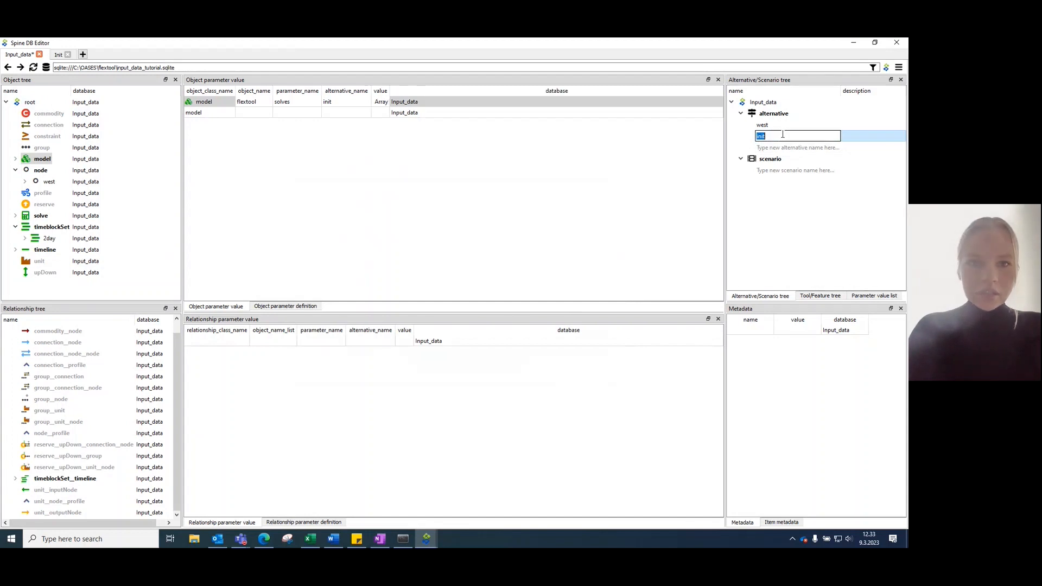
pyautogui.click(733, 206)
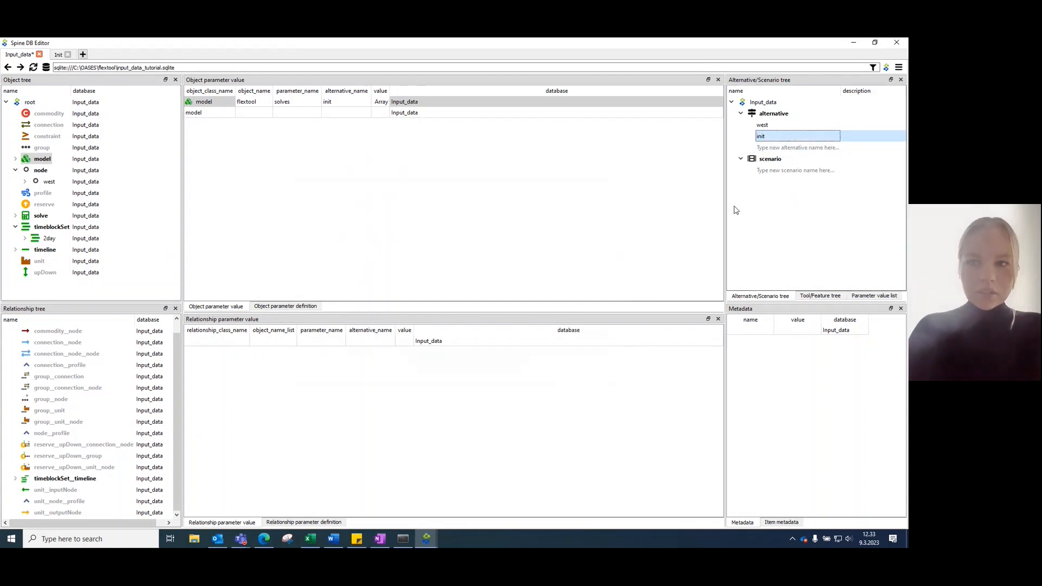
pyautogui.click(796, 138)
pyautogui.click(30, 102)
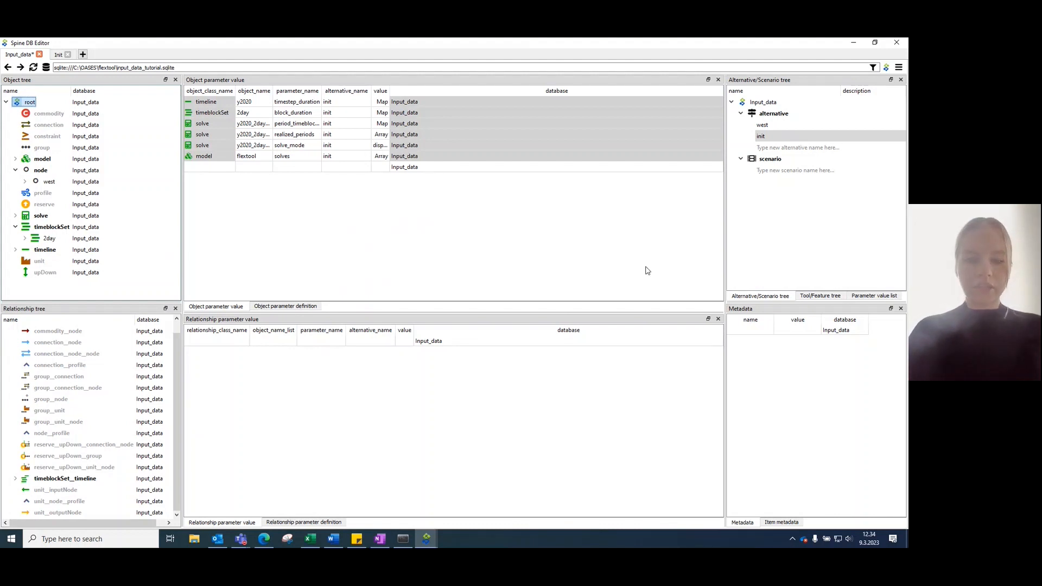
# Step: Commit the Input_data changes with the message "init added"
pyautogui.hotkey('ctrl', 'Return')
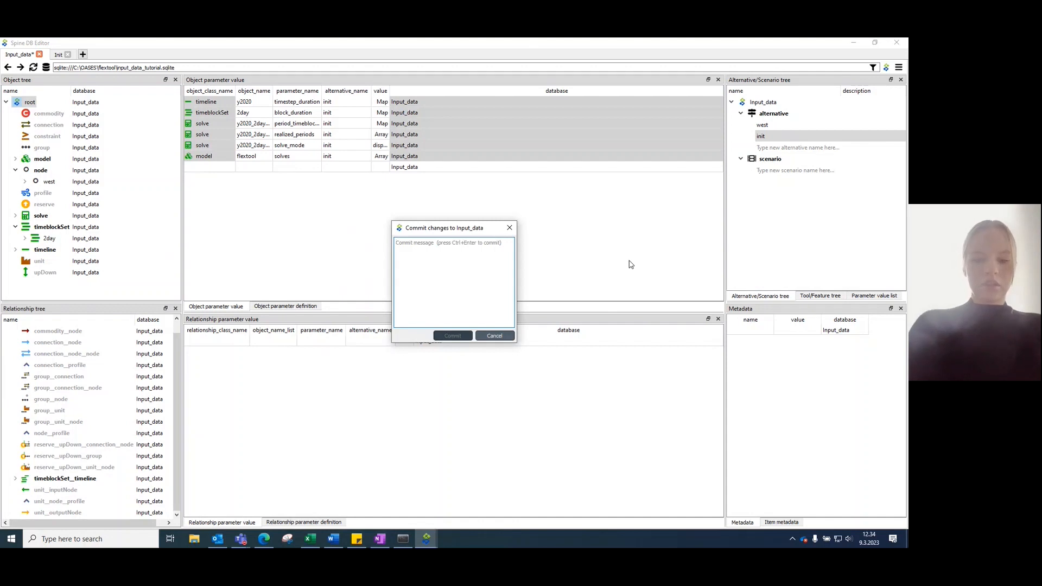
pyautogui.write('init added')
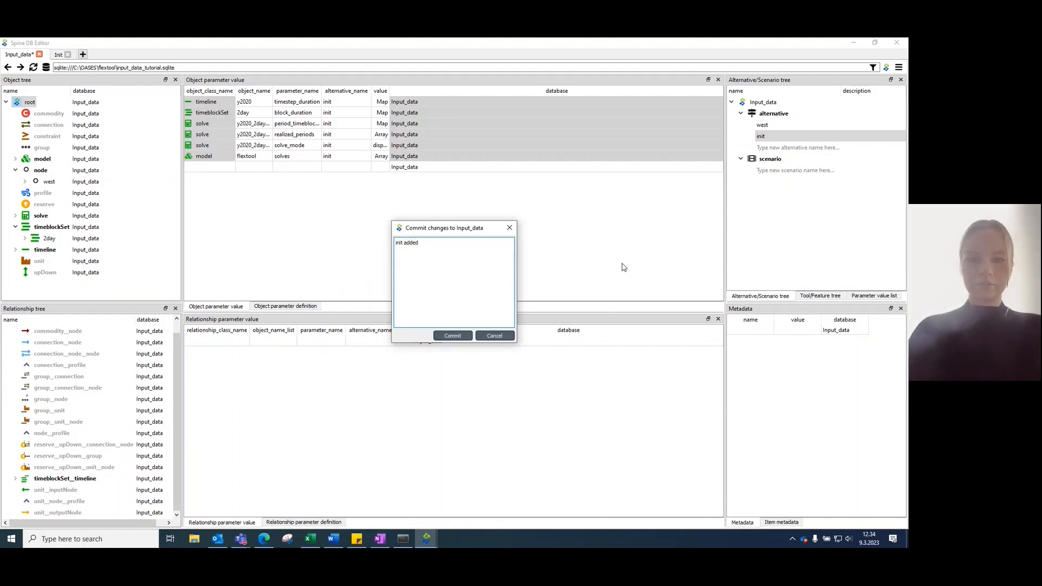
pyautogui.click(459, 336)
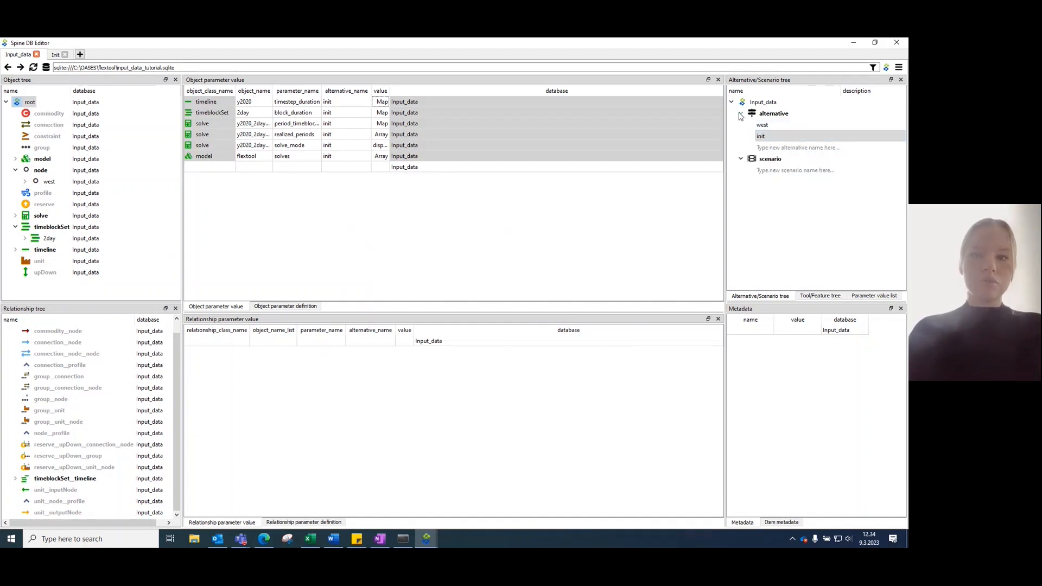
# Step: Add a new scenario named base to the Input_data database
pyautogui.doubleClick(779, 171)
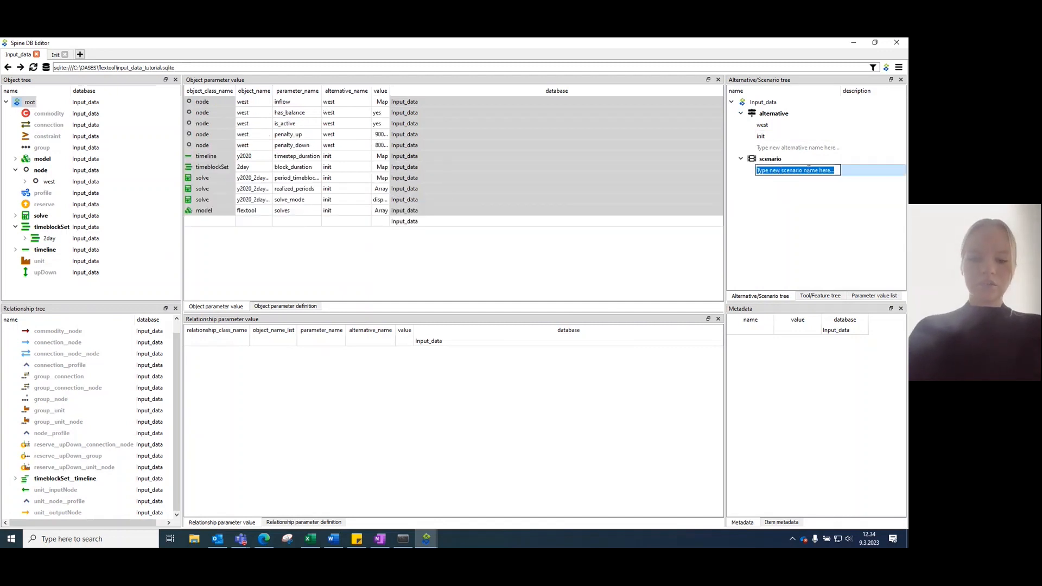
pyautogui.write('base')
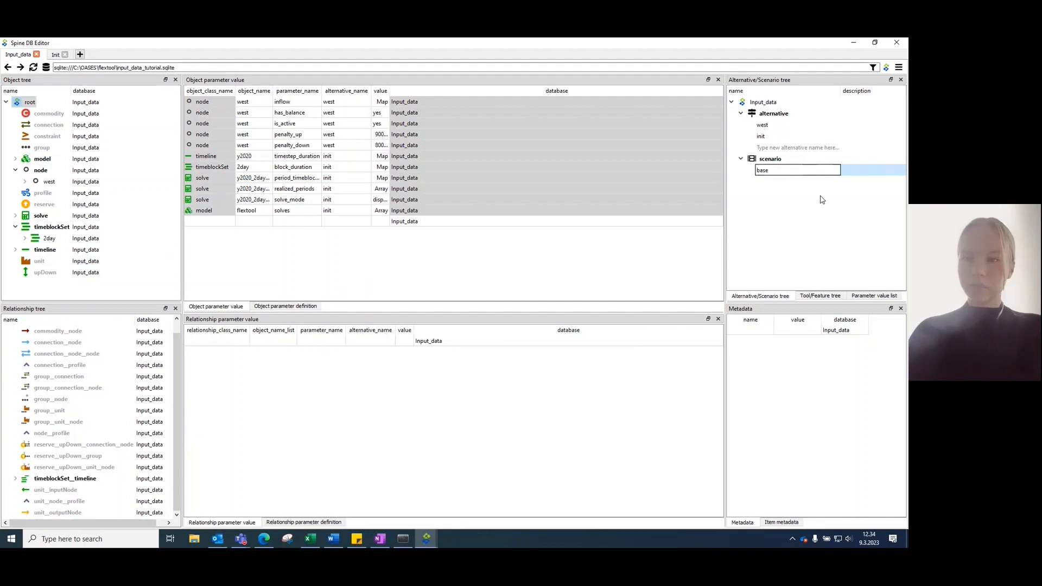
pyautogui.press('Return')
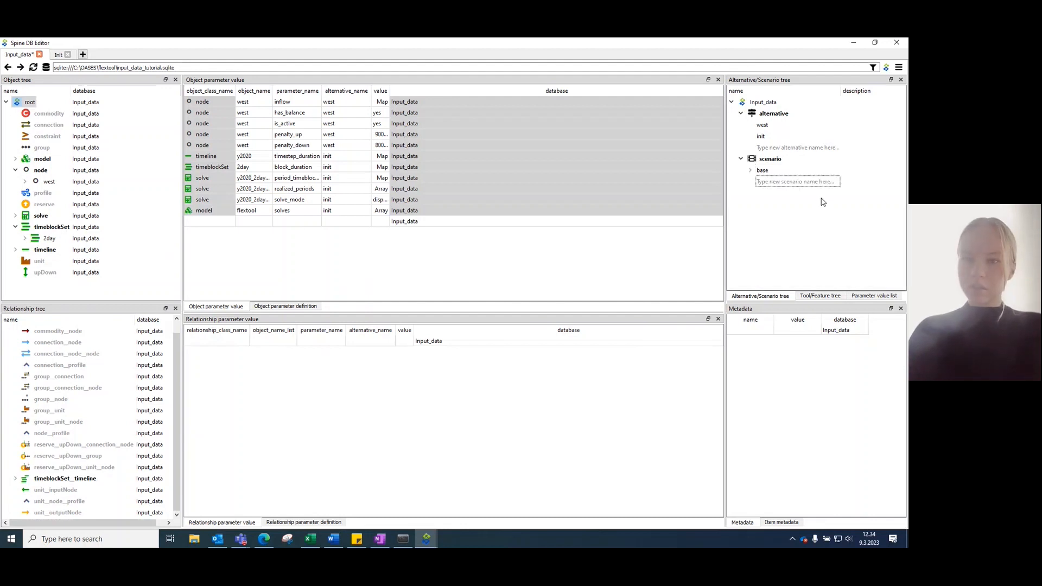
# Step: Add the alternatives west and init, in that order, to the base scenario
pyautogui.click(752, 171)
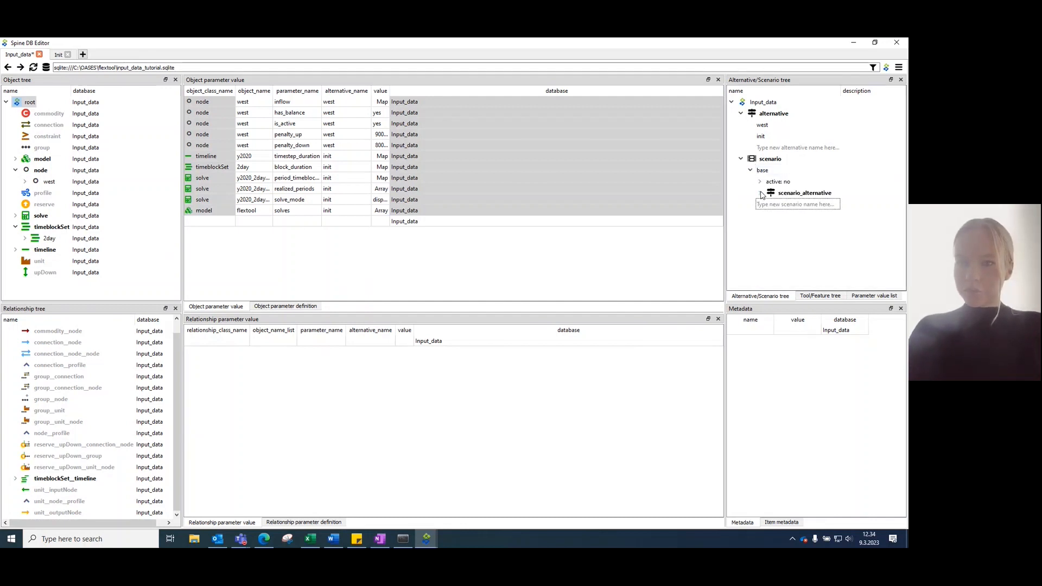
pyautogui.click(760, 193)
pyautogui.doubleClick(813, 205)
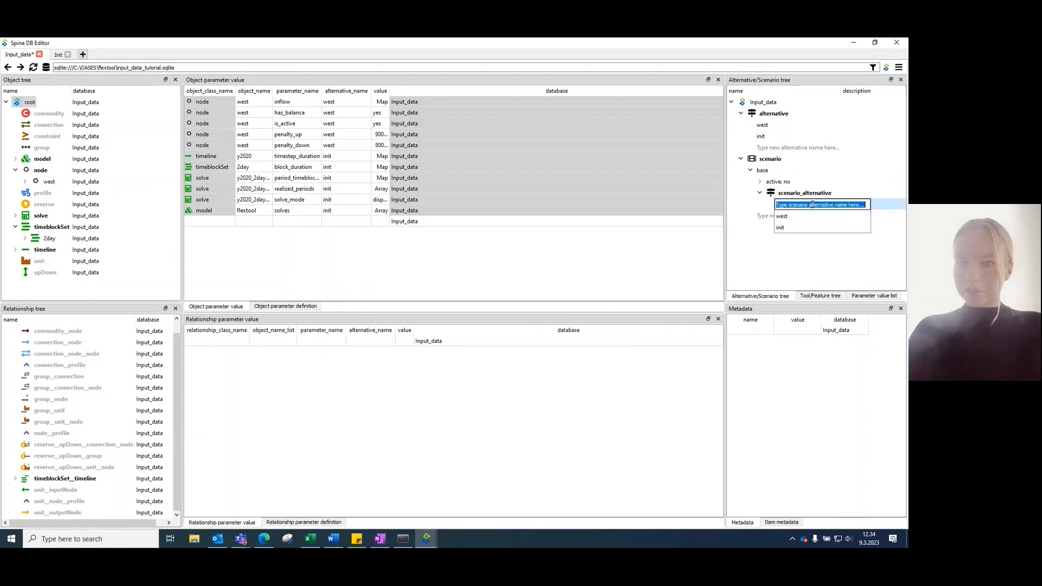
pyautogui.click(782, 216)
pyautogui.doubleClick(788, 216)
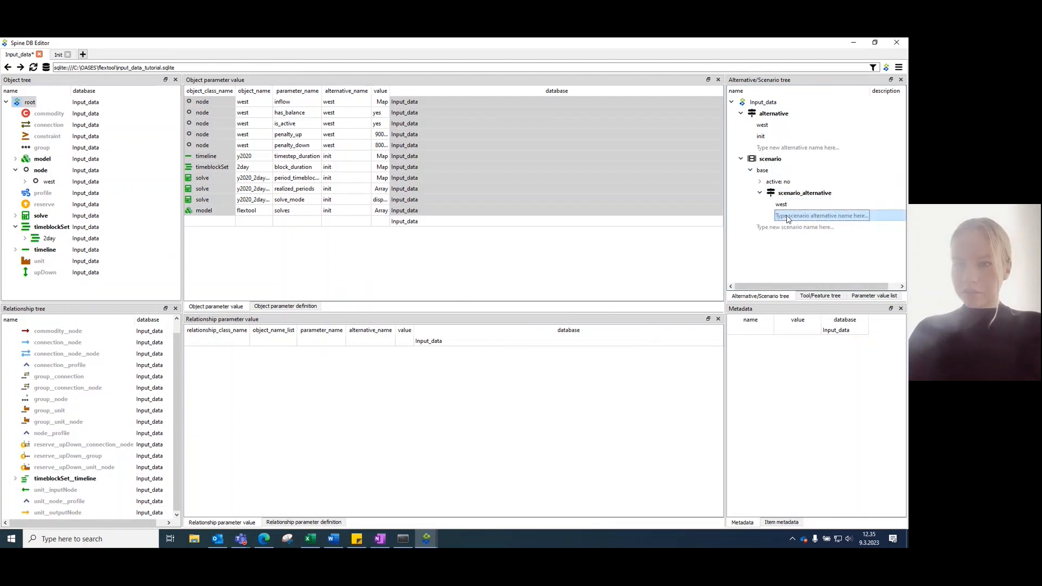
pyautogui.click(781, 227)
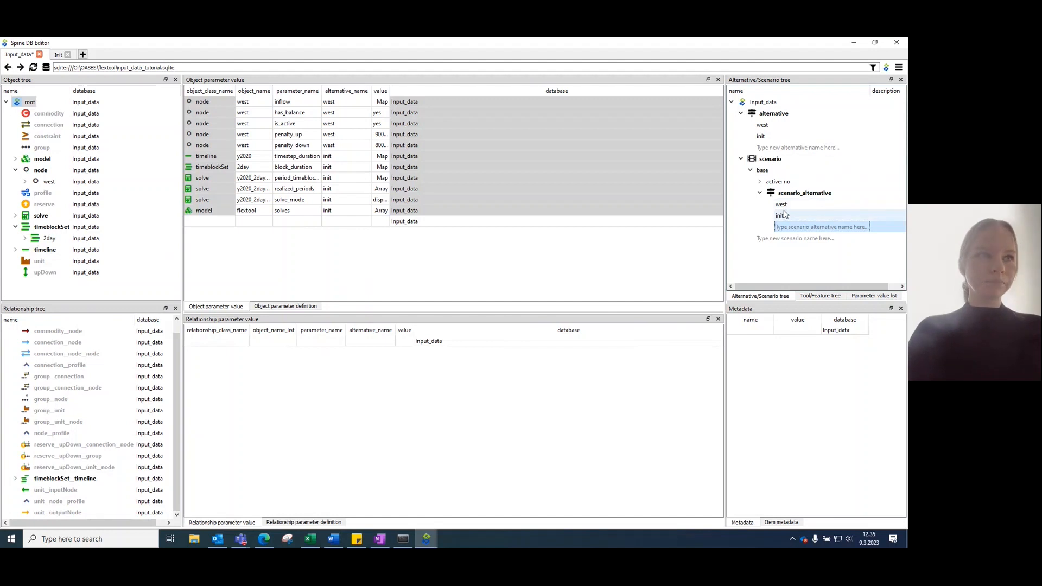
# Step: Commit the new scenario to Input_data with the message "first scenario"
pyautogui.click(545, 276)
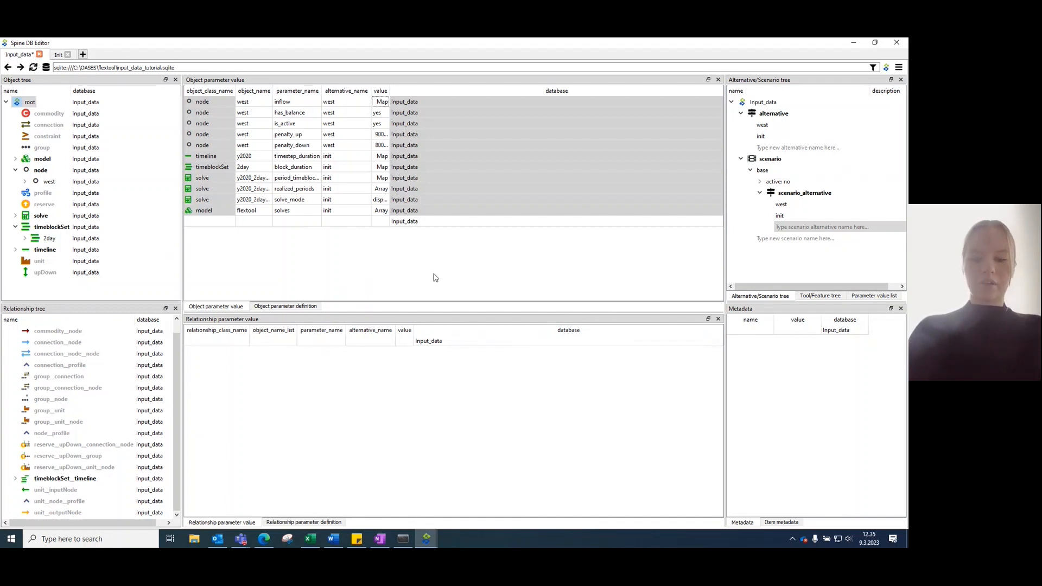
pyautogui.hotkey('ctrl', 'Return')
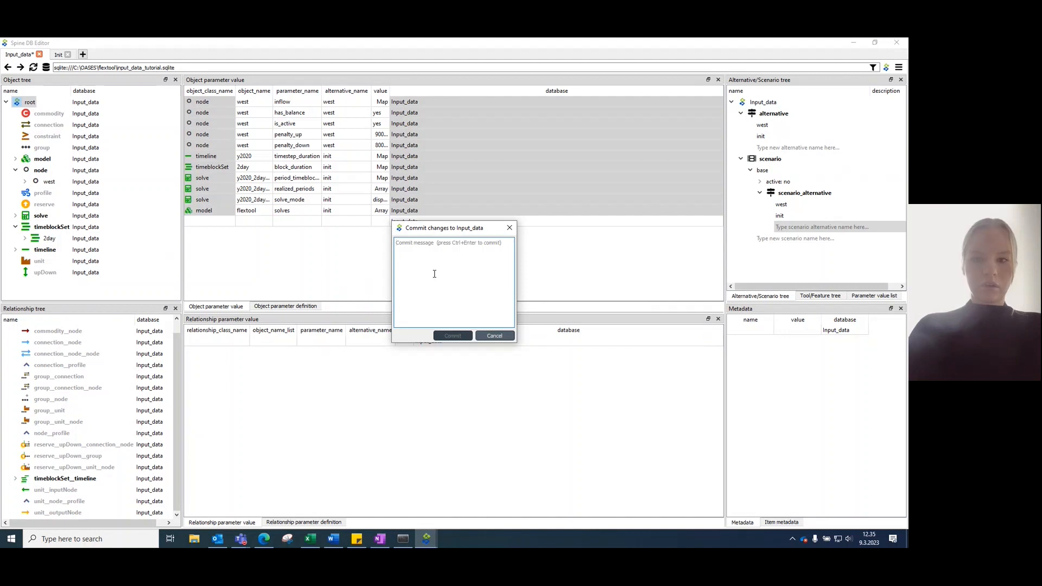
pyautogui.write('first scenario')
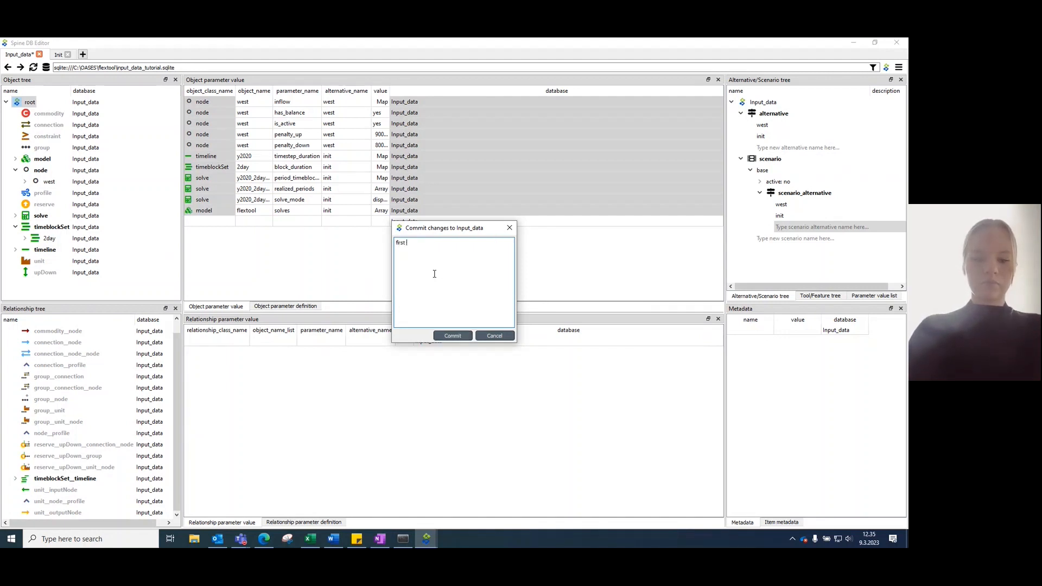
pyautogui.click(453, 336)
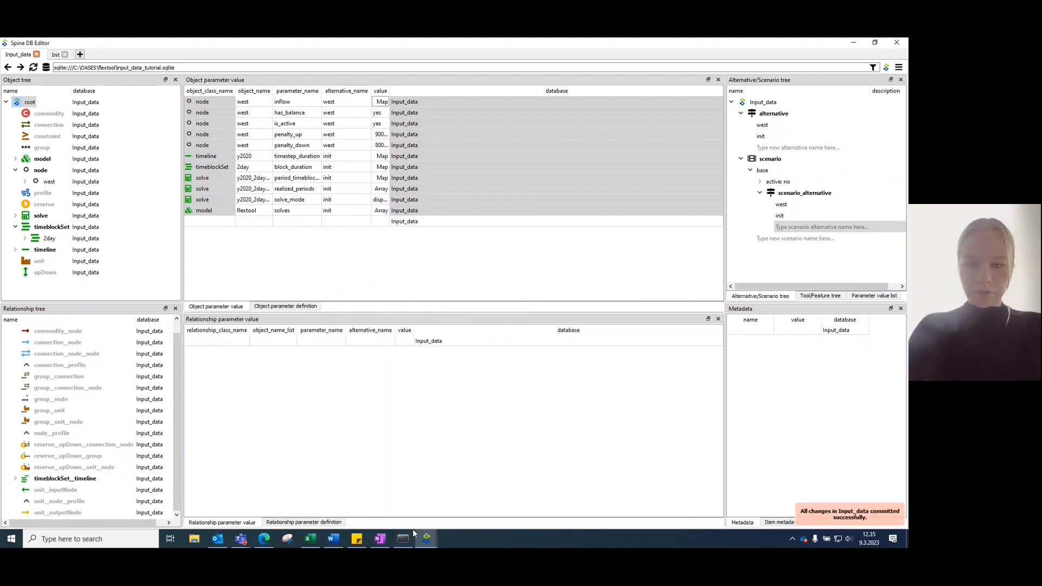
# Step: Switch to the flextool project in Spine Toolbox and execute only the Export_to_CSV, FlexTool3 and Import_results items
pyautogui.moveTo(426, 541)
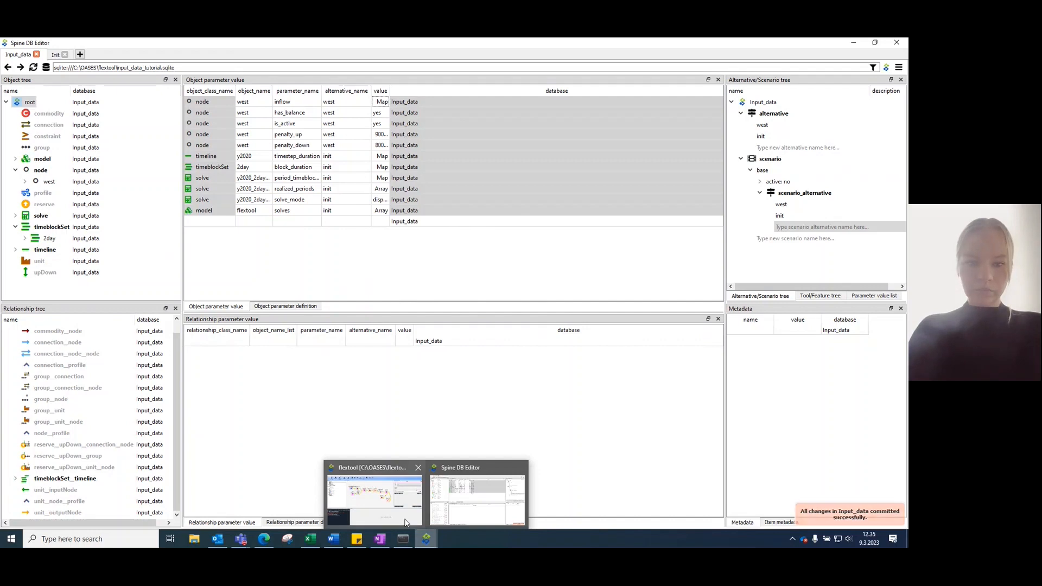
pyautogui.click(405, 523)
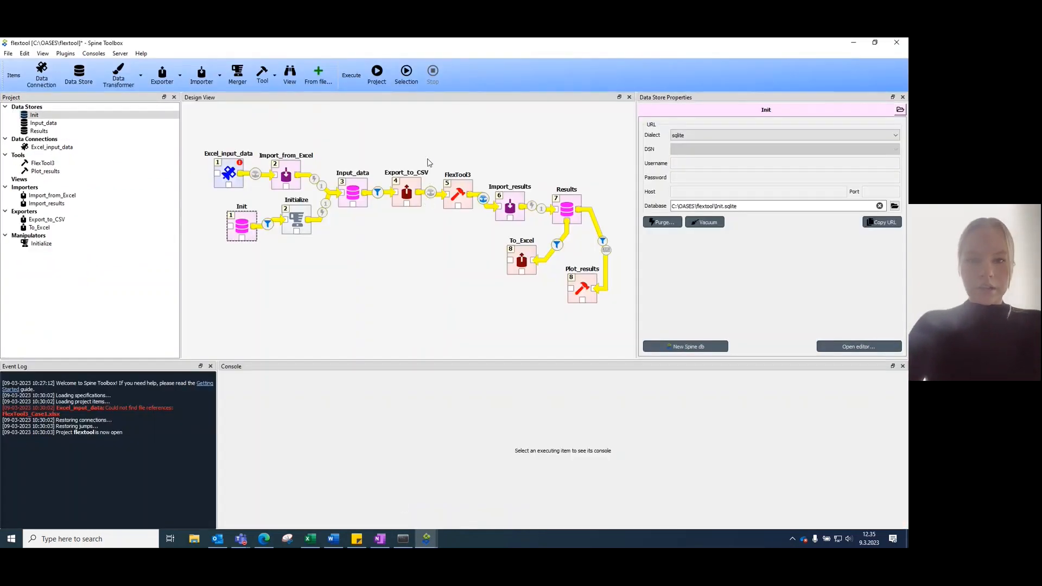
pyautogui.click(407, 191)
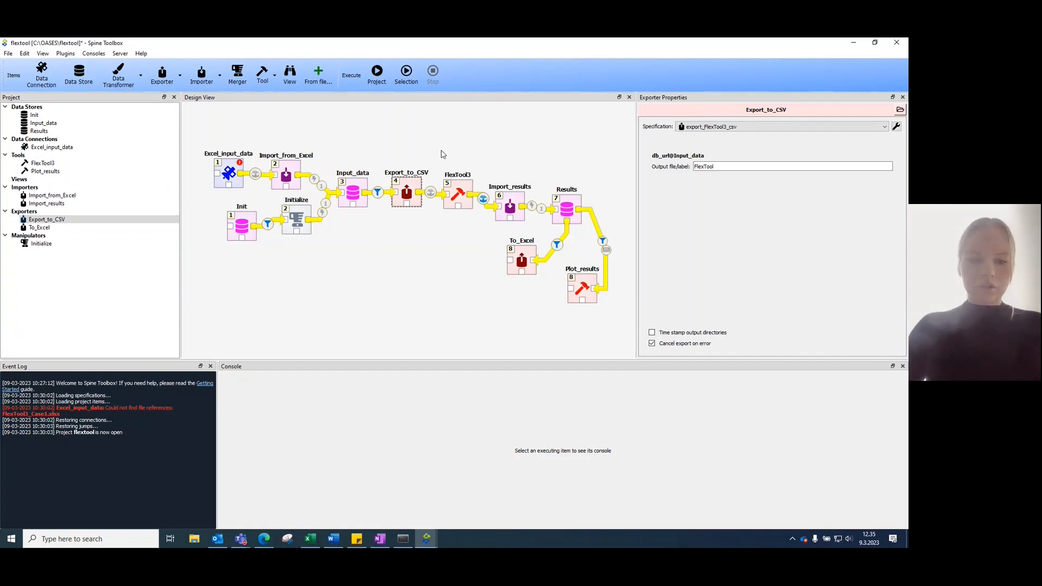
pyautogui.click(431, 258)
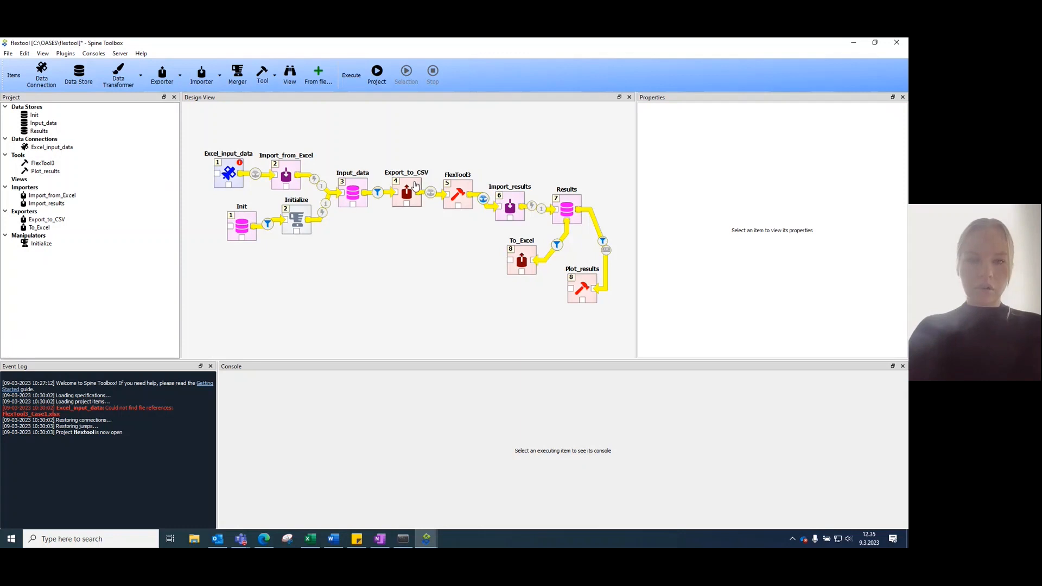
pyautogui.click(411, 190)
pyautogui.keyDown('ctrl'); pyautogui.click(460, 185); pyautogui.keyUp('ctrl')
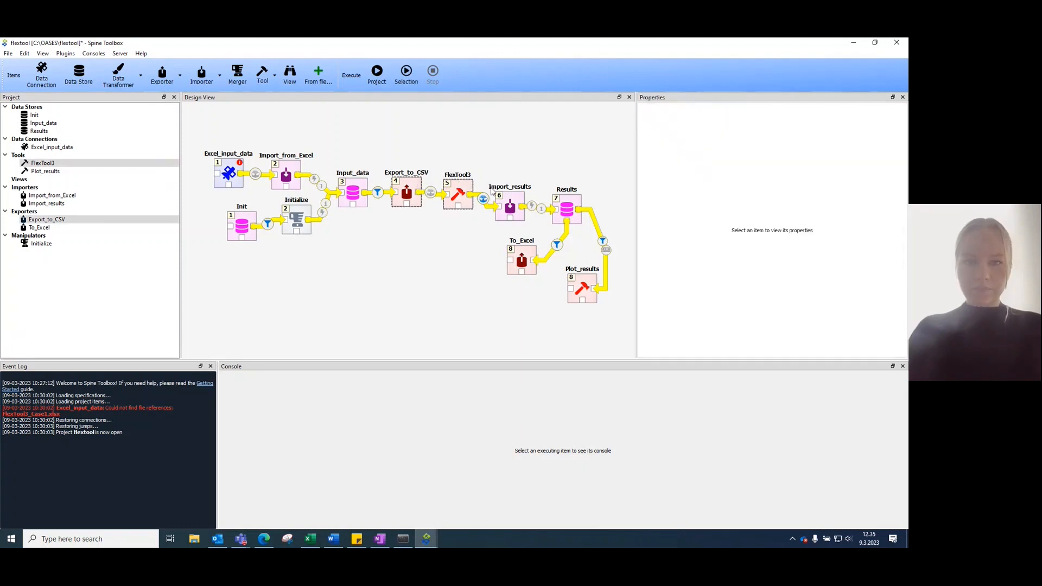
pyautogui.keyDown('ctrl'); pyautogui.click(512, 201); pyautogui.keyUp('ctrl')
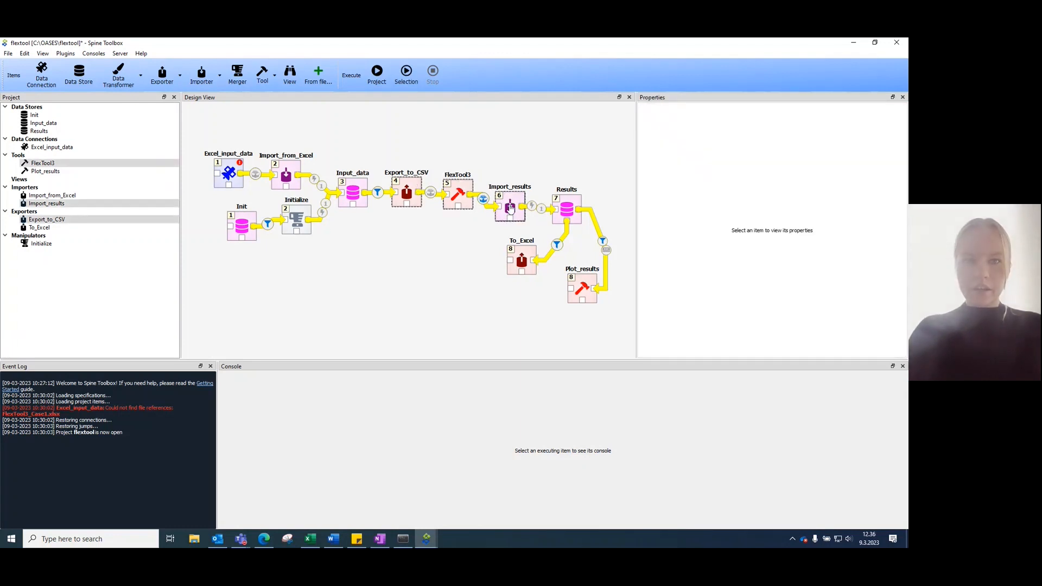
pyautogui.click(410, 79)
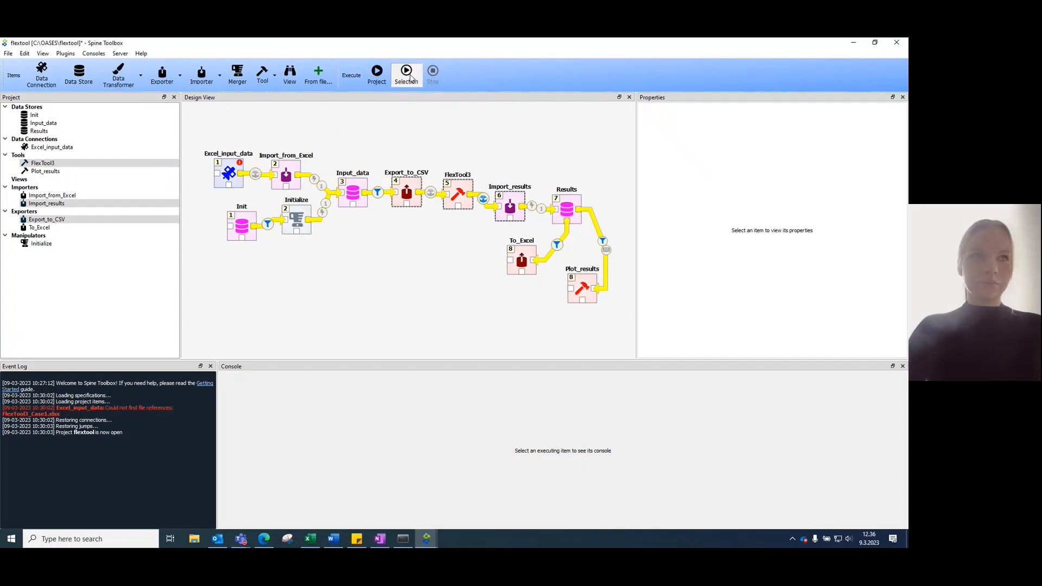
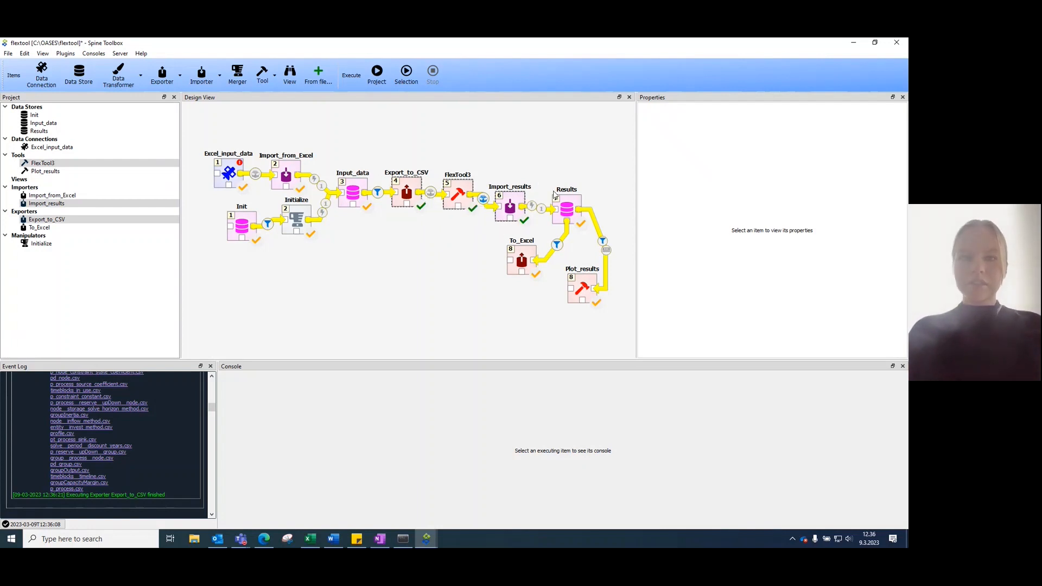
# Step: Open the Results database from the workflow and show only the parameter values of the base scenario's alternatives
pyautogui.doubleClick(572, 206)
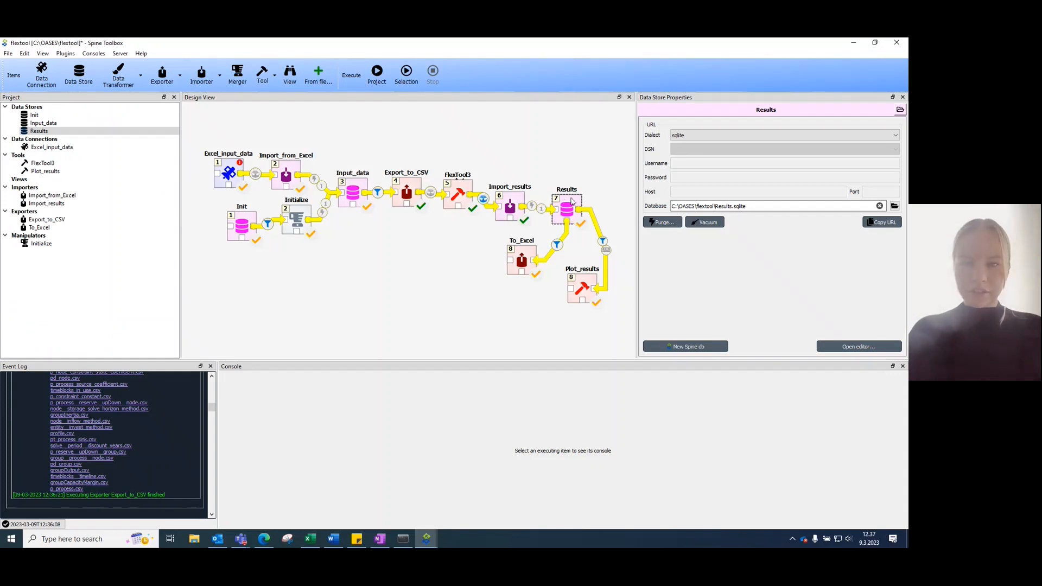
pyautogui.click(579, 155)
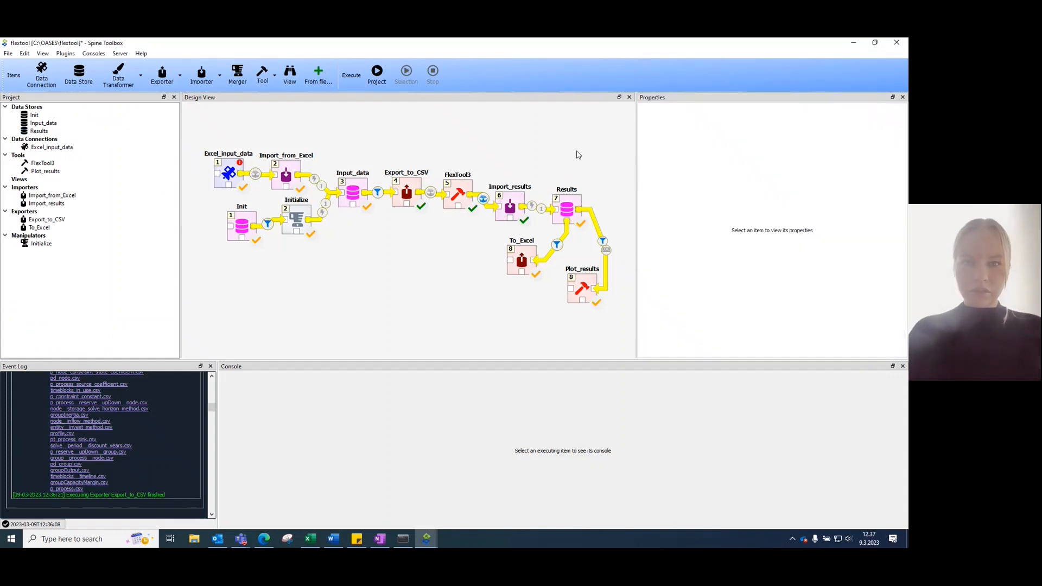
pyautogui.doubleClick(567, 207)
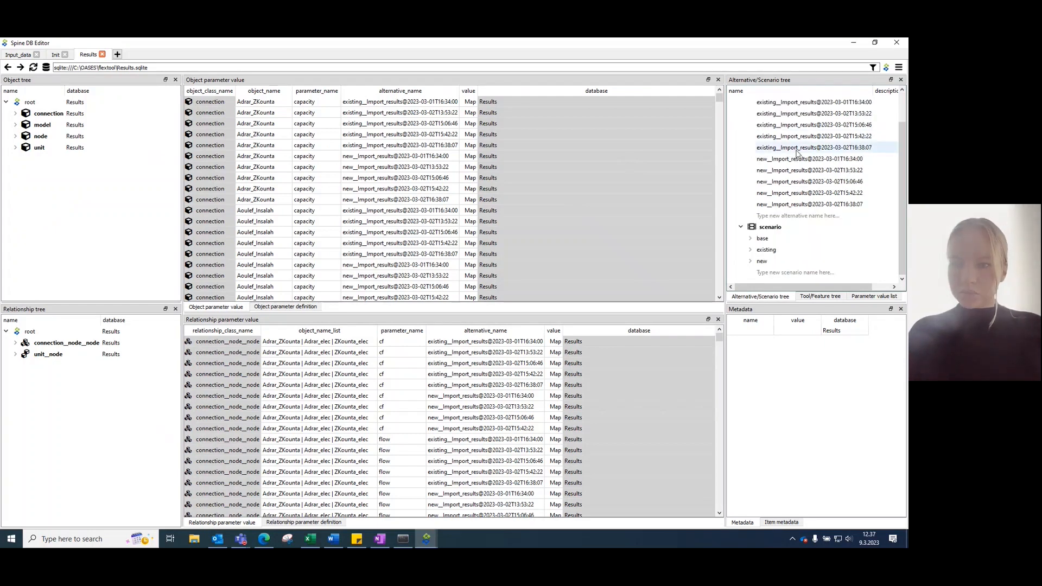
pyautogui.scroll(-1, 787, 163)
pyautogui.click(762, 240)
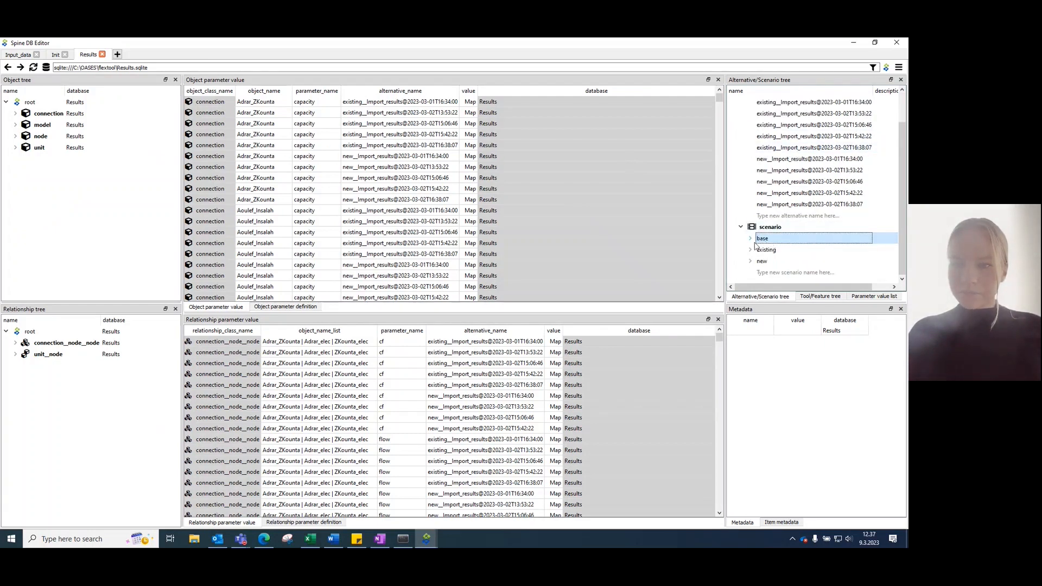
pyautogui.doubleClick(771, 240)
pyautogui.click(750, 239)
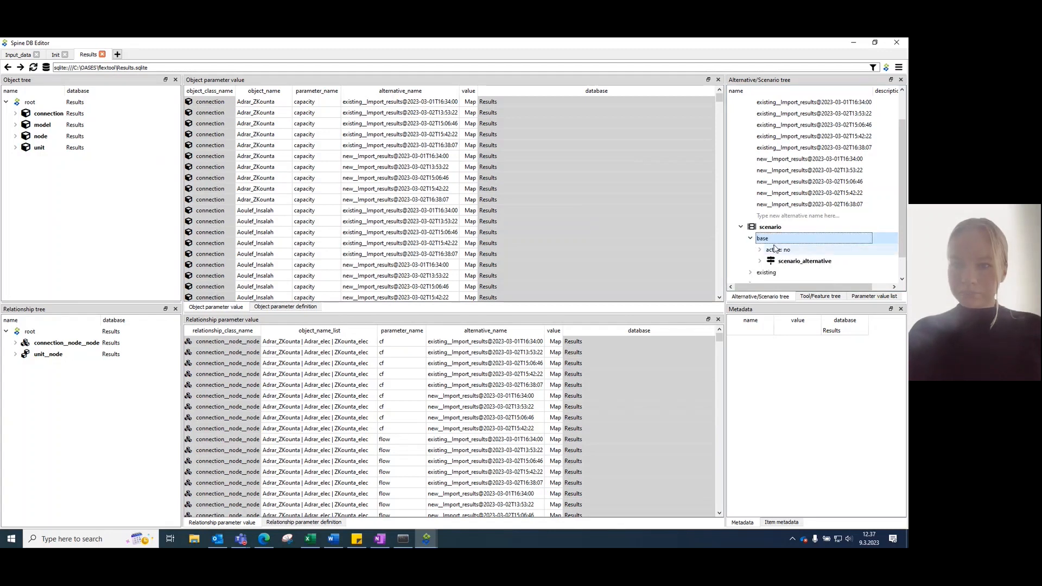
pyautogui.click(797, 261)
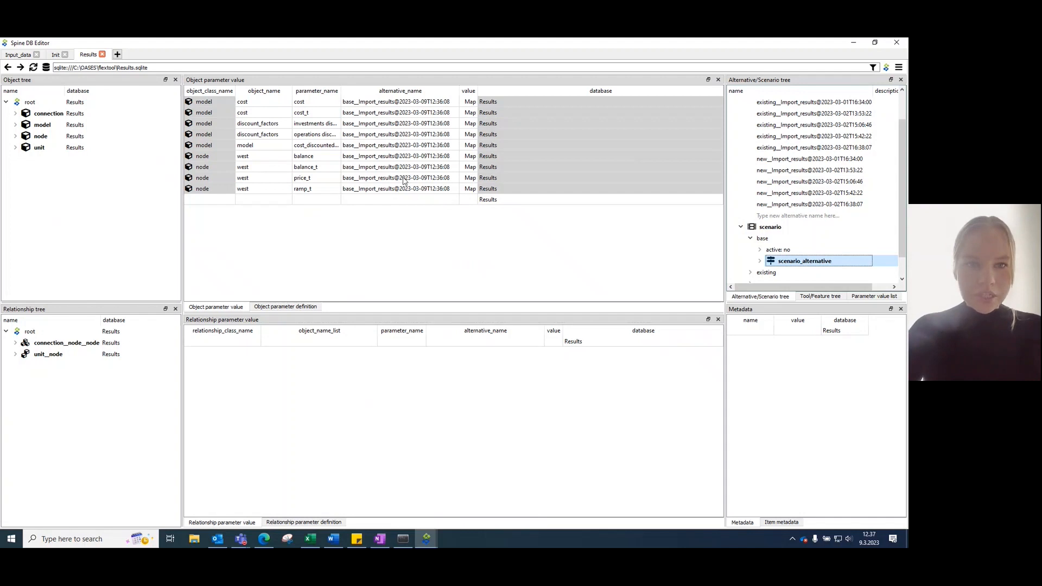
# Step: Examine the price_t map of node west in the base results through its last time step, then close it
pyautogui.rightClick(469, 179)
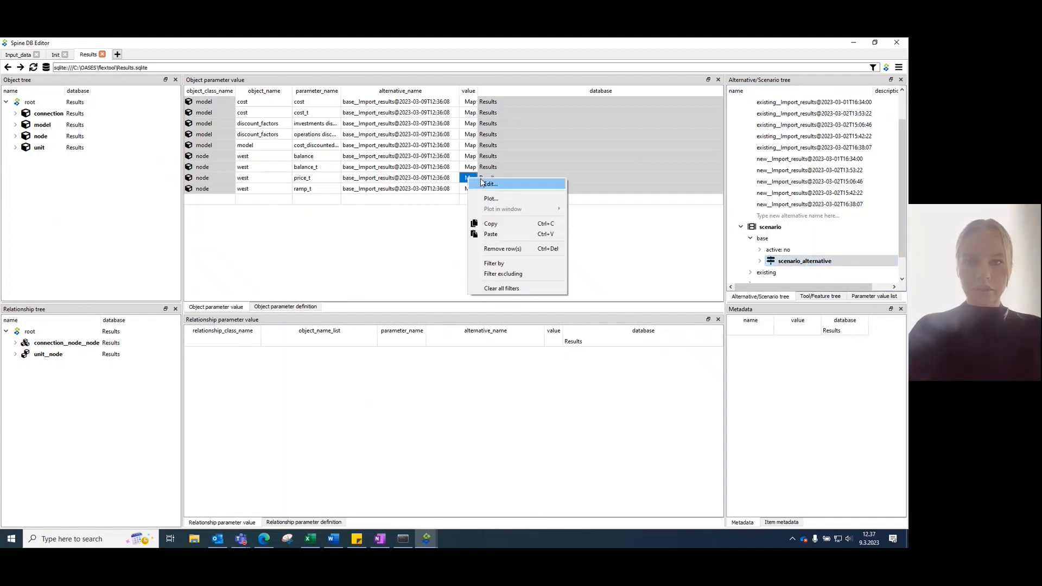
pyautogui.click(523, 185)
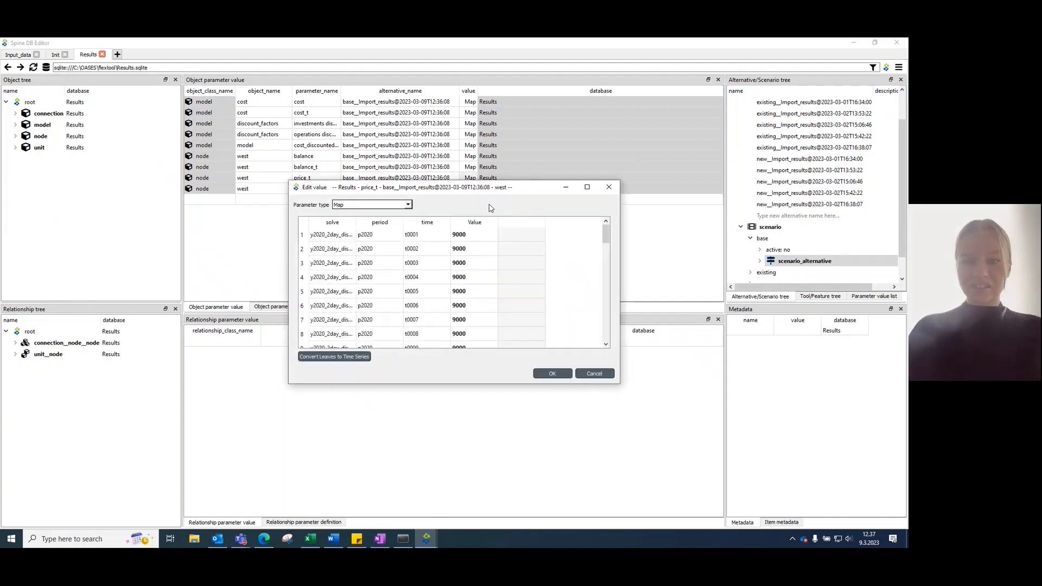
pyautogui.moveTo(610, 238)
pyautogui.mouseDown()
pyautogui.moveTo(606, 337)
pyautogui.moveTo(609, 233)
pyautogui.mouseUp()
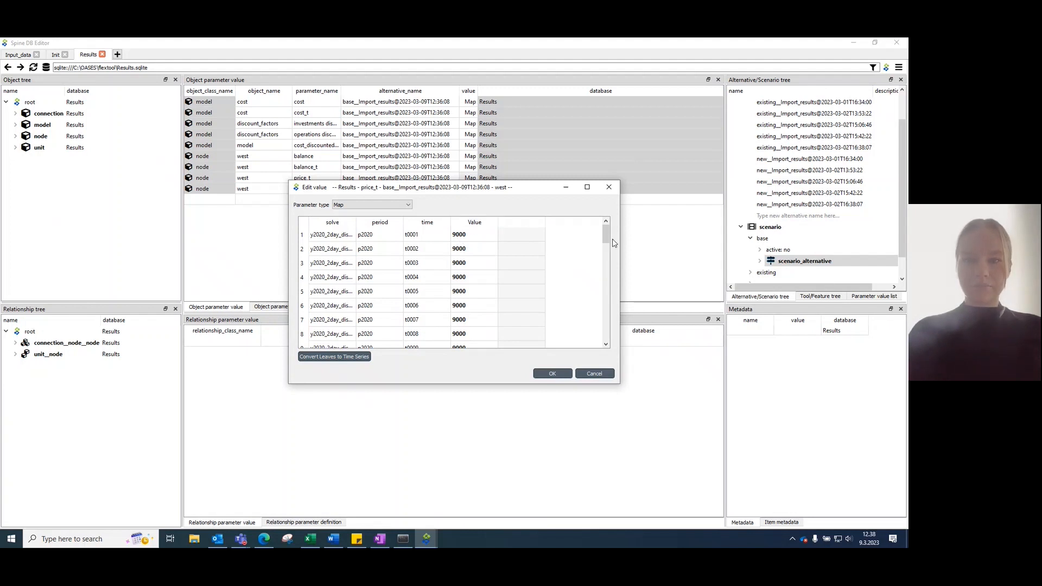
pyautogui.moveTo(606, 241); pyautogui.dragTo(605, 342)
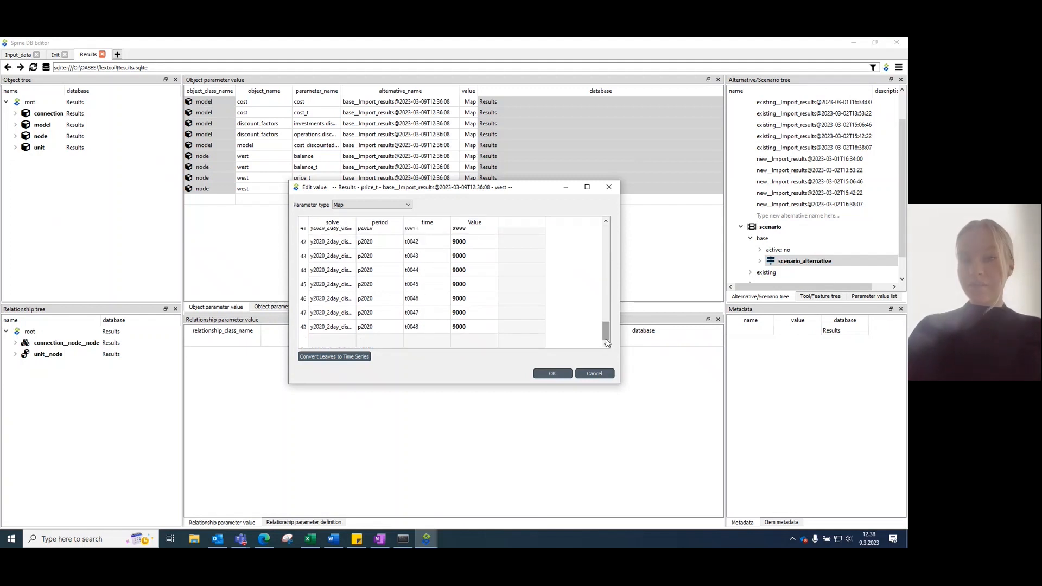
pyautogui.click(561, 379)
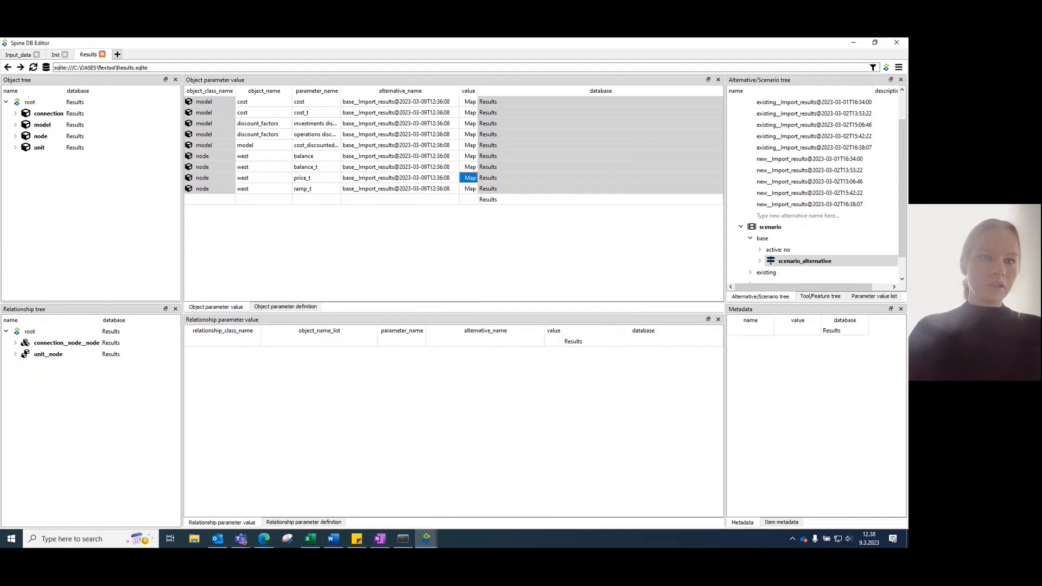
# Step: Return to the Input_data database and add a new alternative named coal
pyautogui.click(20, 57)
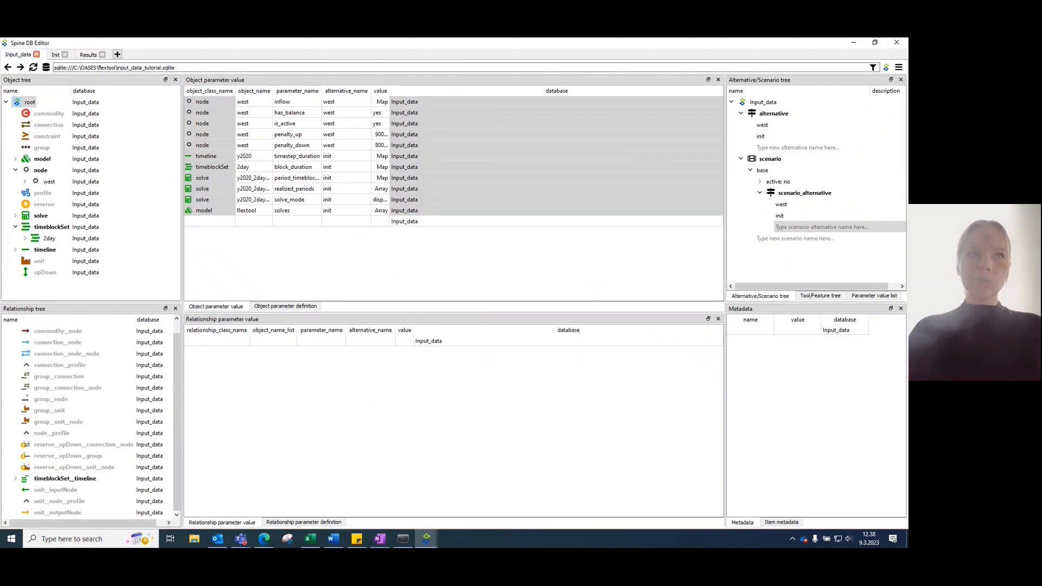
pyautogui.hotkey('alt', 'Tab')
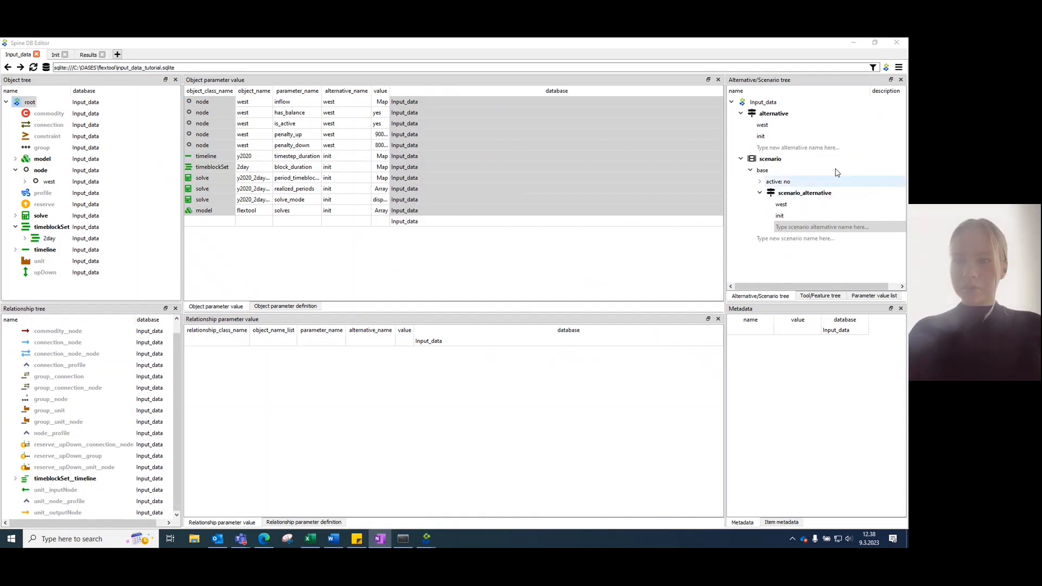
pyautogui.doubleClick(813, 150)
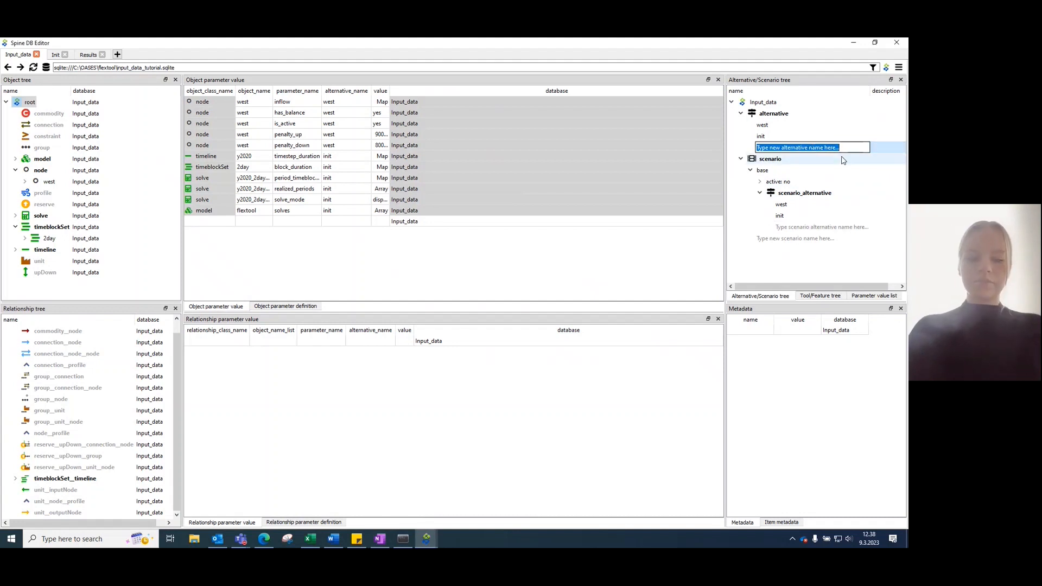
pyautogui.write('coal')
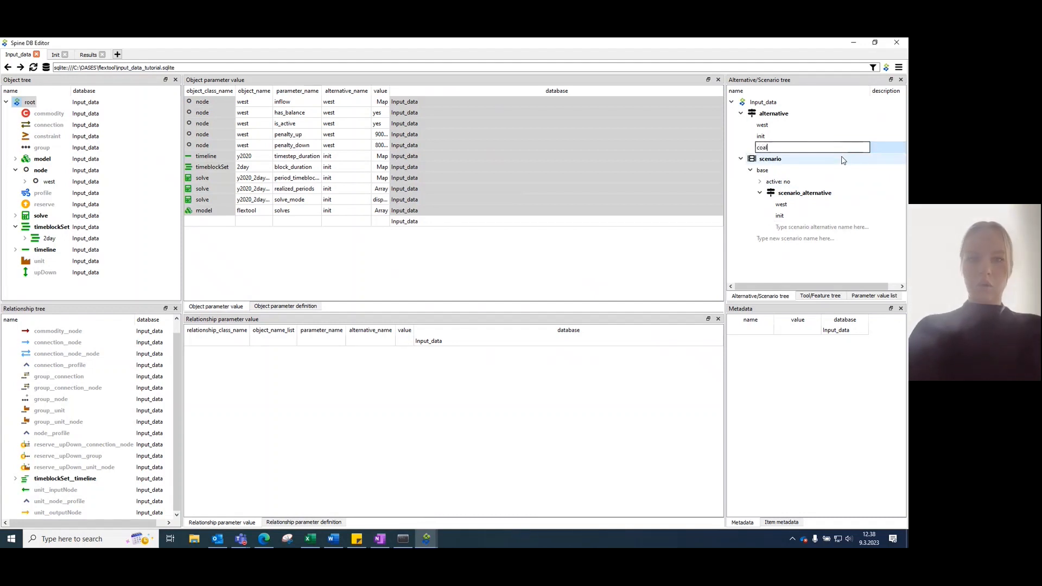
pyautogui.click(422, 273)
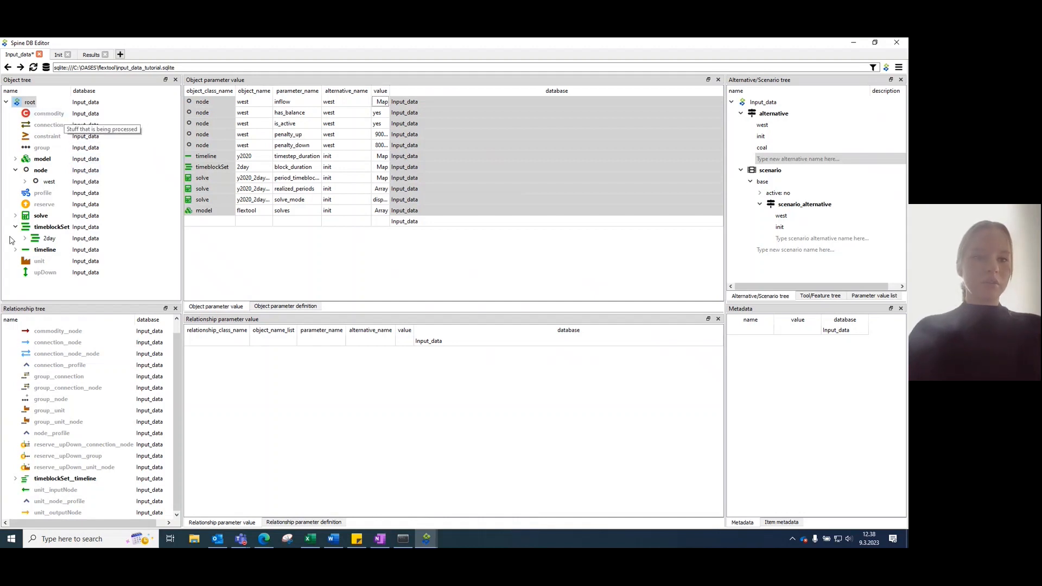
# Step: Add an object named coal_plant to the unit class in Input_data
pyautogui.click(37, 261)
pyautogui.rightClick(35, 263)
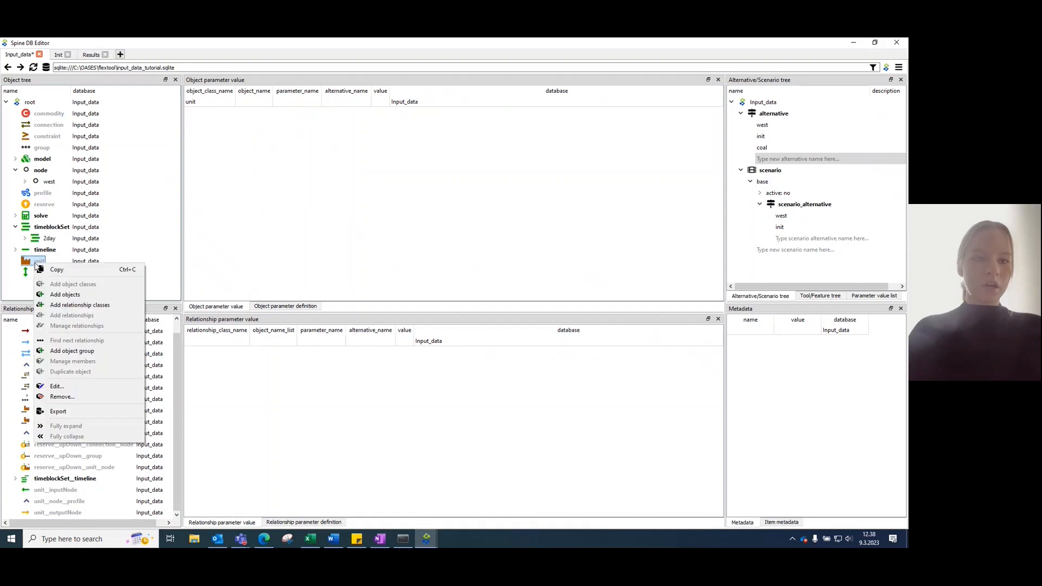
pyautogui.click(65, 294)
pyautogui.click(415, 247)
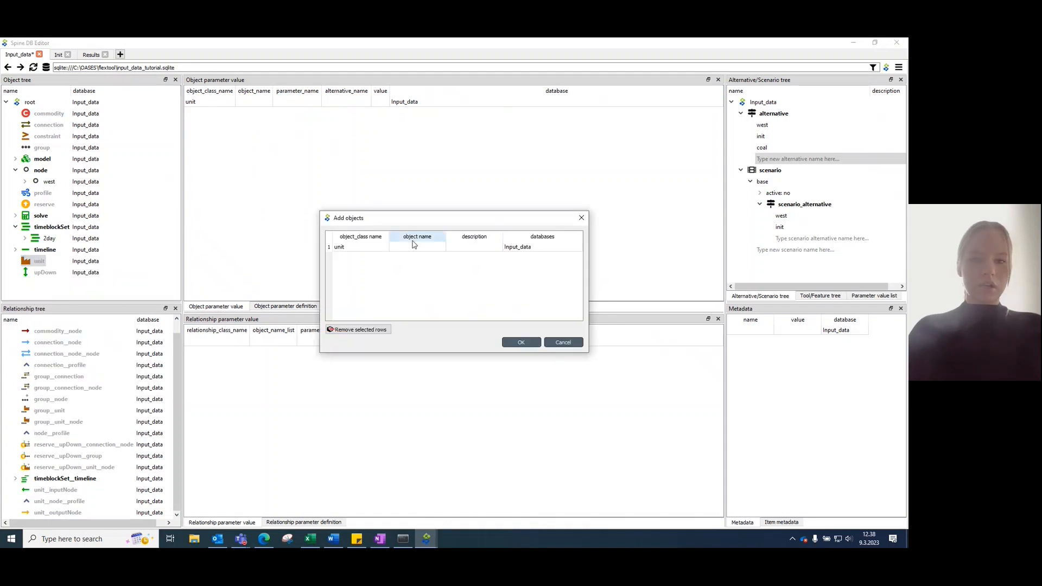
pyautogui.click(415, 247)
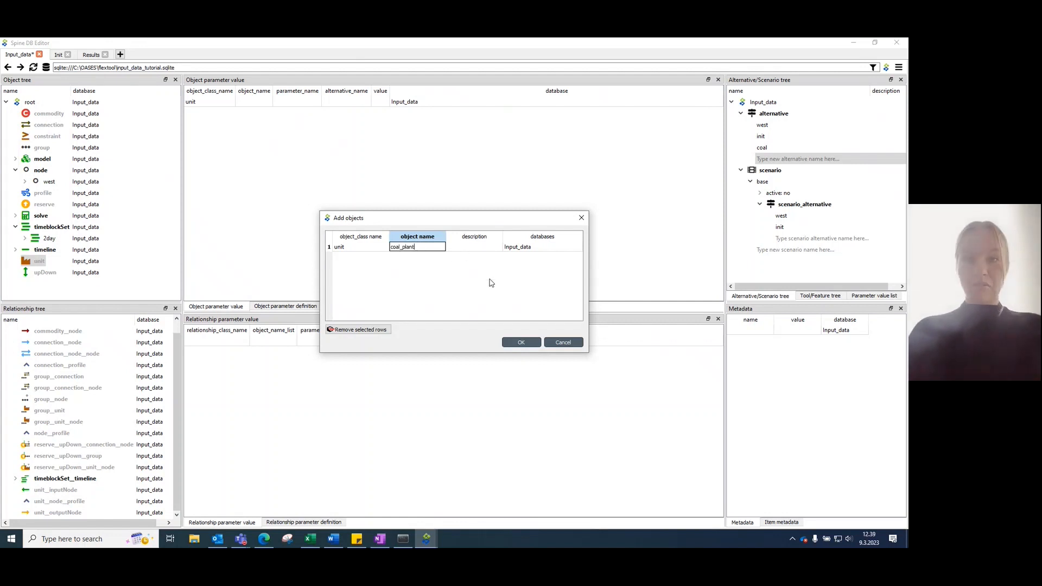
pyautogui.click(521, 342)
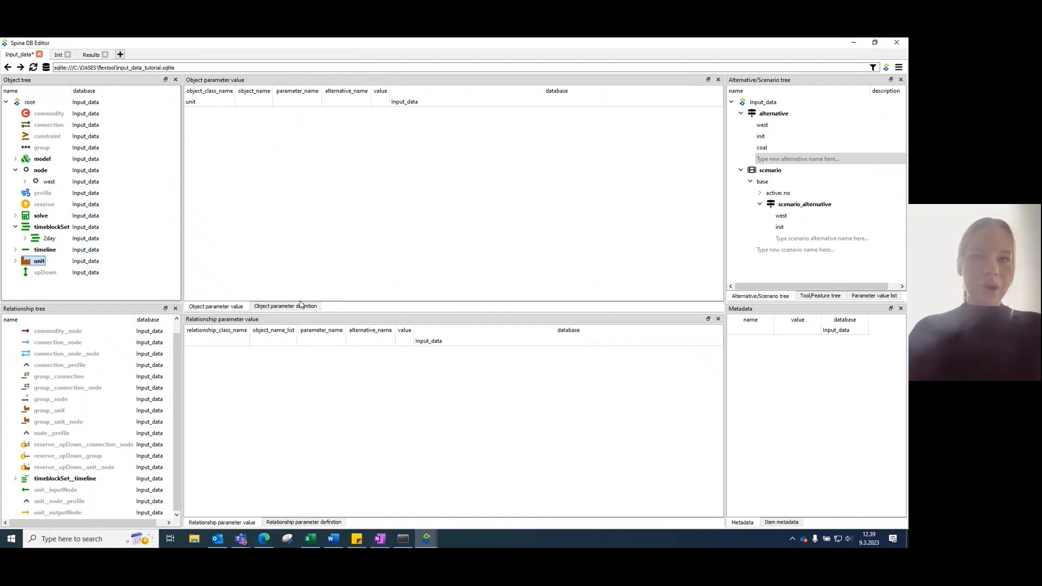
# Step: Set the is_active parameter of coal_plant to yes in the coal alternative
pyautogui.doubleClick(253, 102)
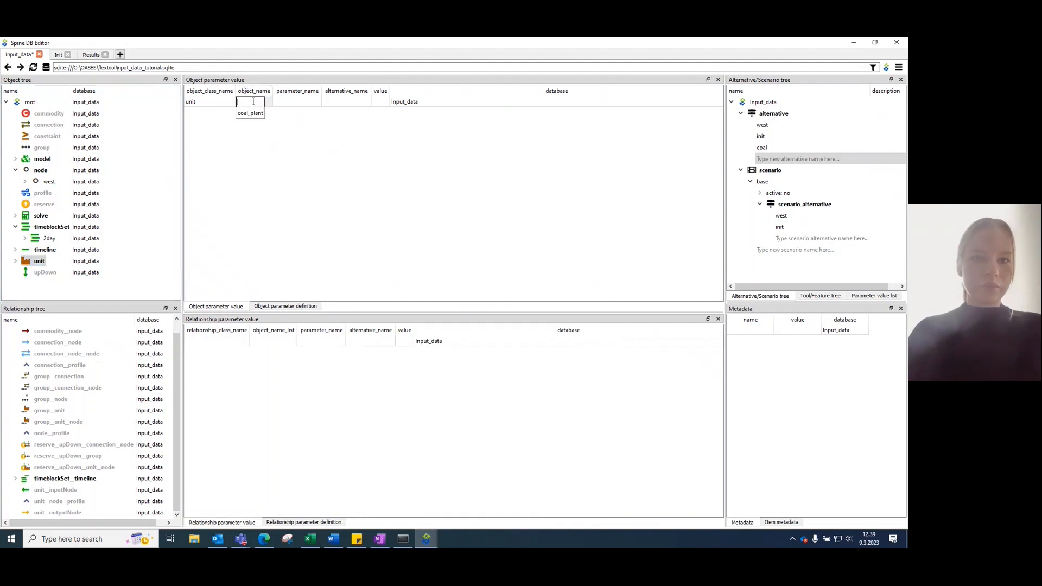
pyautogui.click(250, 113)
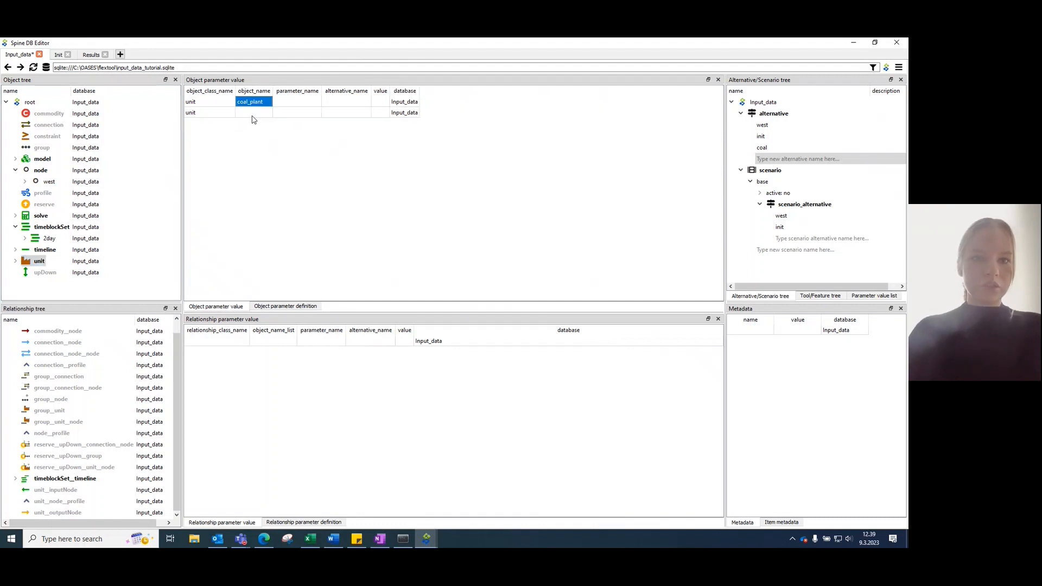
pyautogui.doubleClick(291, 103)
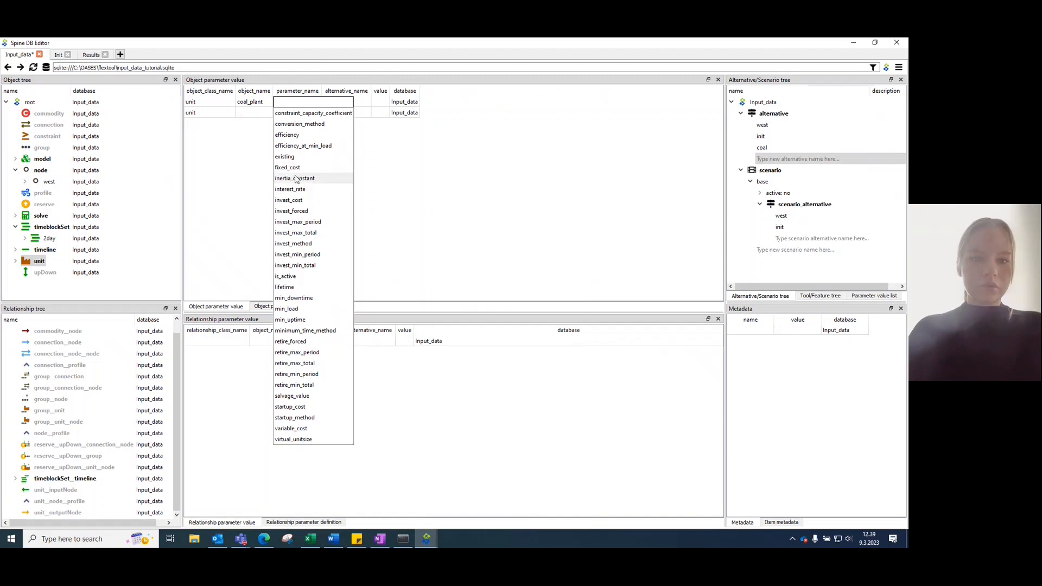
pyautogui.click(297, 277)
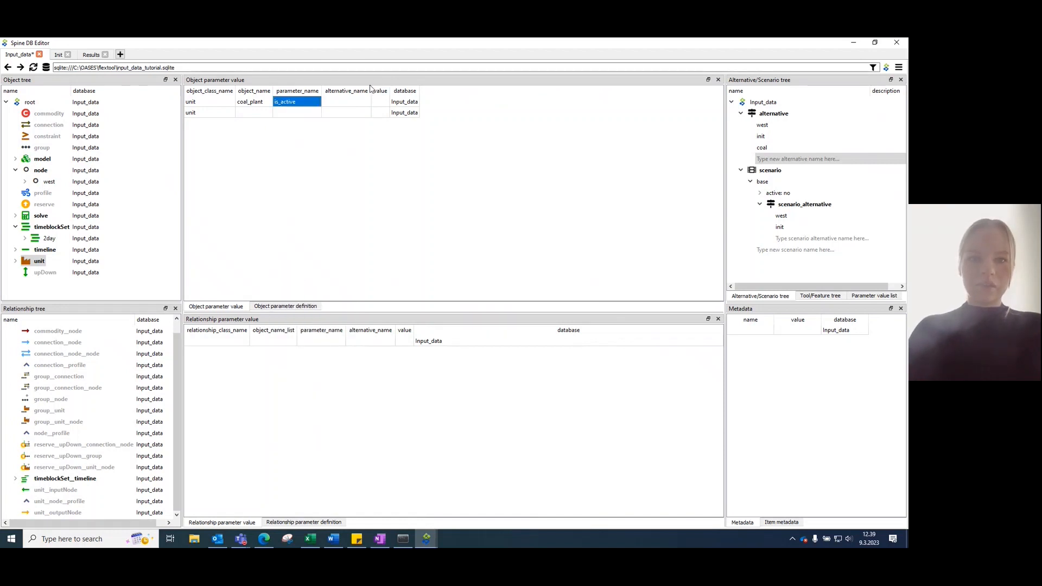
pyautogui.doubleClick(361, 102)
pyautogui.click(326, 139)
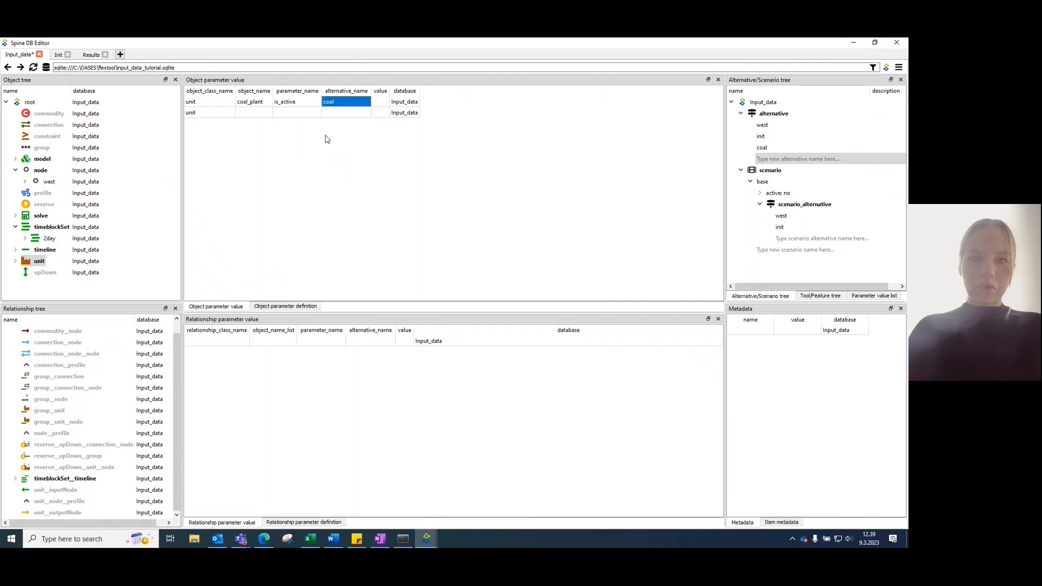
pyautogui.click(380, 102)
pyautogui.write('yes')
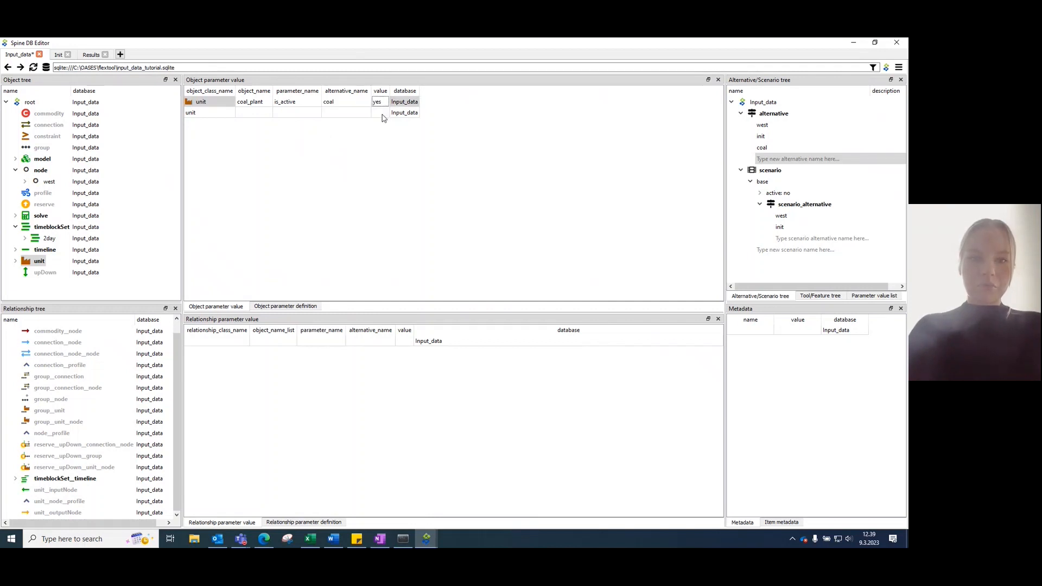
# Step: Set the existing parameter of coal_plant to 500 in the coal alternative
pyautogui.doubleClick(248, 112)
pyautogui.click(250, 125)
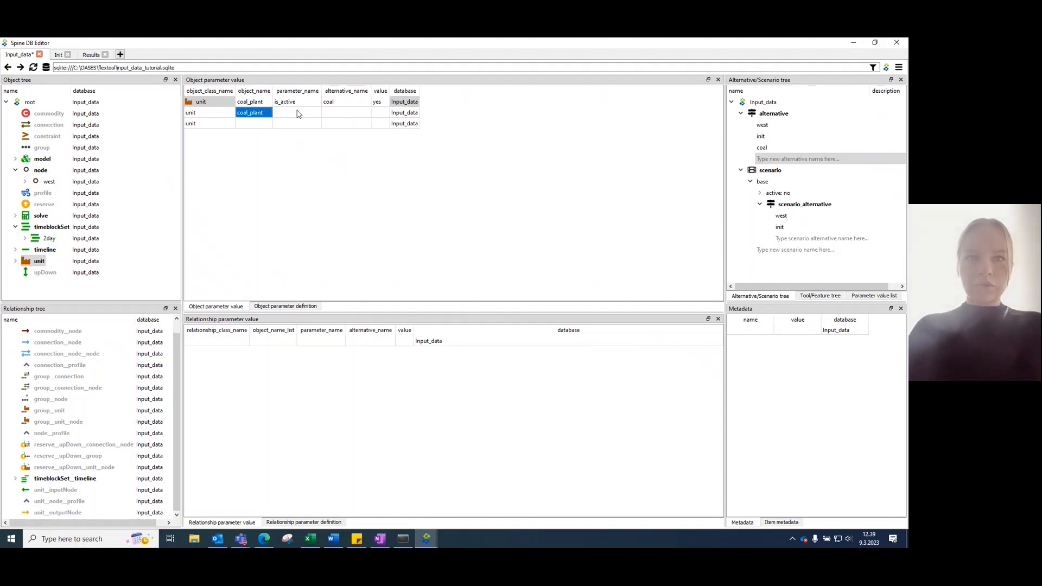
pyautogui.doubleClick(297, 112)
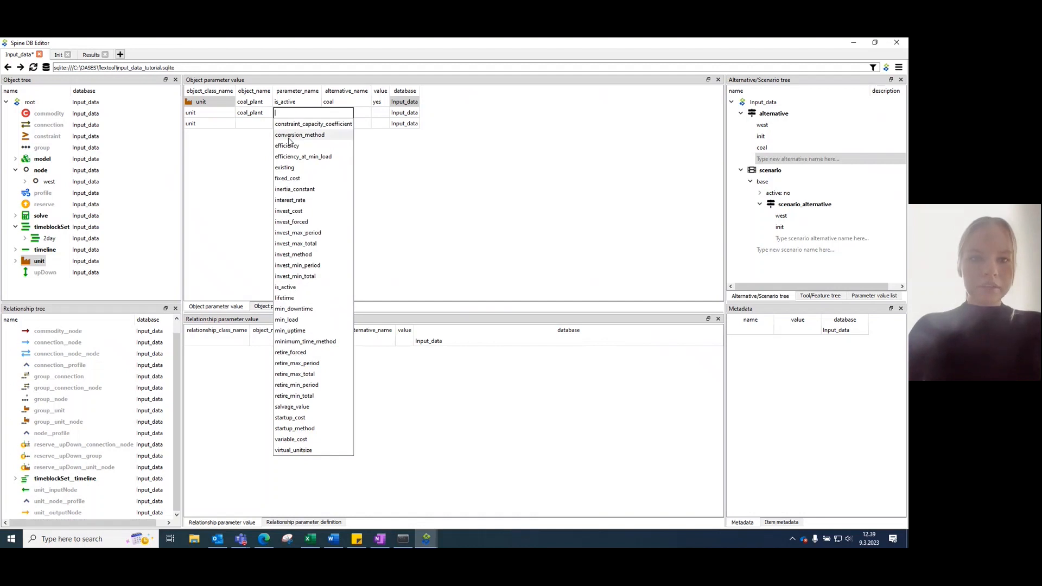
pyautogui.click(297, 169)
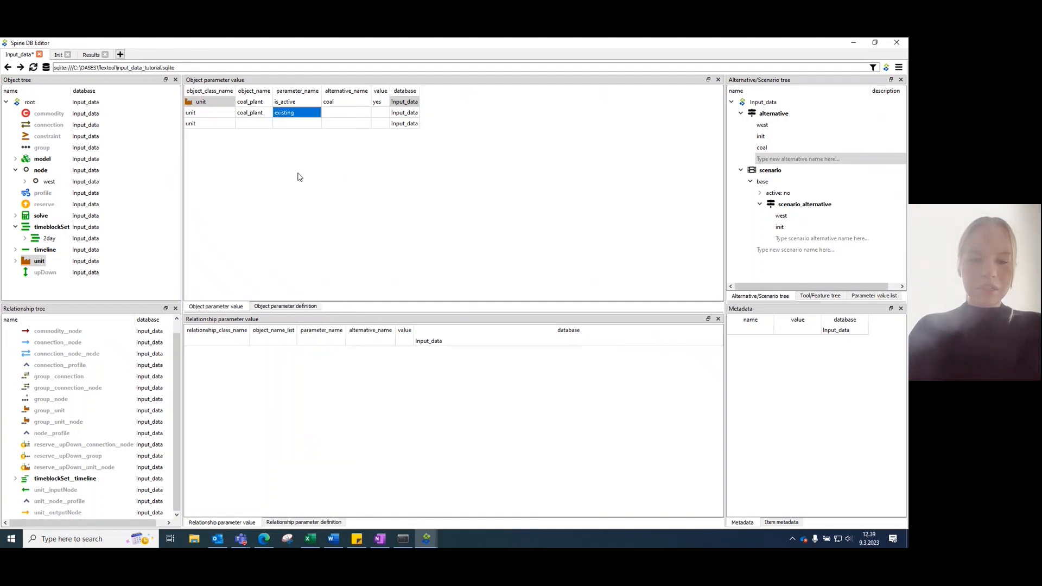
pyautogui.doubleClick(354, 116)
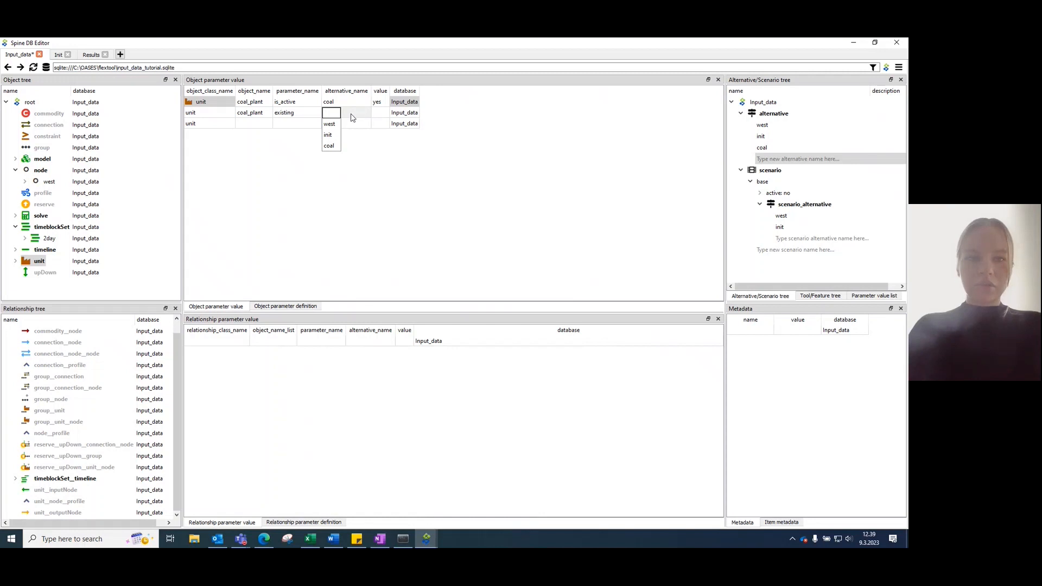
pyautogui.click(329, 145)
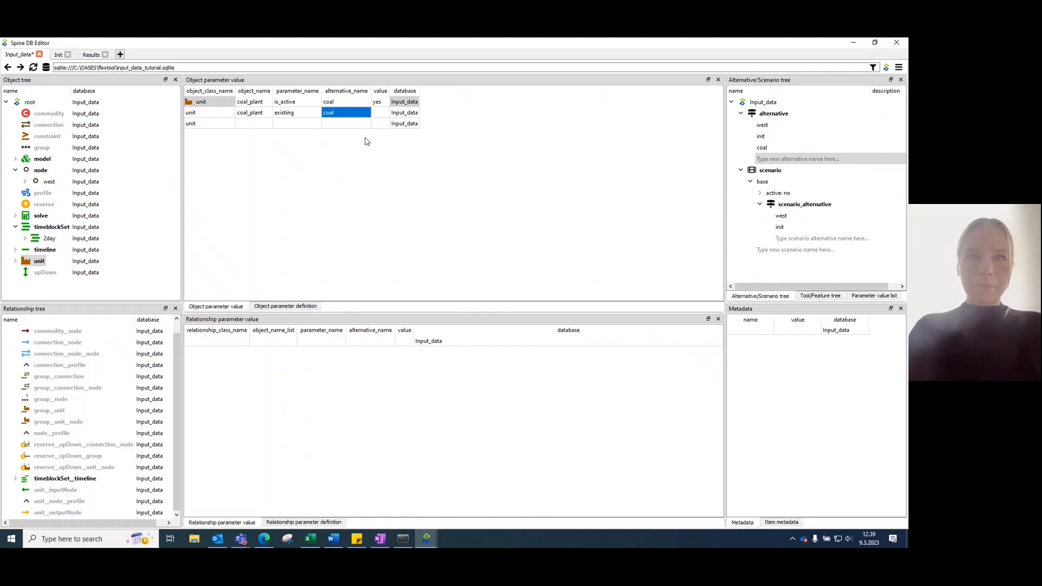
pyautogui.doubleClick(382, 113)
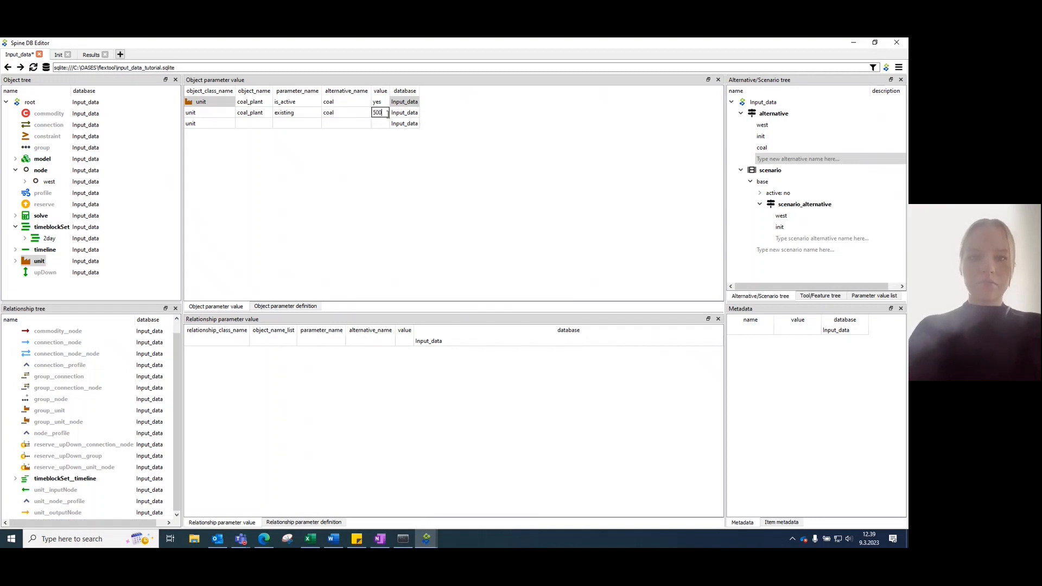
pyautogui.press('Return')
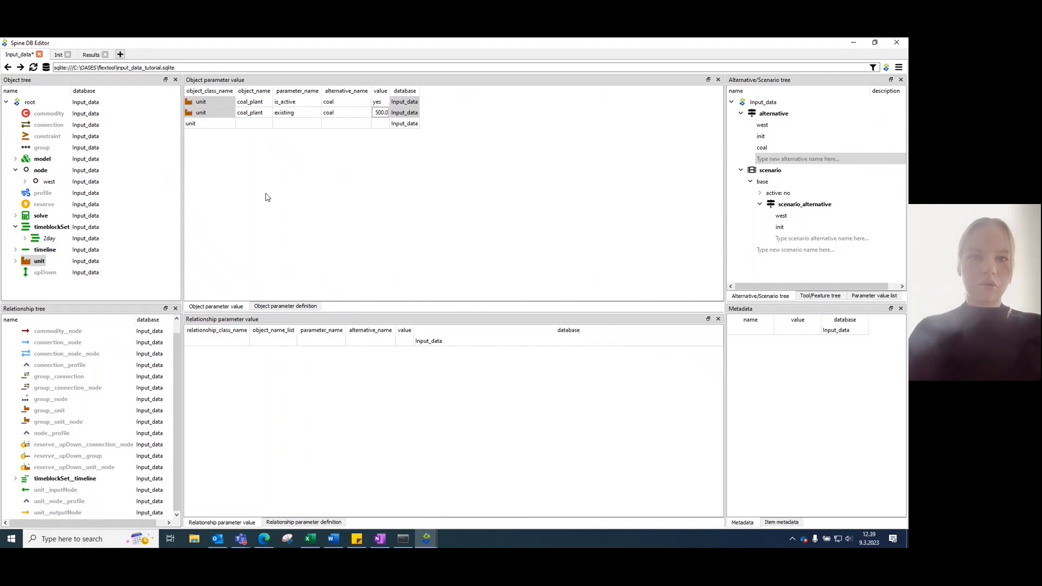
# Step: Set the efficiency parameter of coal_plant to 0.4 in the coal alternative
pyautogui.doubleClick(247, 123)
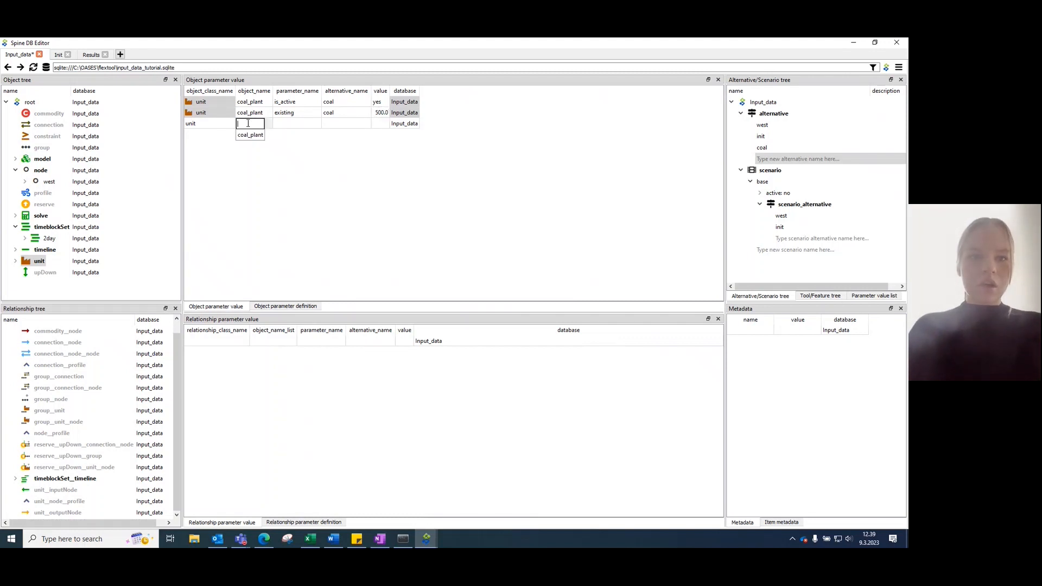
pyautogui.click(250, 135)
pyautogui.click(287, 124)
pyautogui.doubleClick(286, 124)
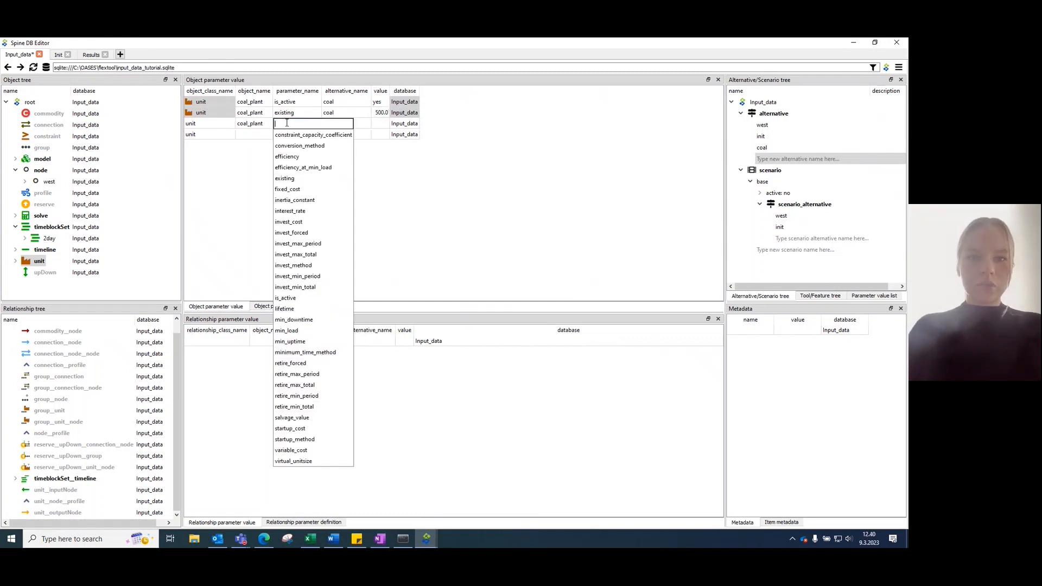
pyautogui.click(286, 157)
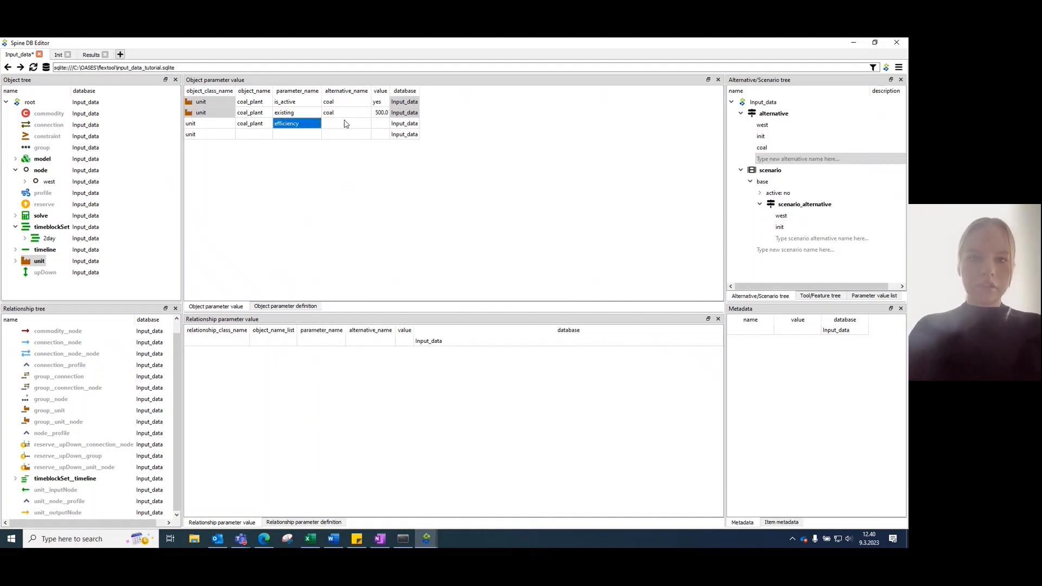
pyautogui.click(346, 124)
pyautogui.doubleClick(347, 126)
pyautogui.click(331, 157)
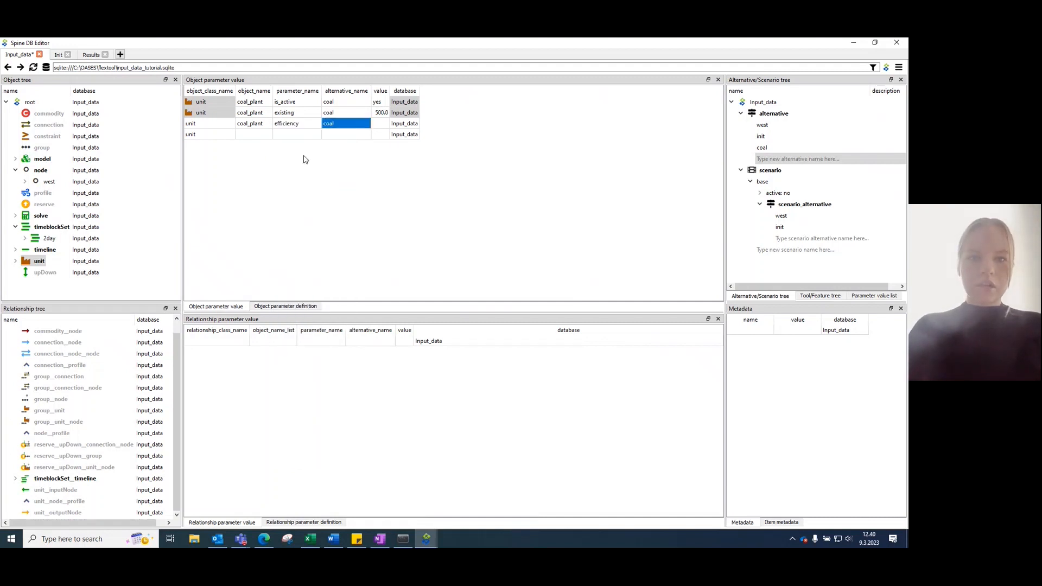
pyautogui.doubleClick(379, 126)
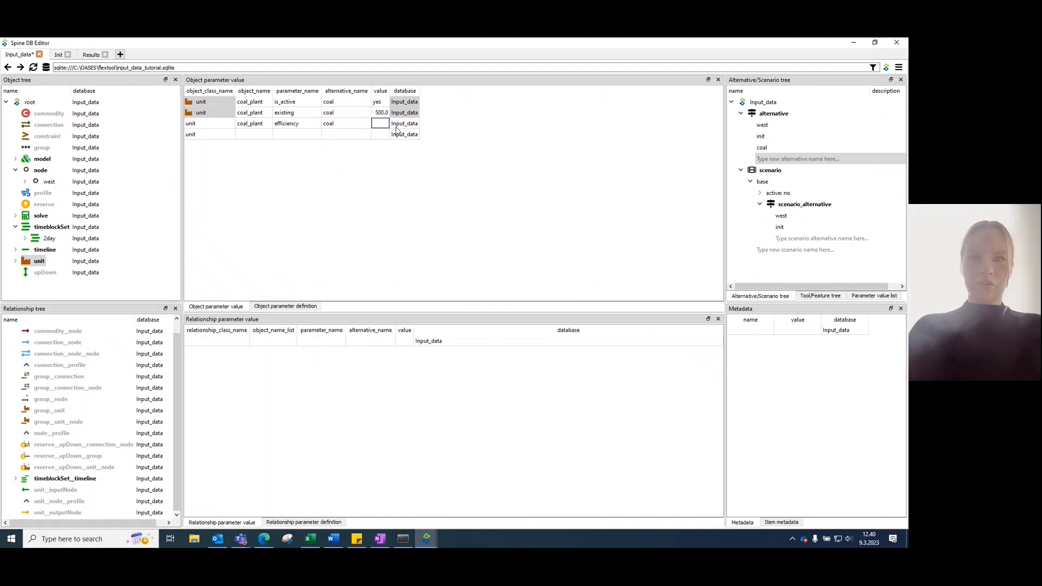
pyautogui.press('Return')
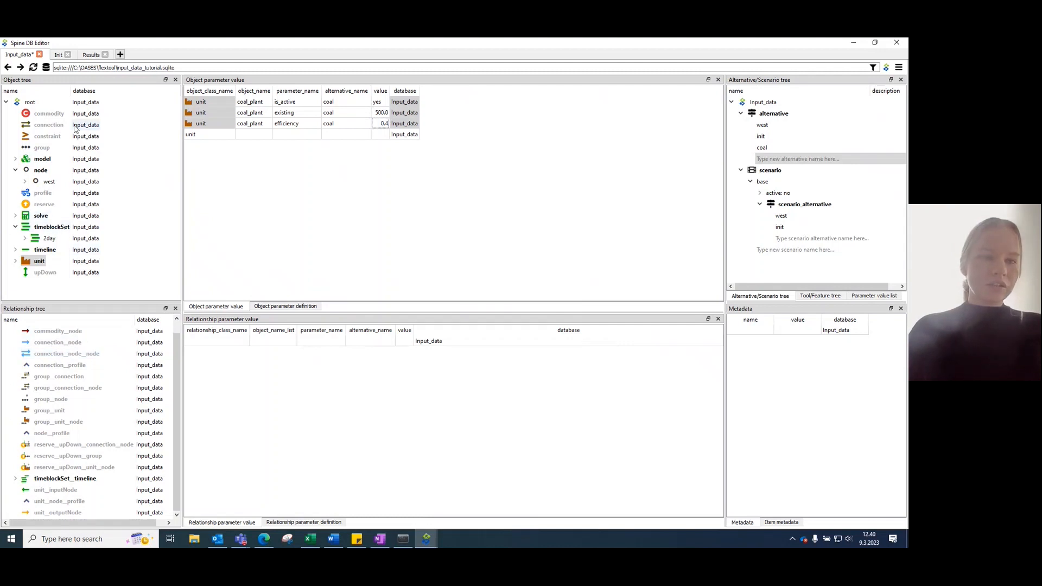
# Step: Add an object named coal to the commodity class
pyautogui.rightClick(49, 116)
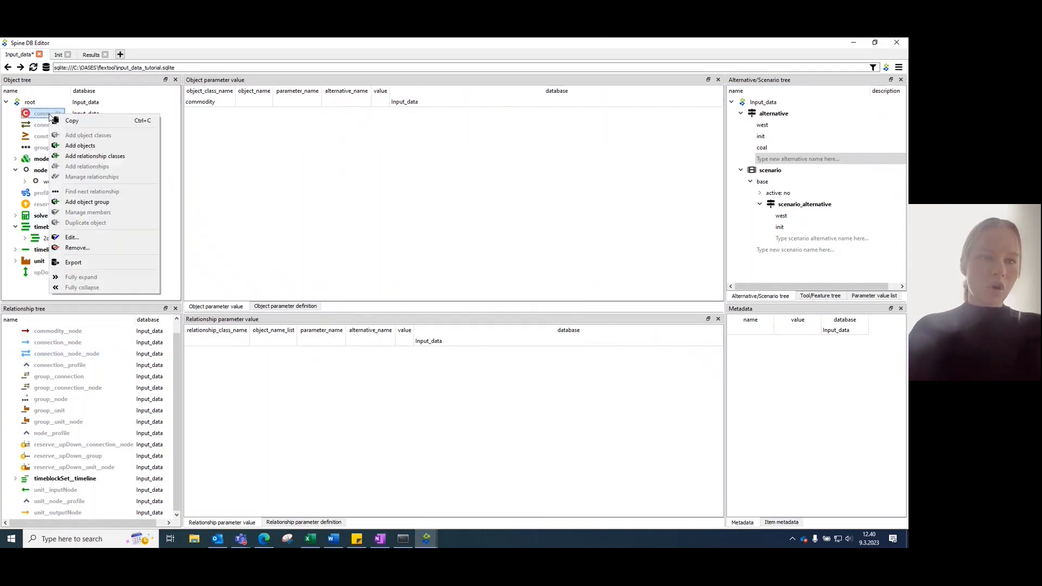
pyautogui.click(81, 145)
pyautogui.doubleClick(422, 249)
pyautogui.write('coal')
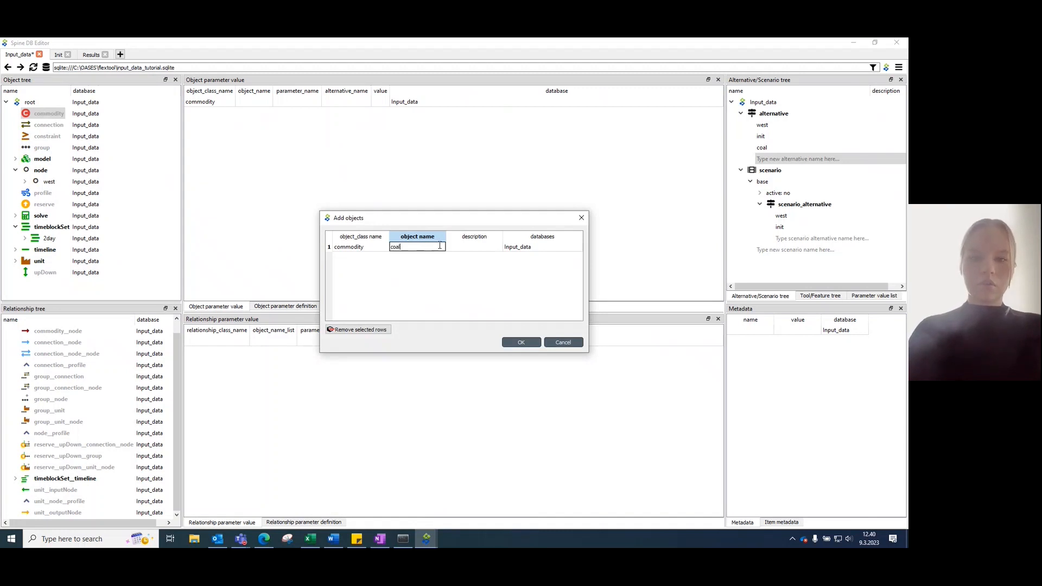
pyautogui.click(520, 341)
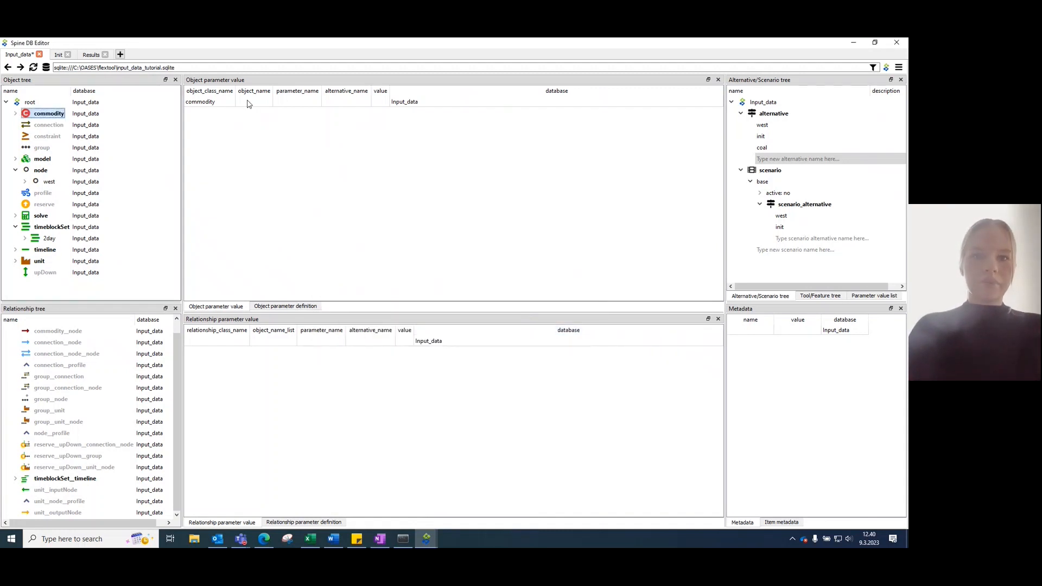
# Step: Set the price parameter of the coal commodity to 20 in the coal alternative
pyautogui.click(250, 102)
pyautogui.click(251, 102)
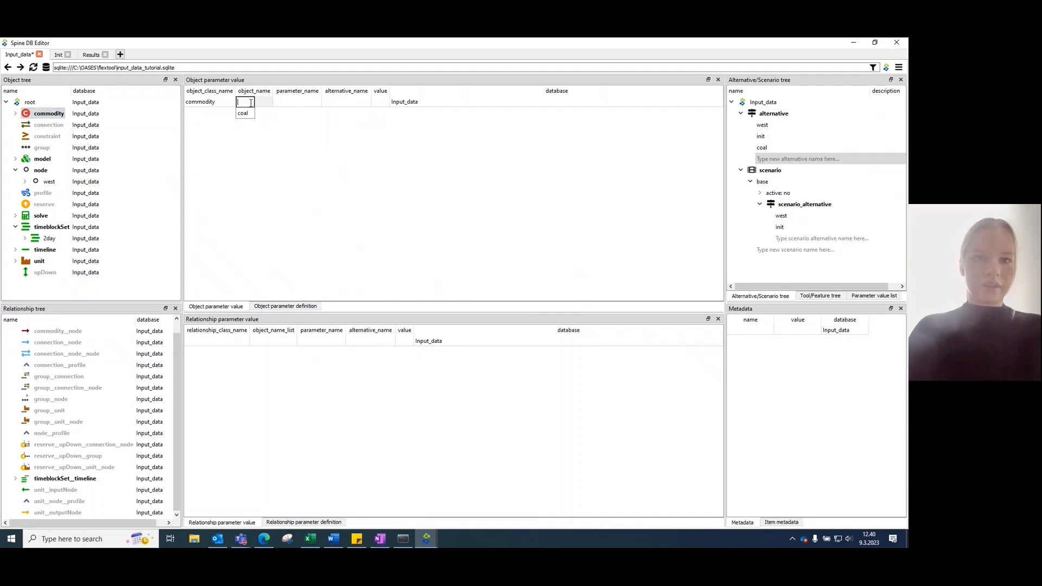
pyautogui.click(244, 112)
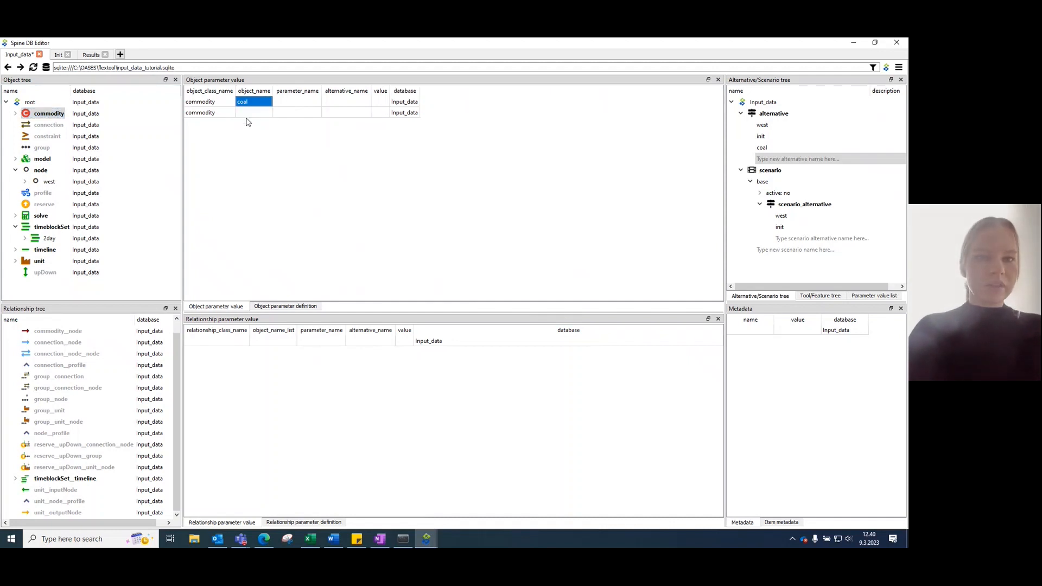
pyautogui.doubleClick(303, 102)
pyautogui.click(291, 124)
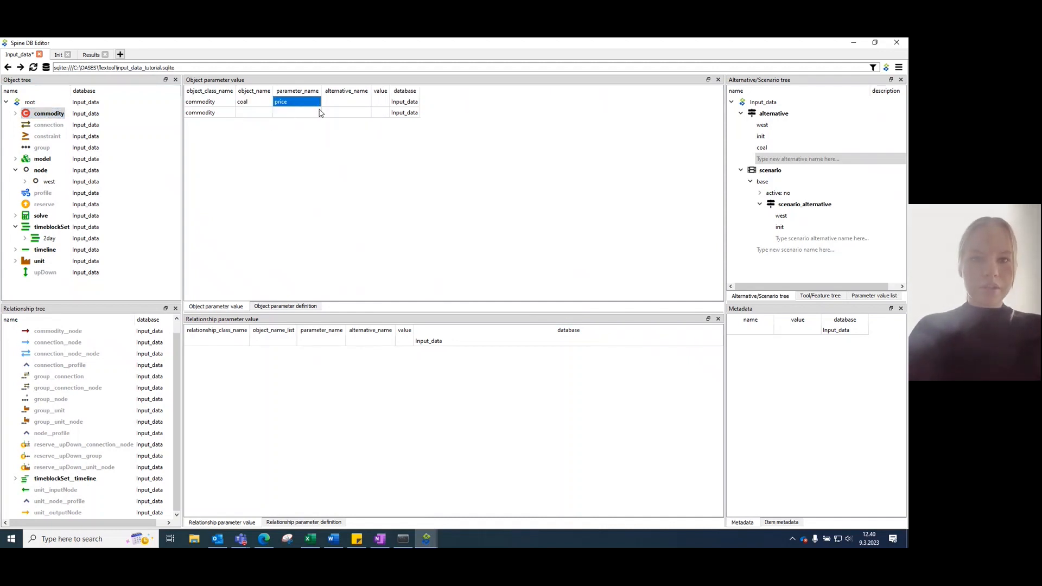
pyautogui.doubleClick(338, 102)
pyautogui.click(329, 135)
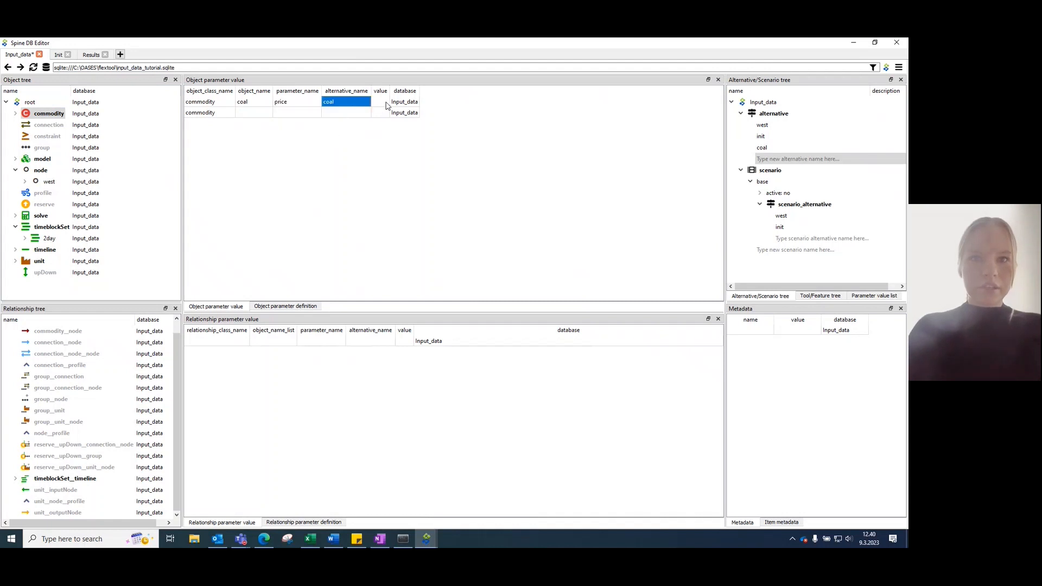
pyautogui.doubleClick(386, 101)
pyautogui.write('2')
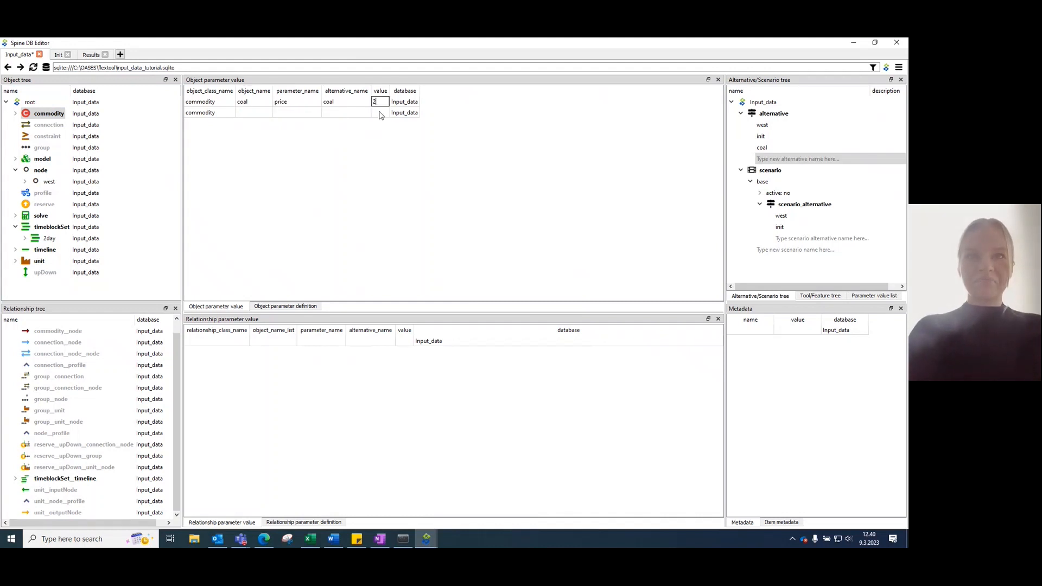
pyautogui.write('0')
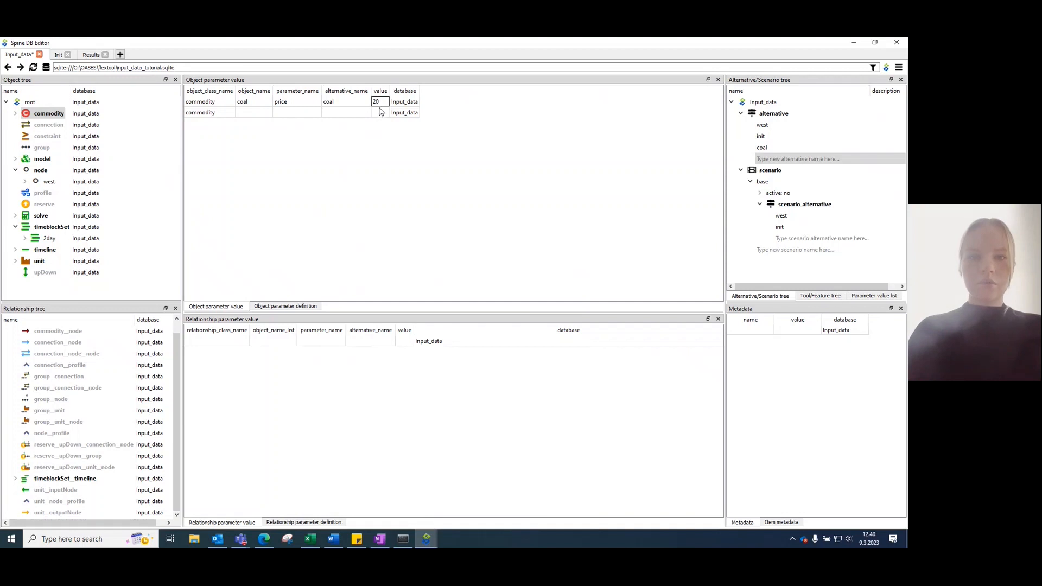
pyautogui.press('Return')
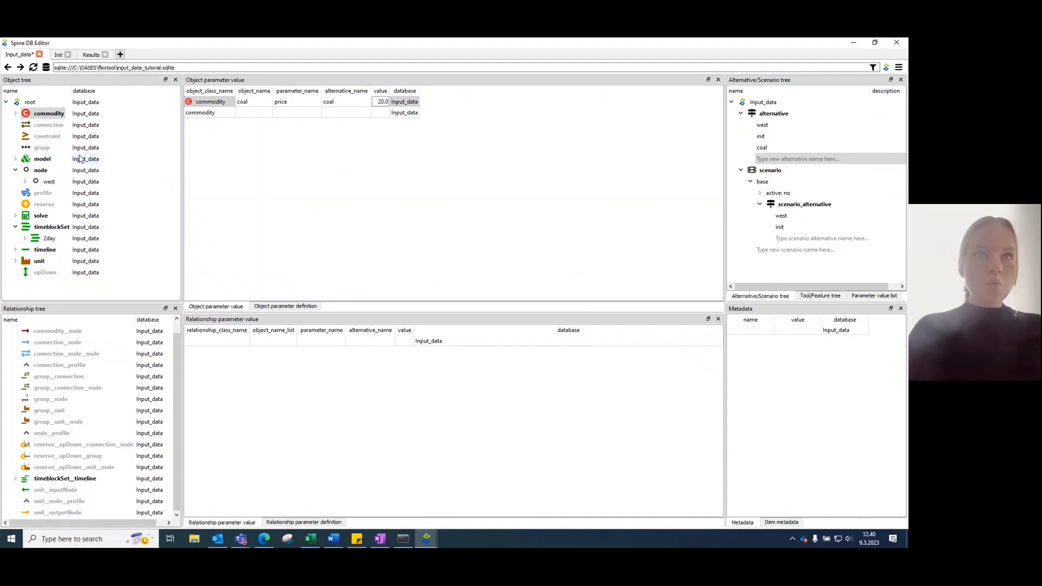
# Step: Add an object named coal_market to the node class
pyautogui.rightClick(41, 172)
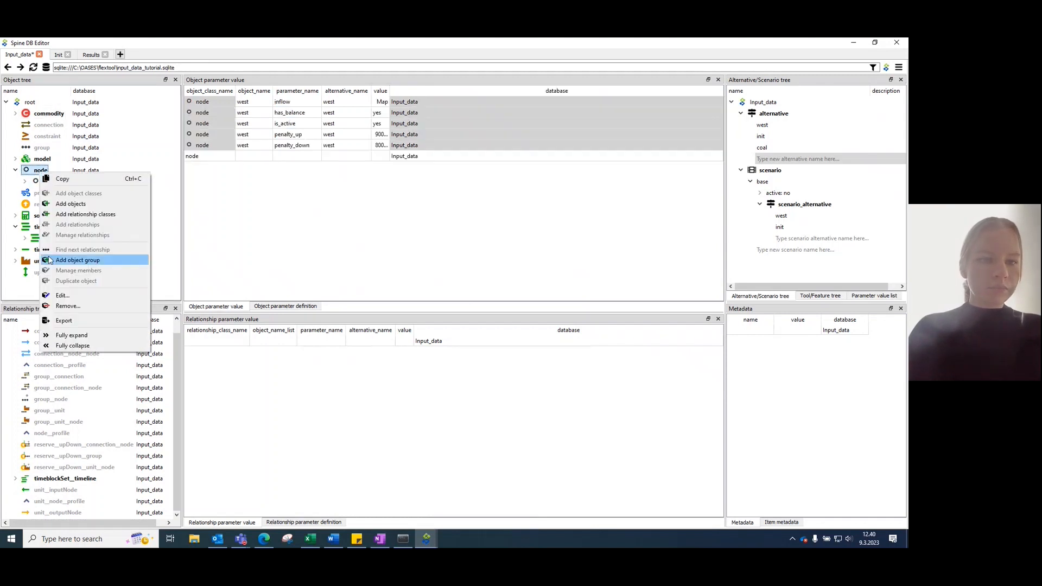
pyautogui.click(69, 205)
pyautogui.doubleClick(428, 246)
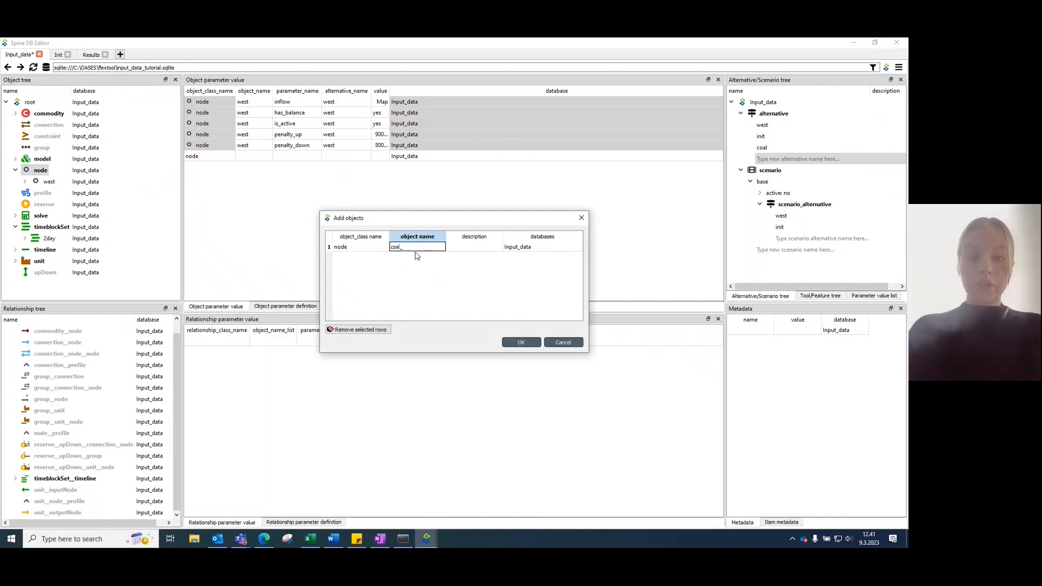
pyautogui.write('market')
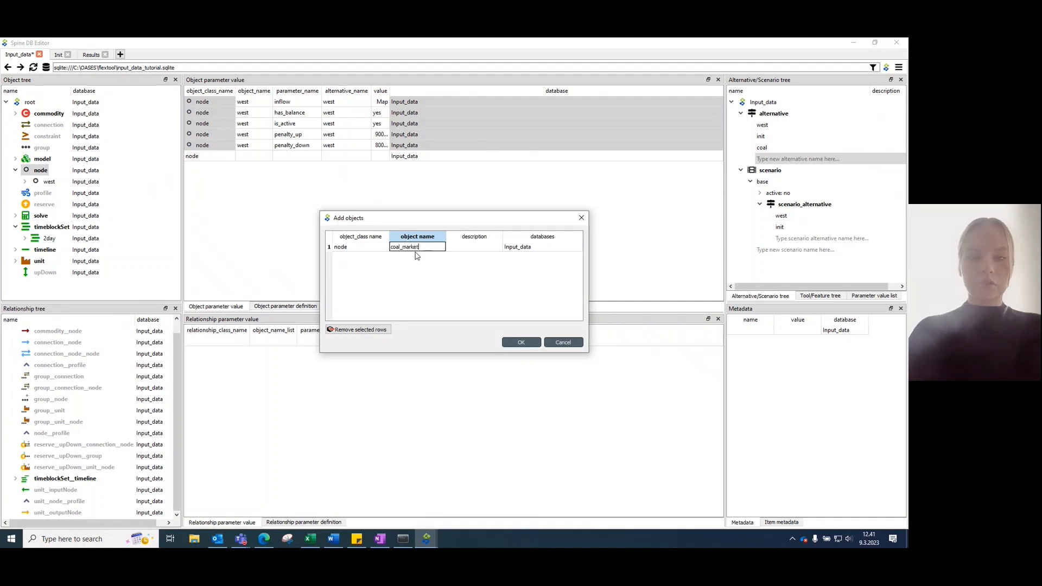
pyautogui.click(515, 340)
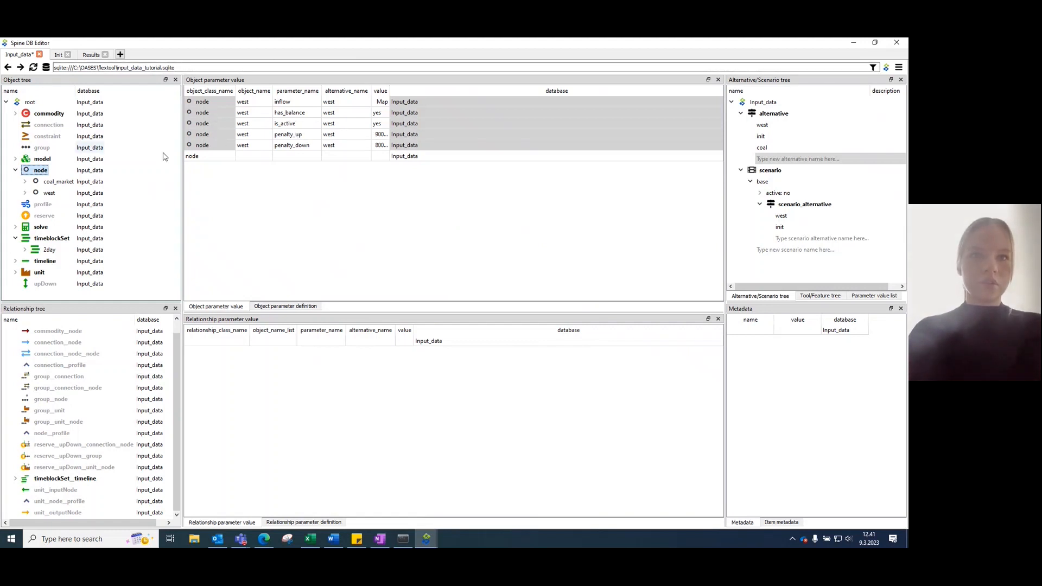
# Step: Set the is_active parameter of the coal_market node to yes in the coal alternative
pyautogui.click(58, 186)
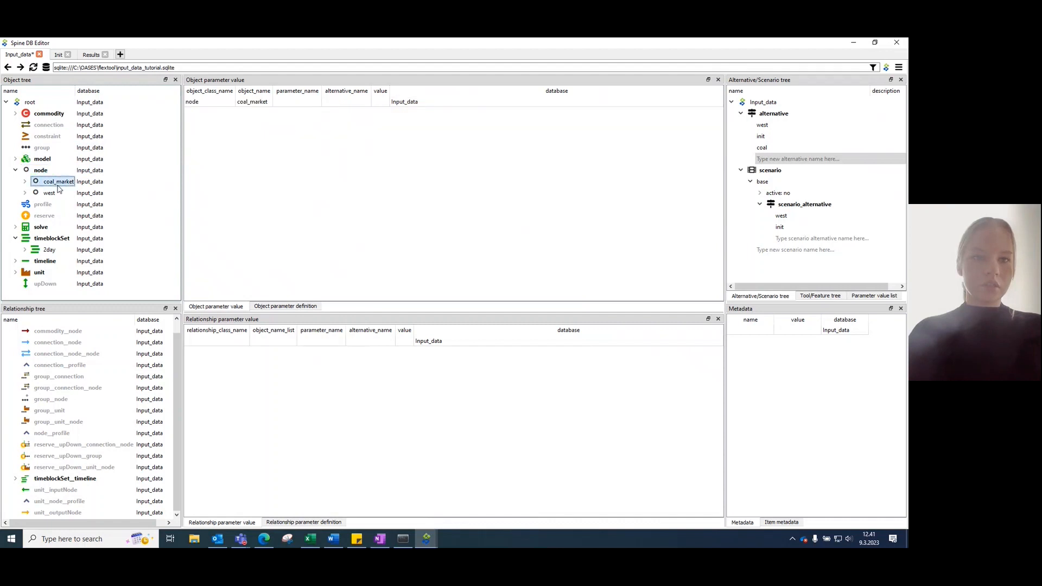
pyautogui.doubleClick(306, 102)
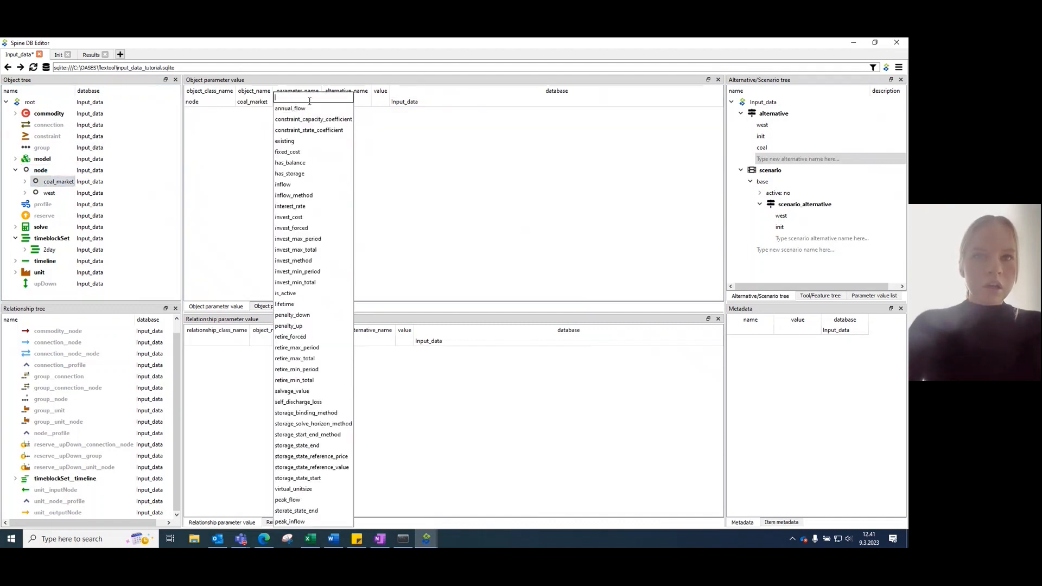
pyautogui.click(326, 293)
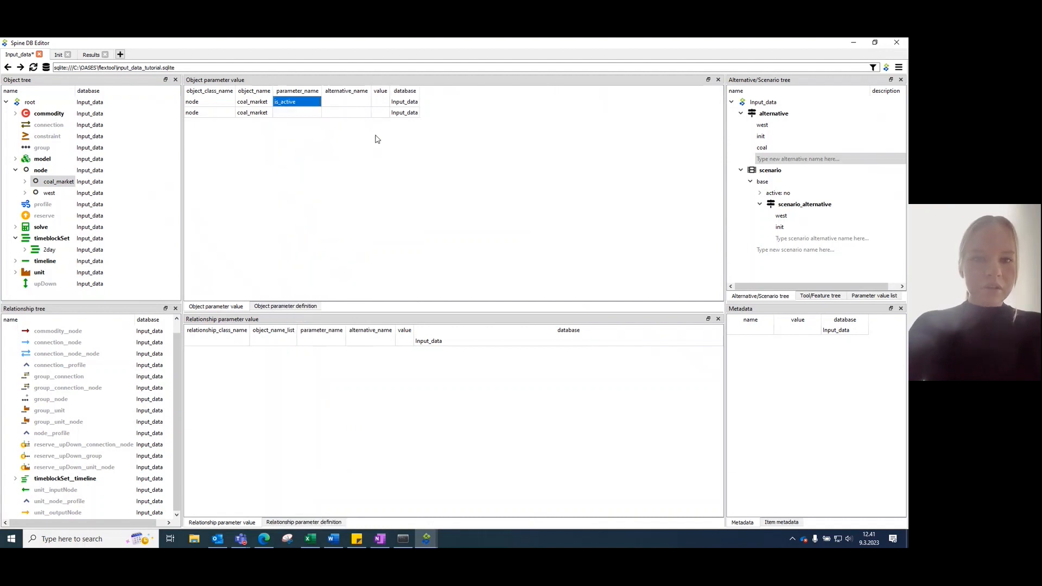
pyautogui.doubleClick(351, 110)
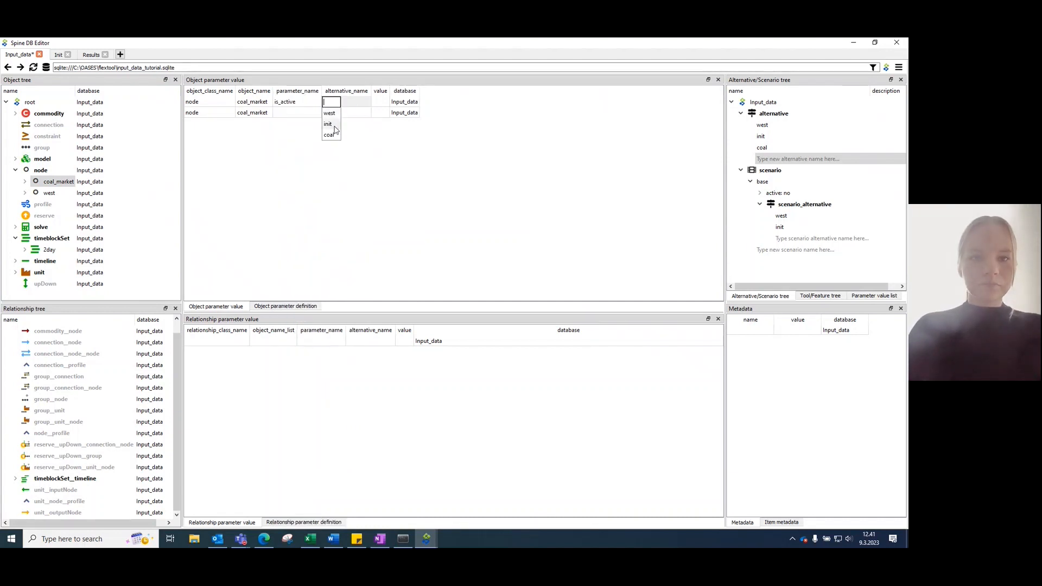
pyautogui.click(331, 136)
pyautogui.doubleClick(379, 103)
pyautogui.click(380, 112)
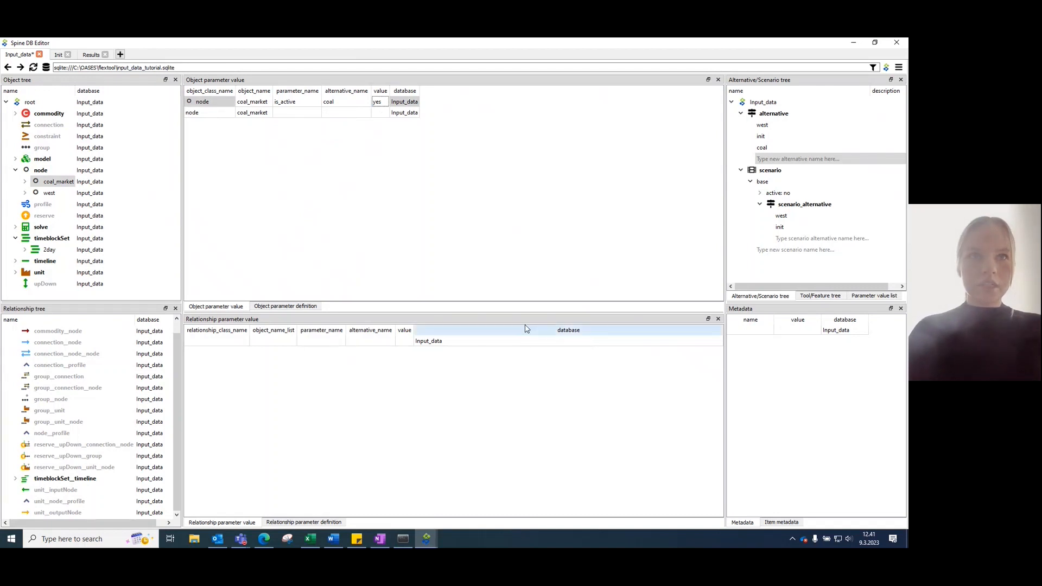
# Step: Add a unit__inputNode relationship linking the coal_plant unit to the coal_market node
pyautogui.scroll(1, 123, 389)
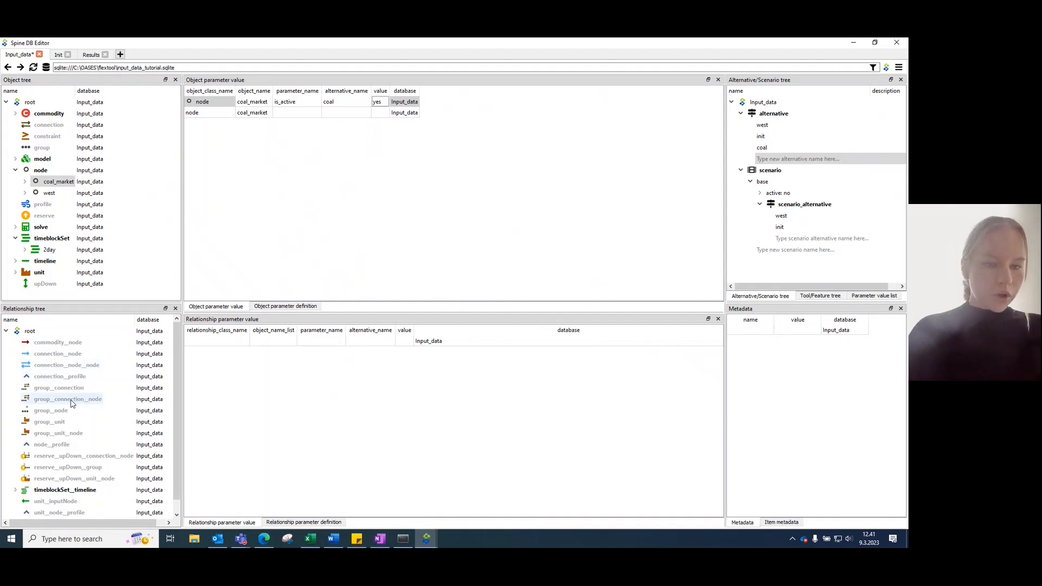
pyautogui.scroll(-1, 71, 401)
pyautogui.click(56, 490)
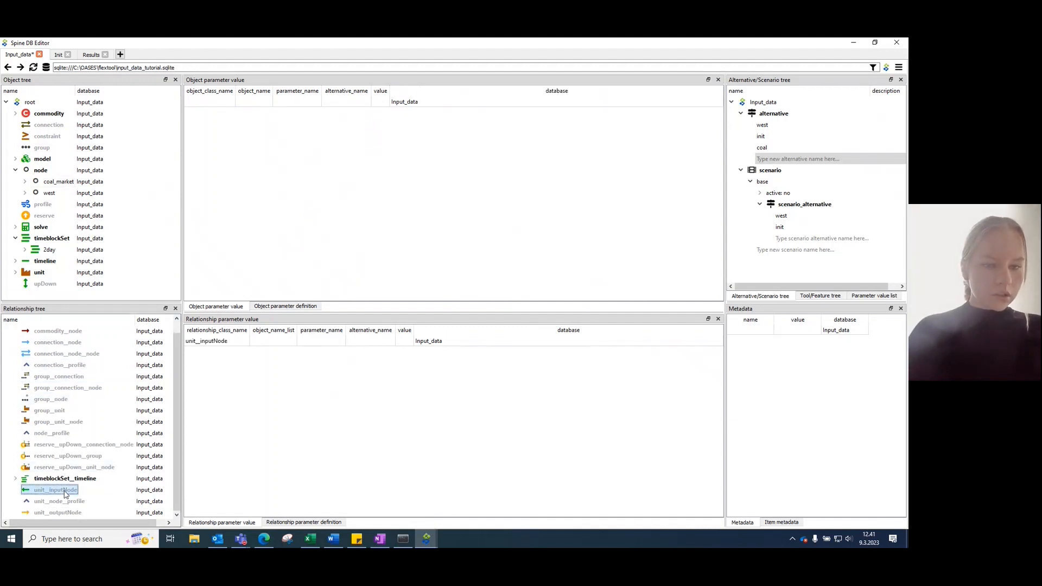
pyautogui.rightClick(64, 493)
pyautogui.click(103, 408)
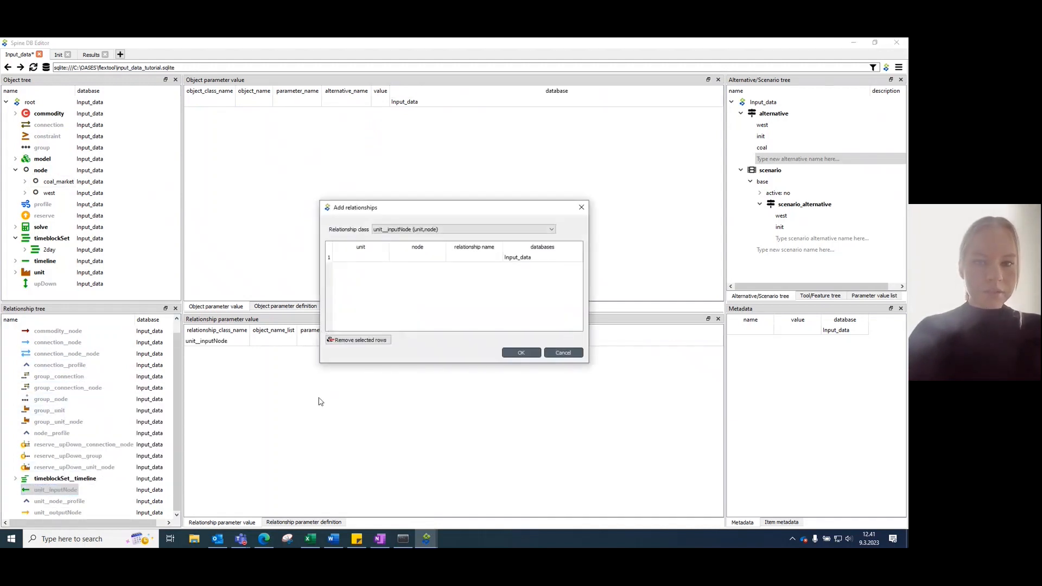
pyautogui.click(347, 257)
pyautogui.click(347, 257)
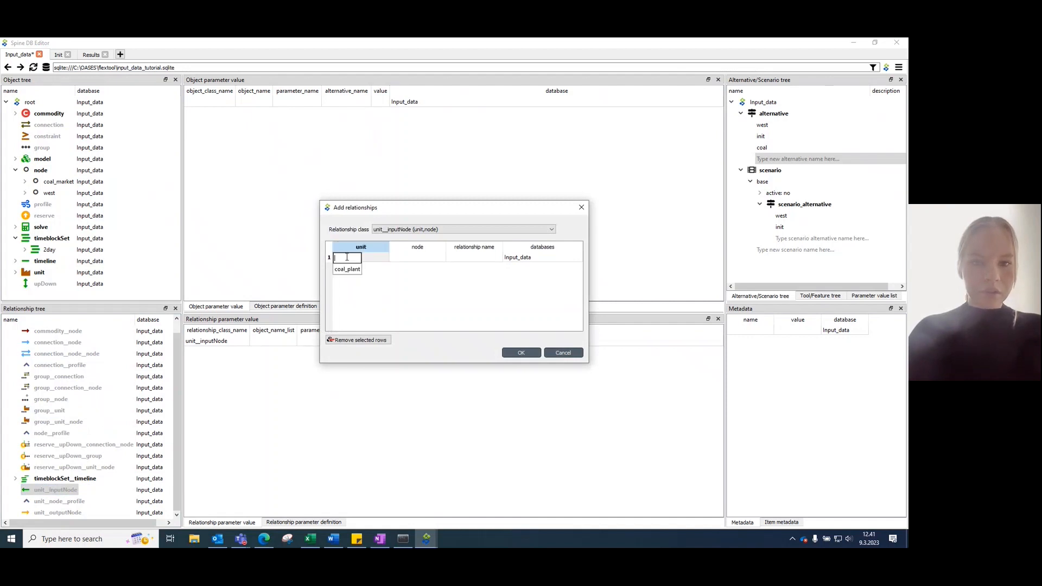
pyautogui.click(347, 269)
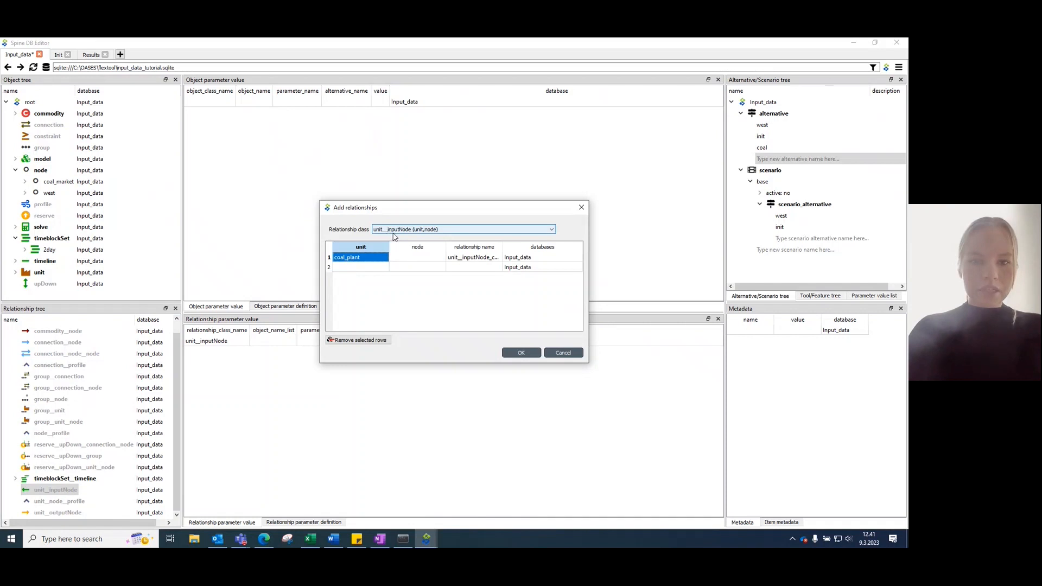
pyautogui.click(412, 258)
pyautogui.click(413, 258)
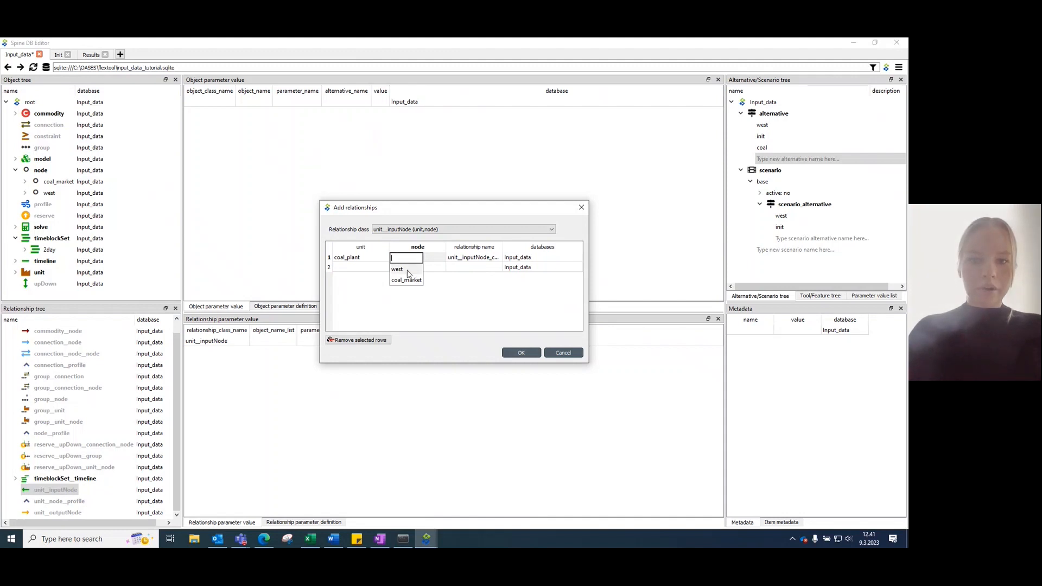
pyautogui.click(407, 280)
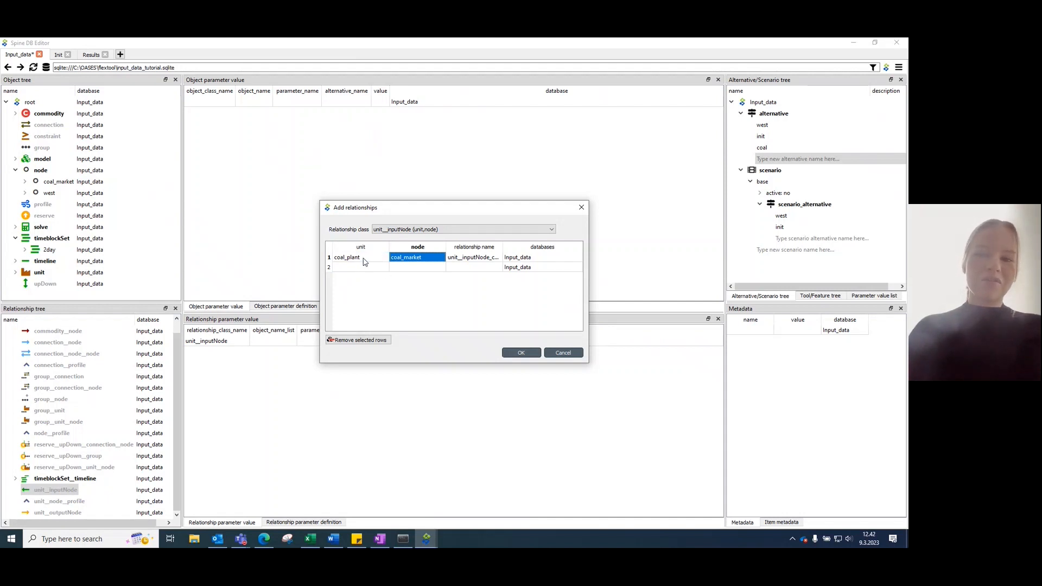
pyautogui.click(522, 353)
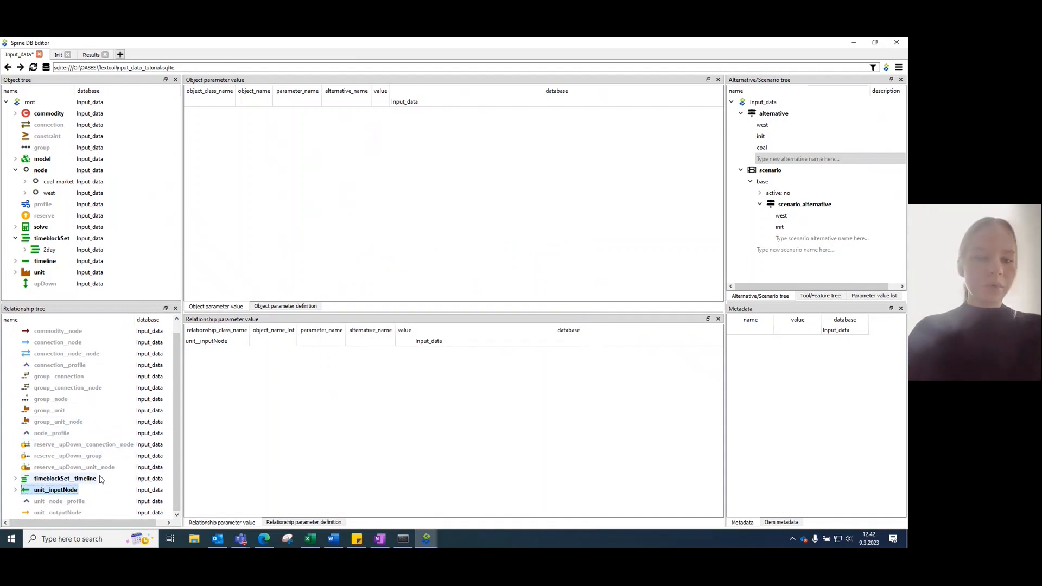
# Step: Add a unit__outputNode relationship linking the coal_plant unit to the west node
pyautogui.click(77, 513)
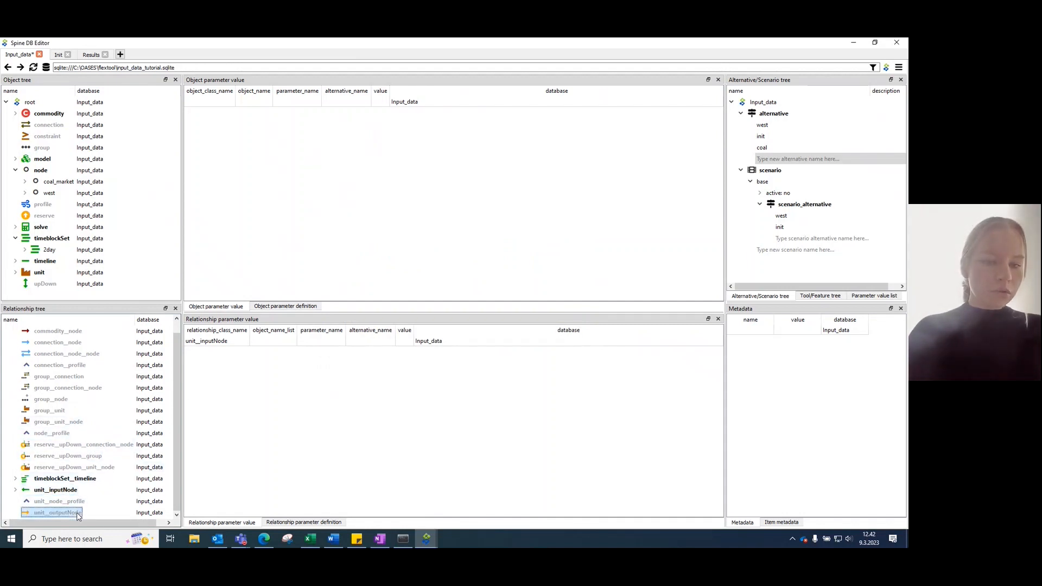
pyautogui.rightClick(76, 512)
pyautogui.click(108, 430)
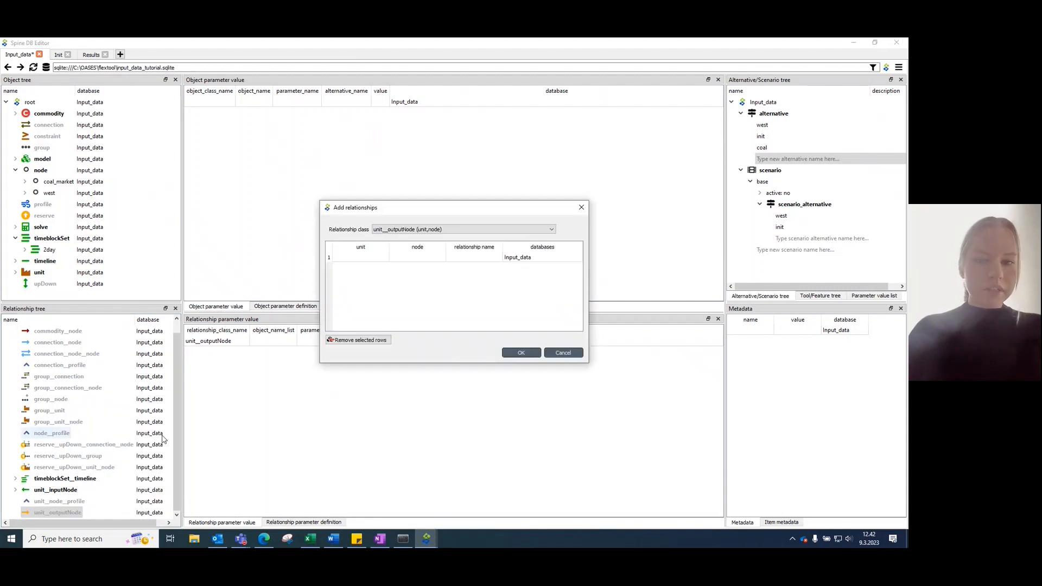
pyautogui.doubleClick(374, 258)
pyautogui.click(348, 271)
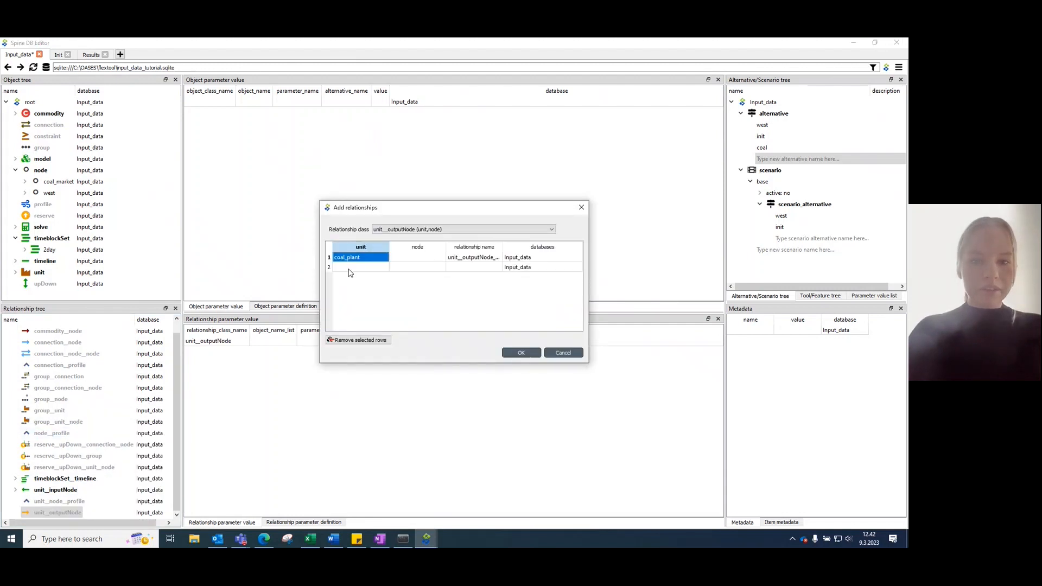
pyautogui.doubleClick(421, 259)
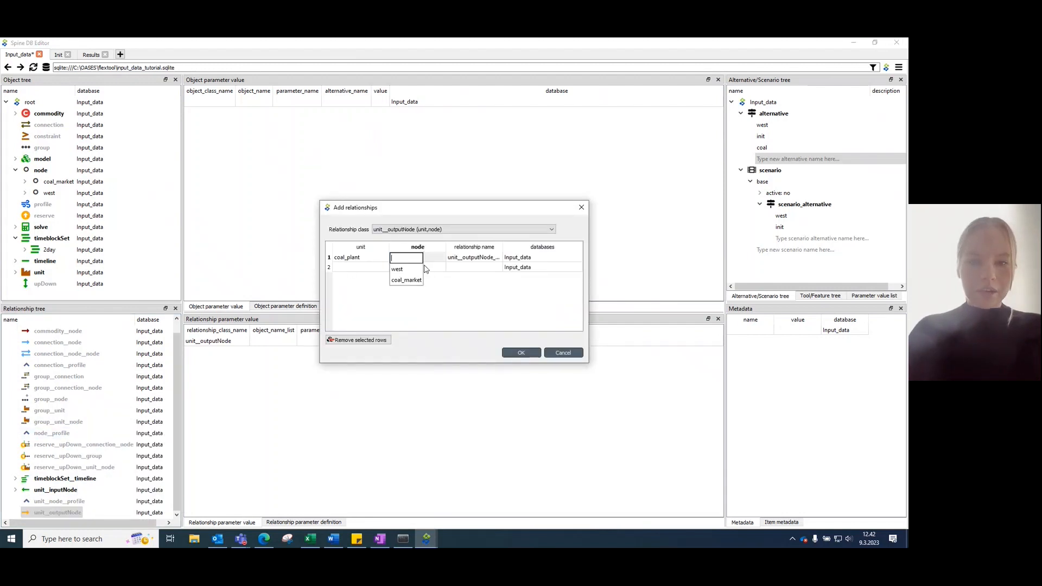
pyautogui.click(423, 269)
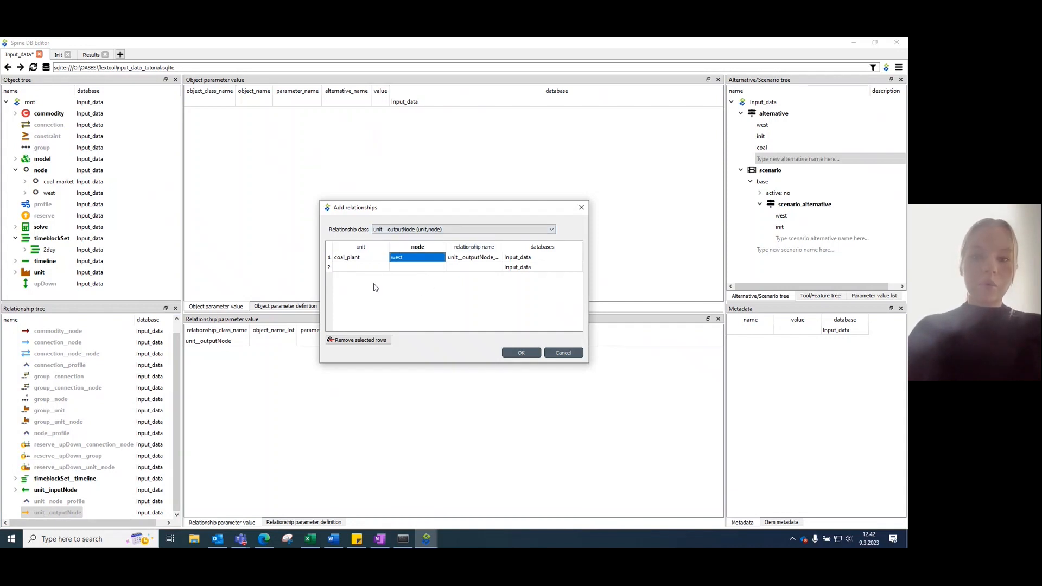
pyautogui.click(521, 353)
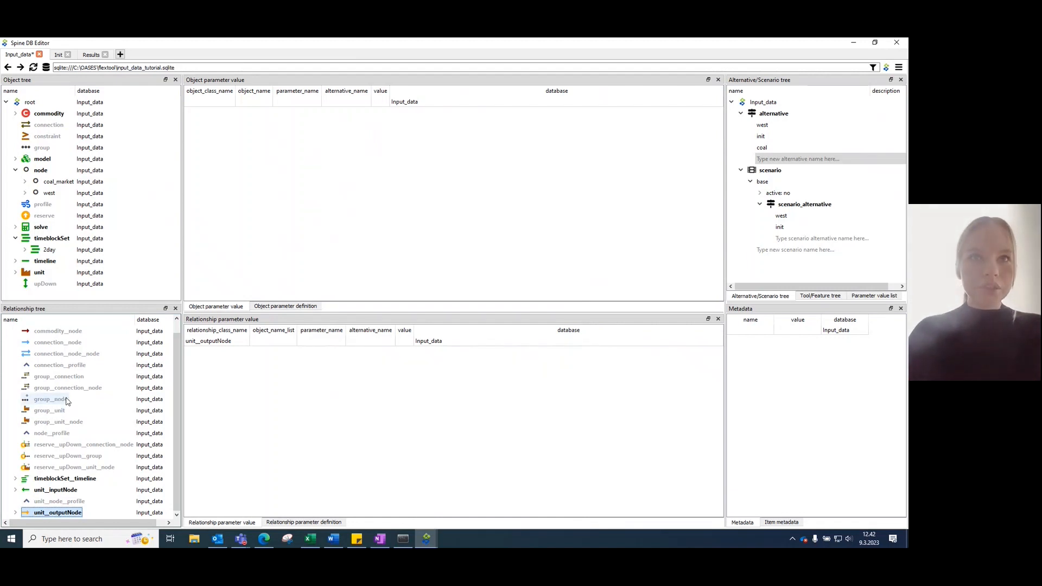
# Step: Add a commodity__node relationship linking the coal commodity to the coal_market node
pyautogui.rightClick(61, 335)
pyautogui.click(98, 366)
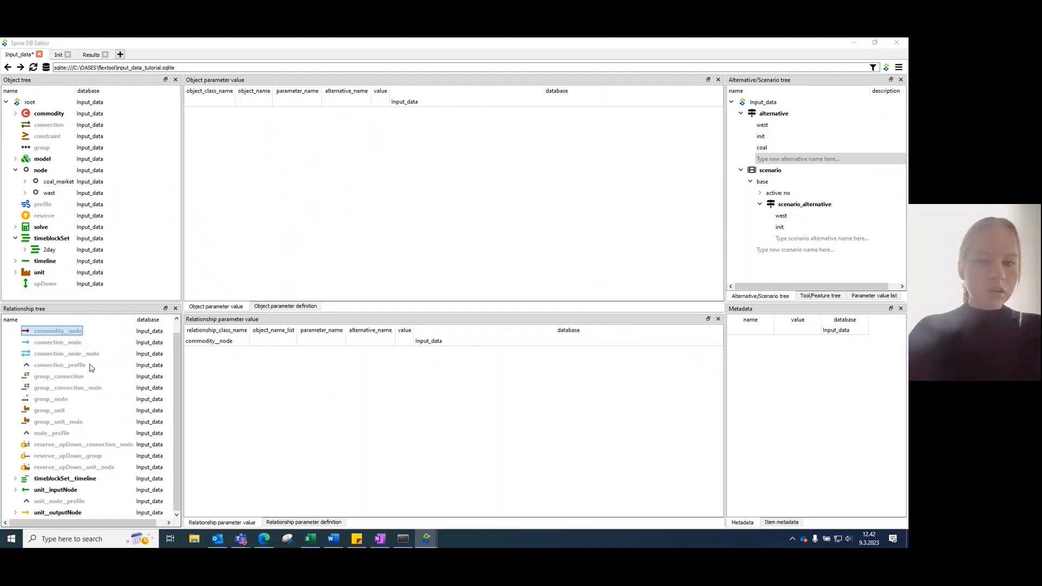
pyautogui.doubleClick(363, 261)
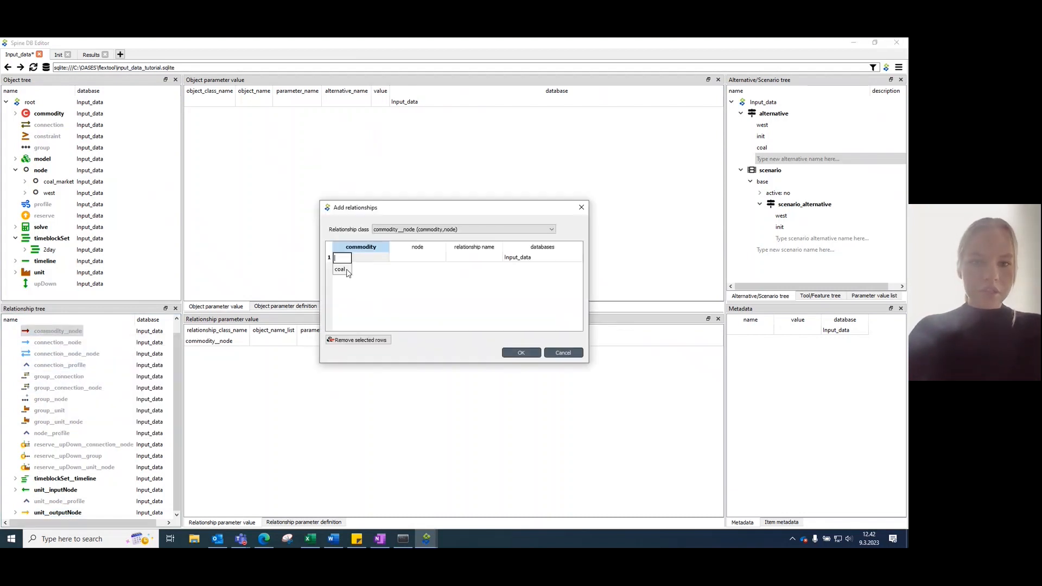
pyautogui.click(346, 271)
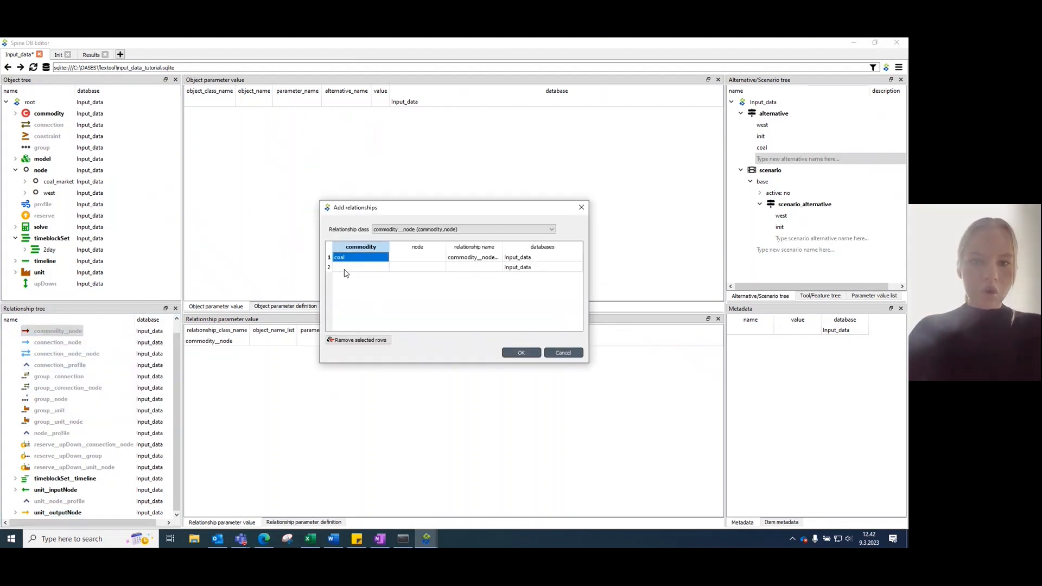
pyautogui.doubleClick(409, 258)
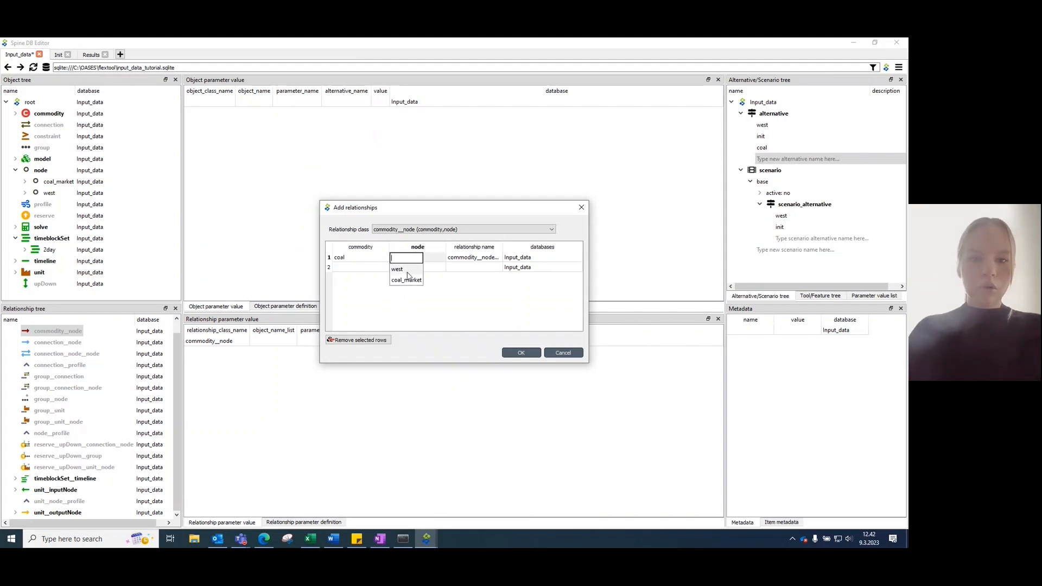
pyautogui.click(406, 280)
pyautogui.click(522, 353)
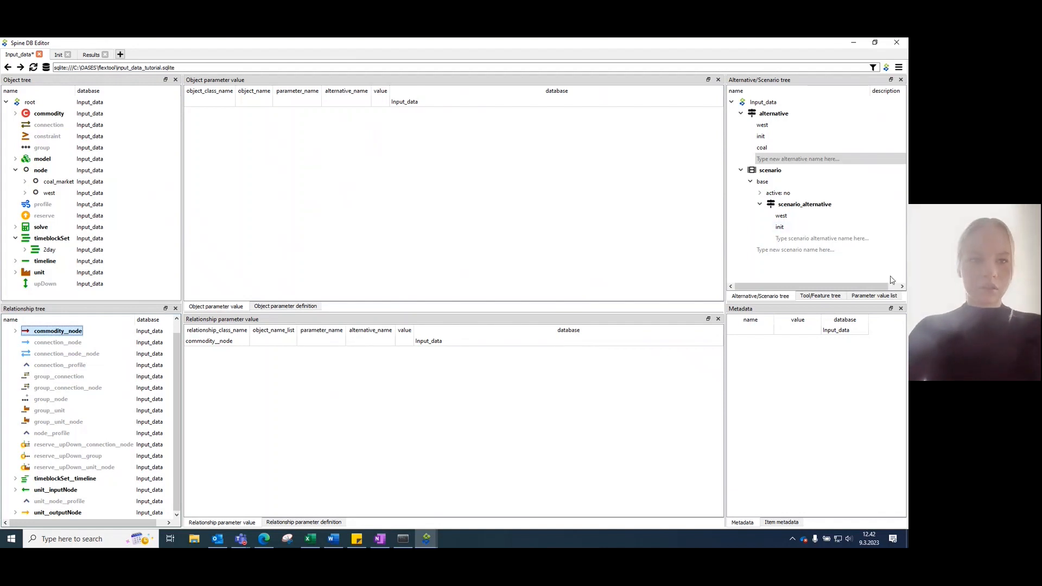
# Step: Commit the changes to Input_data with the message "coal plant added"
pyautogui.click(497, 236)
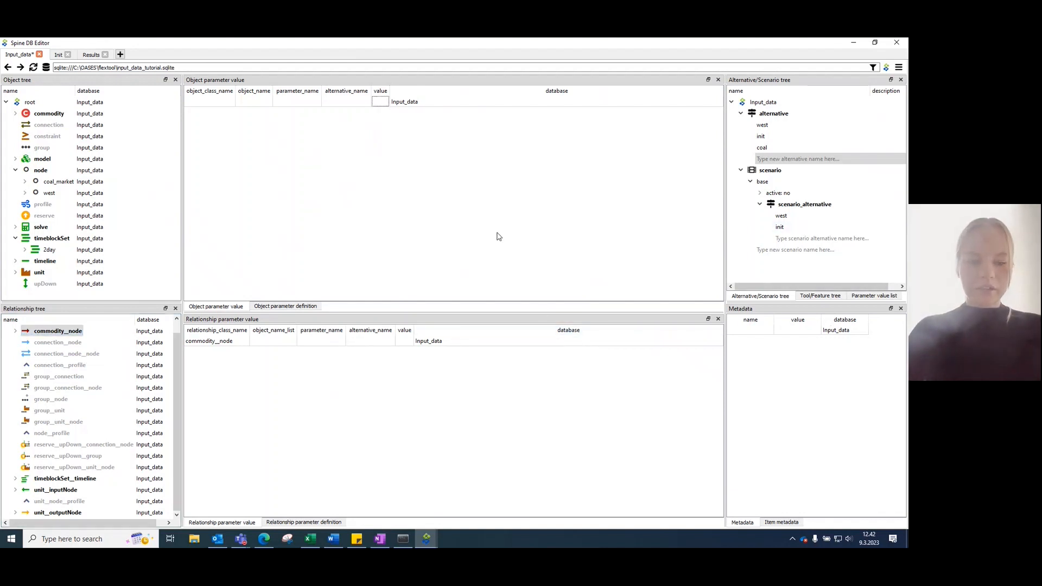
pyautogui.hotkey('ctrl', 'Return')
pyautogui.write('coal plant added')
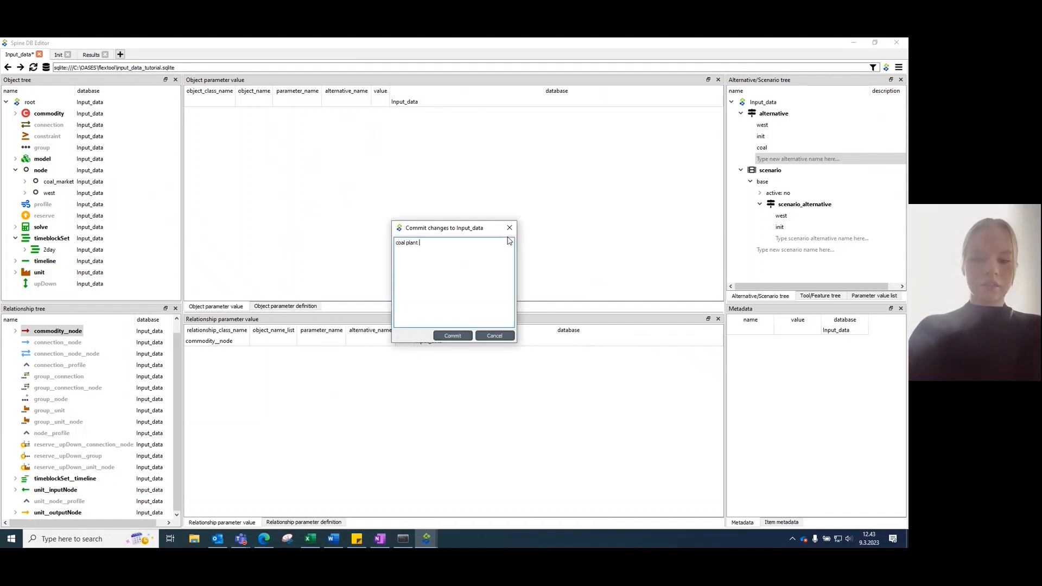
pyautogui.click(453, 336)
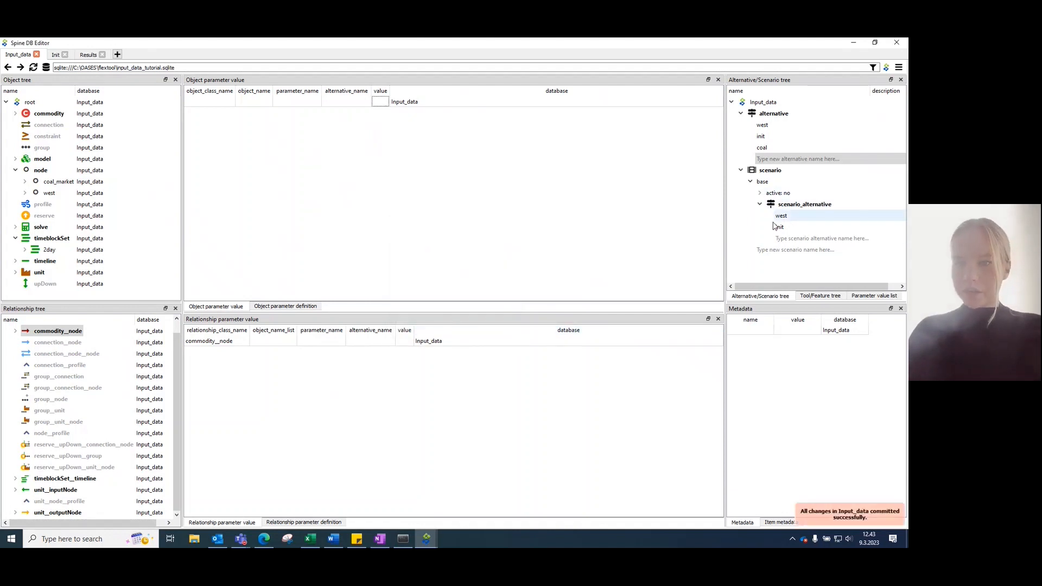
# Step: Add a new scenario named coal to the Input_data database
pyautogui.doubleClick(769, 251)
pyautogui.write('coal')
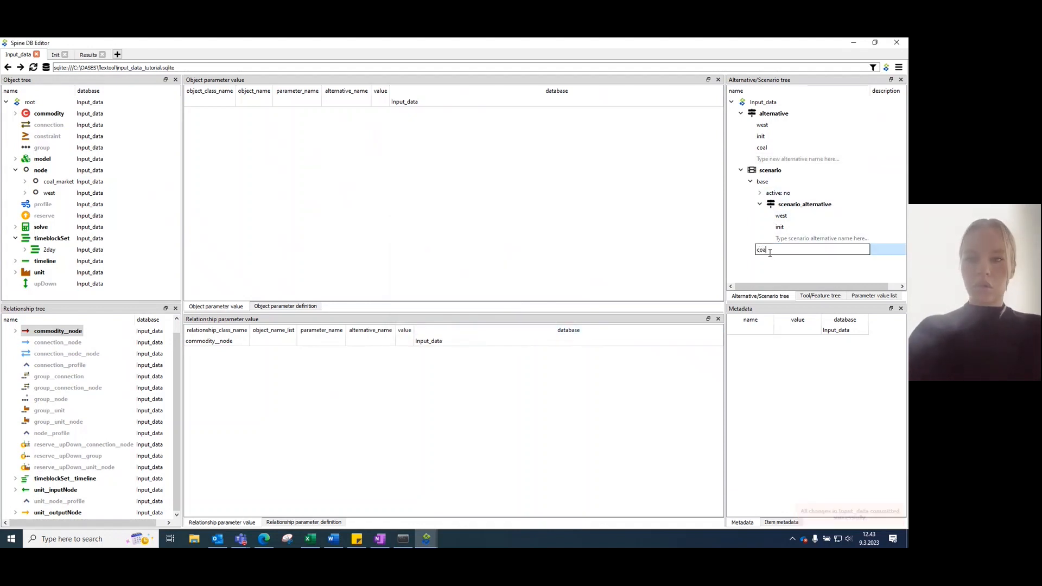
pyautogui.press('Return')
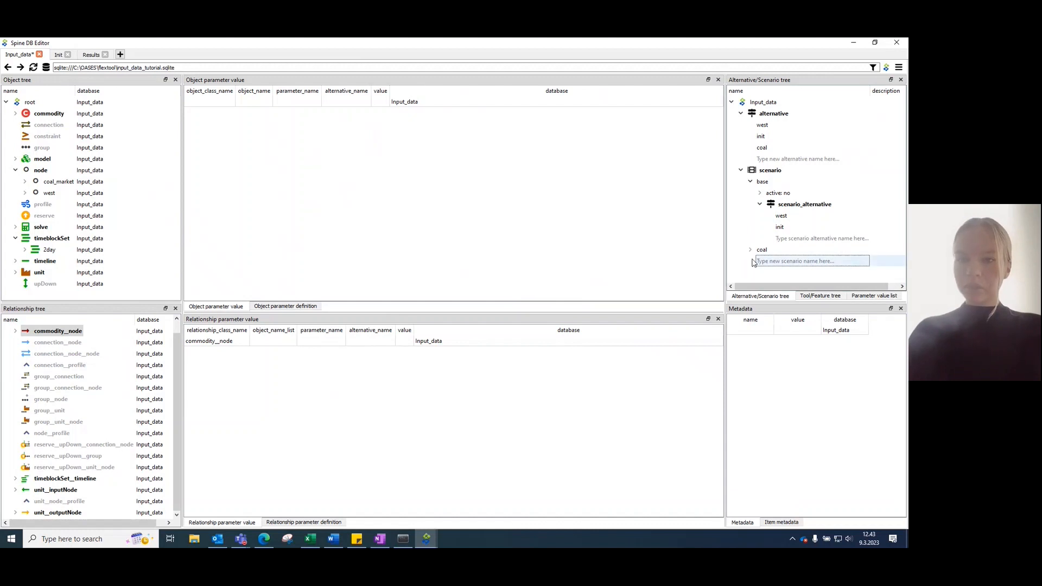
# Step: Assign the alternatives west, init and coal, in that order, to the coal scenario
pyautogui.click(751, 251)
pyautogui.scroll(-1, 753, 257)
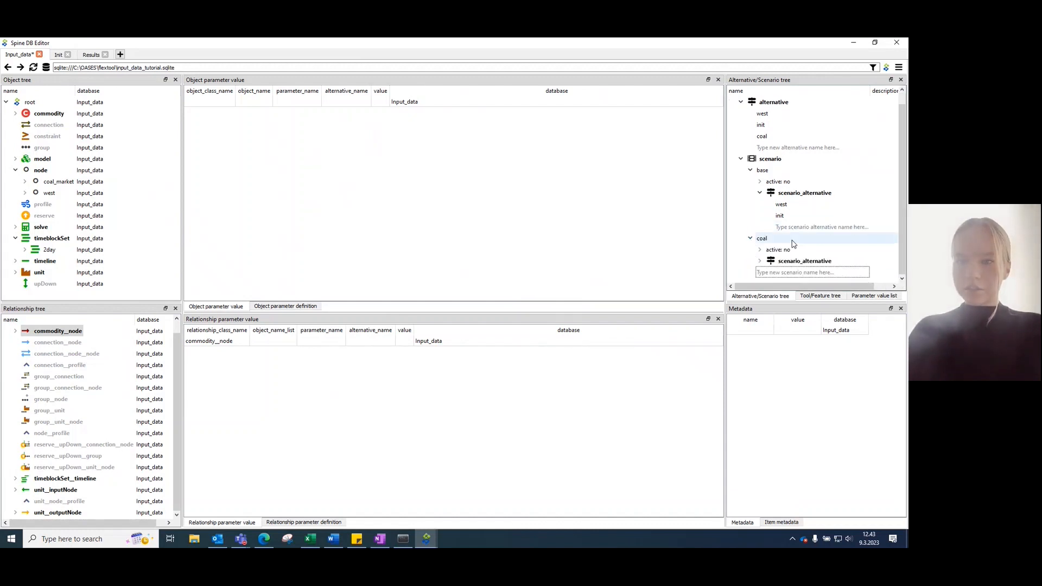
pyautogui.click(759, 261)
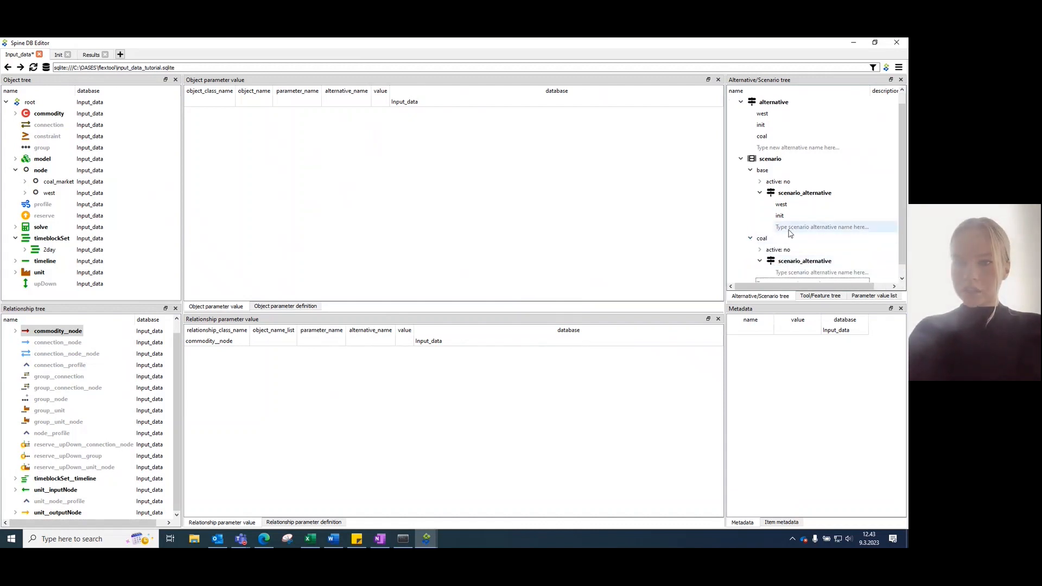
pyautogui.scroll(-1, 765, 263)
pyautogui.doubleClick(803, 261)
pyautogui.click(797, 278)
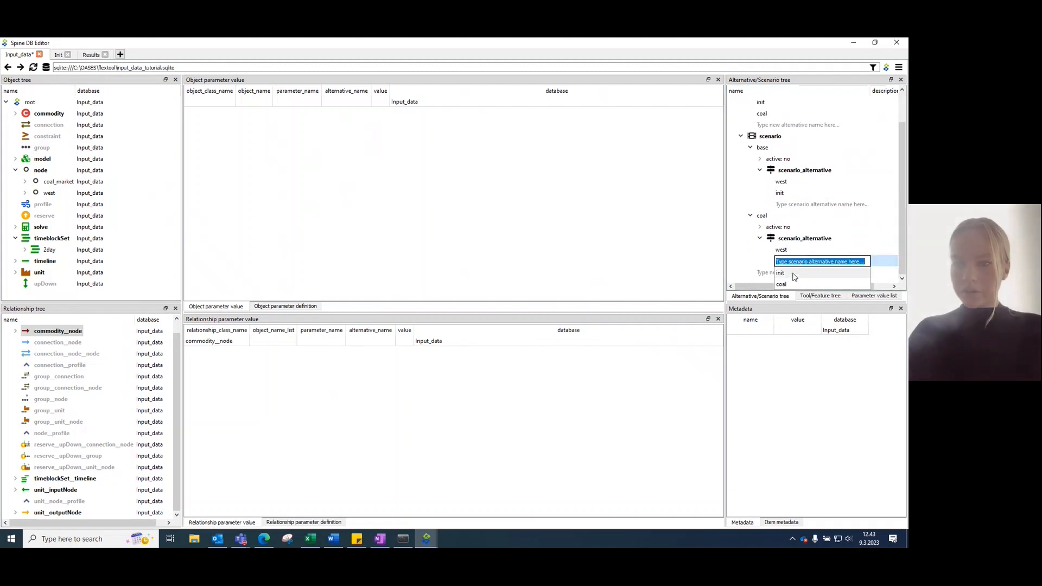
pyautogui.click(795, 273)
pyautogui.click(796, 273)
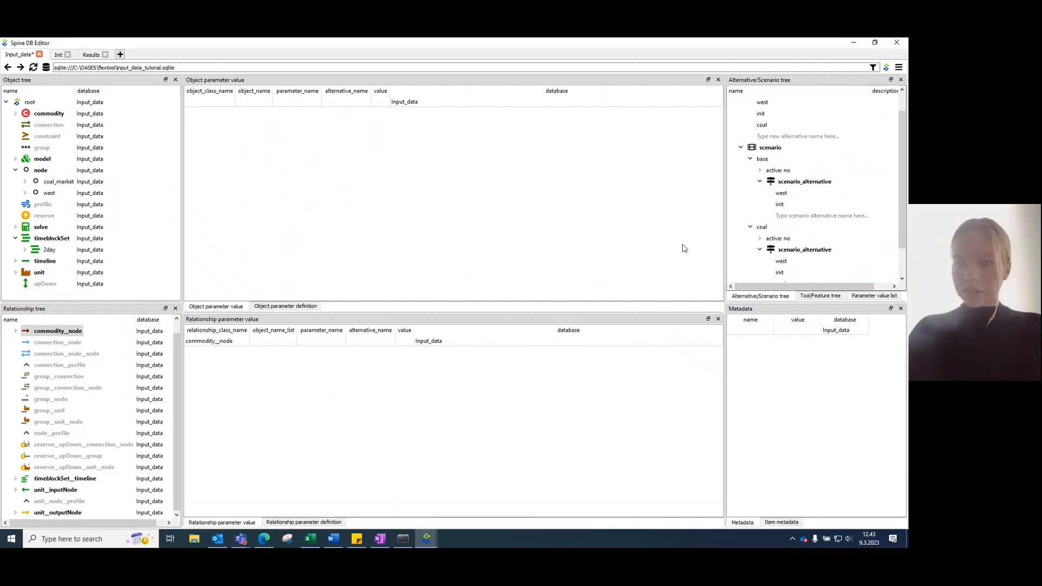
# Step: Commit the changes to Input_data with the message "second scenario added"
pyautogui.click(509, 240)
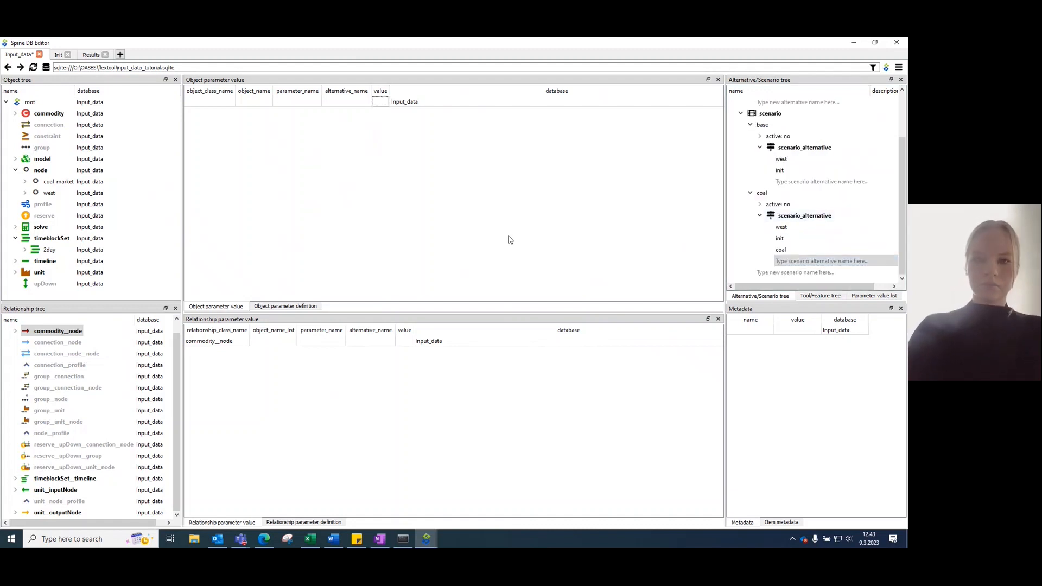
pyautogui.hotkey('ctrl', 'Return')
pyautogui.write('s')
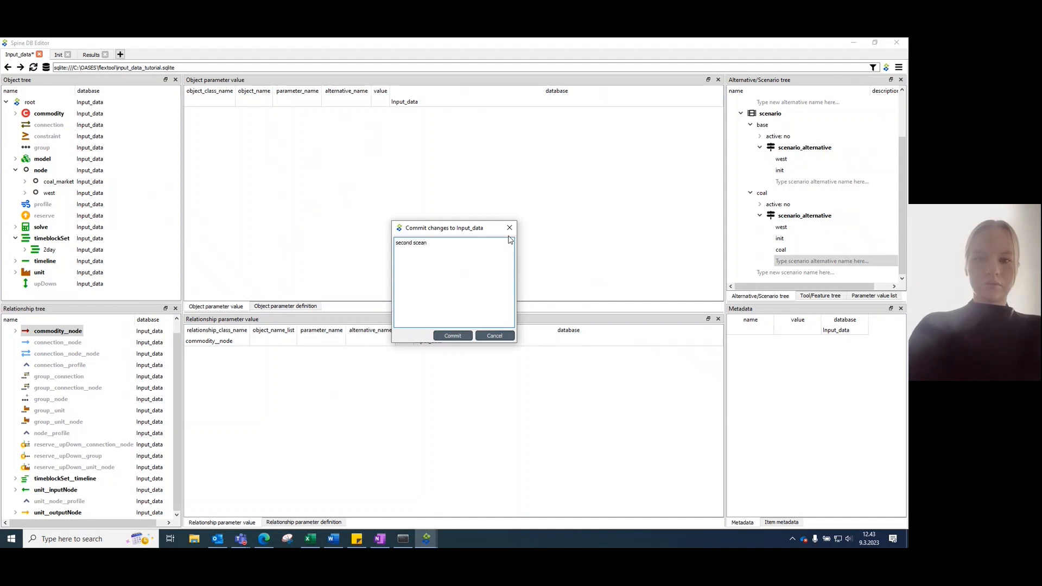
pyautogui.write('econd scenario added')
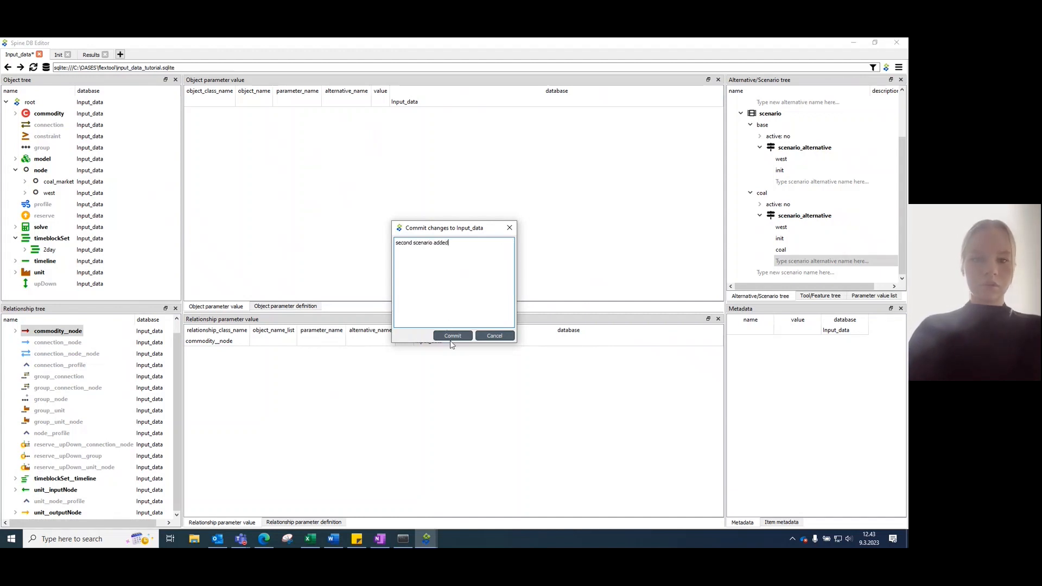
pyautogui.click(451, 339)
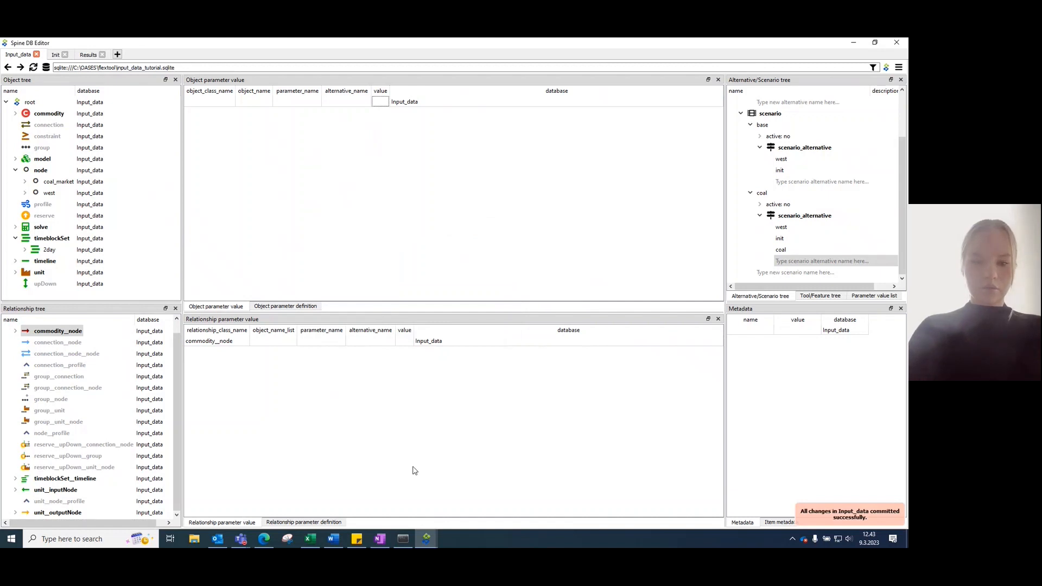
# Step: Switch to the Spine Toolbox flextool project and execute only the Export_to_CSV, FlexTool3 and Import_results items
pyautogui.moveTo(428, 542)
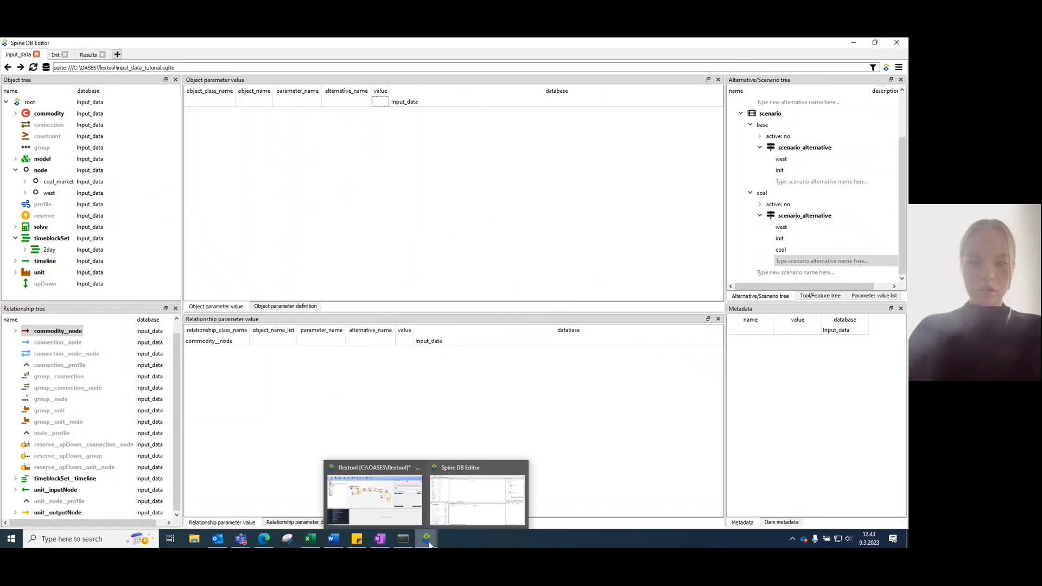
pyautogui.click(404, 488)
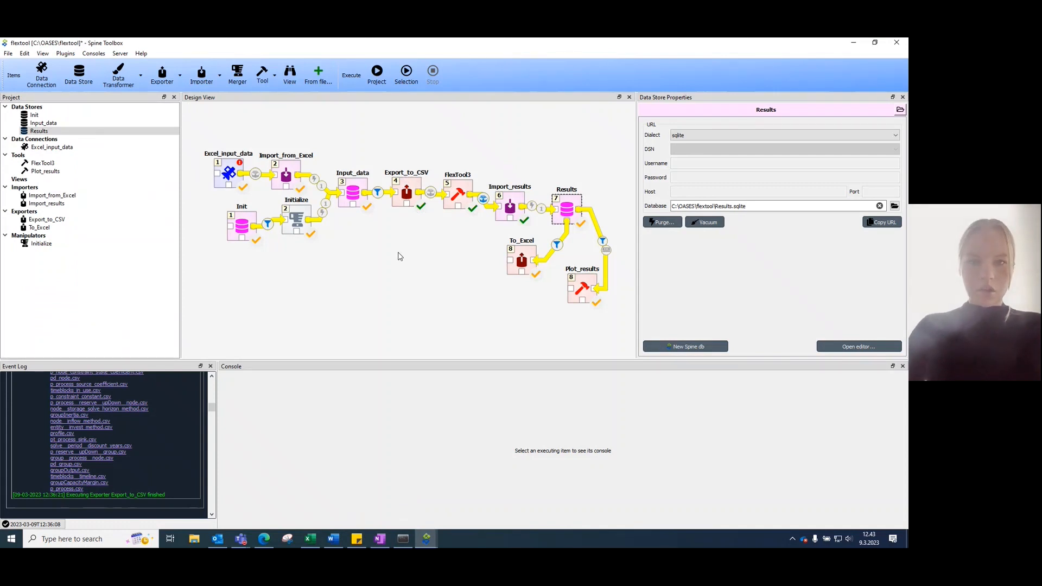
pyautogui.click(414, 185)
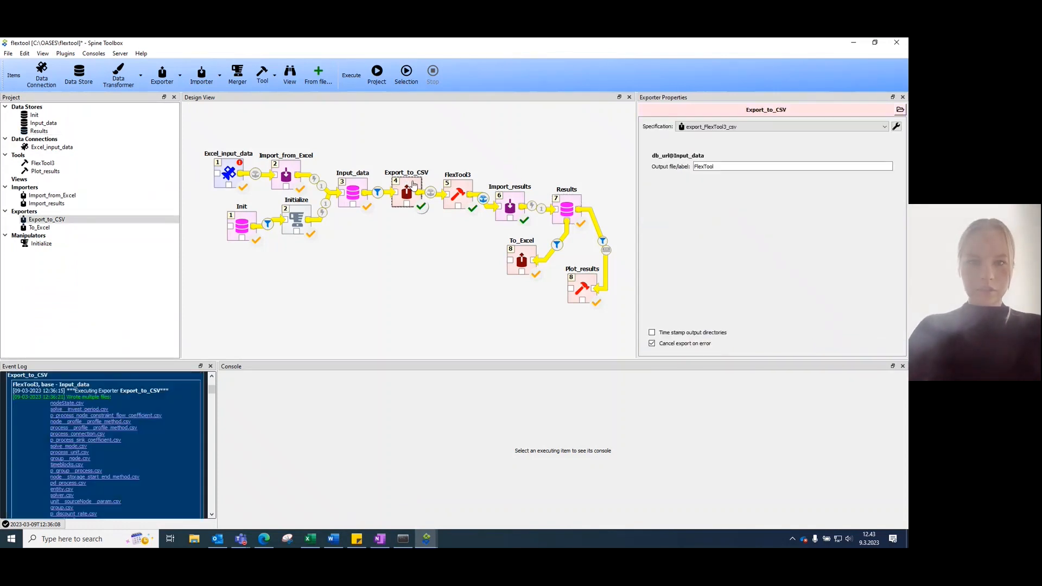
pyautogui.keyDown('ctrl'); pyautogui.click(457, 194); pyautogui.keyUp('ctrl')
pyautogui.keyDown('ctrl'); pyautogui.click(512, 201); pyautogui.keyUp('ctrl')
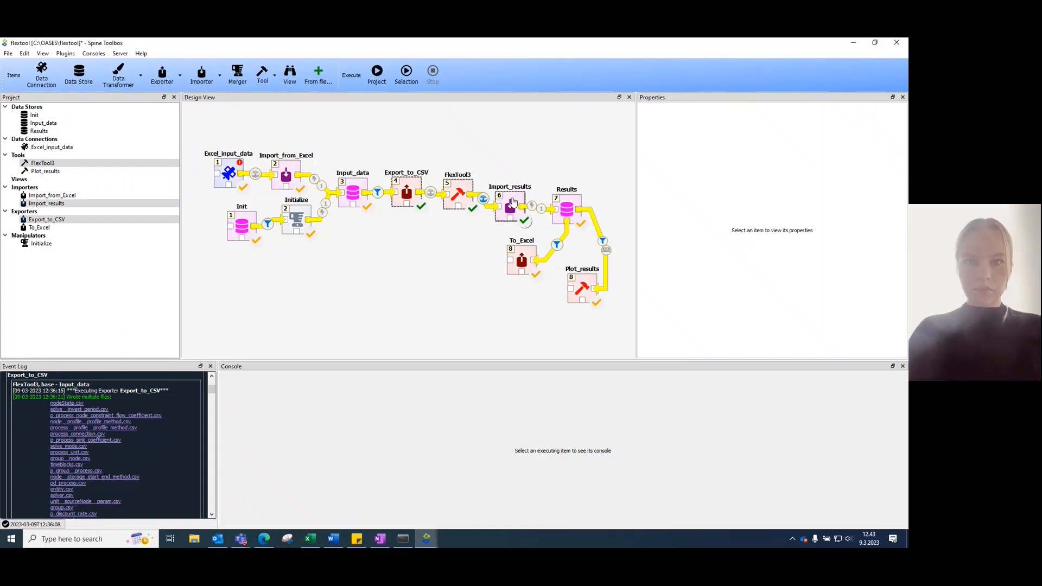
pyautogui.click(406, 73)
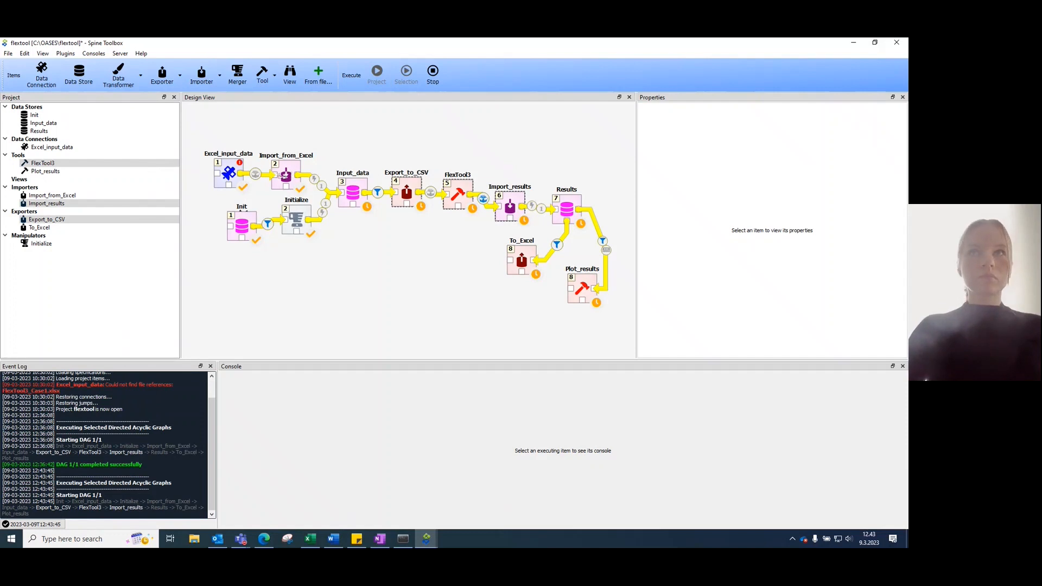
pyautogui.hotkey('alt', 'Tab')
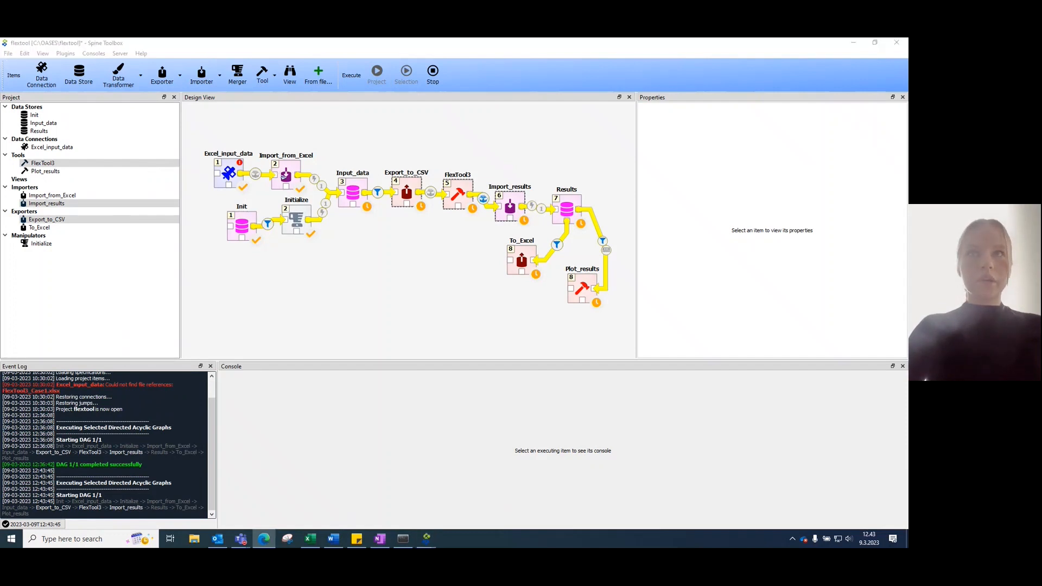
pyautogui.hotkey('alt', 'Tab')
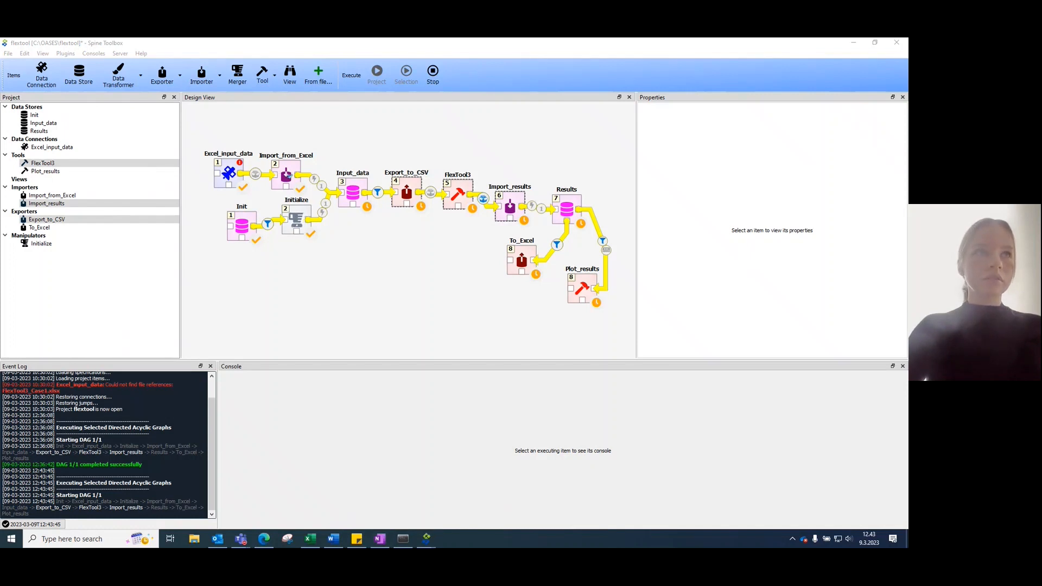
pyautogui.hotkey('alt', 'Tab')
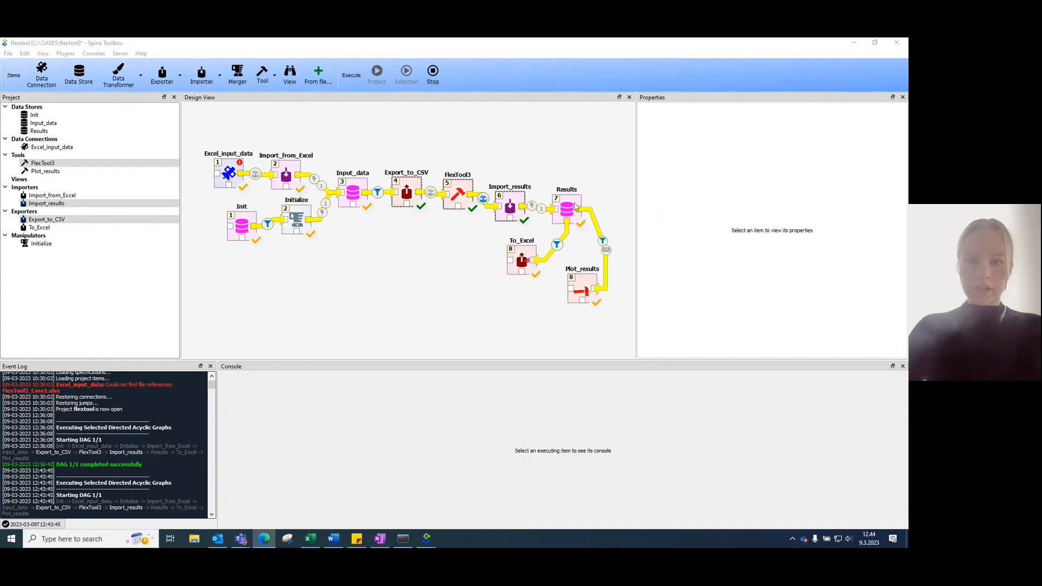
# Step: Open the Results database and expand the coal scenario in its scenario tree
pyautogui.click(559, 199)
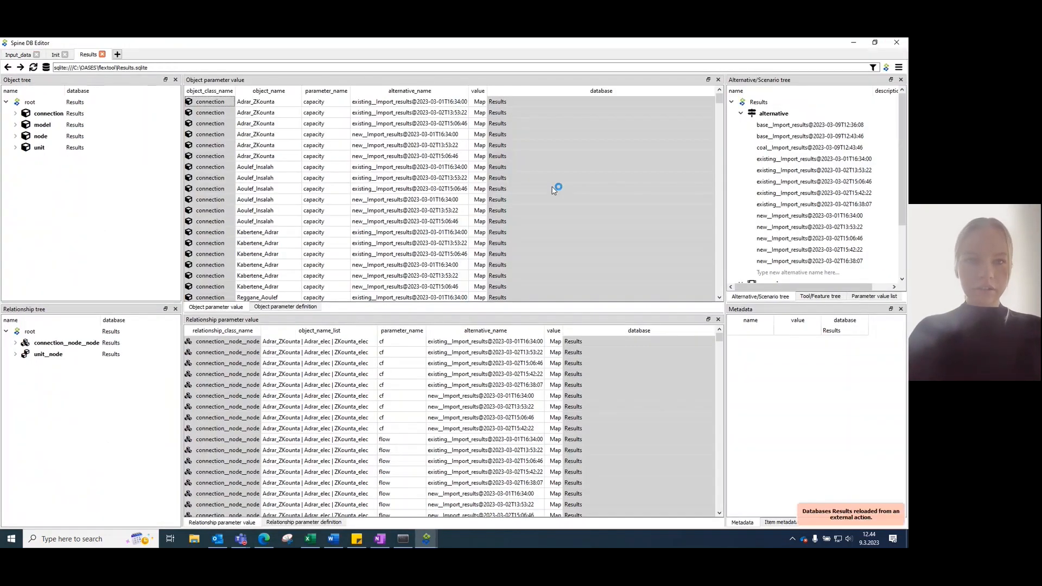
pyautogui.scroll(-2, 823, 173)
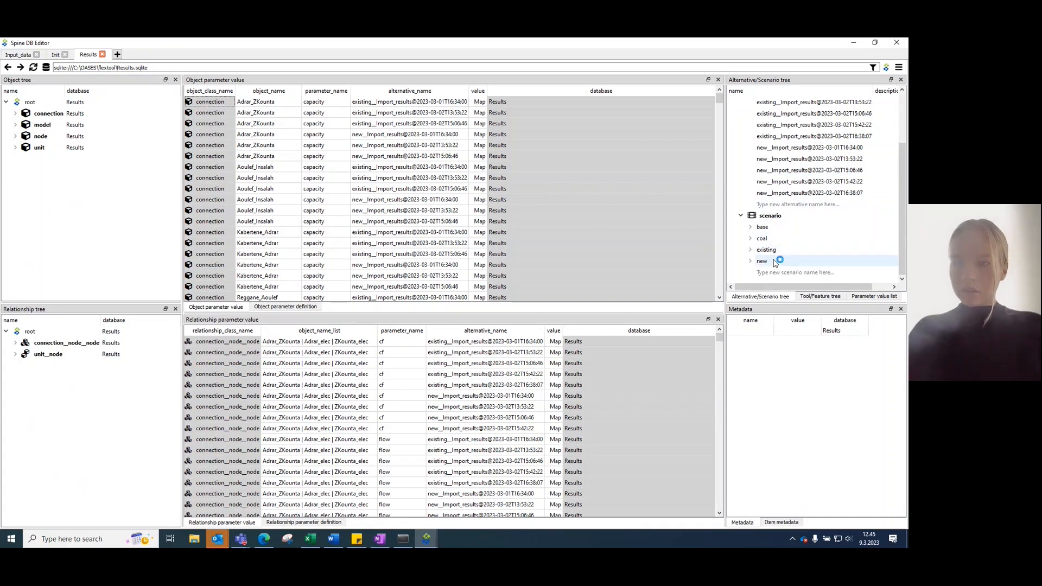
pyautogui.click(765, 240)
pyautogui.doubleClick(765, 241)
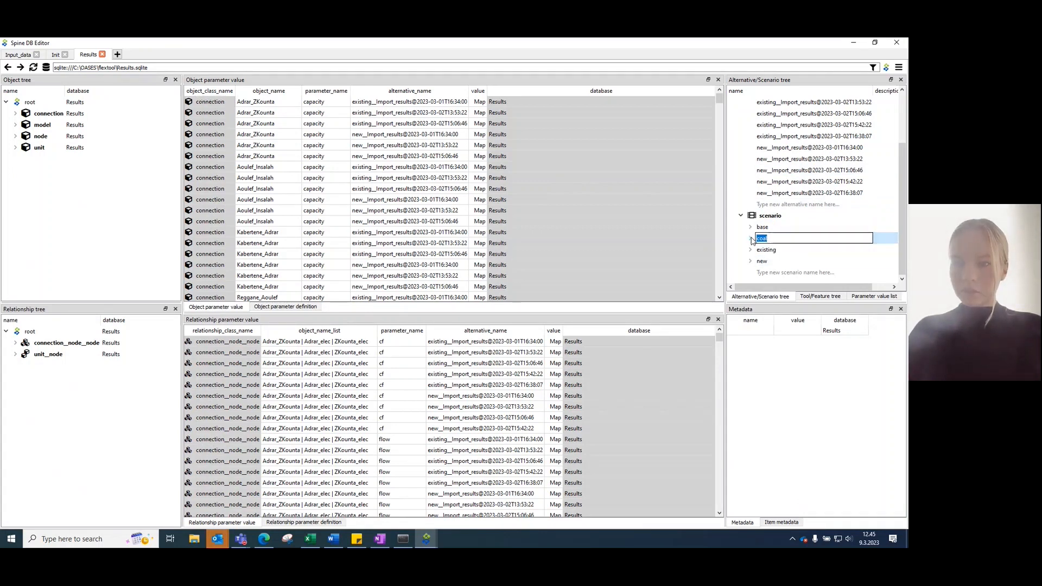
pyautogui.click(750, 238)
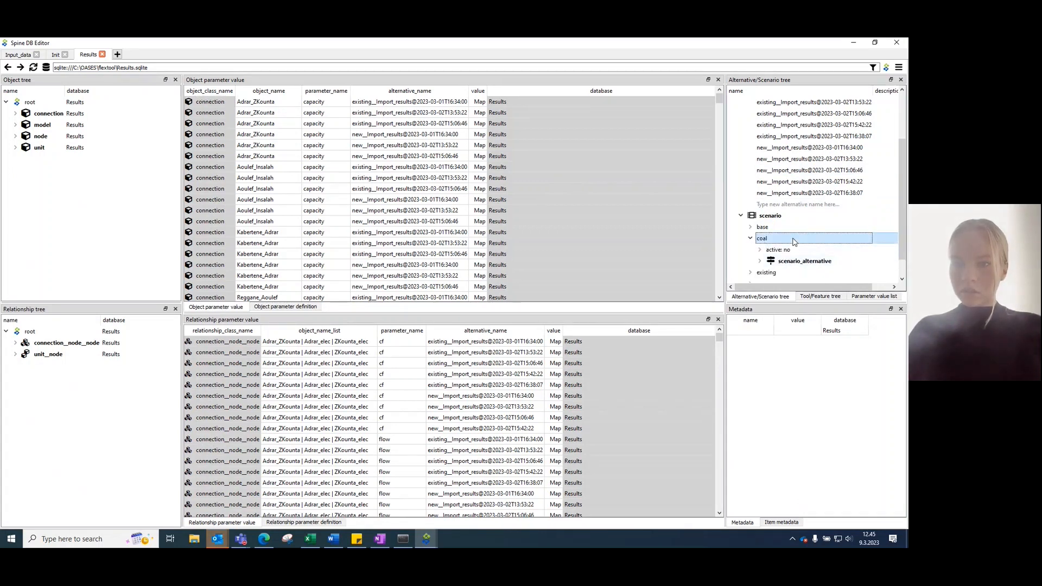
# Step: Expand the coal scenario's alternatives and show only the parameter values of its Import_results alternative from 2023-03-09T12:43:46
pyautogui.scroll(2, 794, 244)
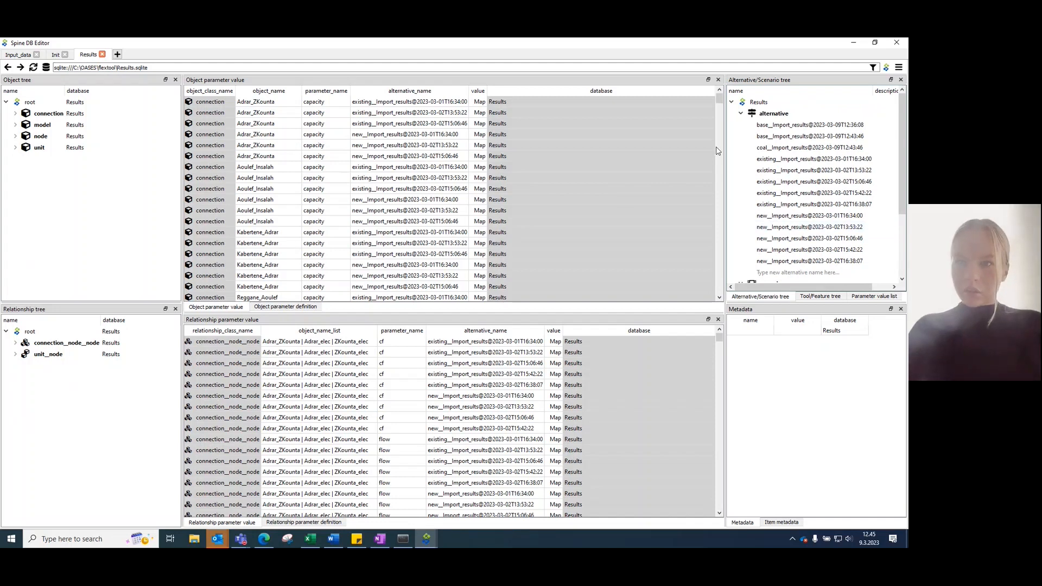
pyautogui.scroll(-3, 798, 228)
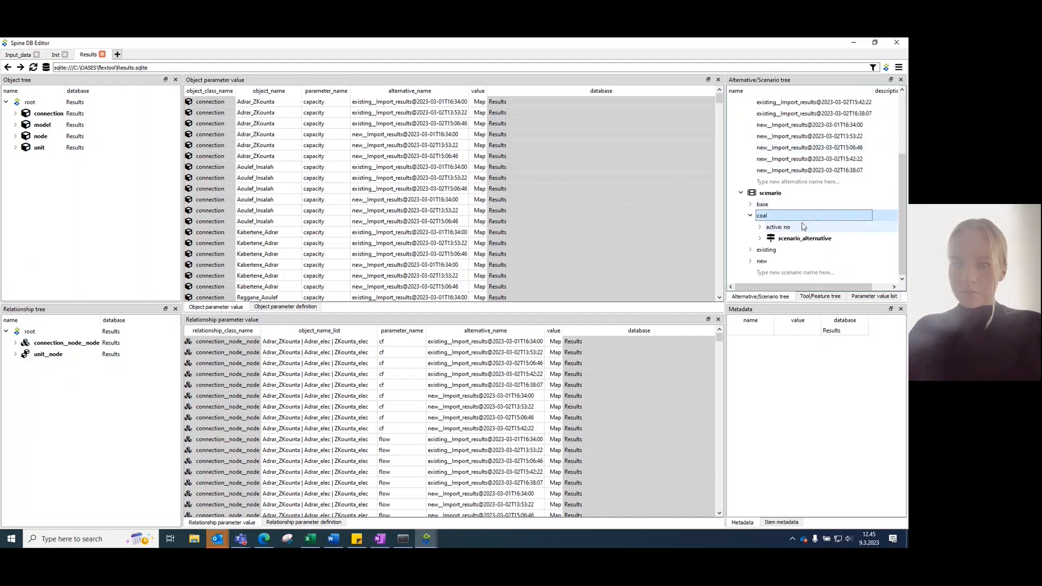
pyautogui.doubleClick(805, 240)
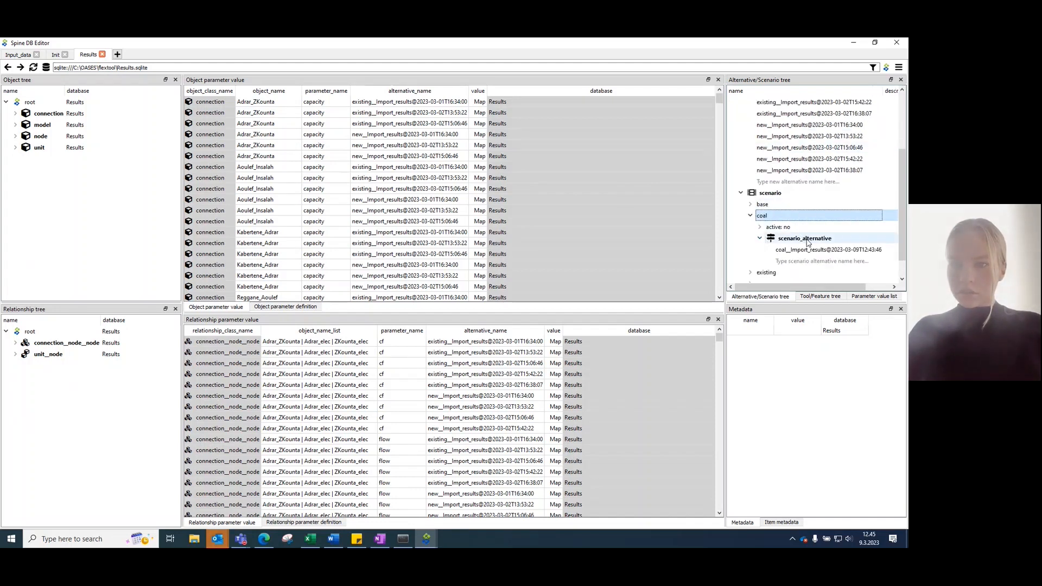
pyautogui.click(808, 249)
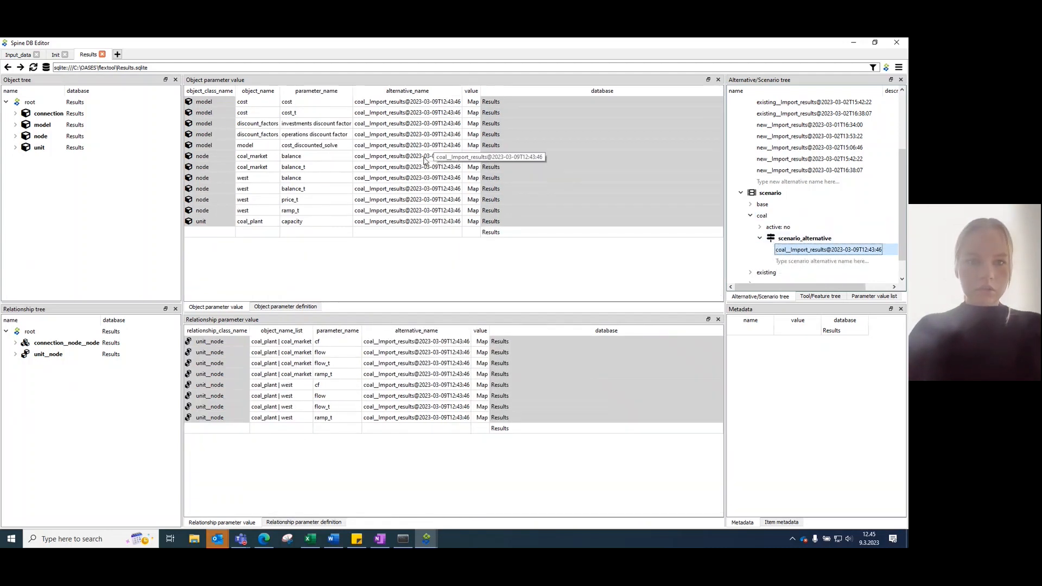
# Step: Bring up the available actions for the west node's price_t map in the coal results
pyautogui.rightClick(476, 203)
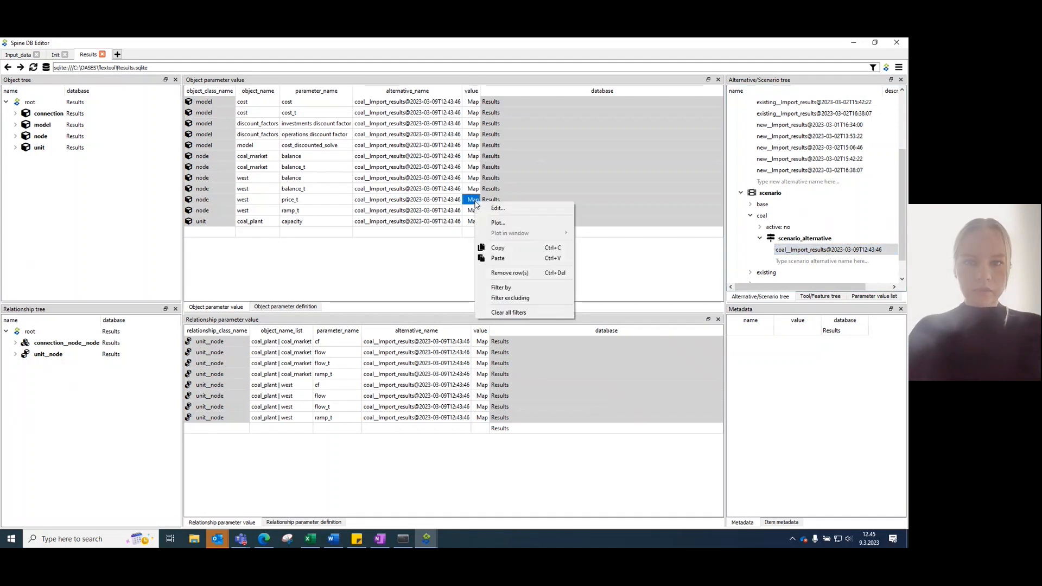
# Step: Open the coal scenario's price_t map for the west node, review its values through the last time step, and close it
pyautogui.click(491, 208)
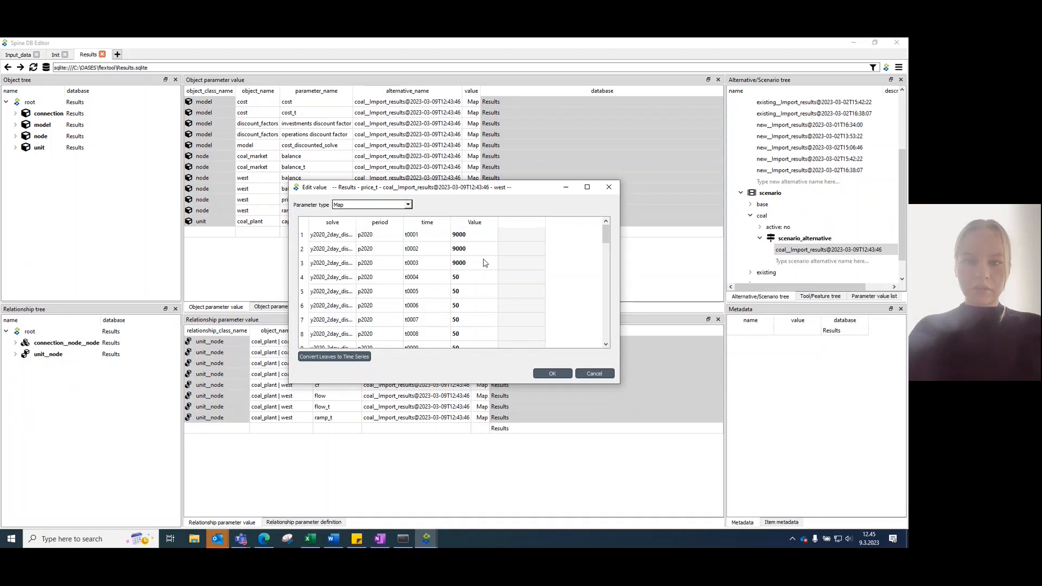
pyautogui.moveTo(606, 236)
pyautogui.mouseDown()
pyautogui.moveTo(606, 253)
pyautogui.moveTo(604, 237)
pyautogui.mouseUp()
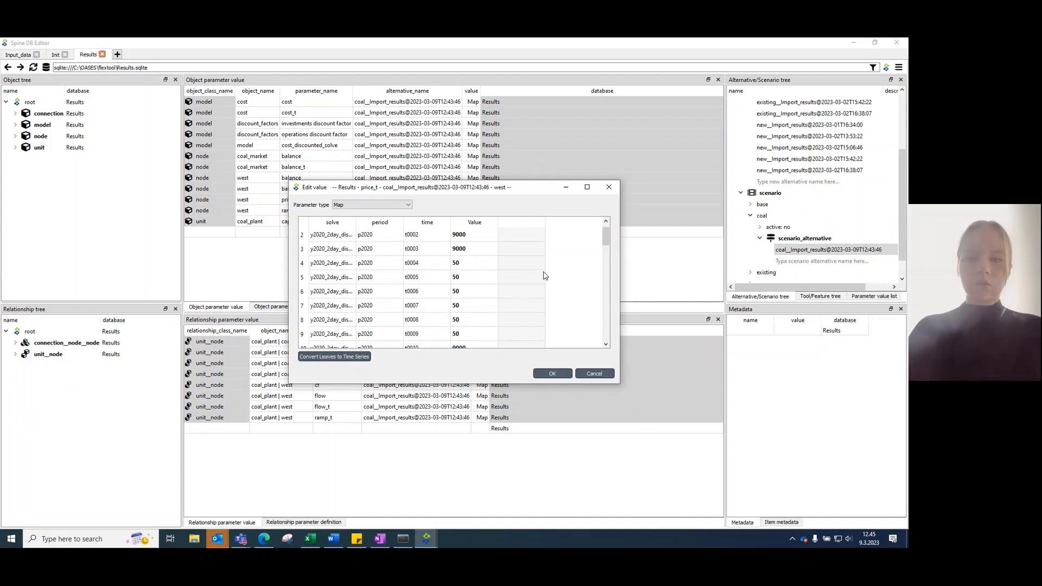
pyautogui.moveTo(604, 235); pyautogui.dragTo(617, 336)
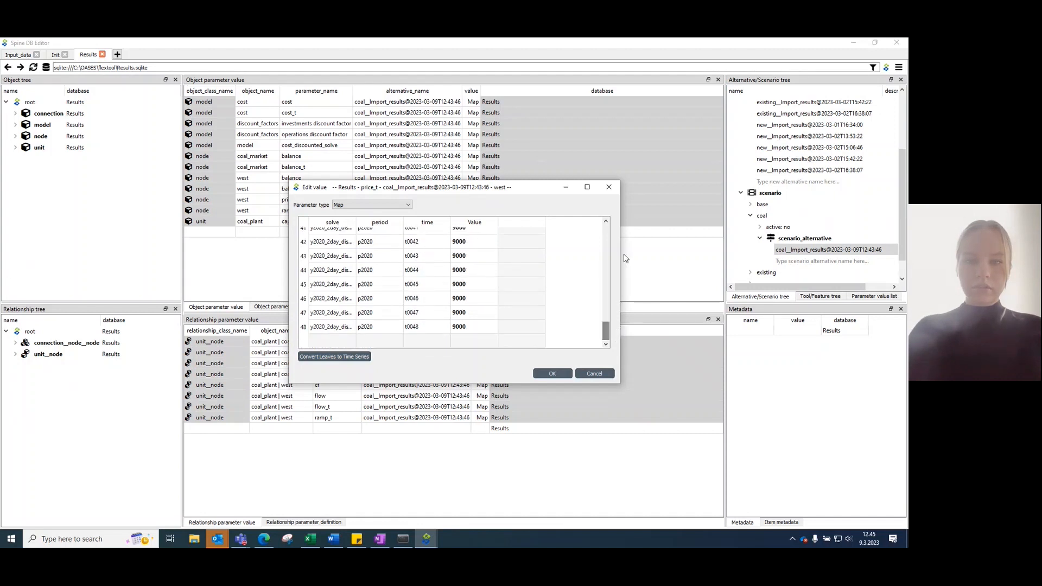
pyautogui.click(609, 187)
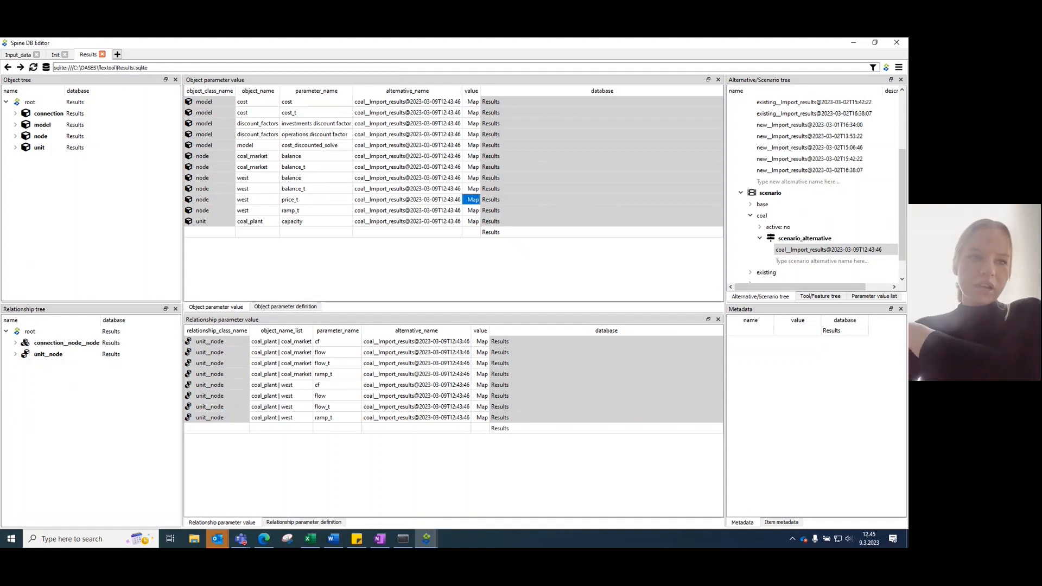
# Step: Show the whole Input_data database as an entity graph and shift the west node slightly away from coal_plant
pyautogui.click(30, 54)
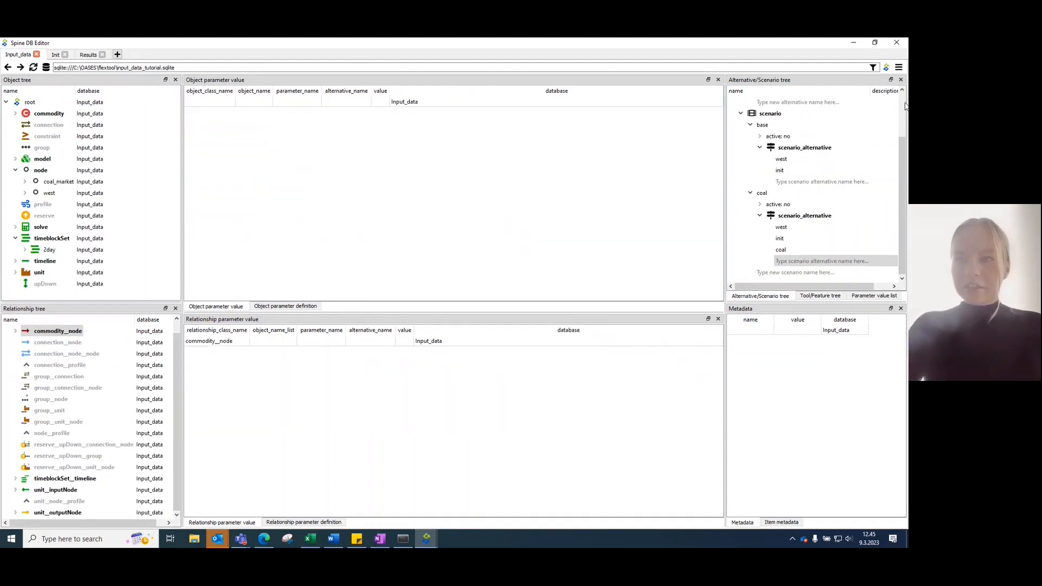
pyautogui.click(898, 68)
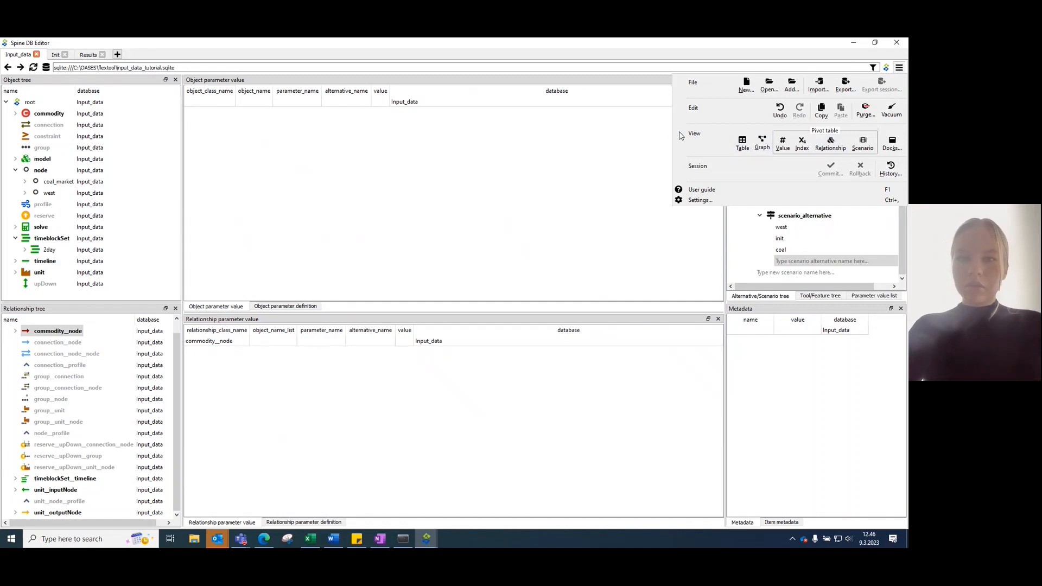
pyautogui.click(760, 145)
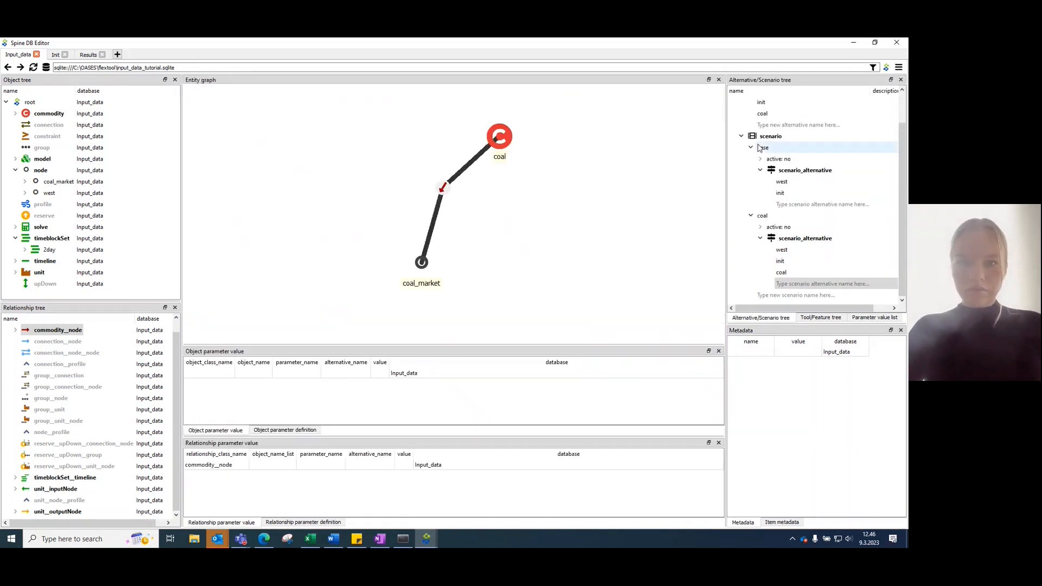
pyautogui.click(29, 102)
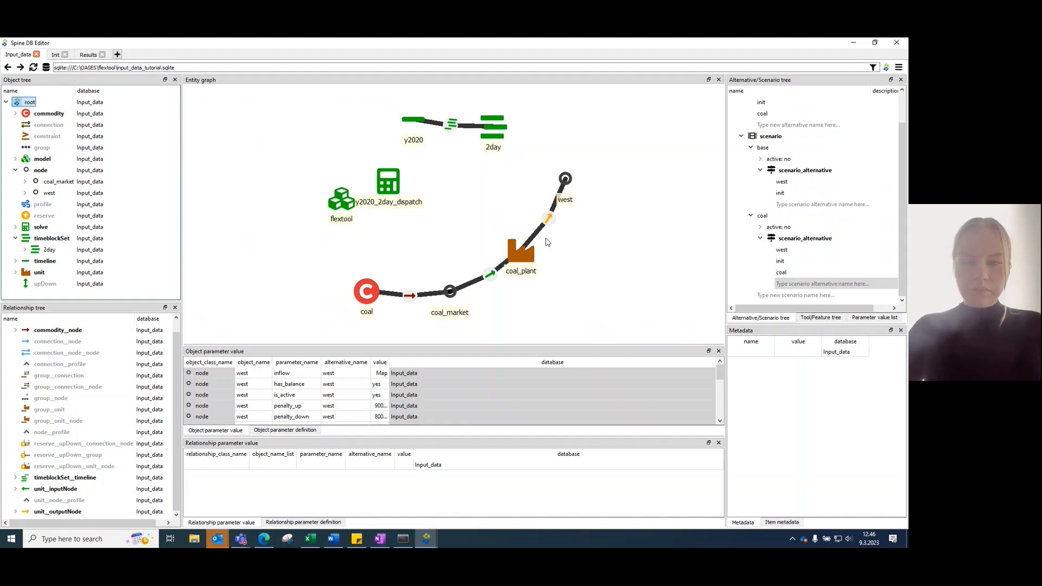
pyautogui.moveTo(567, 181); pyautogui.dragTo(587, 194)
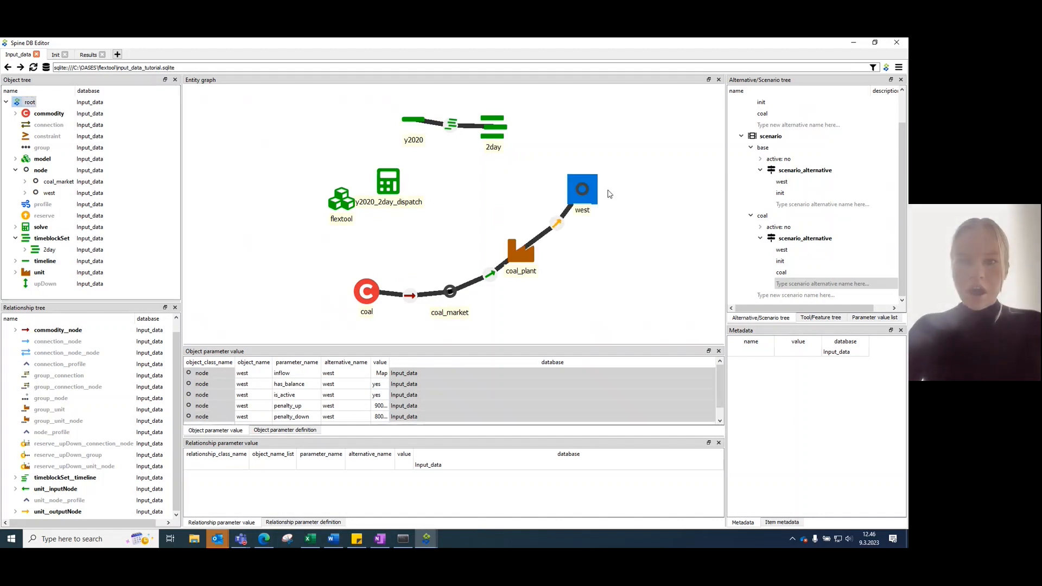
pyautogui.click(606, 226)
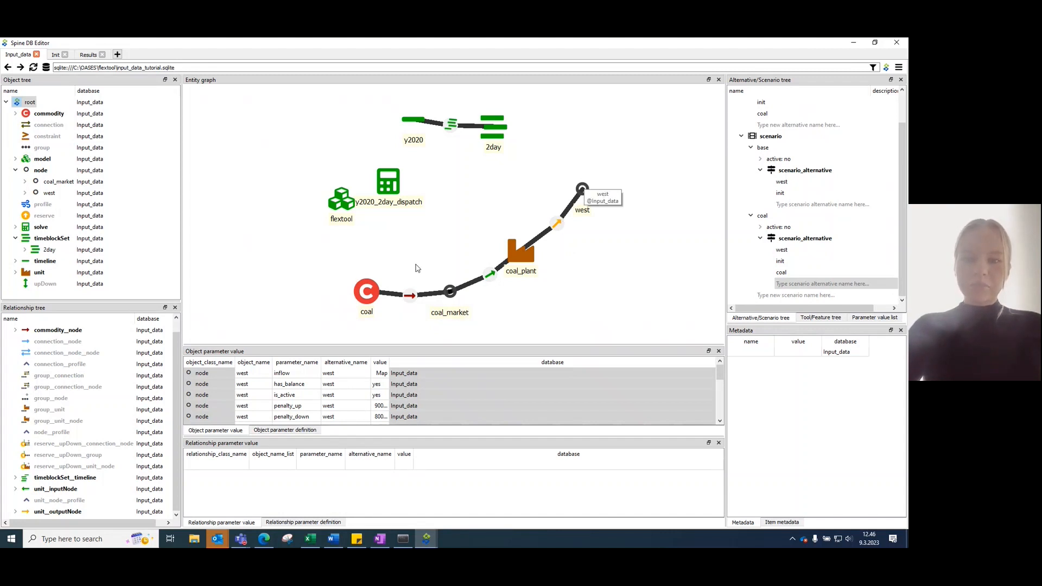
pyautogui.moveTo(608, 247); pyautogui.dragTo(581, 211)
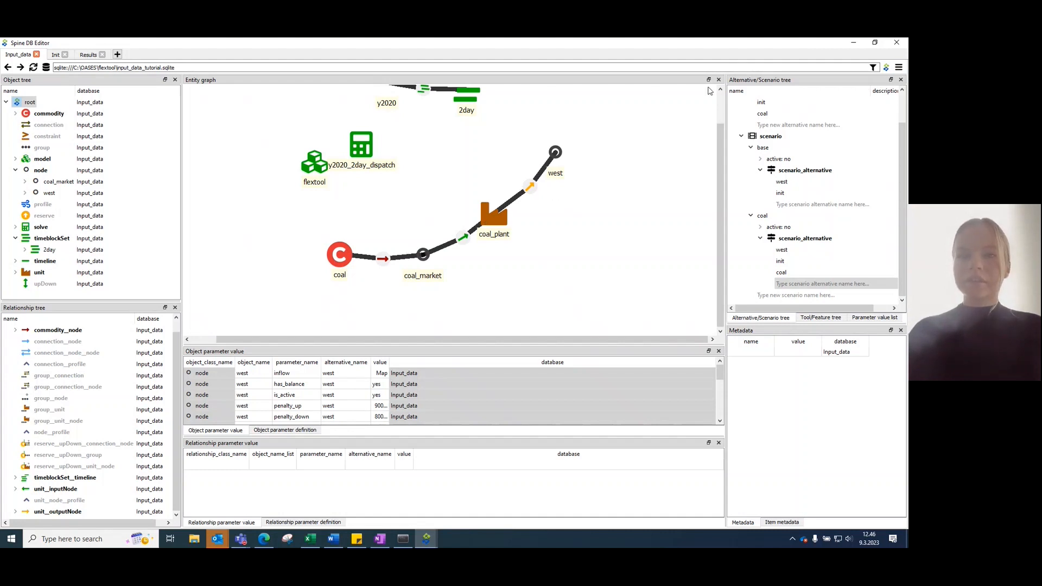
# Step: Return the Input_data database to the table view and add a new alternative named wind
pyautogui.click(899, 67)
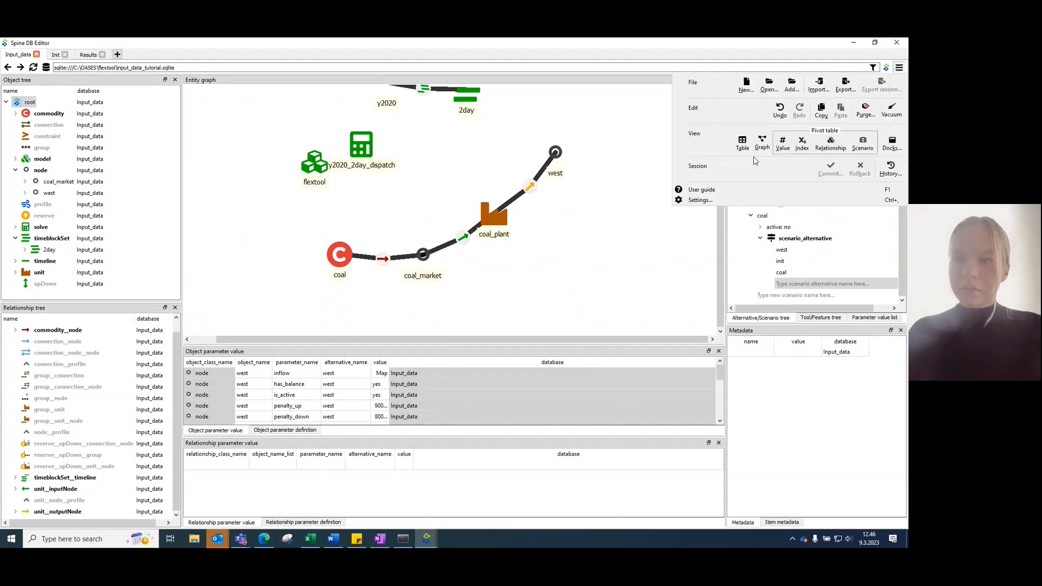
pyautogui.click(741, 144)
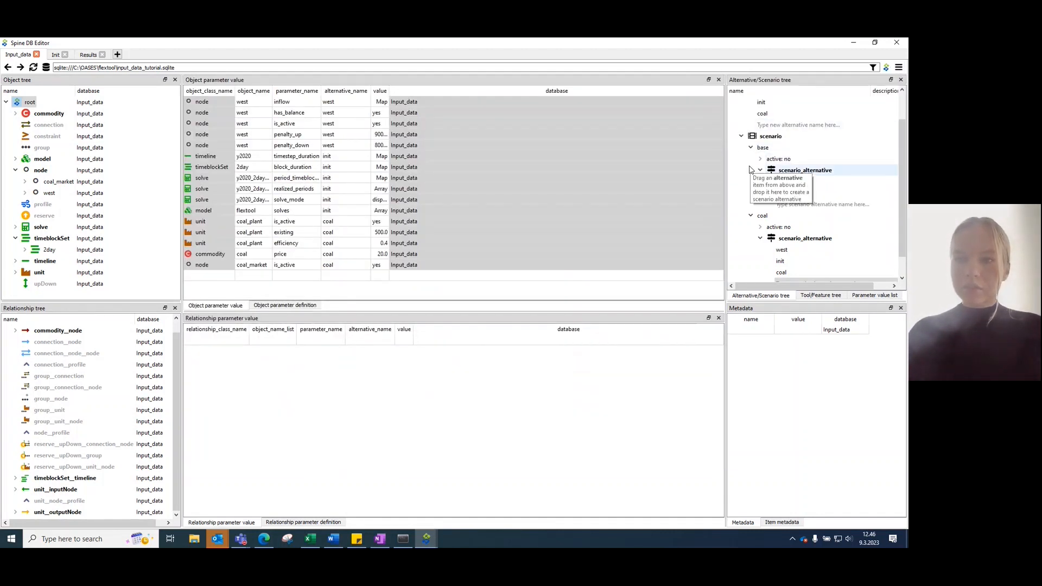
pyautogui.scroll(1, 775, 152)
pyautogui.doubleClick(800, 158)
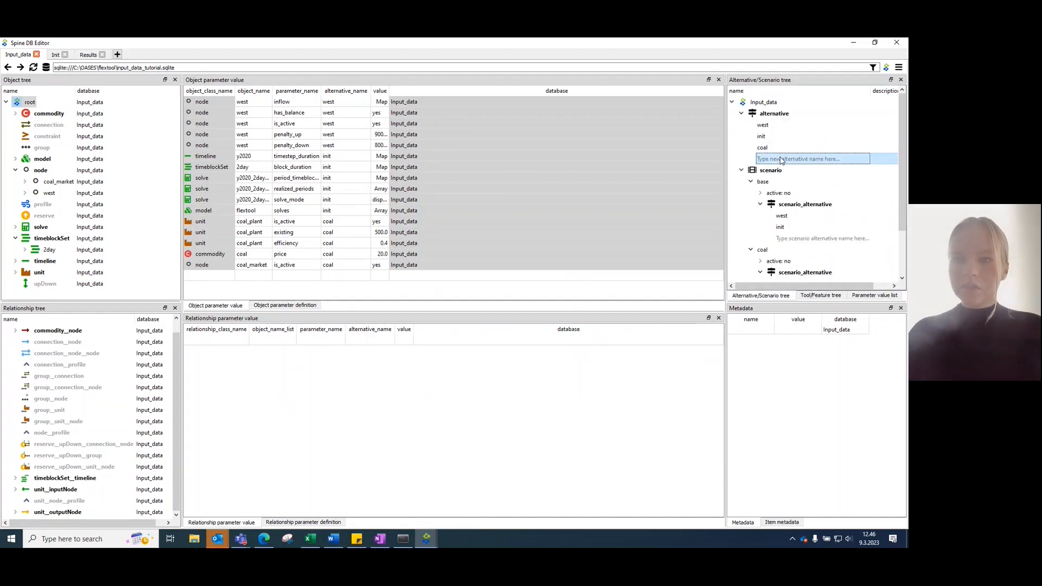
pyautogui.write('wind')
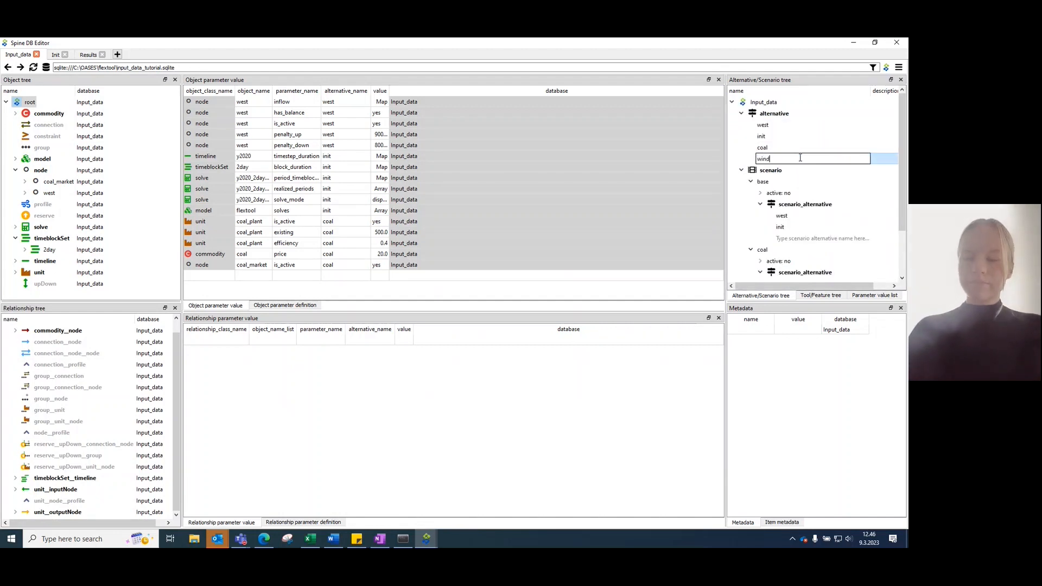
pyautogui.click(792, 205)
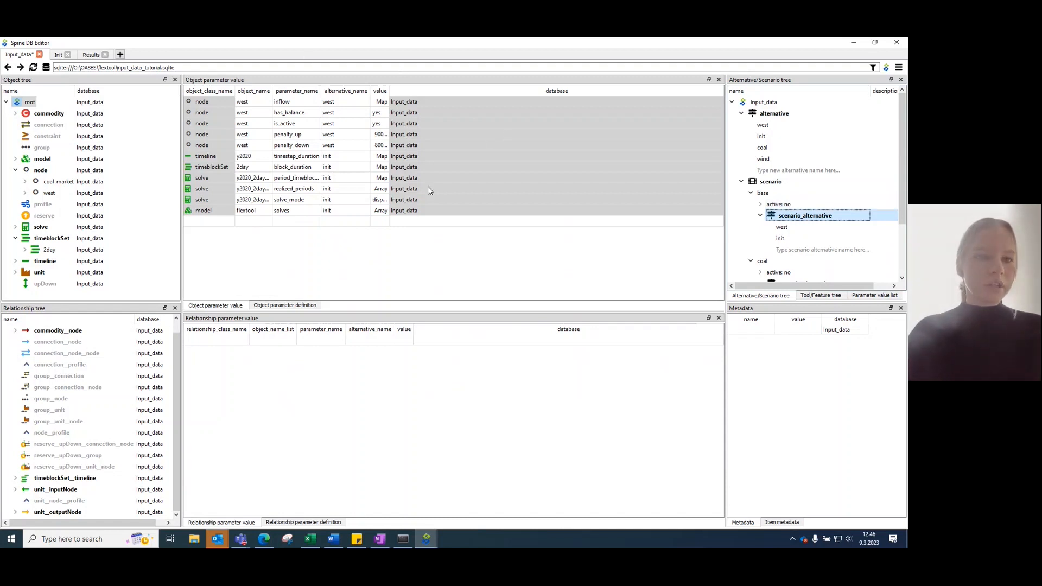
# Step: Add a new object named wind_plant to the unit class
pyautogui.rightClick(39, 277)
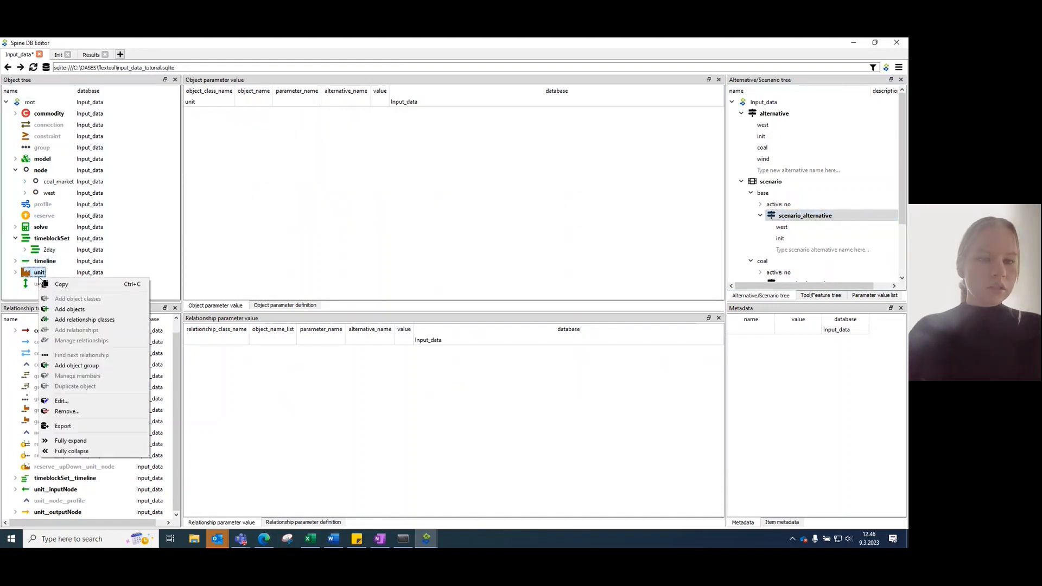
pyautogui.click(69, 309)
pyautogui.click(424, 246)
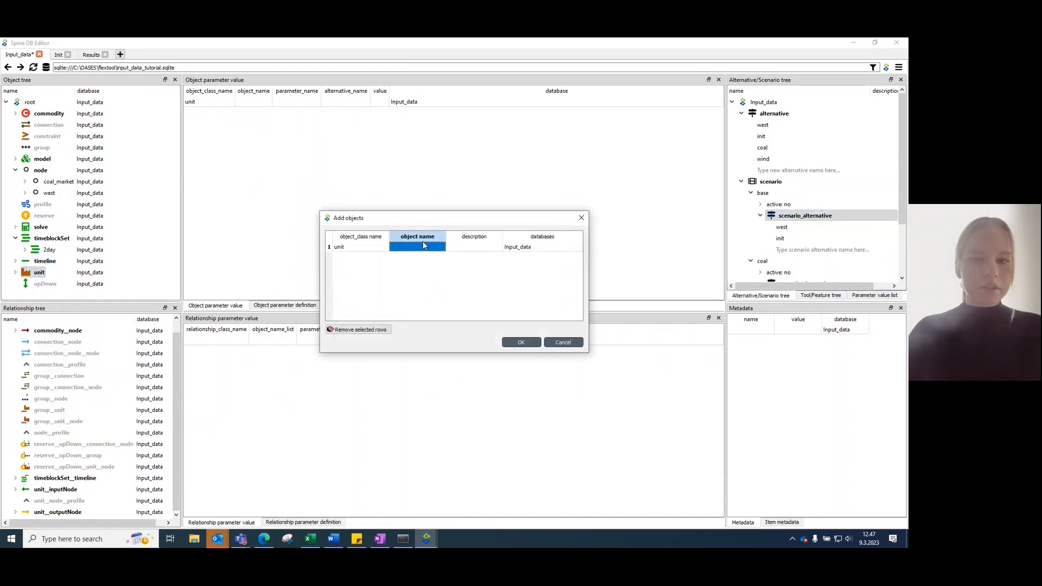
pyautogui.click(426, 247)
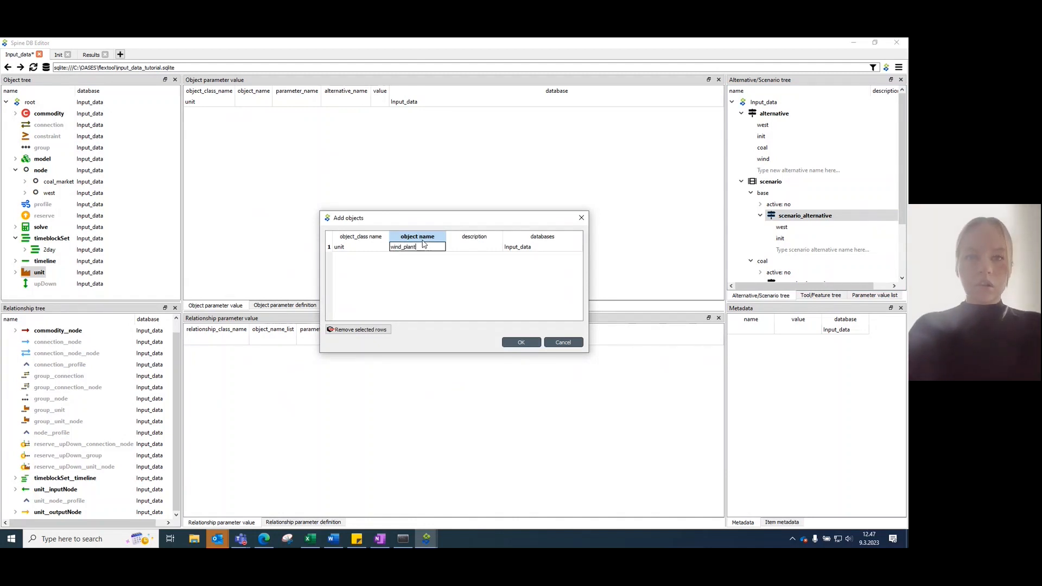
pyautogui.click(521, 342)
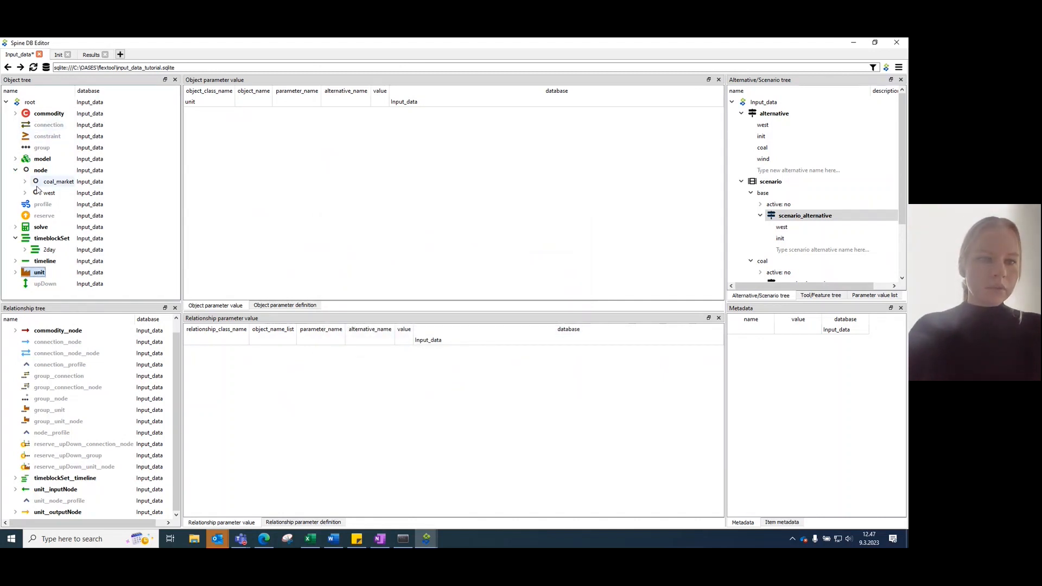
# Step: Add a new object named wind_profile to the profile class
pyautogui.click(43, 208)
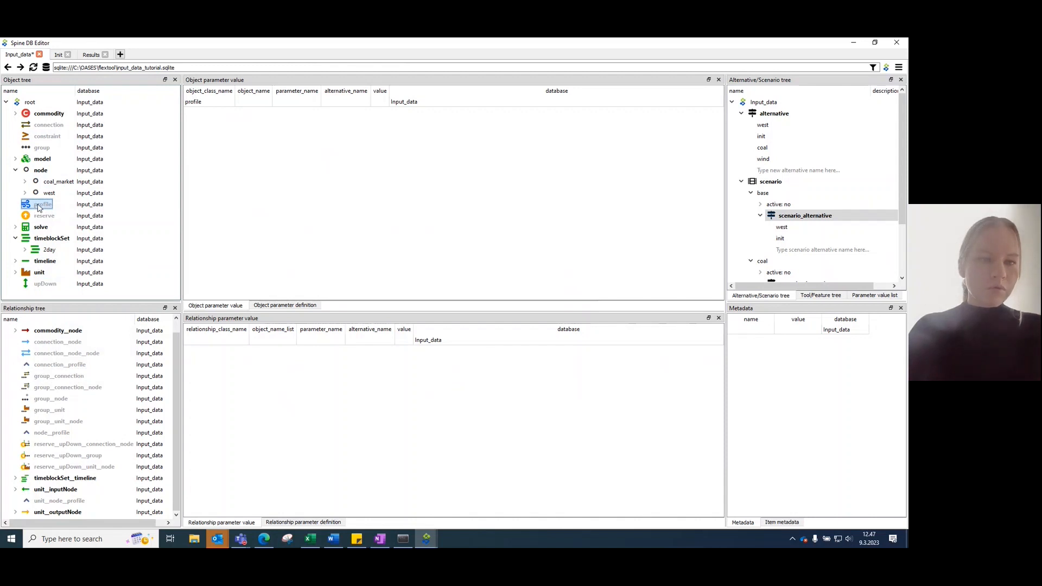
pyautogui.rightClick(39, 208)
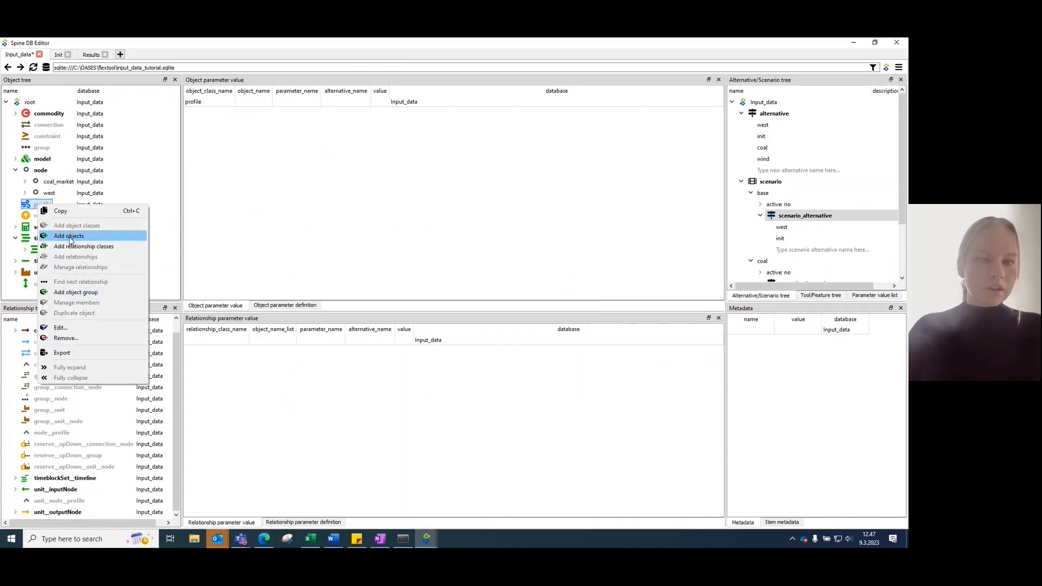
pyautogui.click(70, 241)
pyautogui.doubleClick(418, 246)
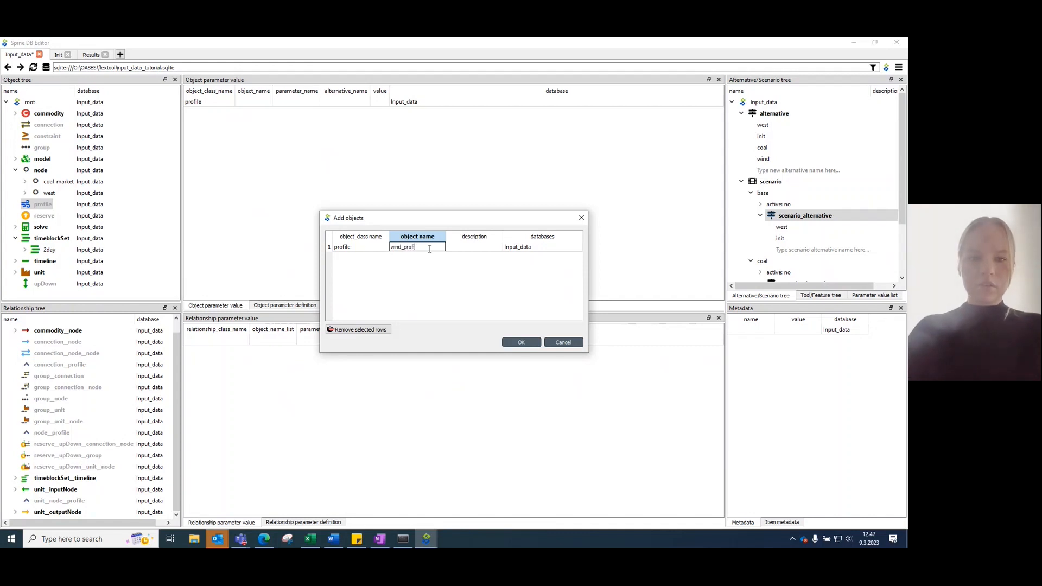
pyautogui.write('wind_profile')
pyautogui.click(521, 342)
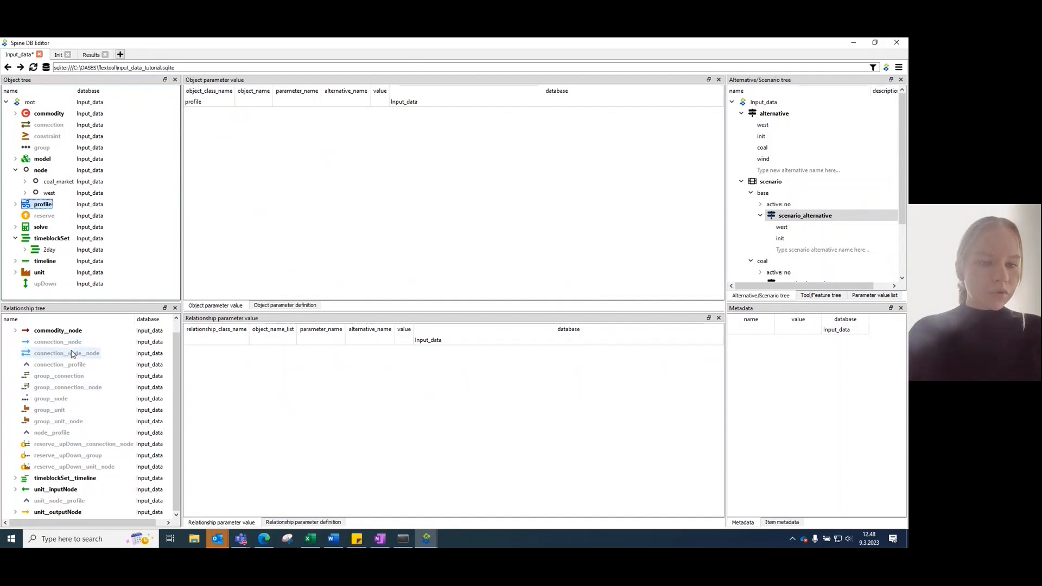
# Step: Add a unit__node__profile relationship linking wind_plant, the west node and wind_profile
pyautogui.rightClick(77, 504)
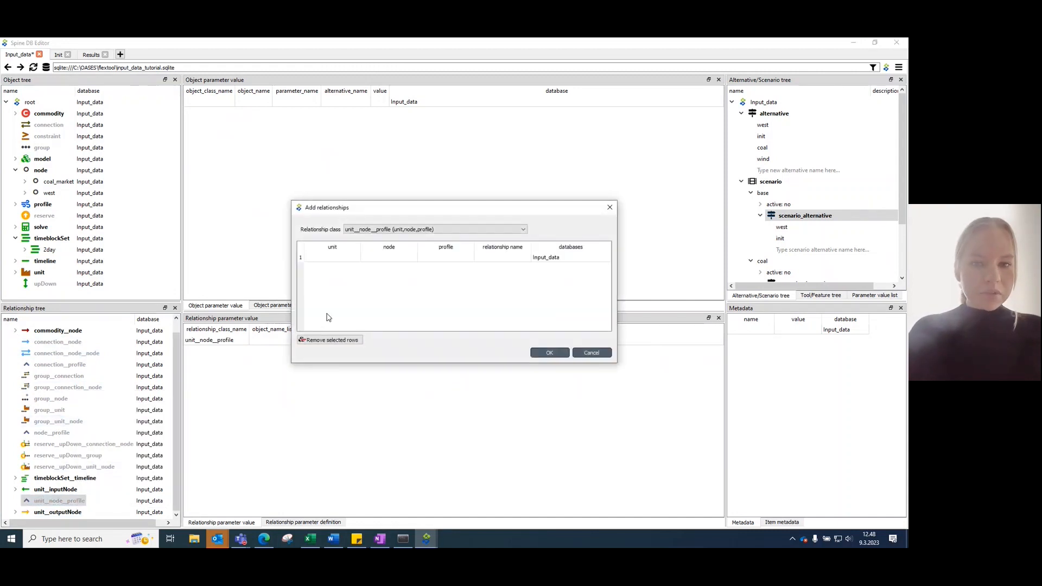
pyautogui.doubleClick(333, 258)
pyautogui.click(329, 280)
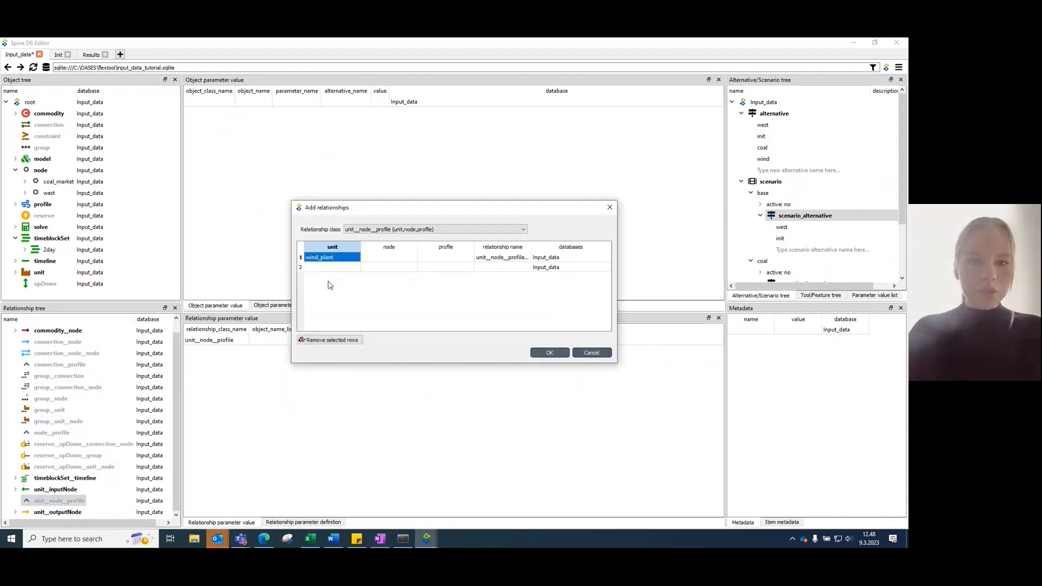
pyautogui.doubleClick(389, 258)
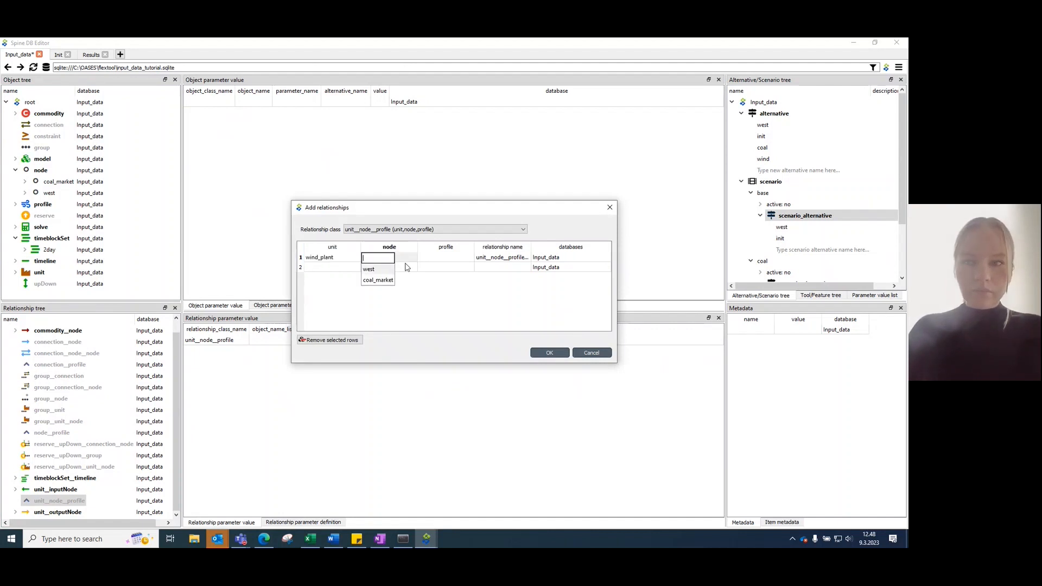
pyautogui.click(369, 270)
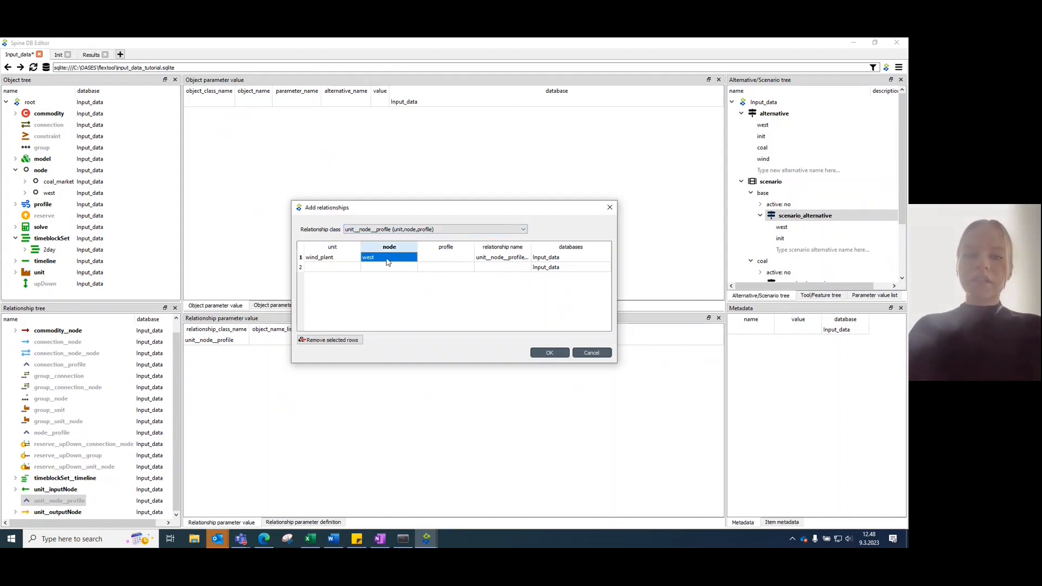
pyautogui.click(457, 260)
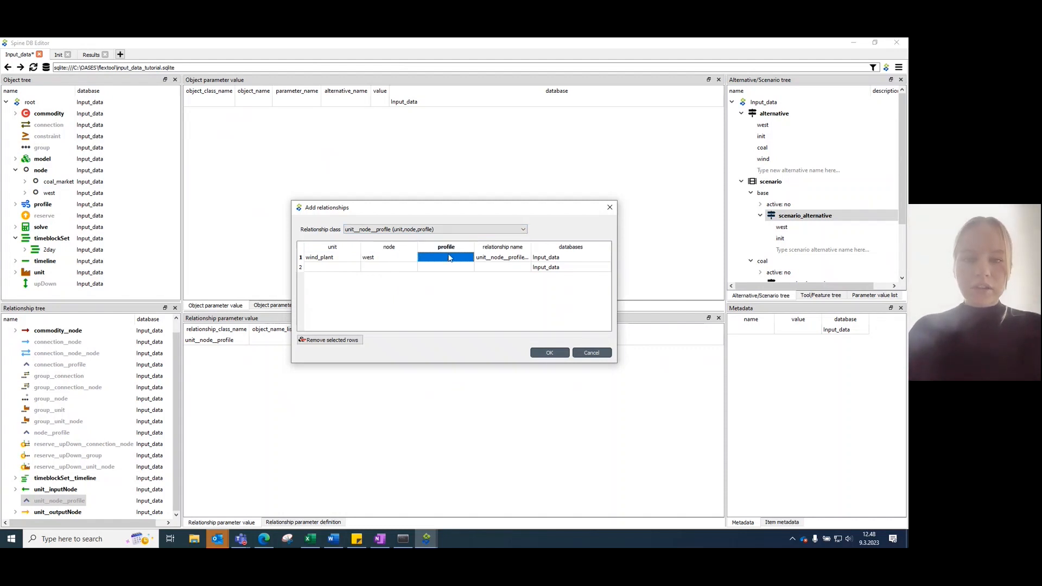
pyautogui.doubleClick(449, 257)
pyautogui.click(434, 268)
pyautogui.click(550, 354)
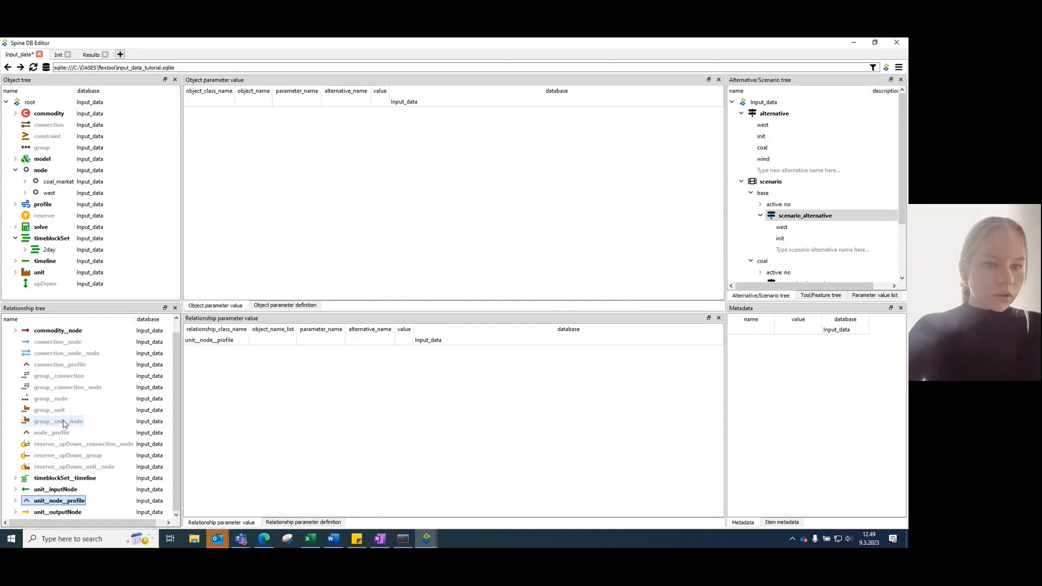
# Step: Add a unit__outputNode relationship from wind_plant to the west node
pyautogui.rightClick(76, 511)
pyautogui.click(108, 433)
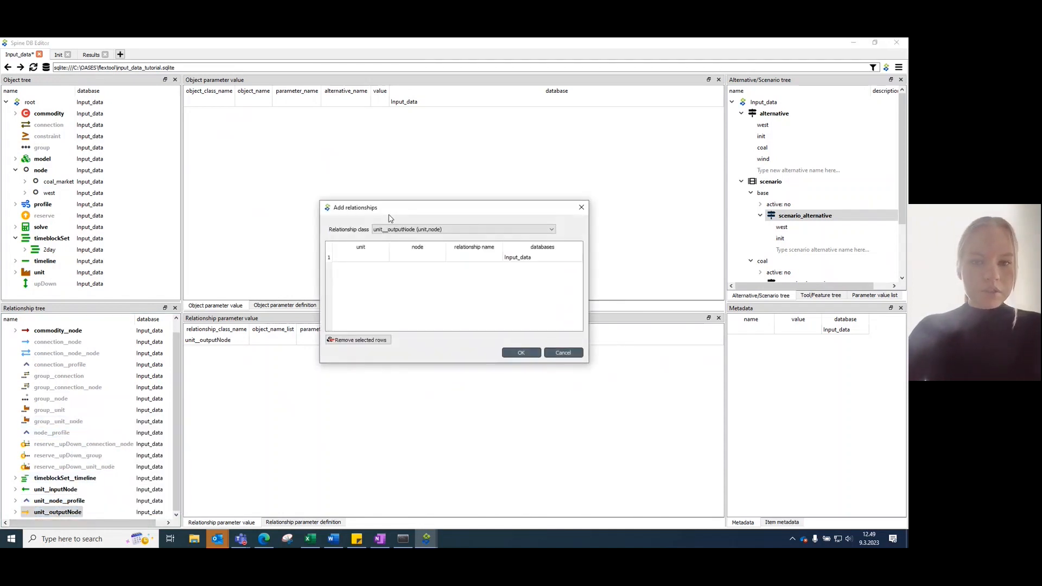
pyautogui.doubleClick(351, 258)
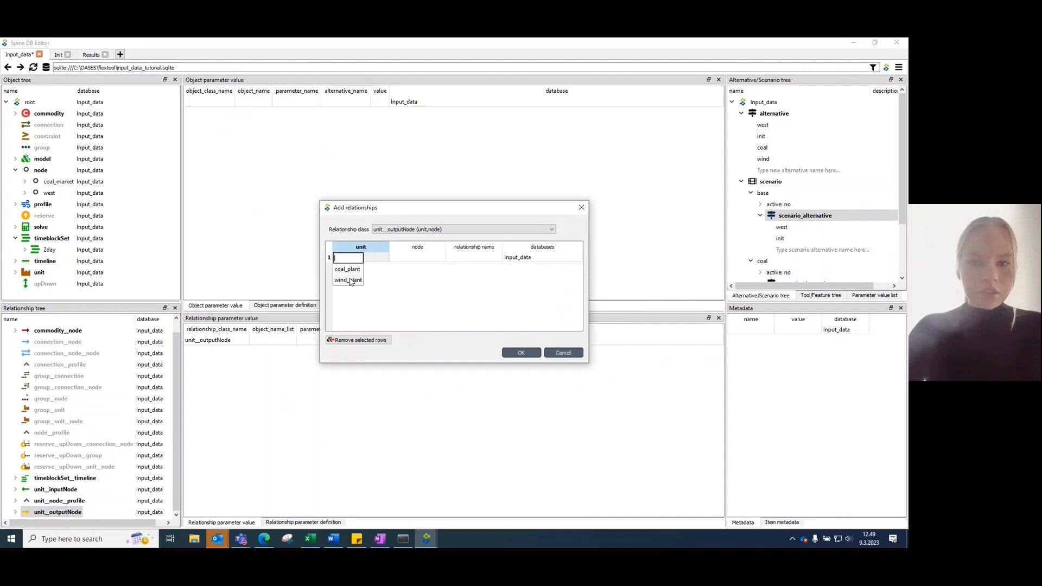
pyautogui.click(348, 280)
pyautogui.doubleClick(415, 259)
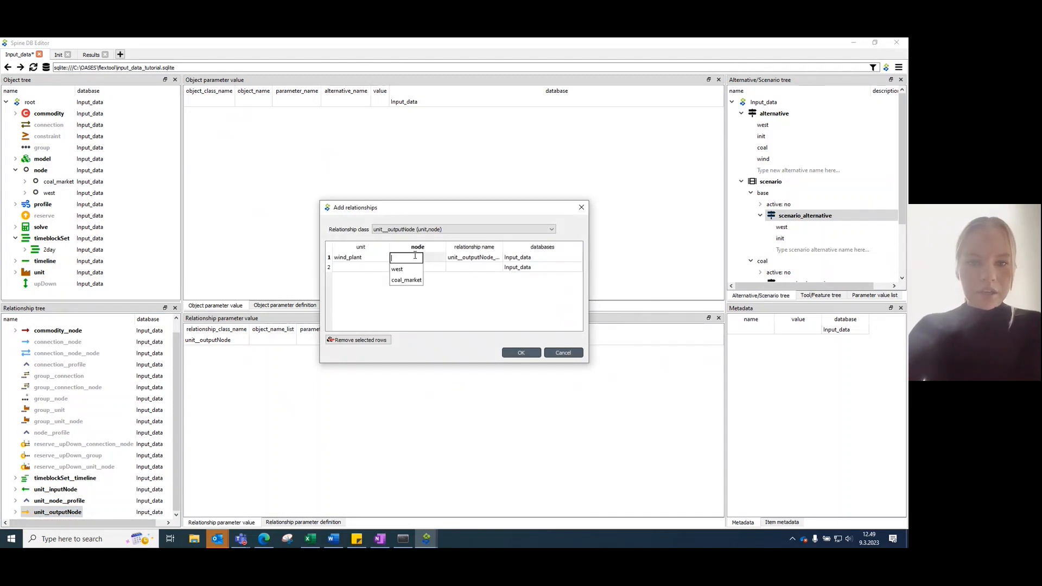
pyautogui.click(410, 270)
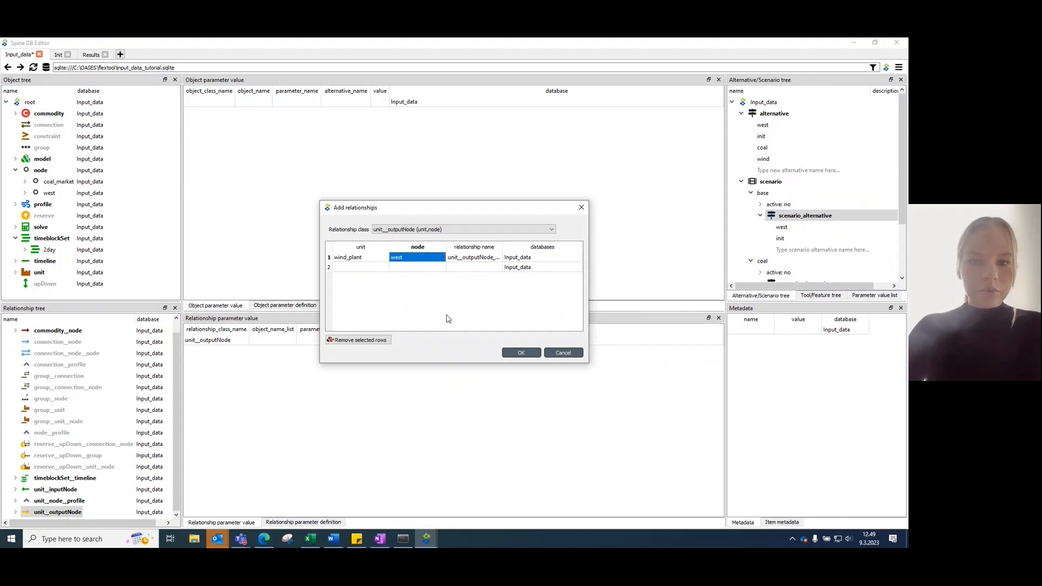
pyautogui.click(520, 352)
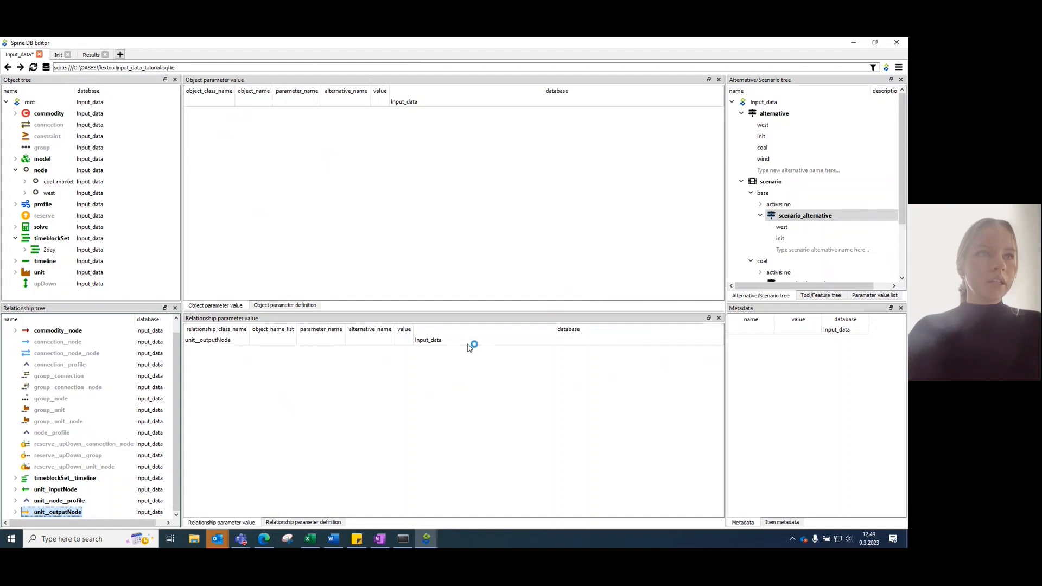
# Step: Add an is_active parameter value of yes for the wind_plant unit in the wind alternative
pyautogui.click(39, 273)
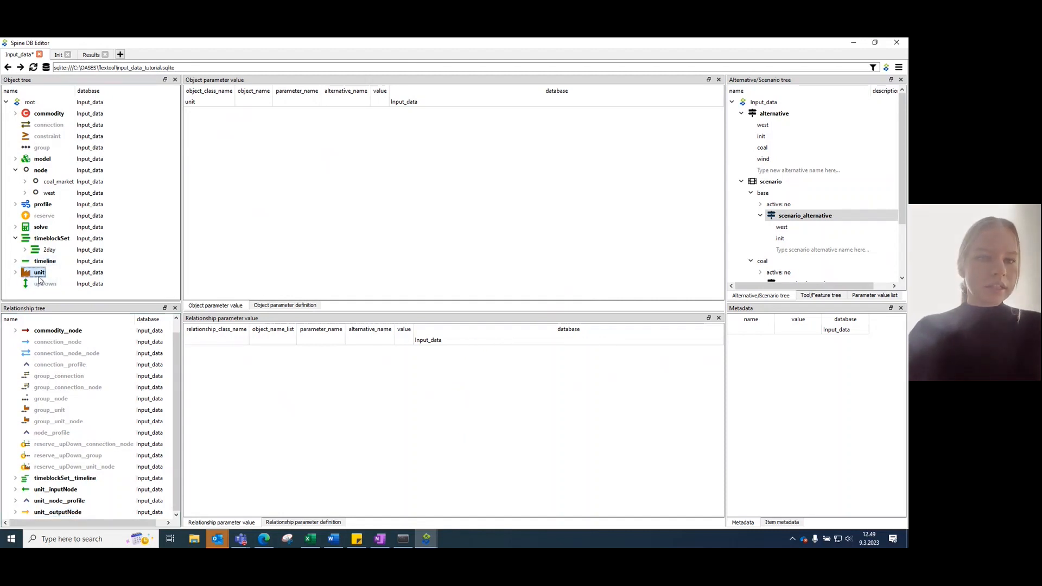
pyautogui.doubleClick(254, 102)
pyautogui.click(254, 125)
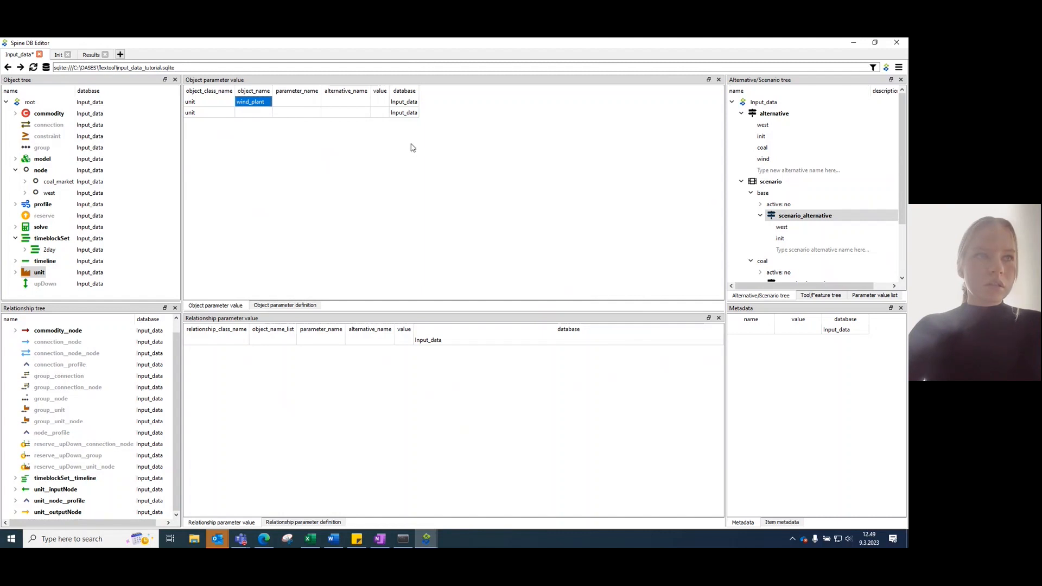
pyautogui.doubleClick(303, 102)
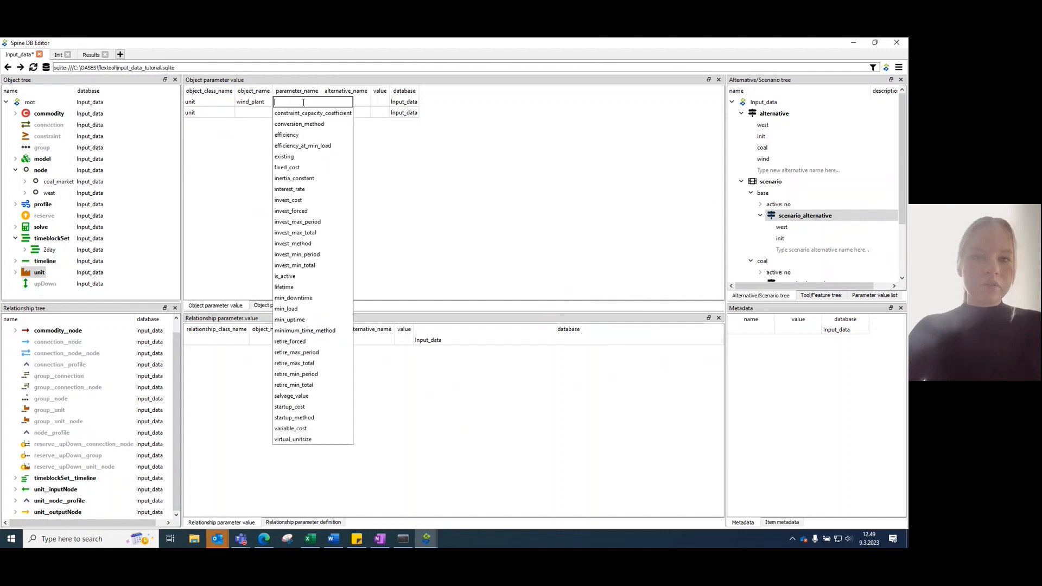
pyautogui.click(293, 277)
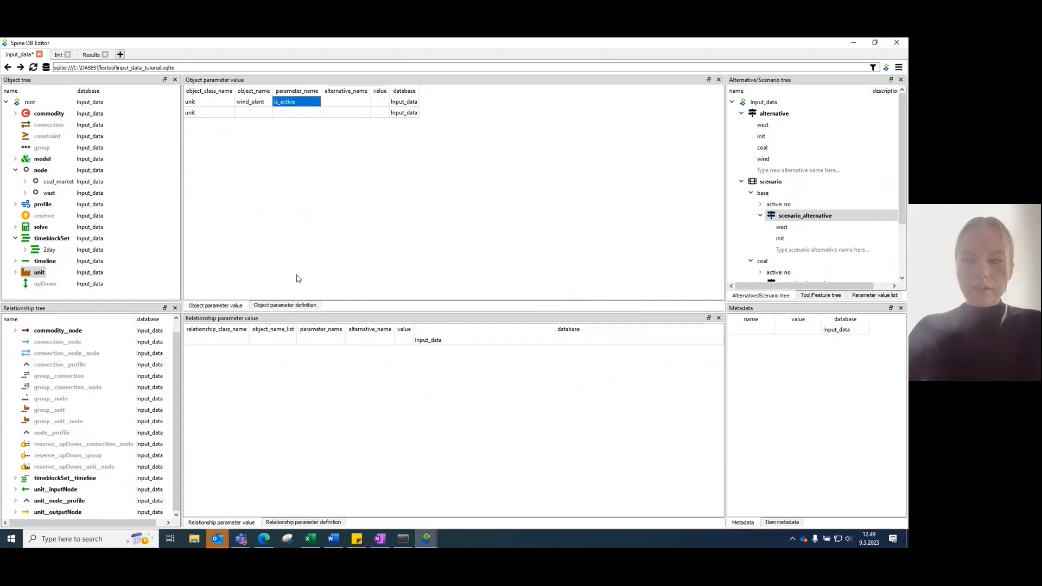
pyautogui.doubleClick(366, 102)
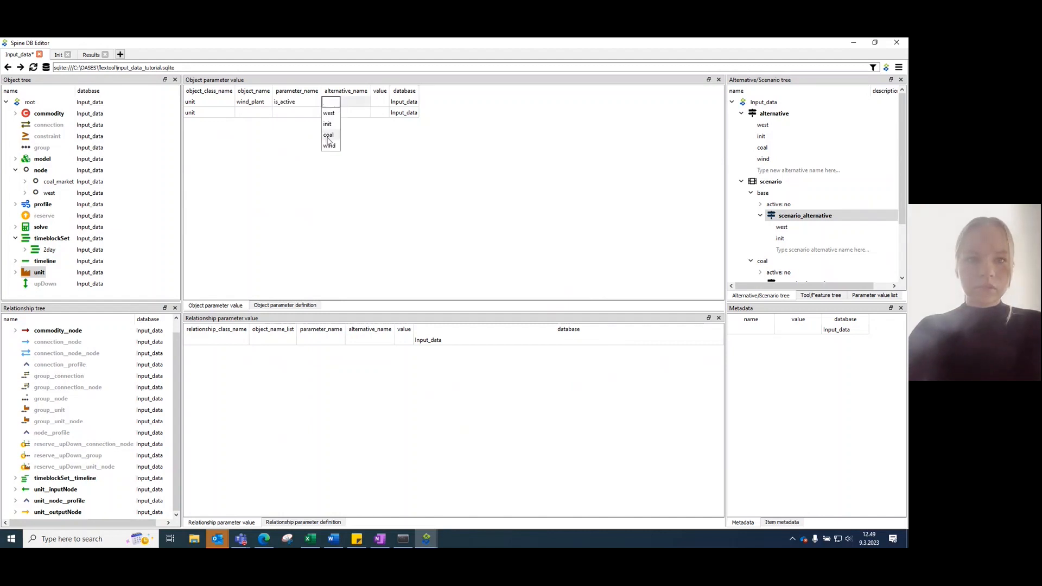
pyautogui.click(329, 141)
pyautogui.doubleClick(380, 102)
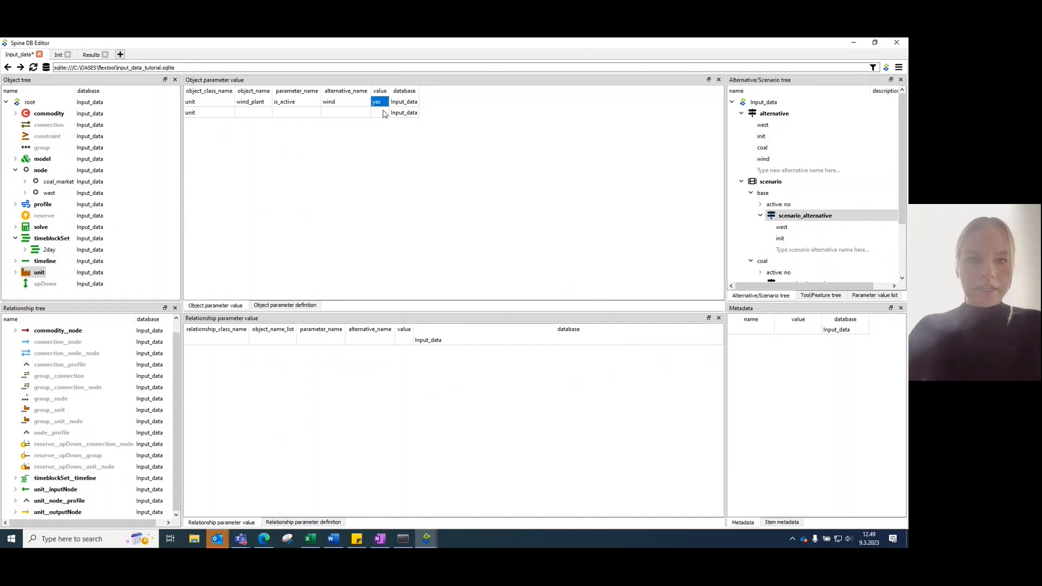
pyautogui.click(380, 112)
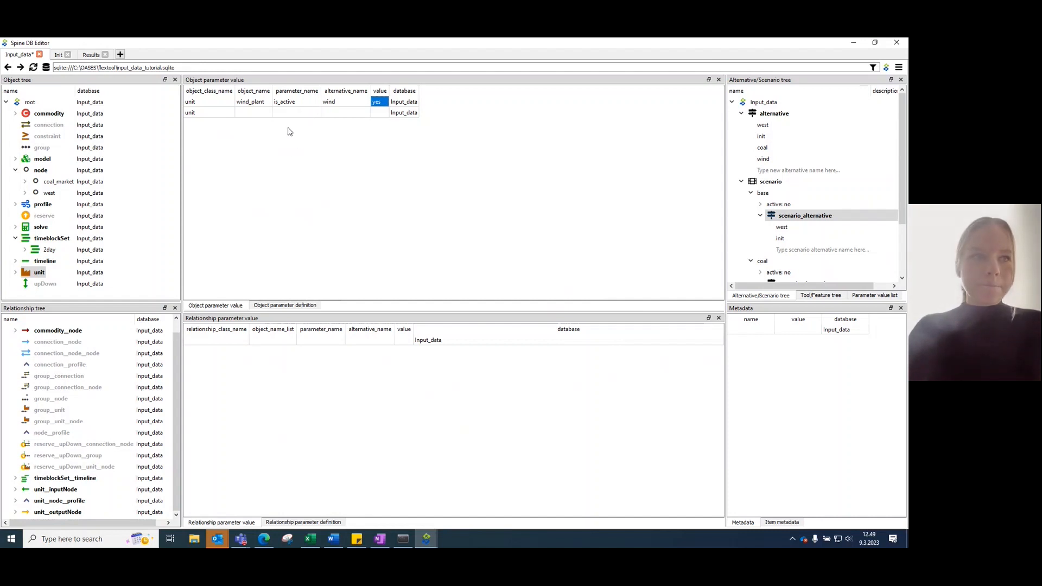
# Step: Add an existing parameter value of 100 for the wind_plant unit in the wind alternative
pyautogui.doubleClick(263, 115)
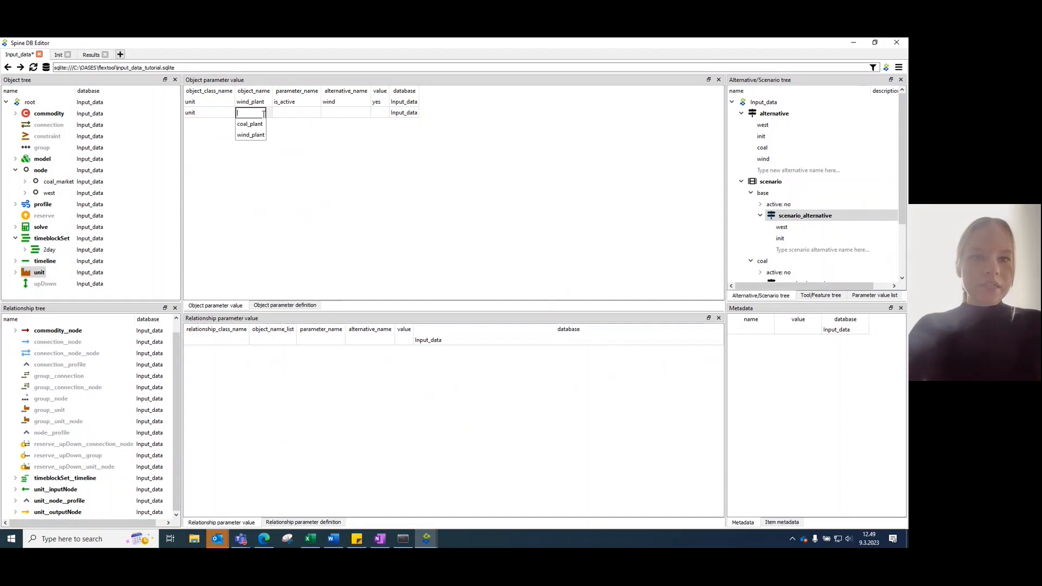
pyautogui.click(253, 135)
pyautogui.doubleClick(282, 112)
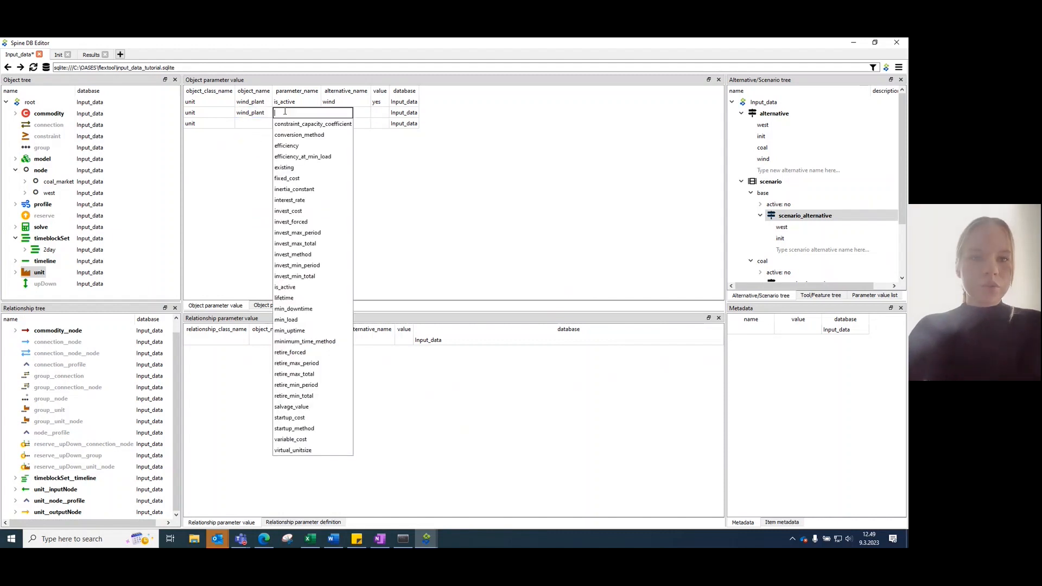
pyautogui.click(291, 172)
pyautogui.doubleClick(339, 113)
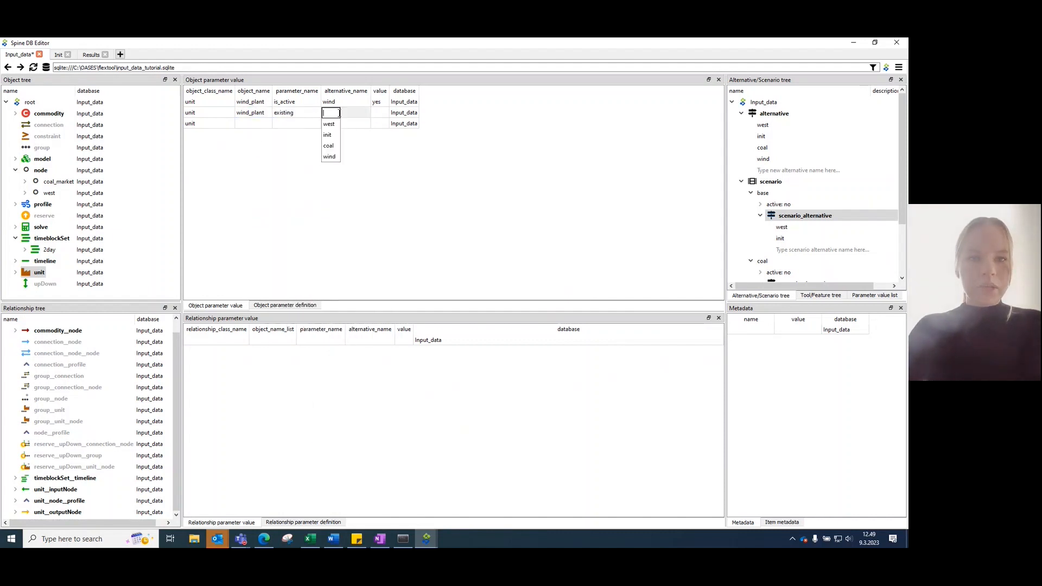
pyautogui.click(330, 157)
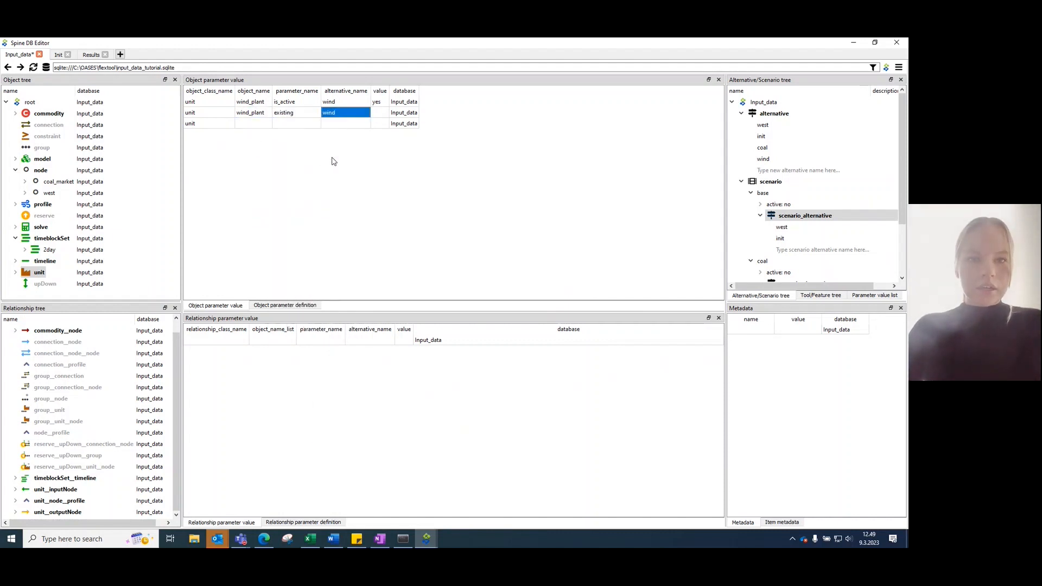
pyautogui.doubleClick(381, 113)
pyautogui.write('1000')
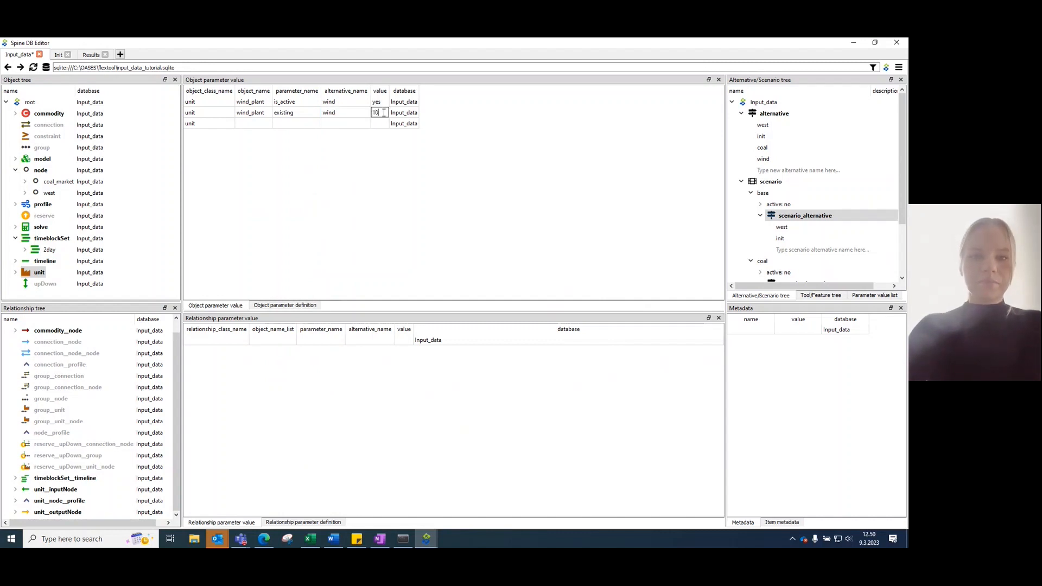
pyautogui.press('Return')
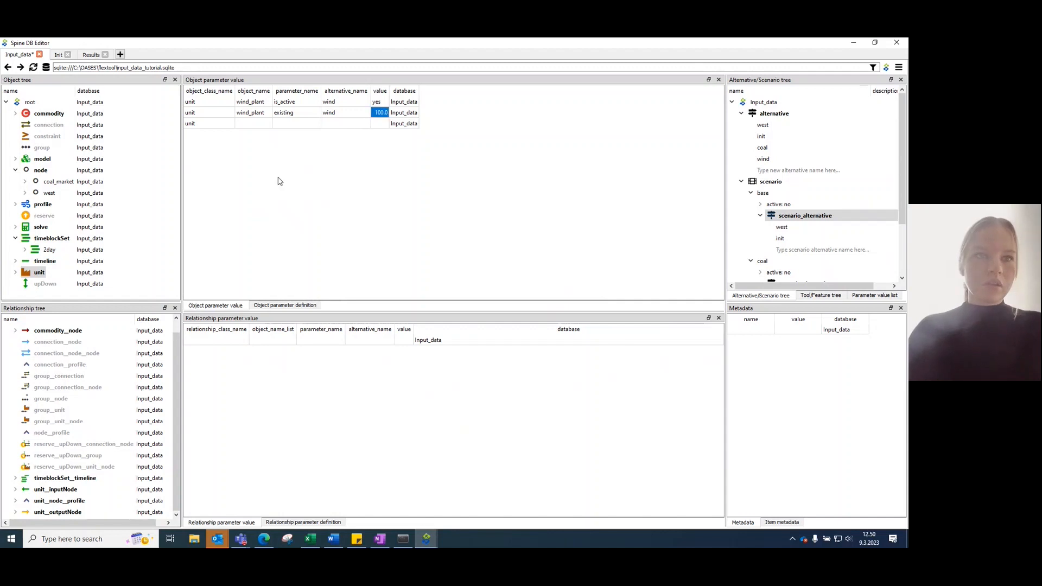
# Step: Add an efficiency parameter value of 1 for the wind_plant unit in the wind alternative
pyautogui.doubleClick(251, 124)
pyautogui.click(251, 146)
pyautogui.doubleClick(293, 124)
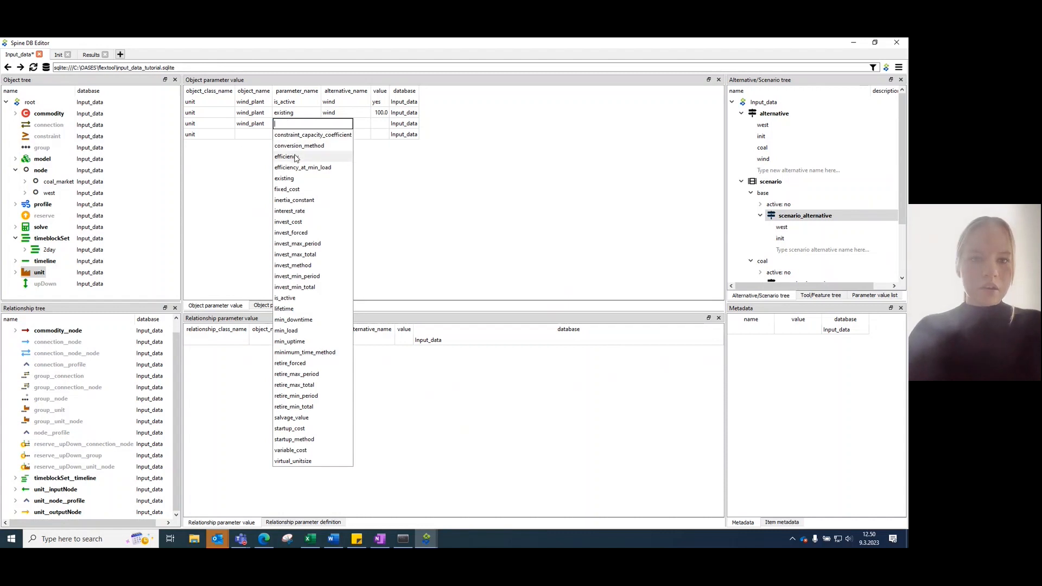
pyautogui.click(286, 156)
pyautogui.click(335, 123)
pyautogui.doubleClick(335, 124)
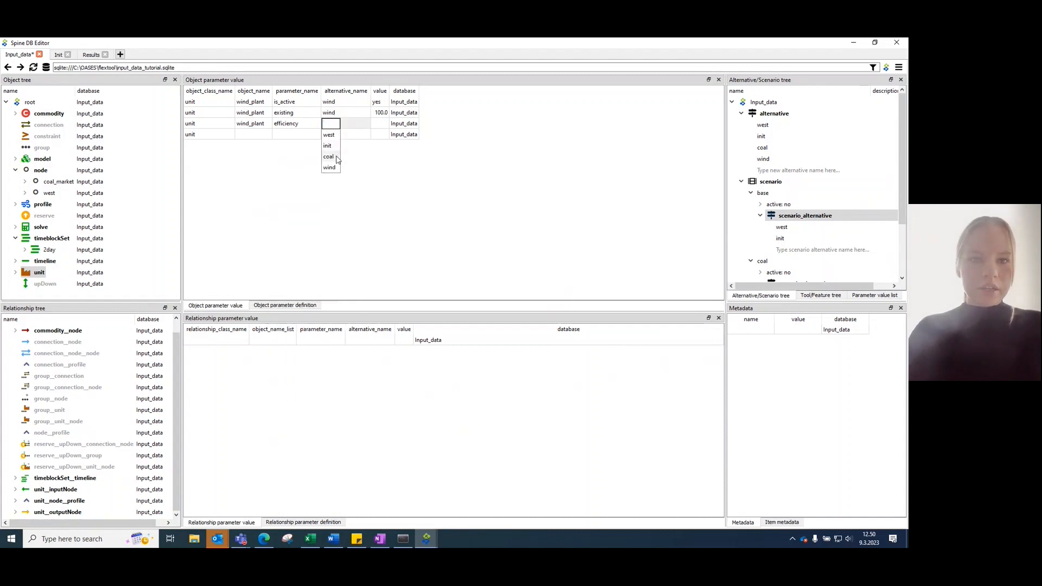
pyautogui.click(331, 168)
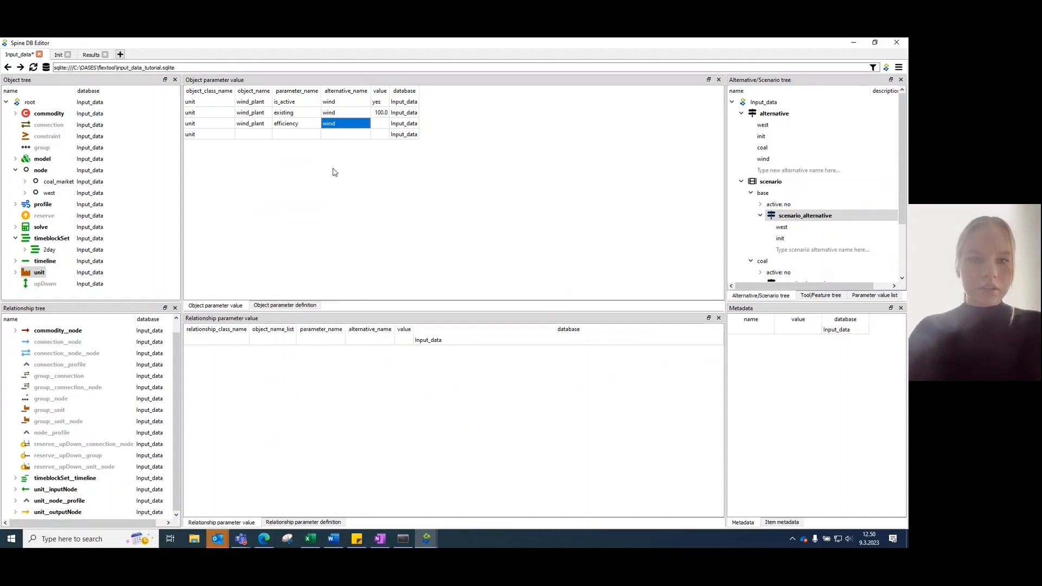
pyautogui.click(382, 123)
pyautogui.write('1')
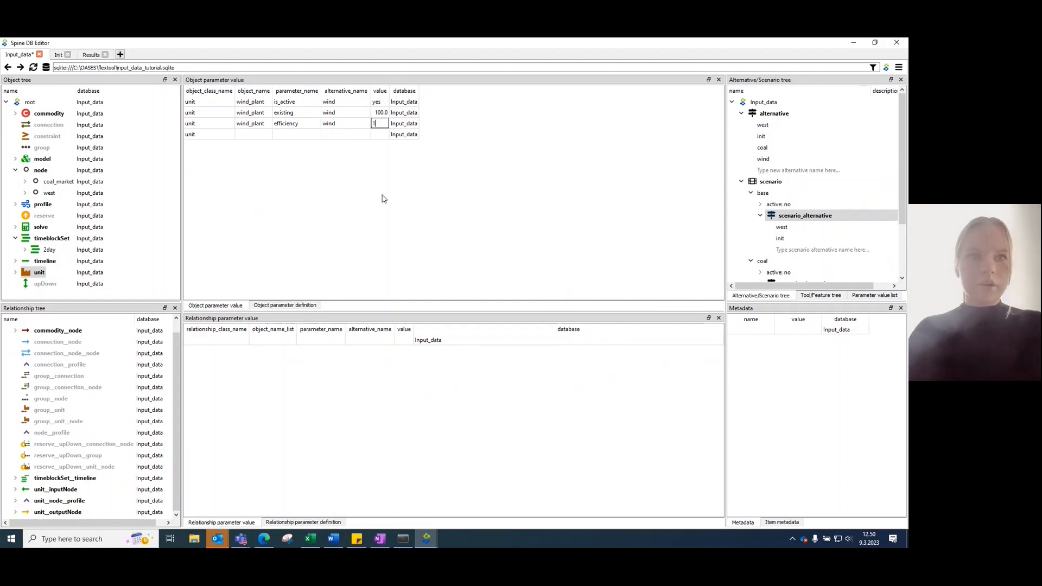
pyautogui.press('Return')
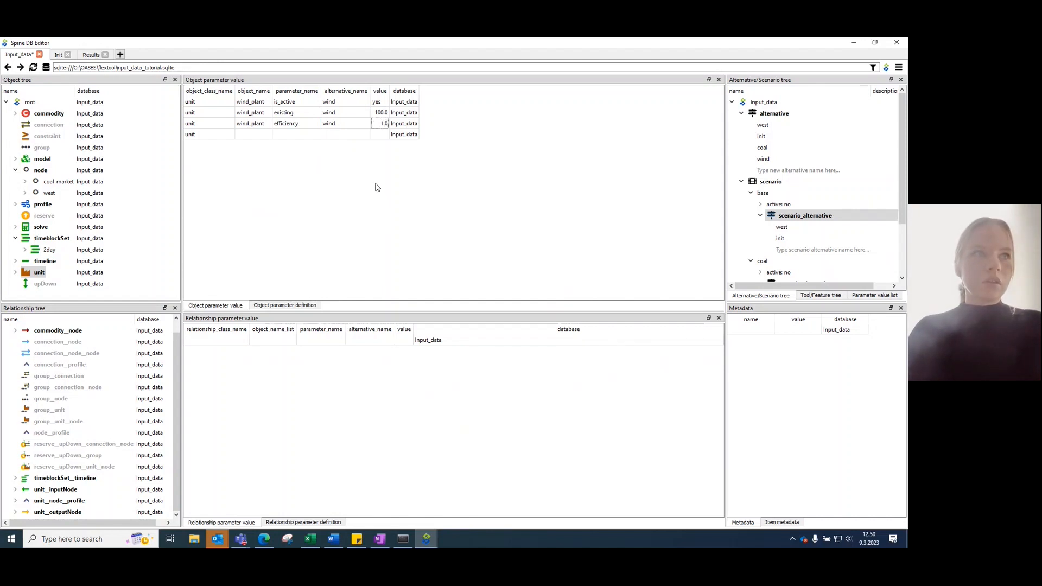
# Step: Add a conversion_method parameter value of constant_efficiency for the wind_plant unit in the wind alternative
pyautogui.doubleClick(246, 134)
pyautogui.click(250, 156)
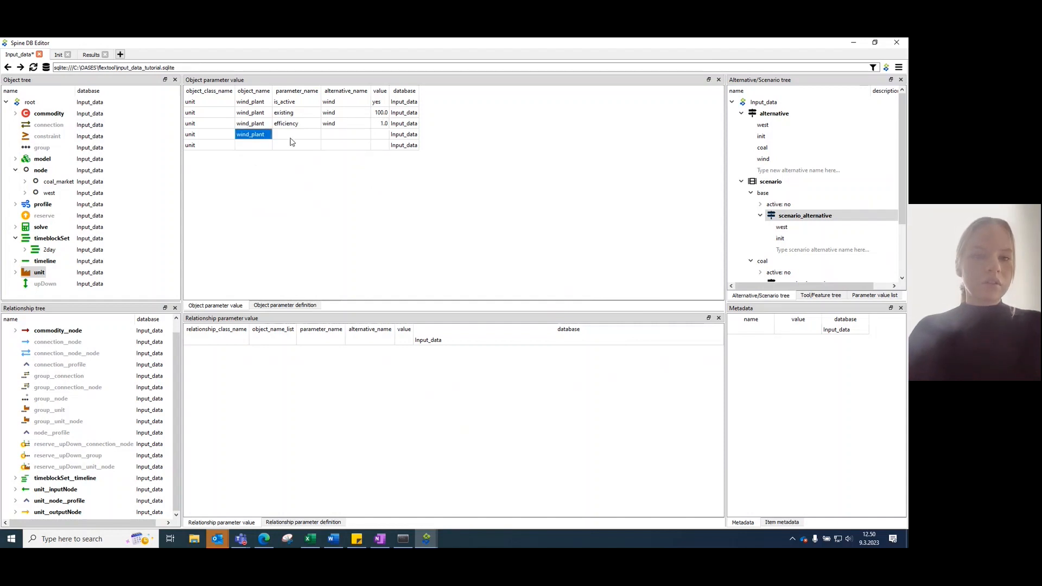
pyautogui.doubleClick(293, 134)
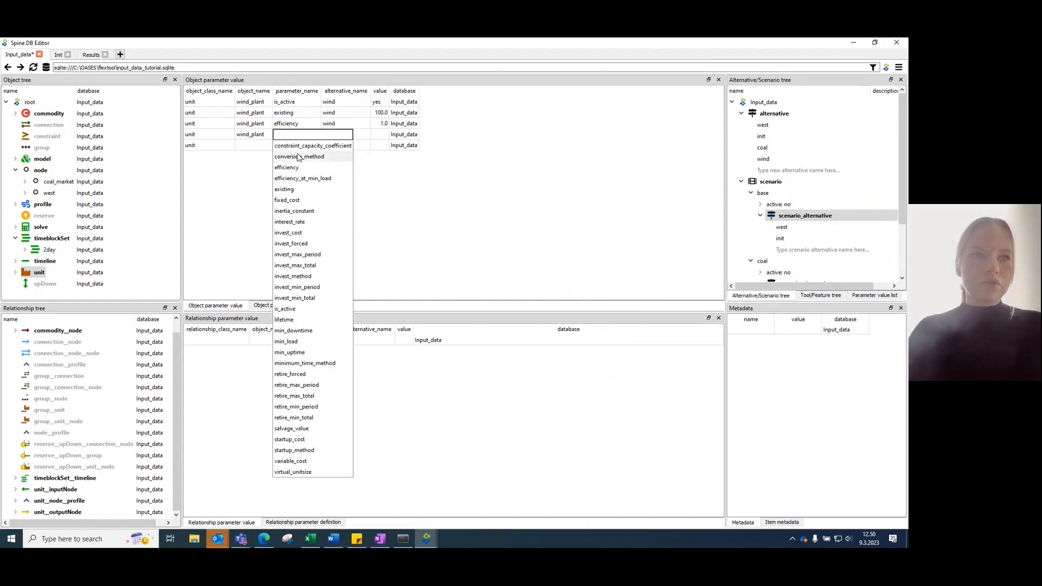
pyautogui.click(299, 157)
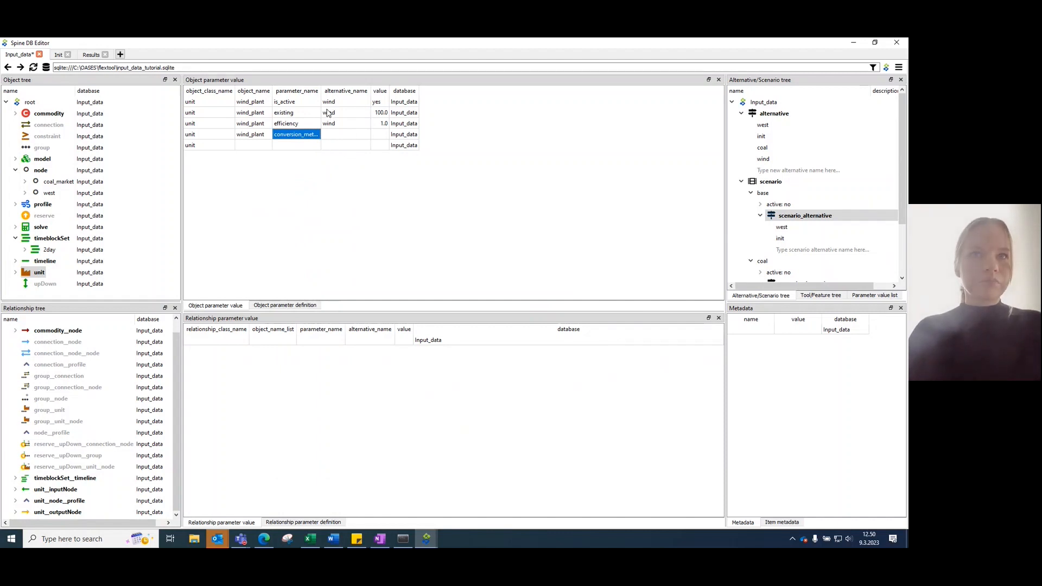
pyautogui.doubleClick(348, 135)
pyautogui.click(332, 178)
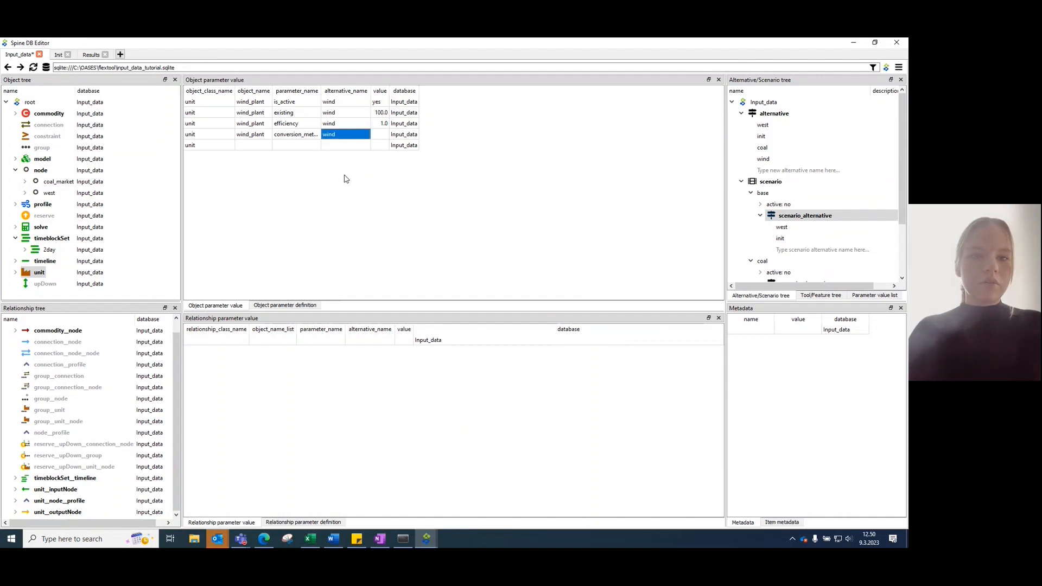
pyautogui.doubleClick(383, 135)
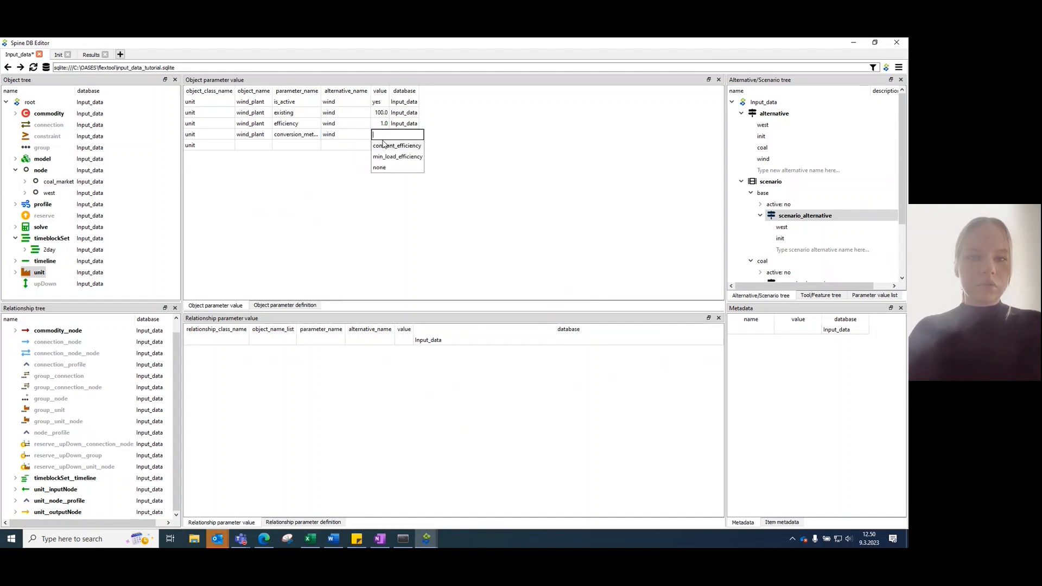
pyautogui.click(415, 147)
pyautogui.click(415, 147)
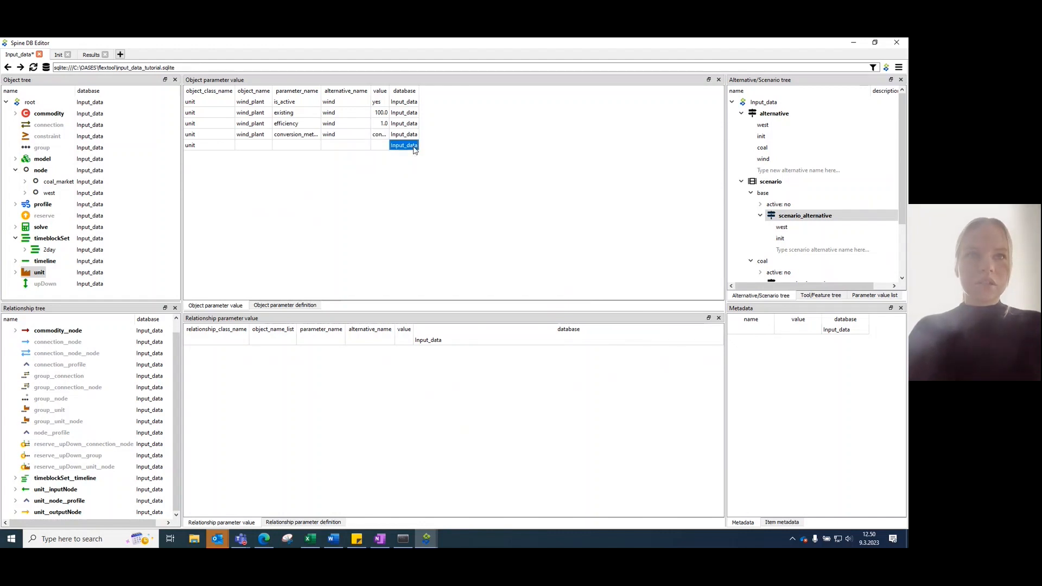
pyautogui.click(312, 197)
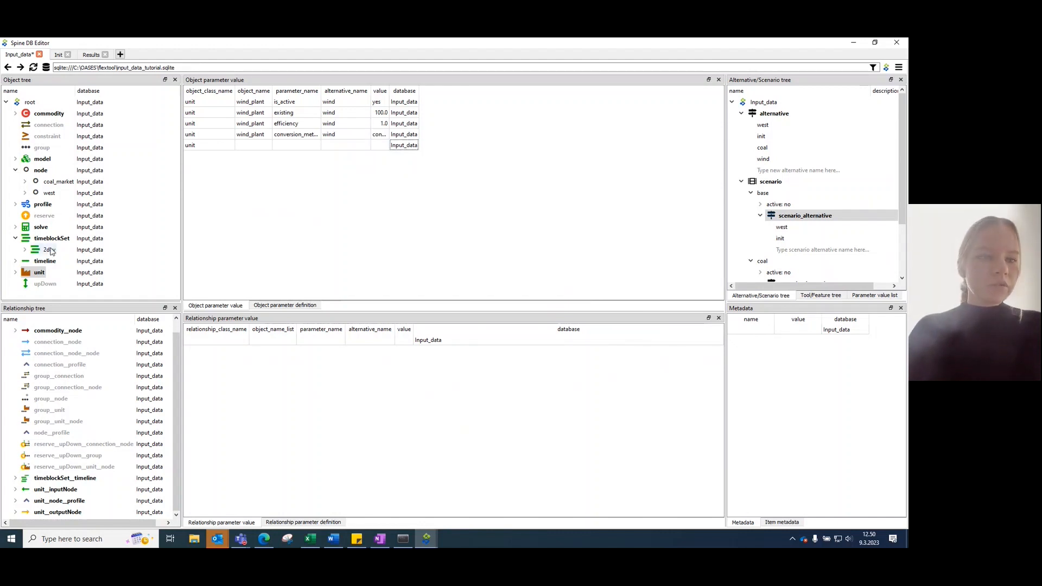
# Step: Add a profile parameter row for the wind_profile object in the wind alternative, leaving its value empty
pyautogui.click(38, 205)
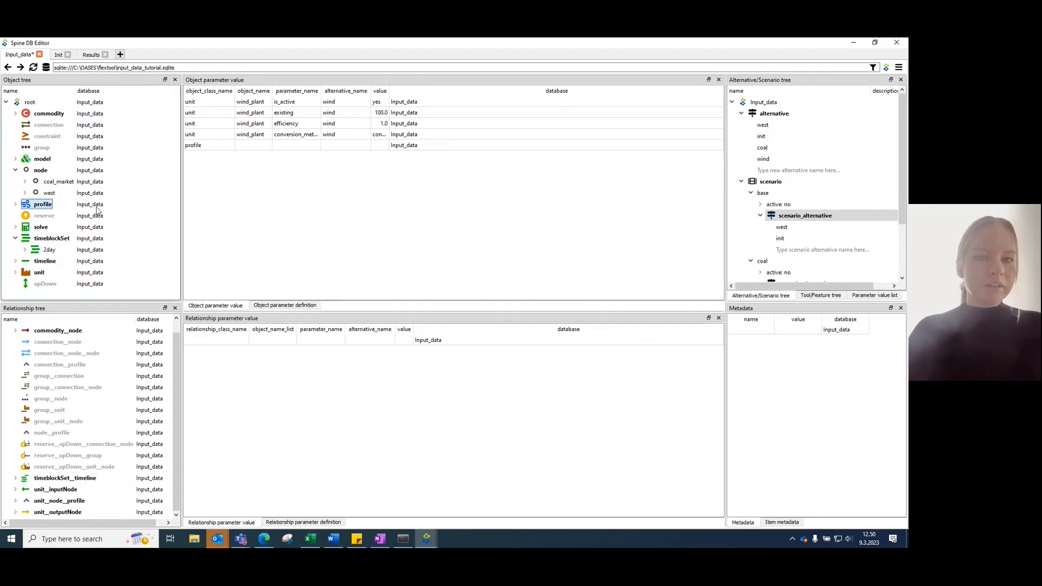
pyautogui.click(251, 147)
pyautogui.click(252, 147)
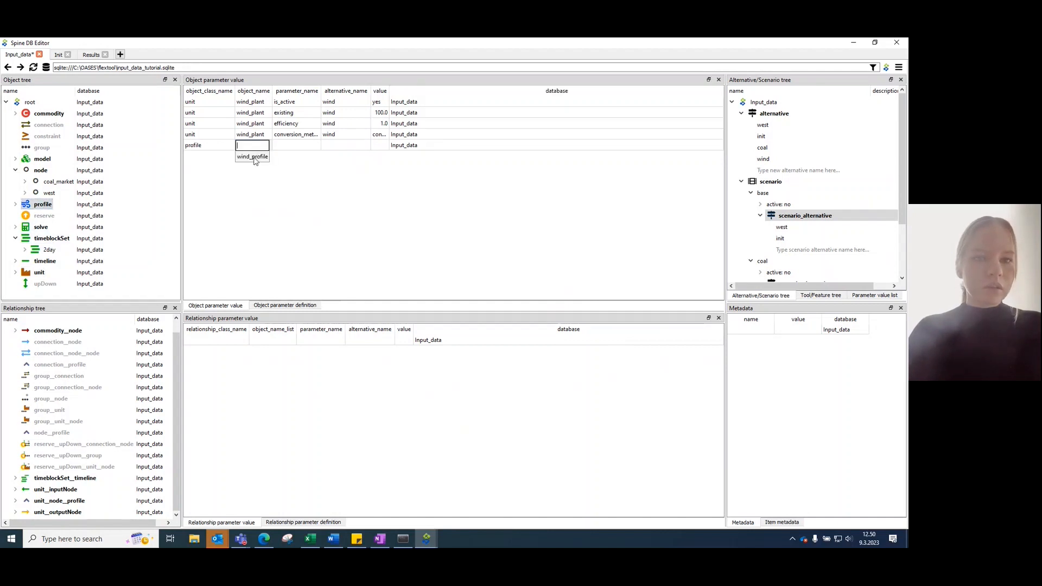
pyautogui.click(253, 157)
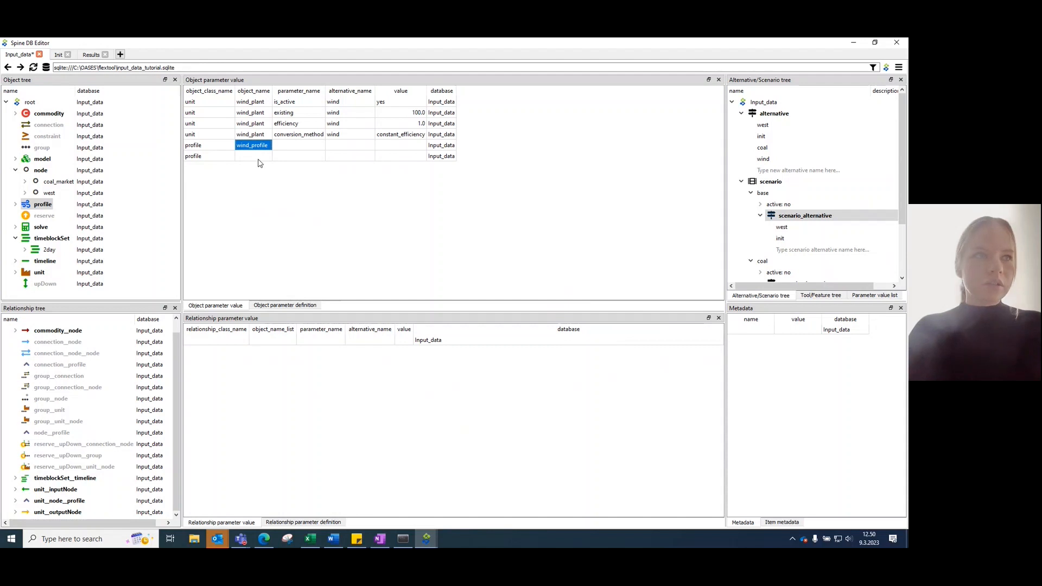
pyautogui.doubleClick(299, 146)
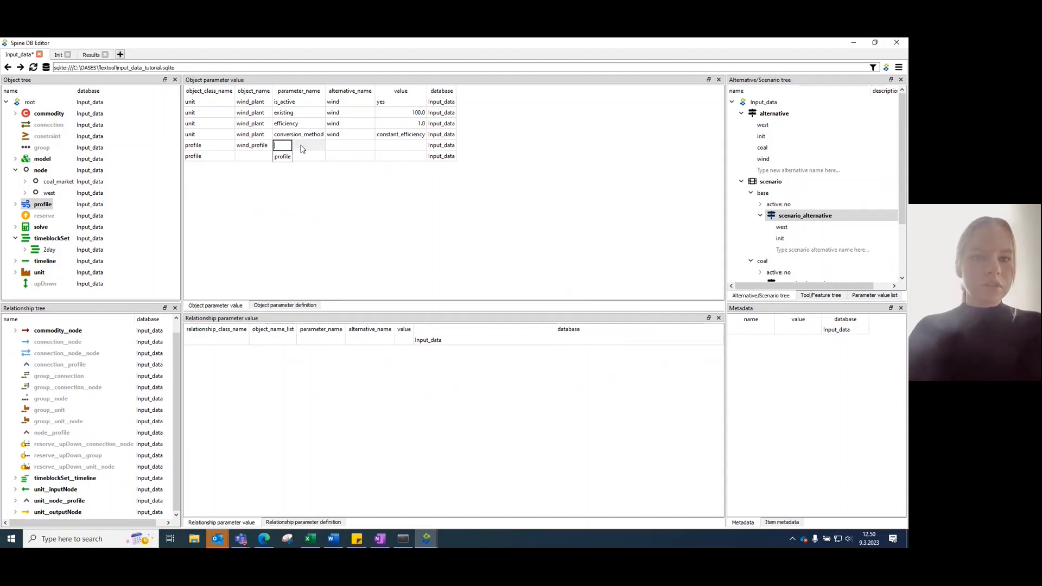
pyautogui.click(289, 158)
pyautogui.doubleClick(353, 146)
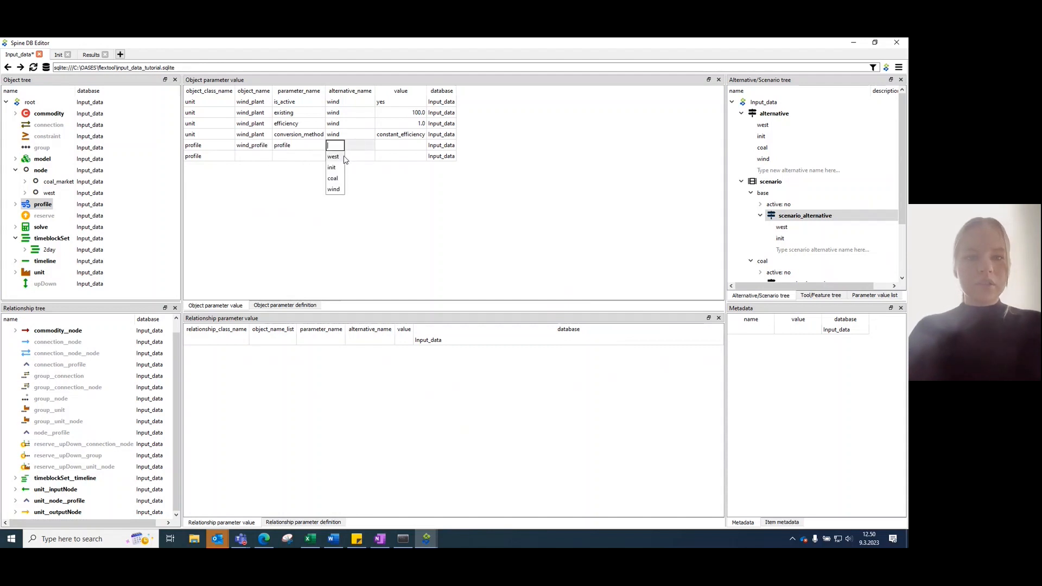
pyautogui.click(336, 188)
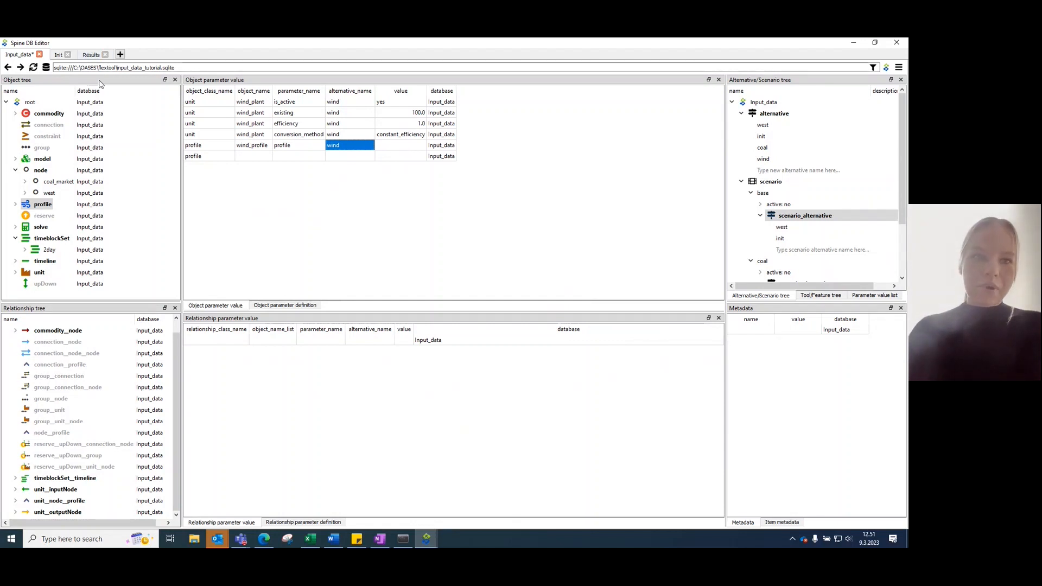
# Step: Look up the wind_plant unit in the Init database and show its parameter values
pyautogui.click(58, 56)
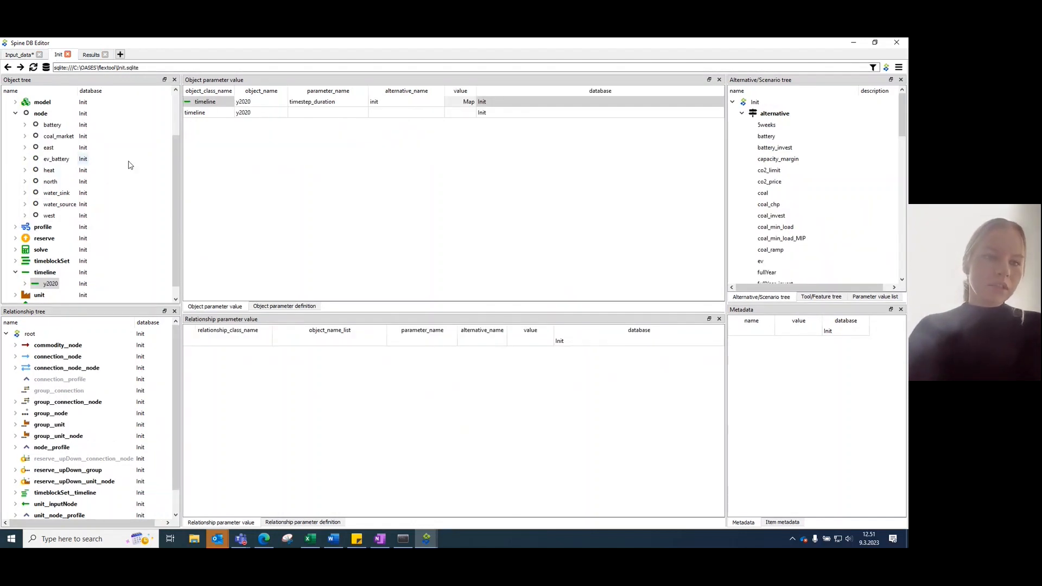
pyautogui.scroll(-1, 59, 215)
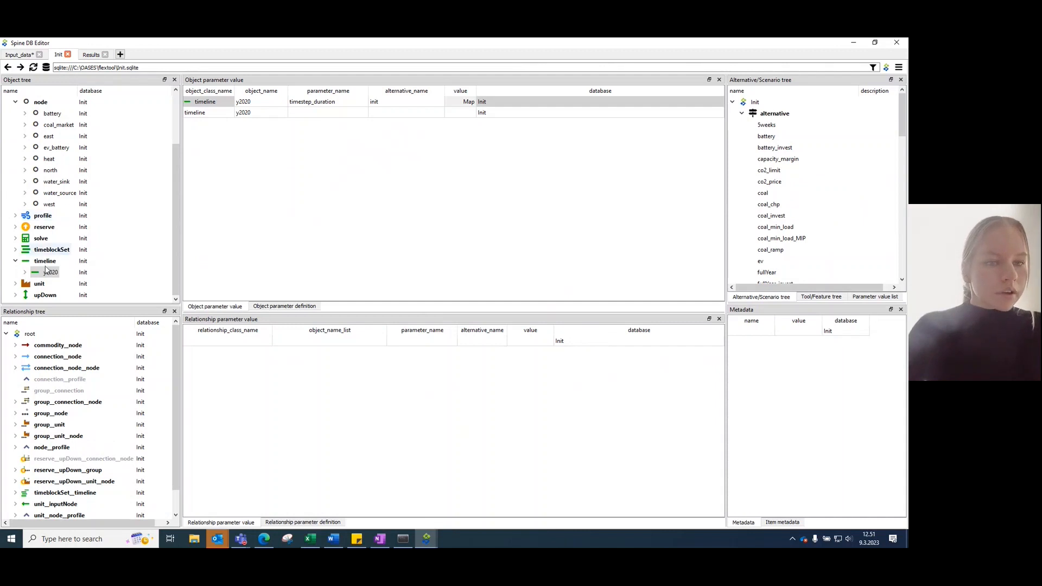
pyautogui.click(15, 284)
pyautogui.scroll(-1, 60, 283)
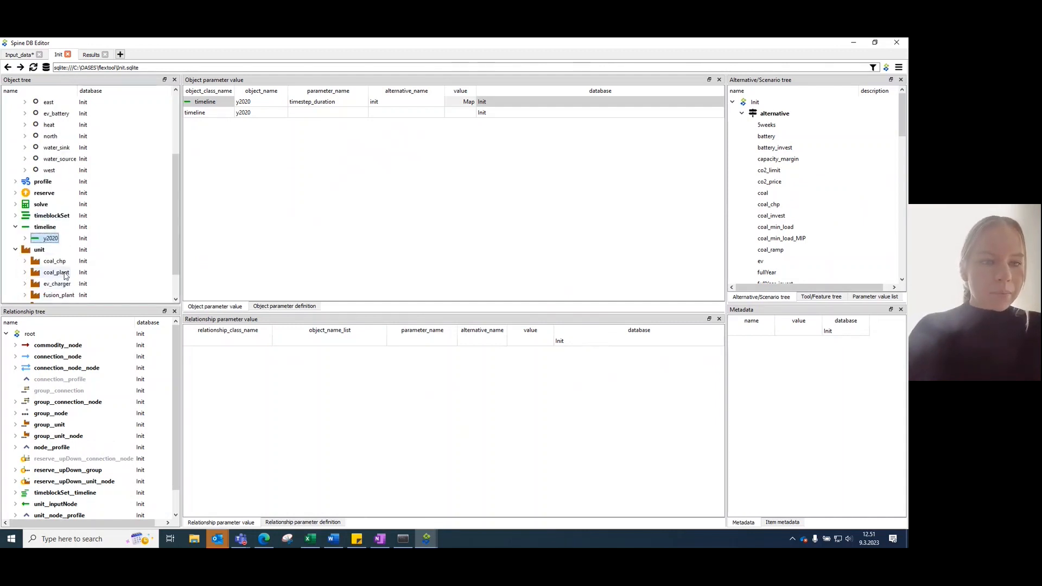
pyautogui.scroll(-1, 63, 282)
pyautogui.click(60, 284)
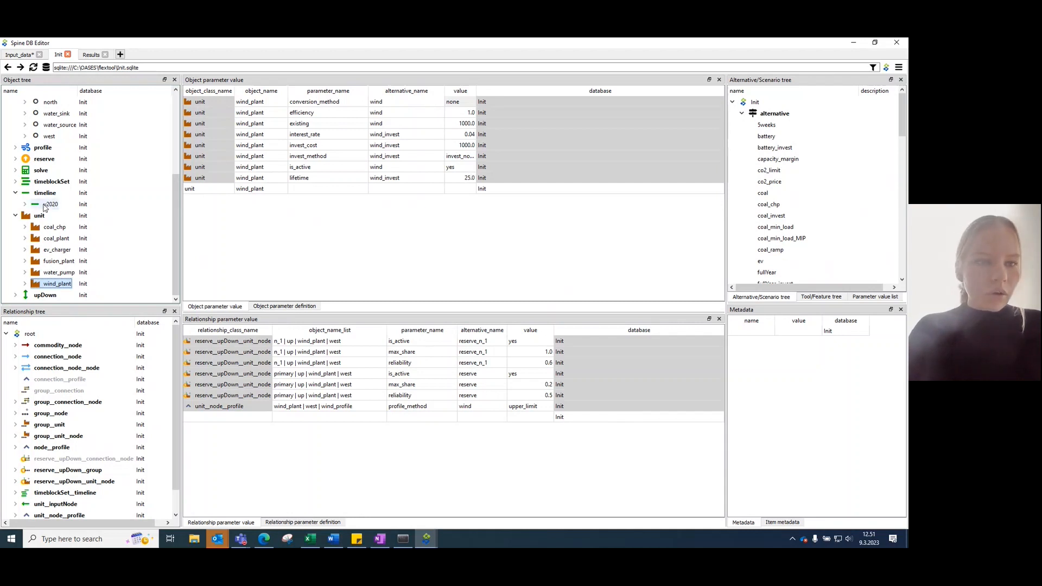
# Step: Copy all time and value rows, t0001 through t8760, from the wind_profile map in the Init database
pyautogui.click(43, 150)
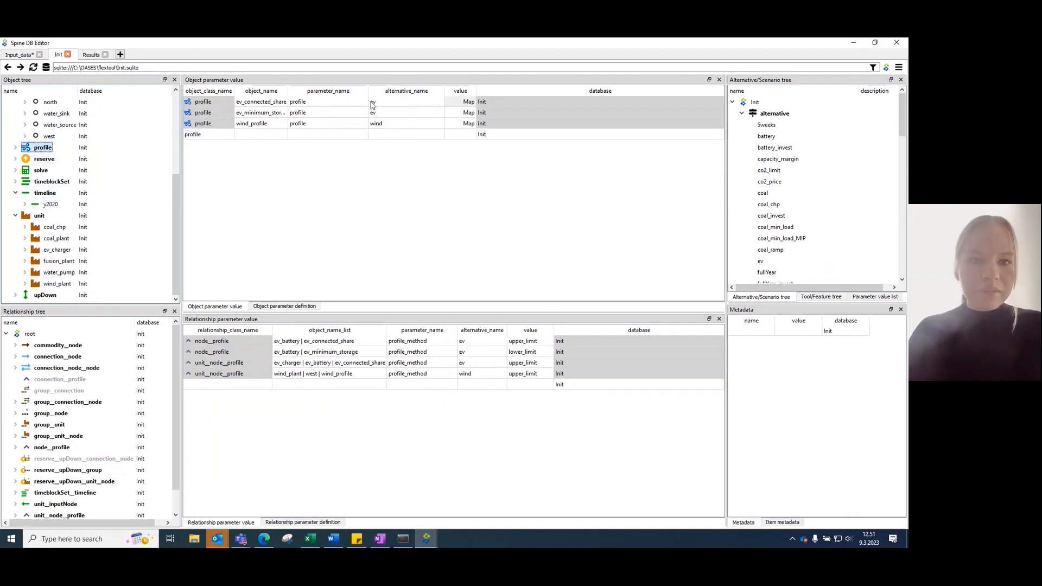
pyautogui.rightClick(466, 123)
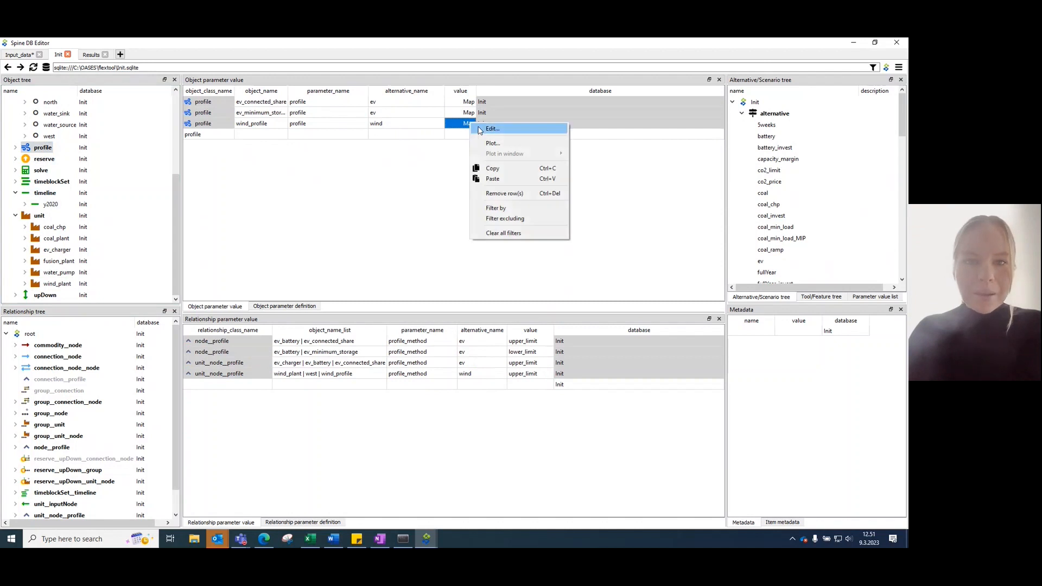
pyautogui.click(486, 128)
pyautogui.click(332, 238)
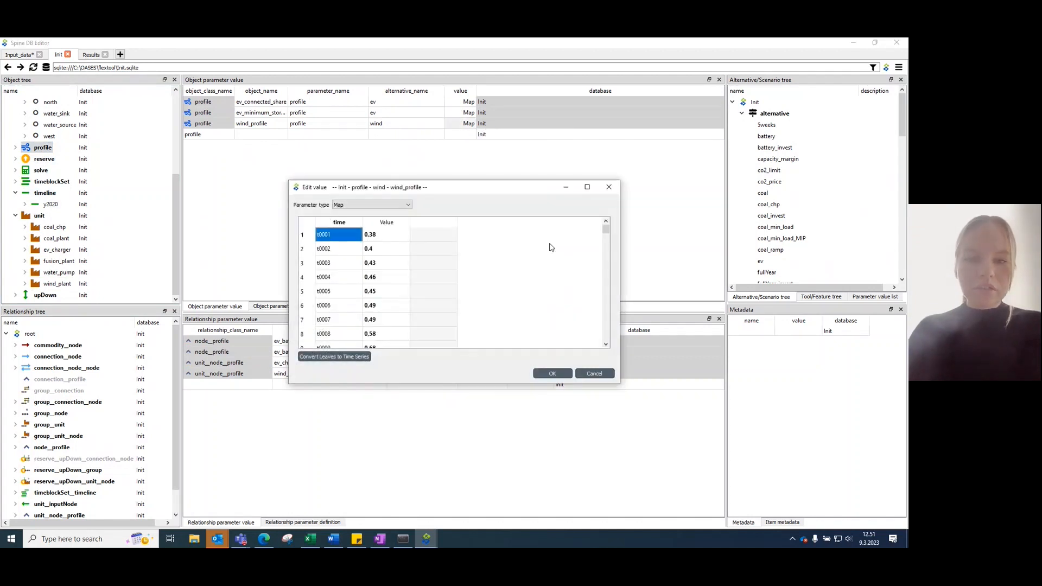
pyautogui.moveTo(609, 232); pyautogui.dragTo(605, 339)
pyautogui.keyDown('shift'); pyautogui.click(371, 329); pyautogui.keyUp('shift')
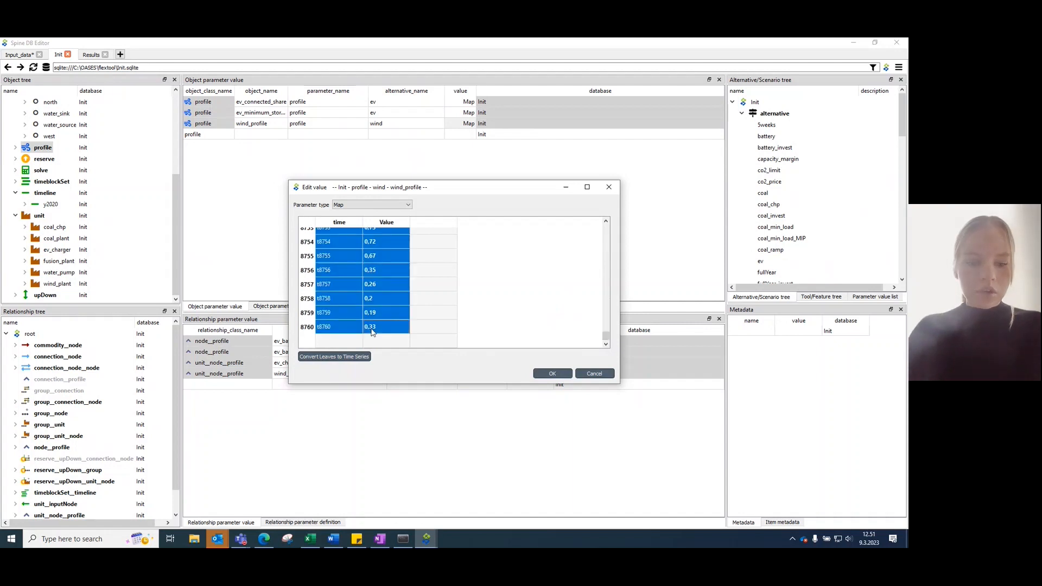
pyautogui.click(552, 373)
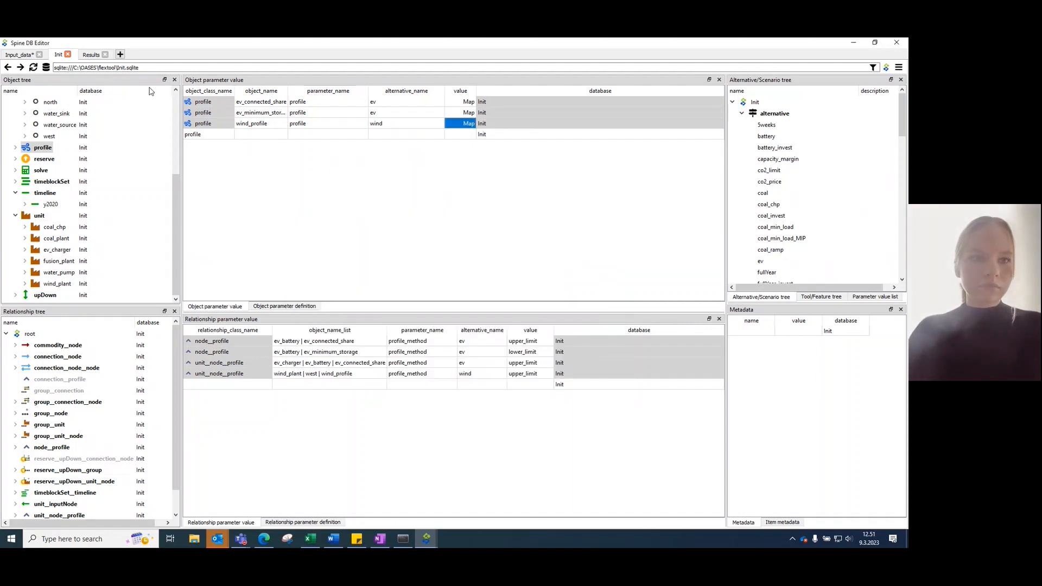
# Step: In Input_data, set the empty wind_profile profile value to the Map type and paste the copied time series into it
pyautogui.click(17, 56)
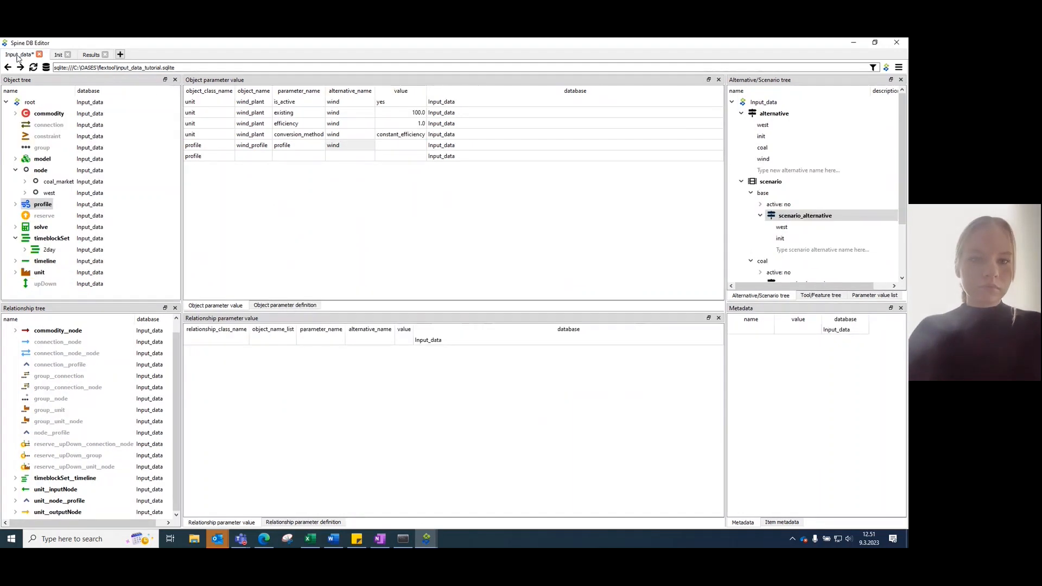
pyautogui.rightClick(399, 145)
pyautogui.click(423, 153)
pyautogui.click(408, 205)
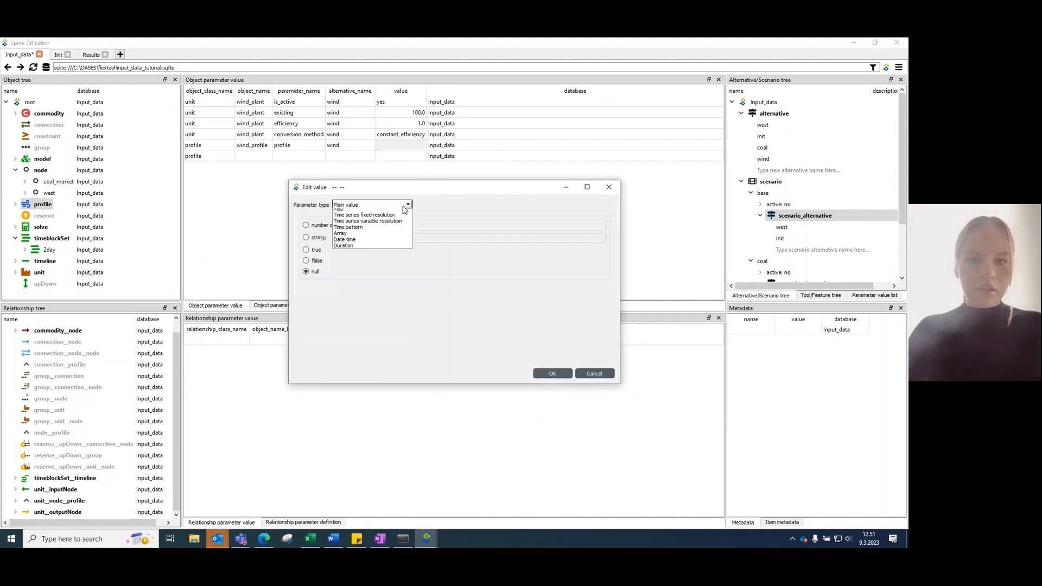
pyautogui.click(338, 218)
pyautogui.click(339, 233)
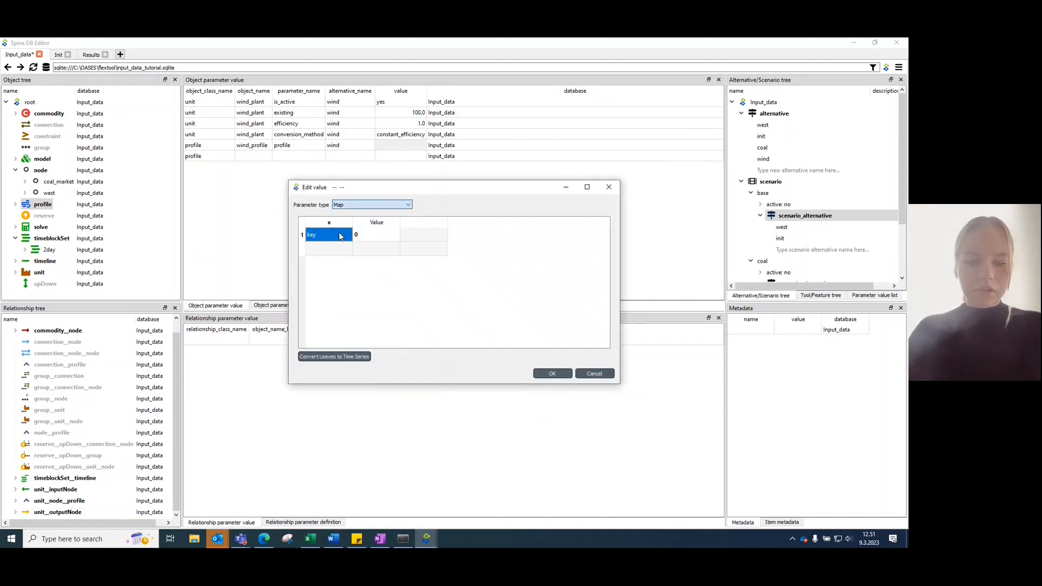
pyautogui.hotkey('ctrl', 'v')
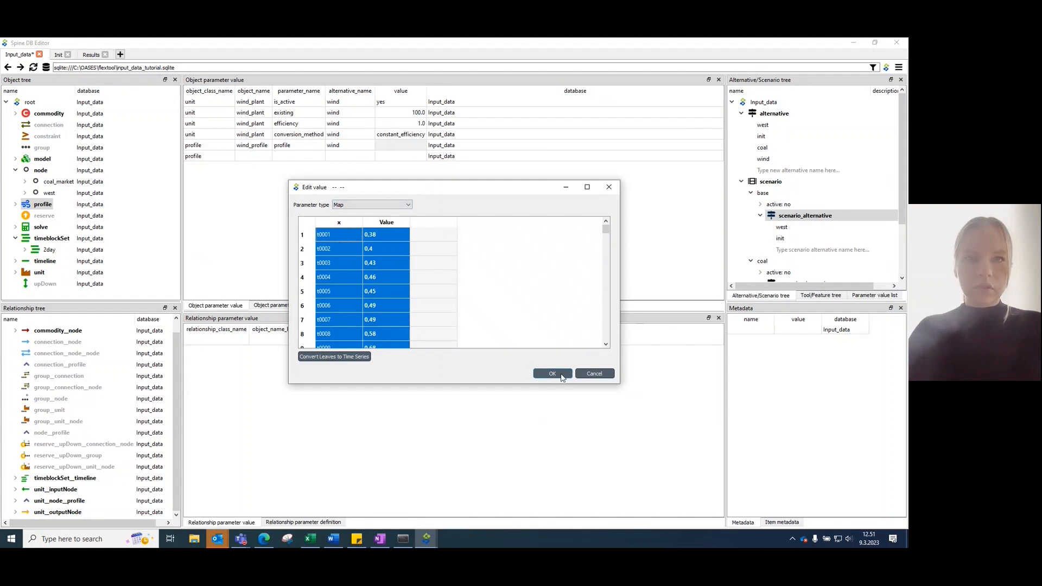
pyautogui.click(552, 374)
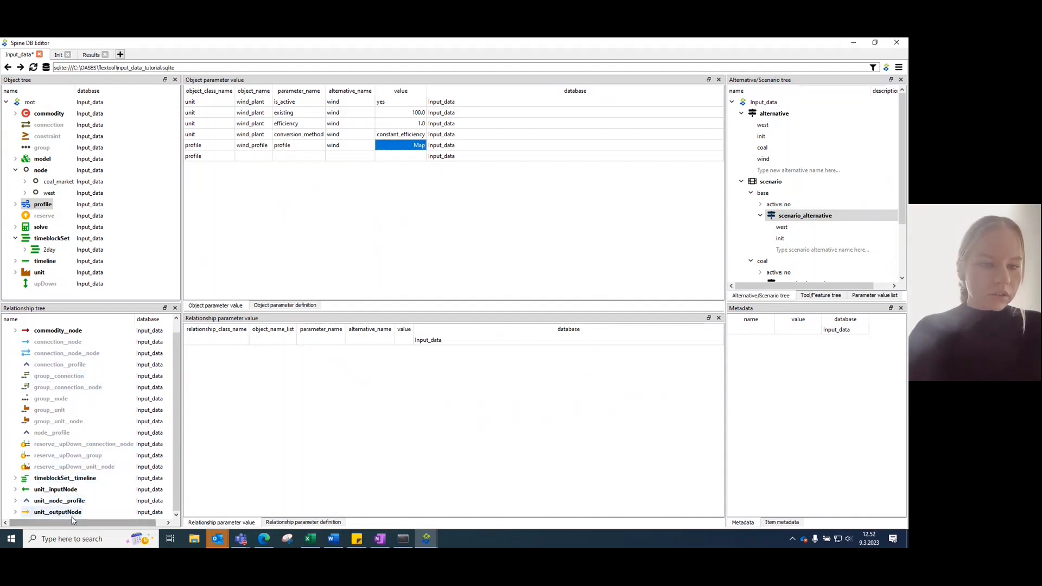
# Step: Add a profile_method parameter row for the unit__node__profile relationship wind_plant | west | wind_profile
pyautogui.click(58, 501)
pyautogui.doubleClick(286, 340)
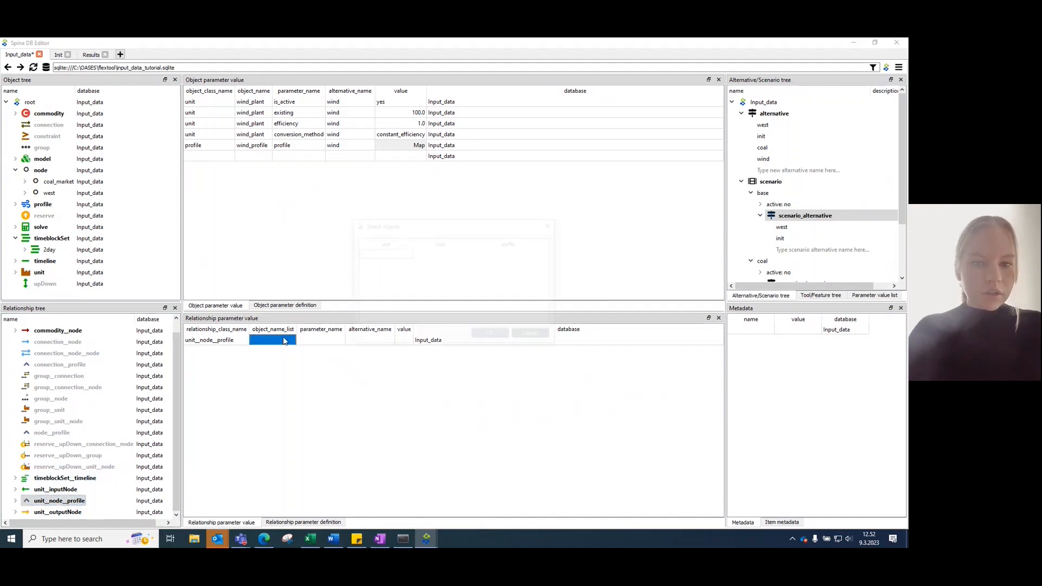
pyautogui.click(536, 336)
pyautogui.click(15, 500)
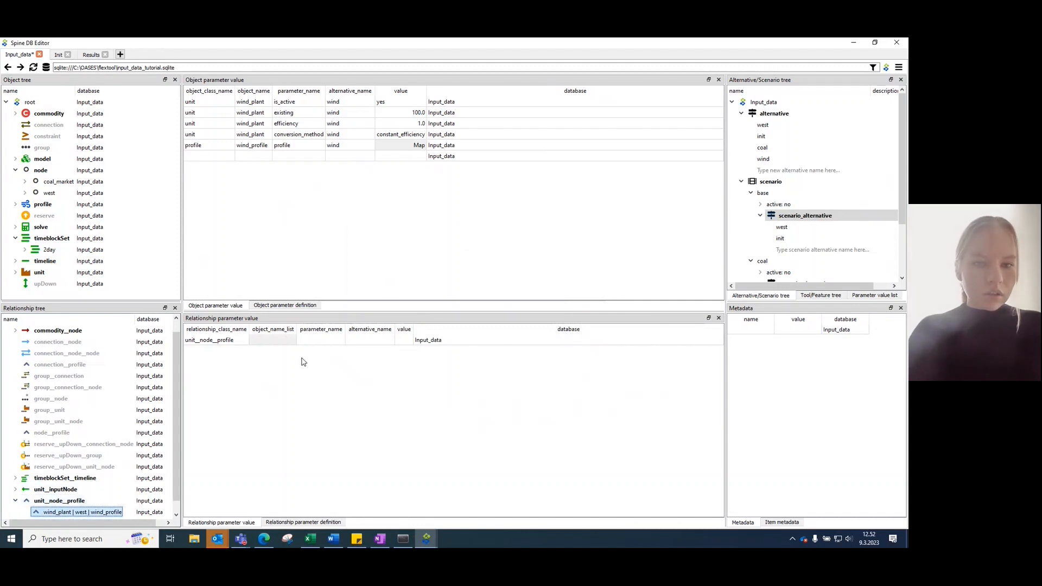
pyautogui.click(313, 341)
pyautogui.doubleClick(313, 341)
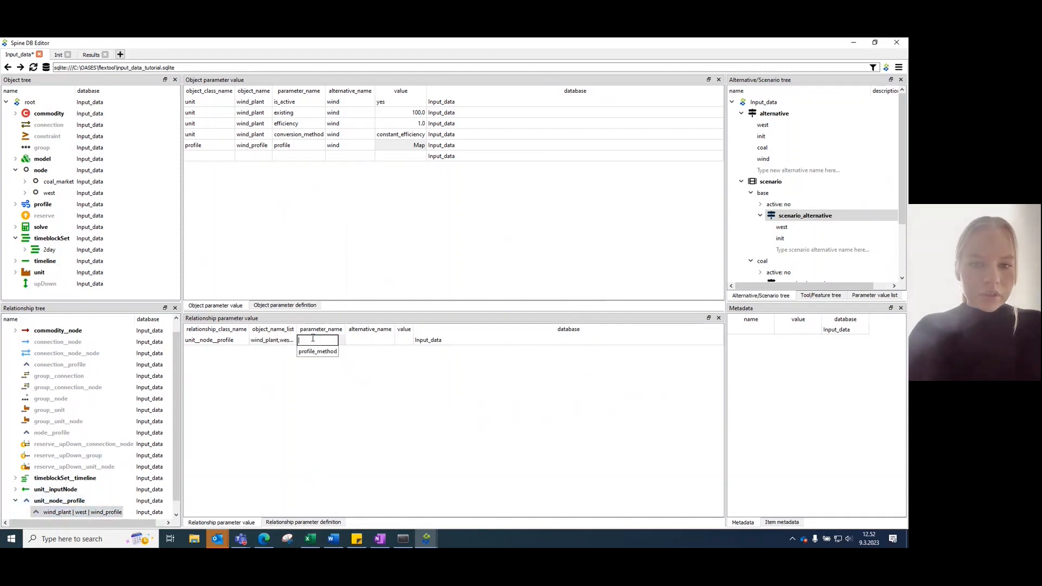
pyautogui.click(325, 352)
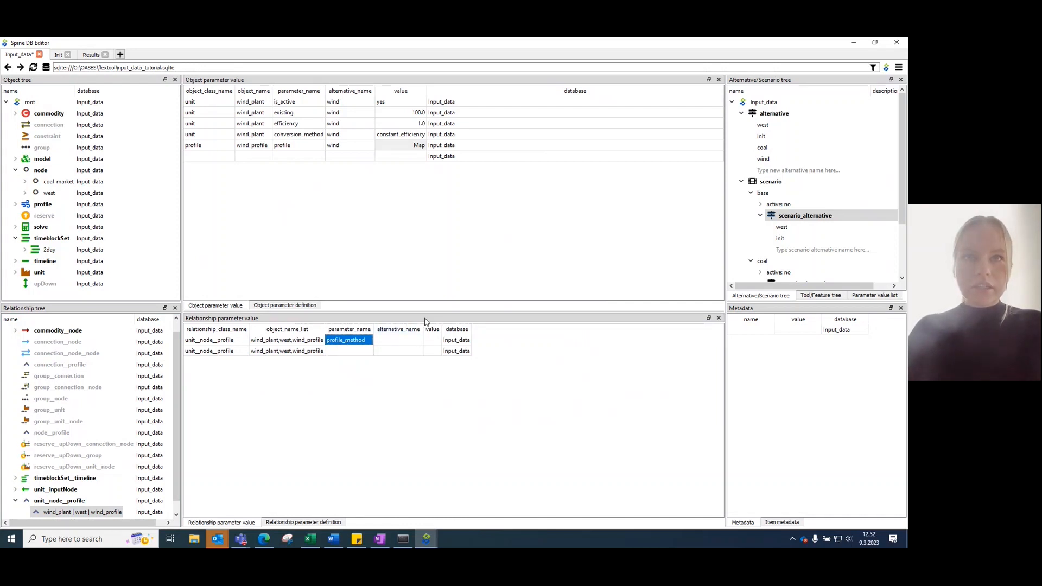
# Step: Assign the profile_method row to the wind alternative and set its value to upper_limit
pyautogui.doubleClick(406, 341)
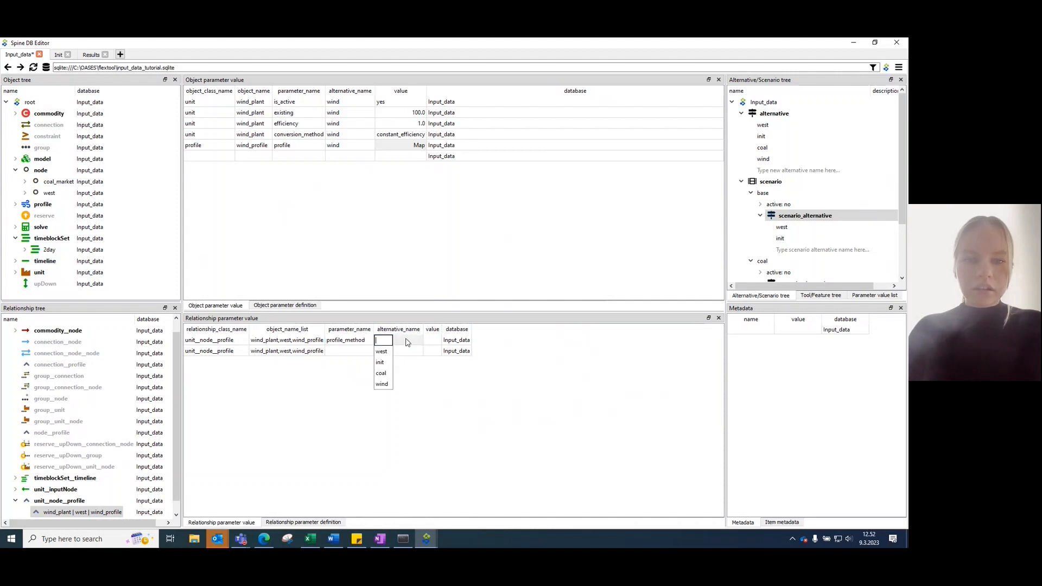
pyautogui.click(381, 383)
pyautogui.click(432, 340)
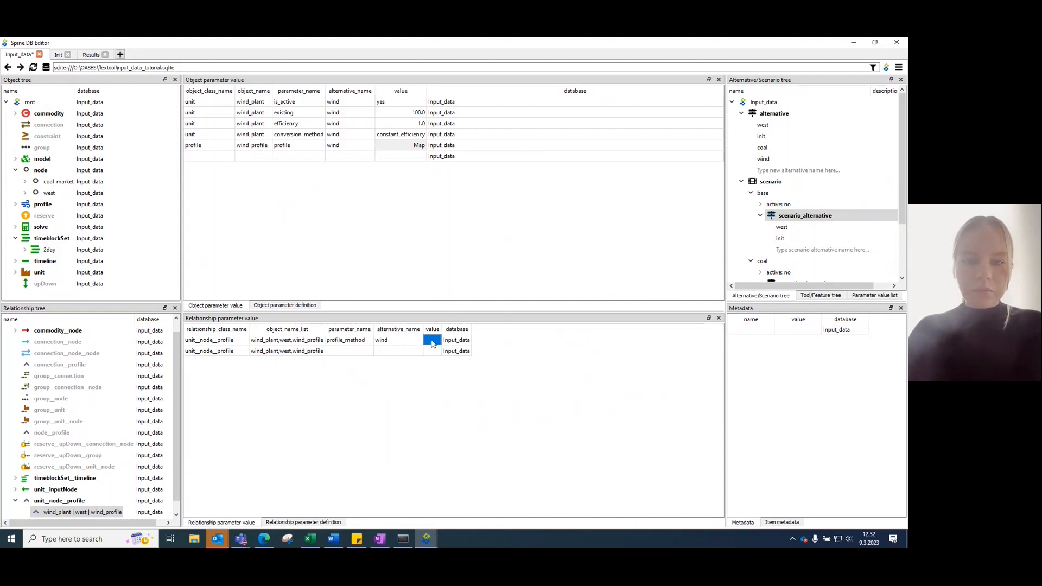
pyautogui.click(431, 340)
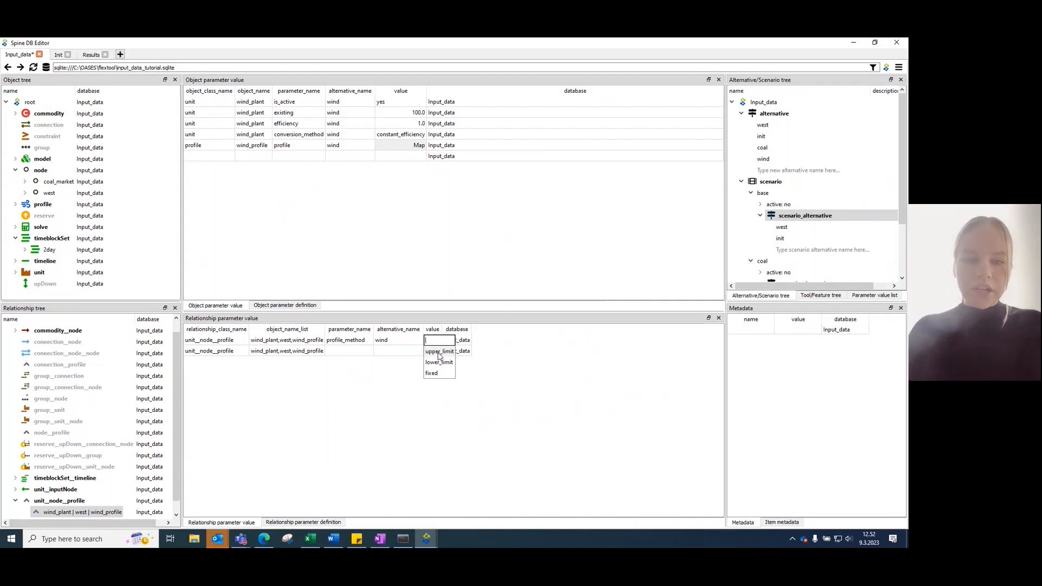
pyautogui.click(440, 353)
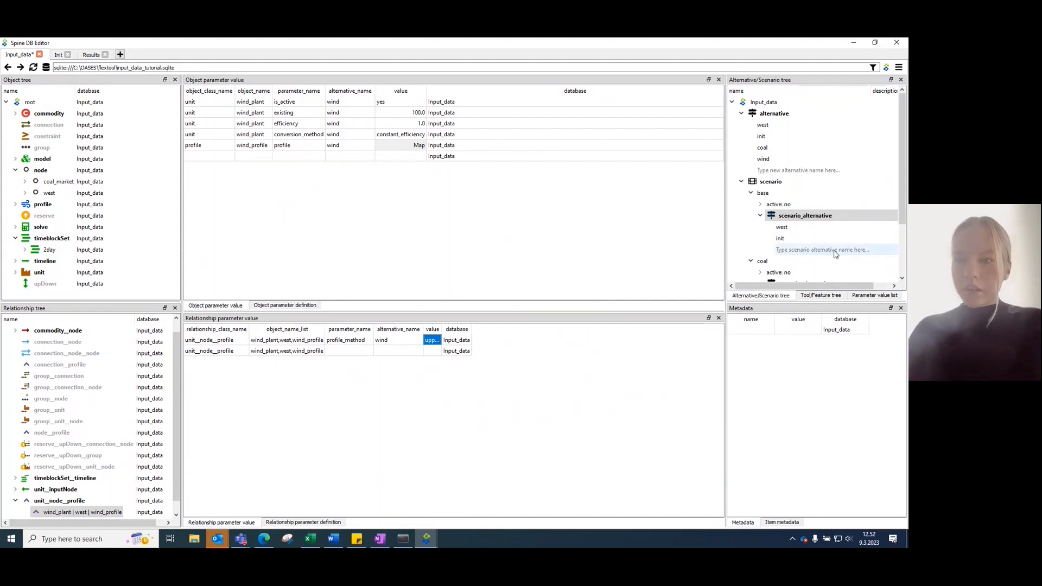
# Step: Collapse the base and coal scenarios and add a new scenario named wind
pyautogui.scroll(-1, 834, 250)
pyautogui.click(750, 227)
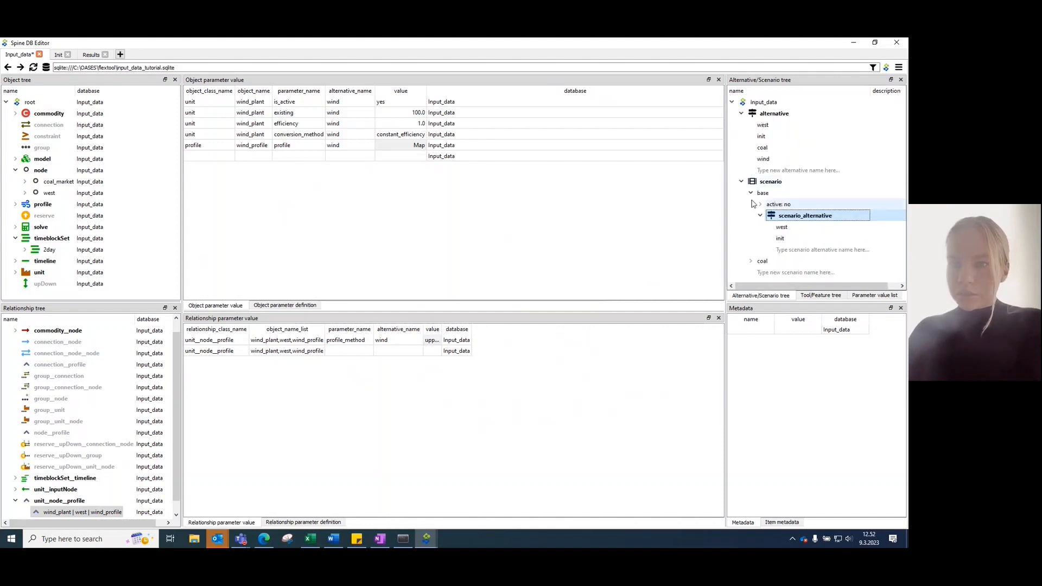
pyautogui.click(751, 192)
pyautogui.click(768, 216)
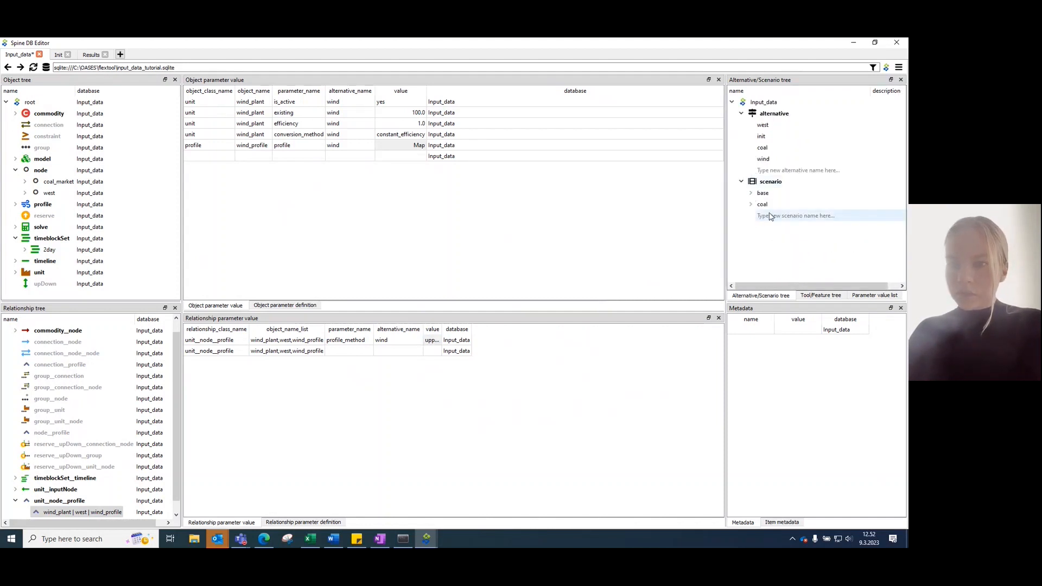
pyautogui.click(788, 216)
pyautogui.write('wind')
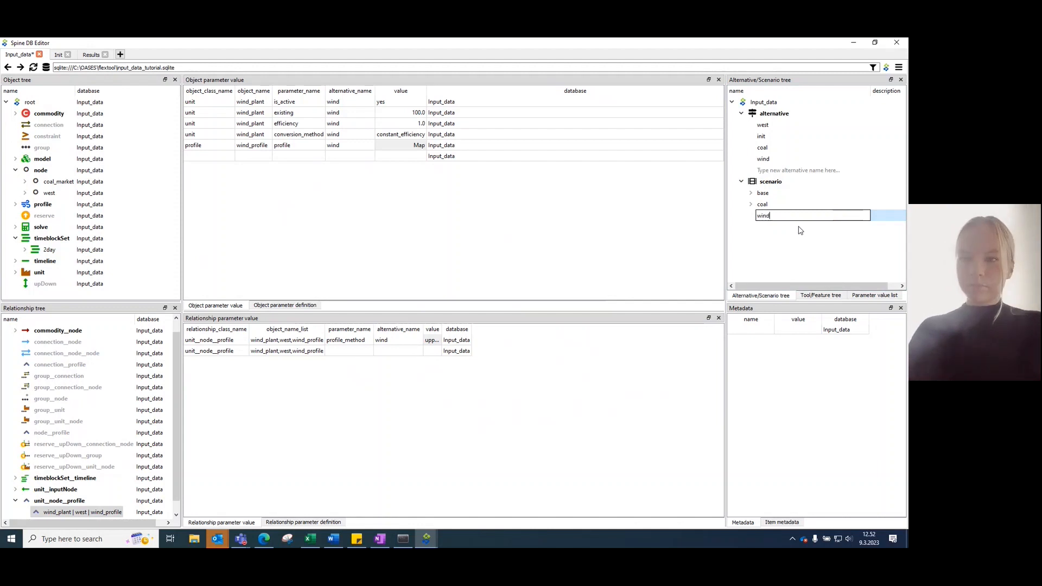
pyautogui.press('Return')
pyautogui.click(785, 228)
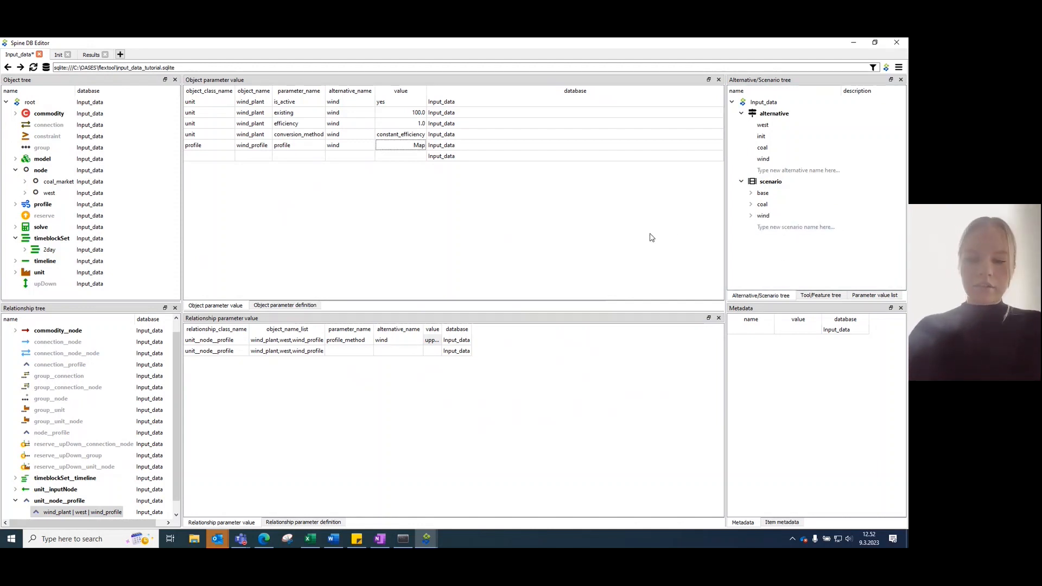
# Step: Commit the changes to Input_data with the message "wind plant added"
pyautogui.hotkey('ctrl', 'Return')
pyautogui.write('wind plant added')
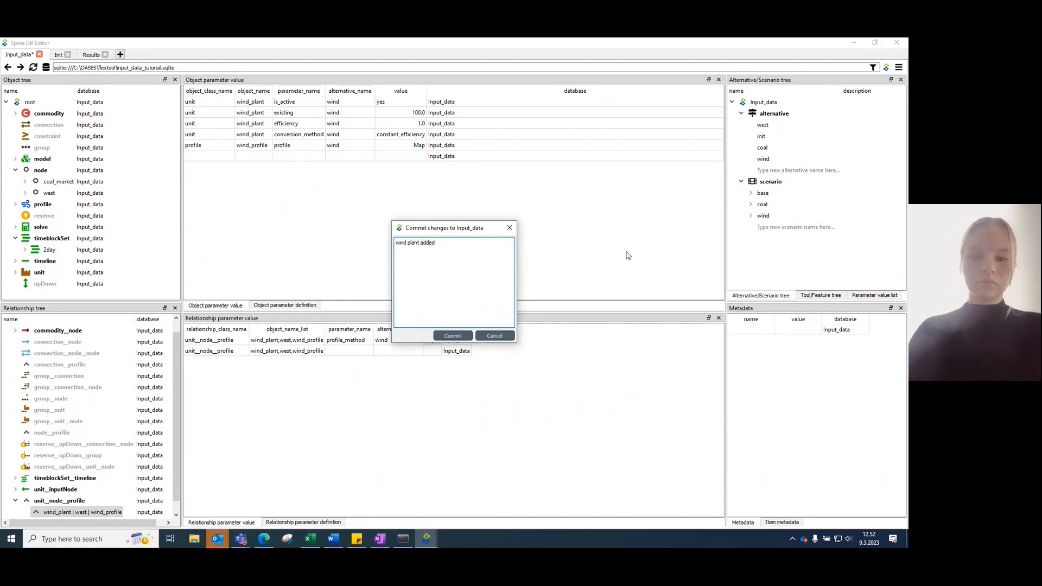
pyautogui.click(468, 336)
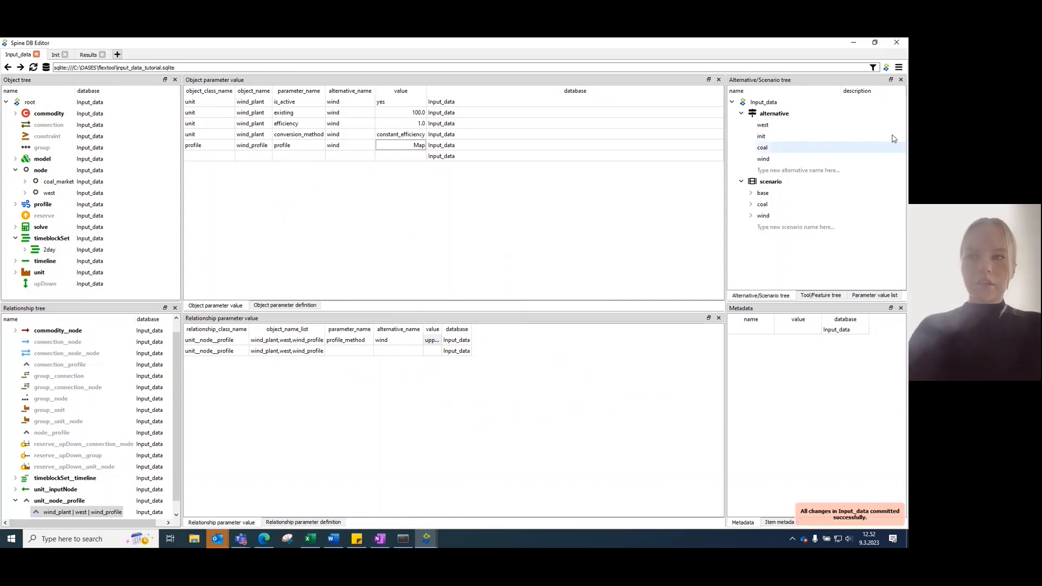
# Step: Switch to the Spine Toolbox workflow and try to execute only Export_to_CSV, FlexTool3 and Import_results
pyautogui.click(853, 43)
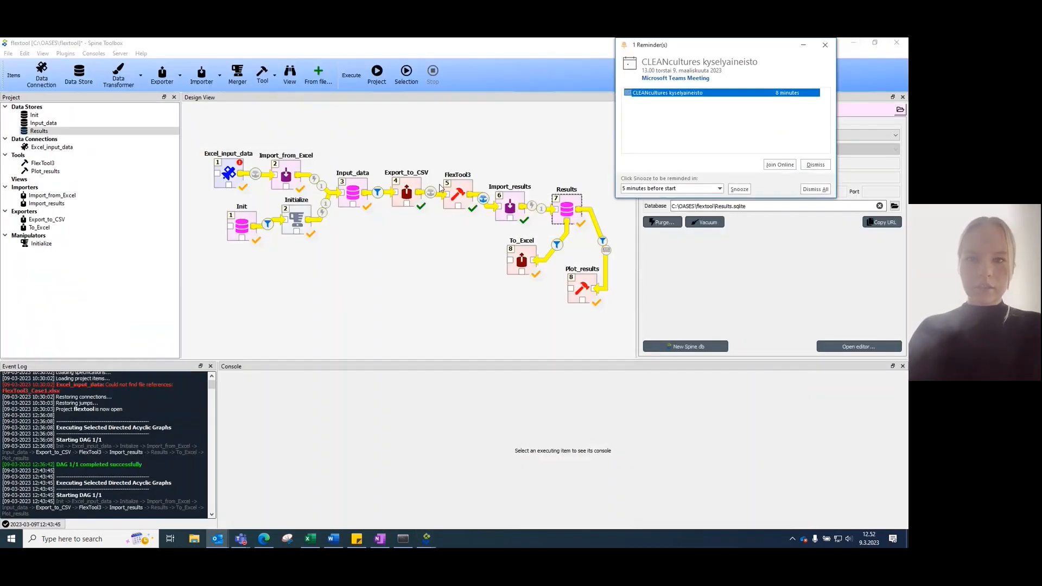
pyautogui.click(470, 149)
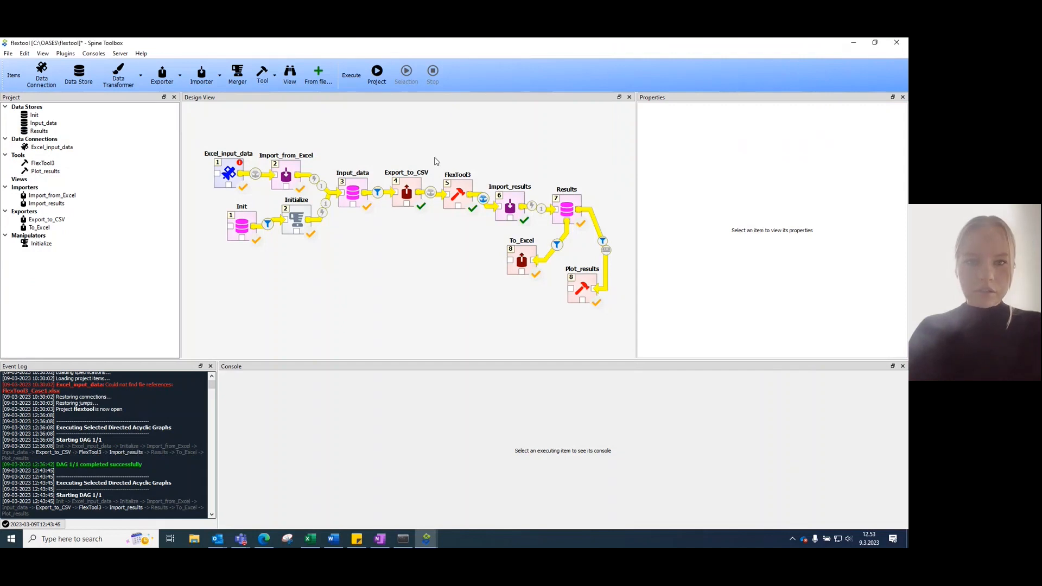
pyautogui.click(416, 184)
pyautogui.keyDown('ctrl'); pyautogui.click(460, 190); pyautogui.keyUp('ctrl')
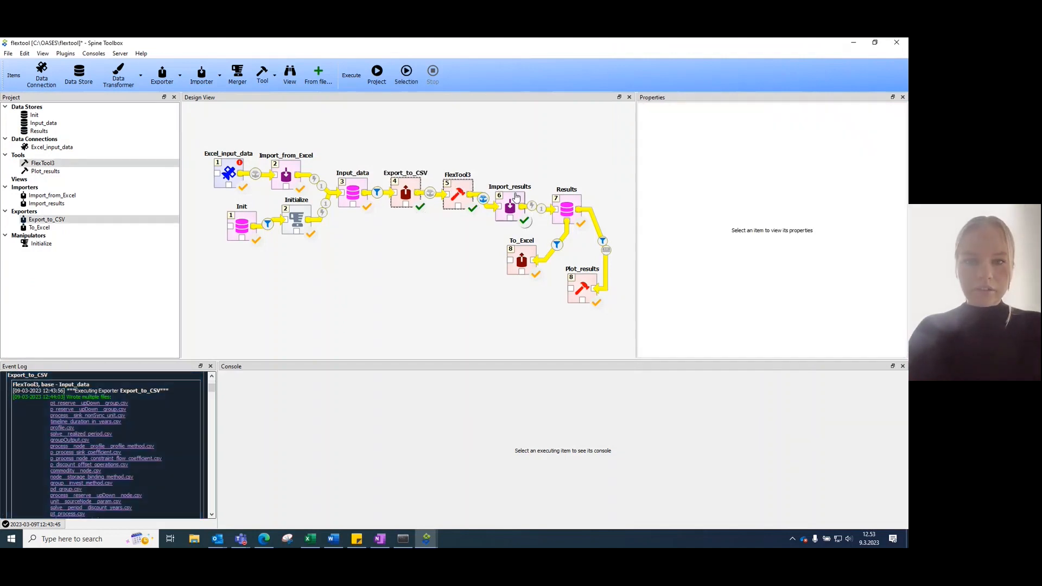
pyautogui.keyDown('ctrl'); pyautogui.click(514, 200); pyautogui.keyUp('ctrl')
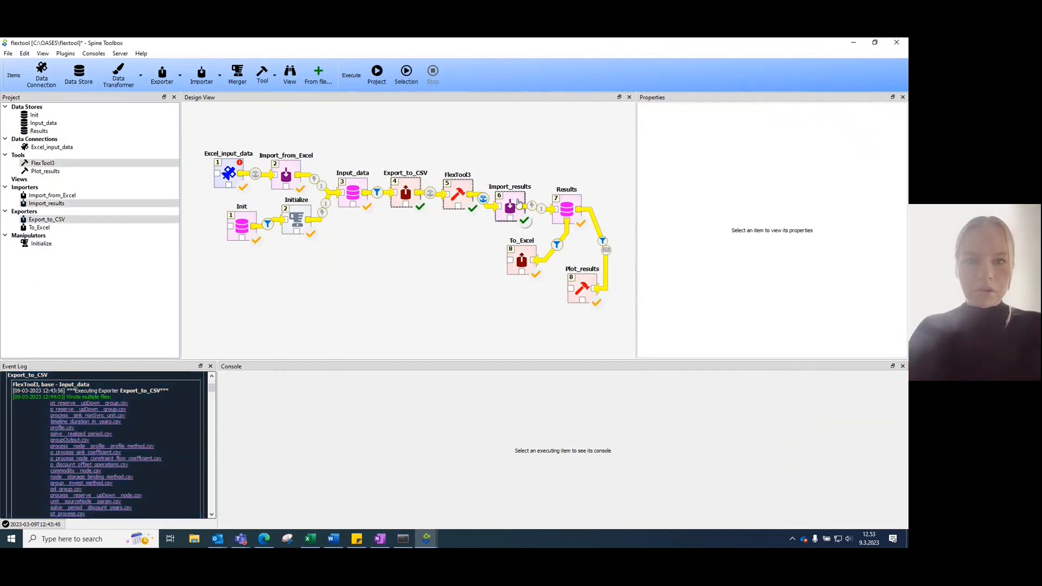
pyautogui.click(407, 75)
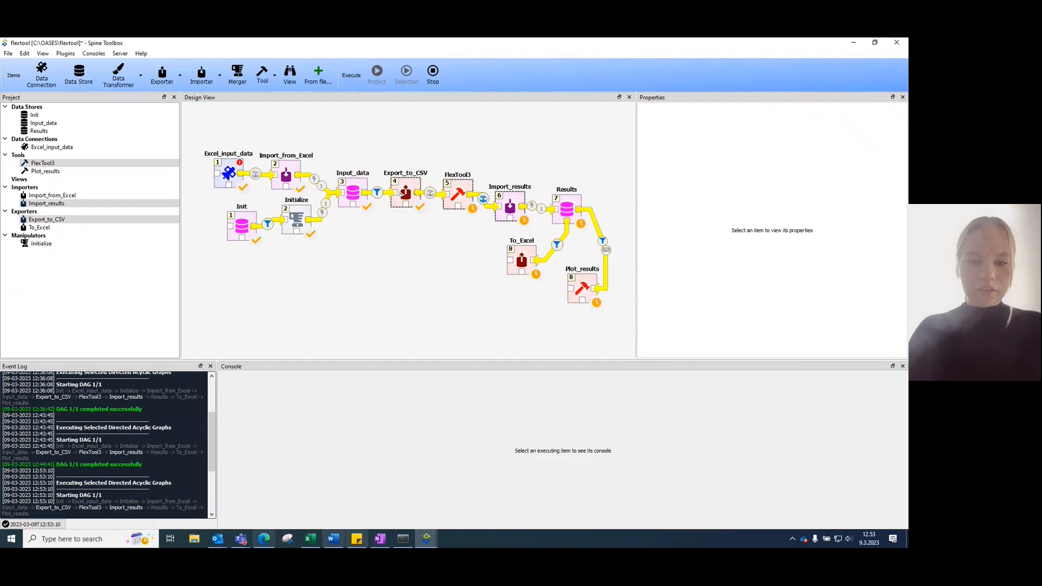
# Step: Return to the Spine DB Editor and expand the wind scenario to check its scenario alternatives
pyautogui.moveTo(426, 539)
pyautogui.click(385, 493)
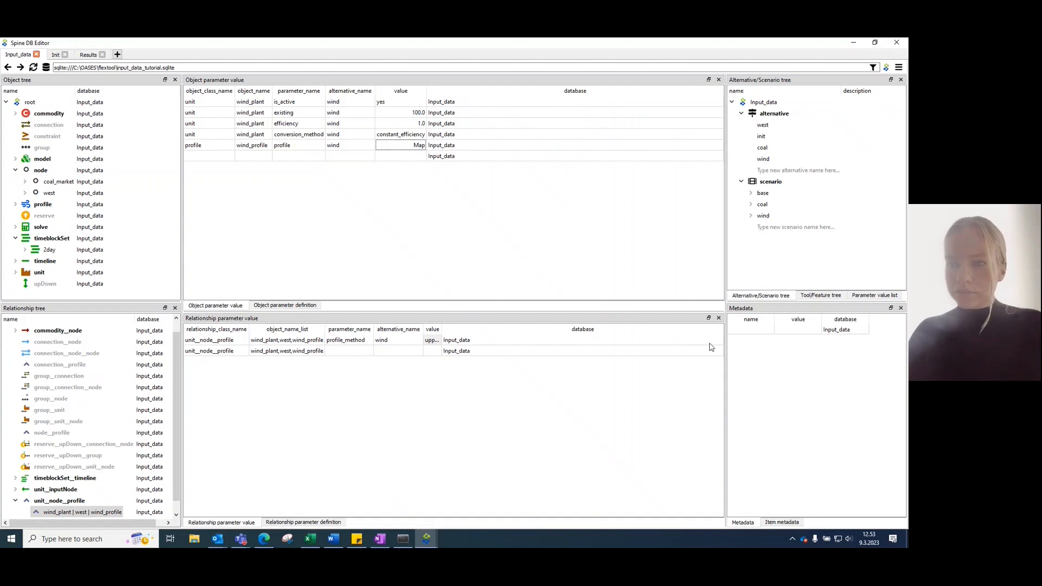
pyautogui.click(751, 215)
pyautogui.click(760, 238)
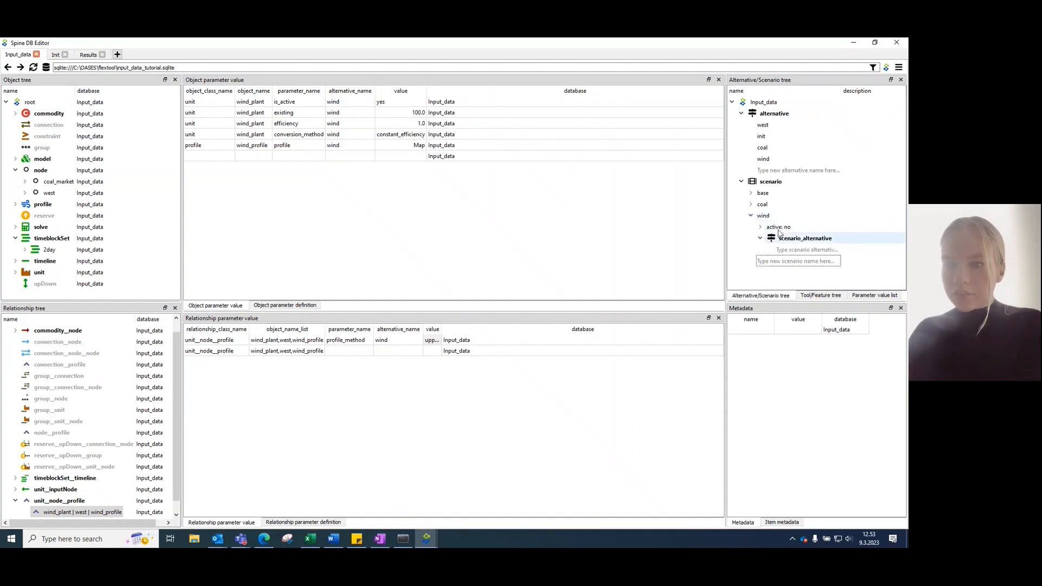
# Step: Switch back to the Spine Toolbox workflow and stop the running execution
pyautogui.click(428, 541)
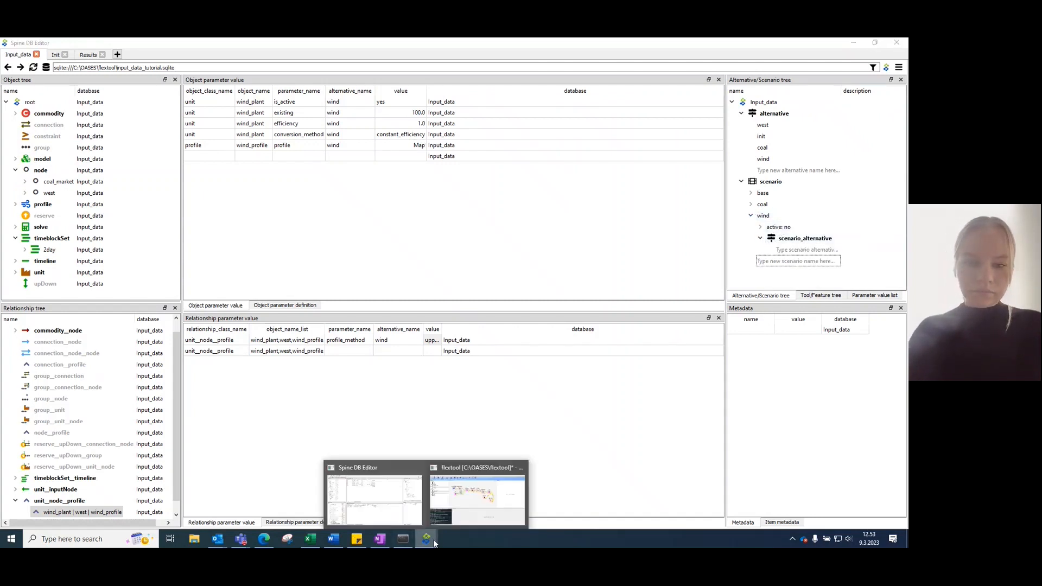
pyautogui.click(414, 510)
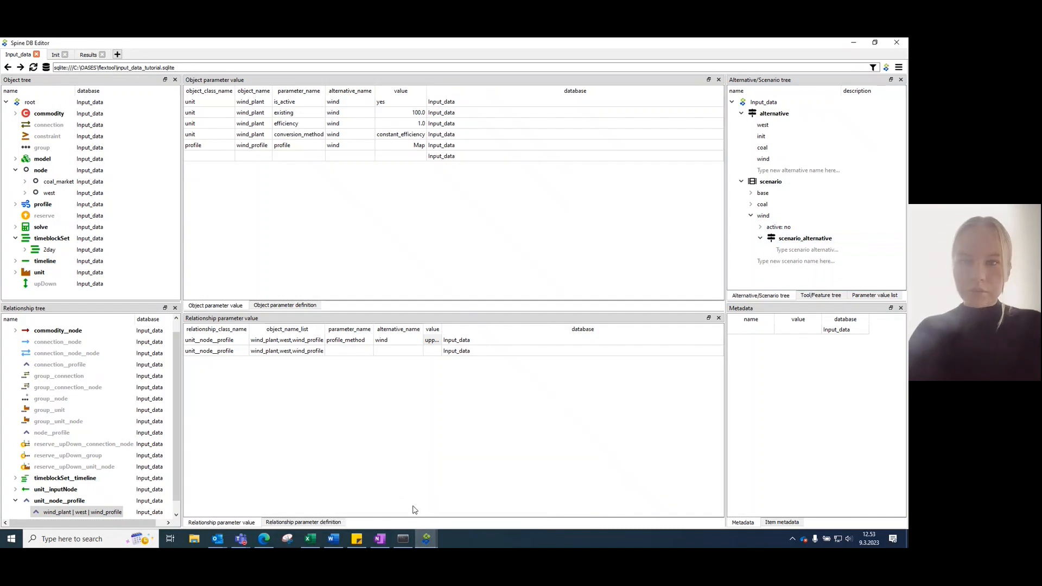
pyautogui.click(428, 540)
pyautogui.click(479, 505)
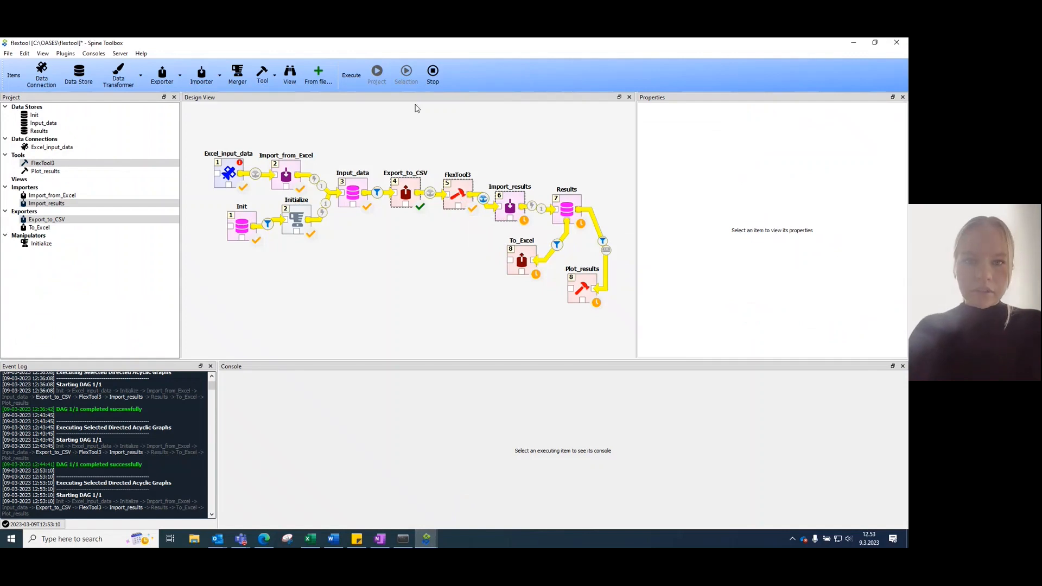
pyautogui.click(433, 75)
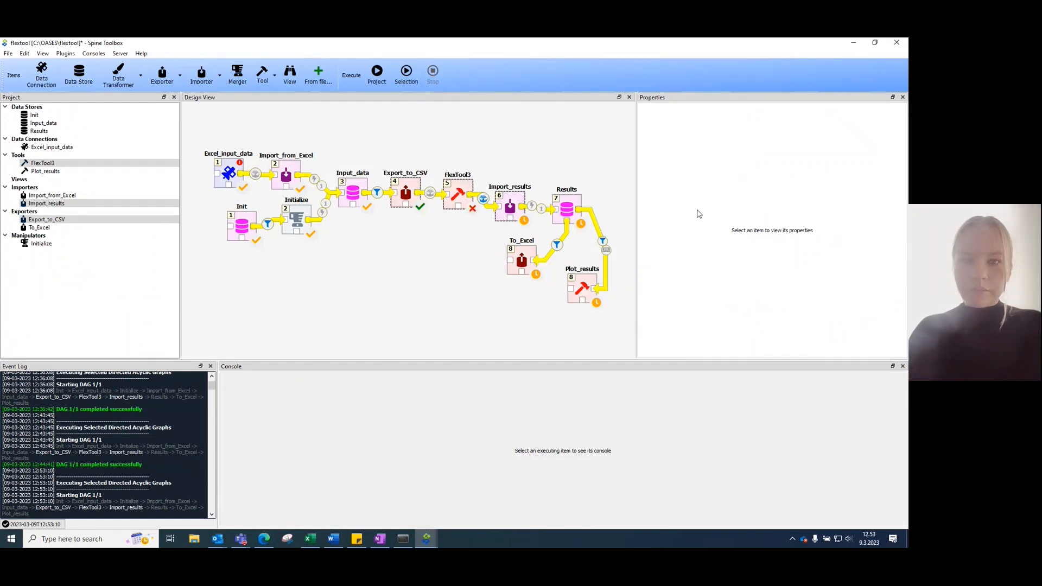
# Step: Return to the Spine DB Editor and add the west, init, coal and wind alternatives, in that order, to the wind scenario in Input_data
pyautogui.click(853, 42)
pyautogui.click(794, 261)
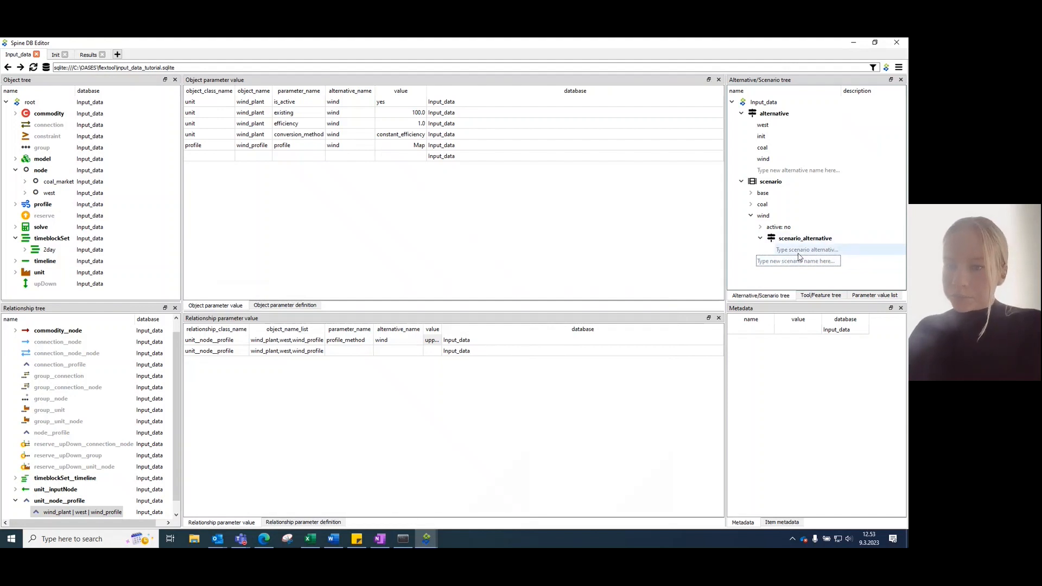
pyautogui.click(799, 251)
pyautogui.doubleClick(799, 253)
pyautogui.click(799, 260)
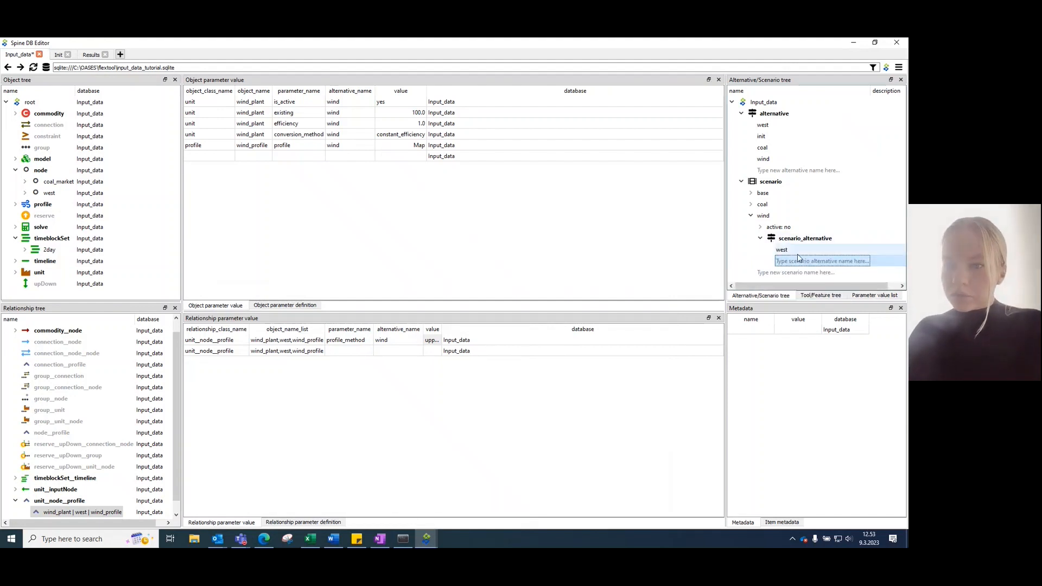
pyautogui.doubleClick(798, 262)
pyautogui.click(797, 264)
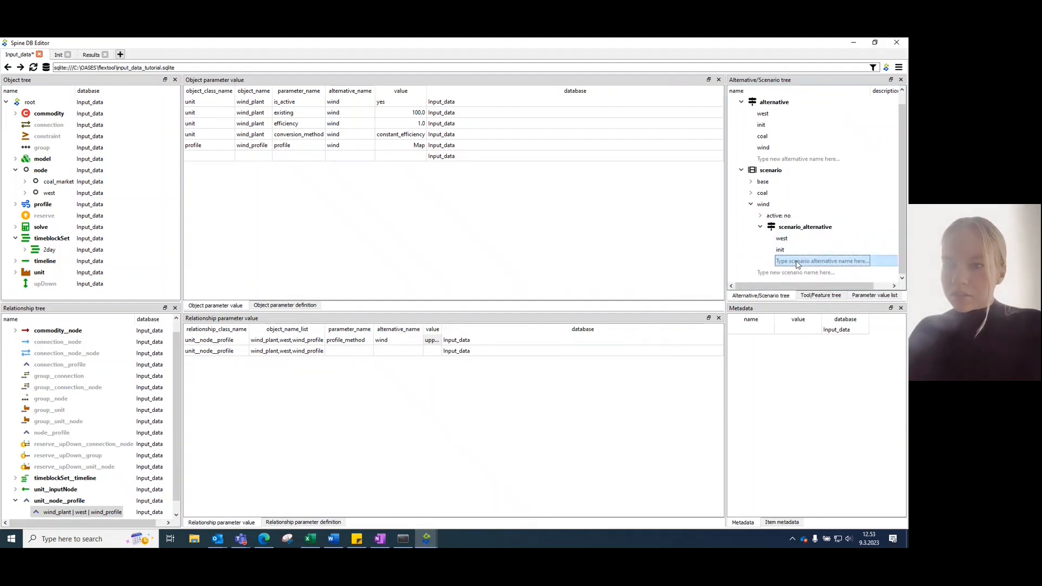
pyautogui.doubleClick(797, 262)
pyautogui.click(798, 264)
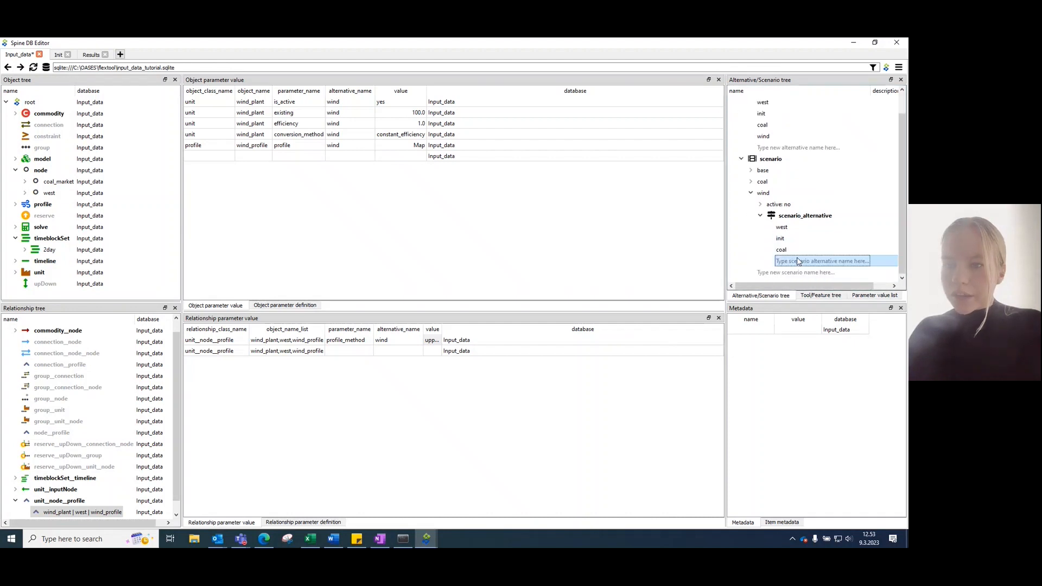
pyautogui.doubleClick(798, 263)
pyautogui.click(796, 276)
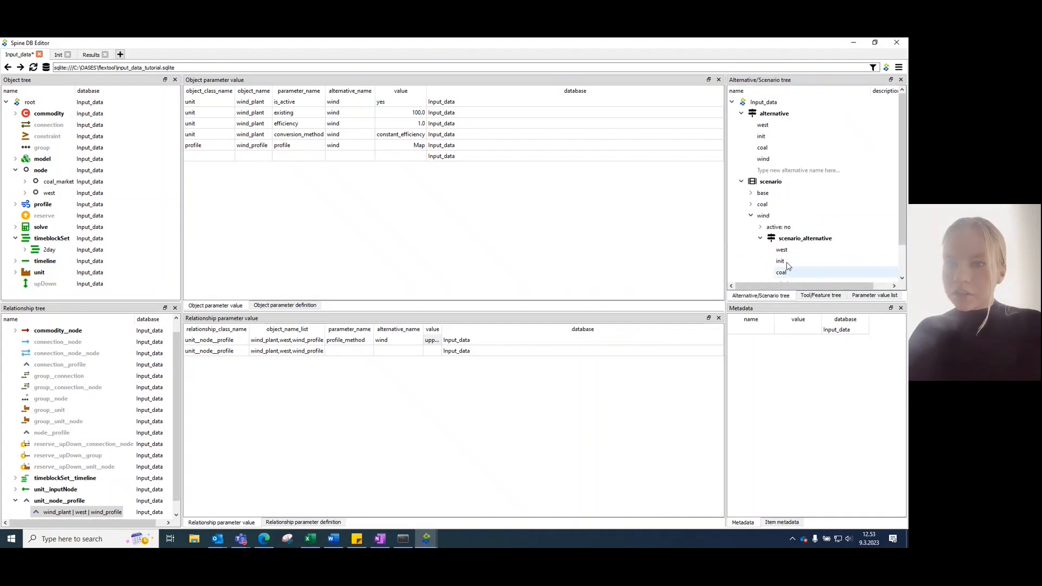
# Step: Commit the changes to Input_data with the message "alternatives added to scenario"
pyautogui.hotkey('ctrl', 'Return')
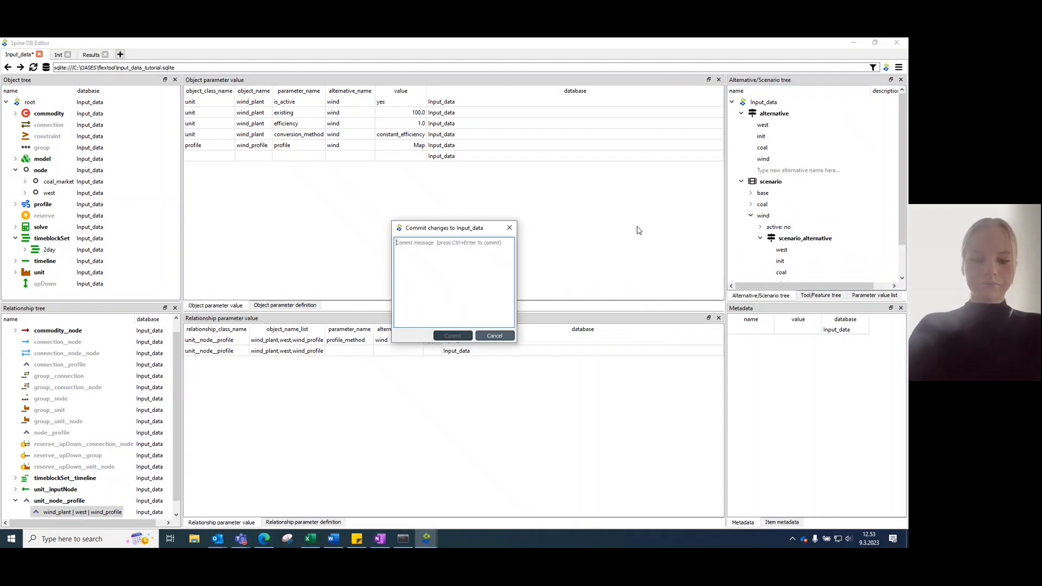
pyautogui.write('alternatives added to scenario')
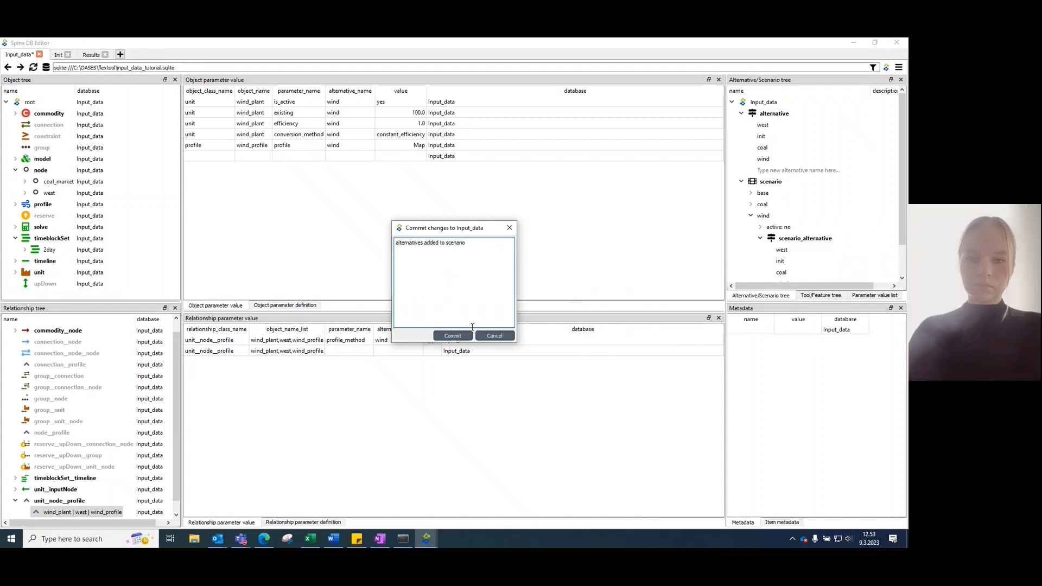
pyautogui.click(452, 335)
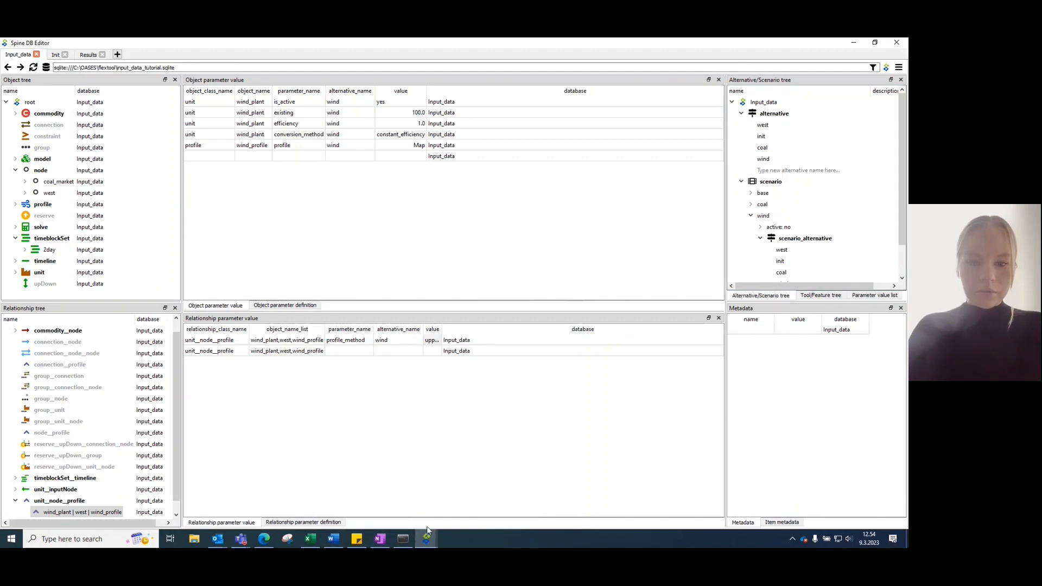
# Step: Switch to the Spine Toolbox workflow and execute only Export_to_CSV, FlexTool3 and Import_results
pyautogui.moveTo(434, 529)
pyautogui.click(478, 502)
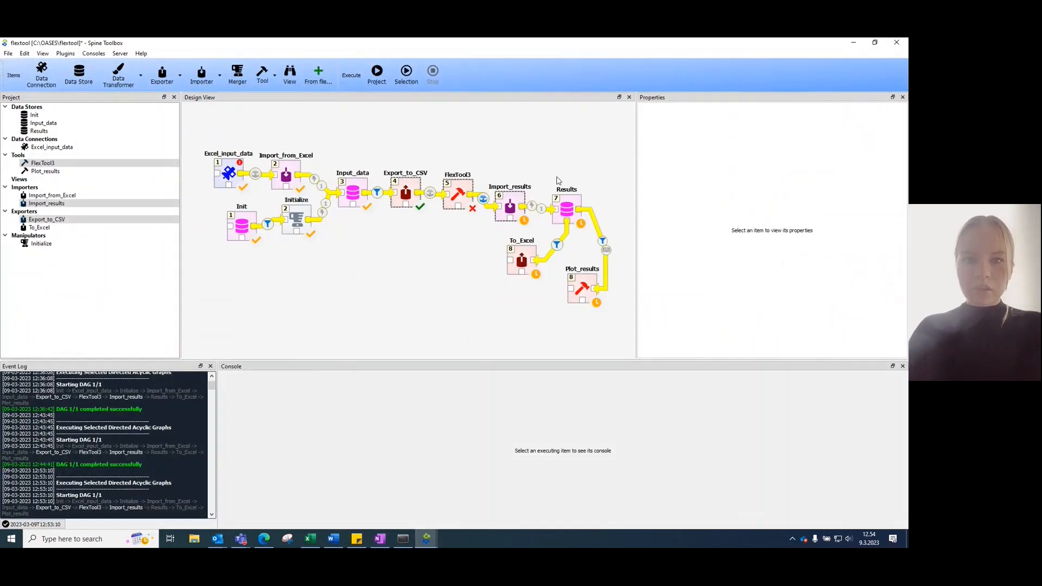
pyautogui.click(406, 192)
pyautogui.click(461, 187)
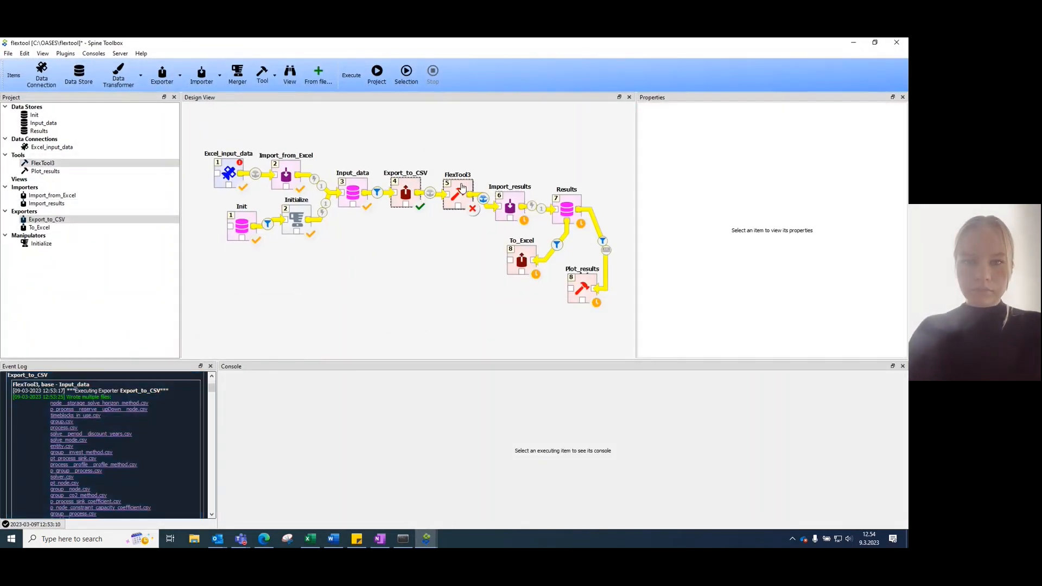
pyautogui.keyDown('ctrl'); pyautogui.click(511, 204); pyautogui.keyUp('ctrl')
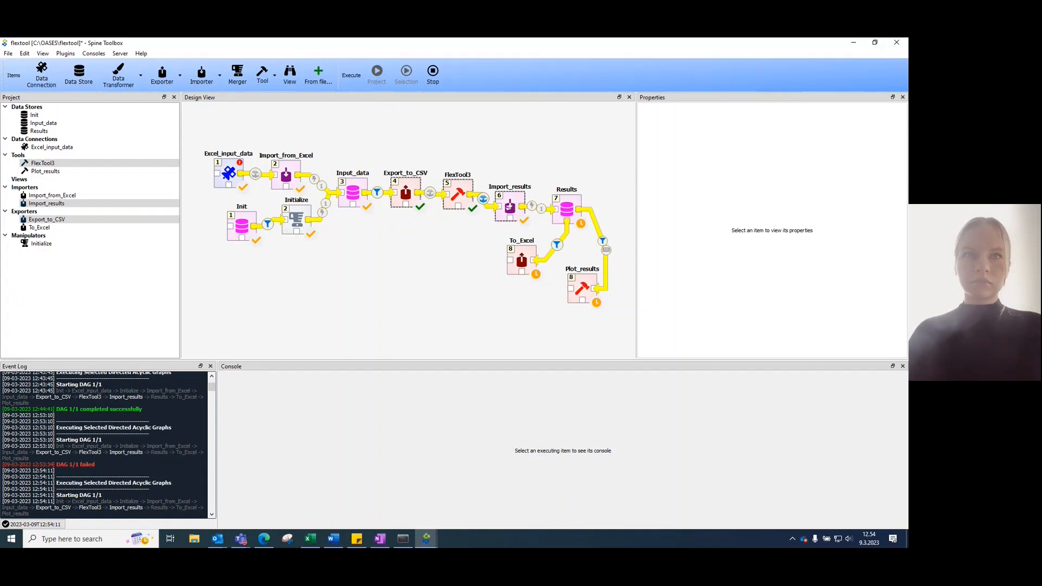
pyautogui.hotkey('alt', 'Tab')
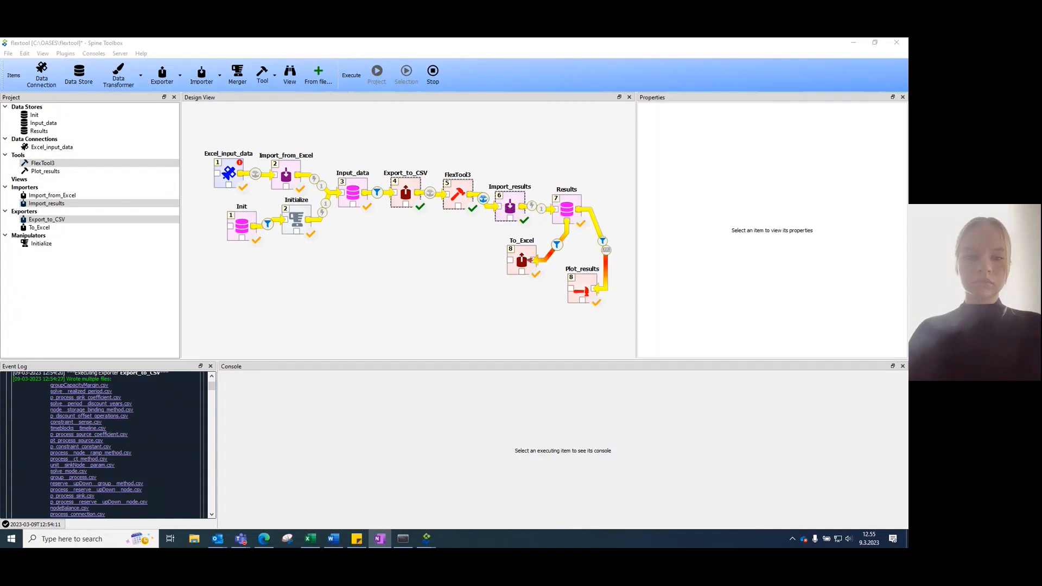
# Step: Open the Results data store from the workflow in the Spine DB Editor
pyautogui.click(570, 206)
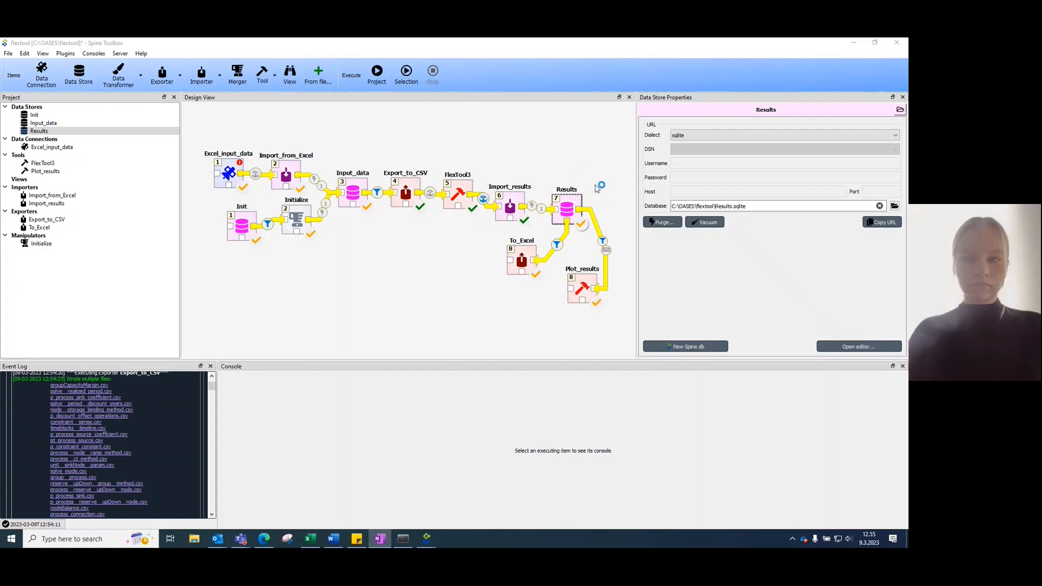
pyautogui.click(574, 206)
pyautogui.doubleClick(574, 206)
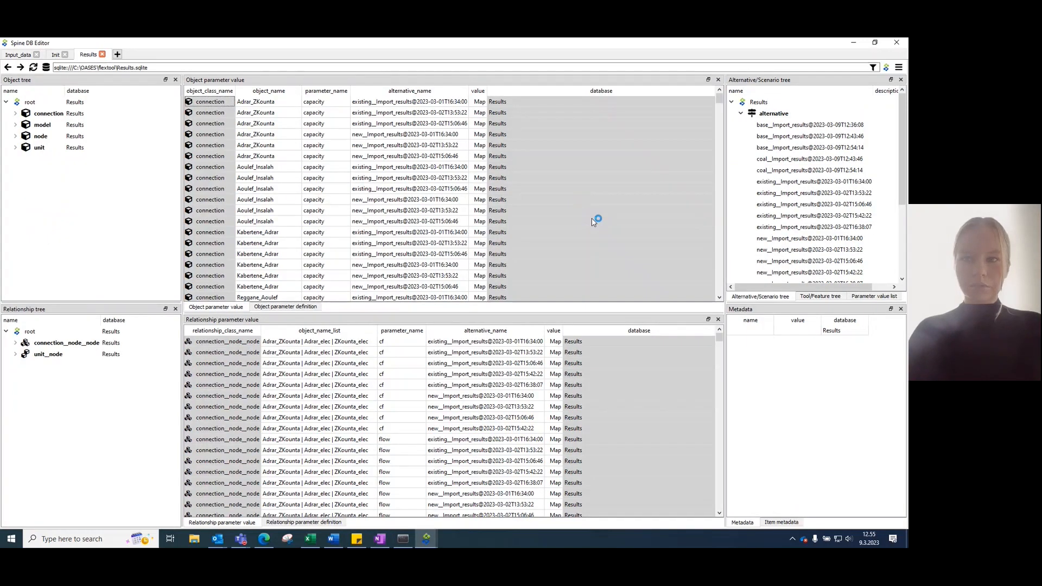
# Step: Collapse the alternatives list in Results and filter the parameter tables to the wind scenario's scenario alternatives
pyautogui.scroll(-3, 802, 212)
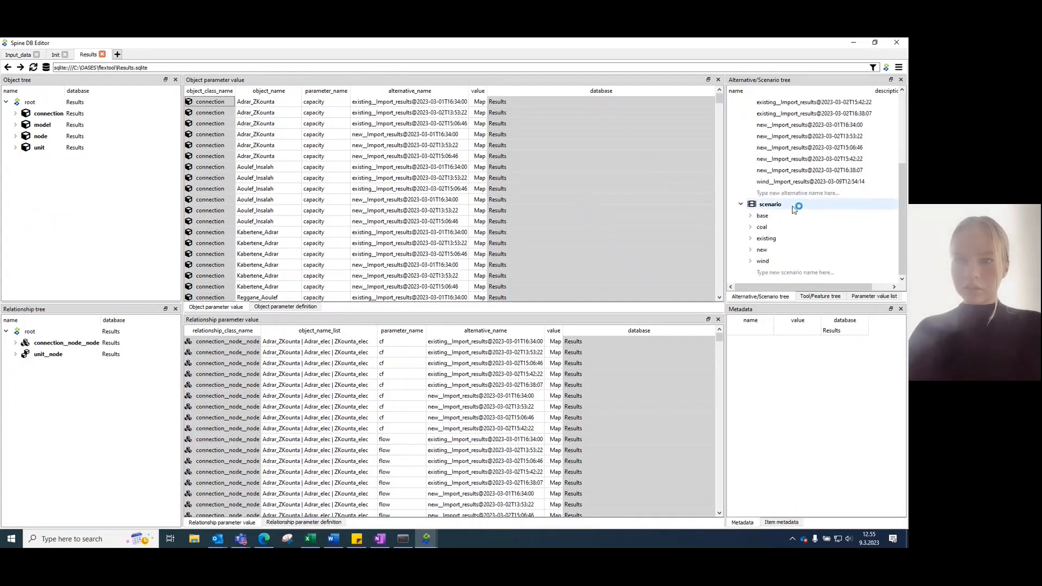
pyautogui.click(784, 260)
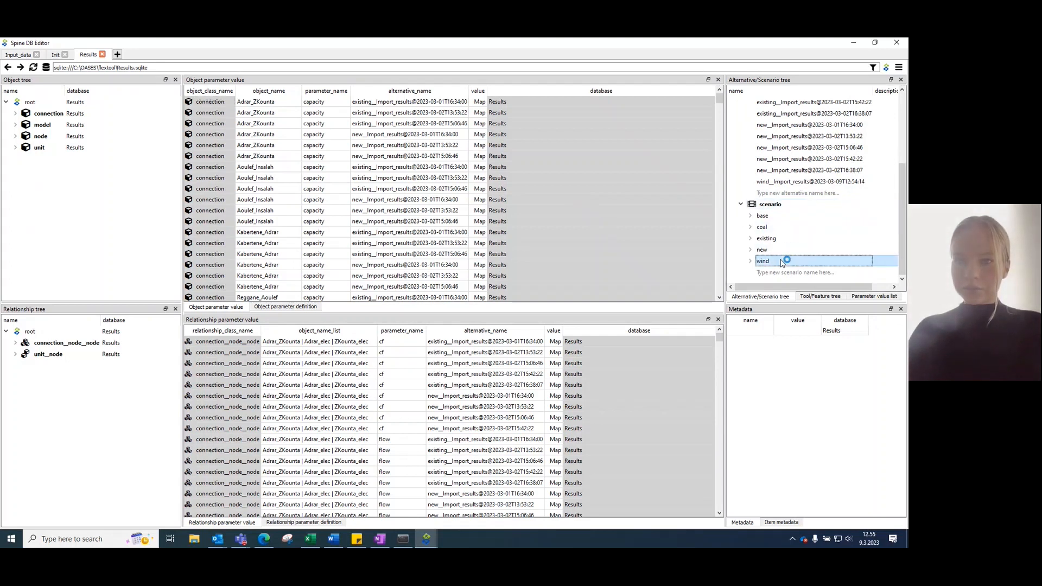
pyautogui.click(764, 261)
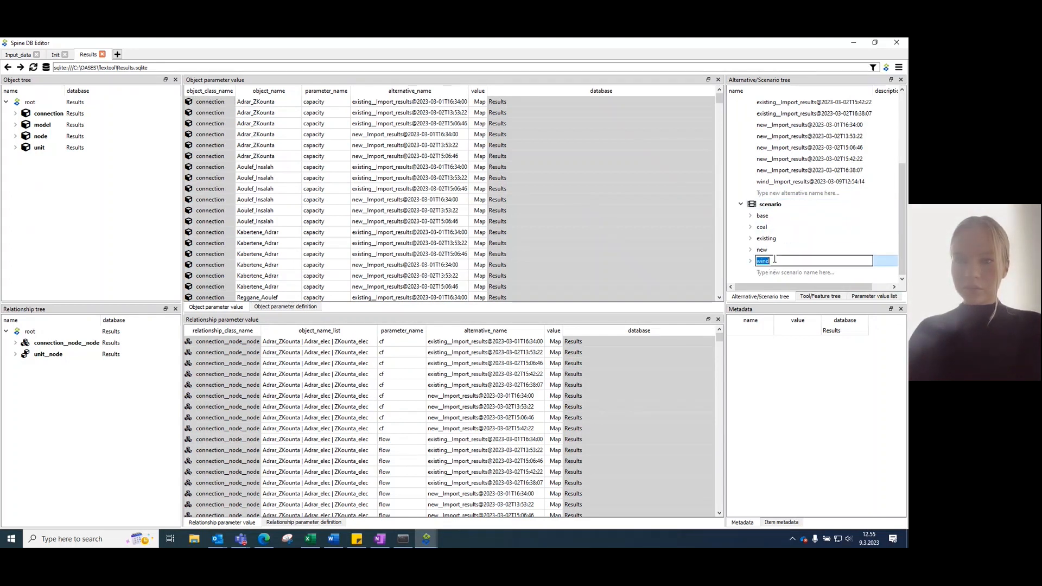
pyautogui.click(750, 261)
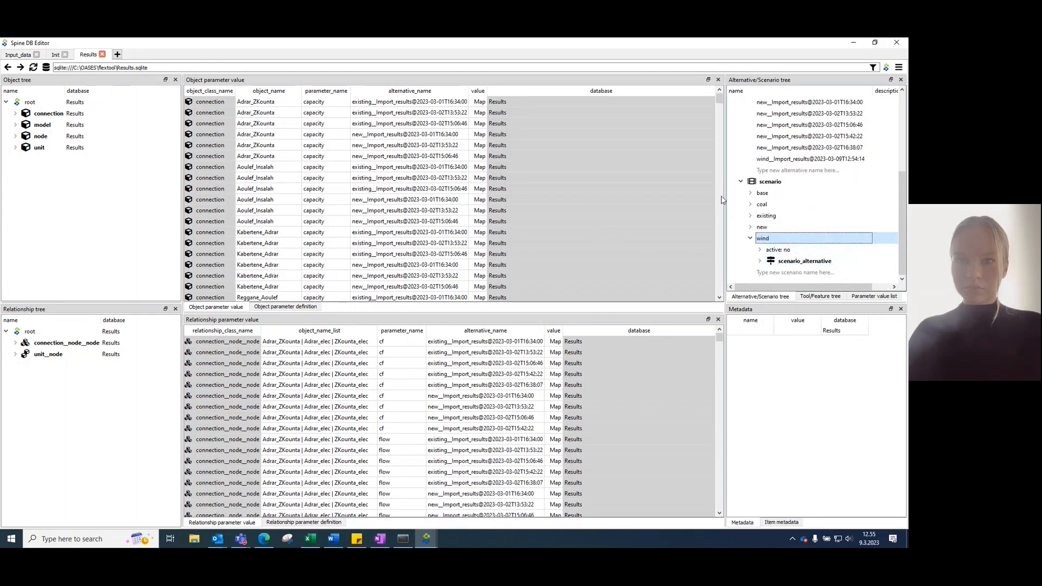
pyautogui.scroll(3, 769, 179)
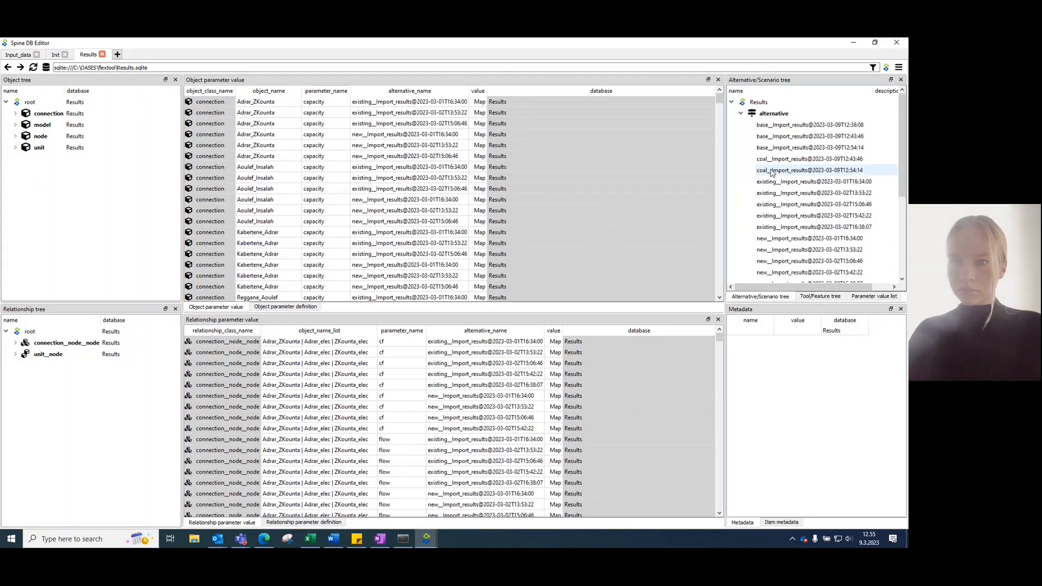
pyautogui.scroll(-2, 771, 174)
pyautogui.scroll(2, 771, 172)
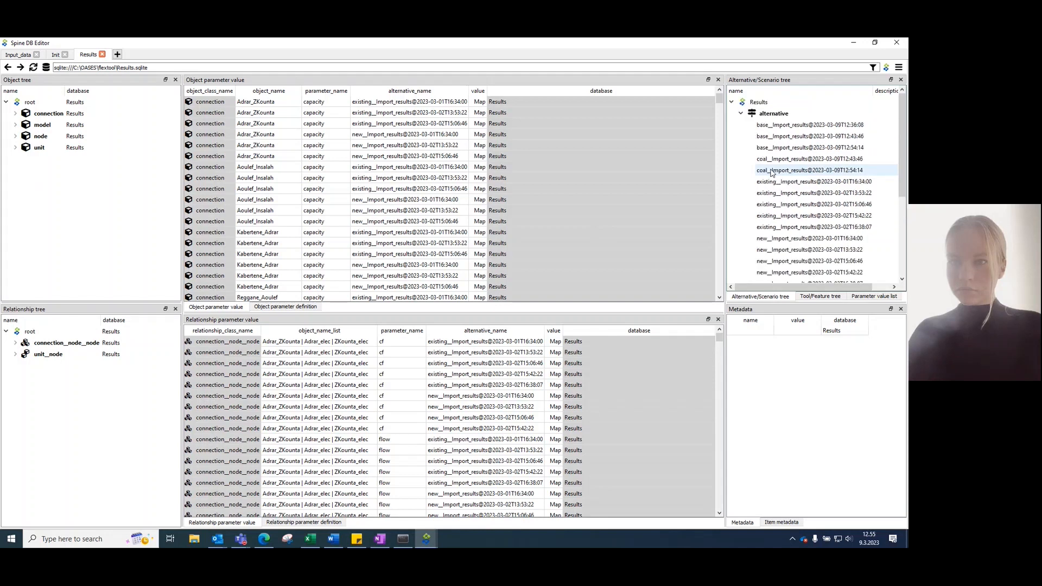
pyautogui.click(741, 114)
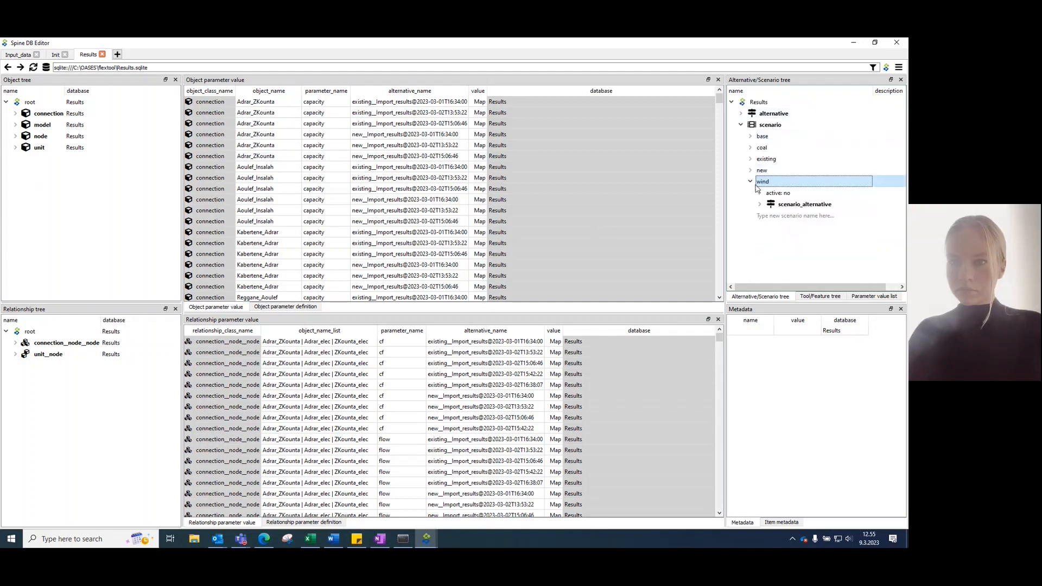
pyautogui.click(794, 205)
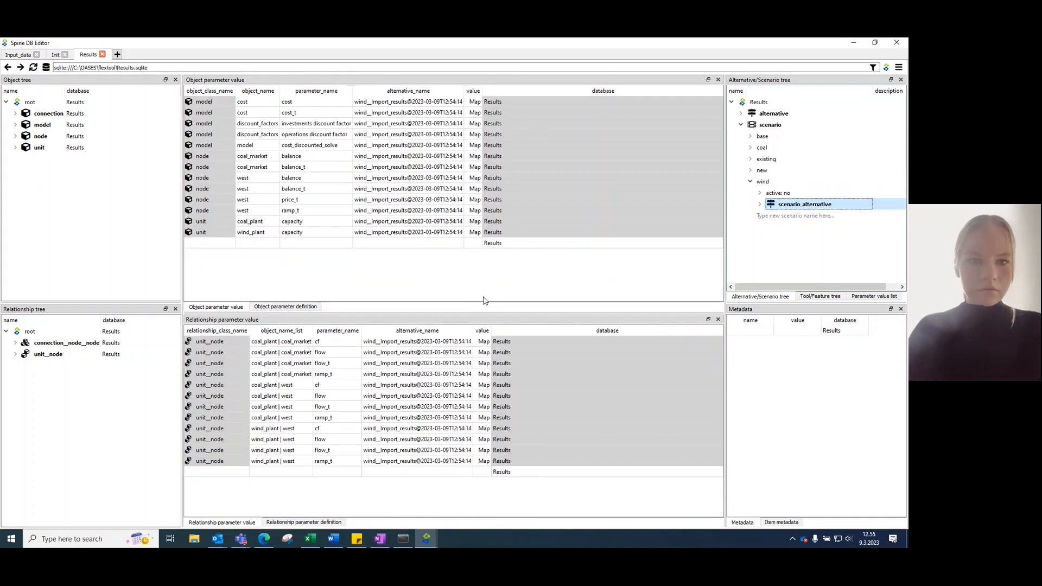
# Step: Inspect the price_t map of the west node for the wind scenario across the timesteps, then close it
pyautogui.rightClick(475, 201)
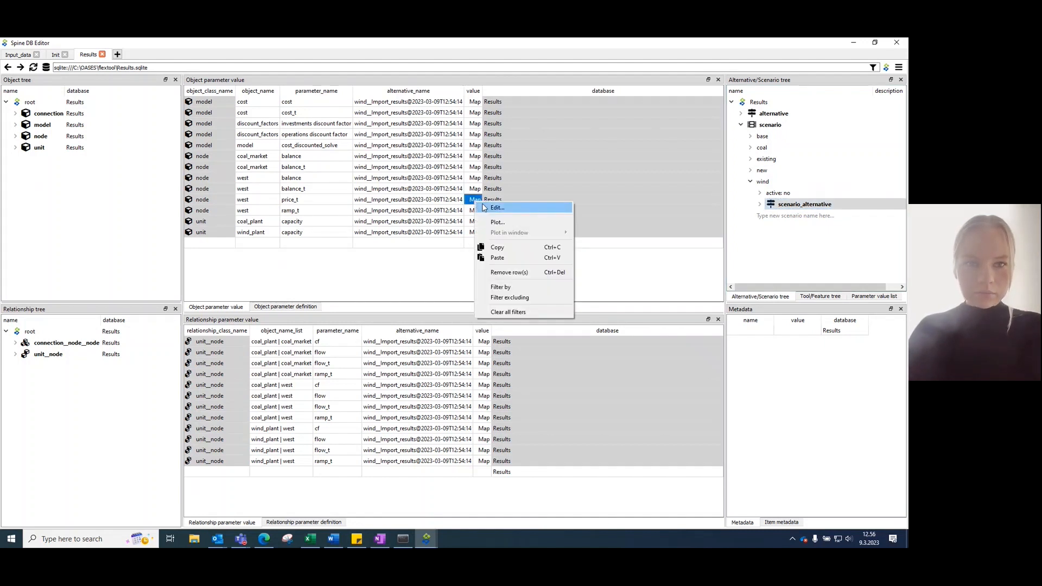
pyautogui.click(484, 208)
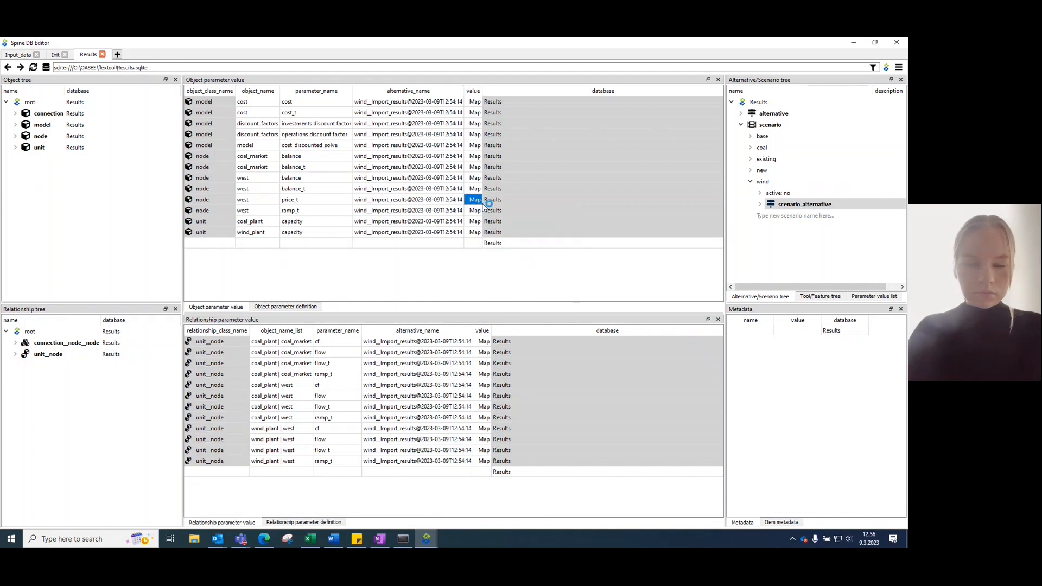
pyautogui.moveTo(604, 238)
pyautogui.mouseDown()
pyautogui.moveTo(602, 266)
pyautogui.moveTo(604, 229)
pyautogui.mouseUp()
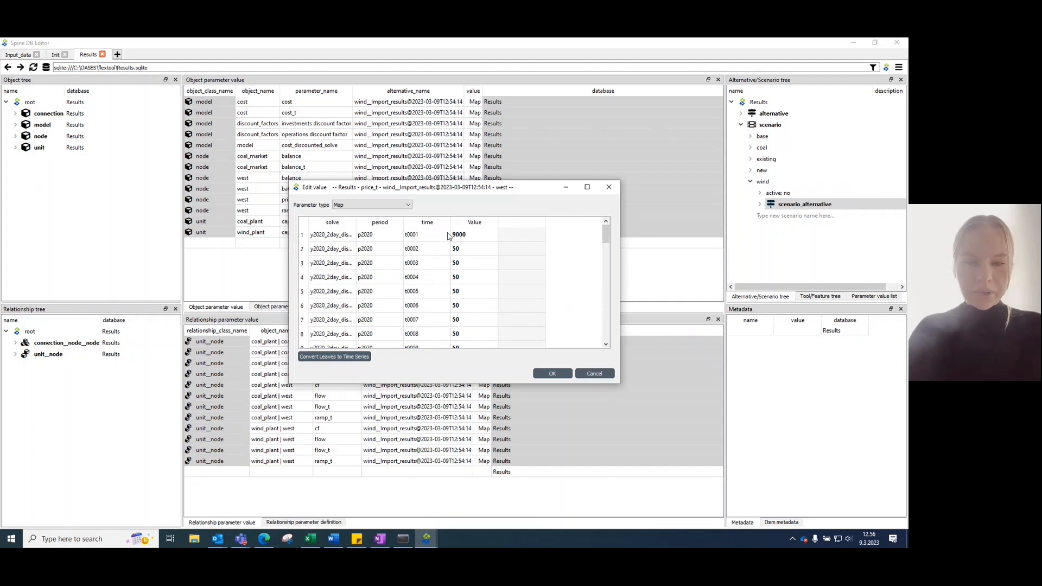
pyautogui.moveTo(606, 244); pyautogui.dragTo(599, 293)
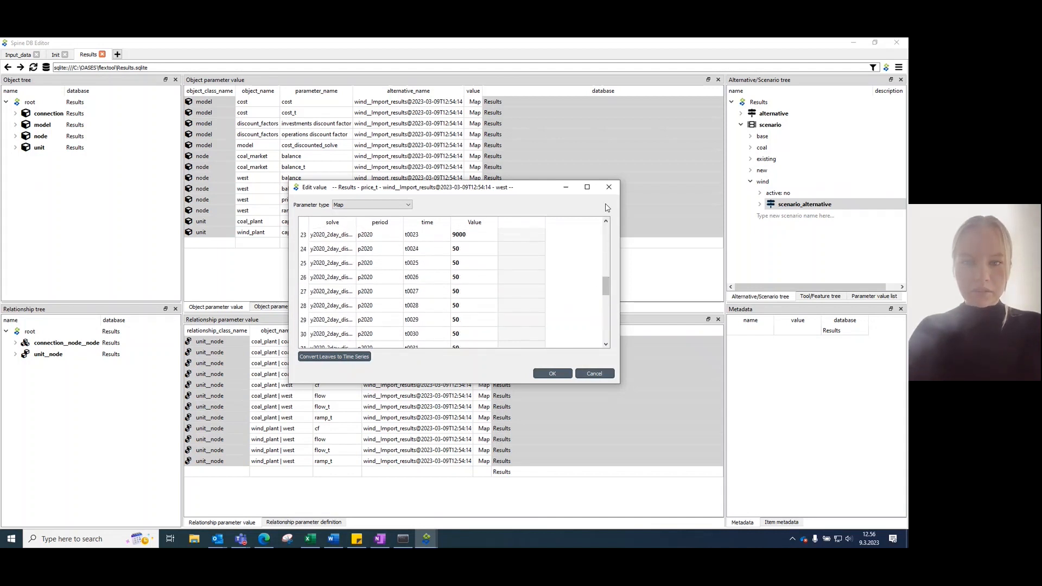
pyautogui.click(609, 187)
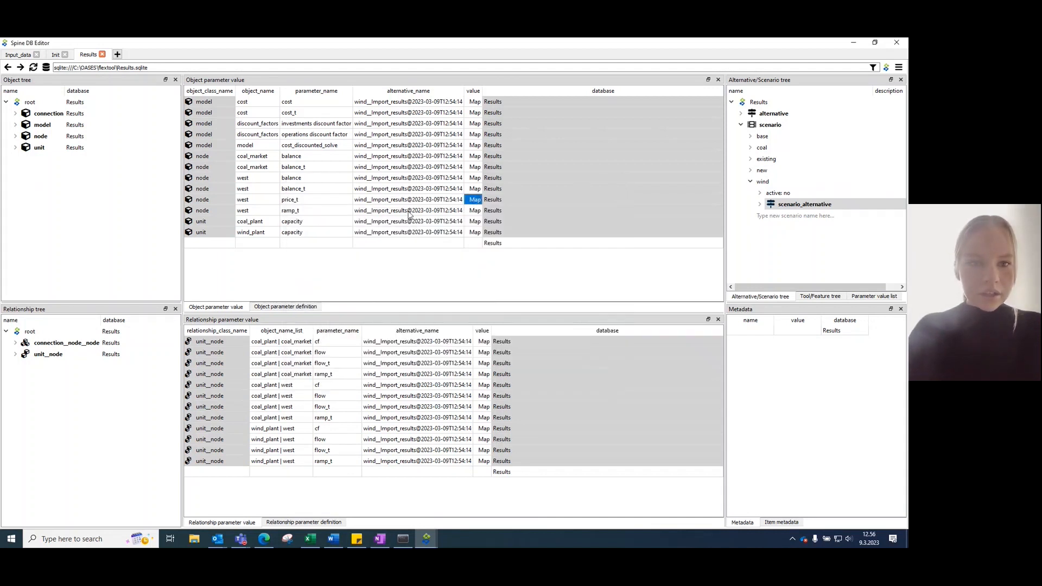
# Step: Check the capacity map of wind_plant in the wind scenario results and close it
pyautogui.rightClick(474, 234)
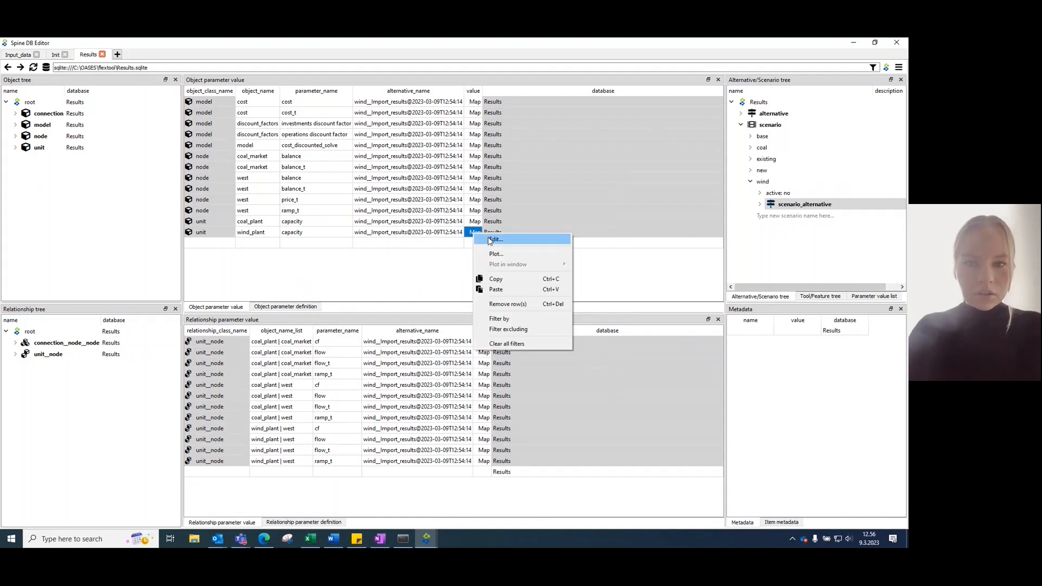
pyautogui.click(494, 239)
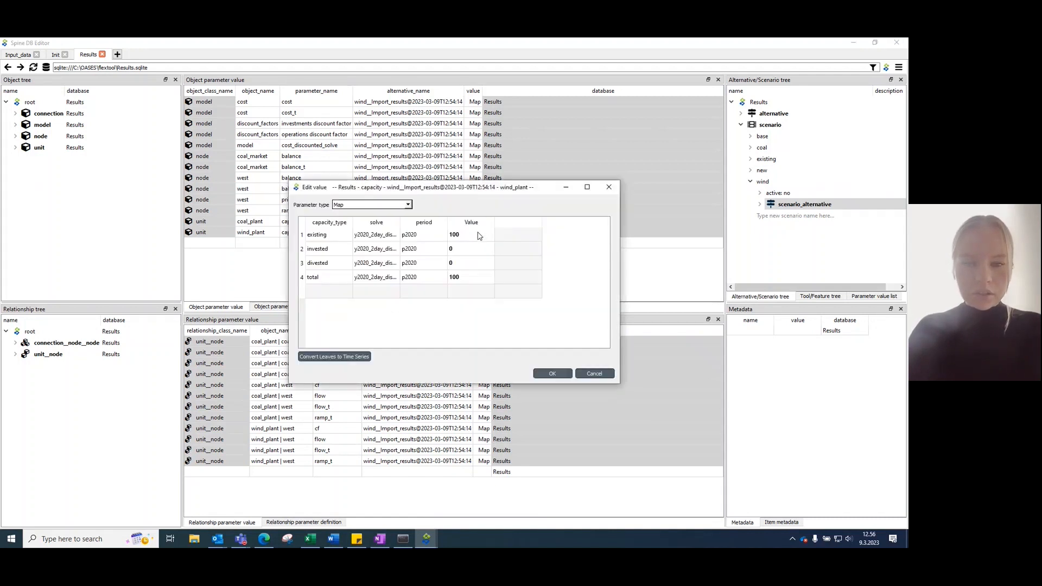
pyautogui.click(552, 374)
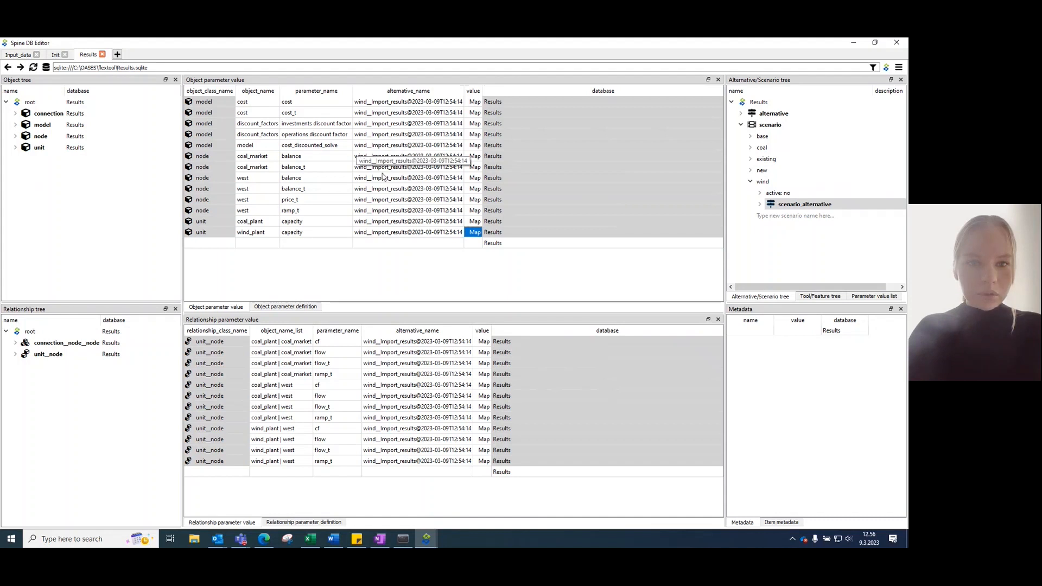
# Step: Examine the balance_t map of the west node in the wind results, from the inflow rows to the from units rows
pyautogui.click(474, 191)
pyautogui.rightClick(475, 191)
pyautogui.click(488, 195)
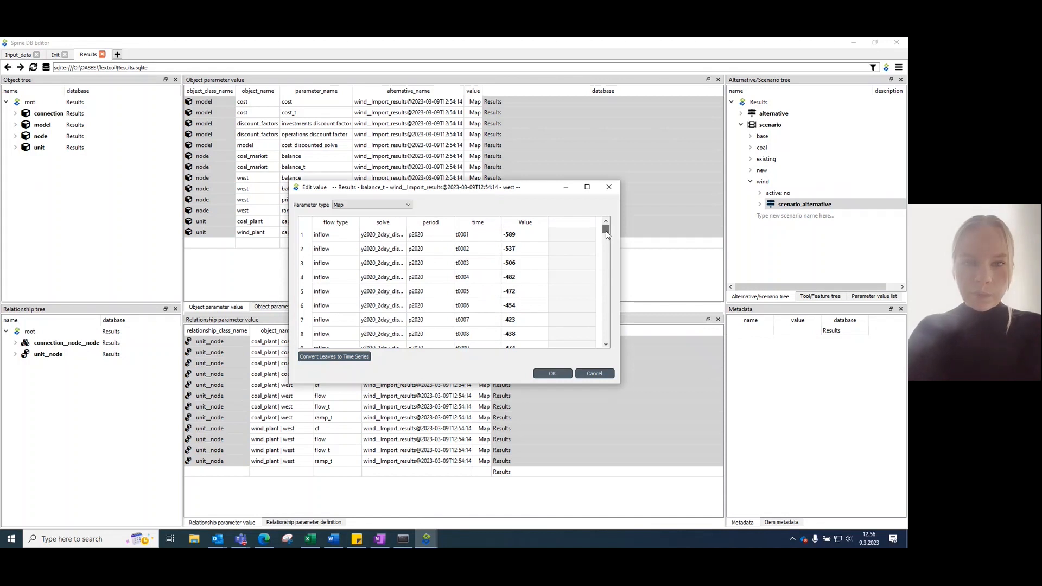
pyautogui.scroll(-2, 606, 233)
pyautogui.moveTo(606, 236)
pyautogui.mouseDown()
pyautogui.moveTo(606, 256)
pyautogui.moveTo(603, 230)
pyautogui.mouseUp()
pyautogui.scroll(-7, 576, 254)
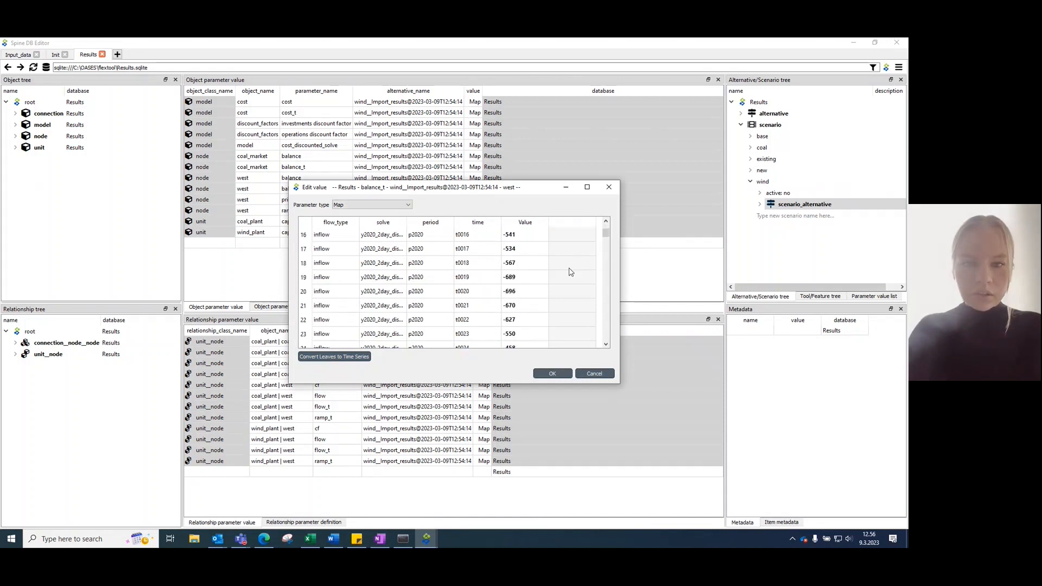
pyautogui.scroll(-8, 568, 271)
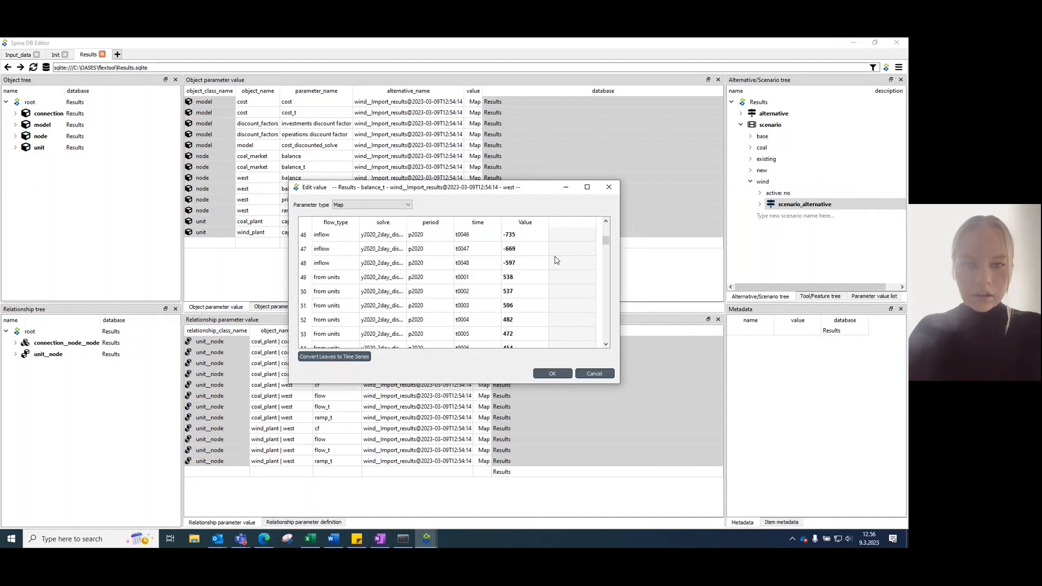
pyautogui.scroll(15, 520, 277)
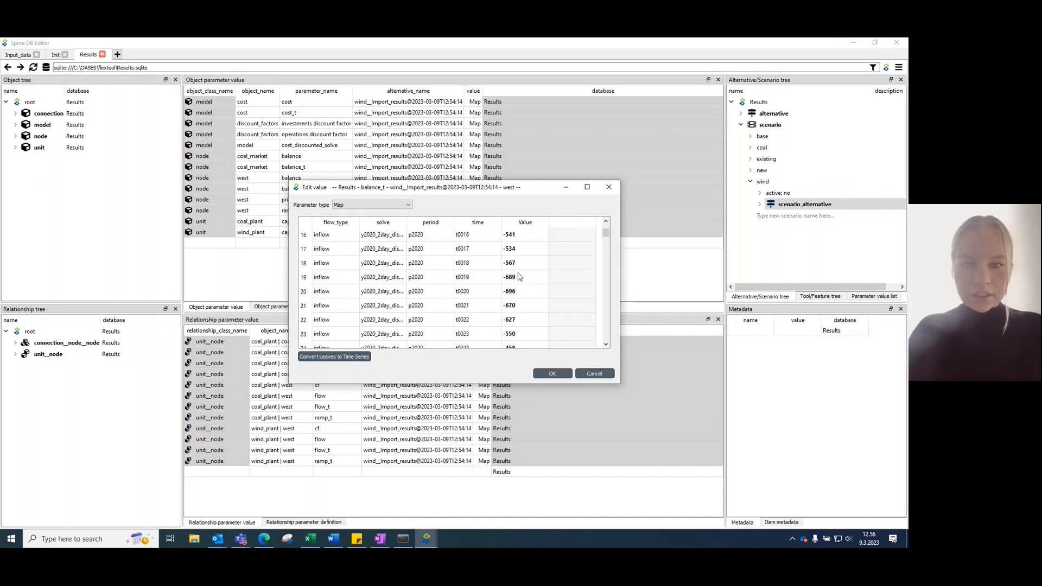
pyautogui.scroll(-12, 513, 248)
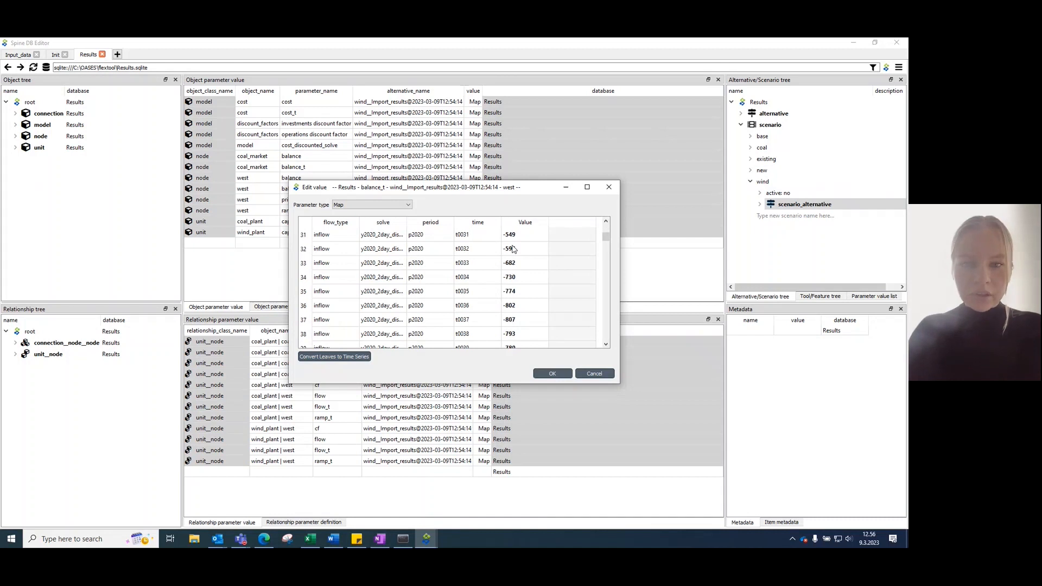
pyautogui.scroll(-2, 518, 266)
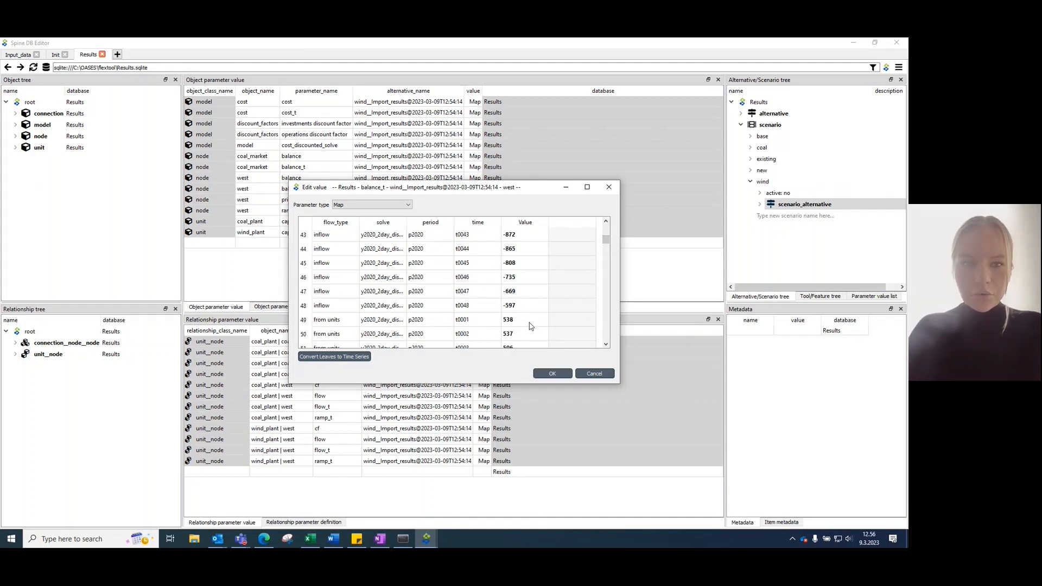
# Step: Compare the inflow and from units values at the first timesteps of the west node's balance_t map, then close it
pyautogui.moveTo(411, 191); pyautogui.dragTo(539, 206)
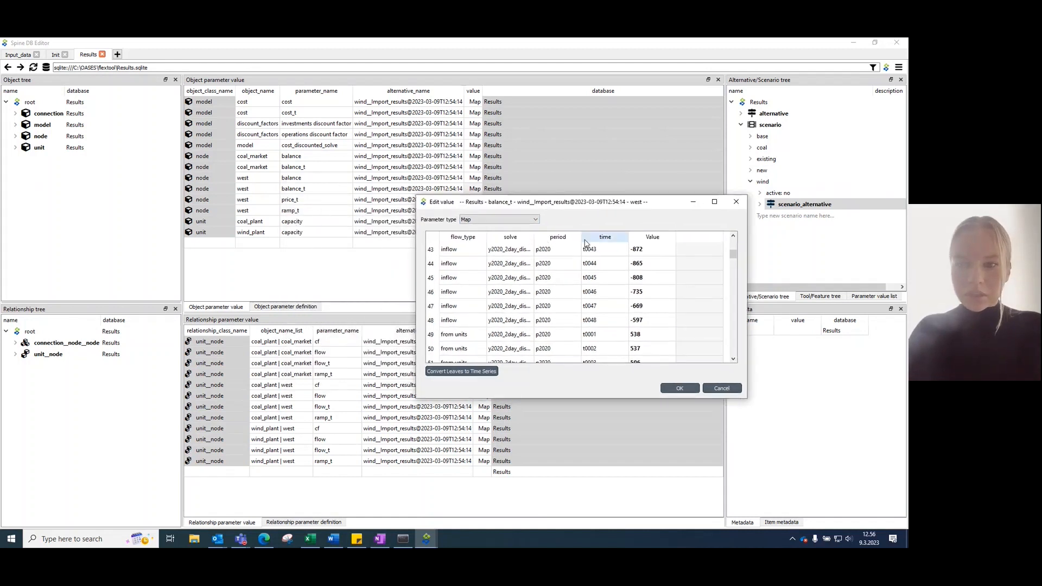
pyautogui.moveTo(604, 207); pyautogui.dragTo(535, 194)
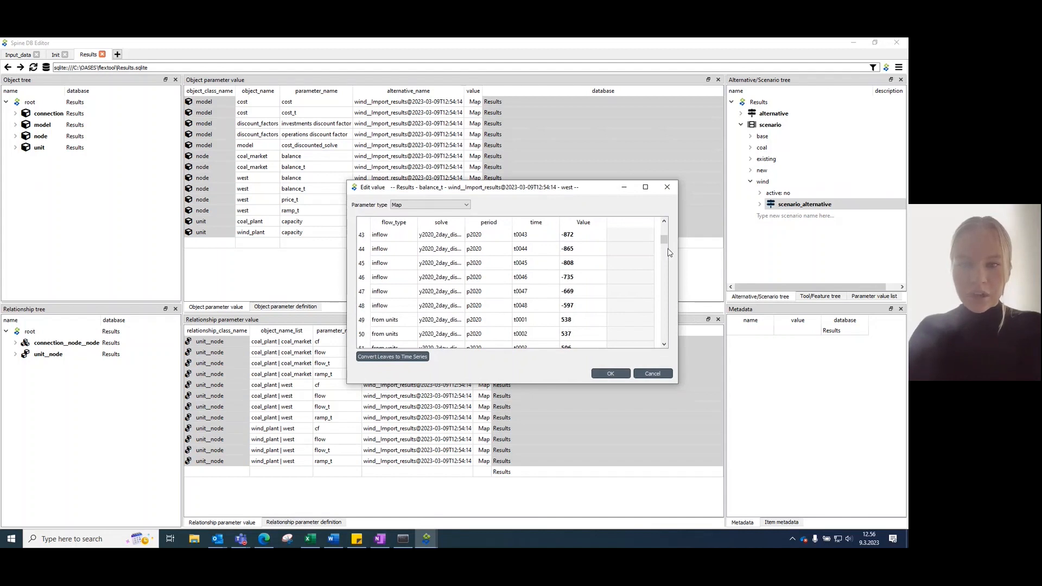
pyautogui.moveTo(664, 241); pyautogui.dragTo(667, 218)
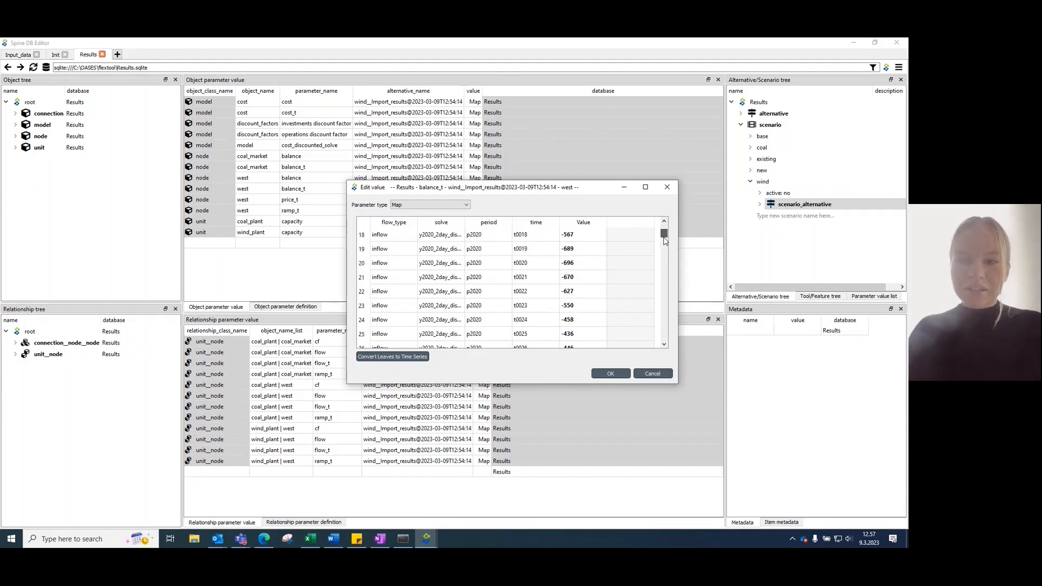
pyautogui.moveTo(664, 230); pyautogui.dragTo(664, 248)
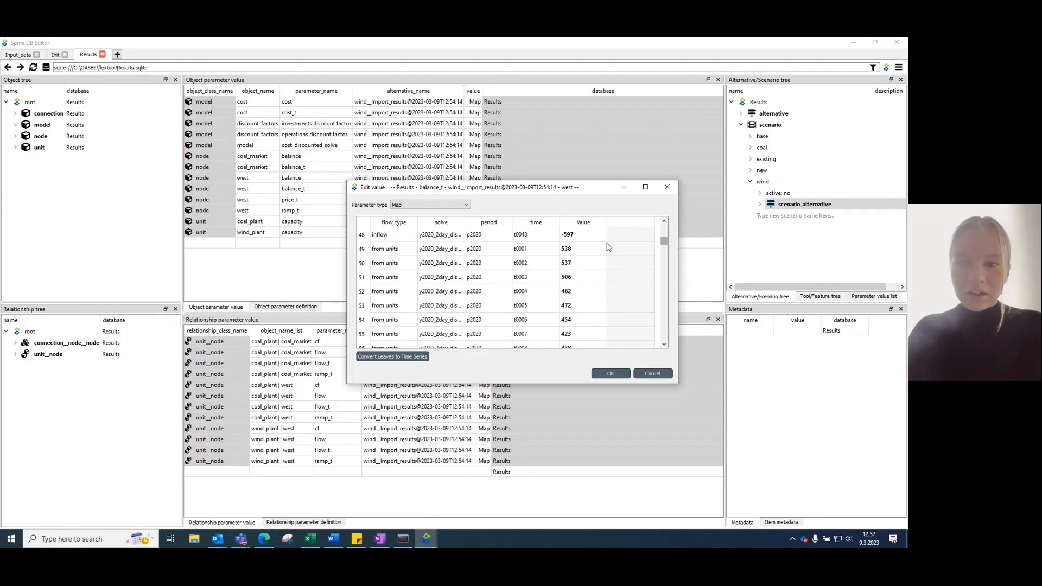
pyautogui.moveTo(664, 242); pyautogui.dragTo(664, 225)
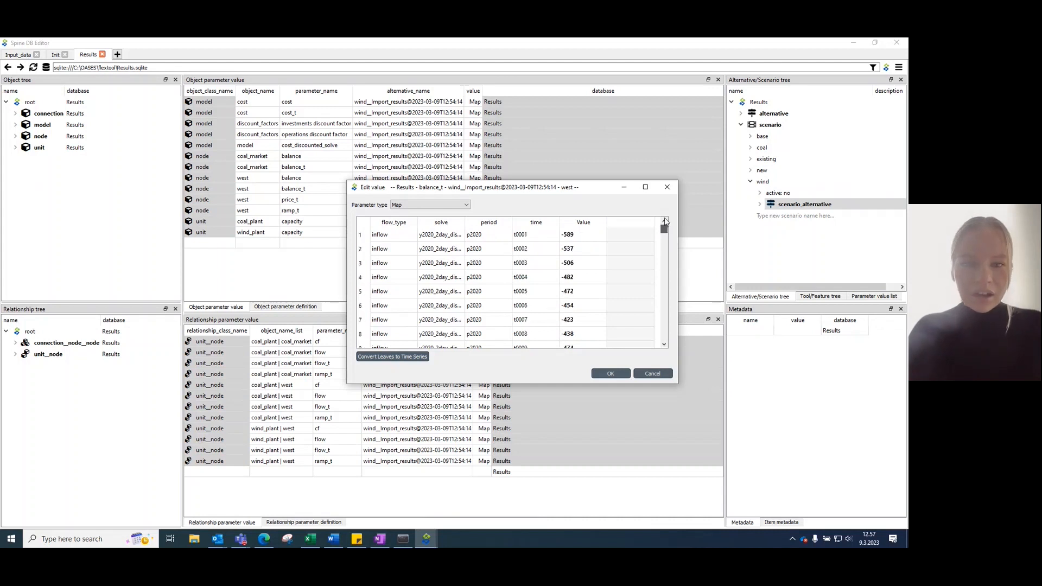
pyautogui.click(611, 373)
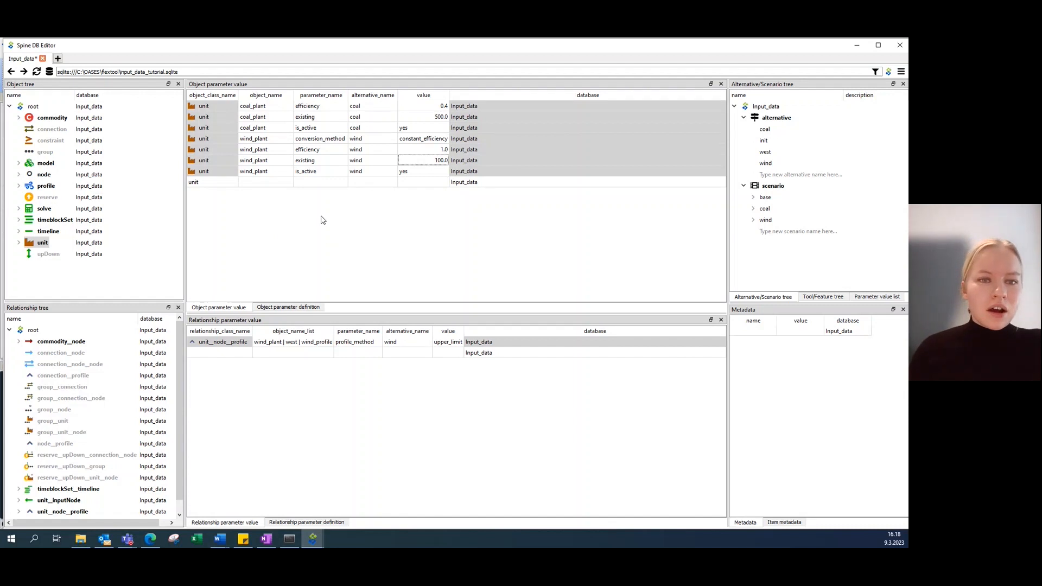
# Step: Set wind_plant's existing capacity to 1000 in the wind alternative and commit the change with the message "increased wind plant capacity"
pyautogui.rightClick(423, 164)
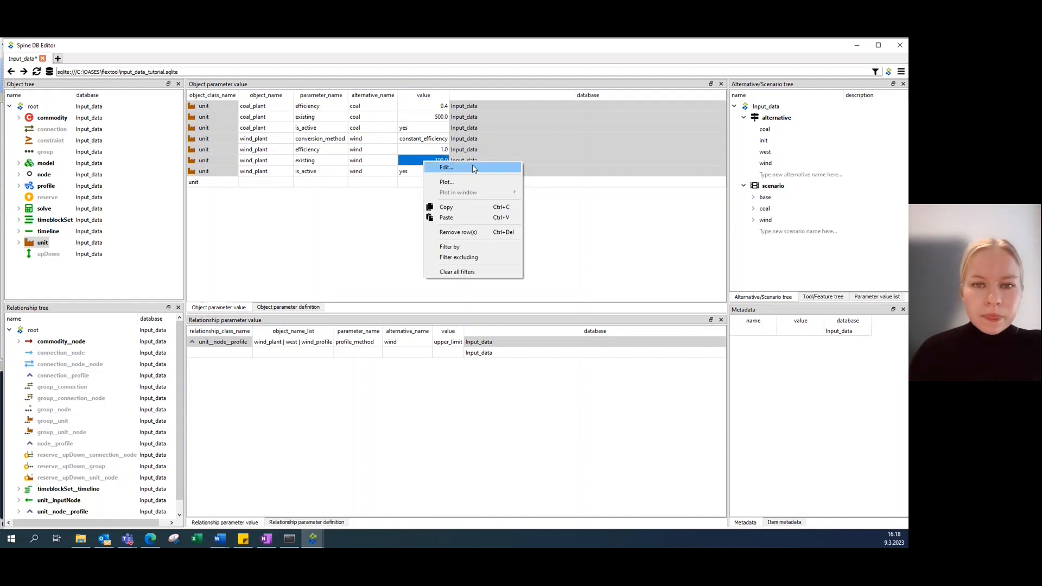
pyautogui.click(446, 167)
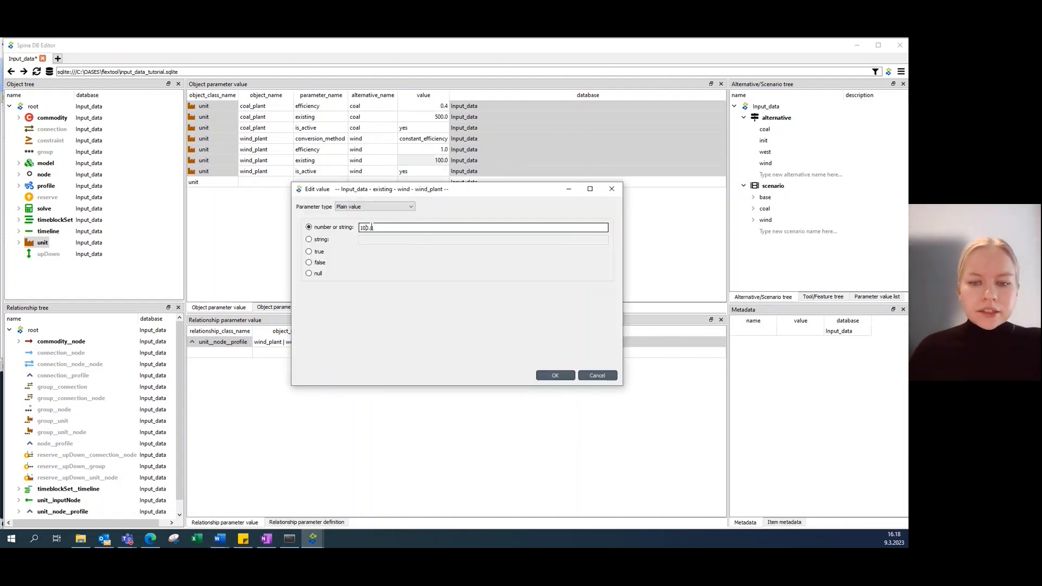
pyautogui.click(555, 374)
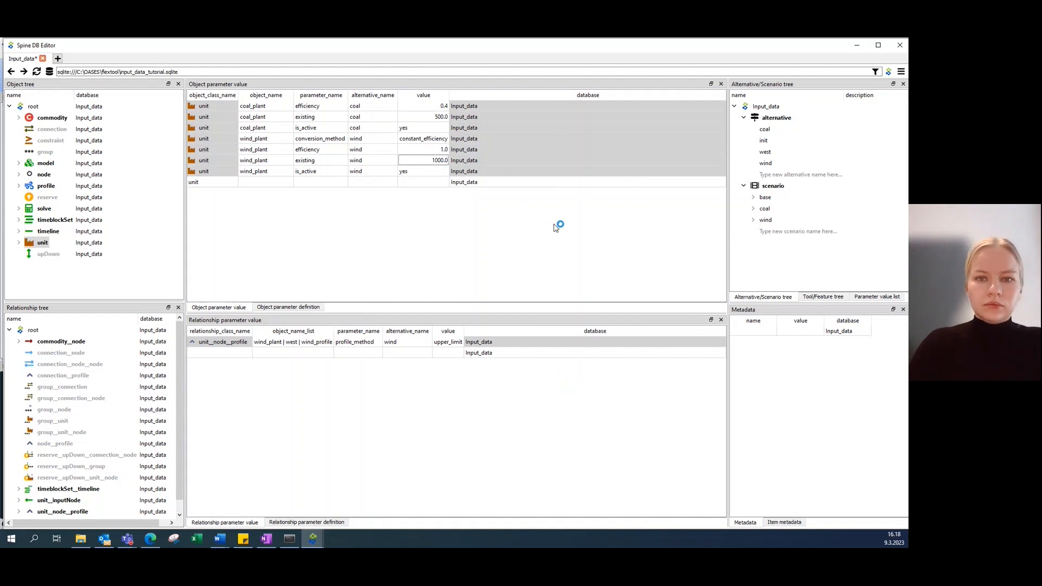
pyautogui.hotkey('ctrl', 'Return')
pyautogui.write('increased wind plant capacity')
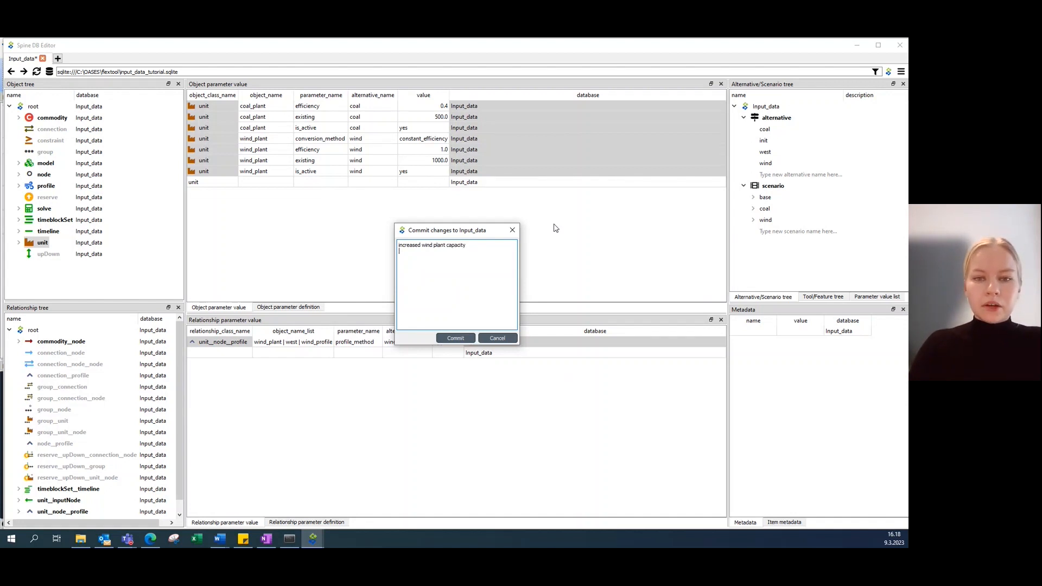
pyautogui.click(464, 337)
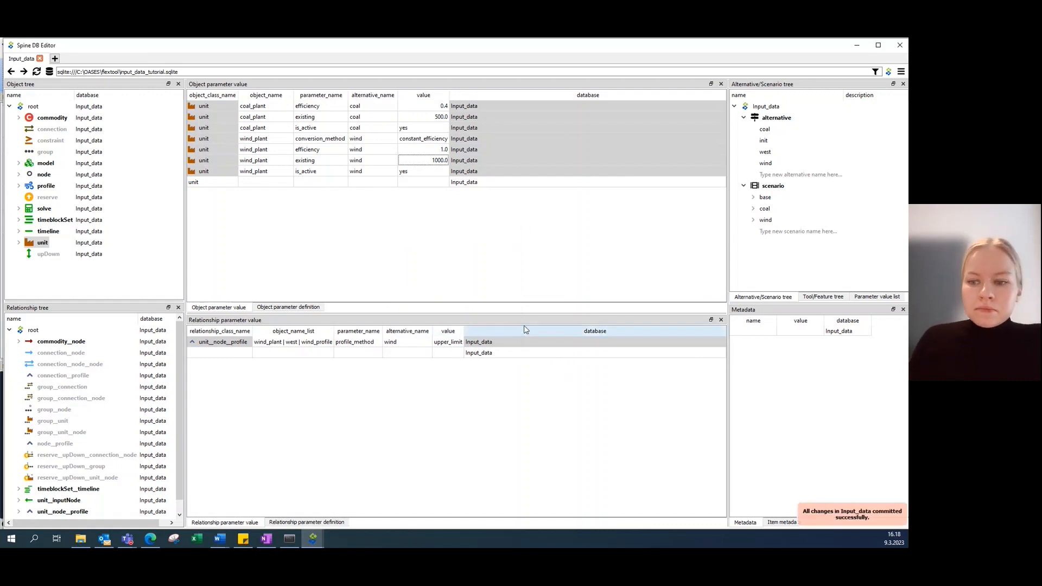
# Step: Switch to the Spine Toolbox workflow and execute only Export_to_CSV, FlexTool3 and Import_results
pyautogui.moveTo(312, 538)
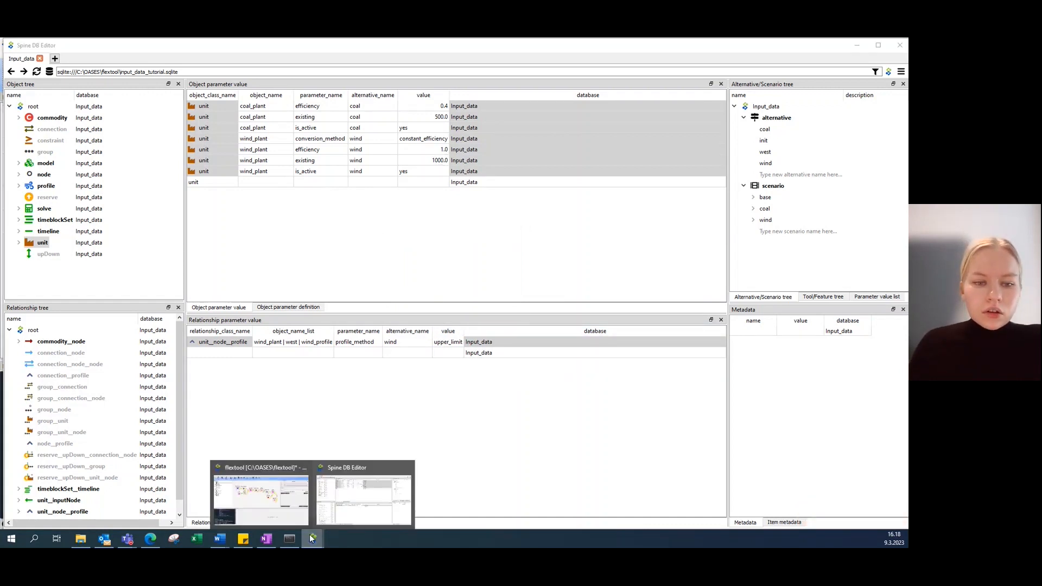
pyautogui.click(287, 497)
pyautogui.click(413, 193)
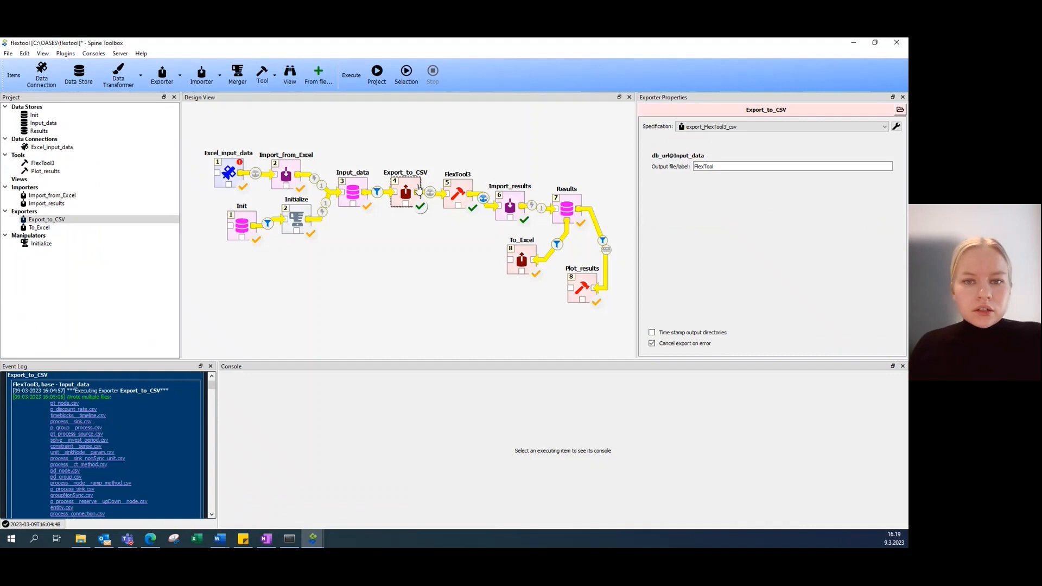
pyautogui.keyDown('ctrl'); pyautogui.click(460, 193); pyautogui.keyUp('ctrl')
pyautogui.keyDown('ctrl'); pyautogui.click(516, 204); pyautogui.keyUp('ctrl')
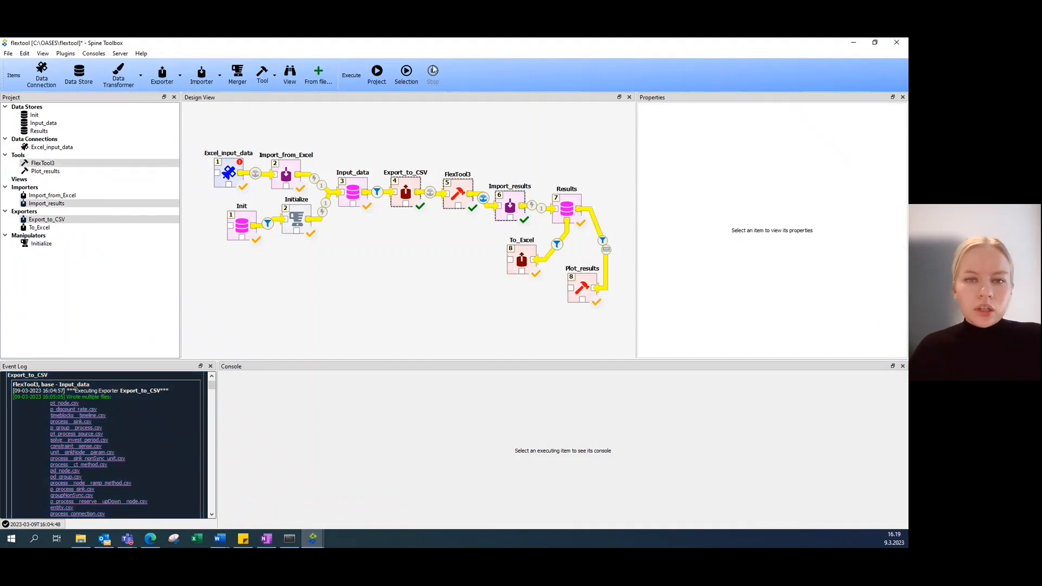
pyautogui.click(406, 72)
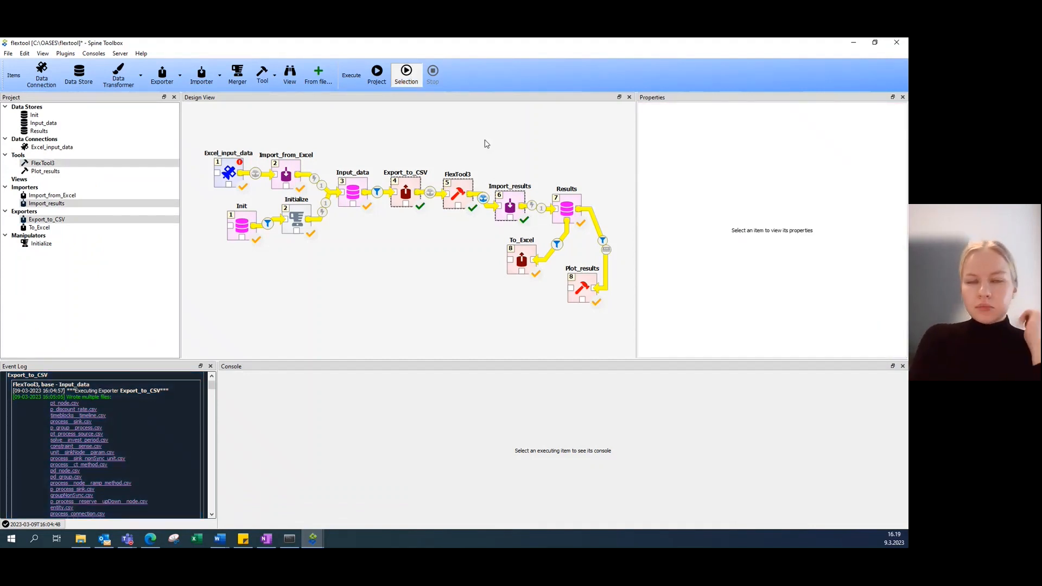
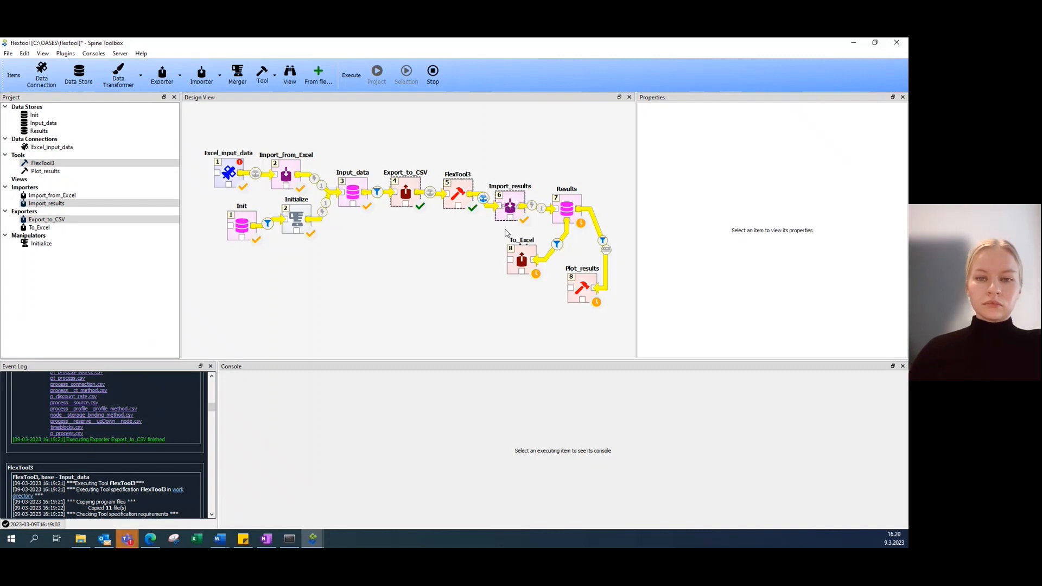
pyautogui.click(449, 232)
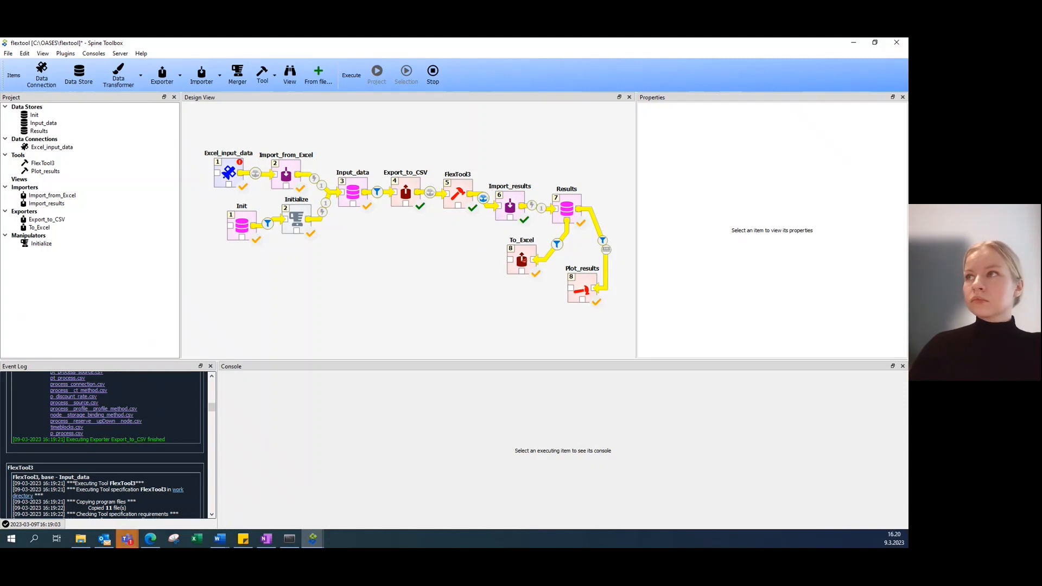
# Step: Open the Results data store and filter its parameter tables to the alternative wind__Import_results@2023-03-09T16:19:05
pyautogui.hotkey('alt', 'Tab')
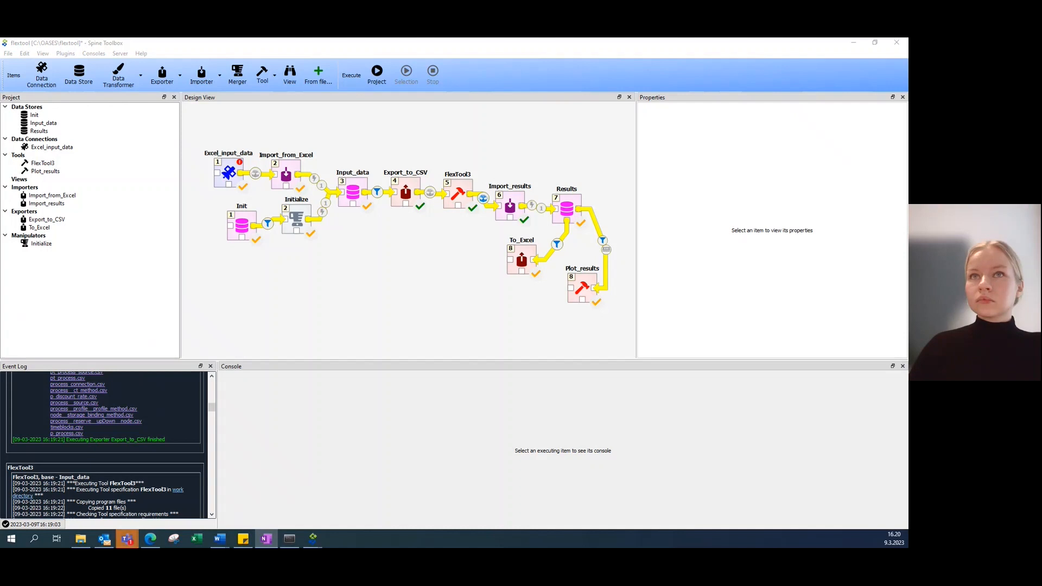
pyautogui.click(363, 300)
pyautogui.doubleClick(570, 206)
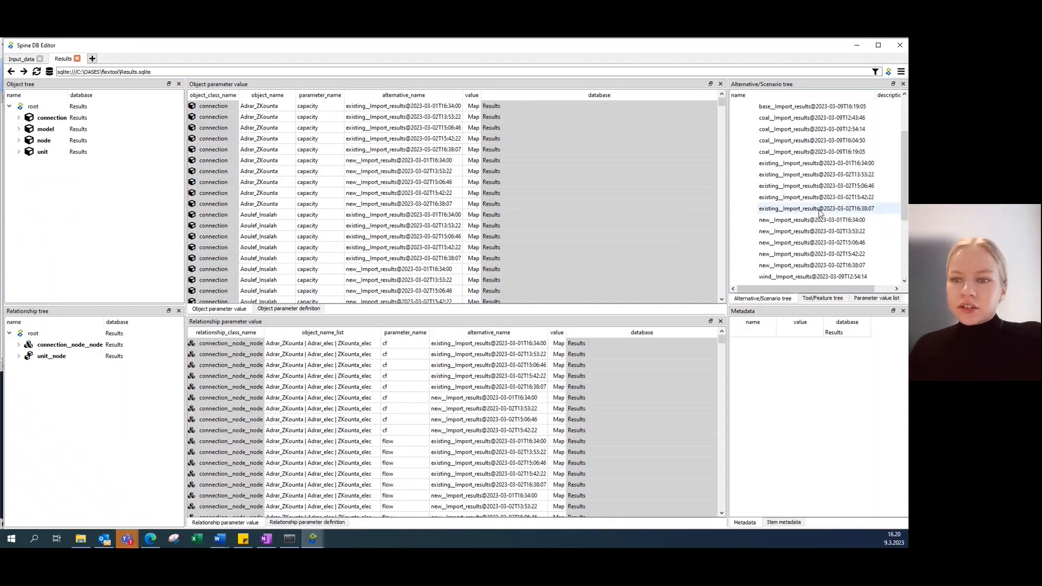
pyautogui.scroll(-2, 819, 210)
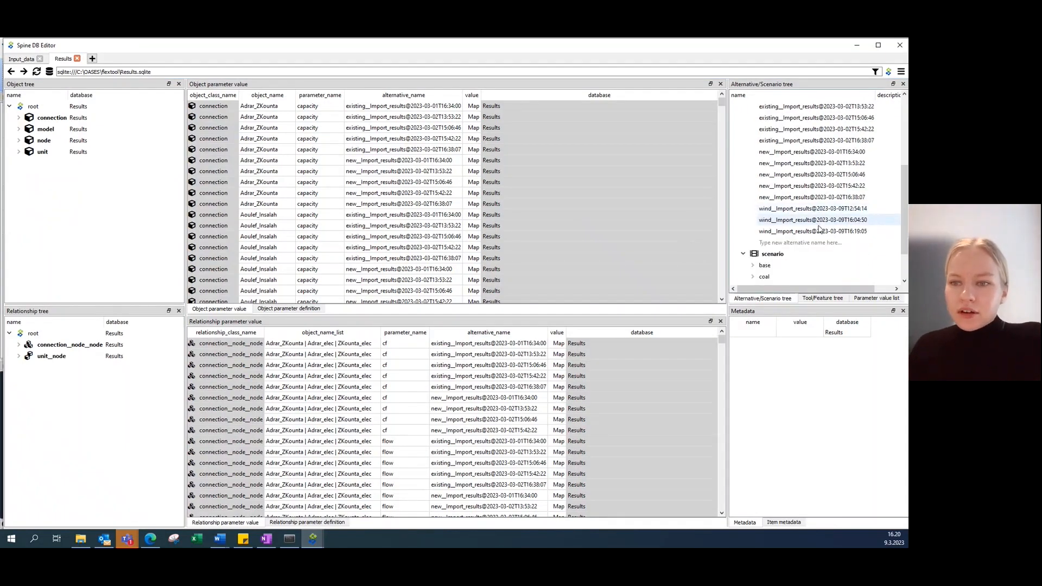
pyautogui.click(777, 233)
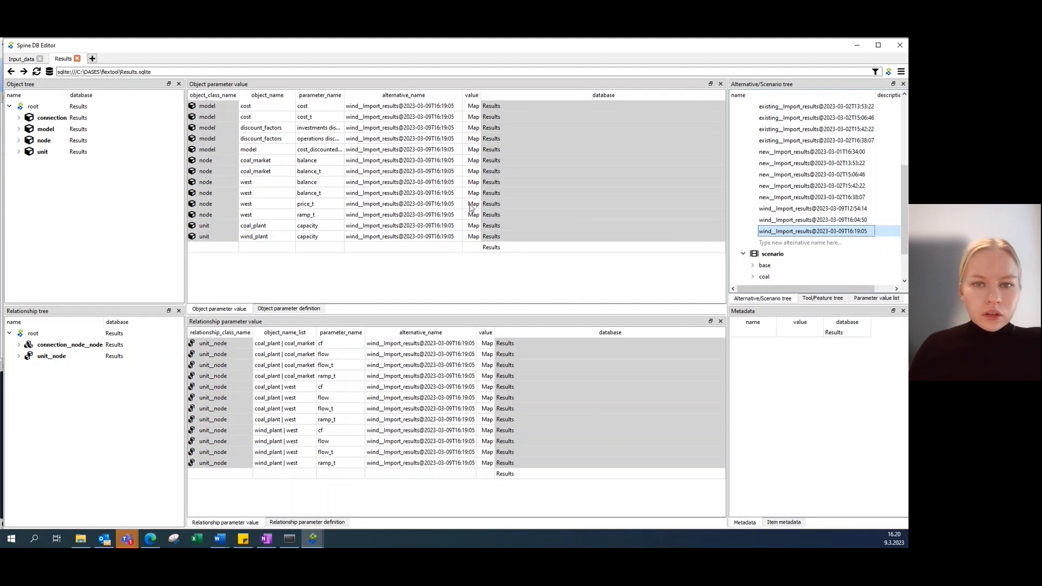
# Step: Inspect the west node's price_t map for the 16:19:05 wind run across the timesteps, then close it
pyautogui.rightClick(470, 206)
pyautogui.click(492, 211)
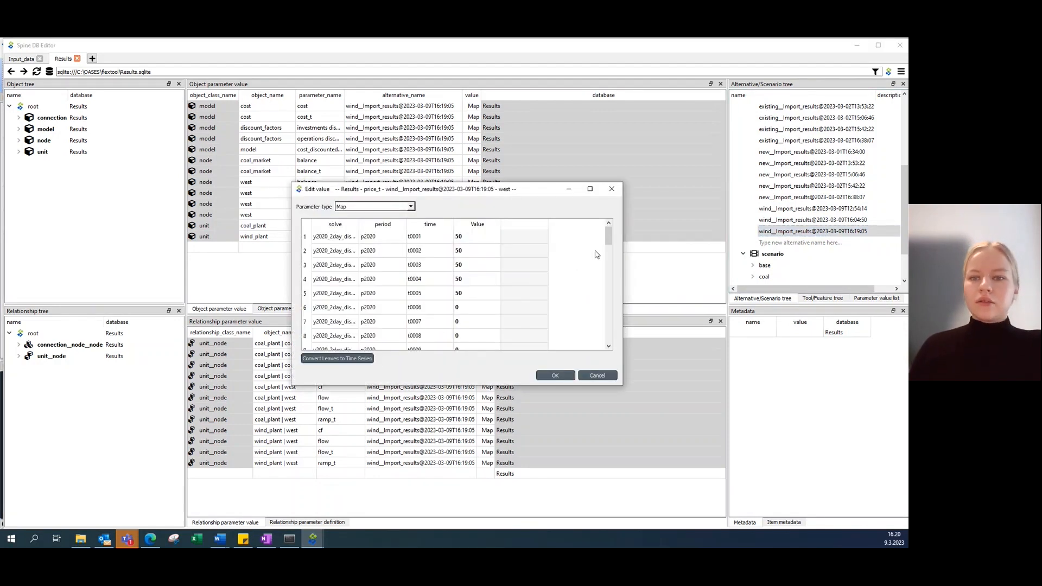
pyautogui.moveTo(610, 240); pyautogui.dragTo(594, 225)
pyautogui.moveTo(465, 239); pyautogui.dragTo(470, 297)
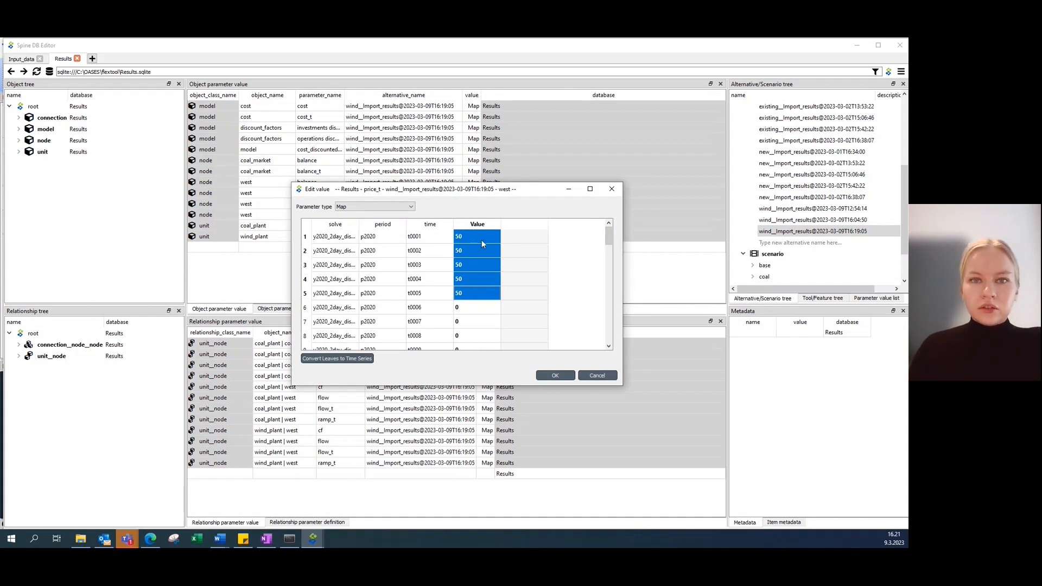
pyautogui.moveTo(609, 239); pyautogui.dragTo(609, 244)
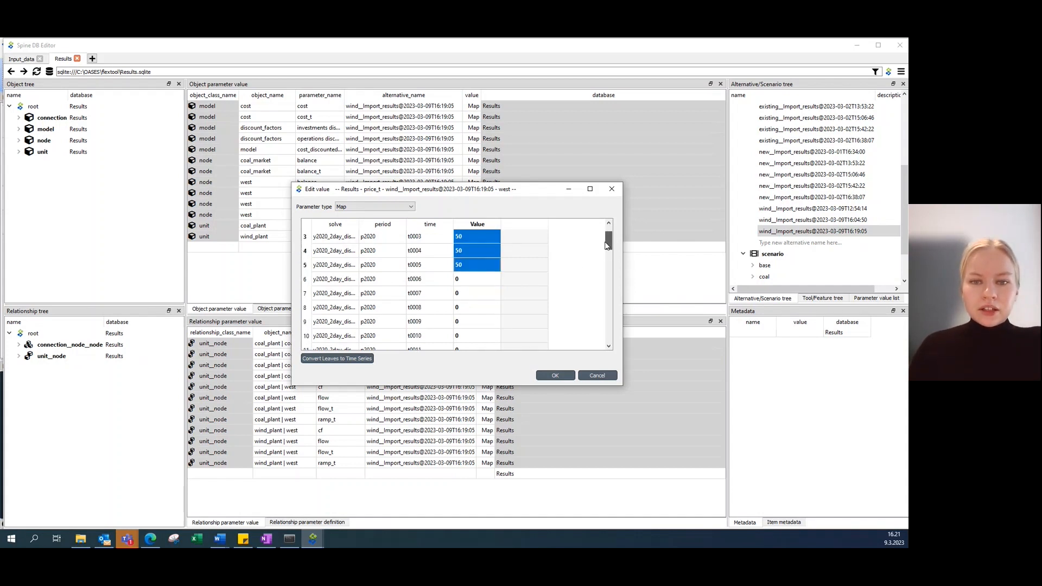
pyautogui.moveTo(461, 286); pyautogui.dragTo(491, 292)
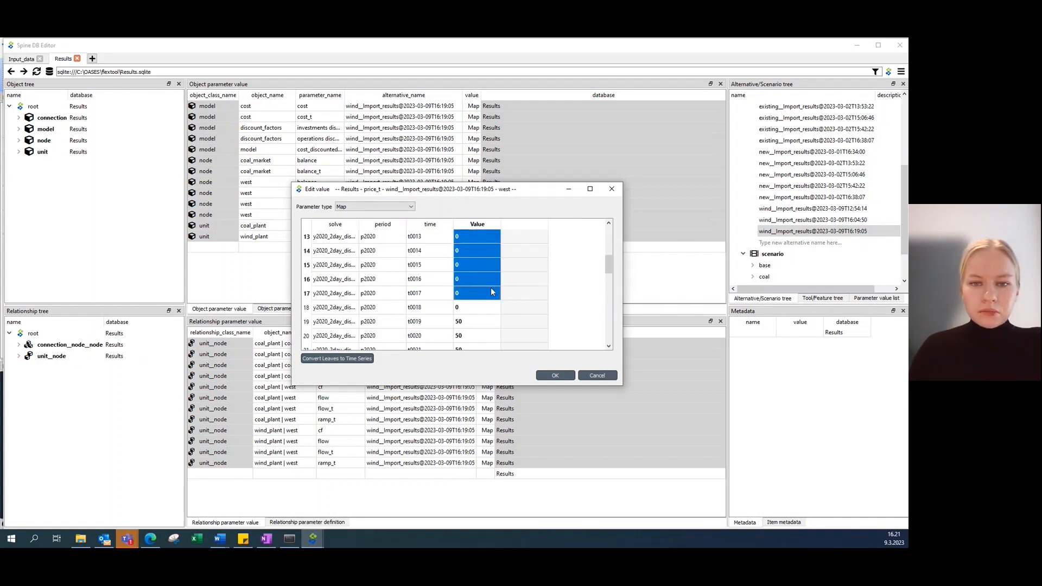
pyautogui.click(564, 269)
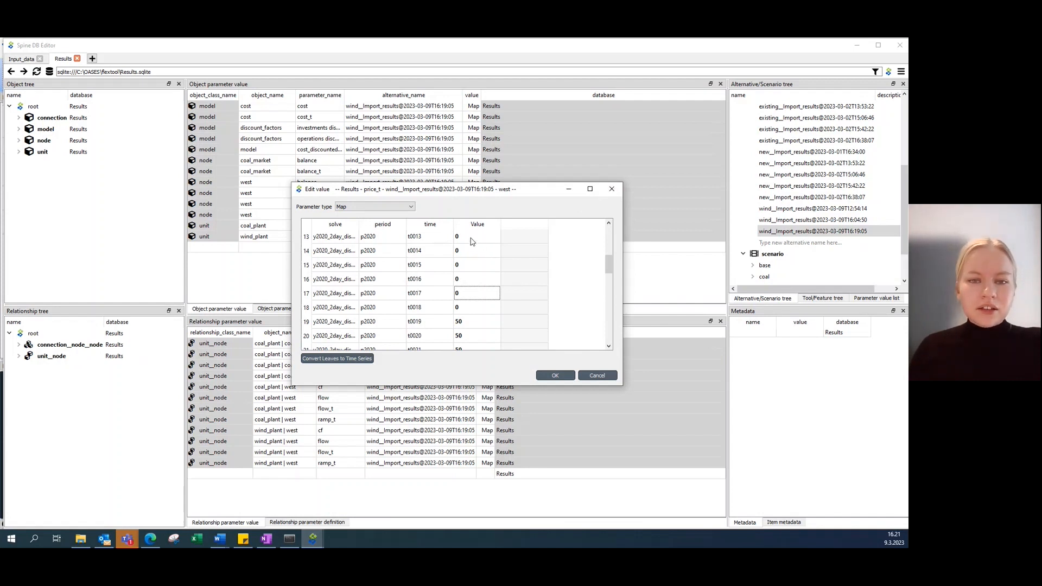
pyautogui.click(611, 191)
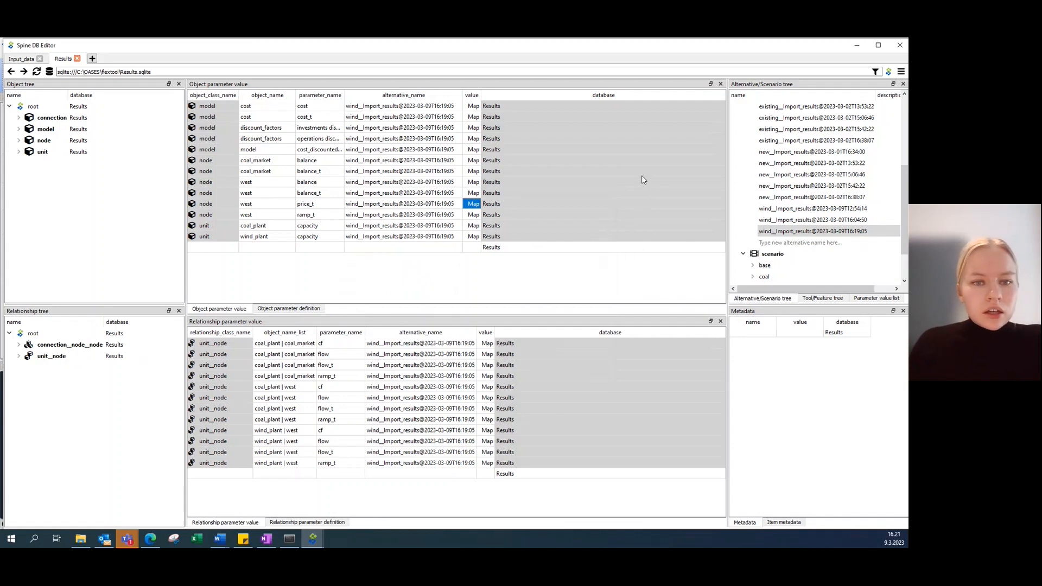
# Step: Return to the Input_data database and add a new alternative named network
pyautogui.click(21, 59)
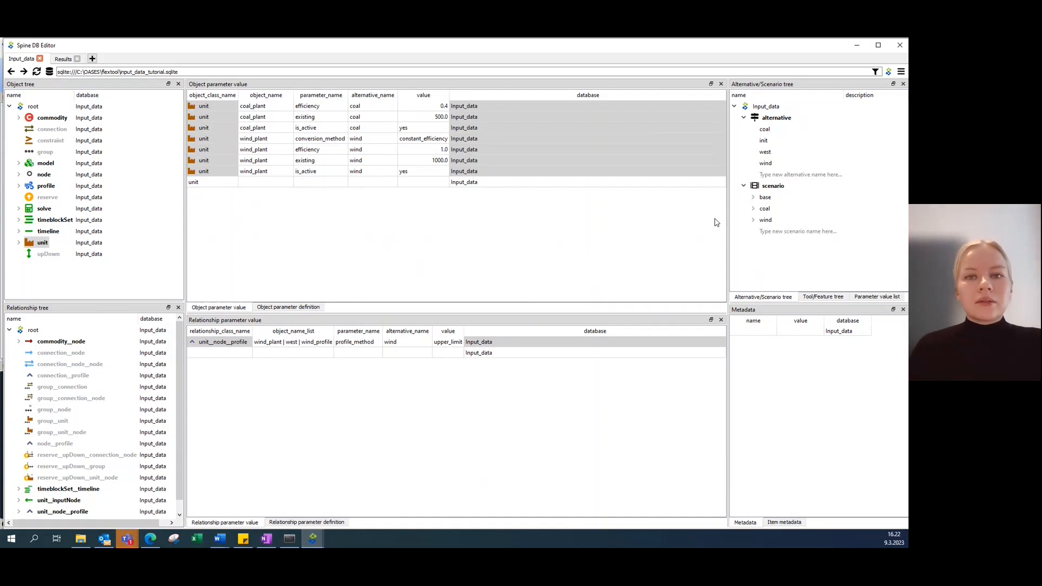
pyautogui.doubleClick(775, 174)
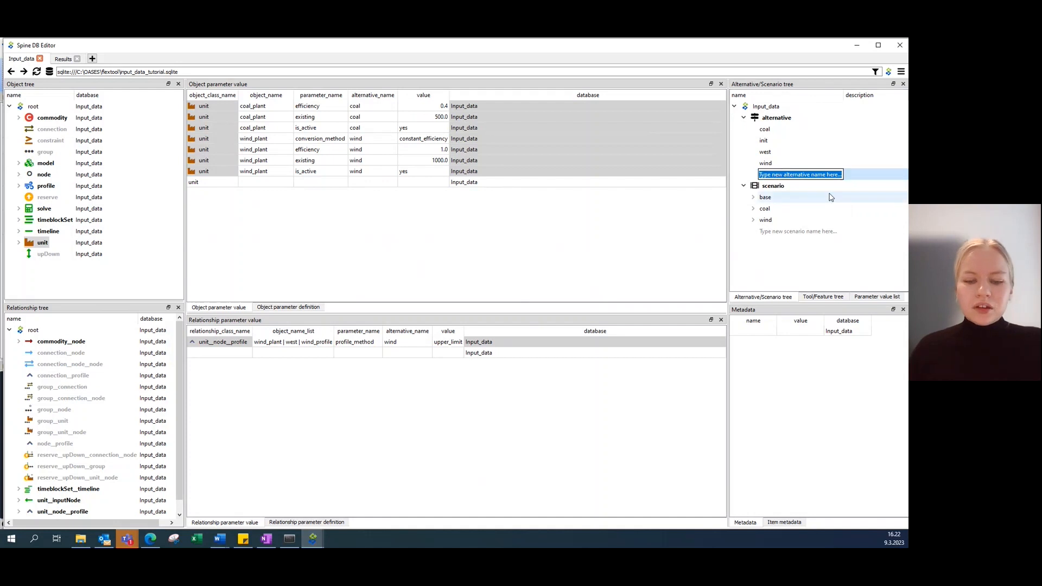
pyautogui.write('netwo')
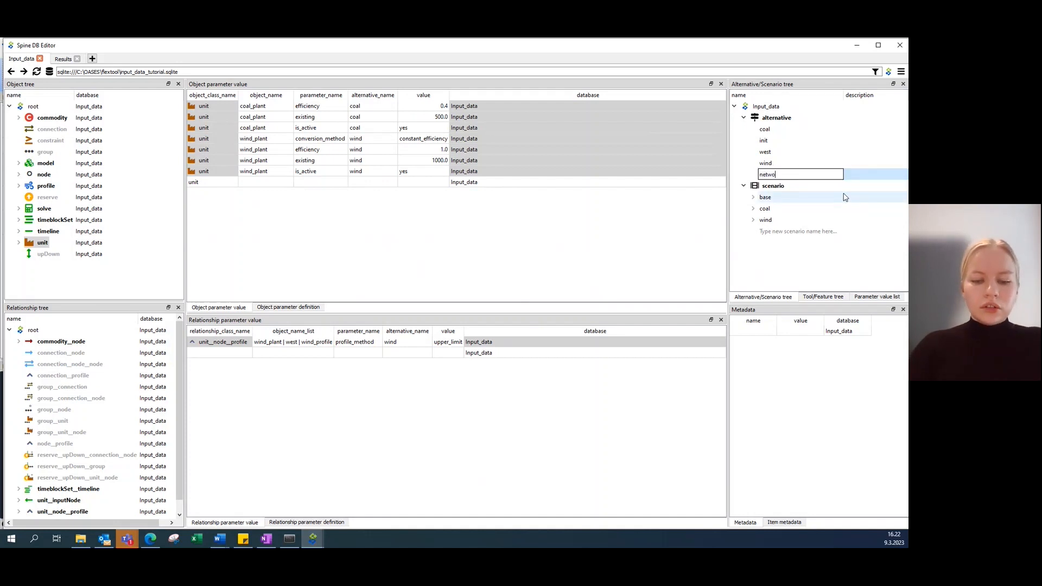
pyautogui.write('rk')
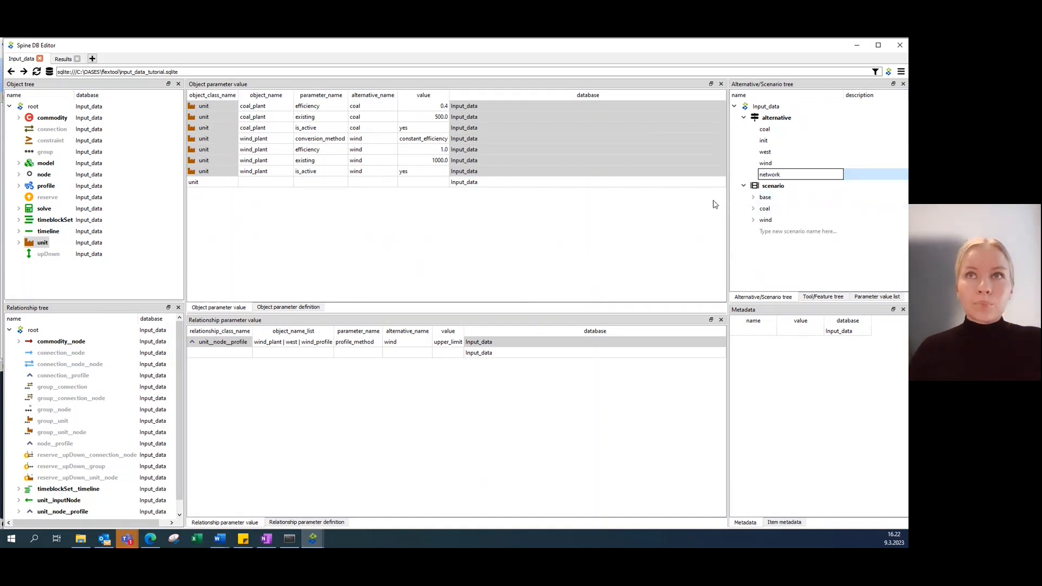
pyautogui.press('Return')
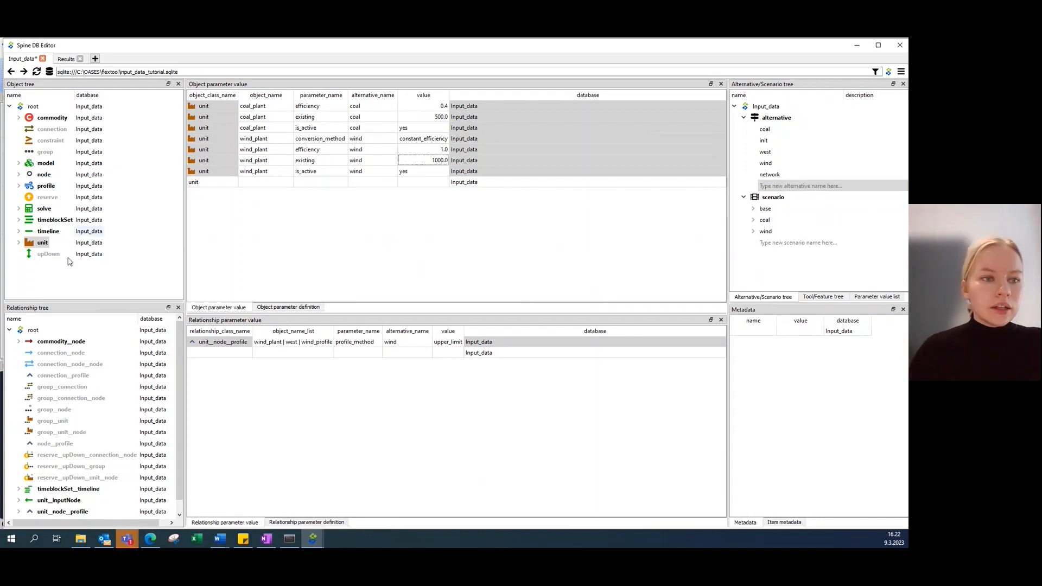
# Step: Add two objects named east and north to the node class
pyautogui.click(42, 174)
pyautogui.rightClick(36, 177)
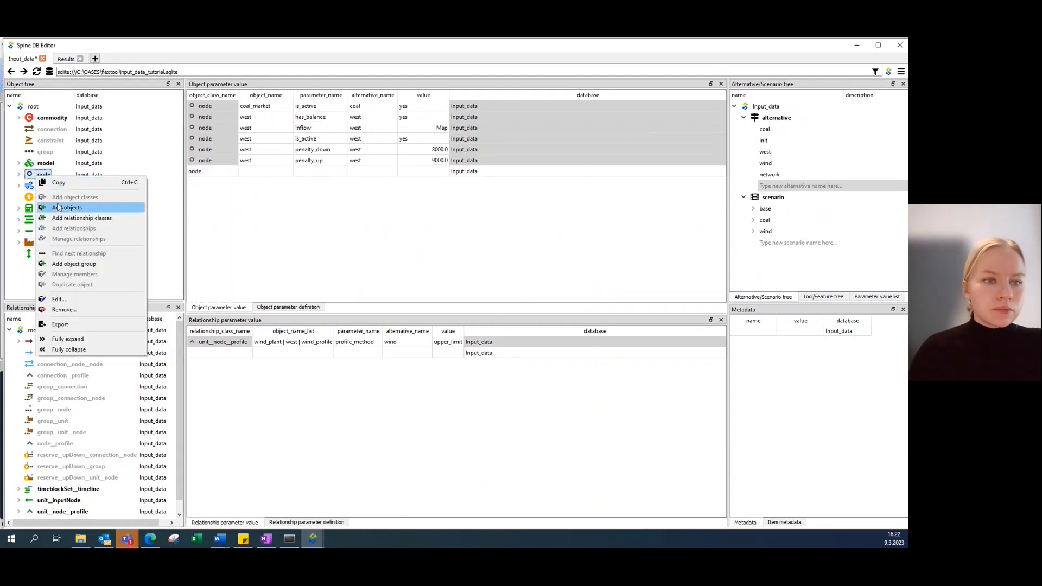
pyautogui.click(59, 207)
pyautogui.doubleClick(417, 249)
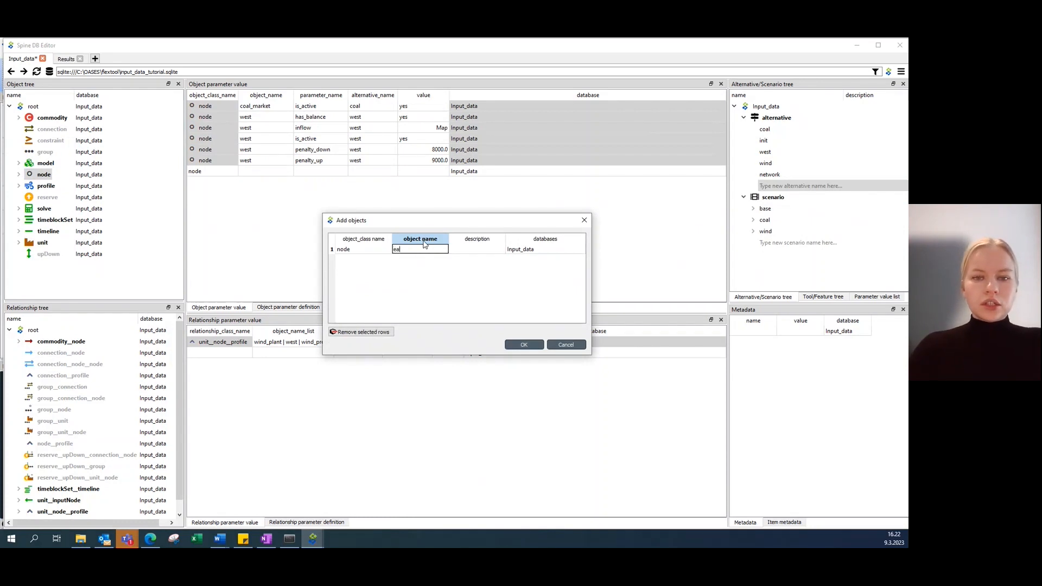
pyautogui.write('east')
pyautogui.press('Return')
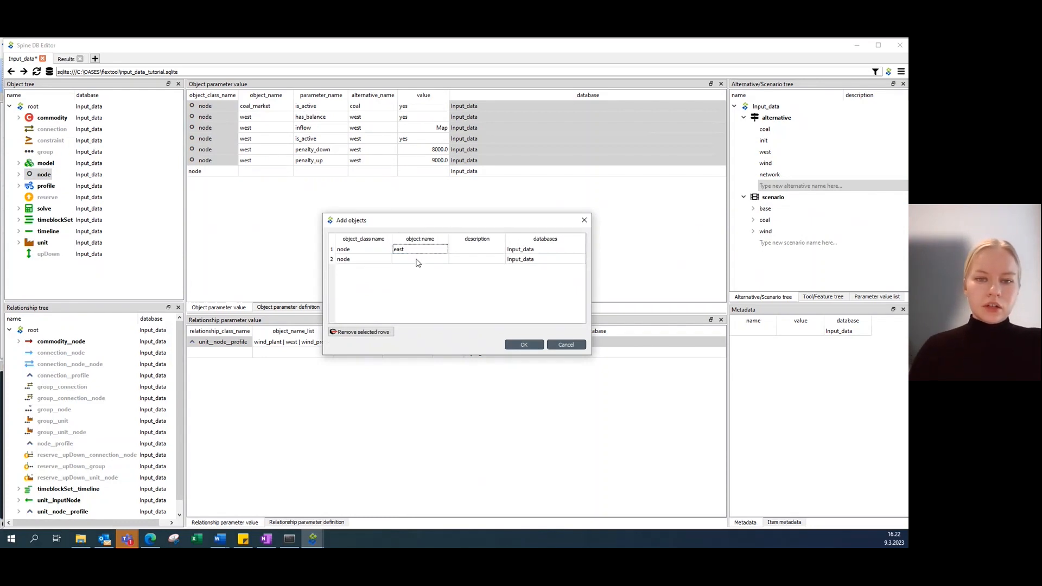
pyautogui.doubleClick(417, 259)
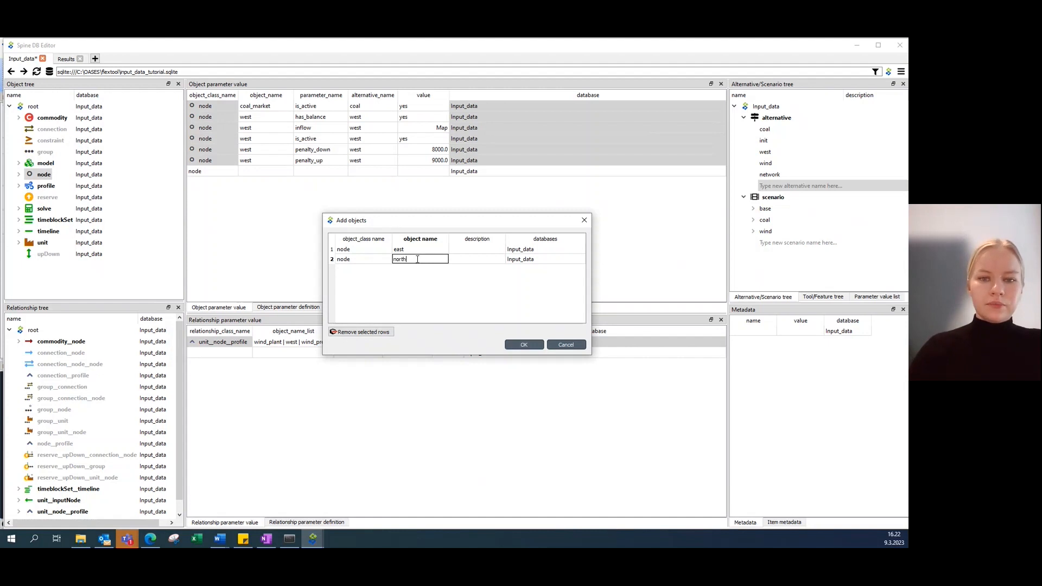
pyautogui.write('north')
pyautogui.click(523, 347)
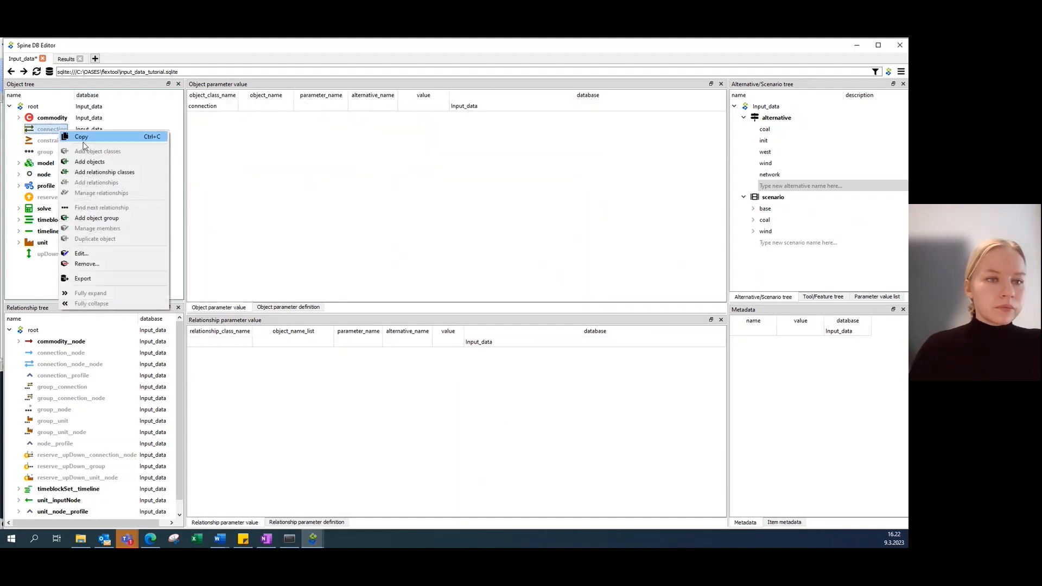
# Step: Add three objects named east_north, west_east and west_north to the connection class
pyautogui.click(87, 161)
pyautogui.click(430, 250)
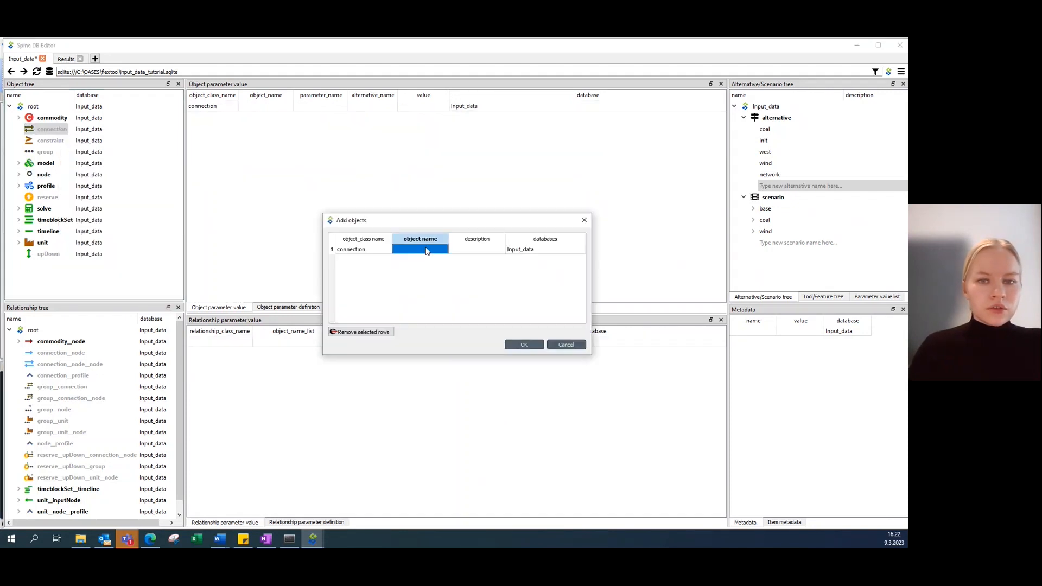
pyautogui.click(429, 248)
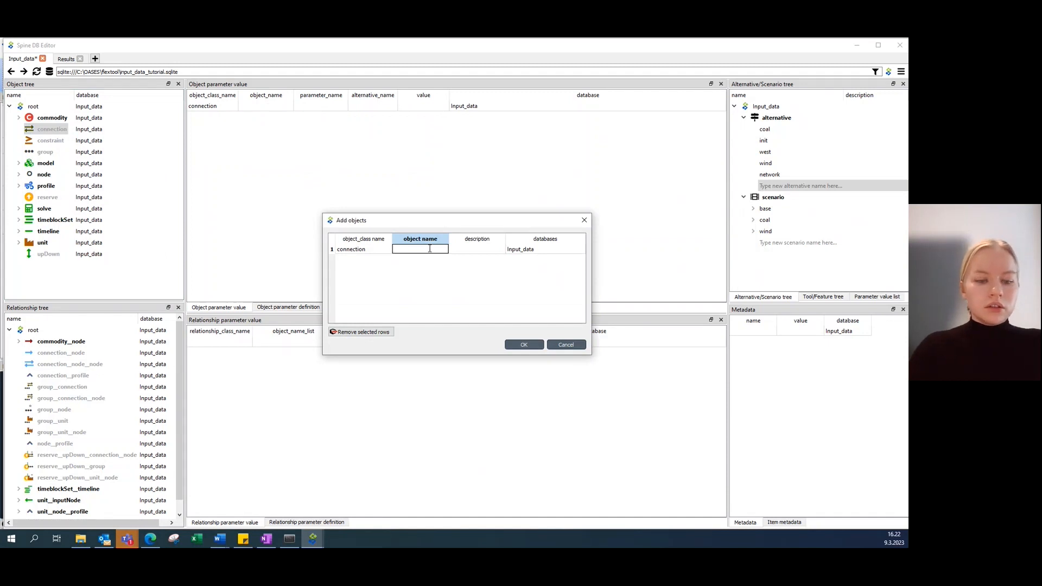
pyautogui.write('east_north')
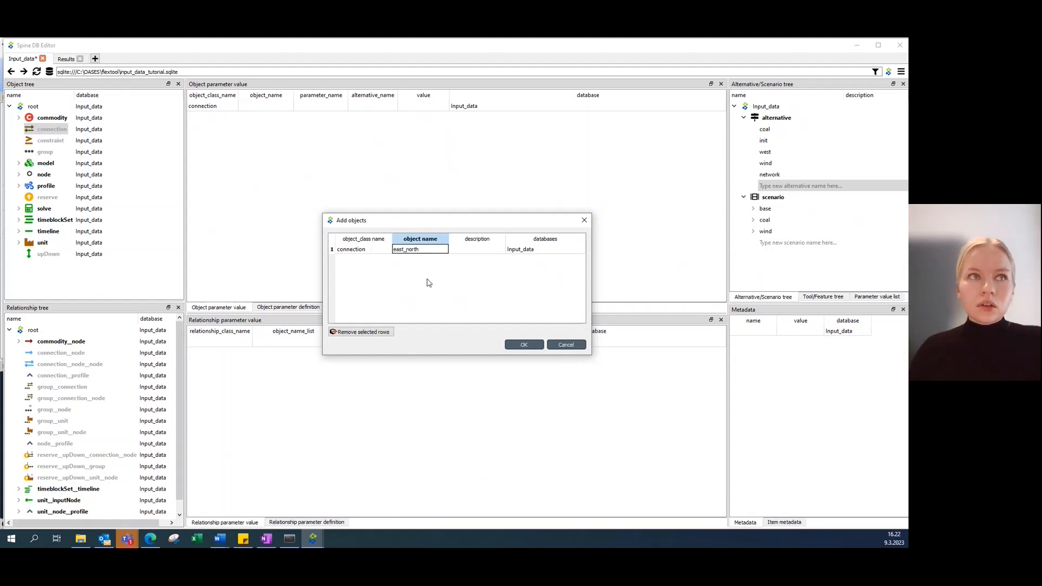
pyautogui.click(429, 283)
pyautogui.doubleClick(412, 261)
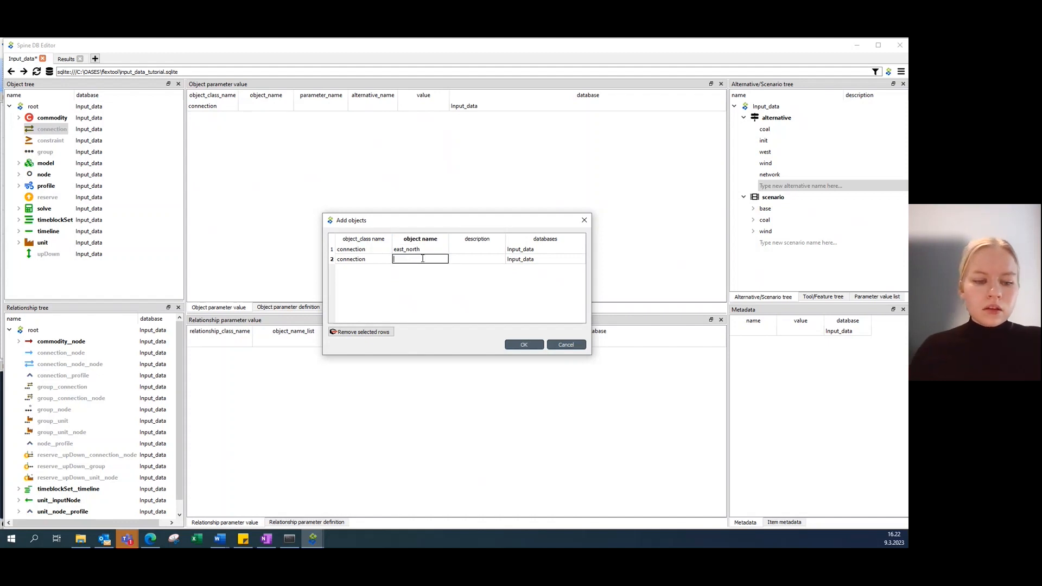
pyautogui.write('west_eas')
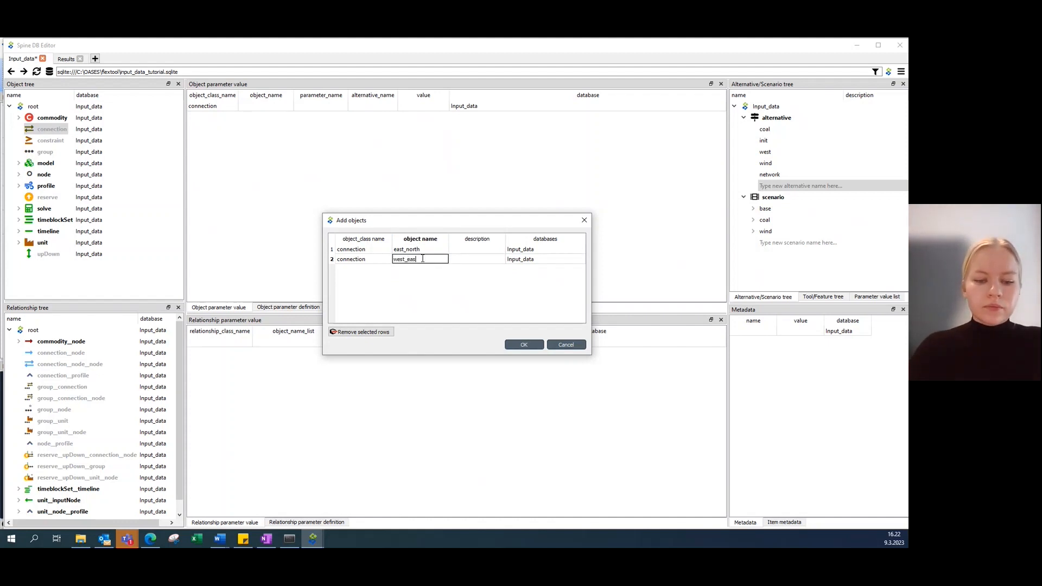
pyautogui.write('t')
pyautogui.click(422, 301)
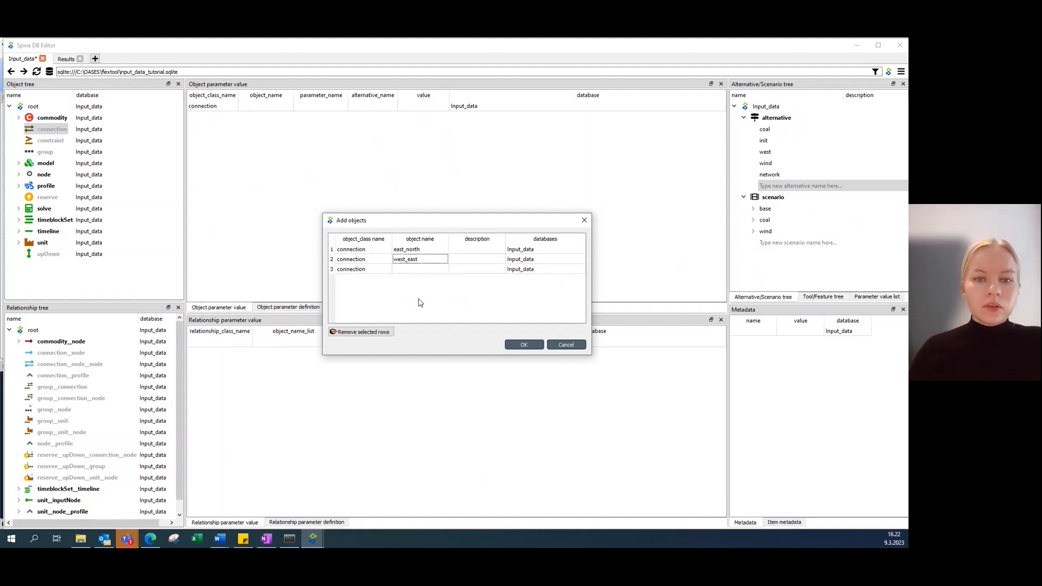
pyautogui.doubleClick(413, 269)
pyautogui.write('west_nor')
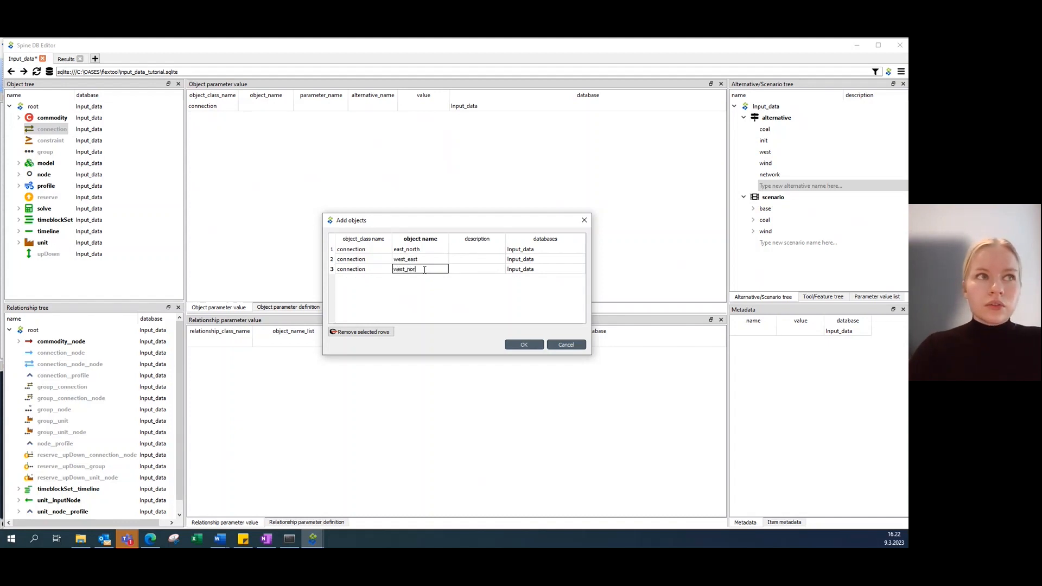
pyautogui.write('th')
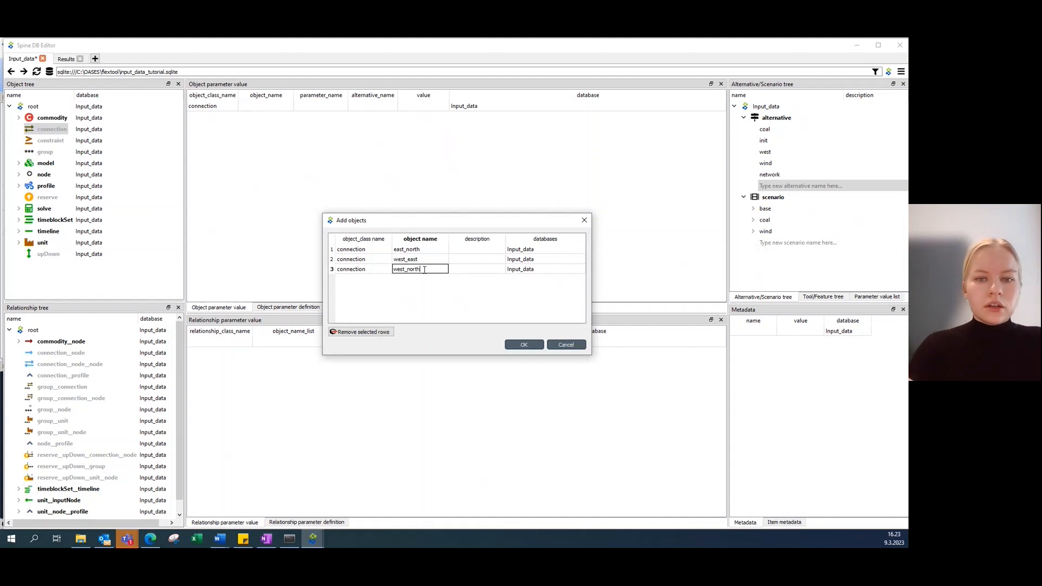
pyautogui.click(524, 346)
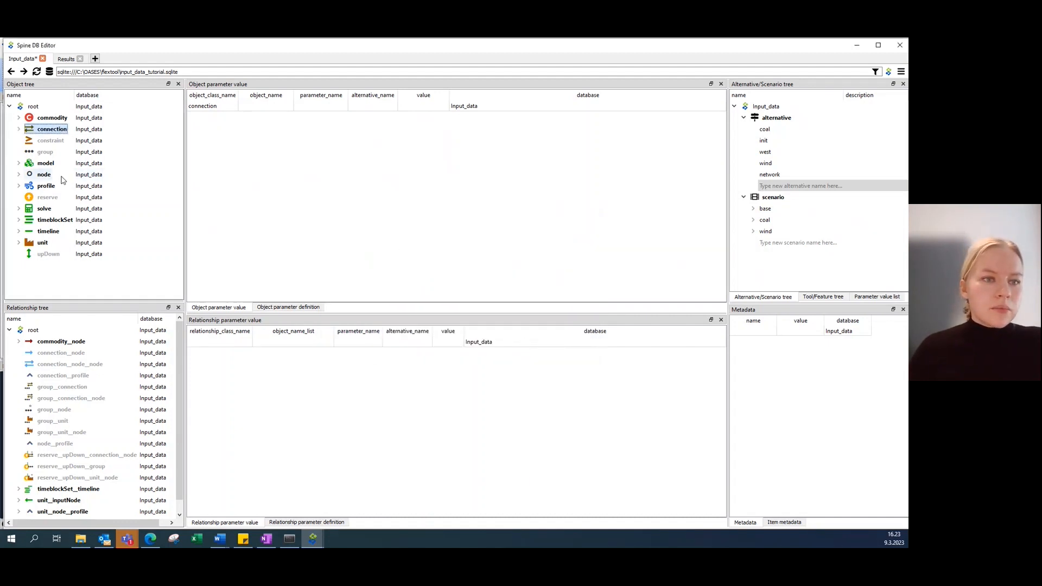
# Step: Add an is_active parameter value of yes for the east node in the network alternative
pyautogui.click(44, 175)
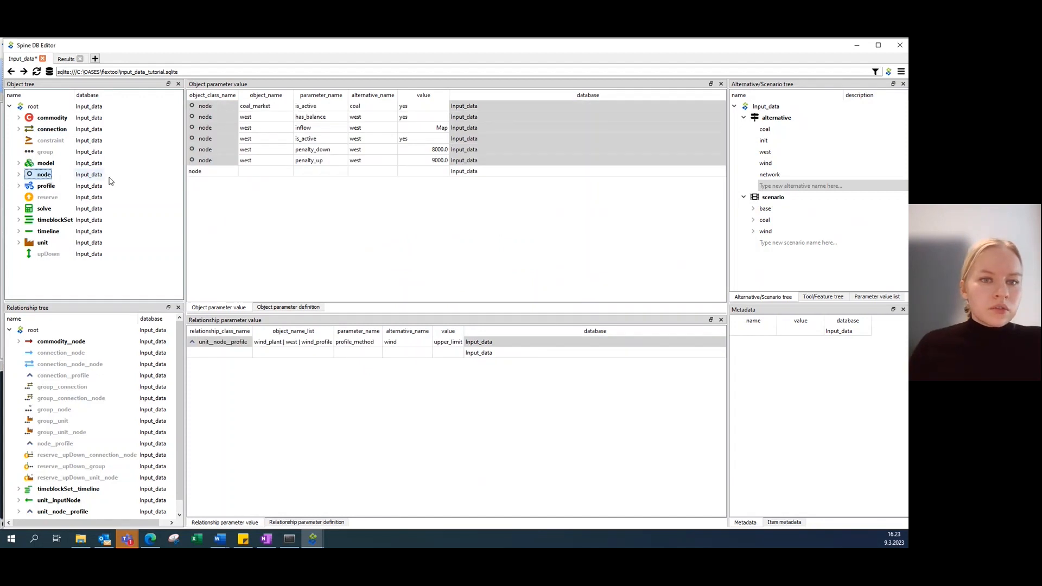
pyautogui.doubleClick(250, 171)
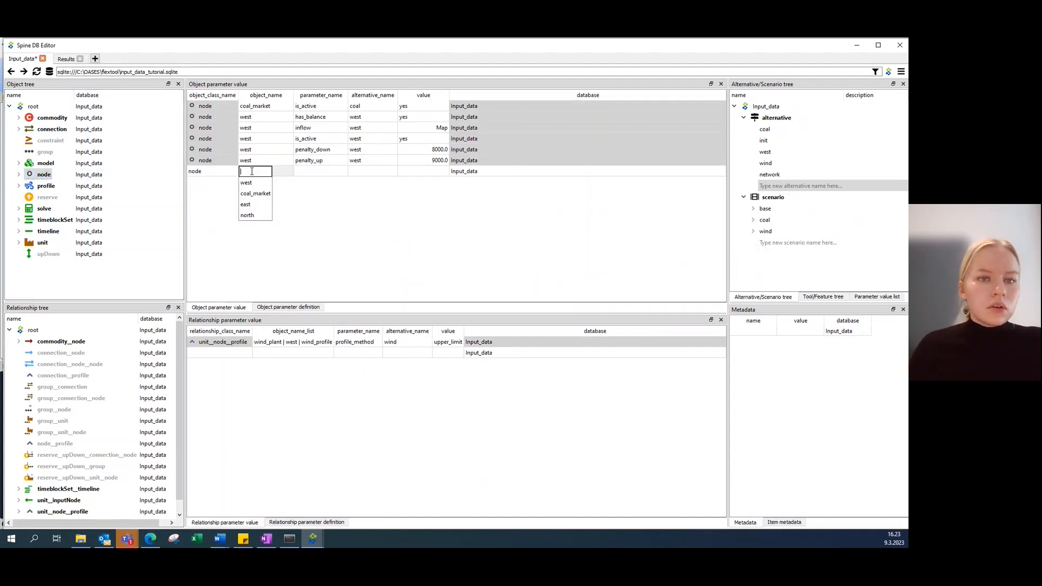
pyautogui.click(251, 204)
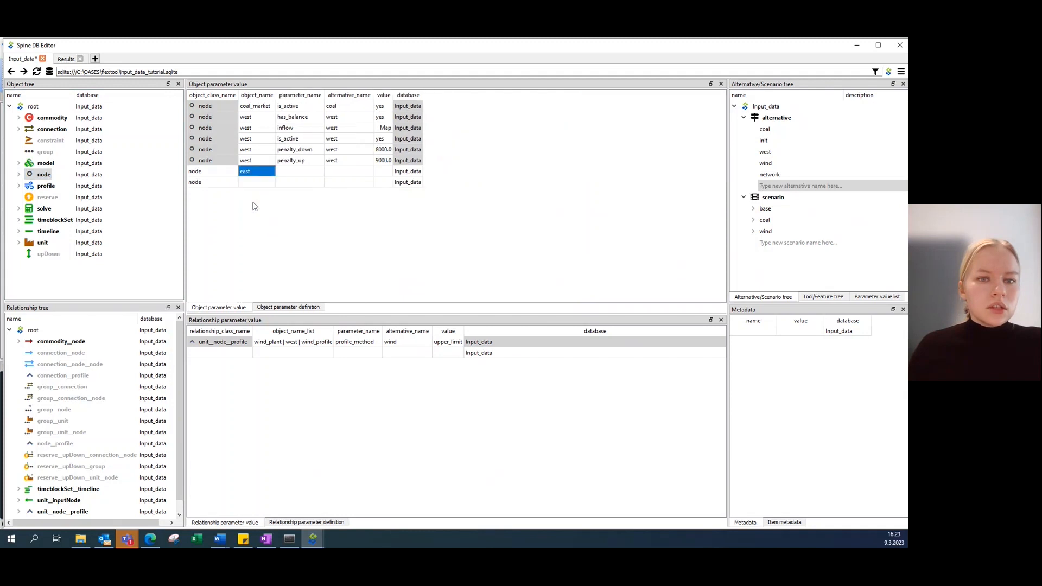
pyautogui.doubleClick(289, 173)
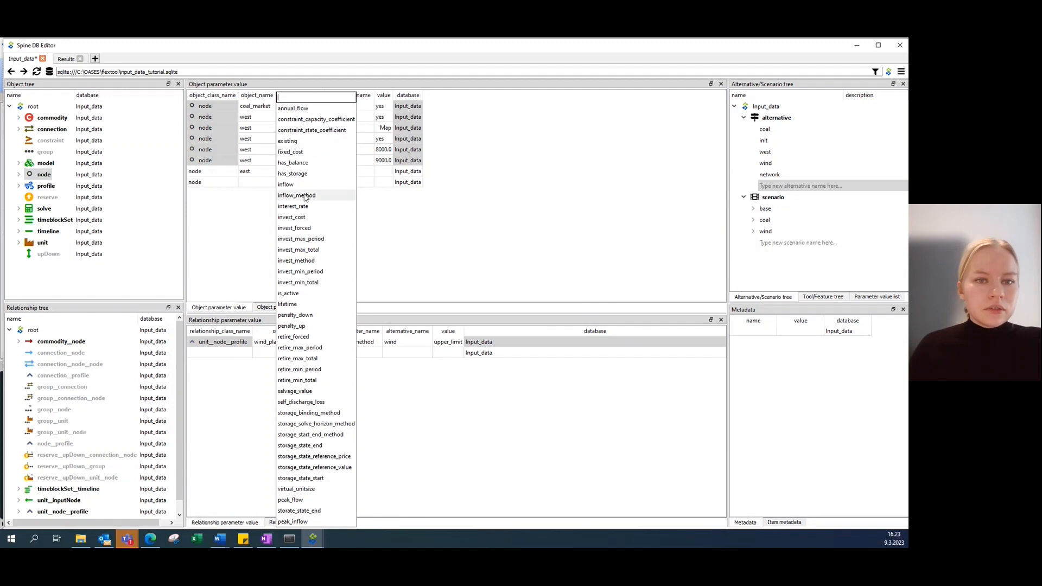
pyautogui.click(314, 293)
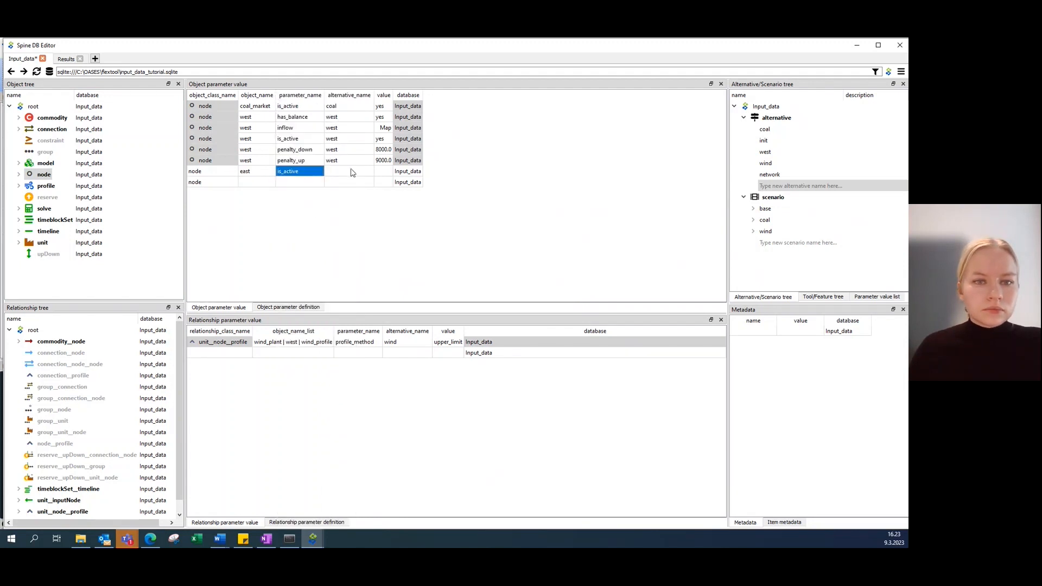
pyautogui.doubleClick(349, 171)
pyautogui.click(337, 227)
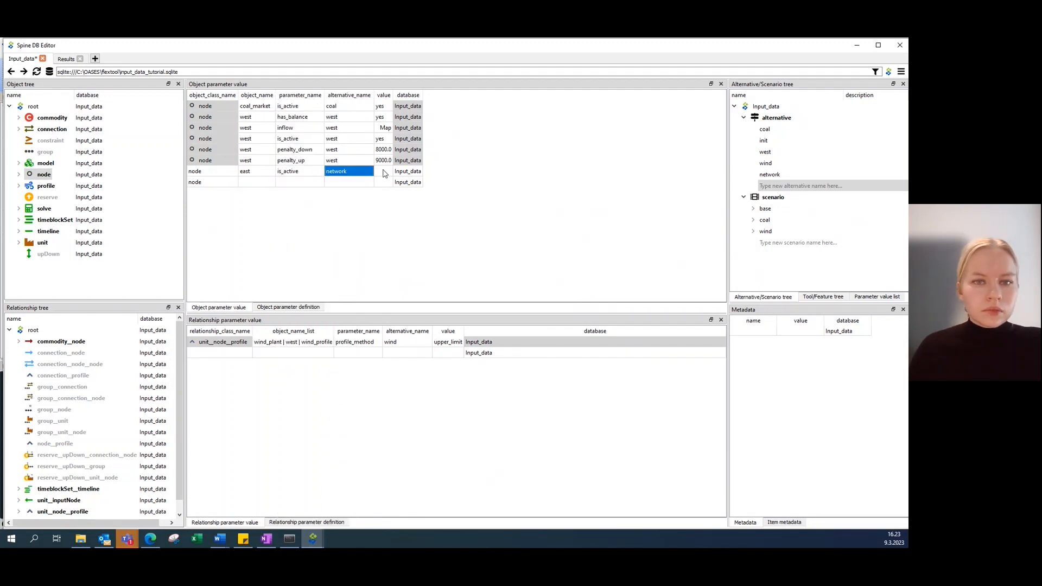
pyautogui.press('Tab')
pyautogui.write('yes')
pyautogui.press('Return')
# Step: Add a has_balance parameter value of yes for the east node in the network alternative
pyautogui.doubleClick(263, 183)
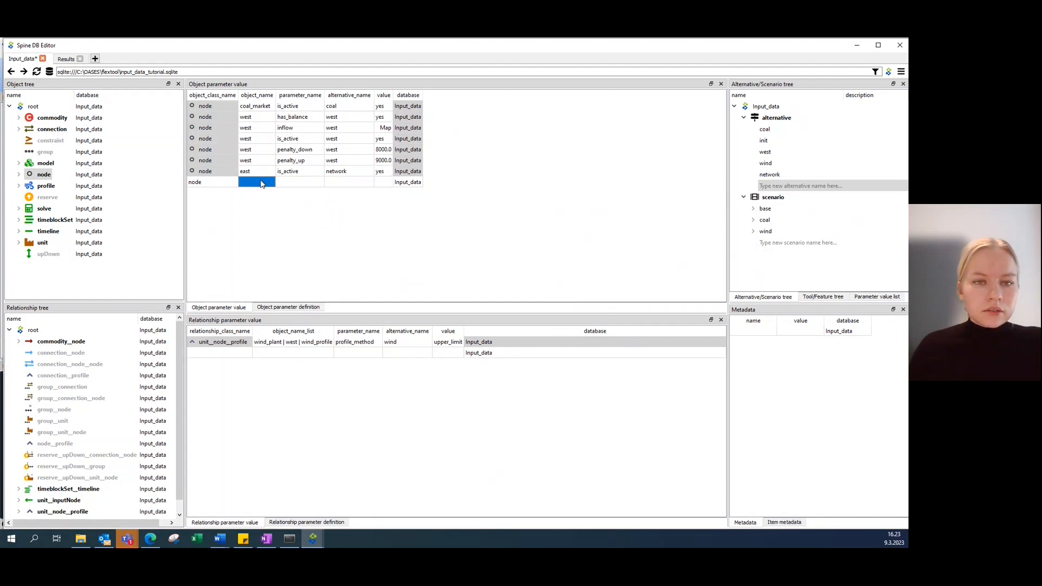
pyautogui.click(266, 194)
pyautogui.doubleClick(295, 182)
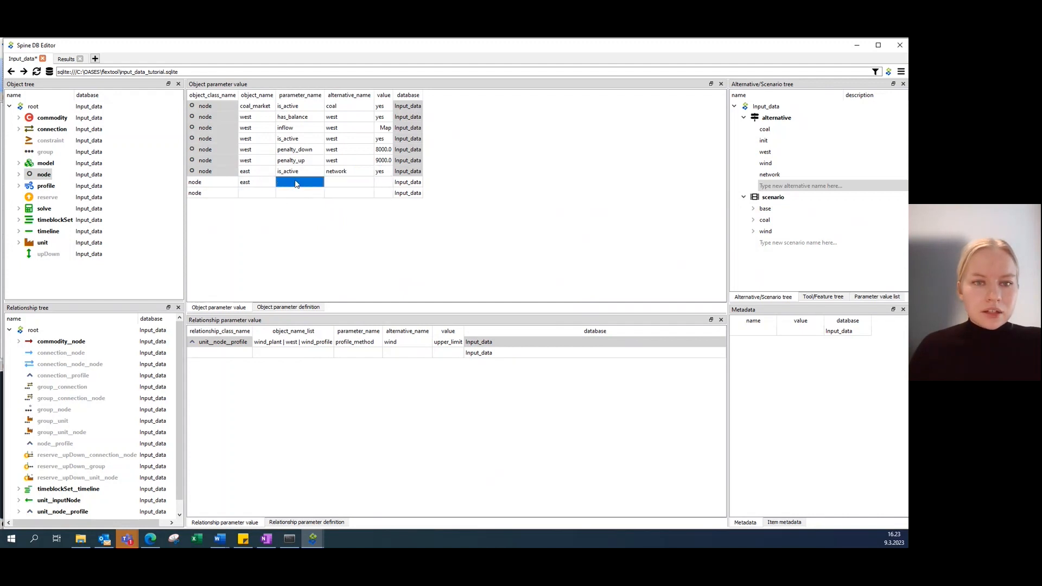
pyautogui.click(302, 170)
pyautogui.doubleClick(337, 183)
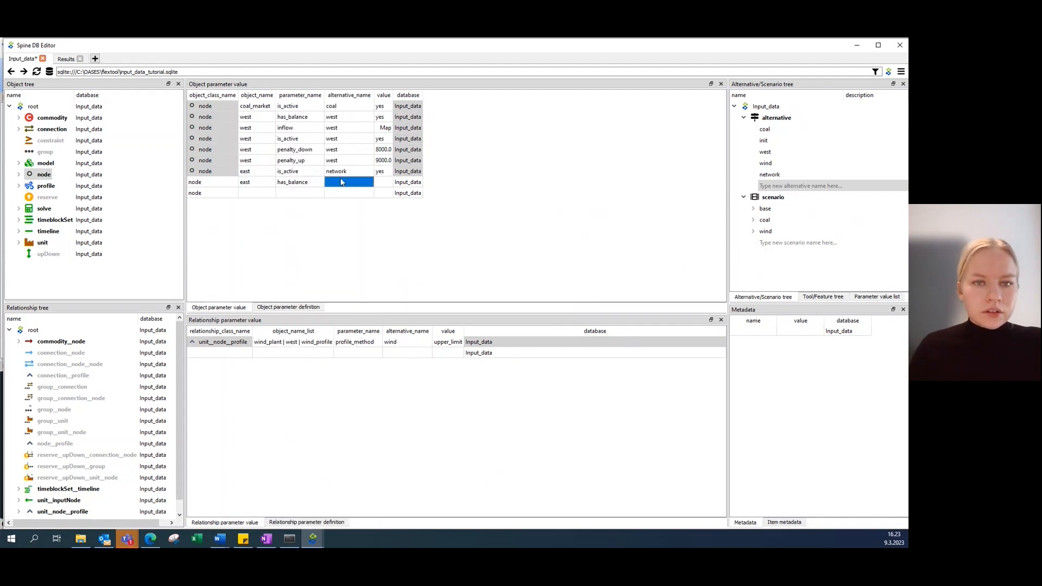
pyautogui.click(337, 237)
pyautogui.doubleClick(383, 183)
pyautogui.click(383, 194)
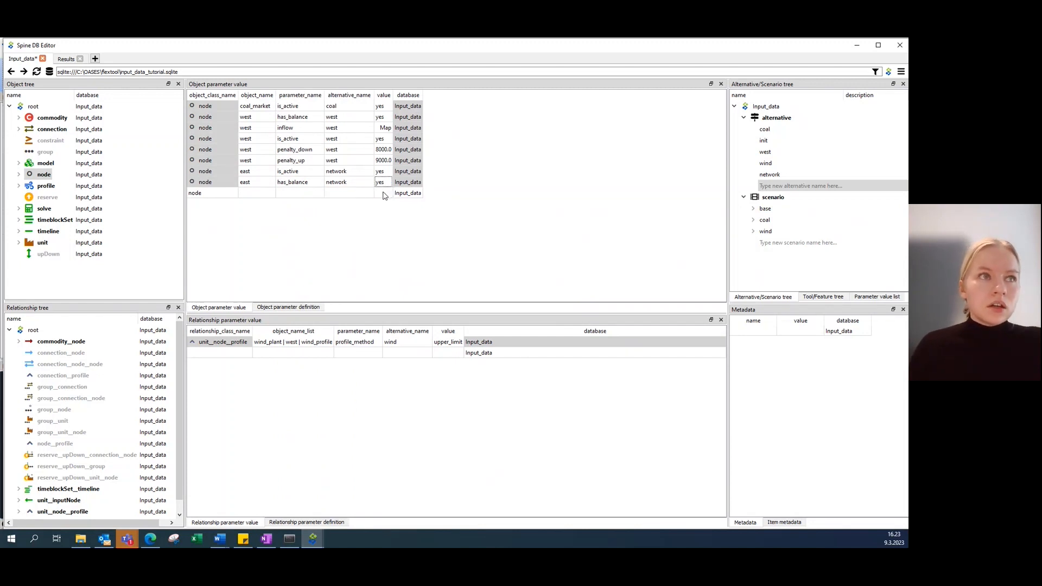
# Step: Add an inflow parameter value of -300 for the east node in the network alternative
pyautogui.click(252, 196)
pyautogui.doubleClick(253, 195)
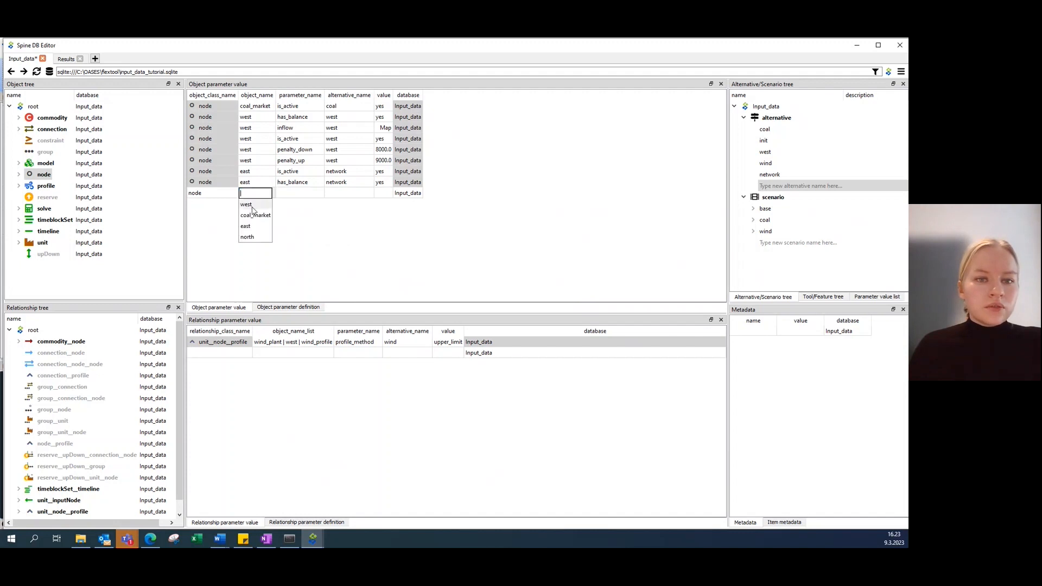
pyautogui.click(256, 226)
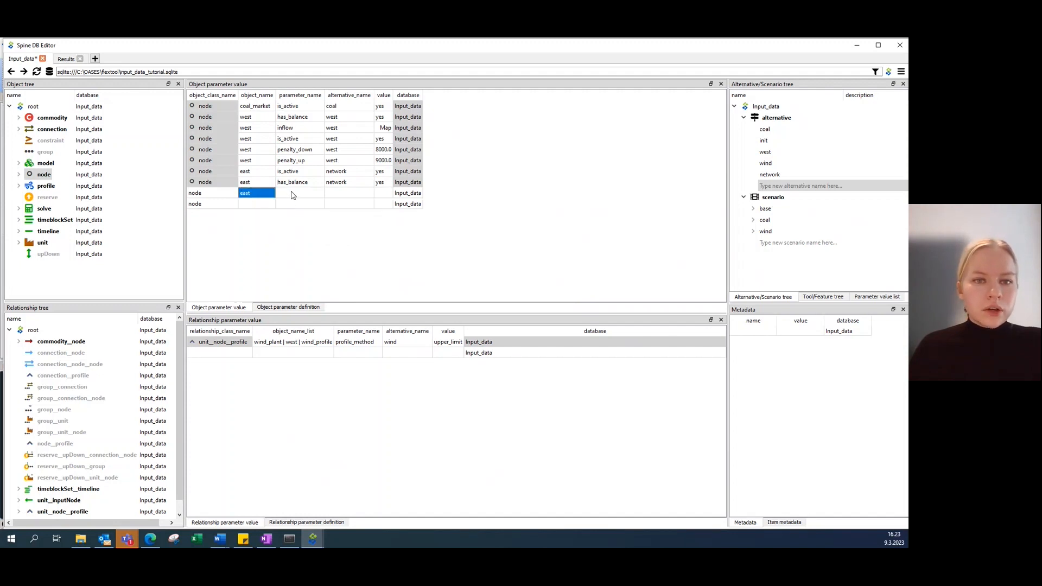
pyautogui.doubleClick(292, 196)
pyautogui.click(308, 184)
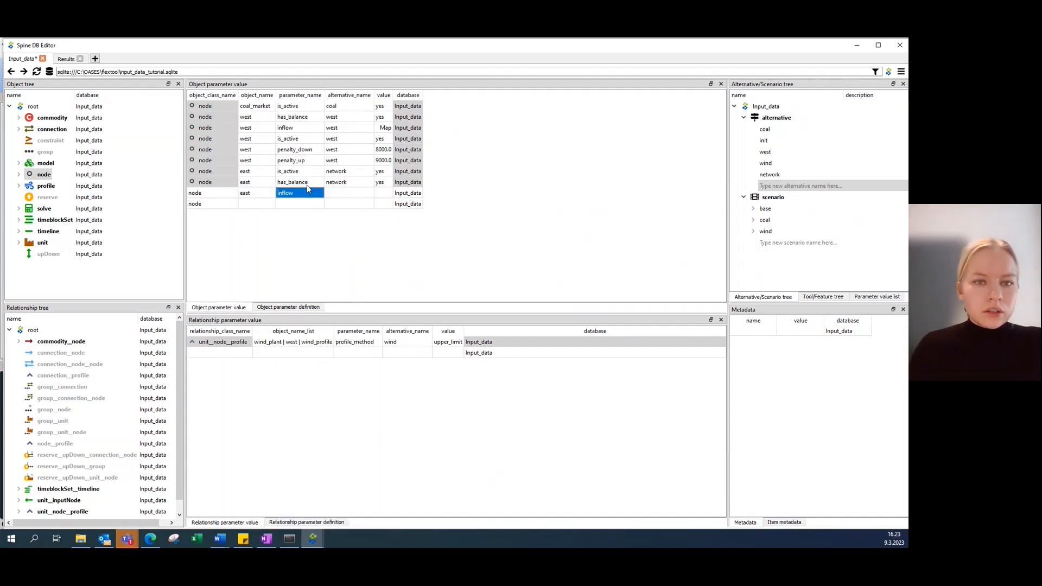
pyautogui.doubleClick(351, 193)
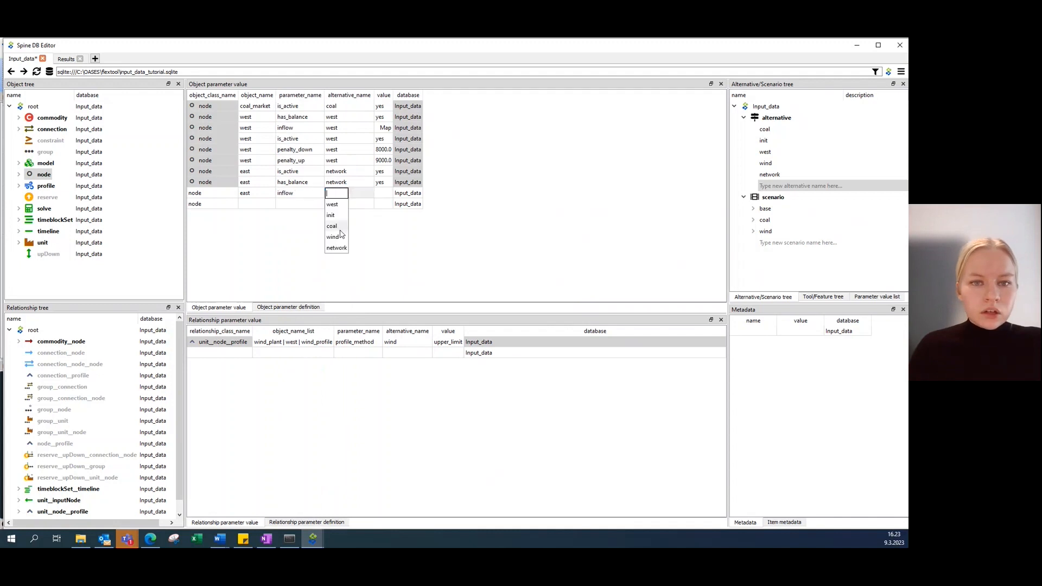
pyautogui.click(342, 248)
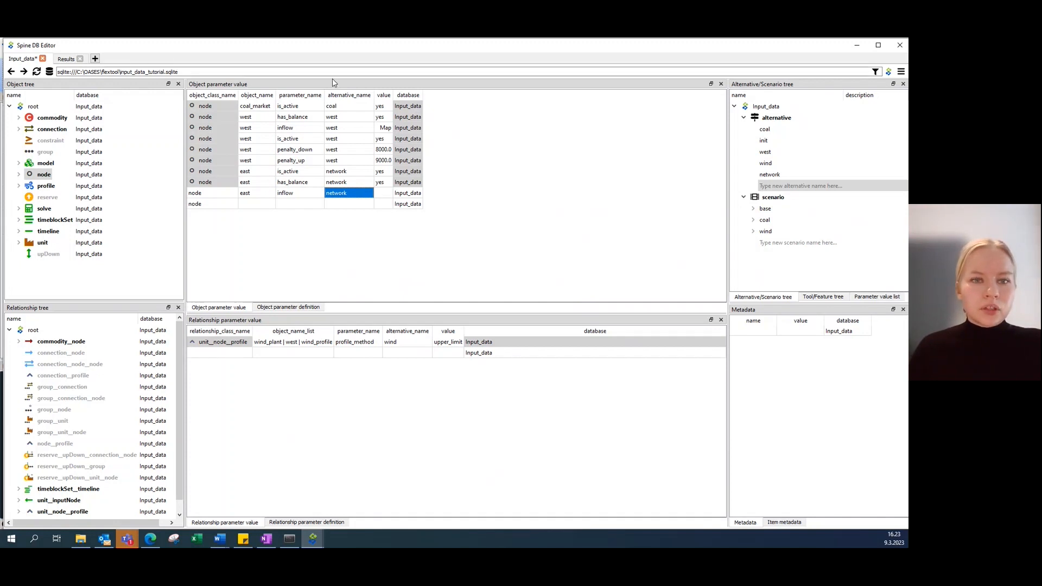
pyautogui.doubleClick(384, 194)
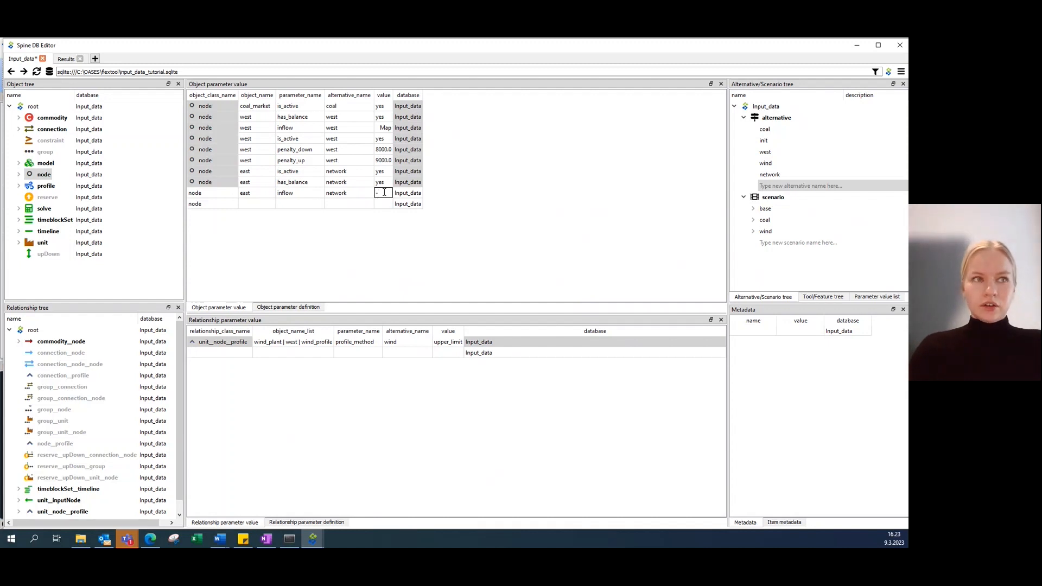
pyautogui.write('-300')
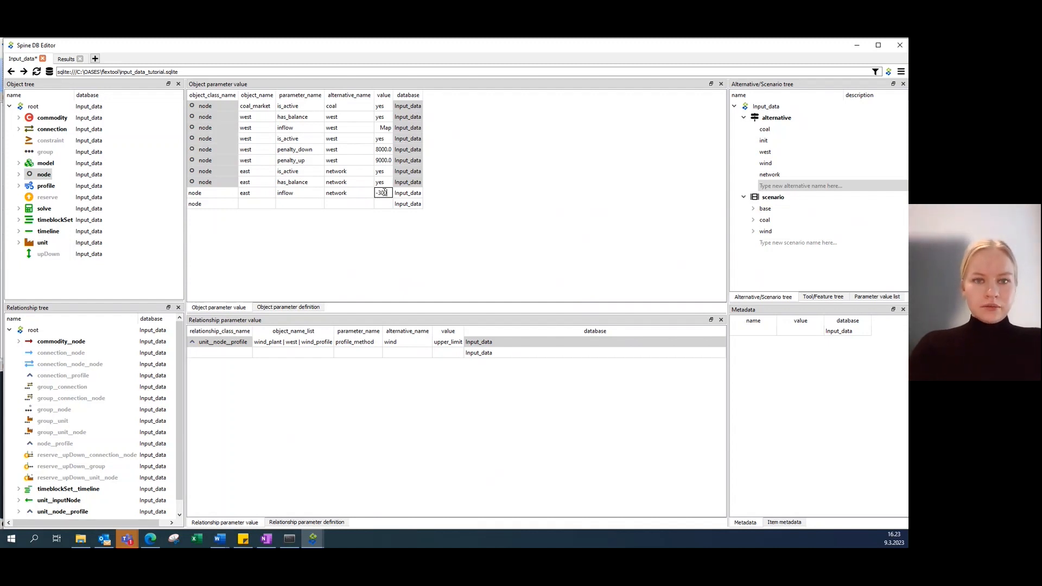
pyautogui.press('Return')
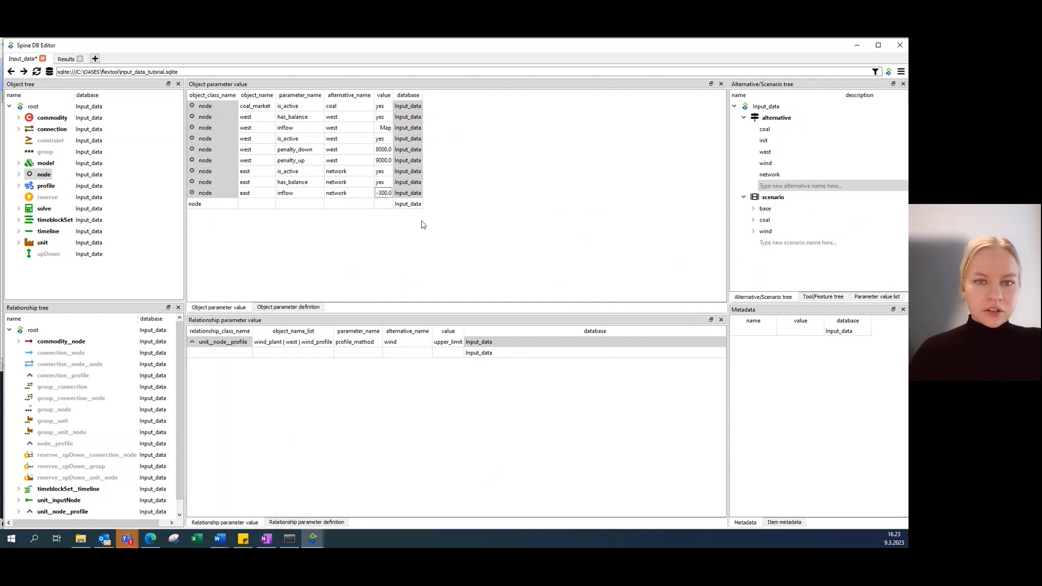
# Step: Add a penalty_up parameter value of 5000 for the east node in the network alternative
pyautogui.doubleClick(259, 204)
pyautogui.click(255, 238)
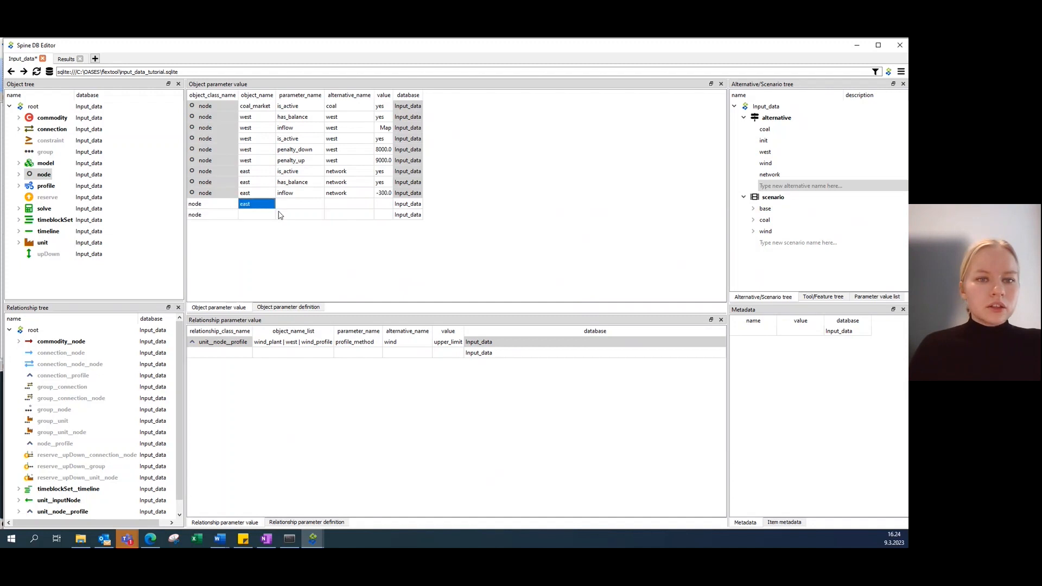
pyautogui.doubleClick(288, 205)
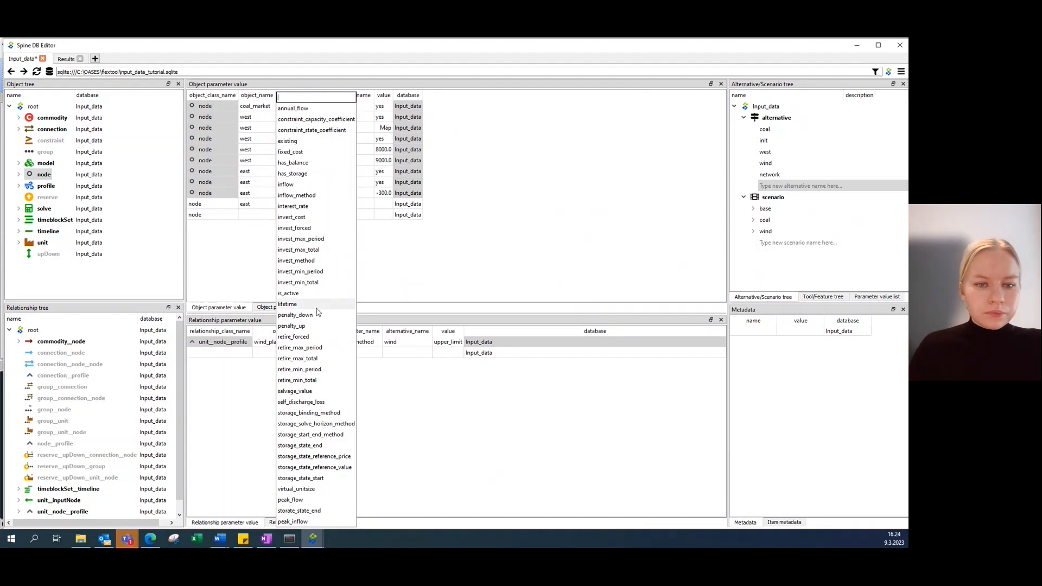
pyautogui.click(312, 326)
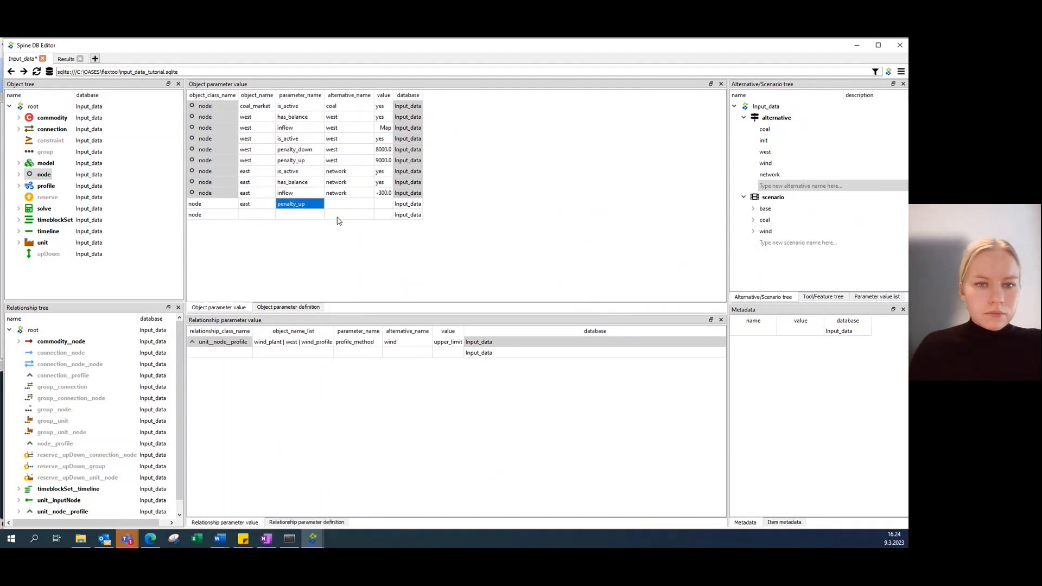
pyautogui.doubleClick(360, 207)
pyautogui.click(334, 259)
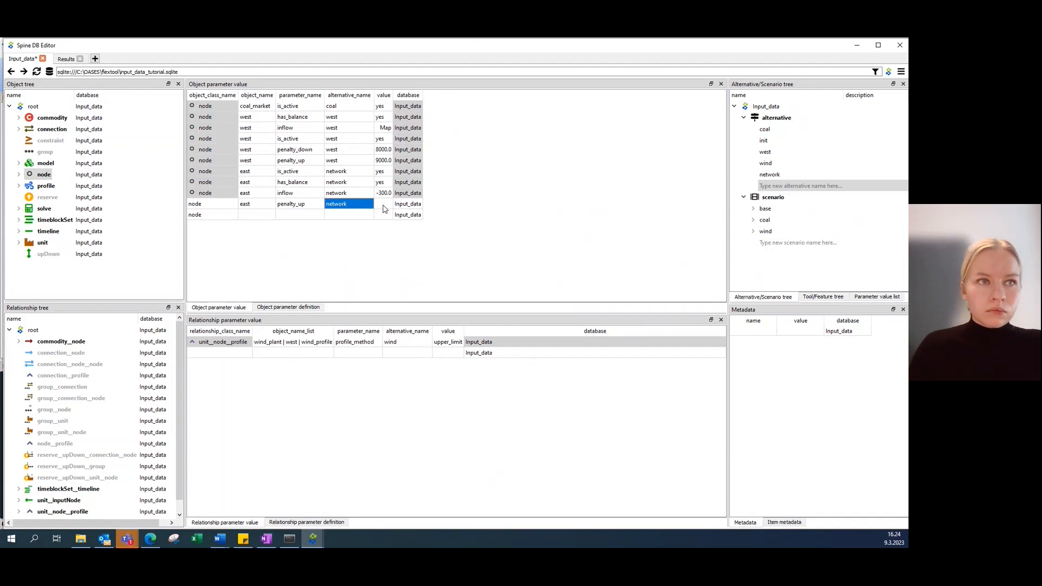
pyautogui.doubleClick(383, 204)
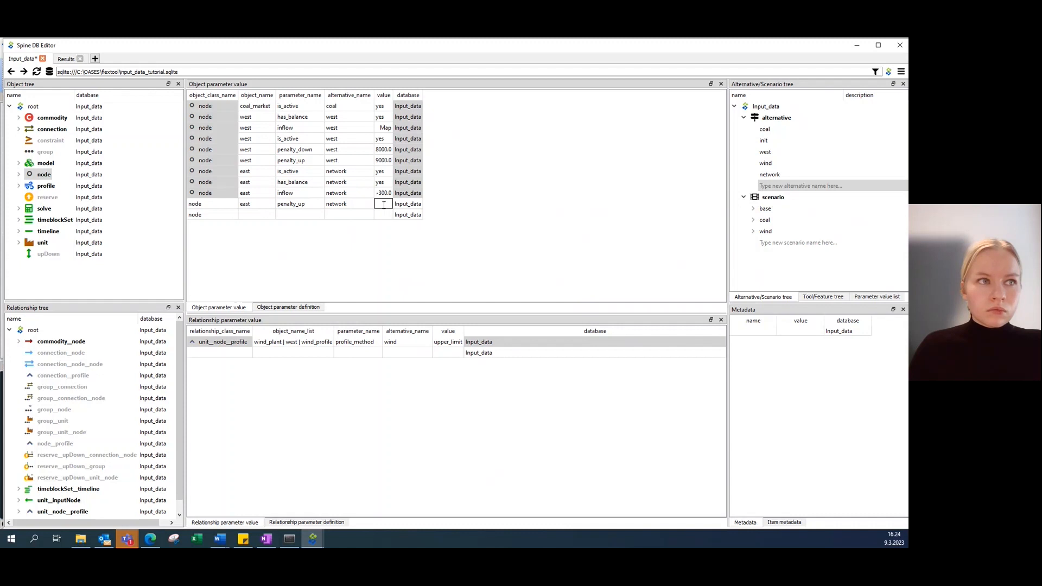
pyautogui.write('500')
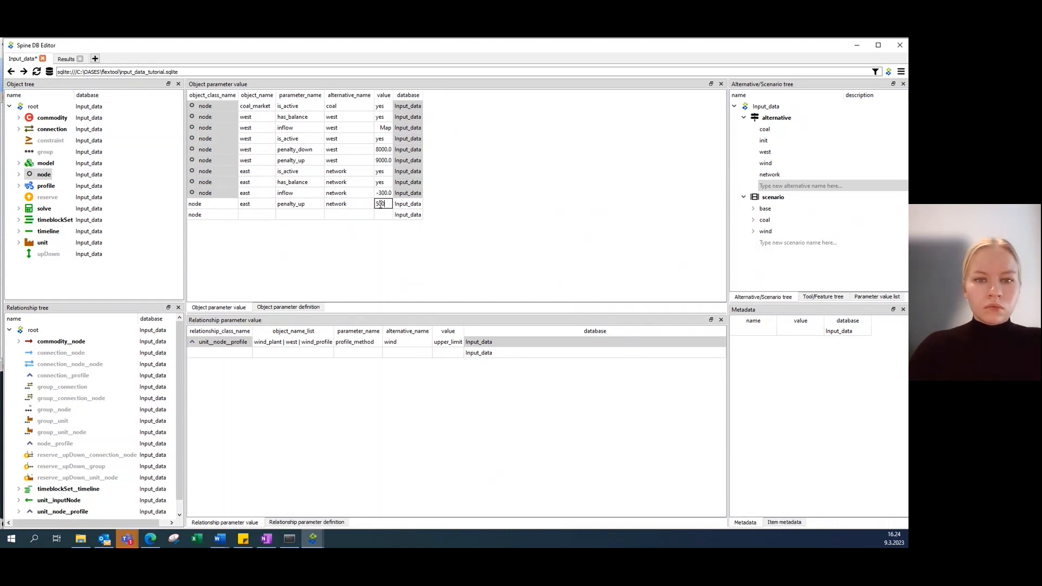
pyautogui.write('0')
pyautogui.press('Return')
# Step: Add a penalty_down parameter value of 4000 for the east node in the network alternative
pyautogui.doubleClick(256, 215)
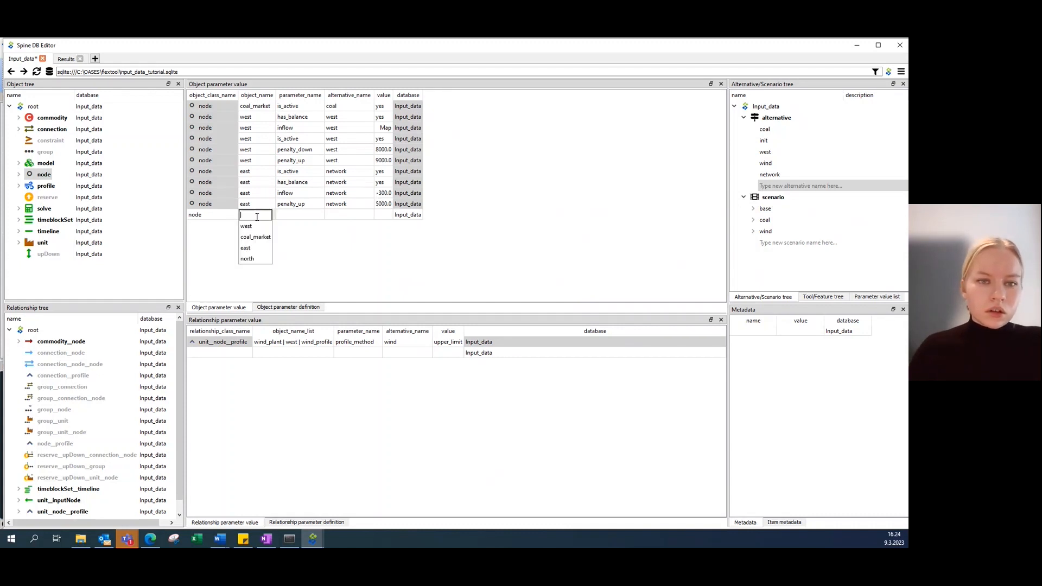
pyautogui.click(258, 247)
pyautogui.doubleClick(295, 215)
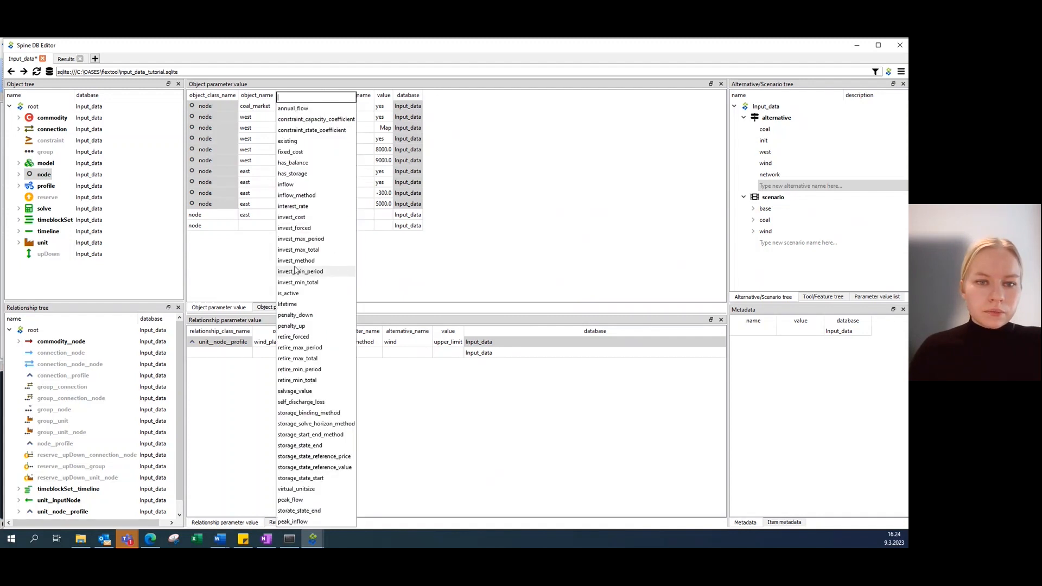
pyautogui.click(296, 314)
pyautogui.doubleClick(342, 215)
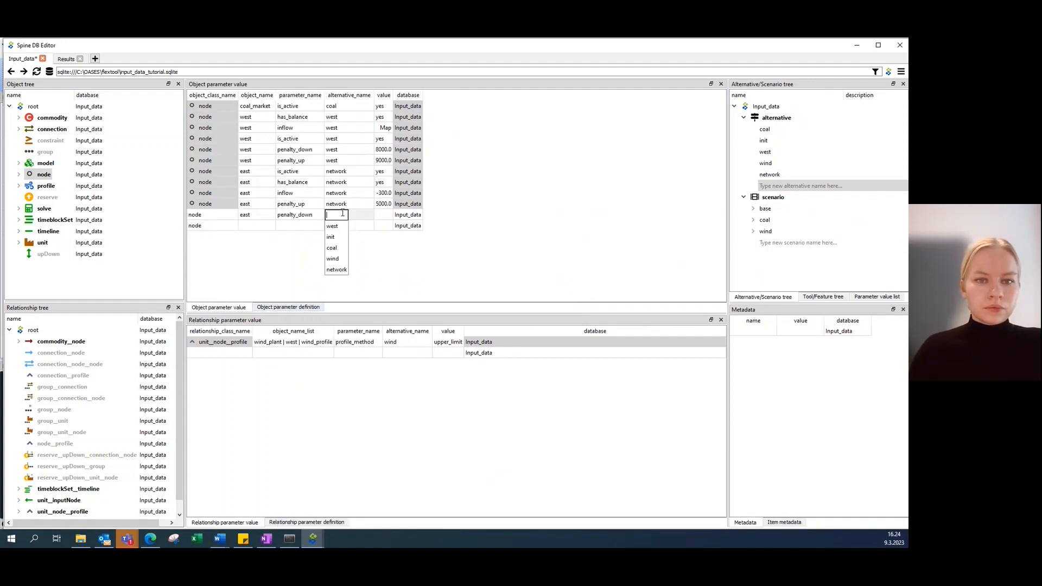
pyautogui.click(336, 270)
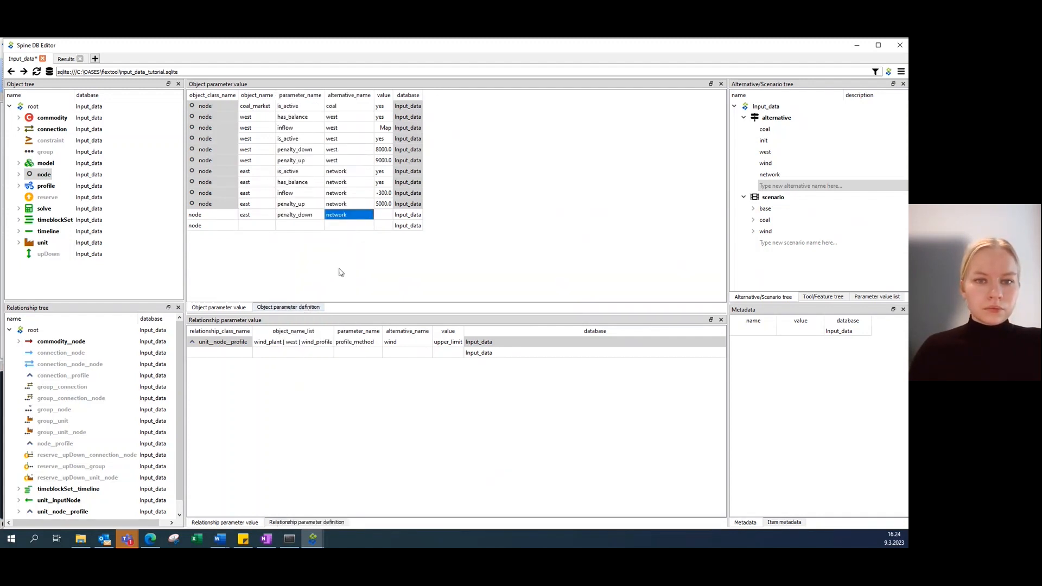
pyautogui.doubleClick(386, 216)
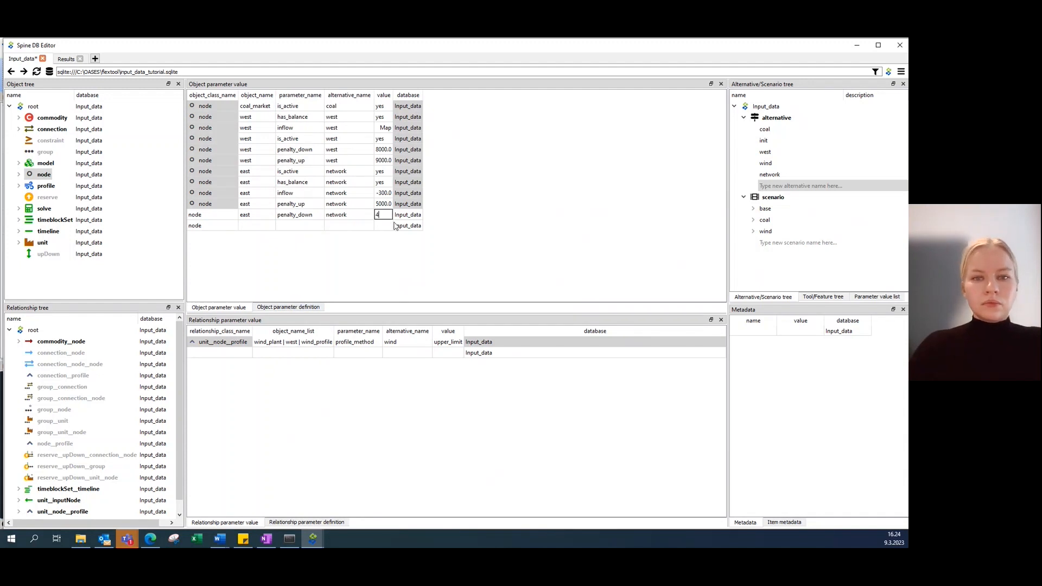
pyautogui.write('4000')
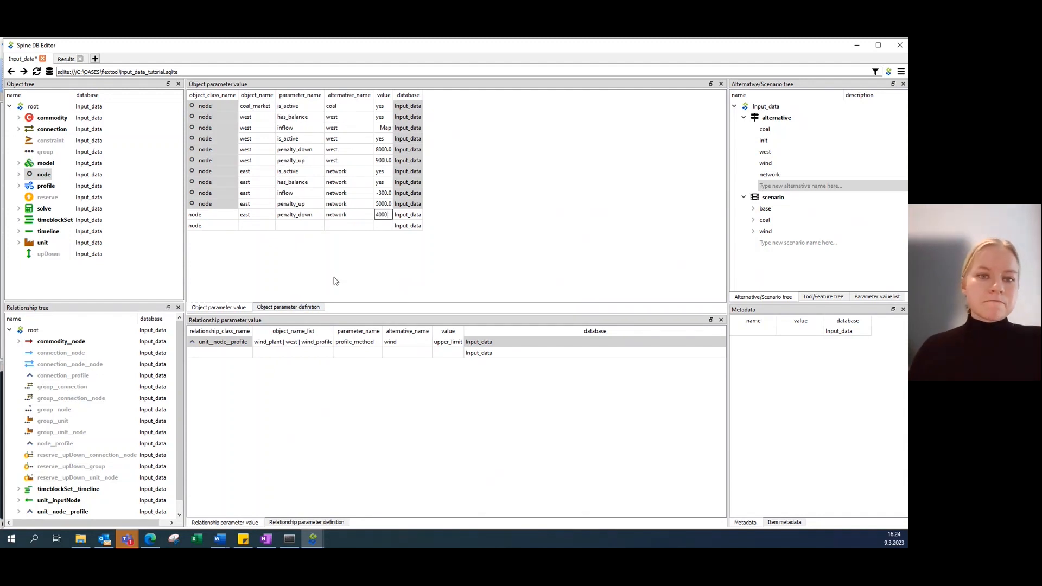
pyautogui.press('Return')
# Step: Add an is_active parameter value of yes for the north node in the network alternative
pyautogui.doubleClick(262, 224)
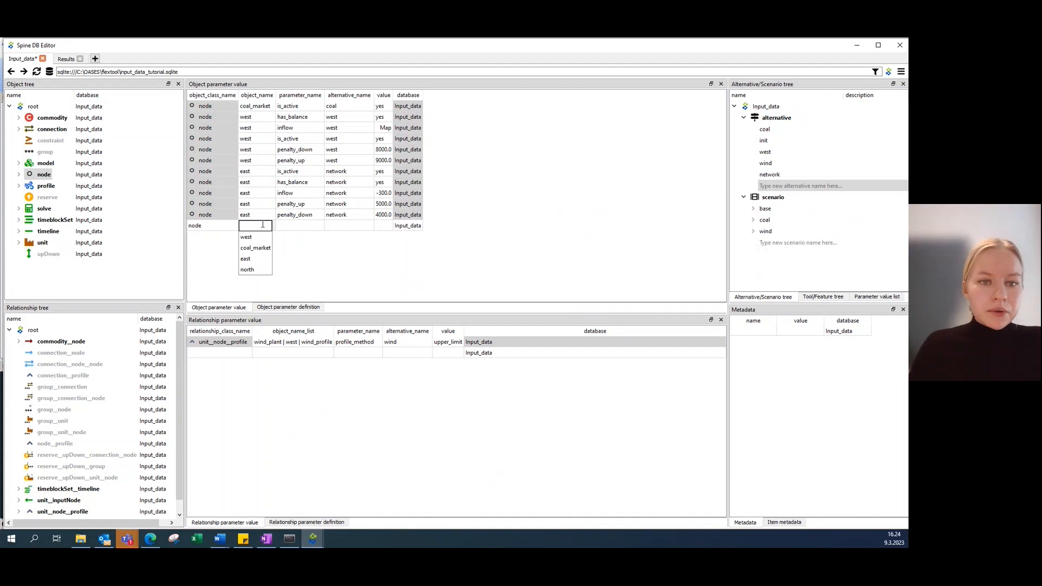
pyautogui.click(257, 269)
pyautogui.doubleClick(290, 226)
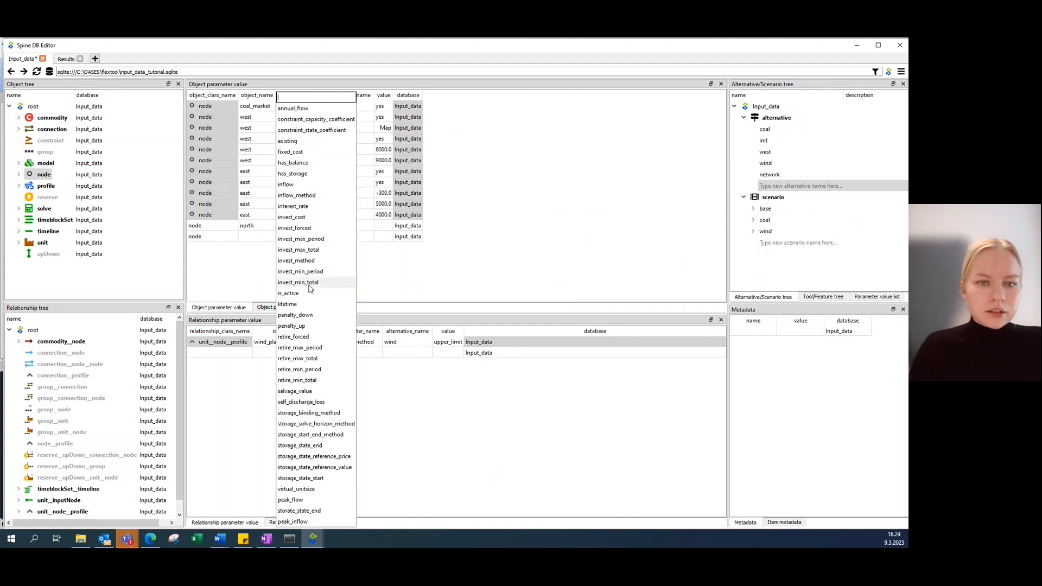
pyautogui.click(288, 293)
pyautogui.doubleClick(343, 227)
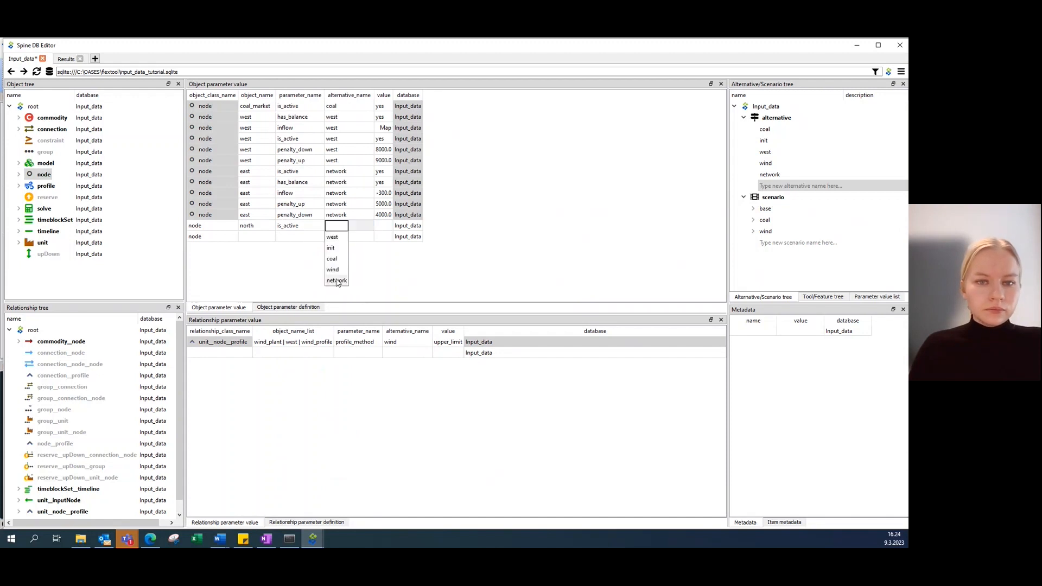
pyautogui.click(337, 276)
pyautogui.doubleClick(384, 226)
pyautogui.click(383, 240)
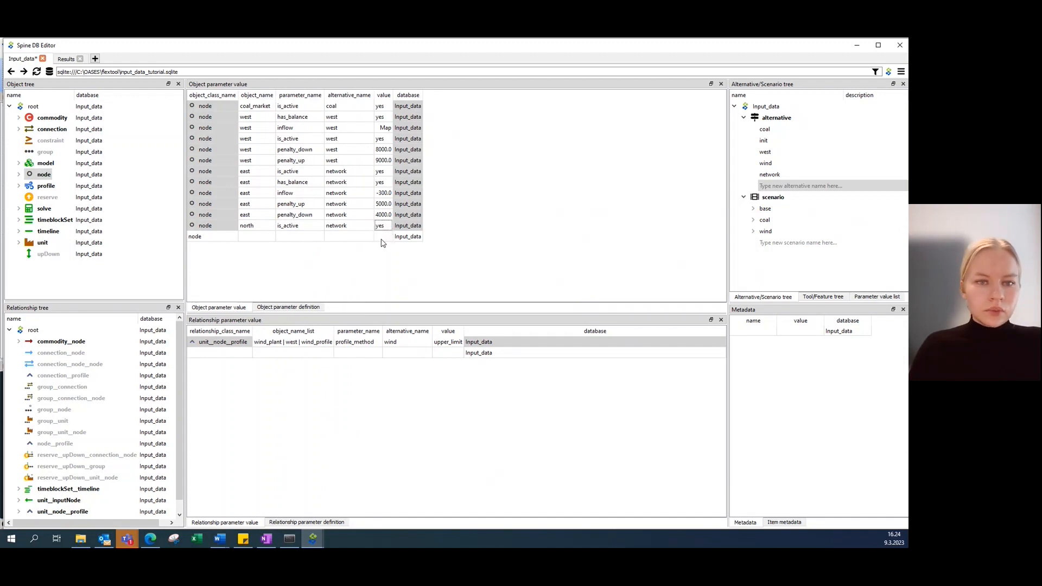
# Step: Add a has_balance parameter value of yes for the north node in the network alternative
pyautogui.click(259, 238)
pyautogui.doubleClick(260, 238)
pyautogui.click(254, 281)
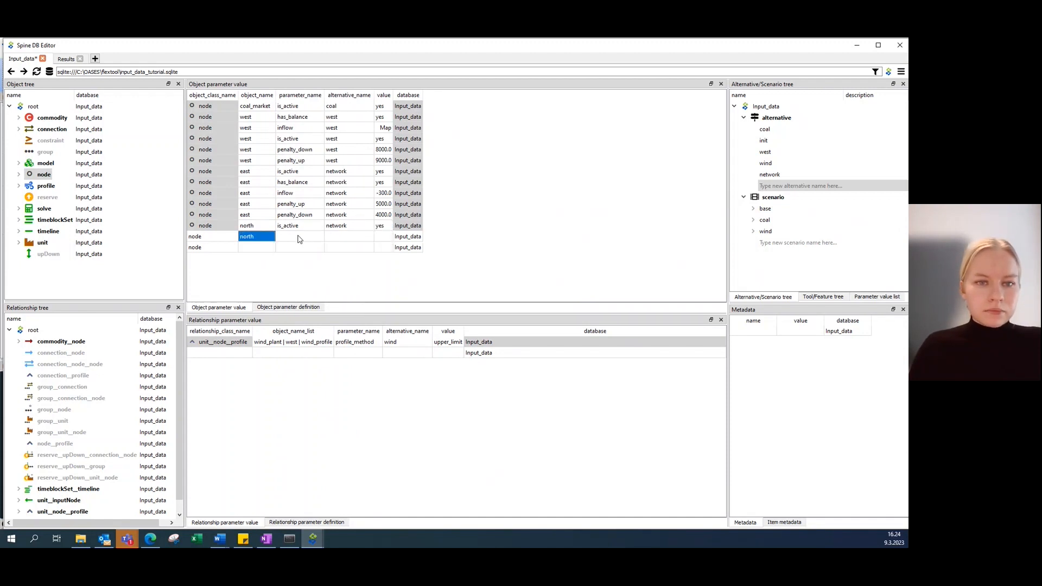
pyautogui.doubleClick(298, 238)
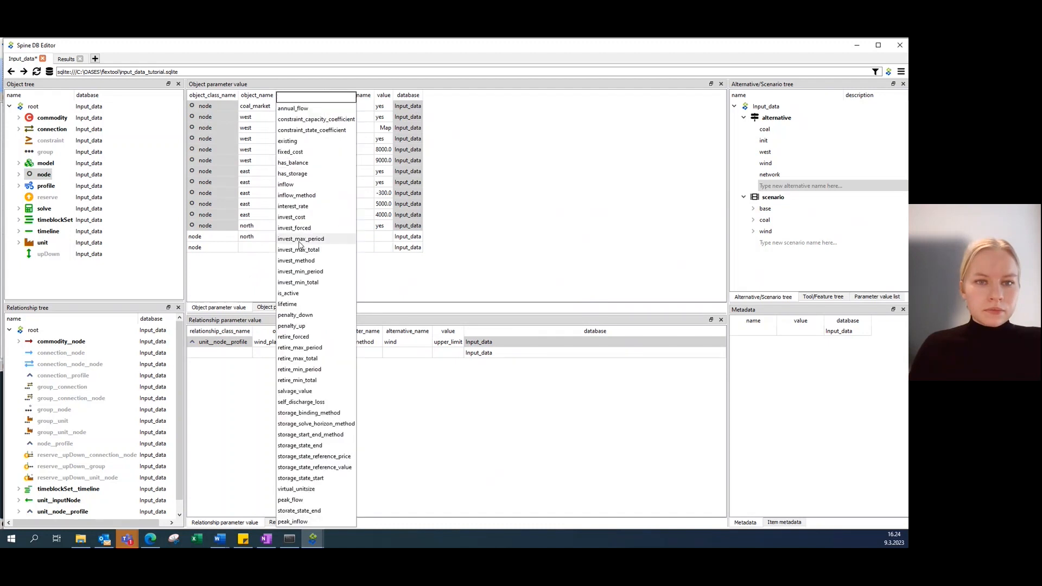
pyautogui.click(293, 163)
pyautogui.doubleClick(340, 237)
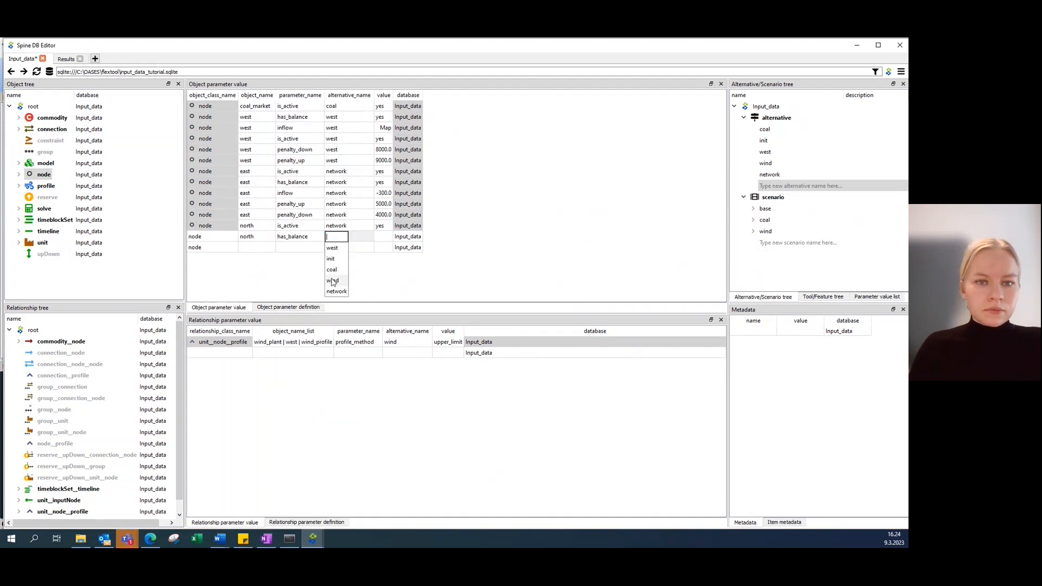
pyautogui.click(362, 275)
pyautogui.doubleClick(383, 238)
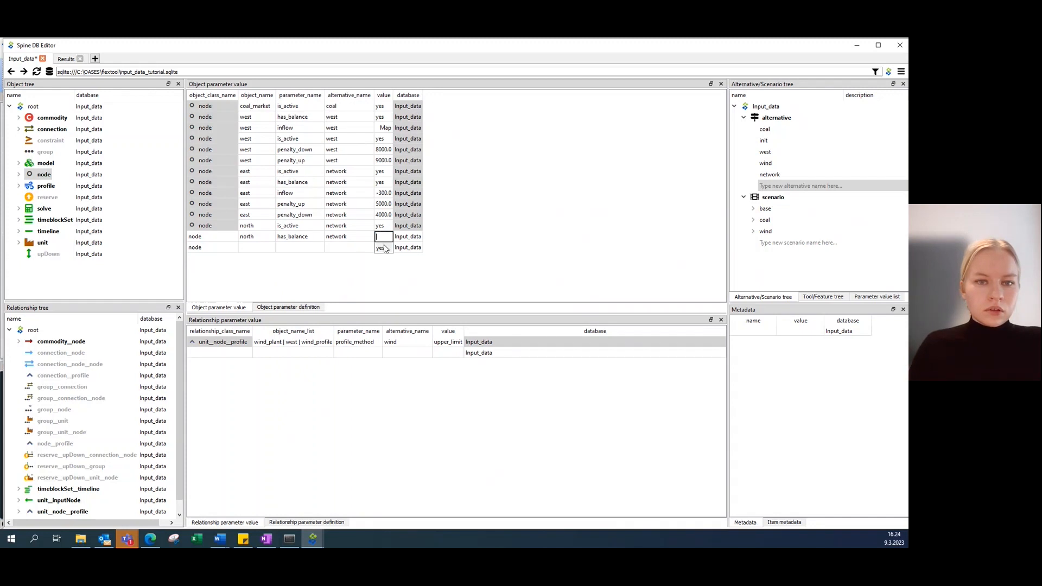
pyautogui.click(384, 247)
# Step: Add an inflow parameter value of -200 for the north node in the network alternative
pyautogui.doubleClick(255, 247)
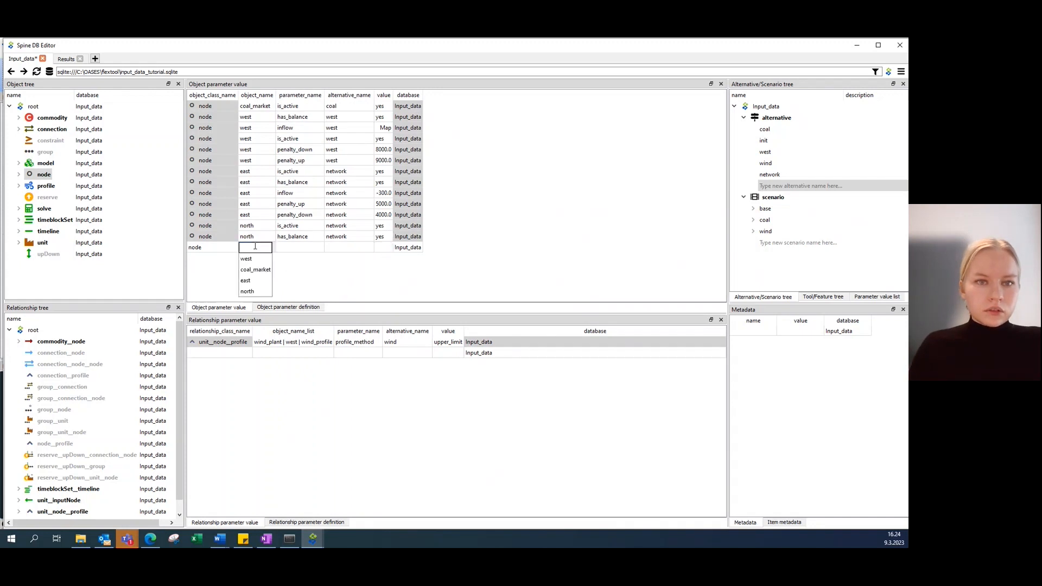
pyautogui.click(247, 292)
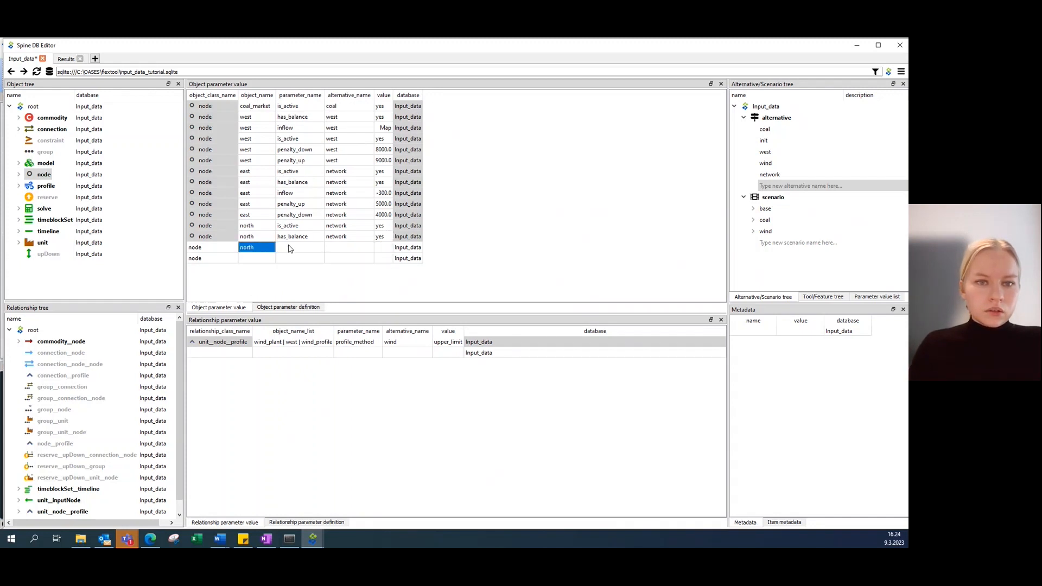
pyautogui.doubleClick(289, 248)
pyautogui.click(295, 189)
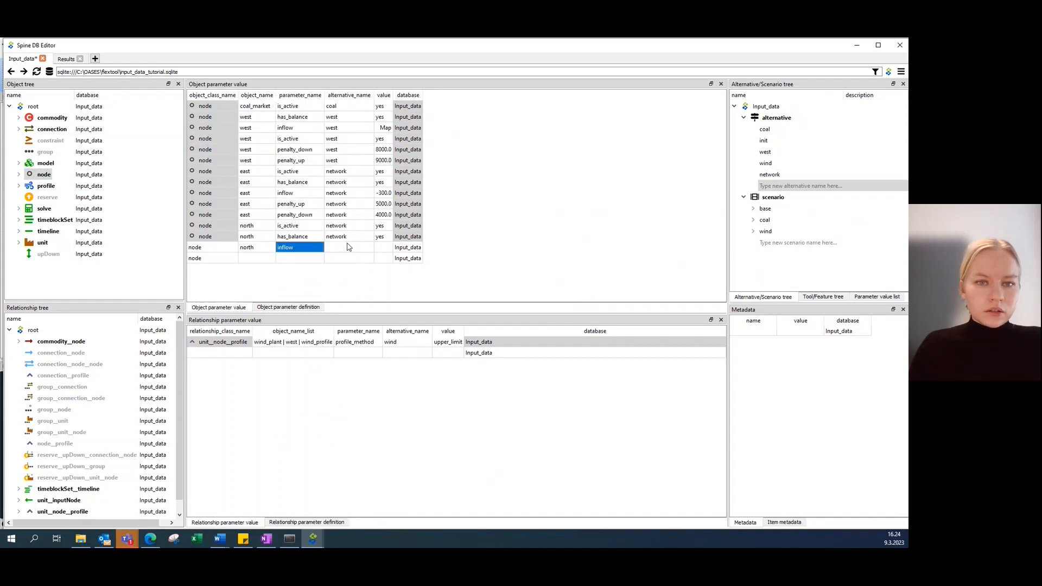
pyautogui.doubleClick(348, 246)
pyautogui.click(337, 292)
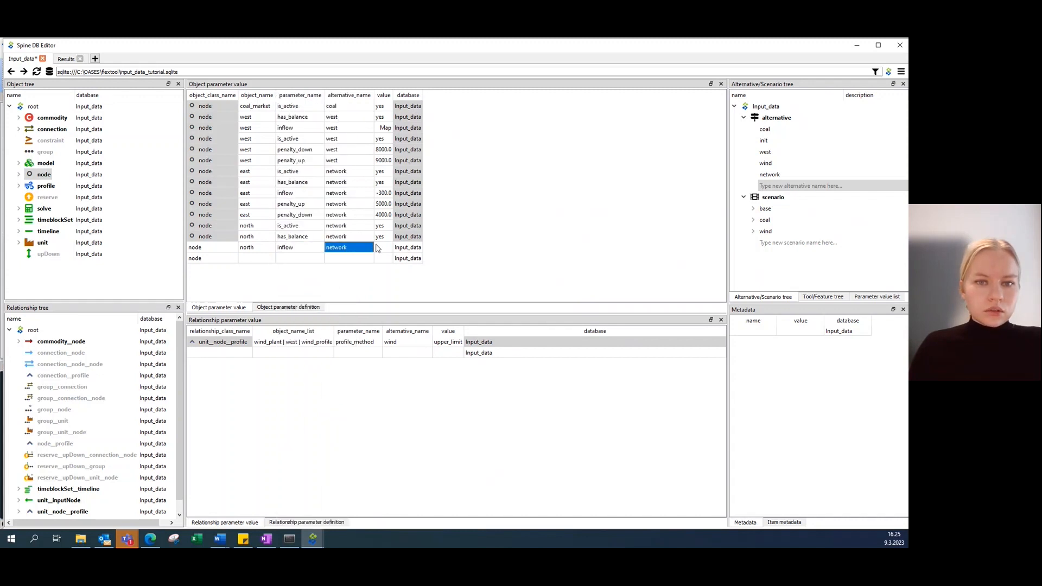
pyautogui.doubleClick(381, 247)
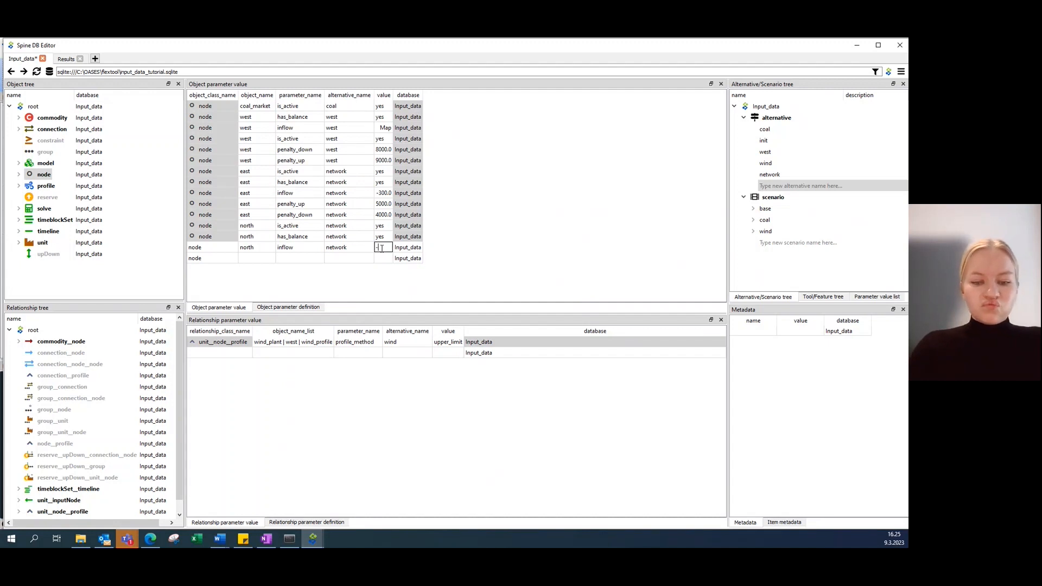
pyautogui.write('-200')
pyautogui.press('Return')
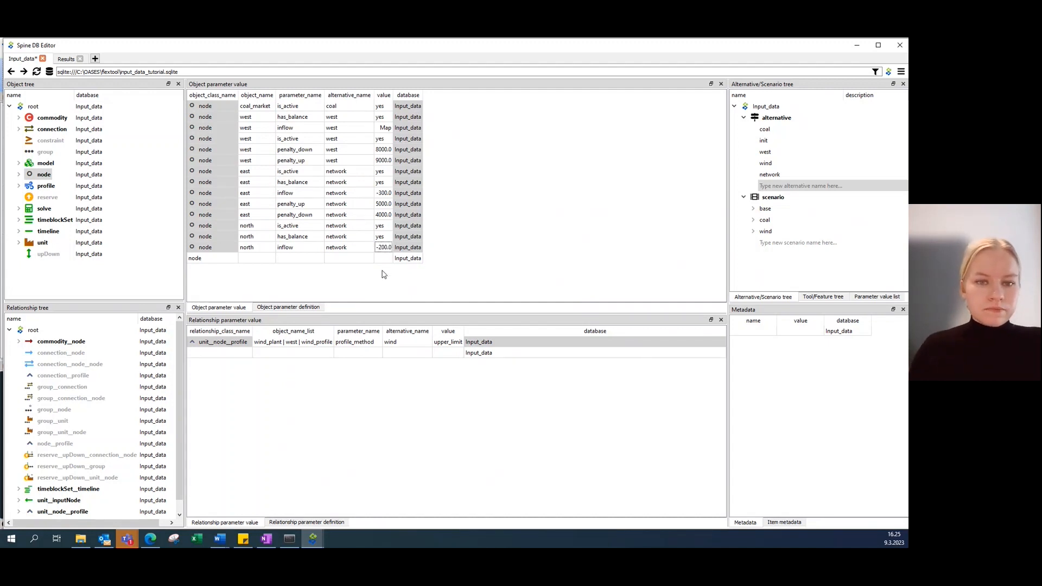
# Step: Add a penalty_up parameter value of 3000 for the north node in the network alternative
pyautogui.doubleClick(265, 259)
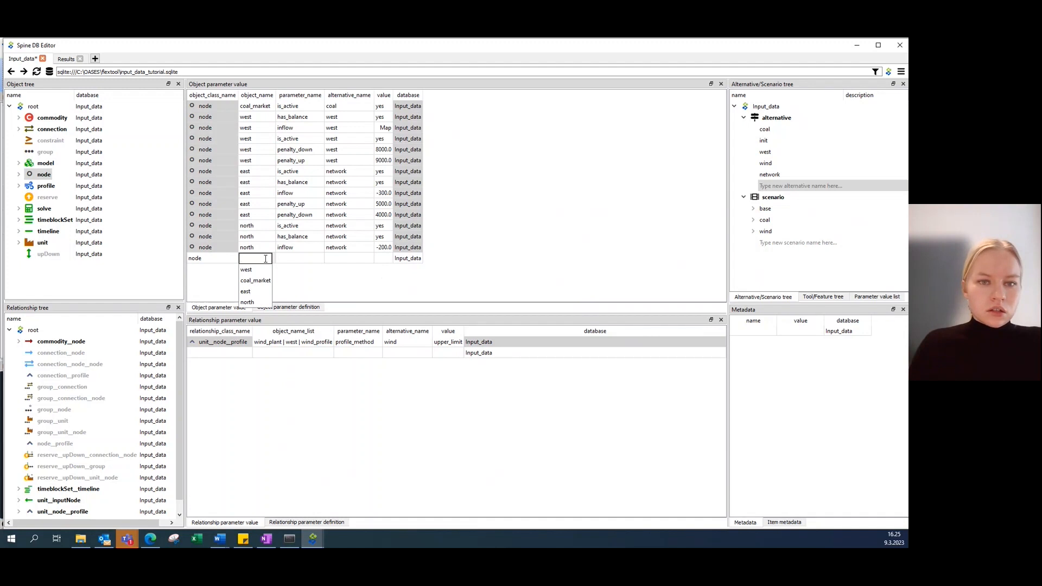
pyautogui.click(255, 302)
pyautogui.doubleClick(282, 259)
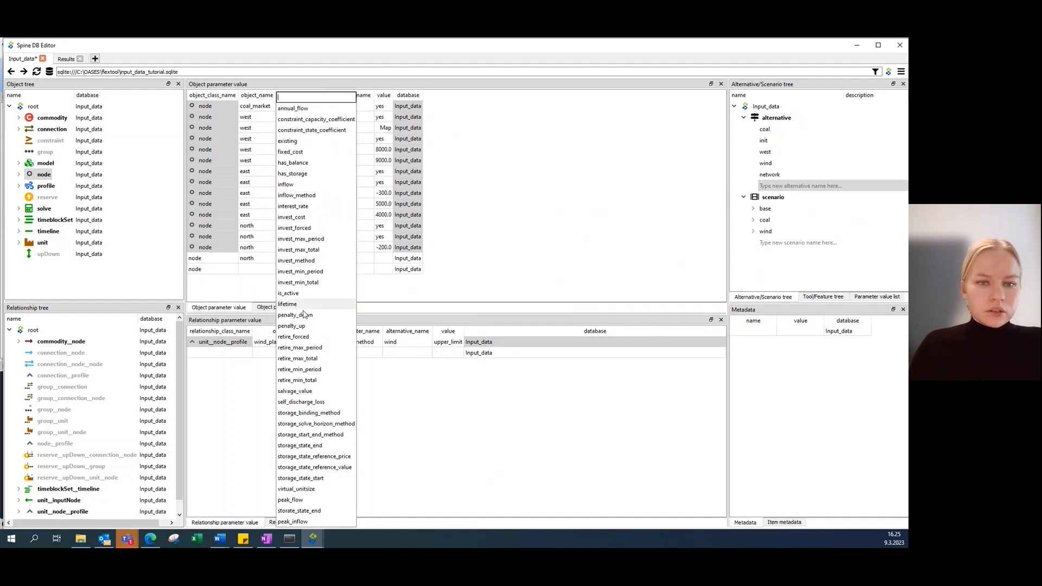
pyautogui.click(292, 326)
pyautogui.doubleClick(337, 258)
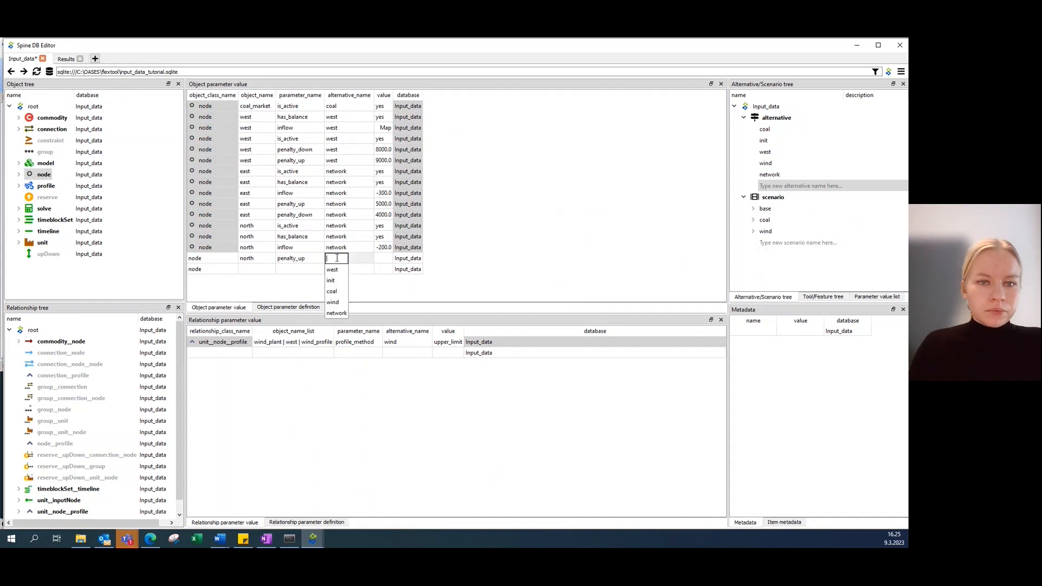
pyautogui.click(336, 313)
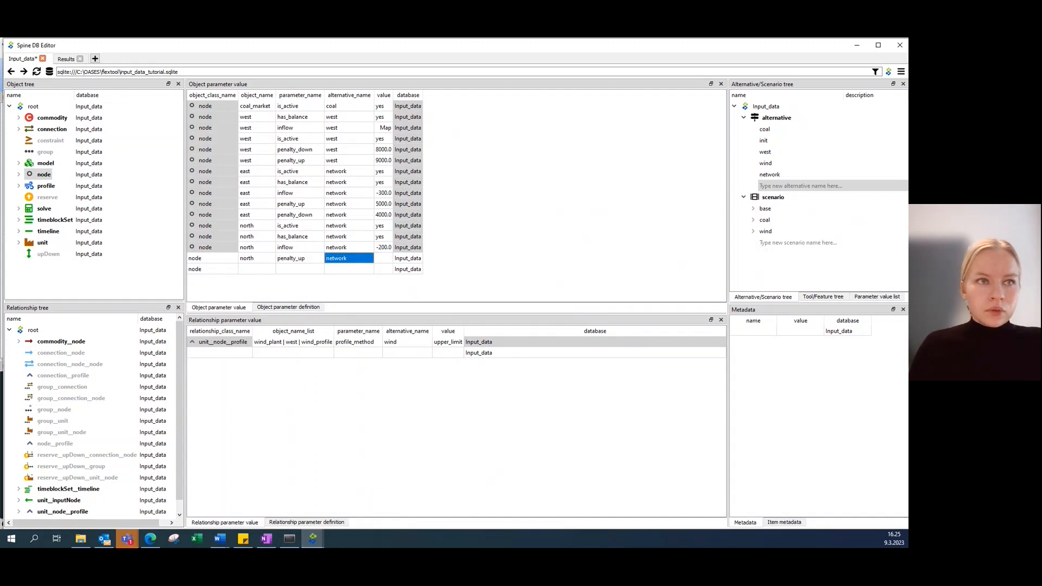
pyautogui.click(386, 257)
pyautogui.write('3000')
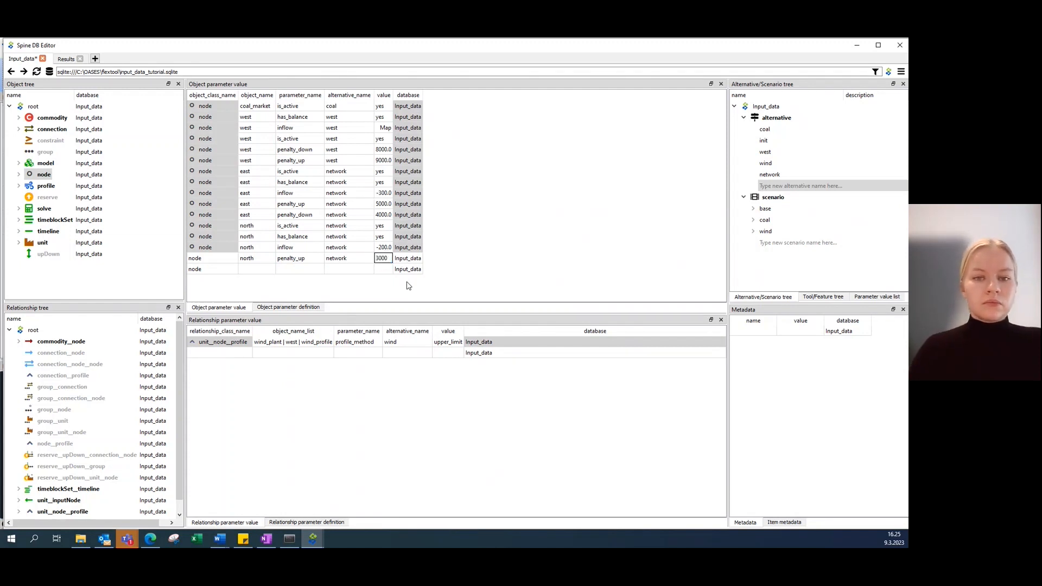
pyautogui.press('Return')
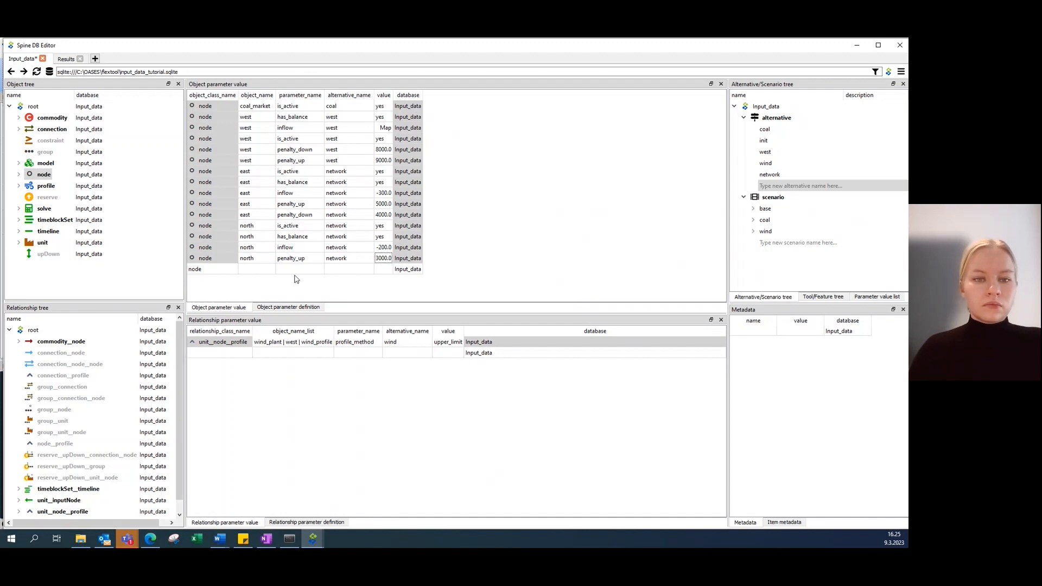
# Step: Add a penalty_down parameter value of 2000 for the north node in the network alternative
pyautogui.click(266, 270)
pyautogui.doubleClick(266, 270)
pyautogui.click(258, 313)
pyautogui.doubleClick(297, 269)
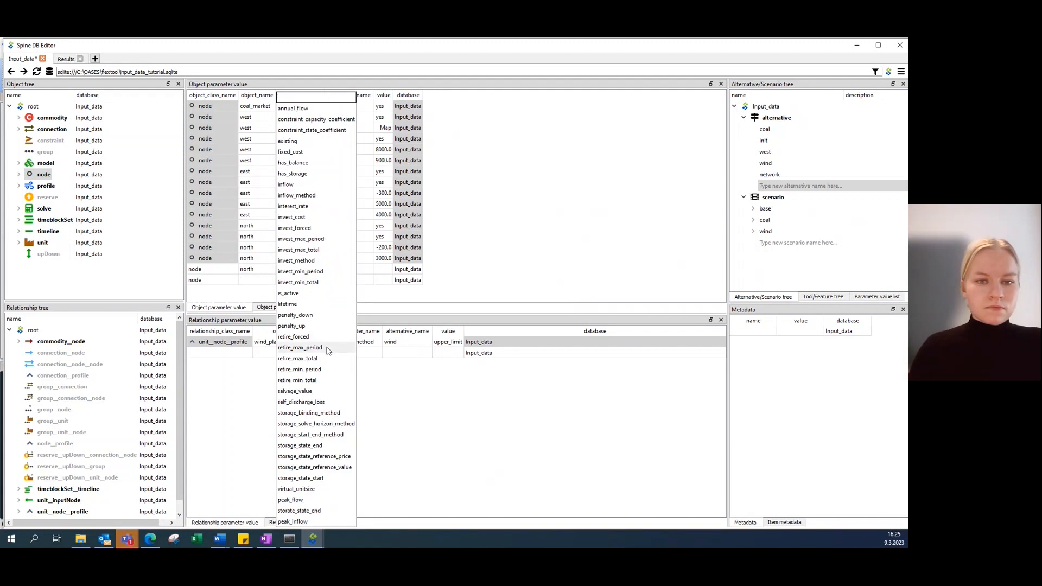
pyautogui.click(319, 315)
pyautogui.doubleClick(343, 273)
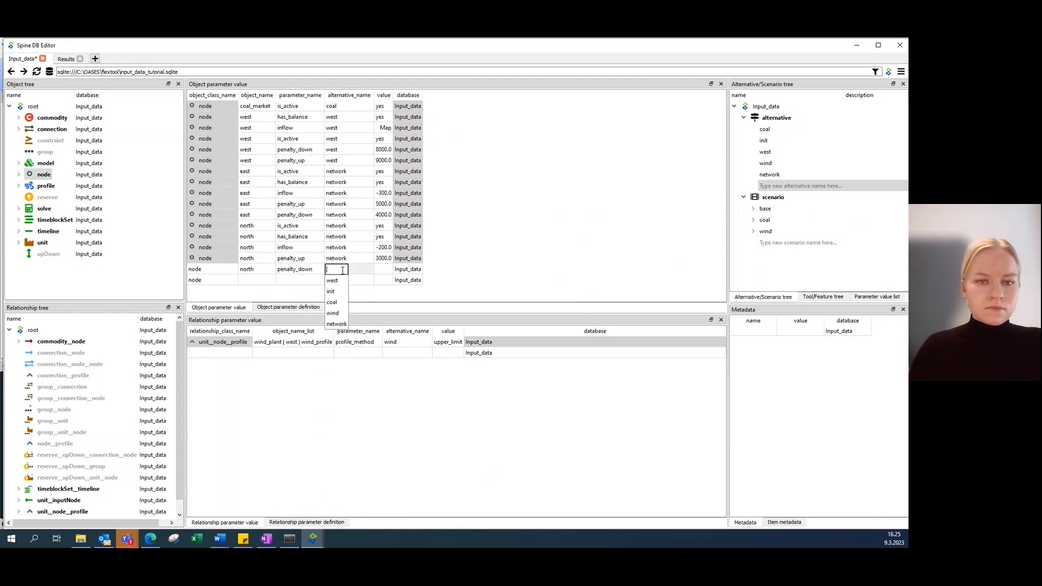
pyautogui.click(343, 324)
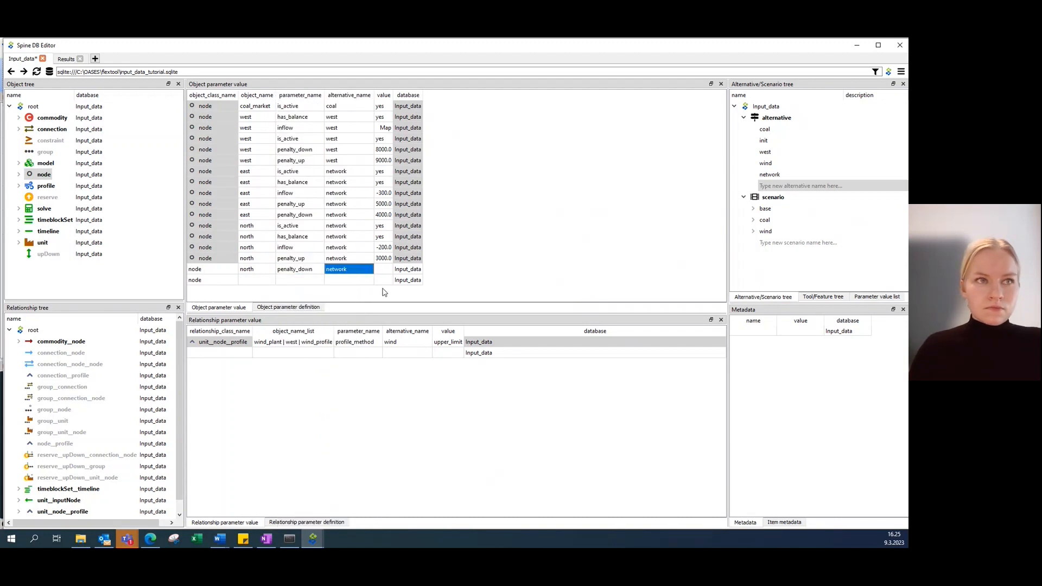
pyautogui.click(382, 271)
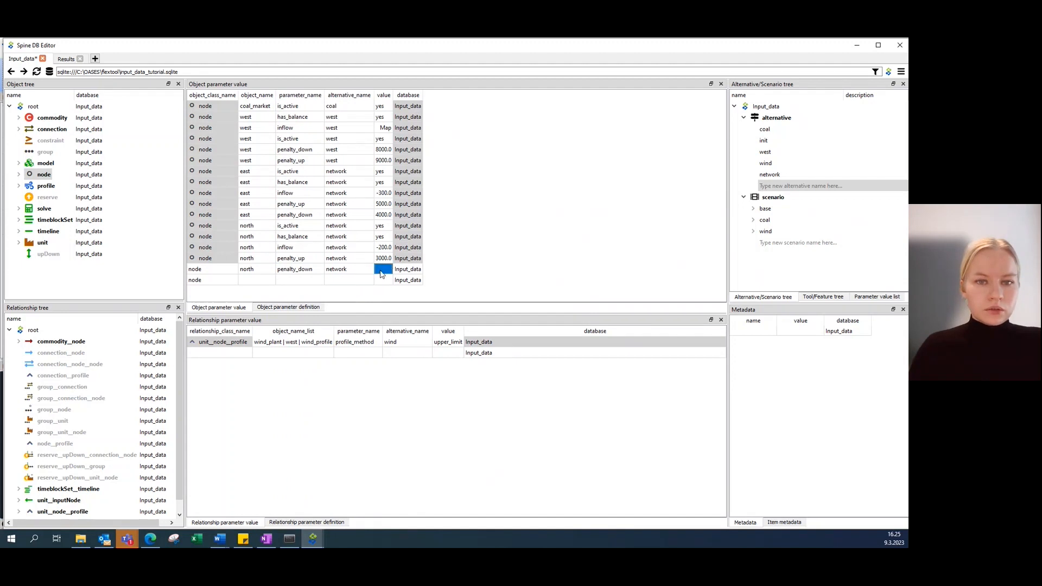
pyautogui.write('2000')
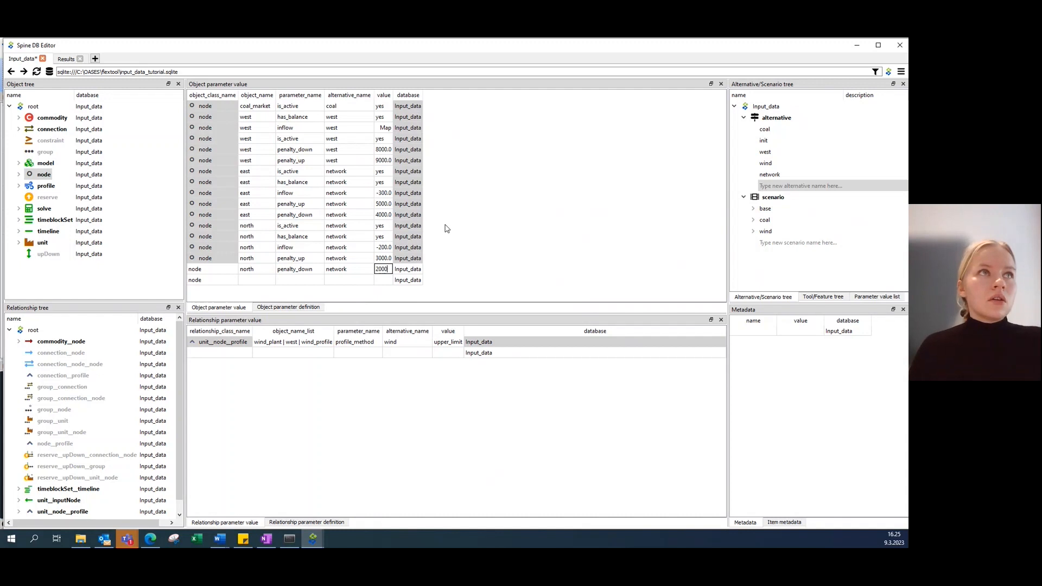
pyautogui.press('Return')
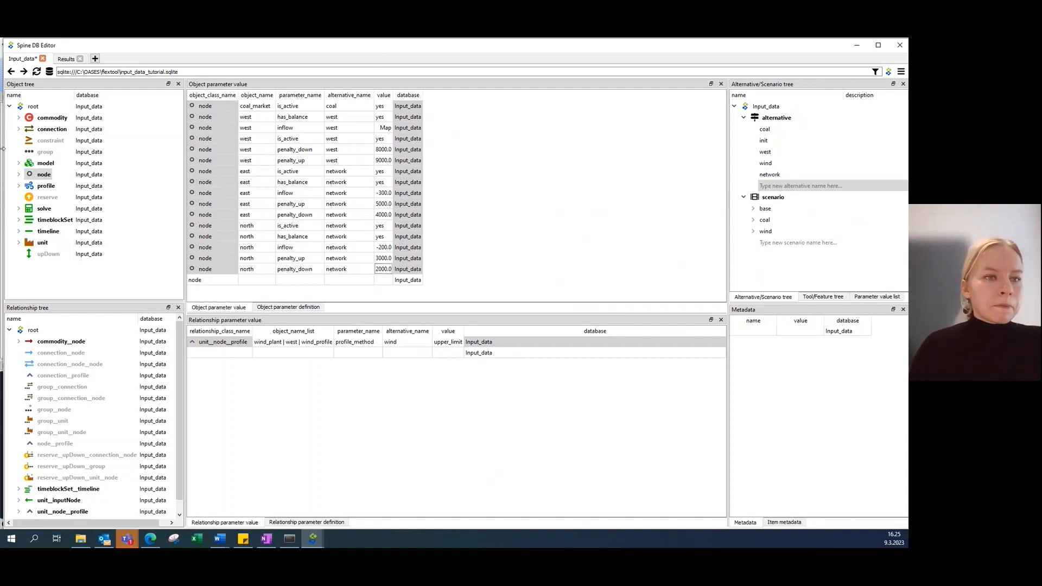
# Step: Show the connection class parameters and add an is_active value of yes for east_north in the network alternative
pyautogui.click(52, 129)
pyautogui.click(254, 106)
pyautogui.click(254, 106)
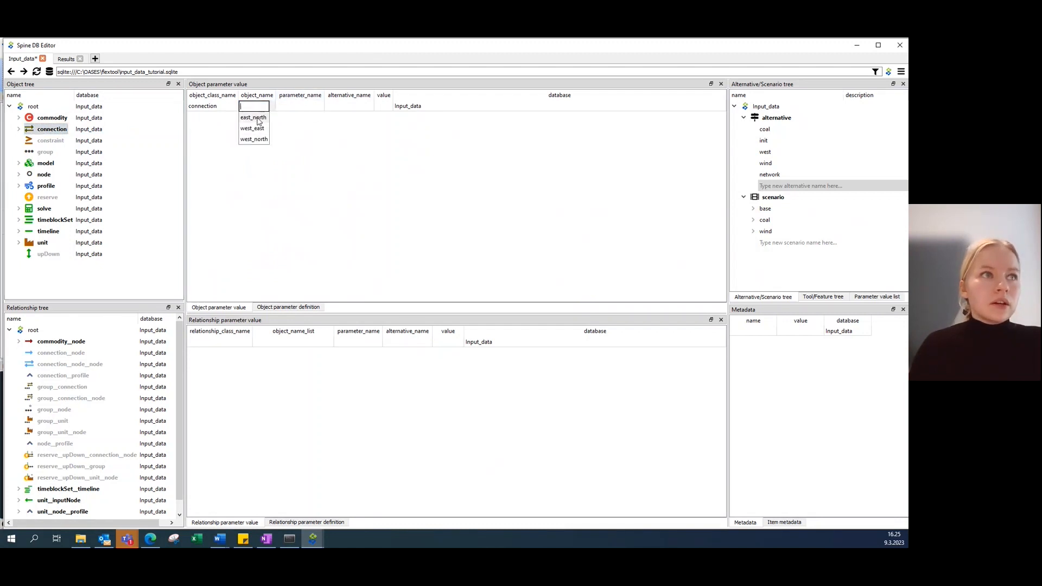
pyautogui.click(259, 119)
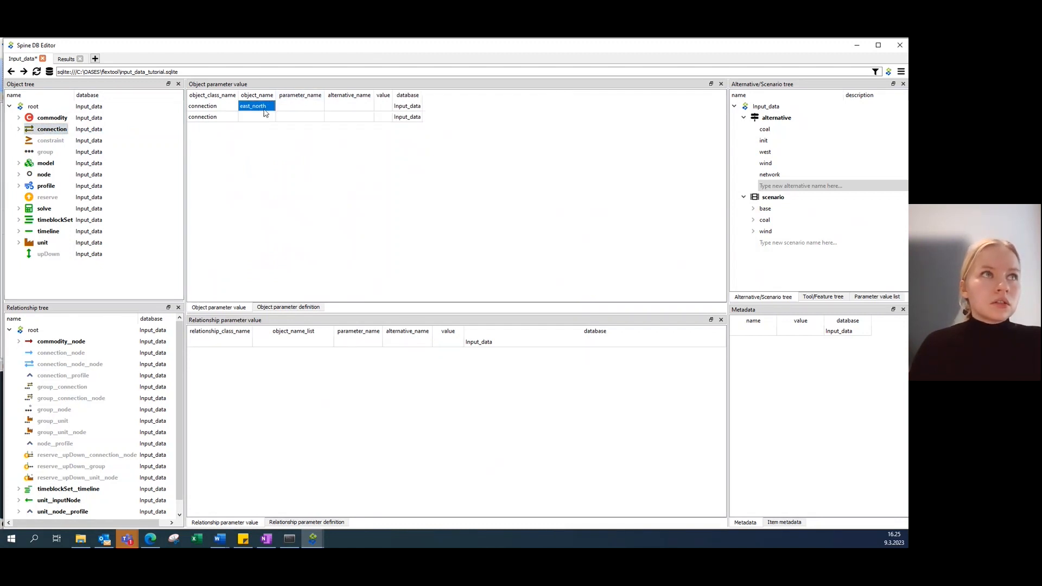
pyautogui.click(298, 105)
pyautogui.click(297, 106)
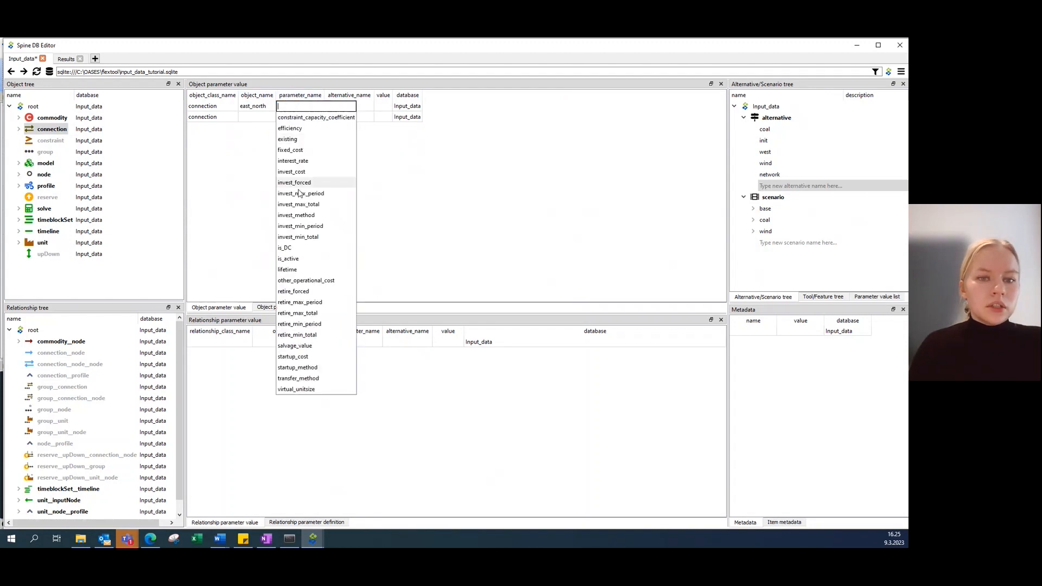
pyautogui.click(301, 259)
pyautogui.doubleClick(359, 108)
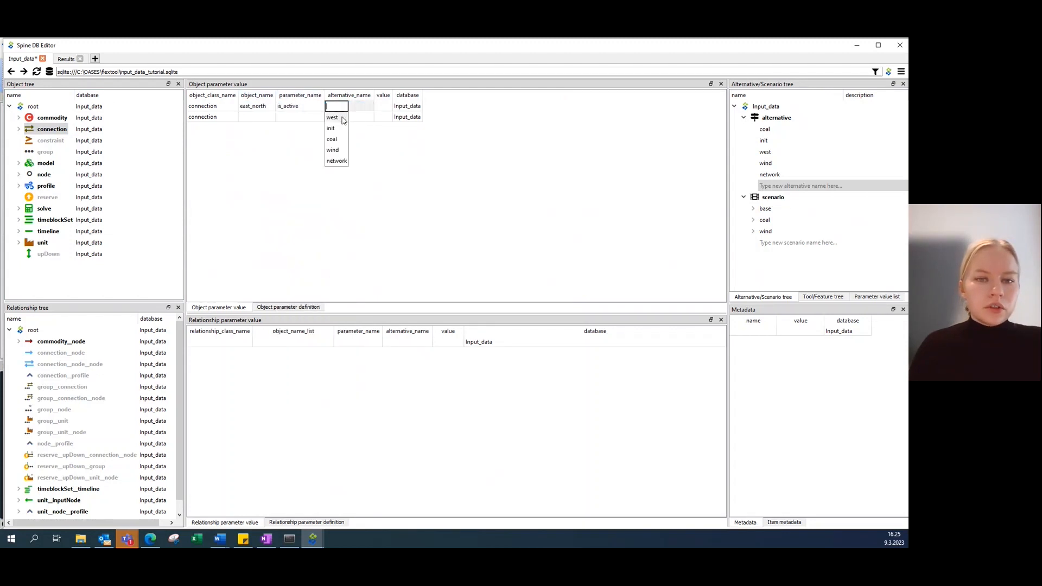
pyautogui.doubleClick(387, 104)
pyautogui.click(386, 116)
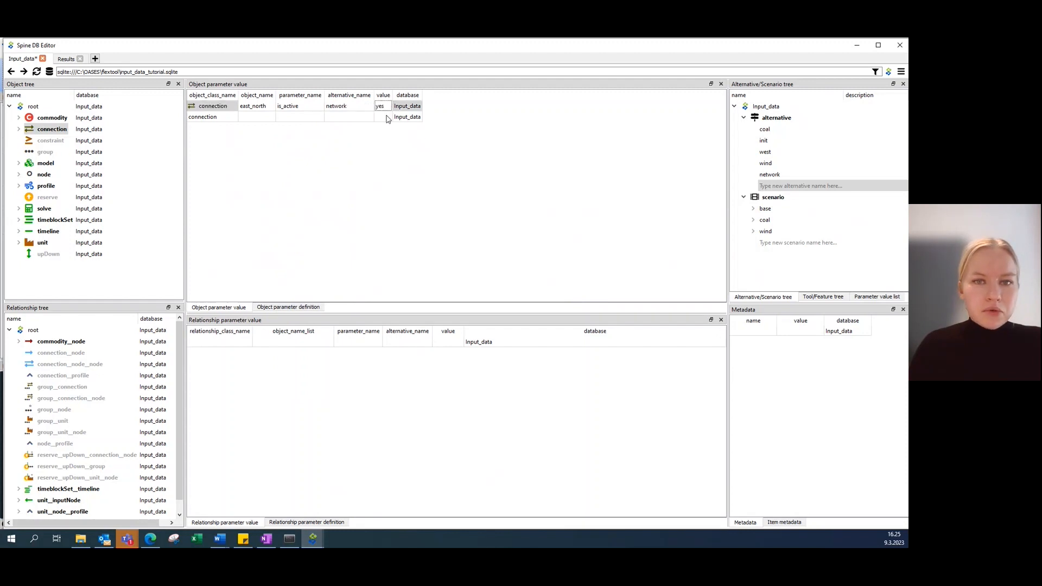
# Step: Add an existing parameter value of 200 for the east_north connection in the network alternative
pyautogui.doubleClick(257, 117)
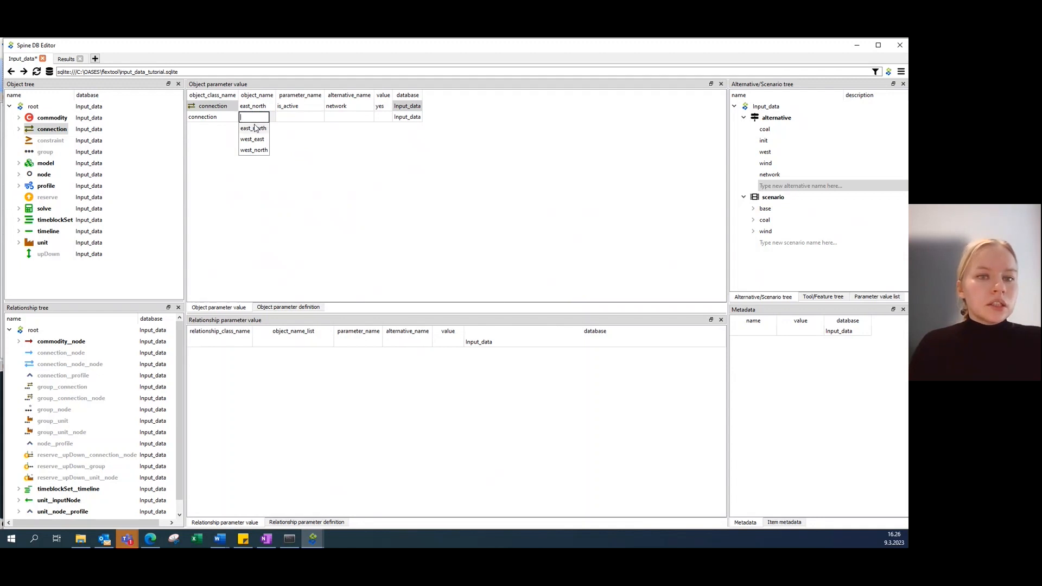
pyautogui.click(254, 128)
pyautogui.doubleClick(297, 118)
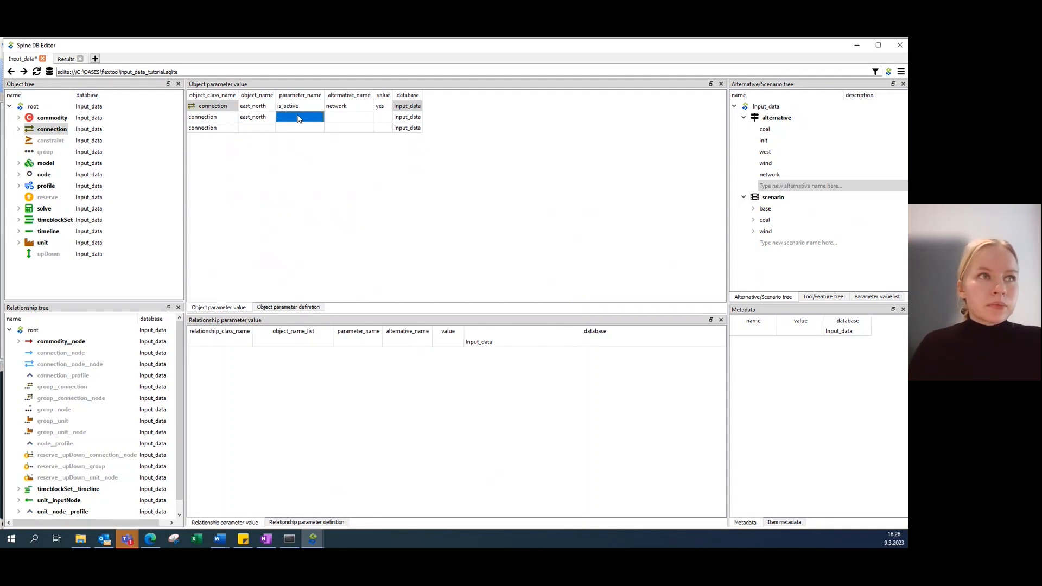
pyautogui.click(302, 148)
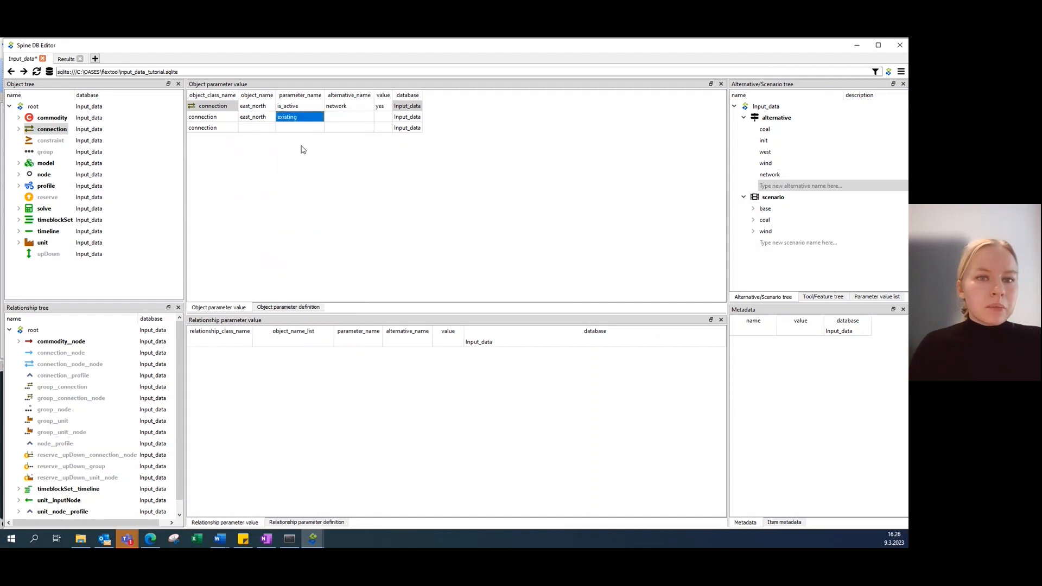
pyautogui.doubleClick(339, 119)
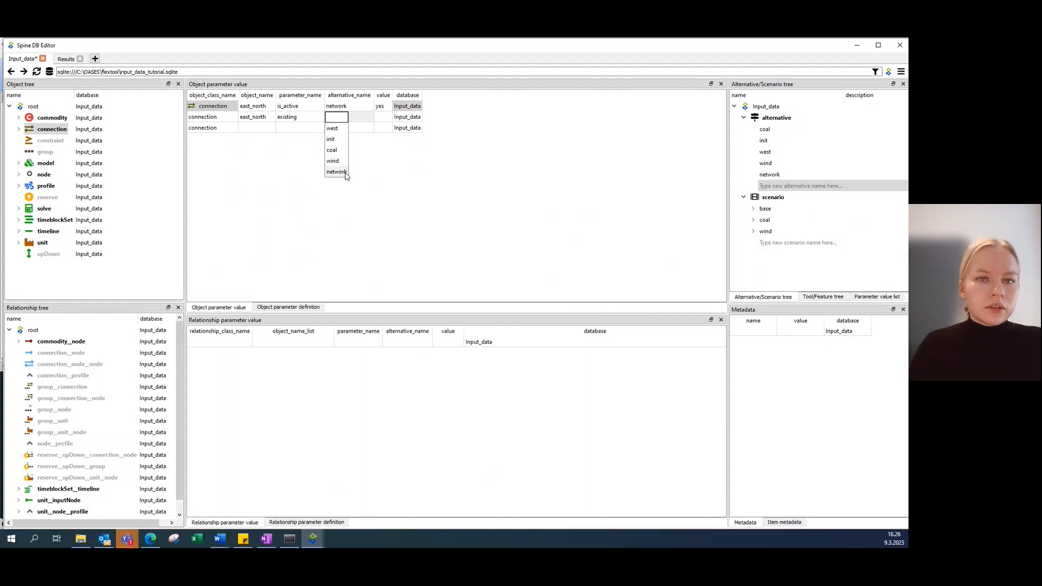
pyautogui.click(341, 172)
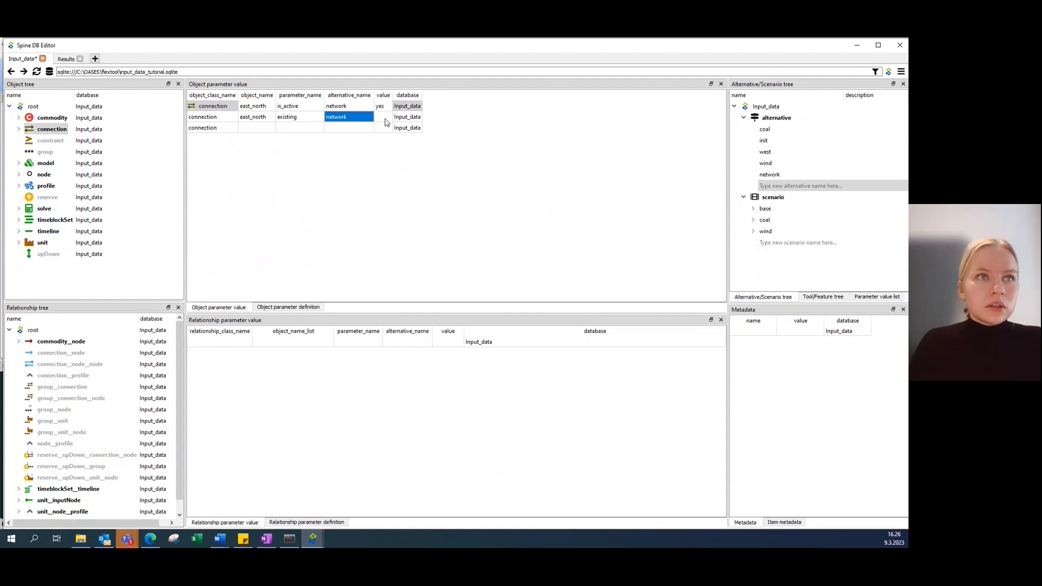
pyautogui.click(385, 119)
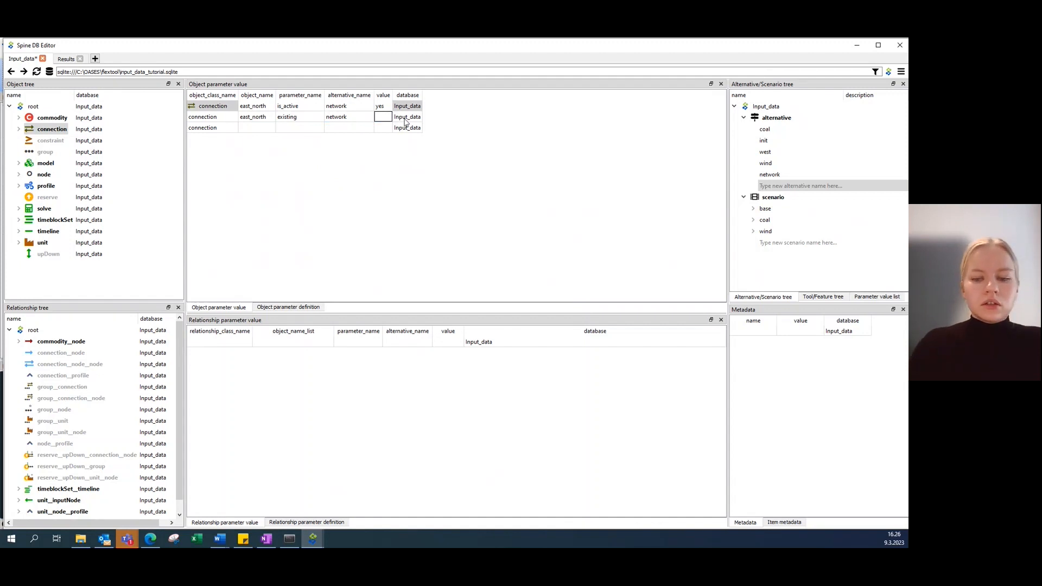
pyautogui.press('Return')
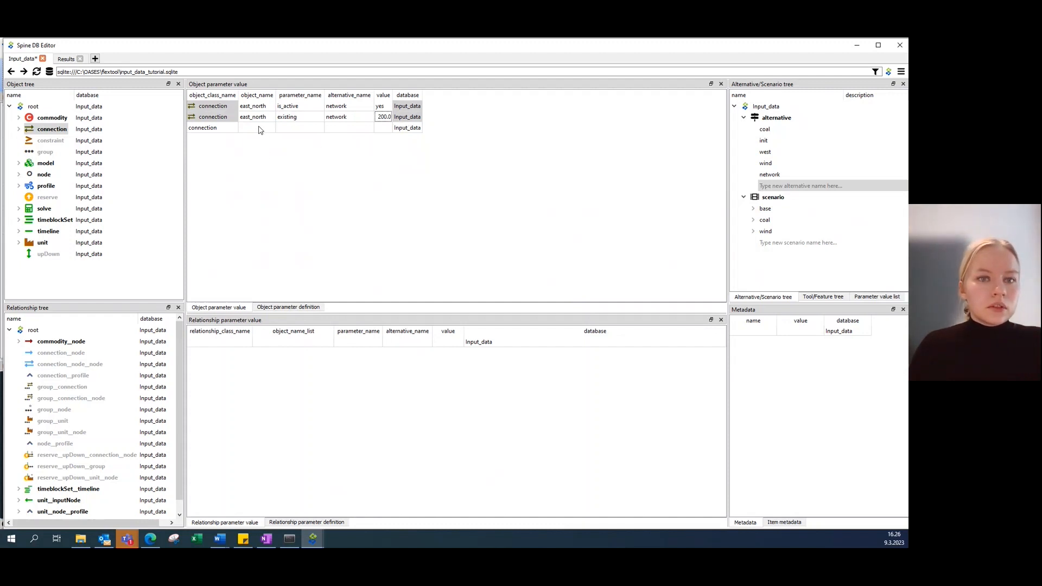
# Step: Add an efficiency parameter value of 0.8 for the east_north connection in the network alternative
pyautogui.doubleClick(259, 129)
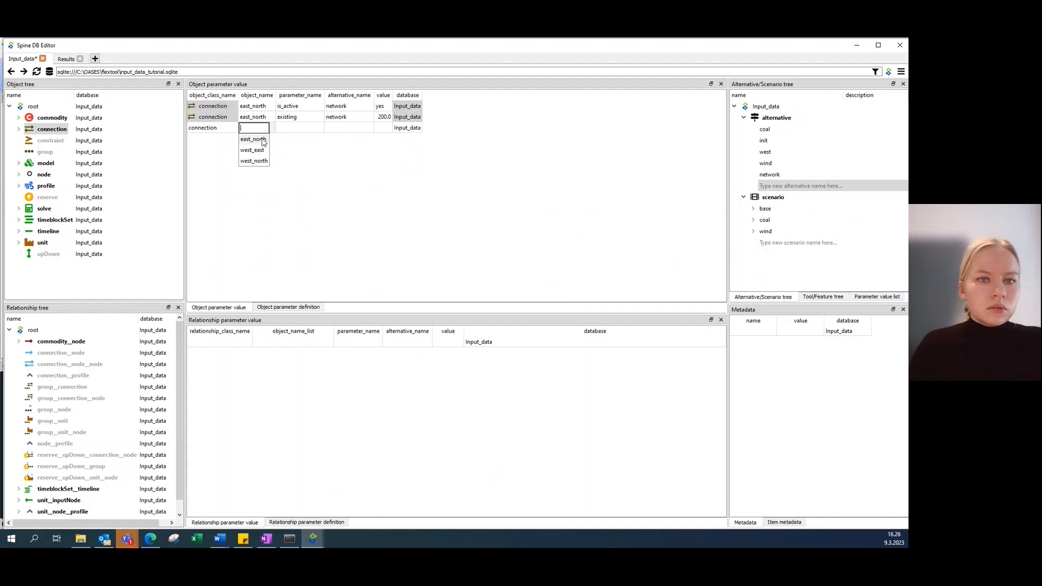
pyautogui.click(262, 139)
pyautogui.doubleClick(280, 129)
pyautogui.click(296, 151)
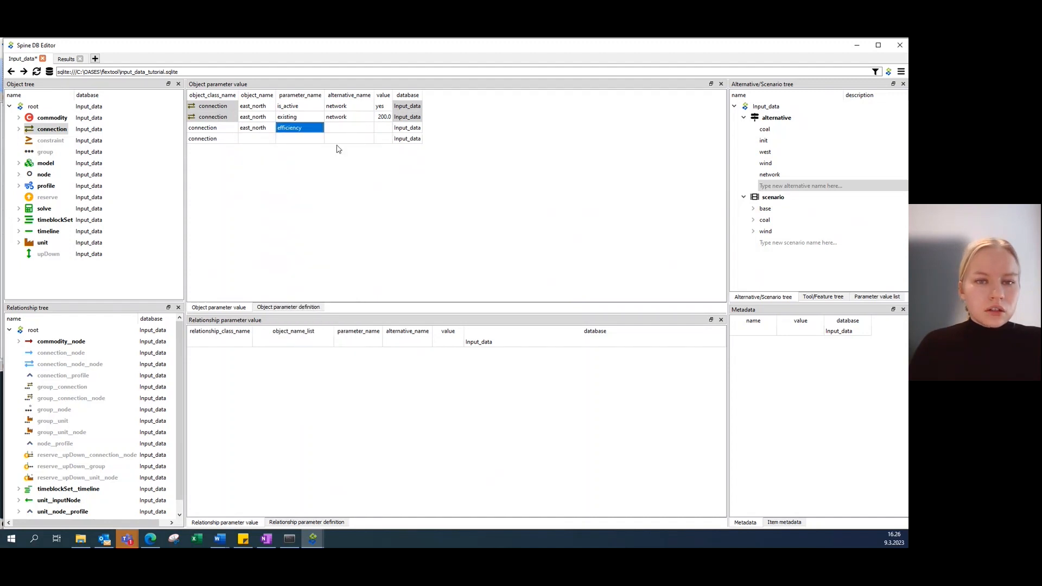
pyautogui.doubleClick(340, 129)
pyautogui.click(345, 185)
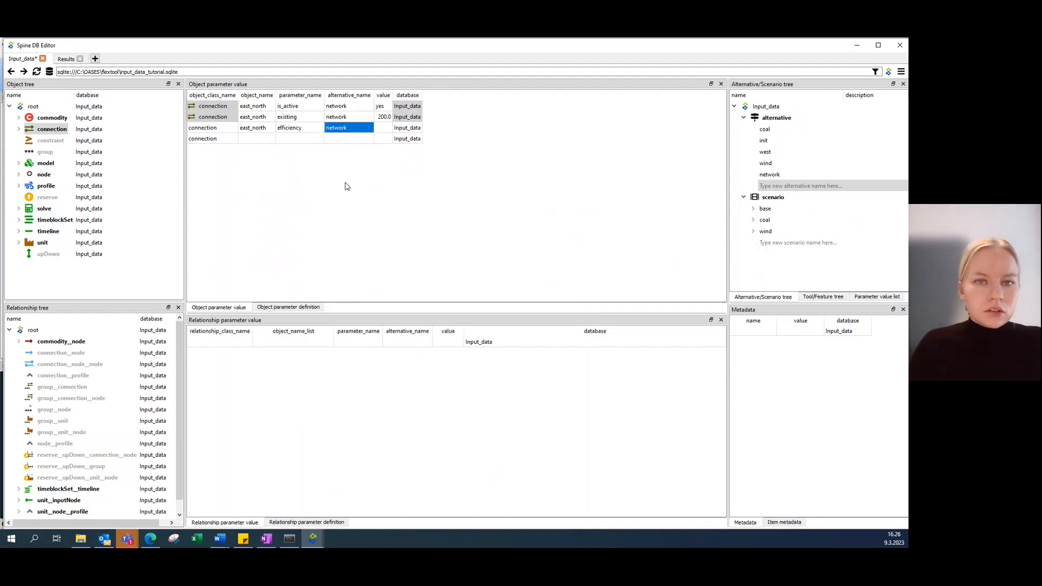
pyautogui.doubleClick(383, 130)
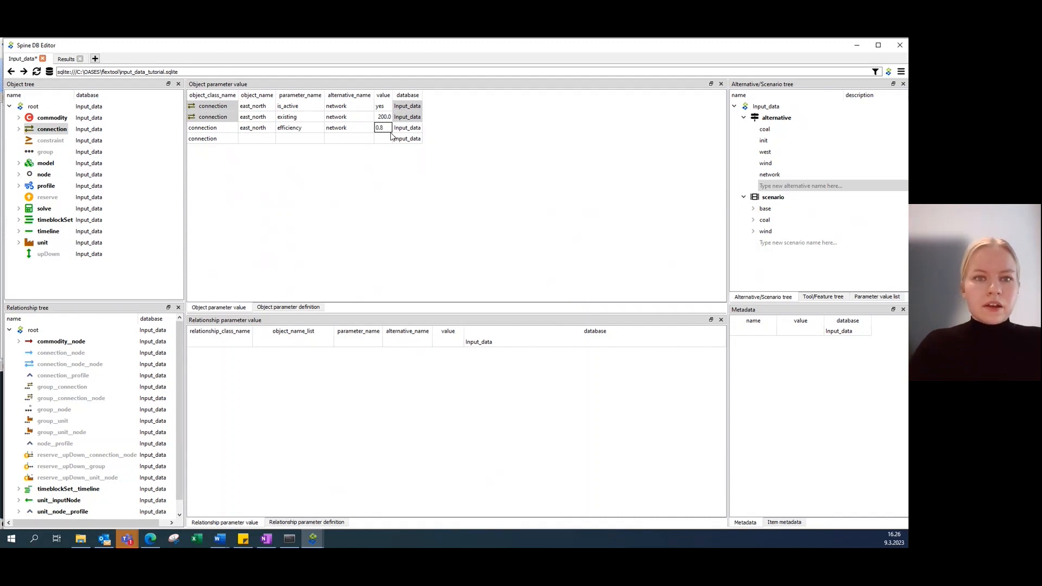
pyautogui.press('Return')
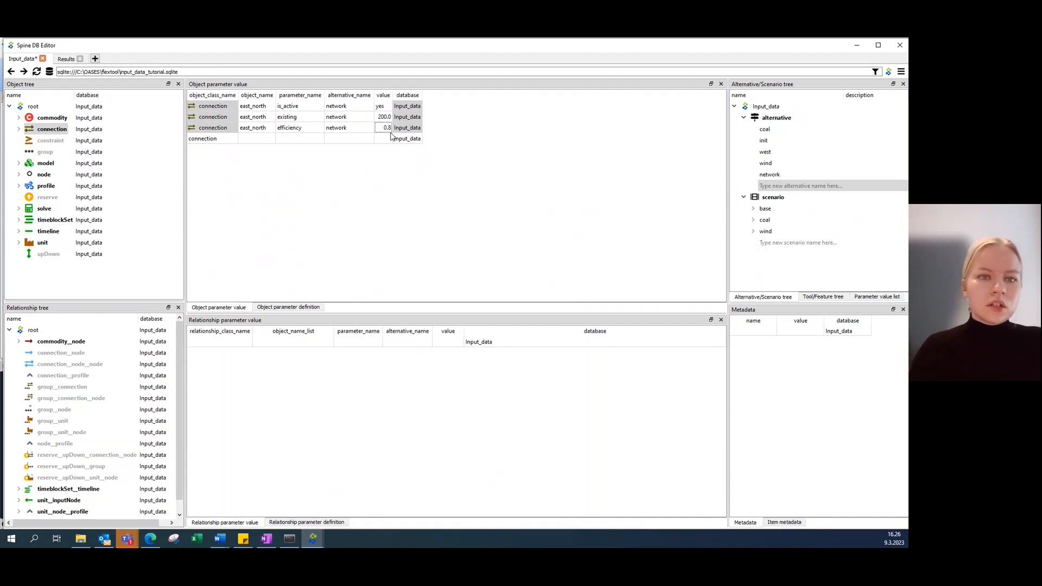
# Step: Add an is_active parameter value of yes for the west_east connection in the network alternative
pyautogui.doubleClick(261, 141)
pyautogui.click(266, 161)
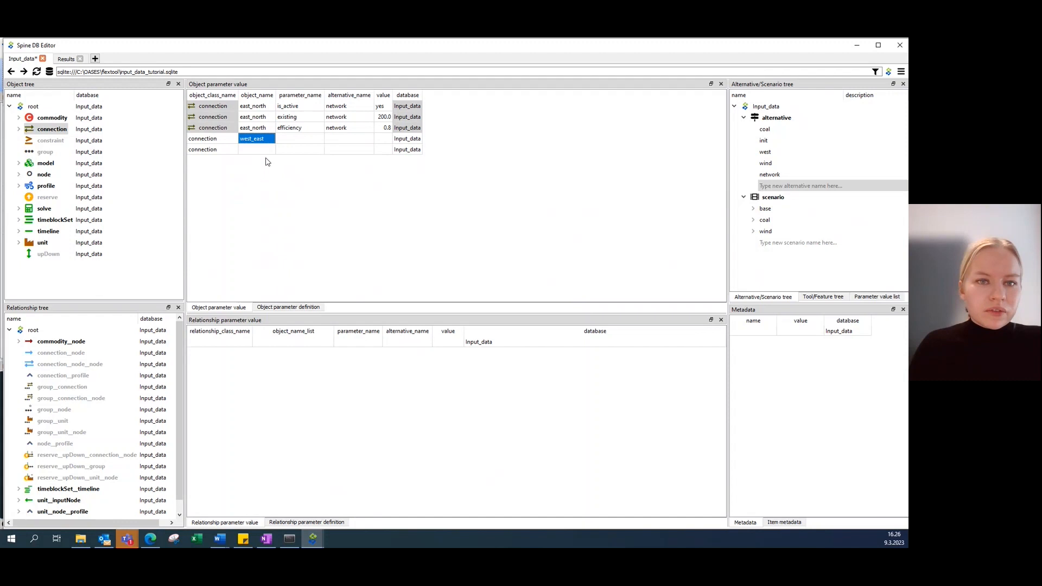
pyautogui.doubleClick(294, 138)
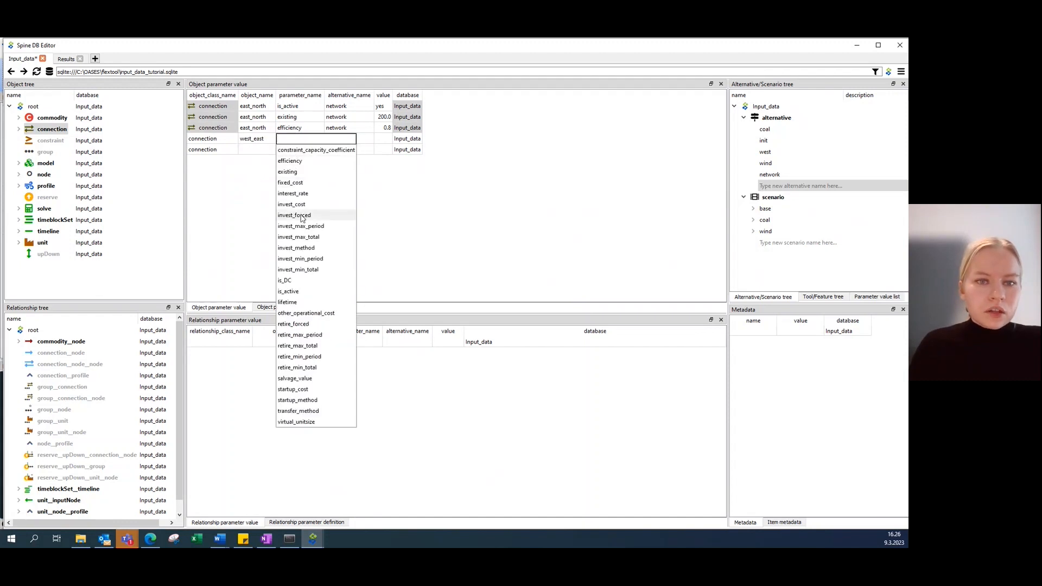
pyautogui.click(307, 296)
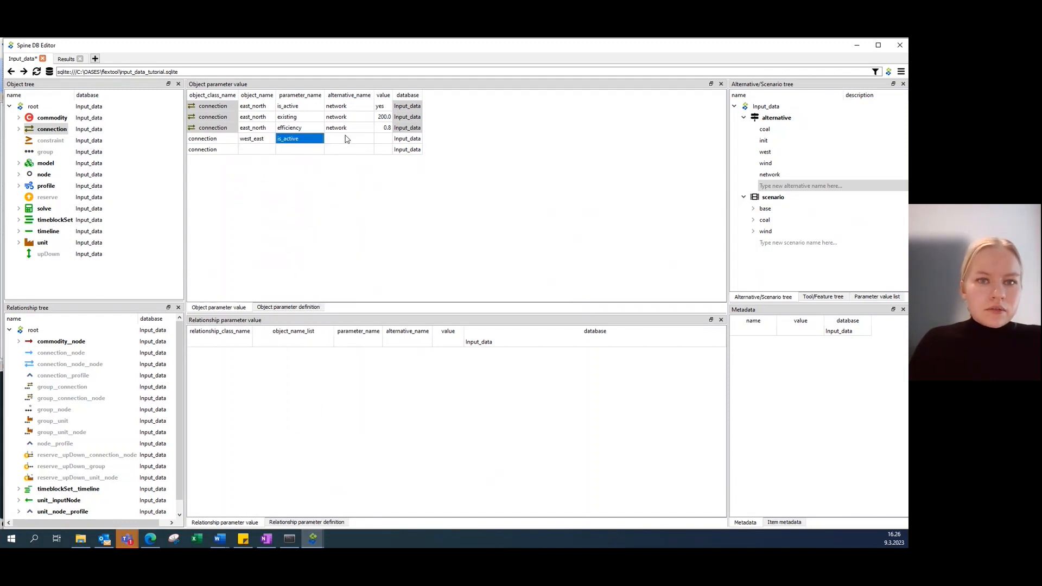
pyautogui.doubleClick(347, 139)
pyautogui.click(341, 194)
pyautogui.doubleClick(383, 141)
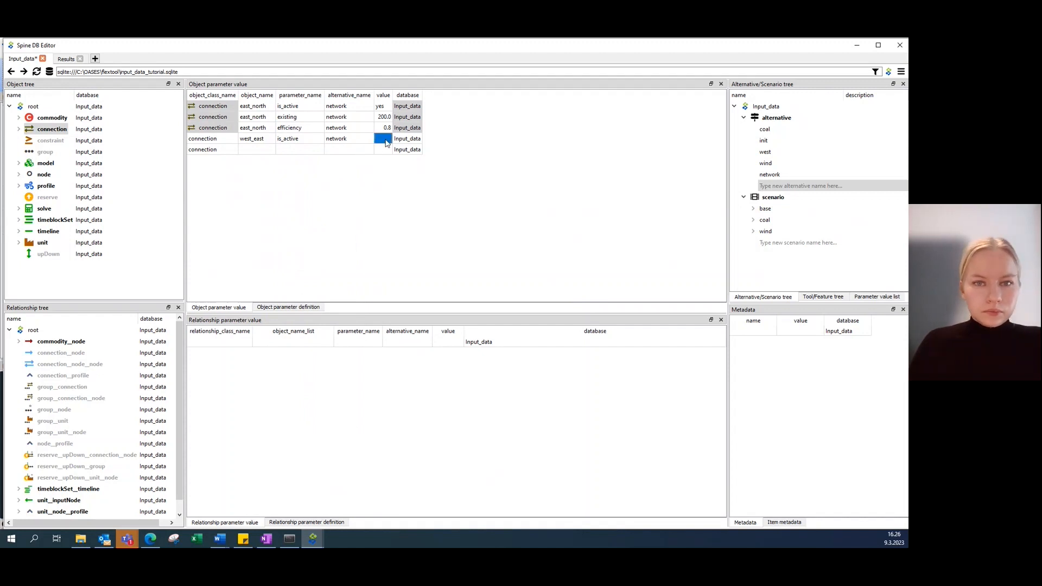
pyautogui.click(383, 151)
# Step: Add an existing parameter value of 400 for the west_east connection in the network alternative
pyautogui.doubleClick(263, 149)
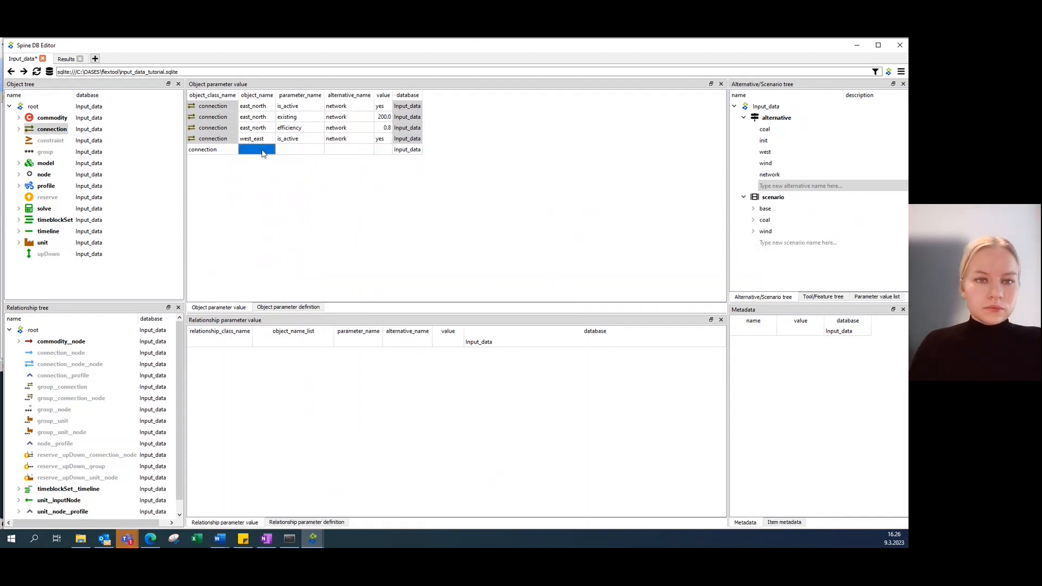
pyautogui.click(261, 172)
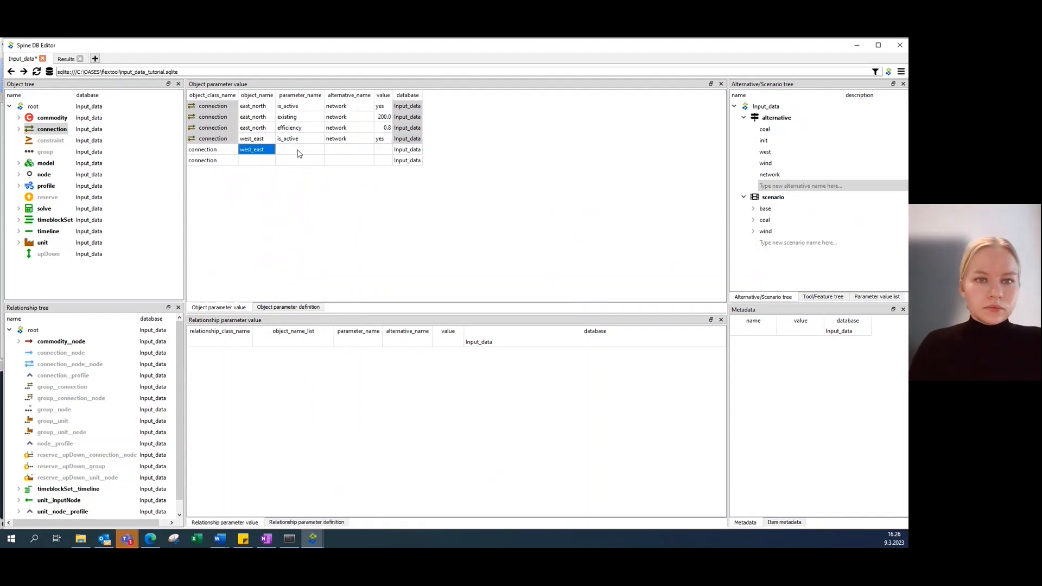
pyautogui.doubleClick(295, 150)
pyautogui.click(298, 183)
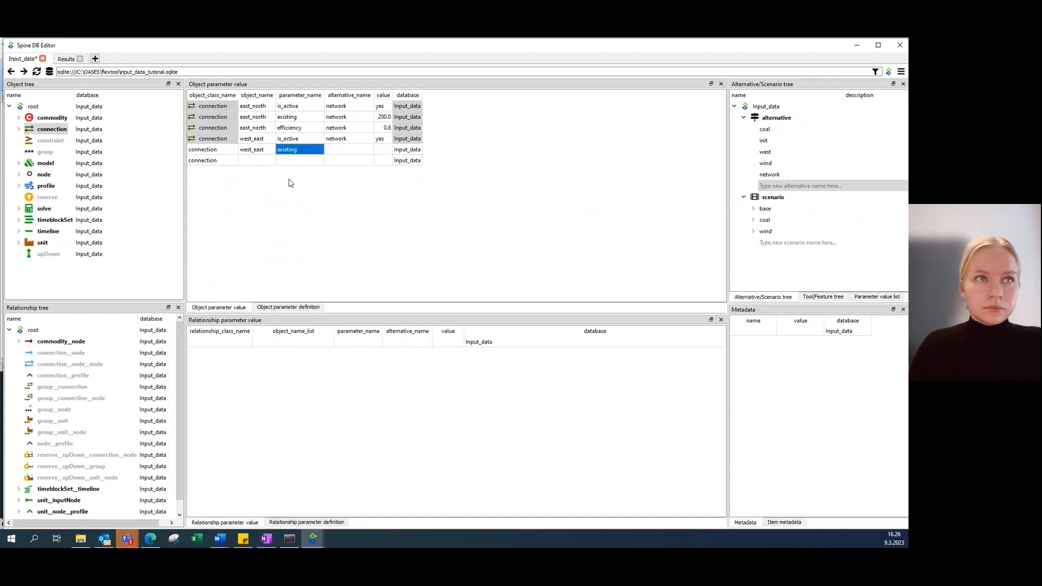
pyautogui.doubleClick(356, 153)
pyautogui.click(339, 205)
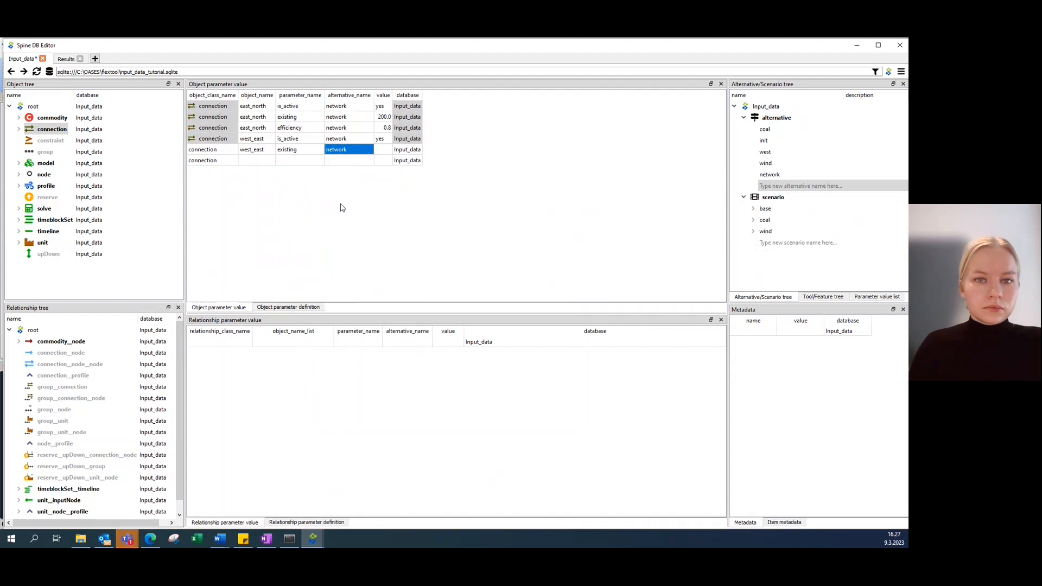
pyautogui.click(383, 150)
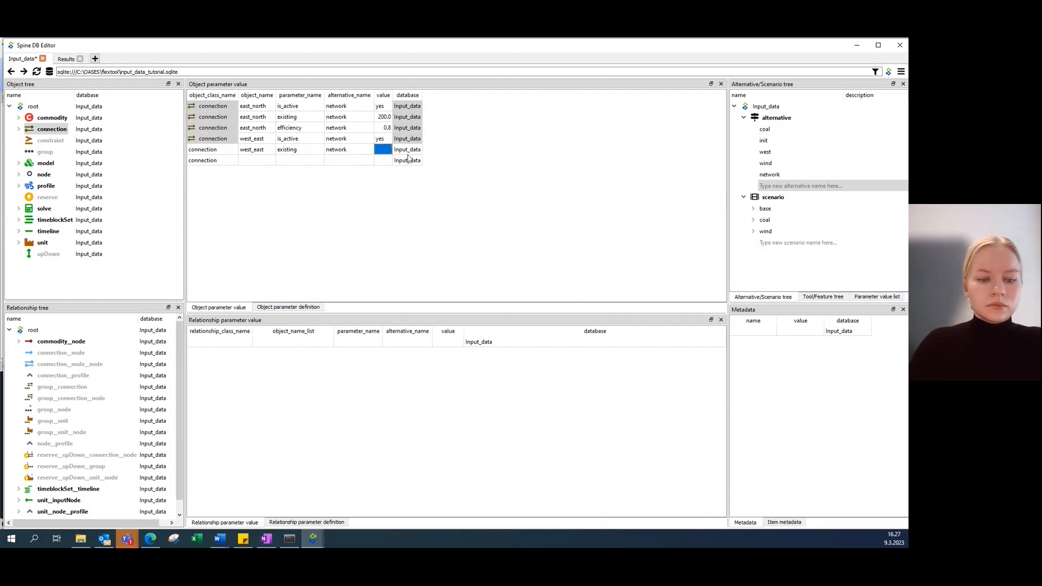
pyautogui.write('400')
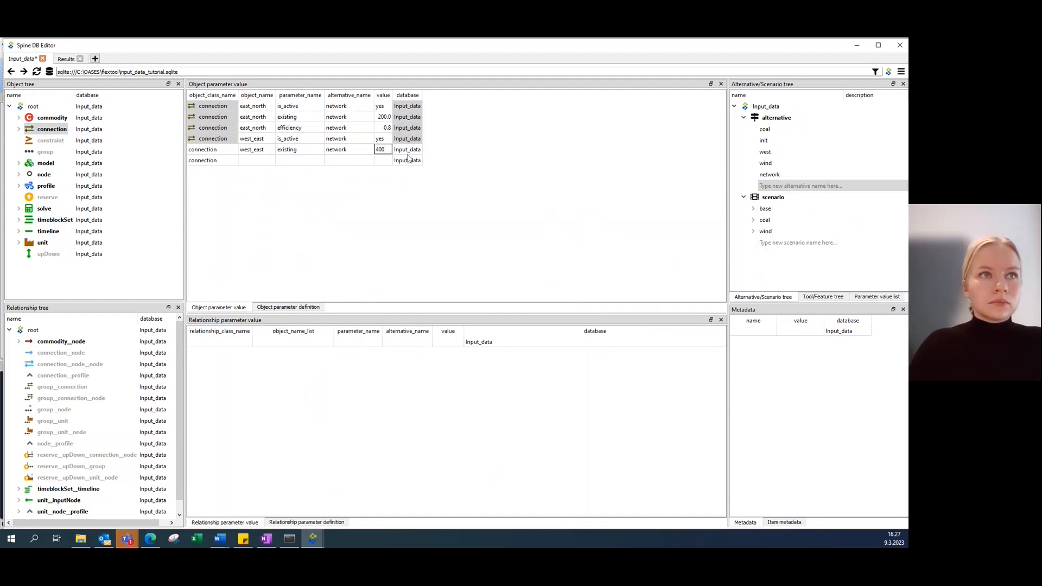
pyautogui.press('Return')
# Step: Add an efficiency parameter value of 0.9 for the west_east connection in the network alternative
pyautogui.doubleClick(253, 160)
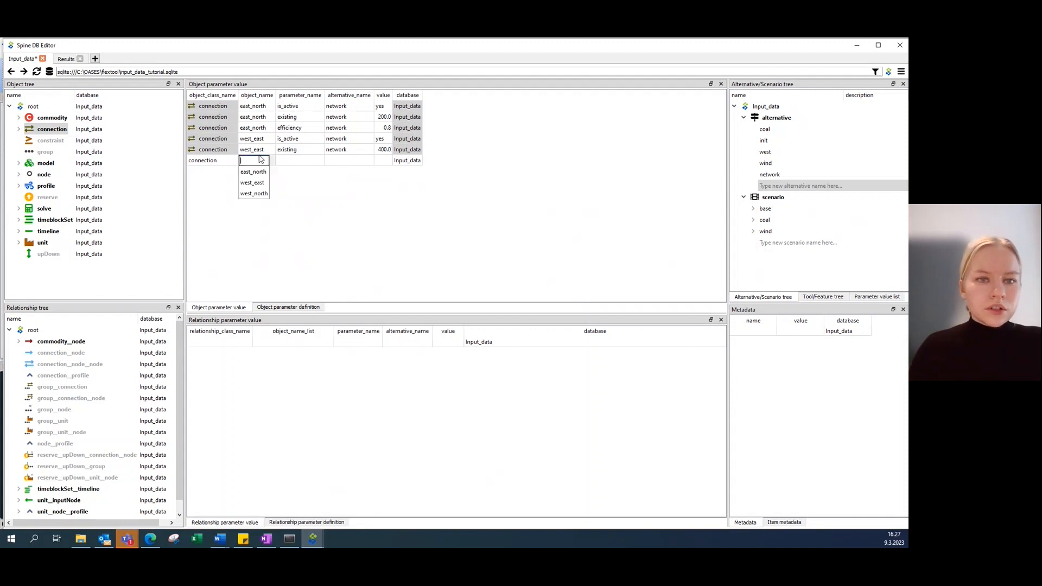
pyautogui.click(262, 184)
pyautogui.doubleClick(296, 160)
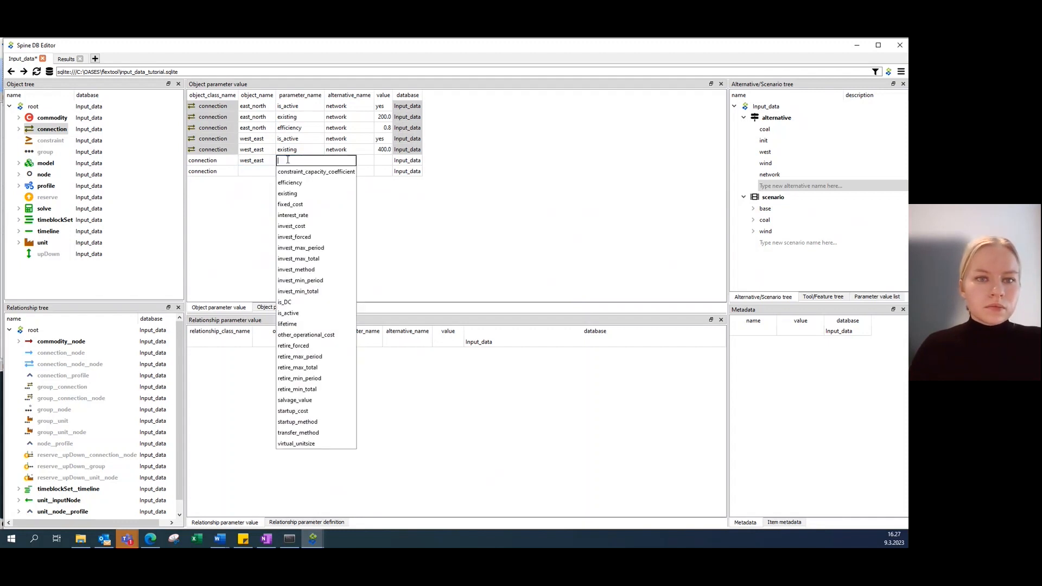
pyautogui.click(325, 180)
pyautogui.doubleClick(335, 162)
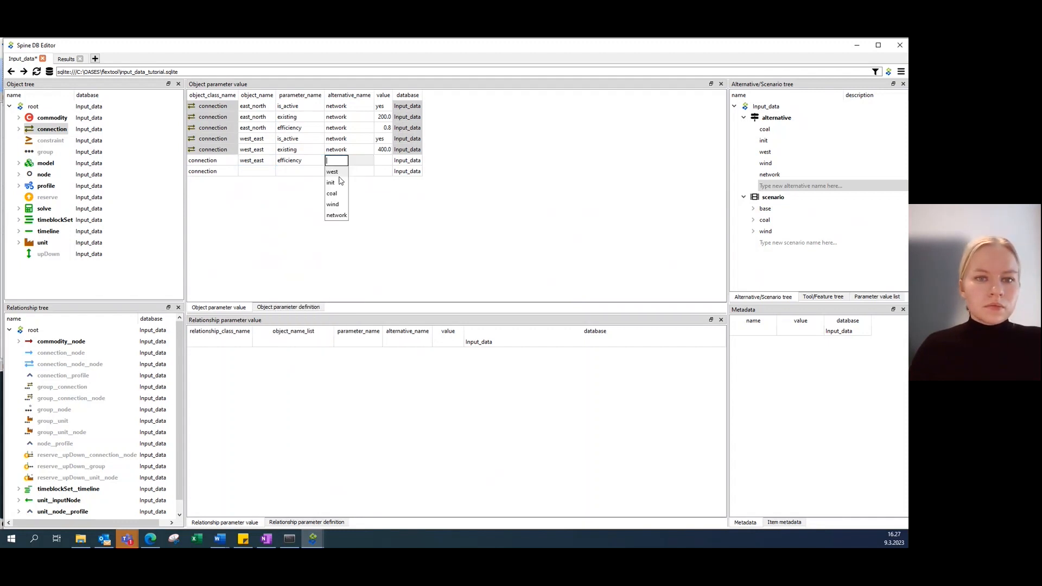
pyautogui.click(343, 216)
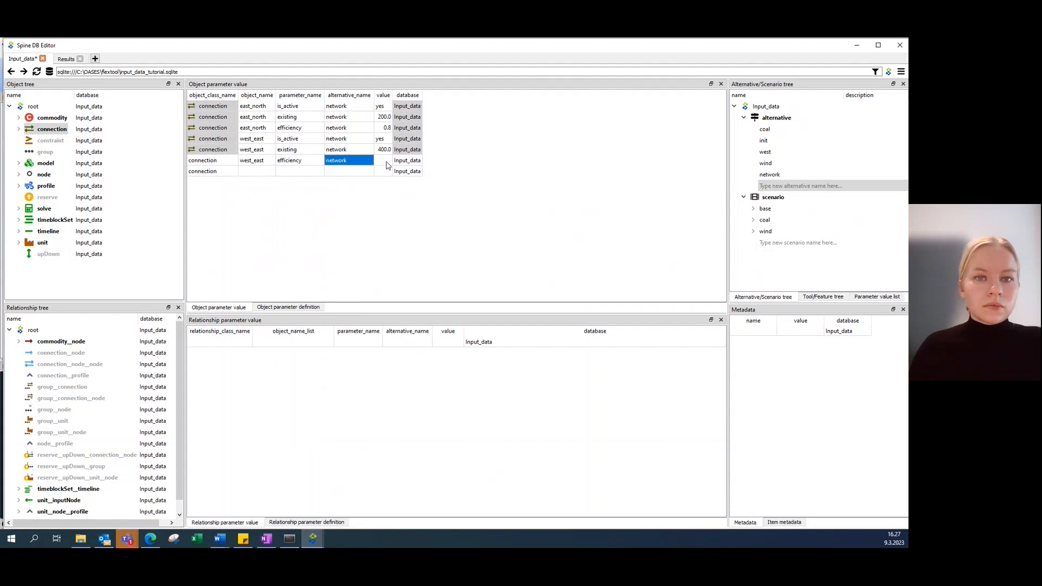
pyautogui.doubleClick(387, 165)
pyautogui.write('0.9')
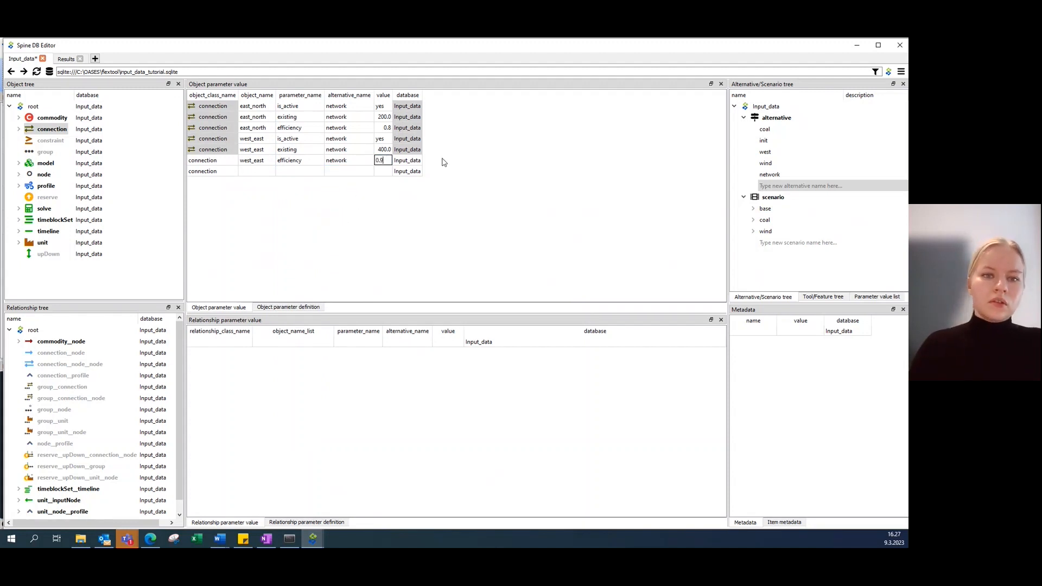
# Step: Add an is_active parameter value of yes for the west_north connection in the network alternative
pyautogui.doubleClick(250, 173)
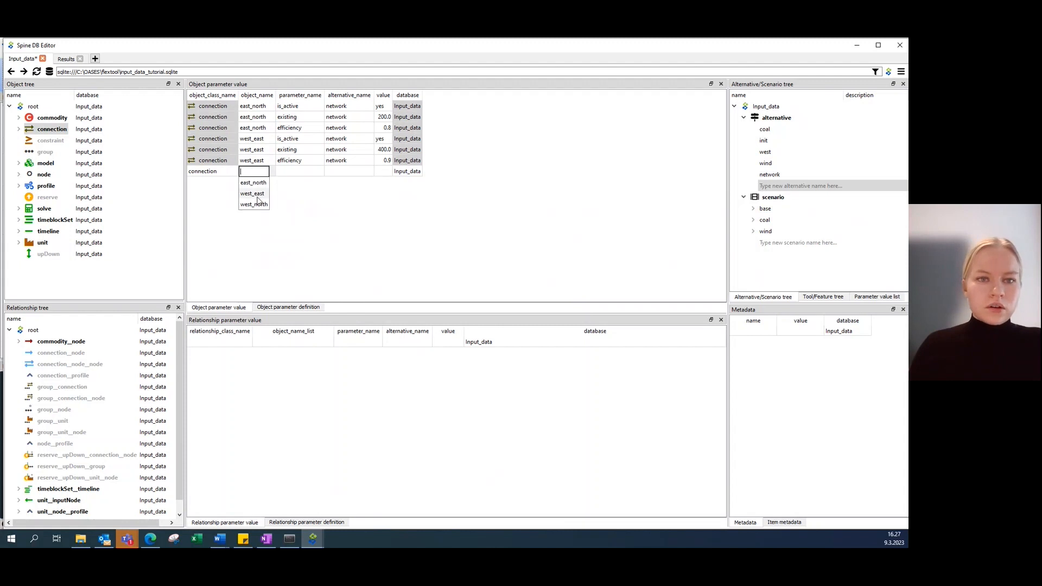
pyautogui.click(258, 201)
pyautogui.doubleClick(295, 172)
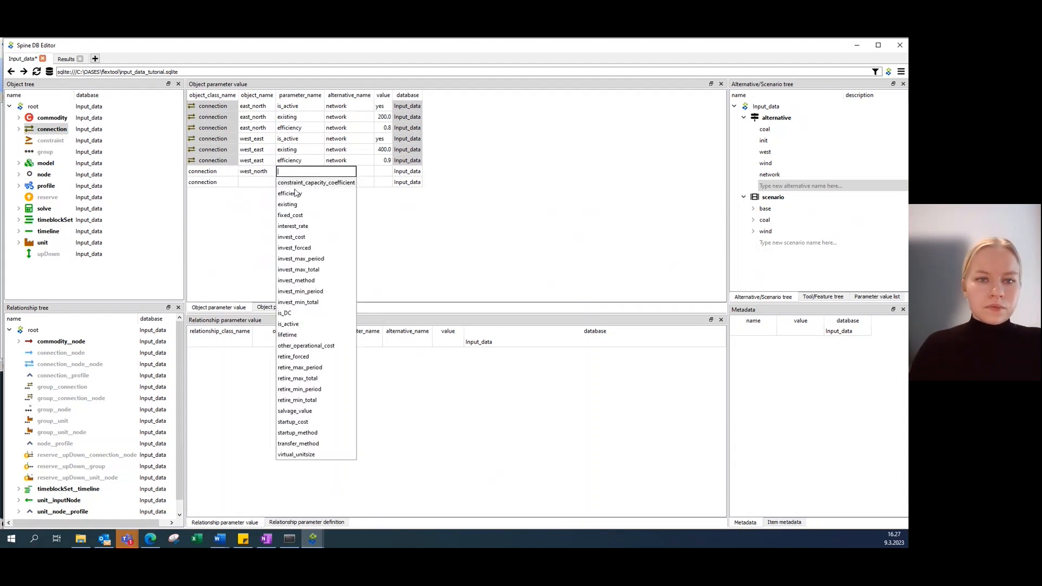
pyautogui.click(290, 324)
pyautogui.click(334, 173)
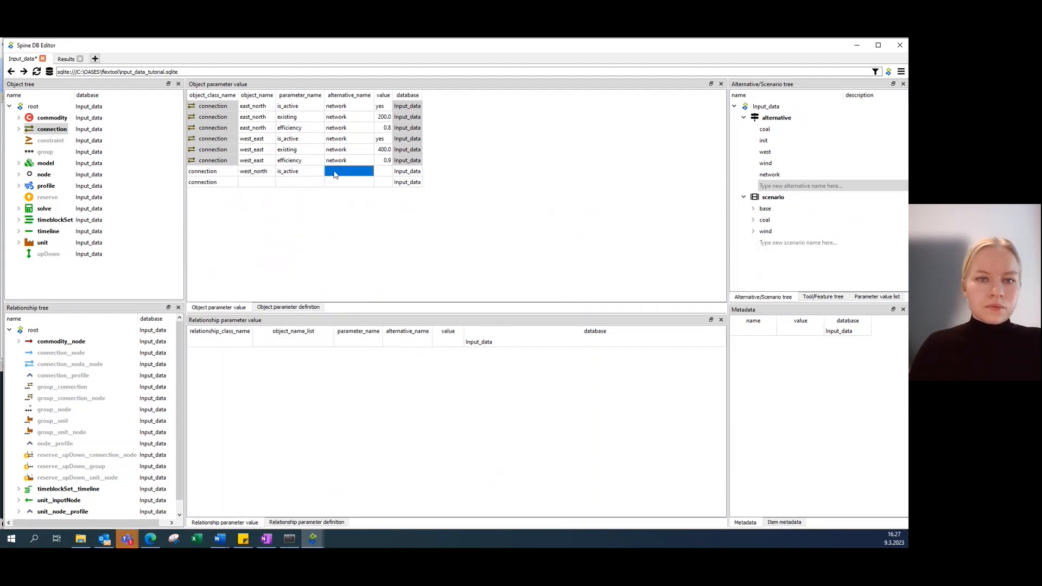
pyautogui.doubleClick(333, 173)
pyautogui.click(337, 225)
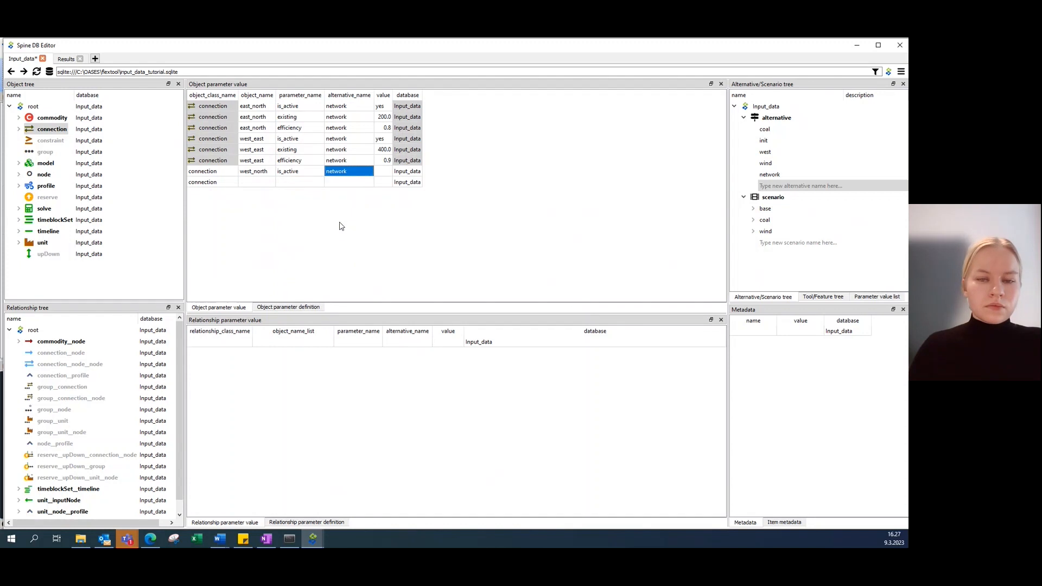
pyautogui.doubleClick(385, 173)
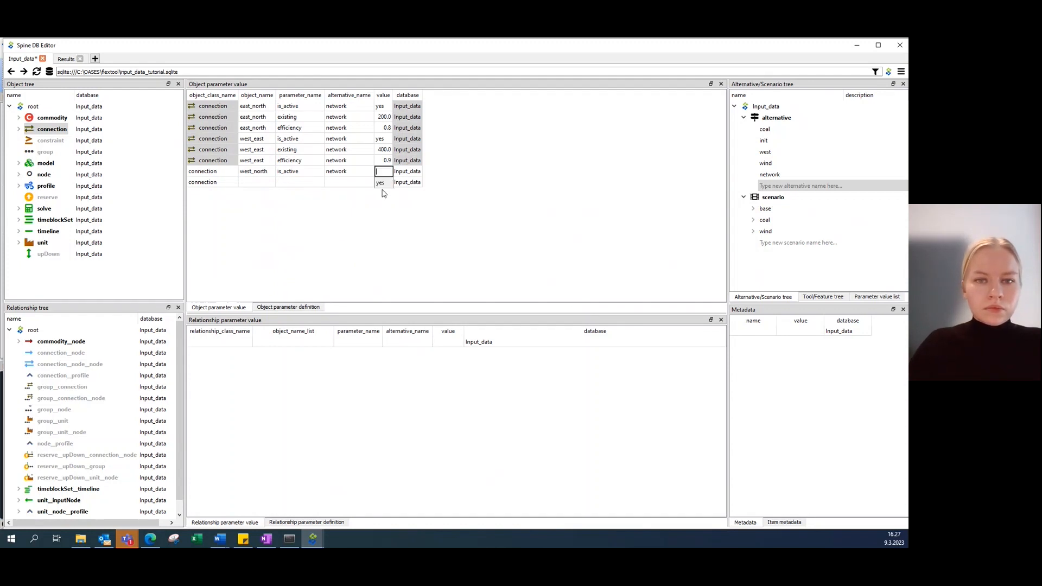
pyautogui.click(381, 183)
# Step: Add an existing parameter value of 100 for the west_north connection in the network alternative
pyautogui.doubleClick(253, 182)
pyautogui.click(253, 212)
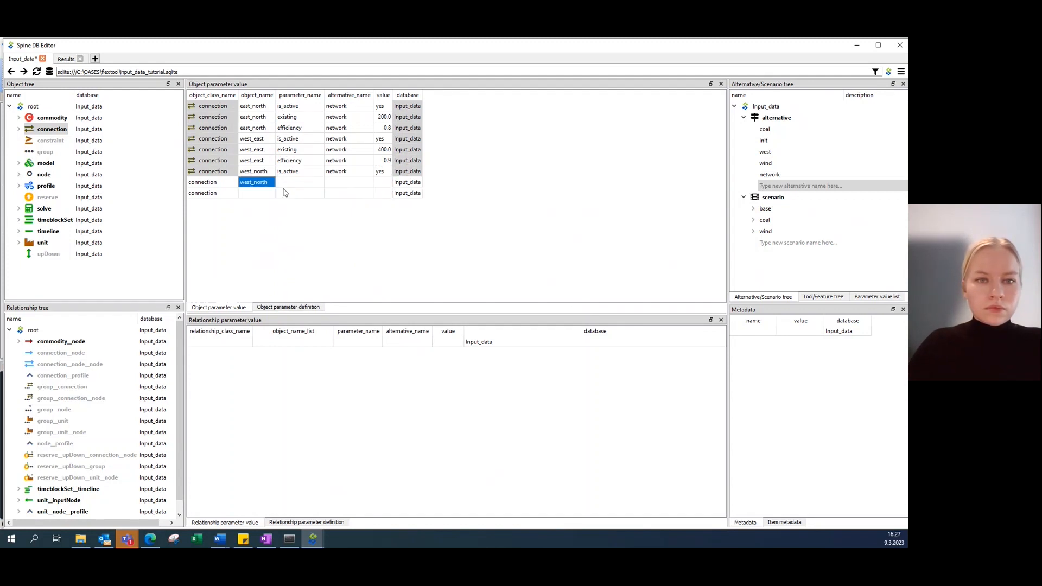
pyautogui.doubleClick(291, 182)
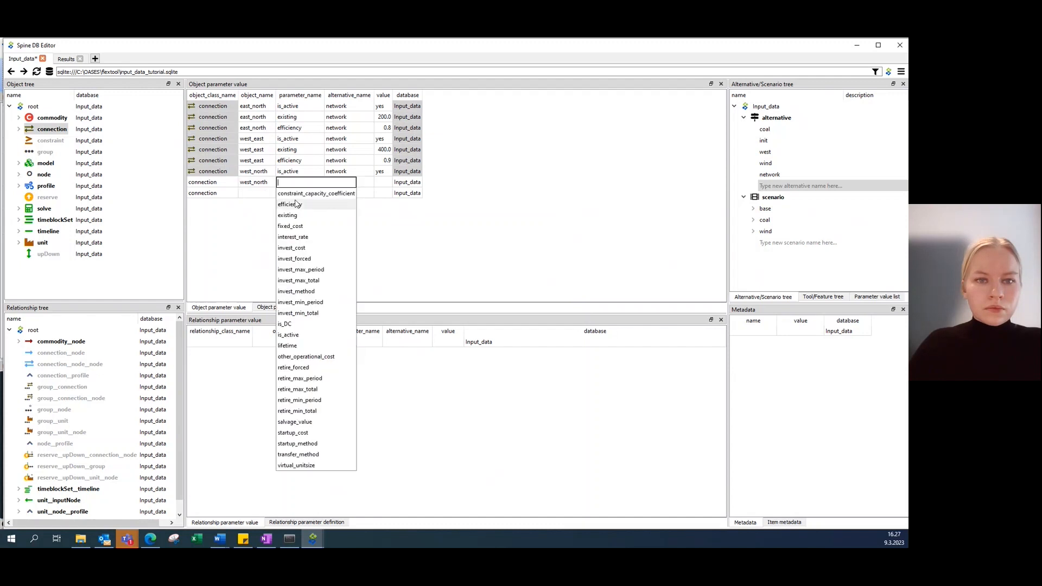
pyautogui.click(290, 215)
pyautogui.click(346, 187)
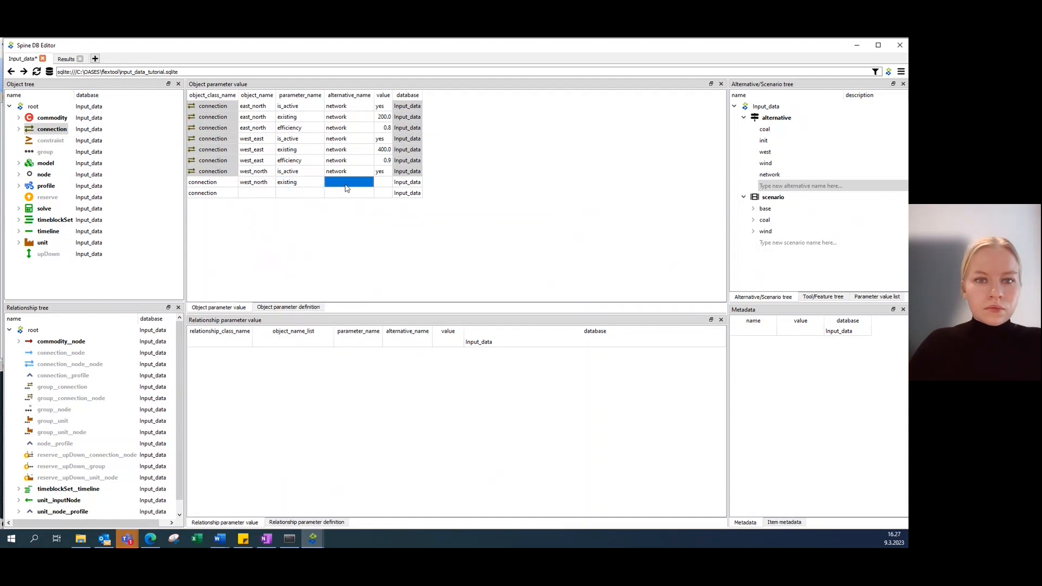
pyautogui.doubleClick(347, 187)
pyautogui.click(341, 239)
pyautogui.doubleClick(389, 183)
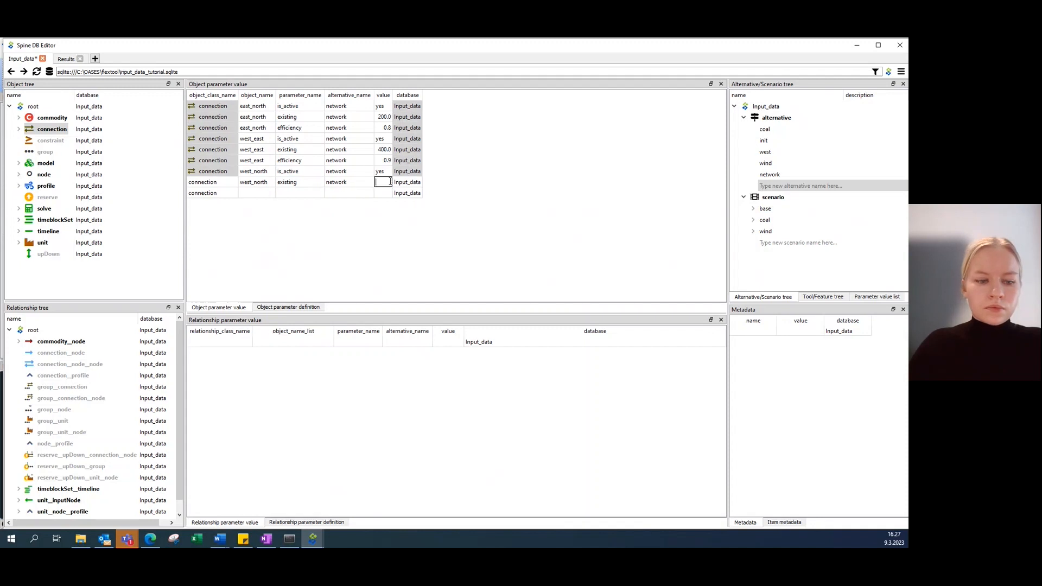
pyautogui.write('100')
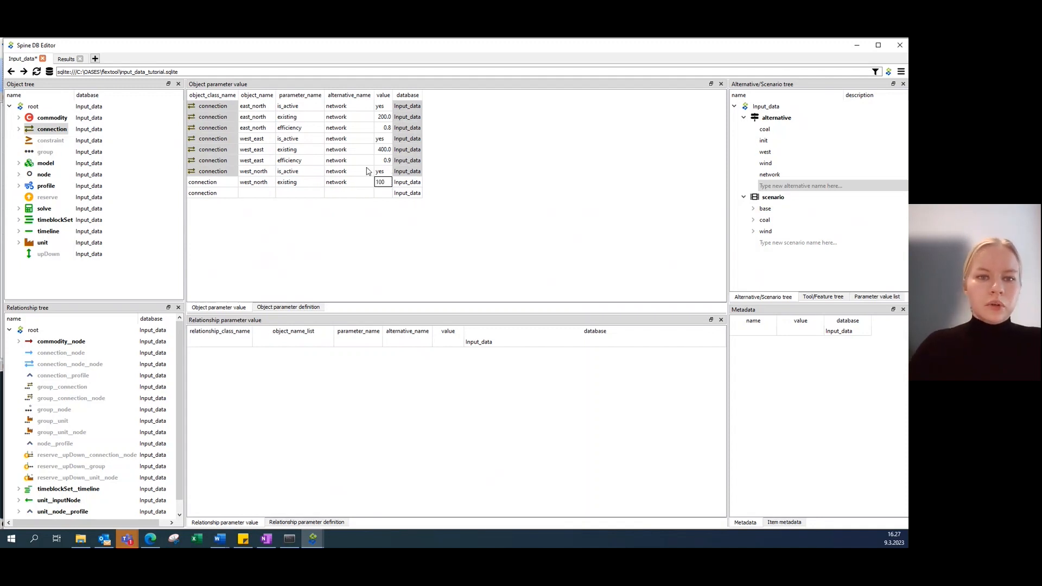
# Step: Add an efficiency parameter value of 0.9 for the west_north connection in the network alternative
pyautogui.doubleClick(254, 194)
pyautogui.click(253, 227)
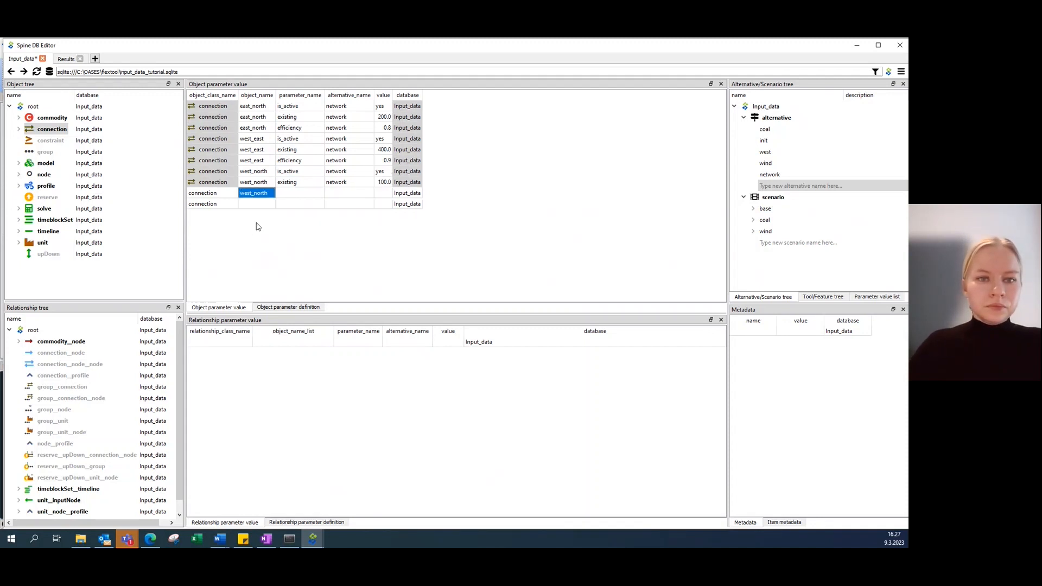
pyautogui.doubleClick(296, 194)
pyautogui.click(296, 215)
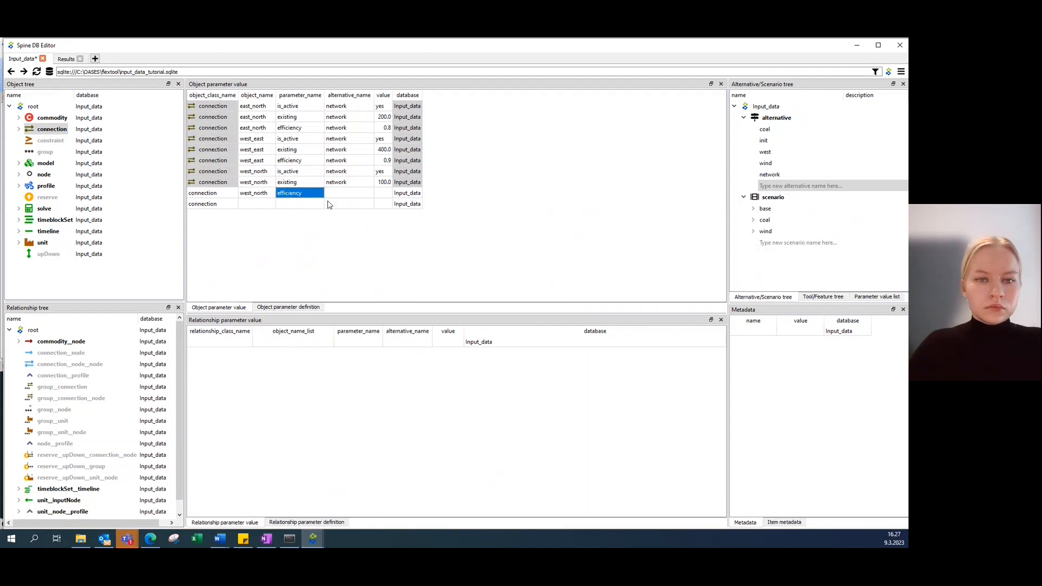
pyautogui.doubleClick(349, 193)
pyautogui.click(345, 248)
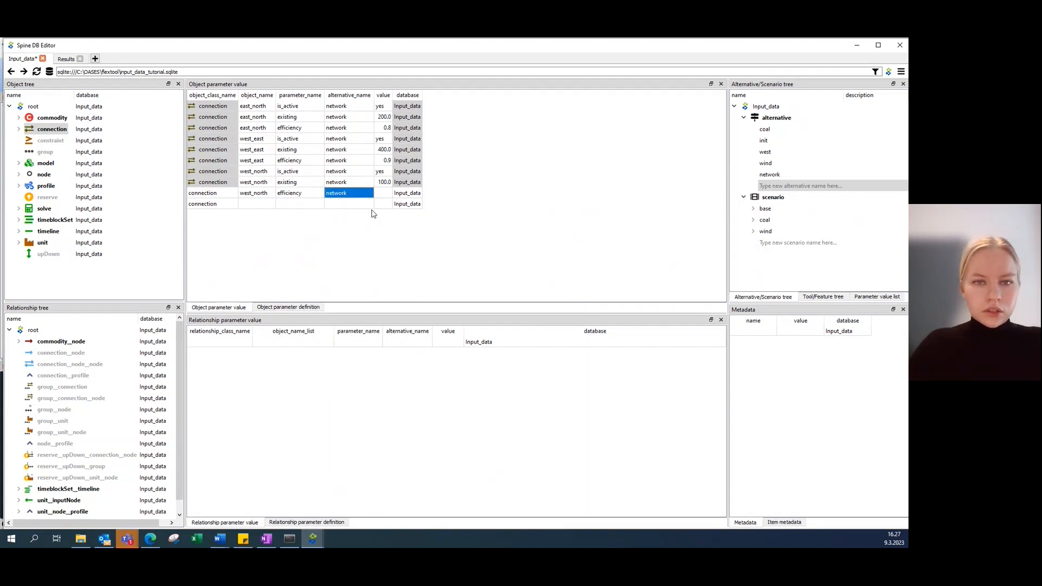
pyautogui.doubleClick(383, 193)
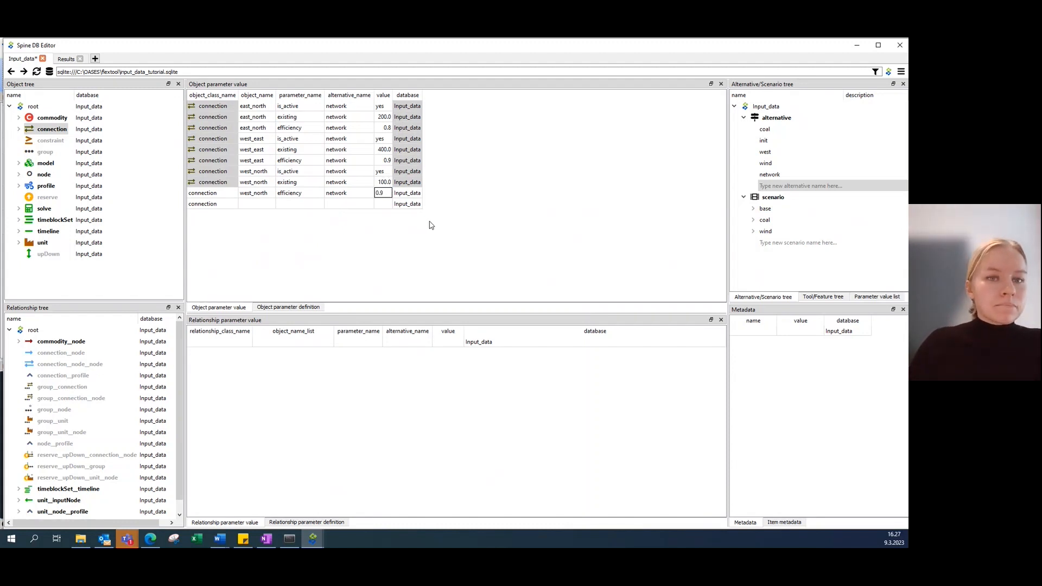
pyautogui.press('Return')
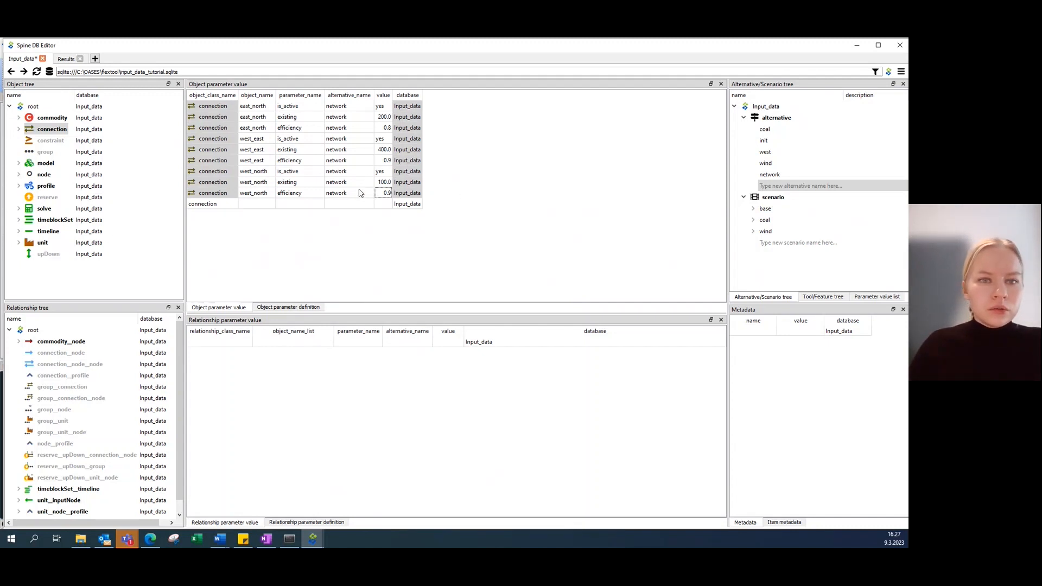
# Step: Review the node class parameters with the value column widened to show full numbers, and return to the connection class parameters
pyautogui.click(45, 175)
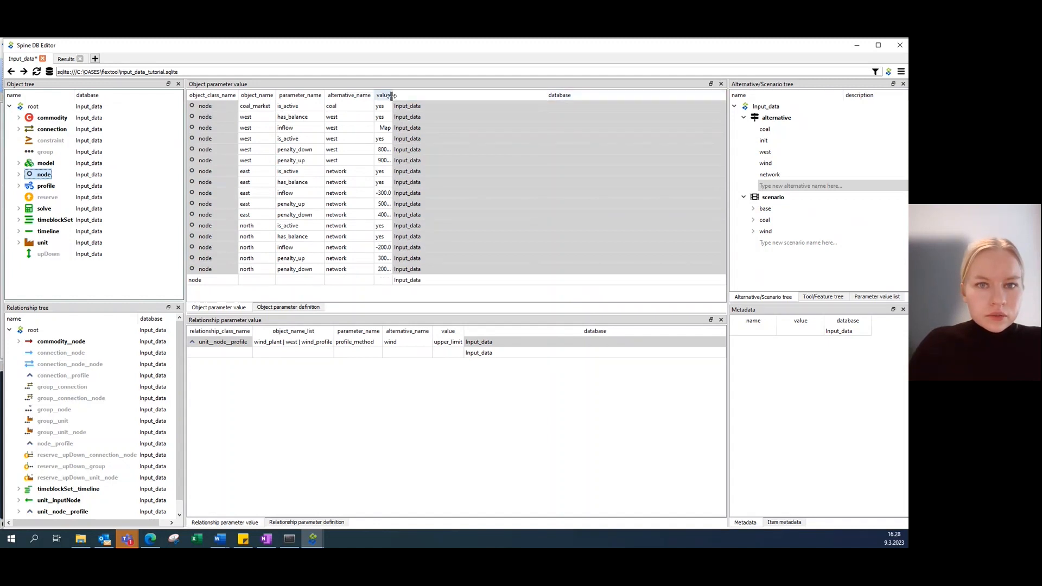
pyautogui.moveTo(393, 95); pyautogui.dragTo(410, 96)
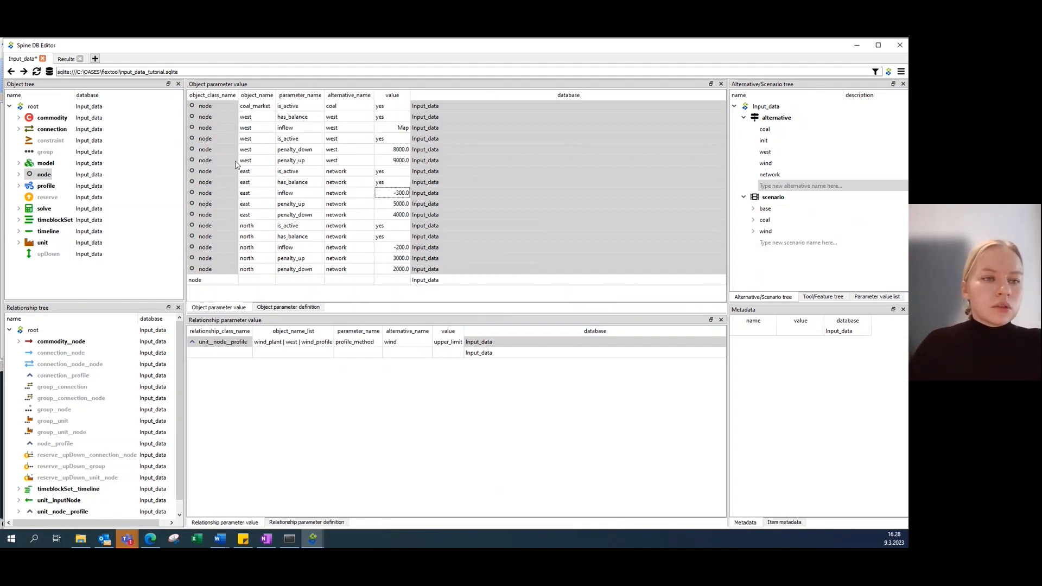
pyautogui.click(54, 130)
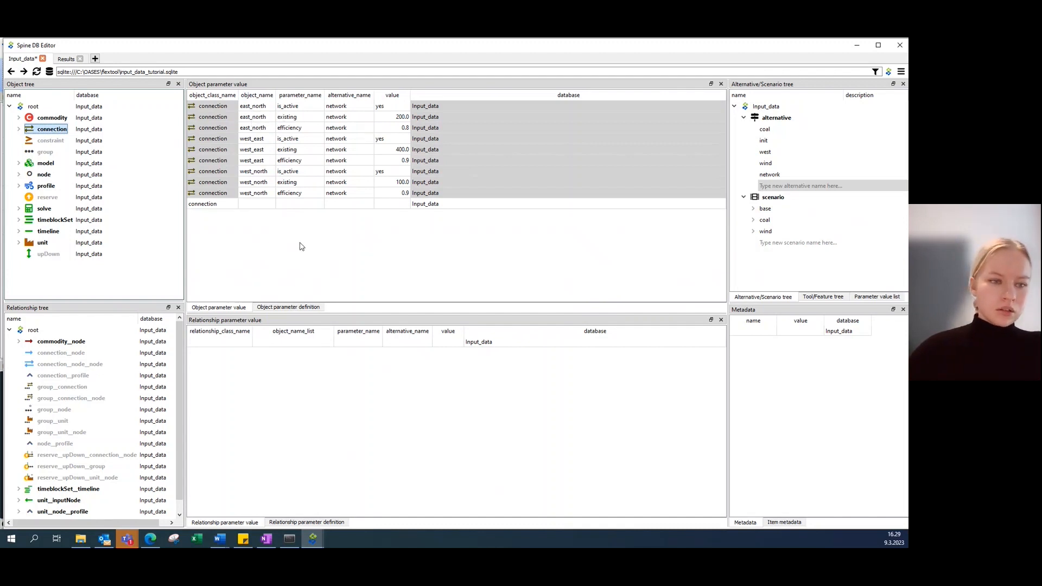
# Step: Start adding connection__node__node relationships and fill the first row with connection east_north and nodes east and north
pyautogui.rightClick(75, 366)
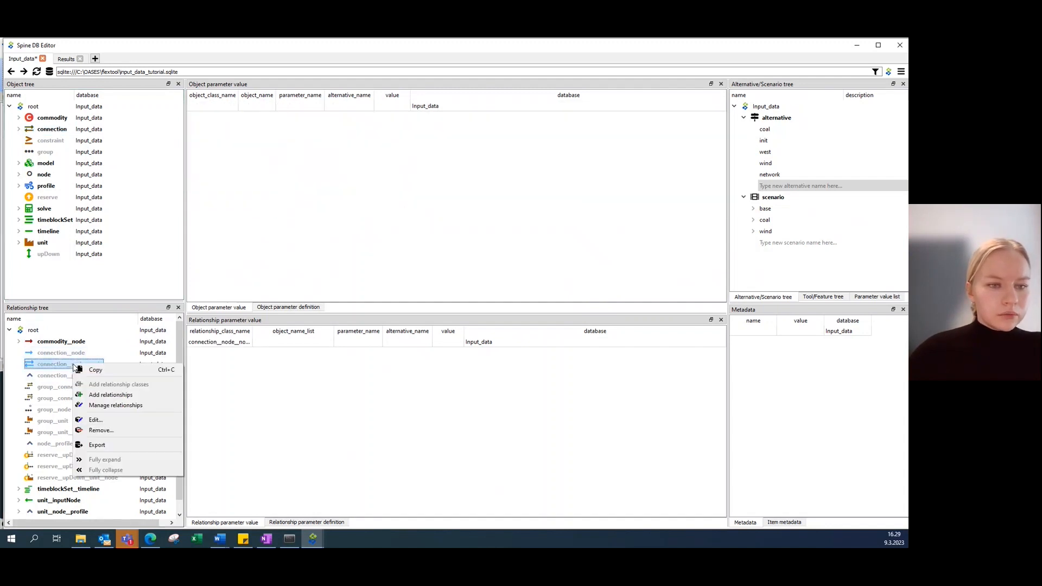
pyautogui.click(103, 395)
pyautogui.doubleClick(332, 260)
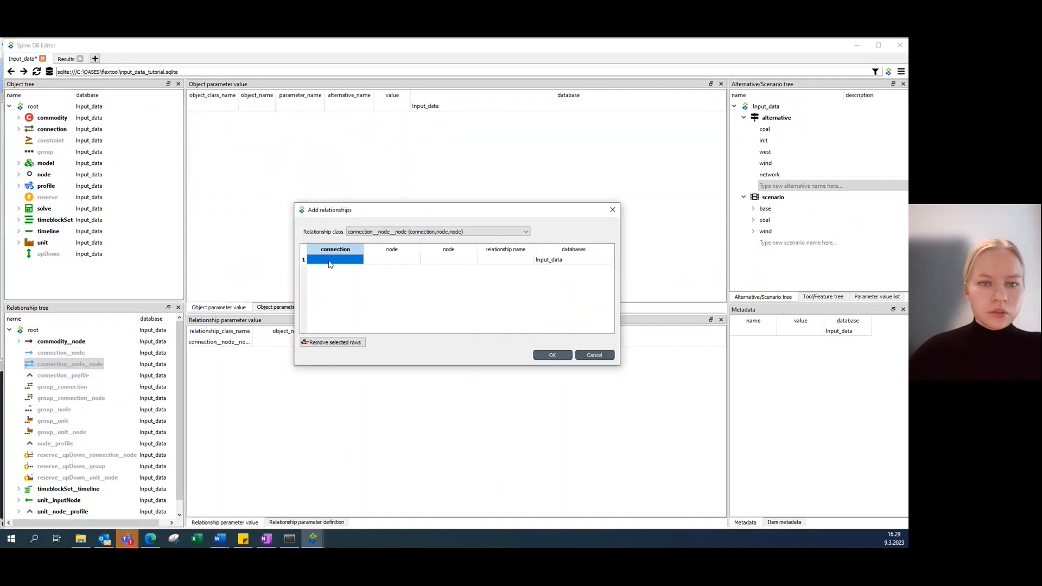
pyautogui.click(326, 269)
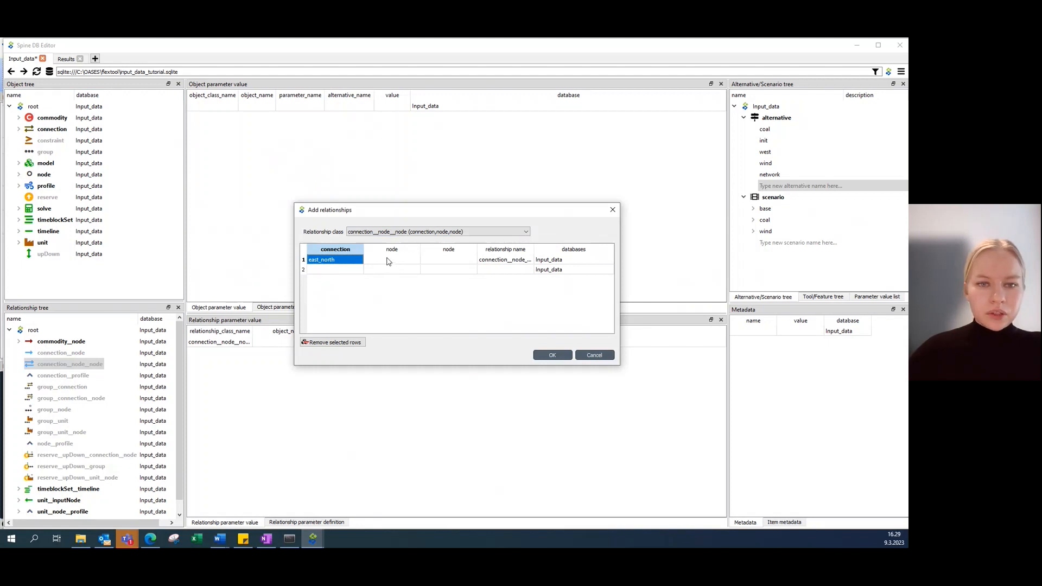
pyautogui.doubleClick(389, 261)
pyautogui.click(382, 293)
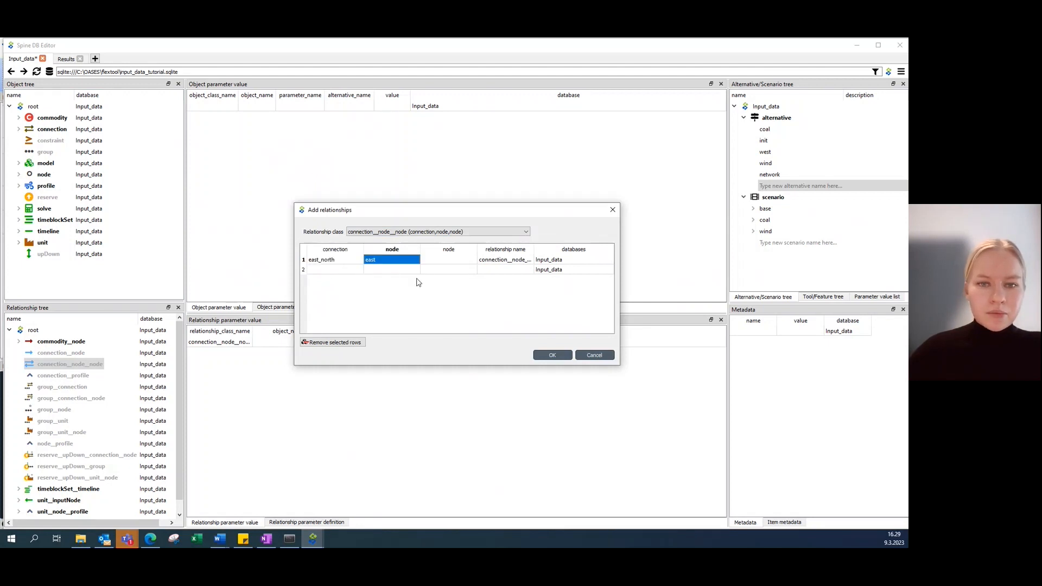
pyautogui.click(446, 257)
pyautogui.doubleClick(442, 259)
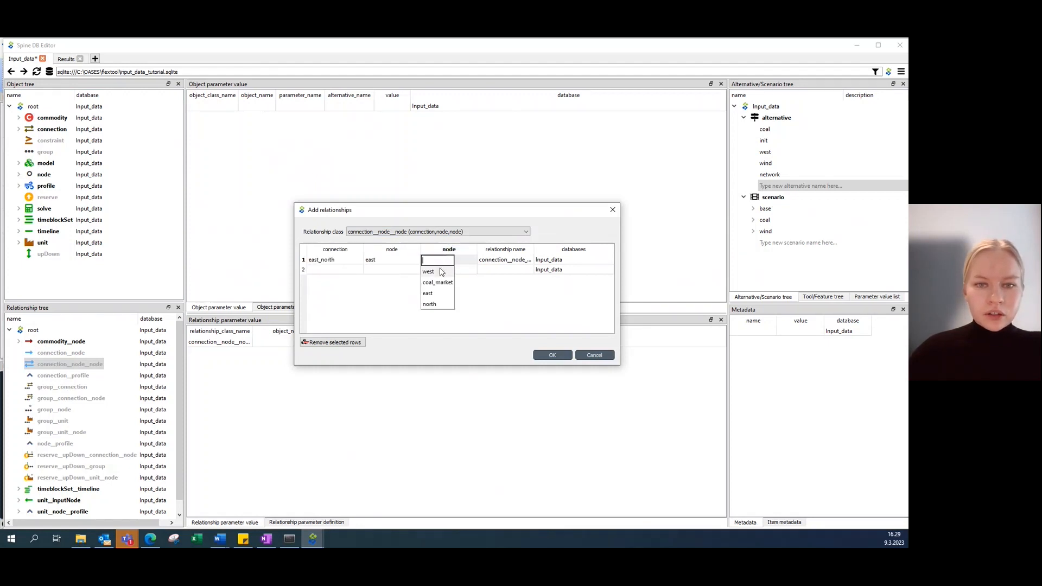
pyautogui.click(429, 304)
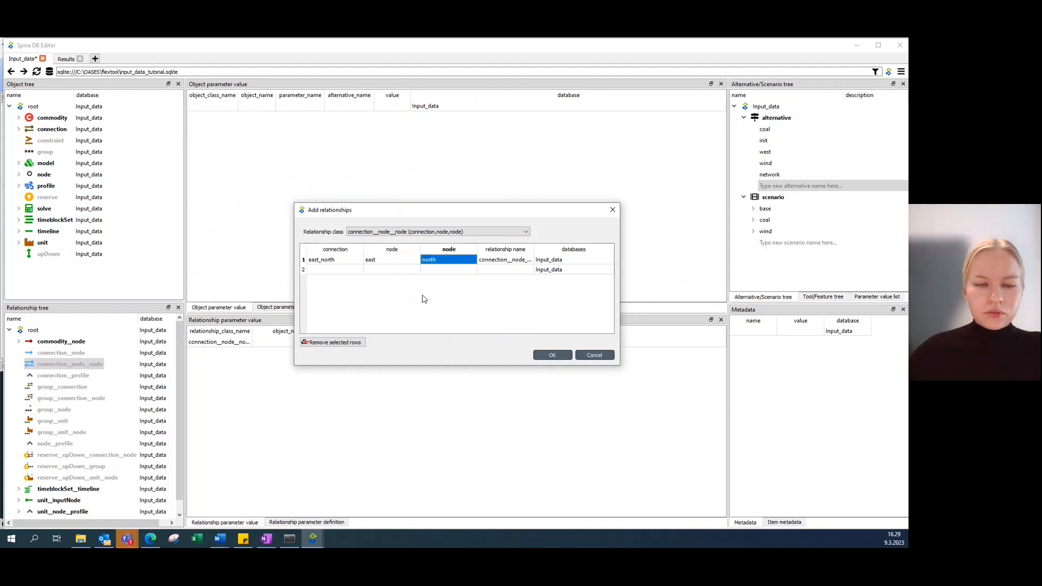
# Step: Fill the second relationship row with connection west_east and nodes west and east
pyautogui.click(345, 271)
pyautogui.doubleClick(343, 271)
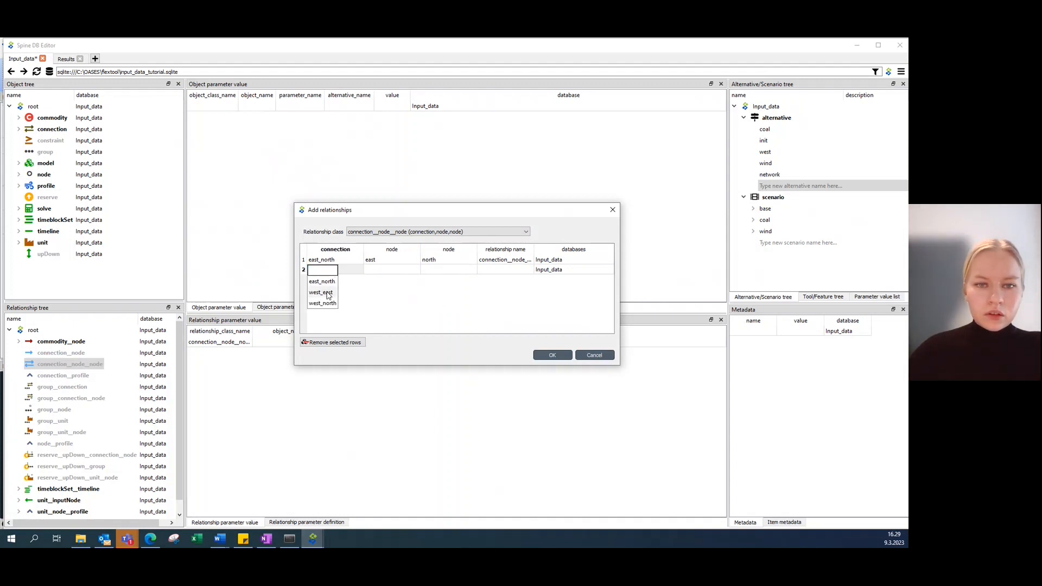
pyautogui.click(321, 292)
pyautogui.doubleClick(392, 269)
pyautogui.click(372, 281)
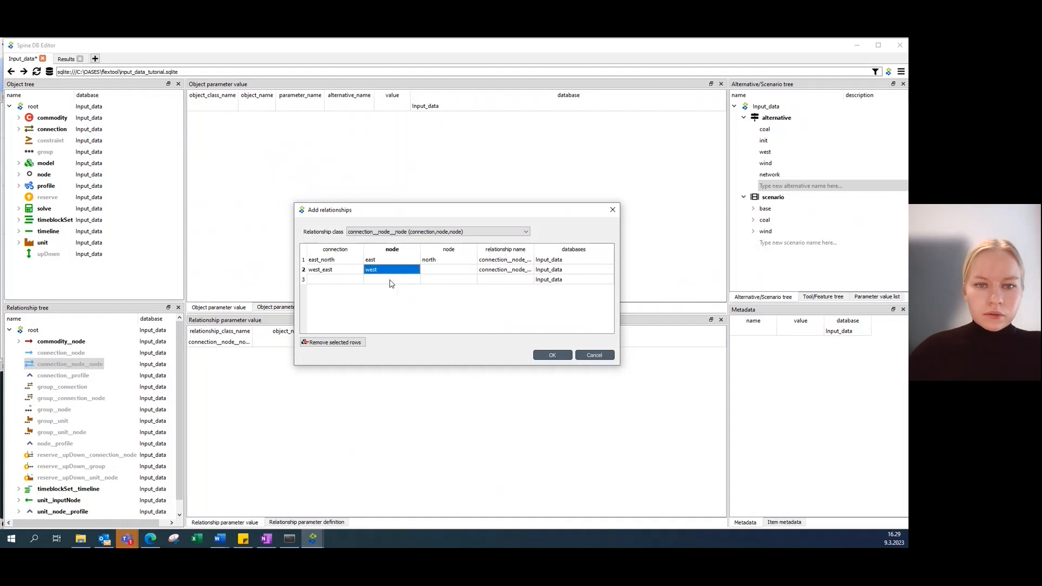
pyautogui.doubleClick(444, 270)
pyautogui.click(437, 302)
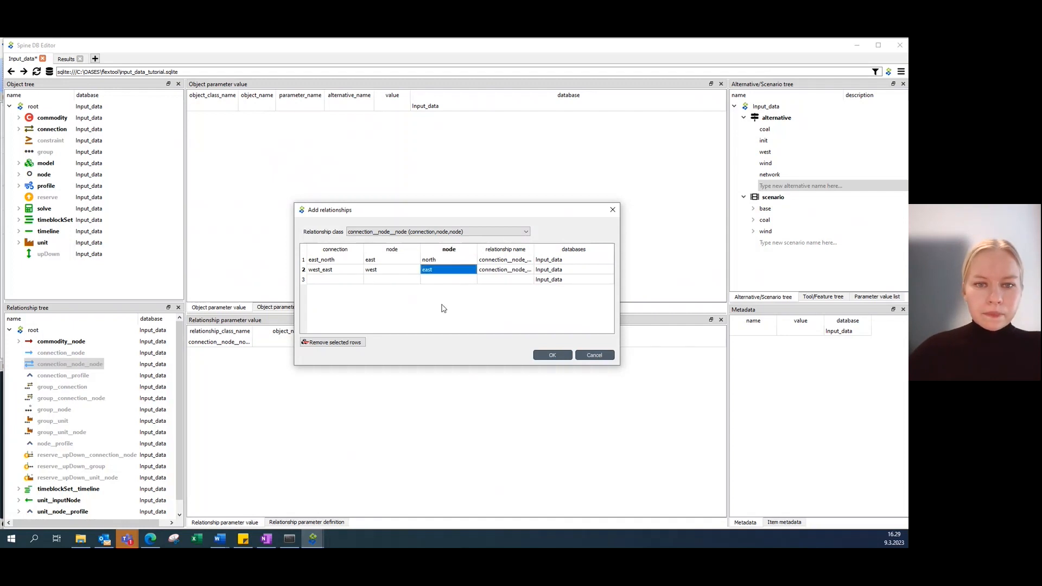
# Step: Fill the third relationship row with connection west_north and nodes west and north, and add the relationships to the database
pyautogui.doubleClick(334, 280)
pyautogui.click(334, 314)
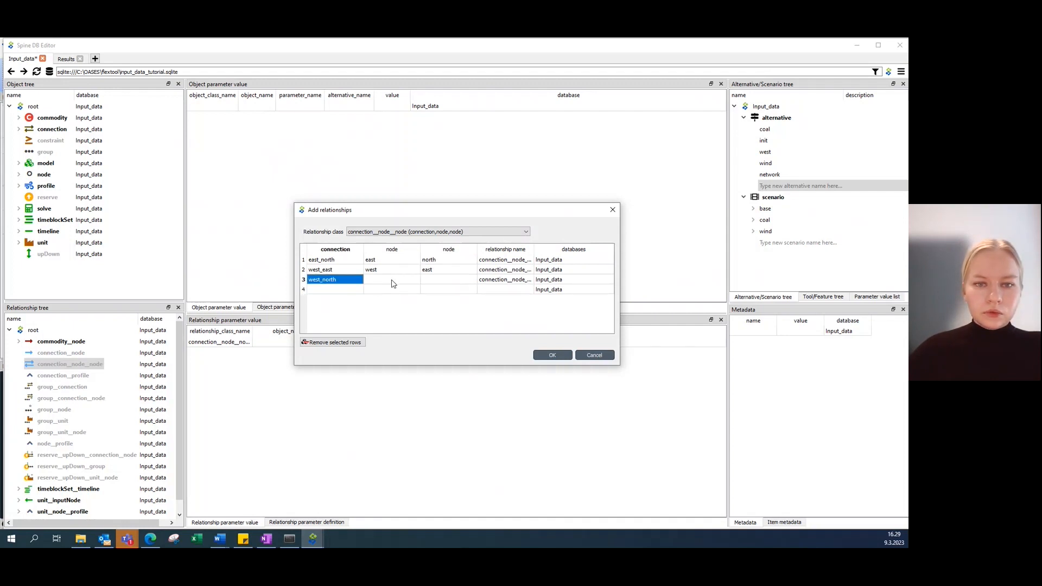
pyautogui.doubleClick(391, 281)
pyautogui.click(380, 291)
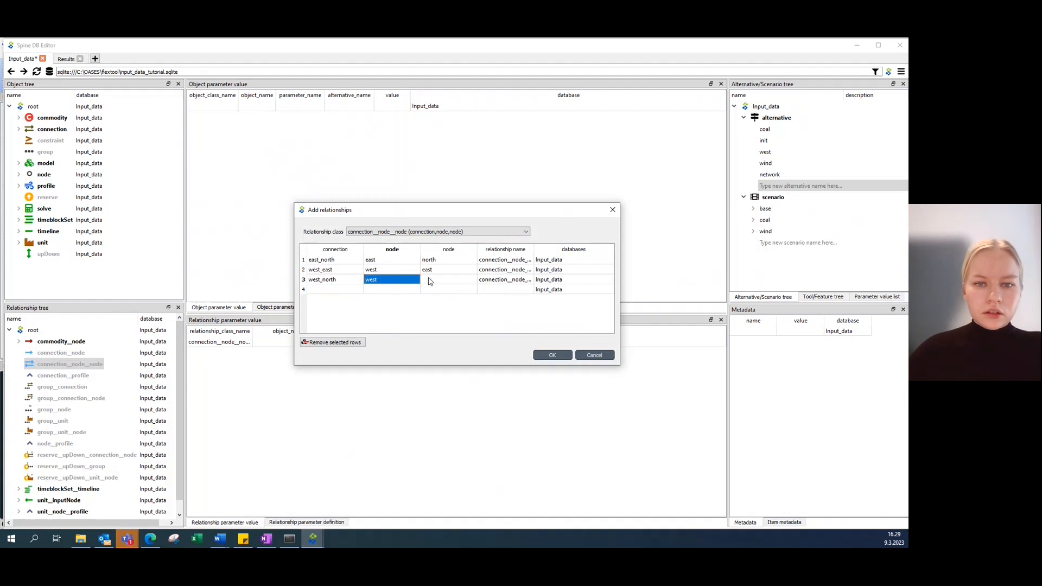
pyautogui.doubleClick(431, 280)
pyautogui.click(433, 324)
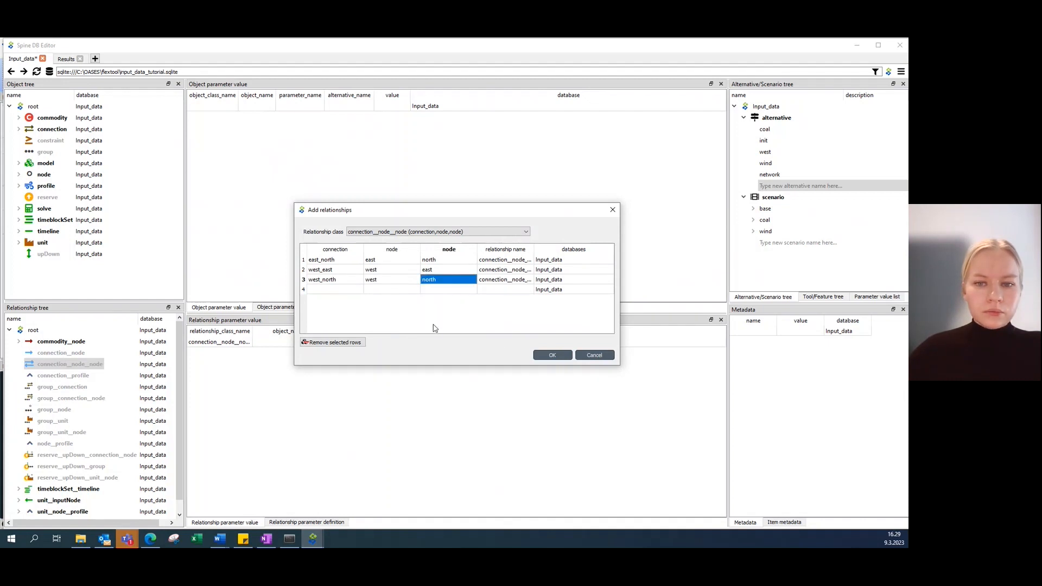
pyautogui.click(553, 356)
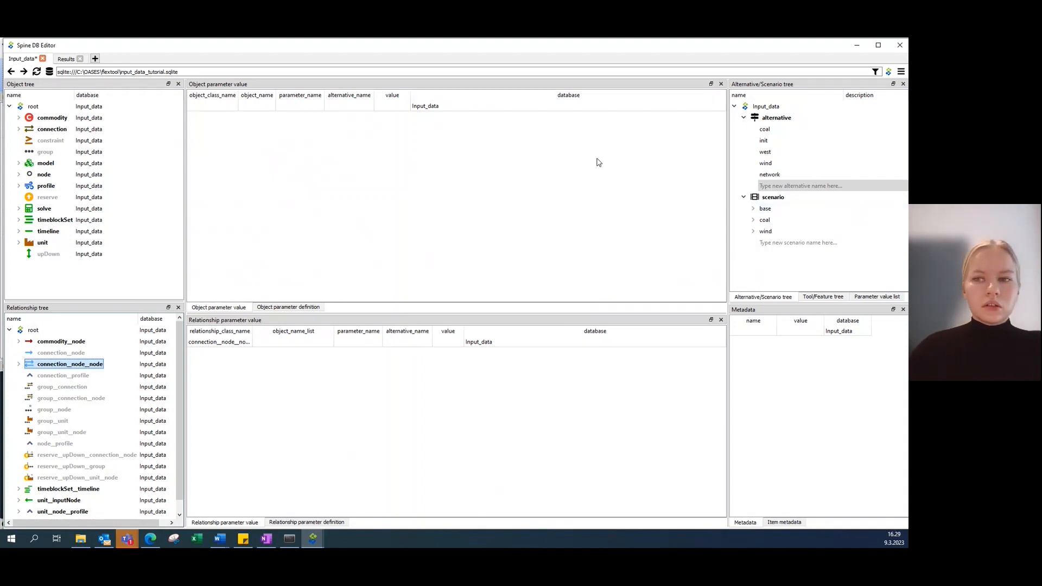
# Step: Create a new scenario named network_wind_coal
pyautogui.click(775, 244)
pyautogui.click(787, 242)
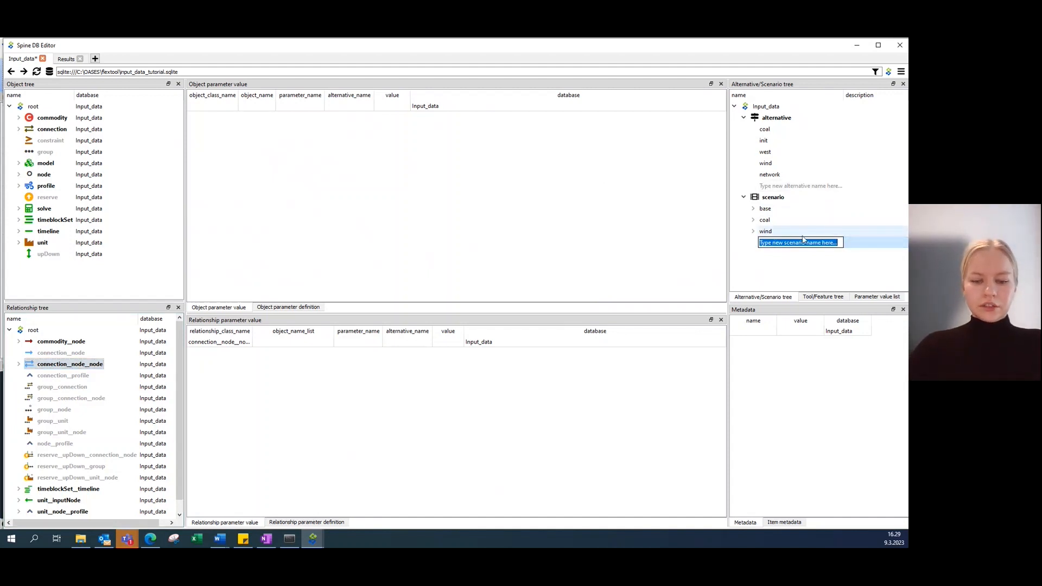
pyautogui.write('net')
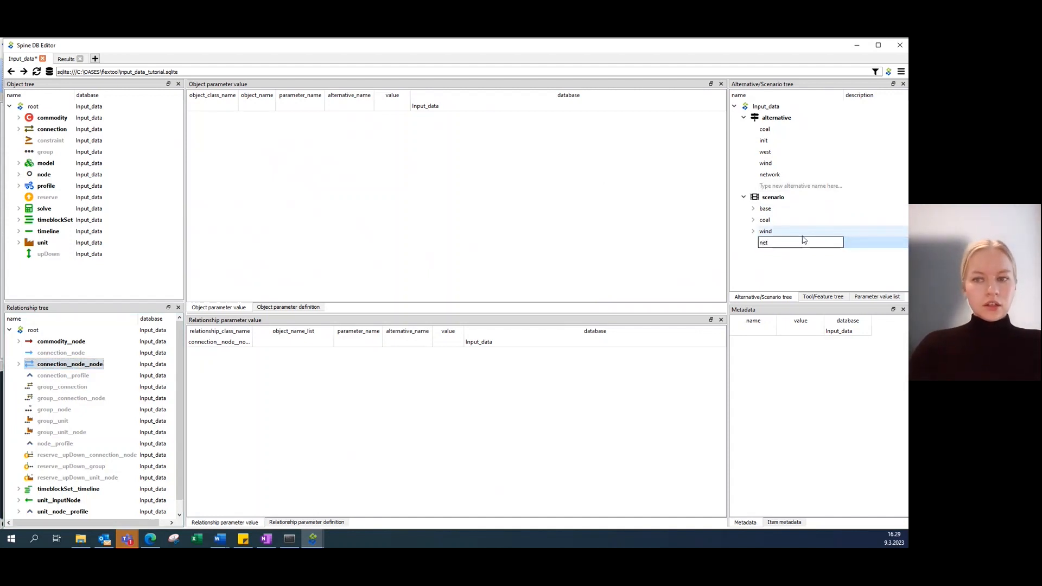
pyautogui.write('work')
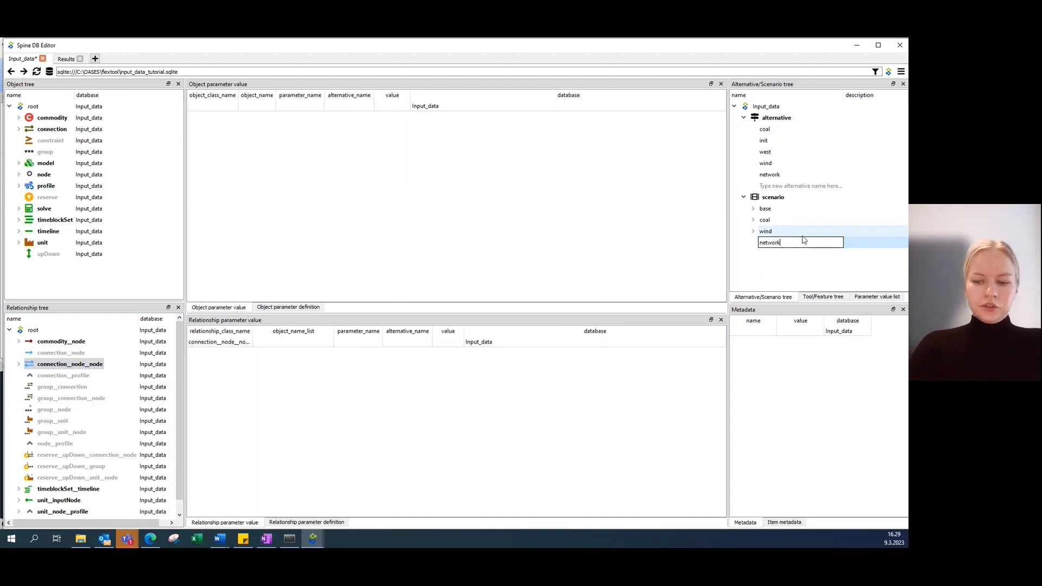
pyautogui.write('_')
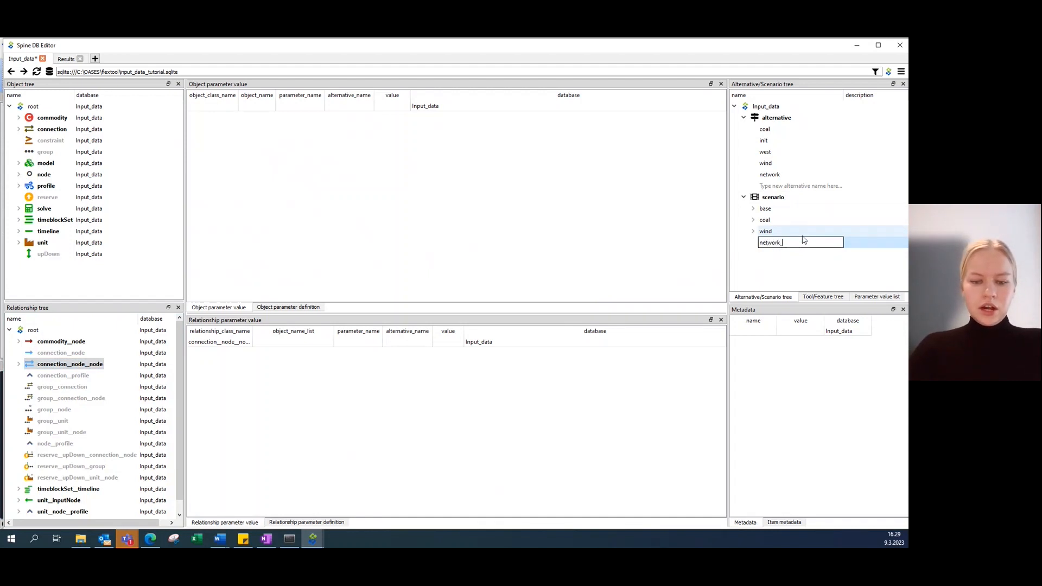
pyautogui.write('wind_coal')
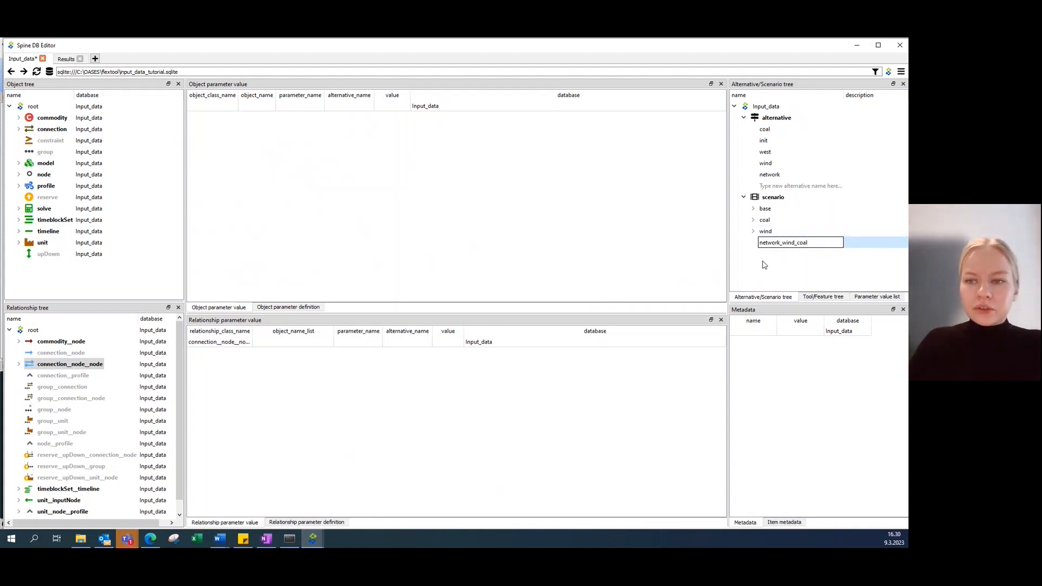
pyautogui.press('Return')
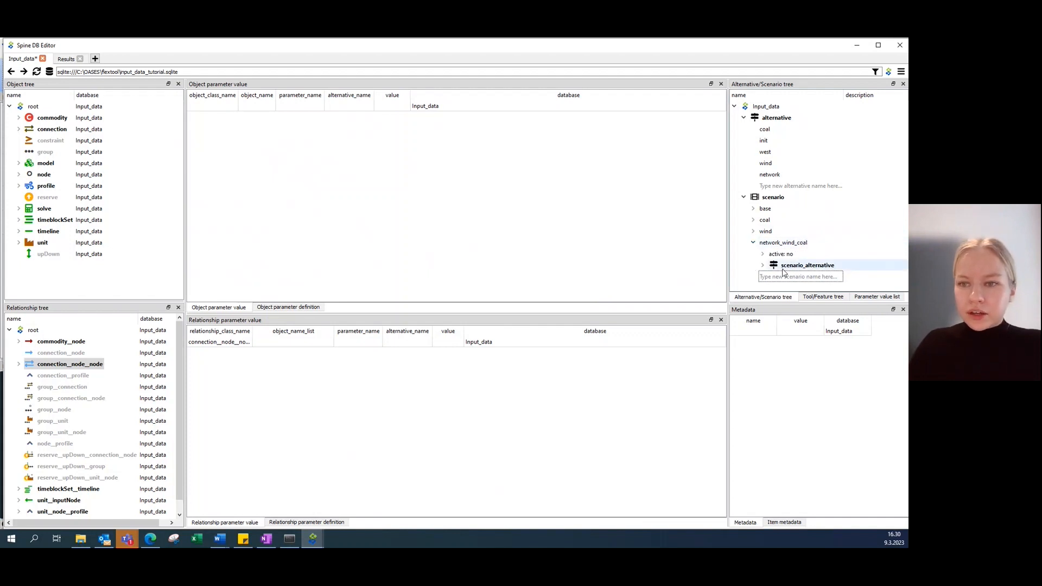
# Step: Add the alternatives west, init and coal, in that order, to the network_wind_coal scenario
pyautogui.doubleClick(798, 265)
pyautogui.doubleClick(807, 264)
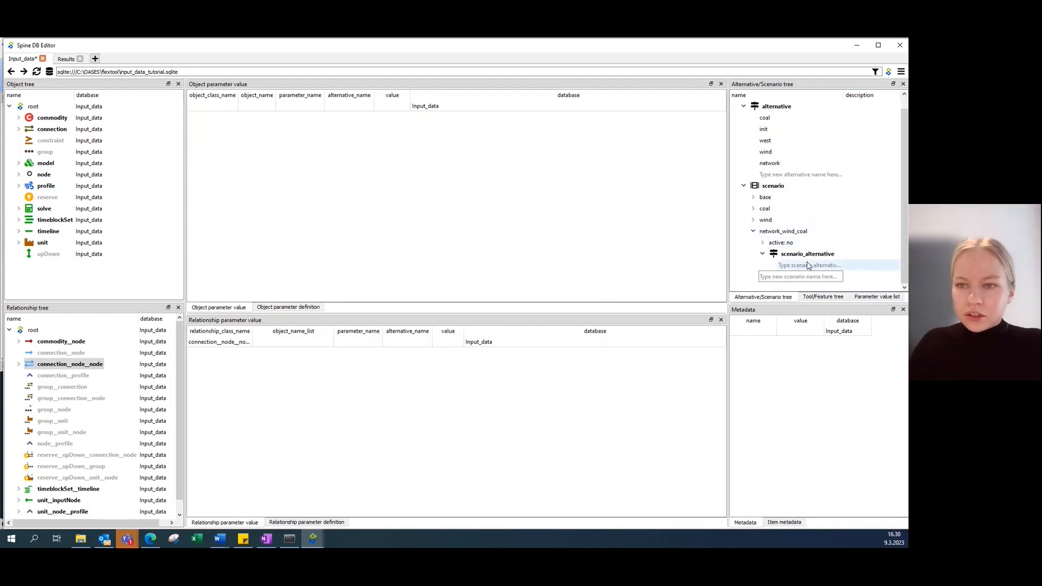
pyautogui.click(802, 278)
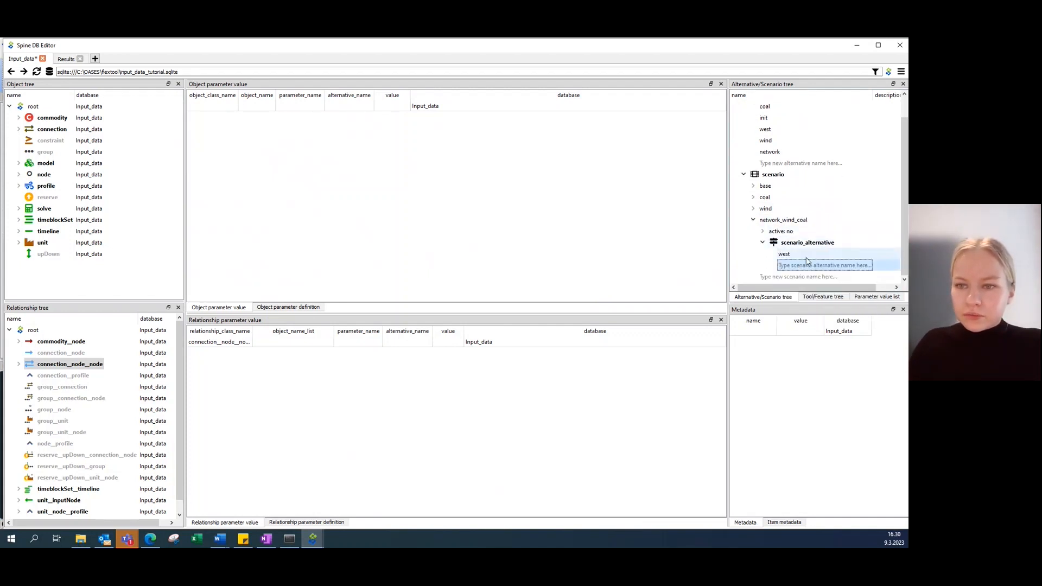
pyautogui.doubleClick(807, 266)
pyautogui.click(800, 276)
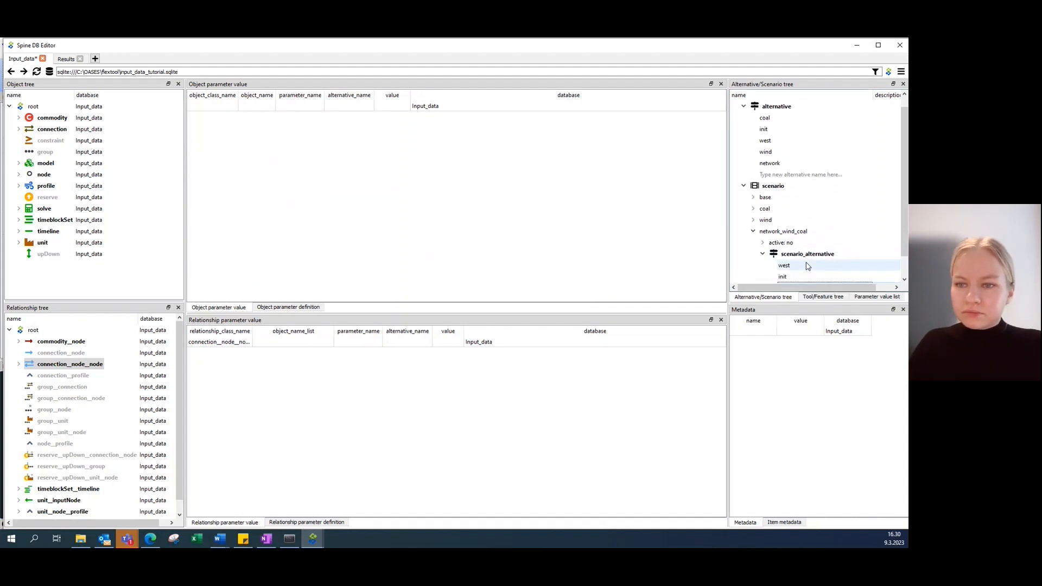
pyautogui.doubleClick(807, 266)
pyautogui.click(801, 276)
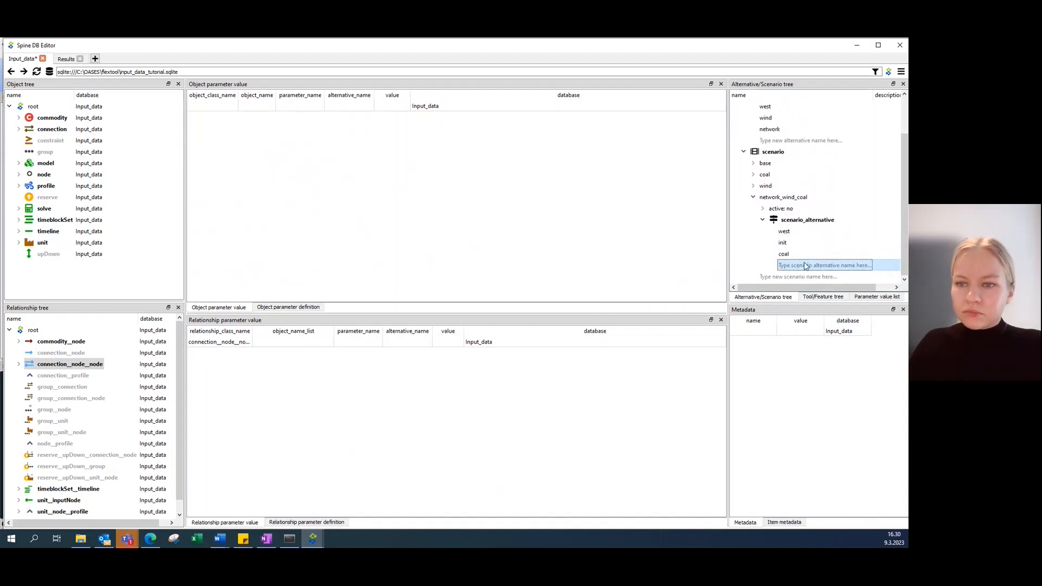
# Step: Add the alternatives wind and network after coal in the network_wind_coal scenario
pyautogui.doubleClick(807, 265)
pyautogui.click(800, 275)
pyautogui.scroll(-2, 801, 270)
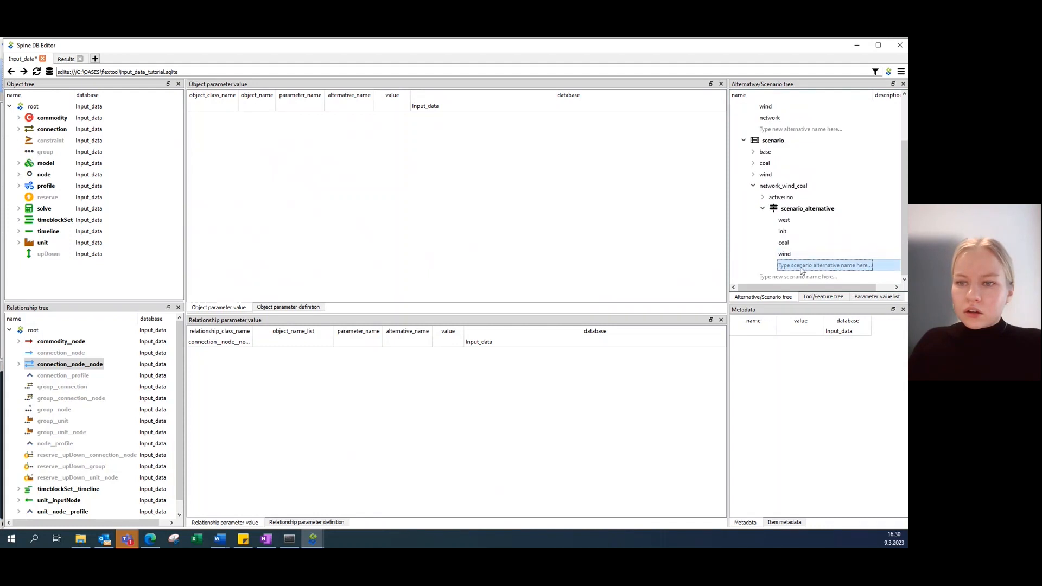
pyautogui.doubleClick(802, 266)
pyautogui.click(800, 277)
pyautogui.scroll(-2, 814, 248)
pyautogui.scroll(2, 815, 247)
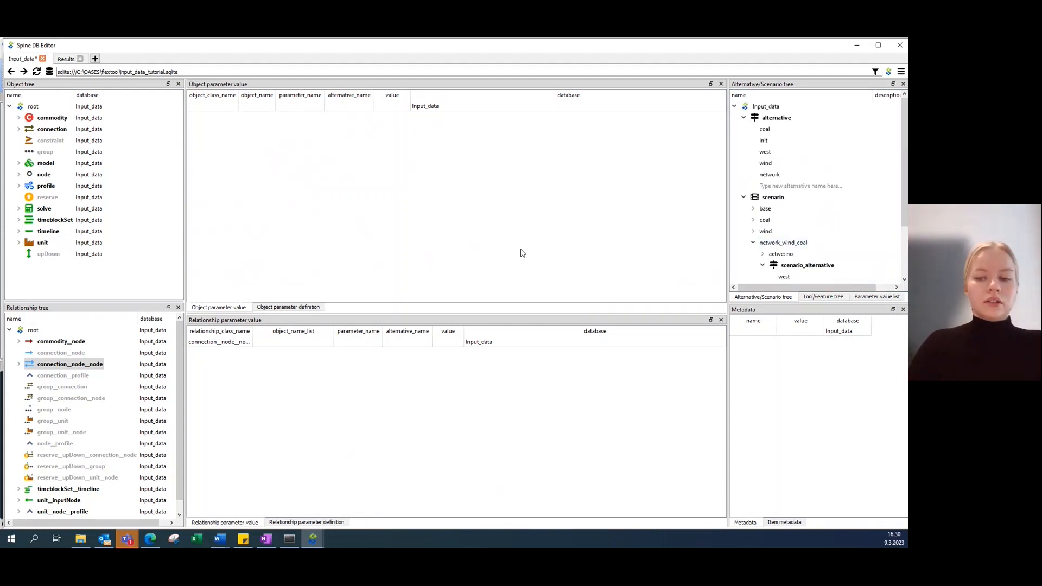
# Step: Commit the input database changes with the message "network added"
pyautogui.hotkey('ctrl', 'Return')
pyautogui.write('networ')
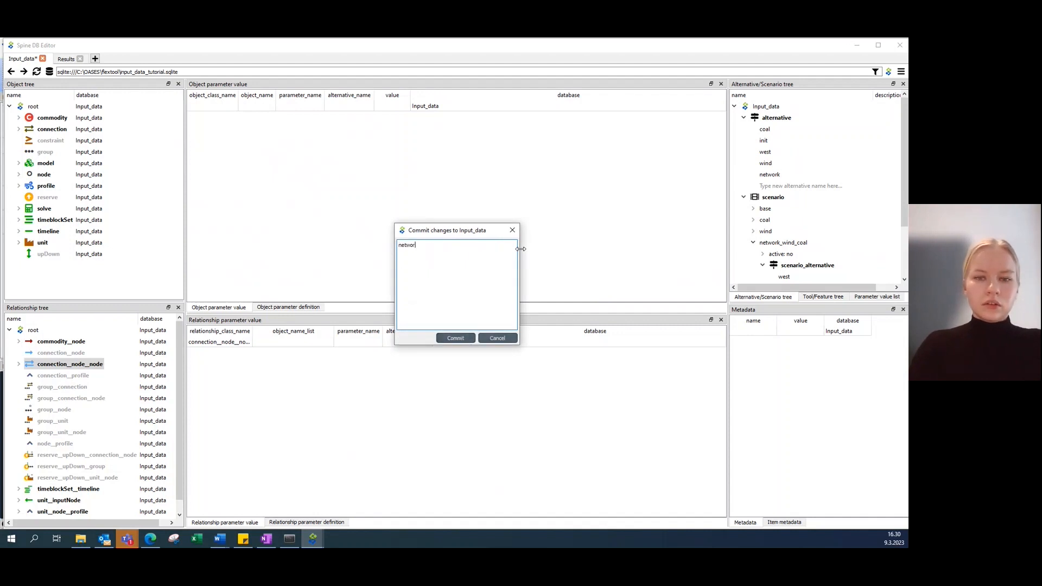
pyautogui.write('k added')
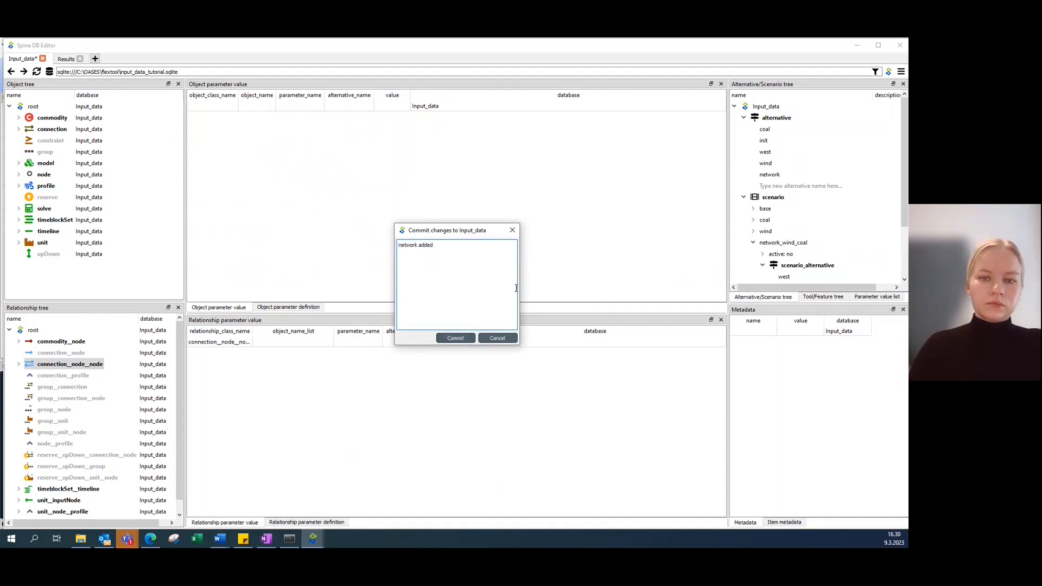
pyautogui.click(462, 342)
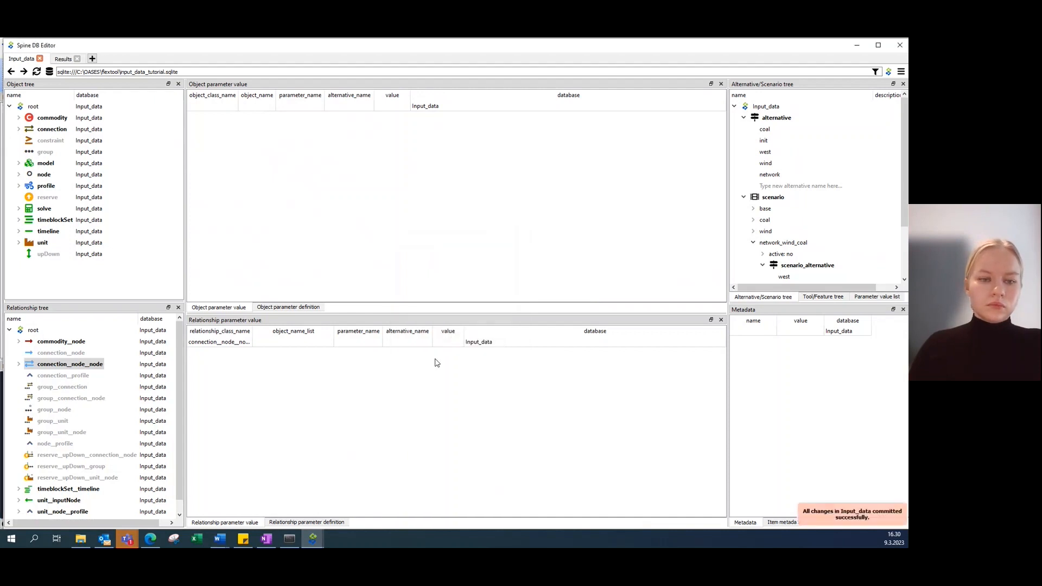
# Step: Switch to the Spine Toolbox workflow and execute only the Export_to_CSV, FlexTool3 and Import_results items
pyautogui.moveTo(313, 542)
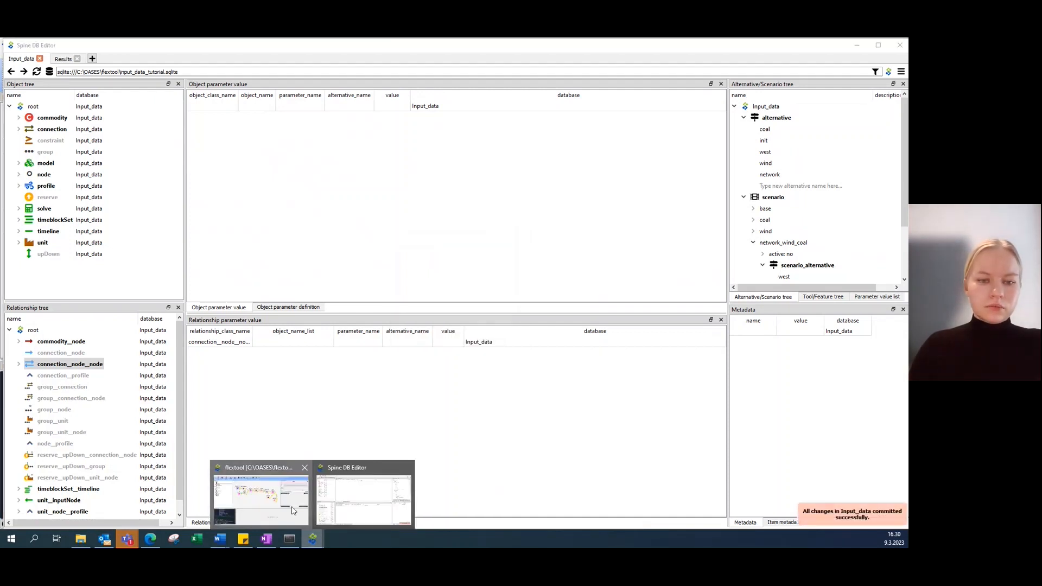
pyautogui.click(259, 491)
pyautogui.click(410, 187)
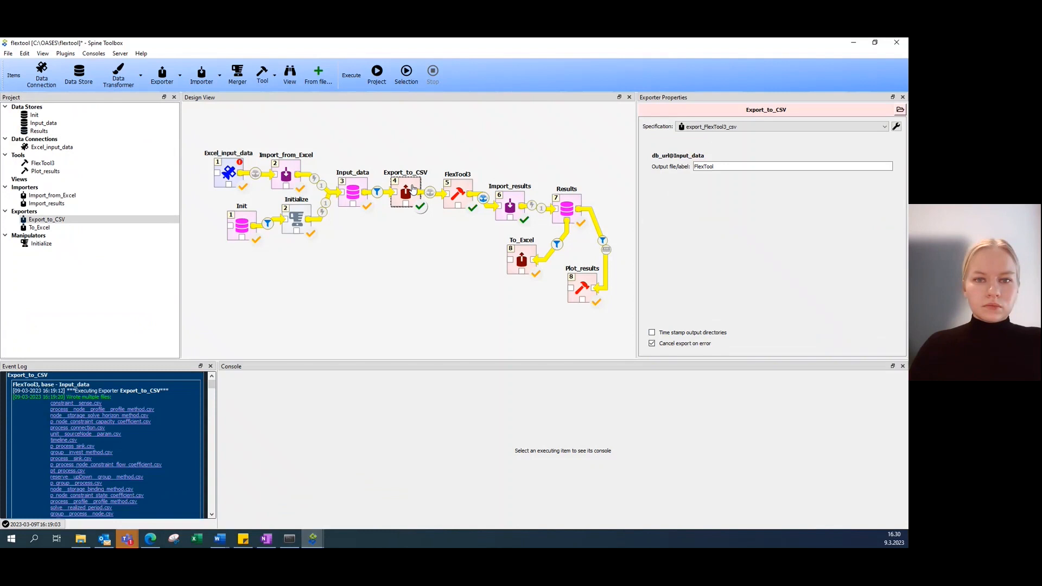
pyautogui.keyDown('ctrl'); pyautogui.click(458, 182); pyautogui.keyUp('ctrl')
pyautogui.keyDown('ctrl'); pyautogui.click(511, 195); pyautogui.keyUp('ctrl')
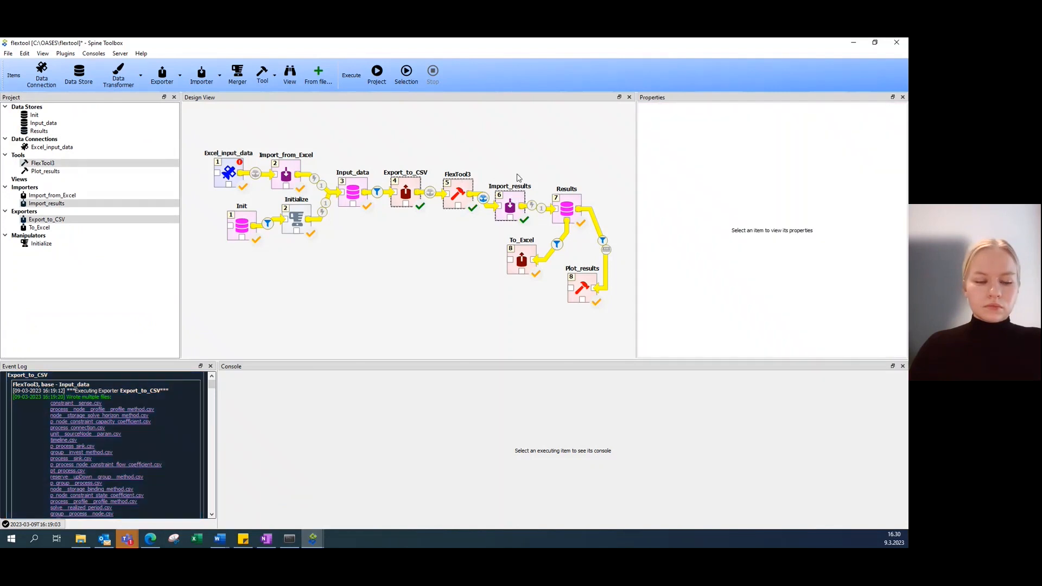
pyautogui.click(407, 72)
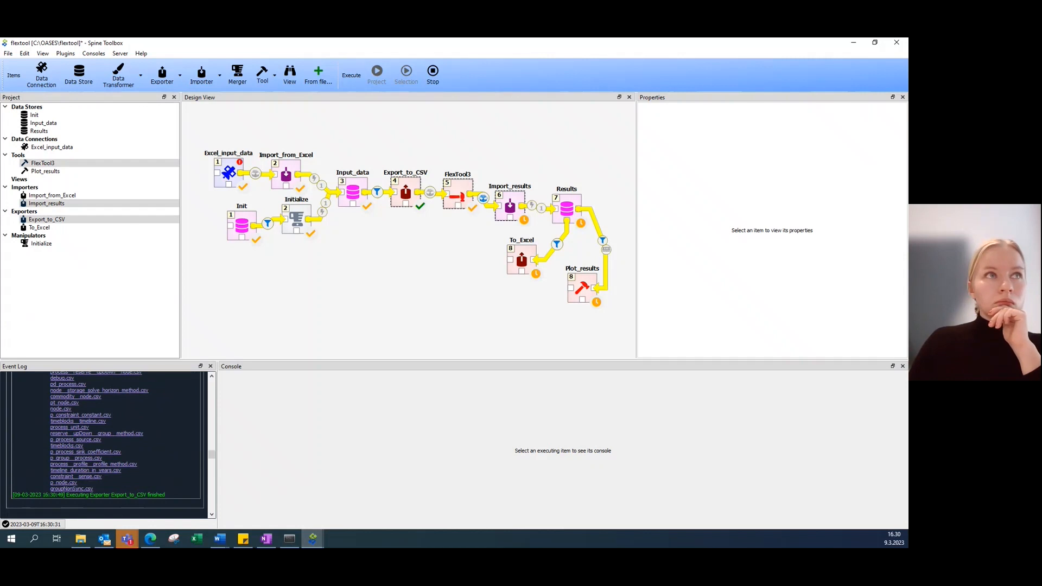
pyautogui.moveTo(380, 38); pyautogui.dragTo(151, 145)
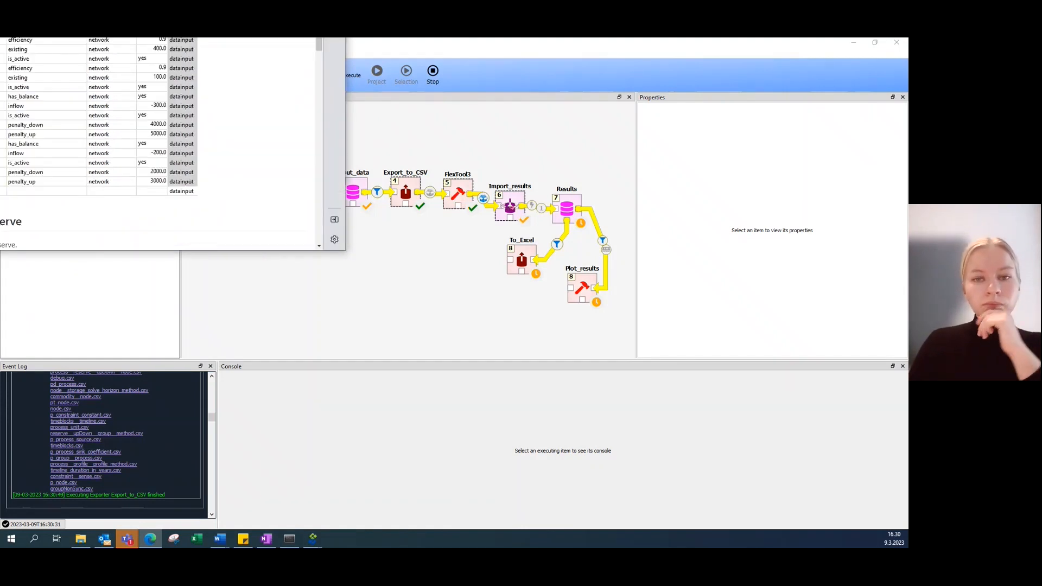
pyautogui.moveTo(173, 239); pyautogui.dragTo(214, 38)
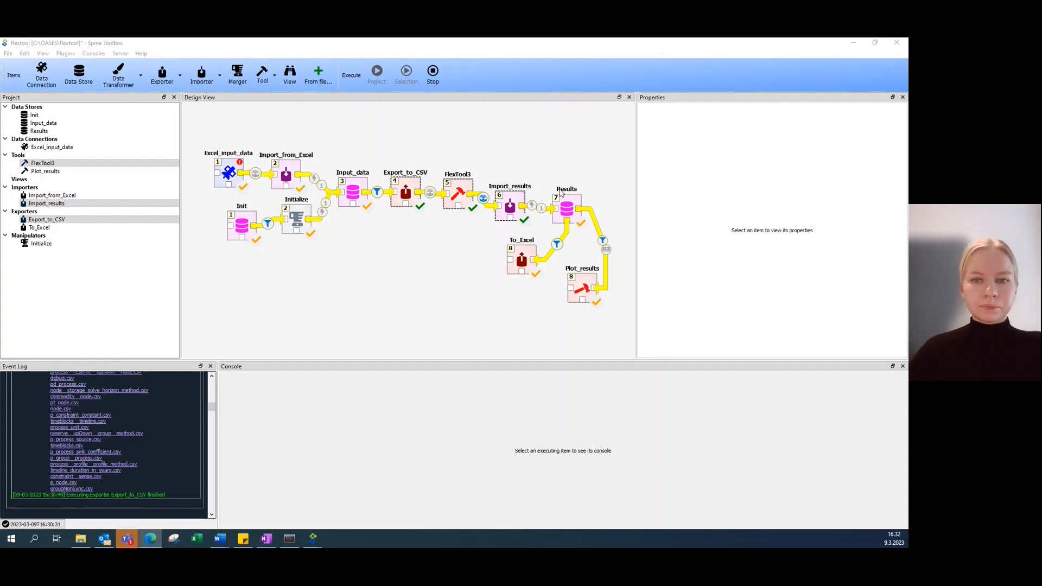
# Step: Open the Results database and examine the object parameter values filtered to the network_wind_coal results alternative
pyautogui.click(573, 230)
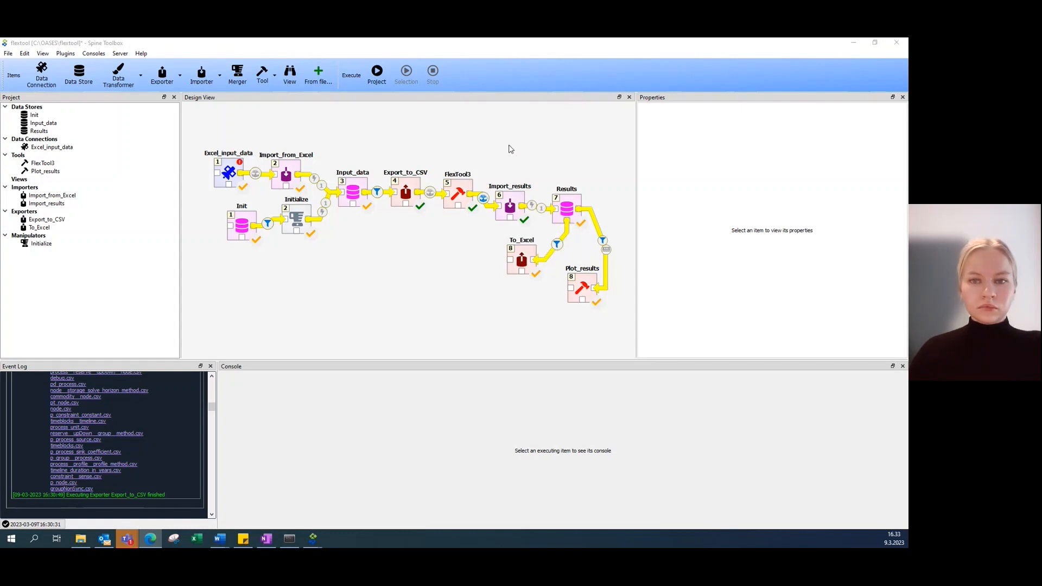
pyautogui.doubleClick(579, 206)
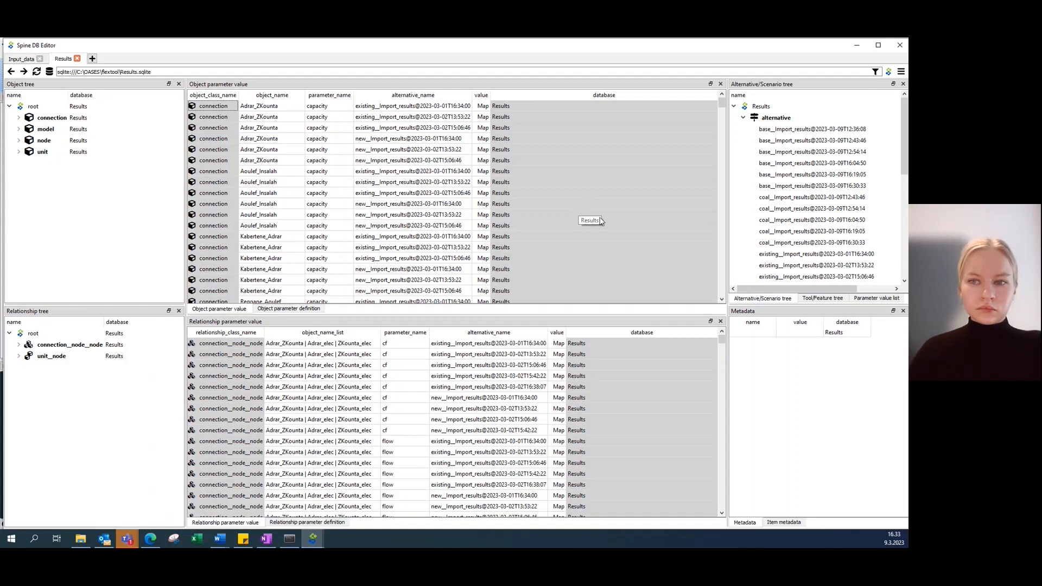
pyautogui.scroll(-6, 780, 198)
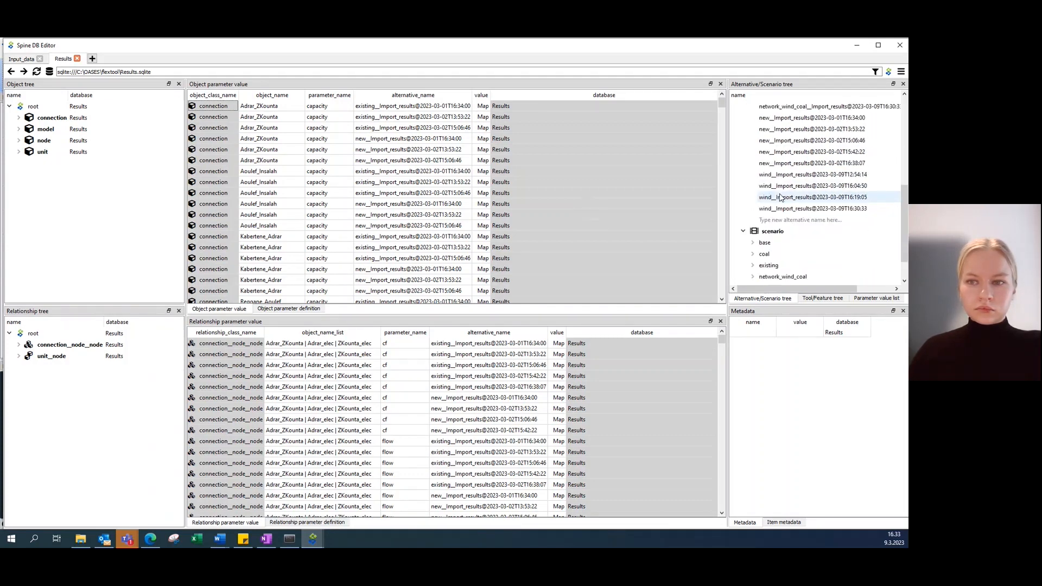
pyautogui.scroll(-1, 790, 228)
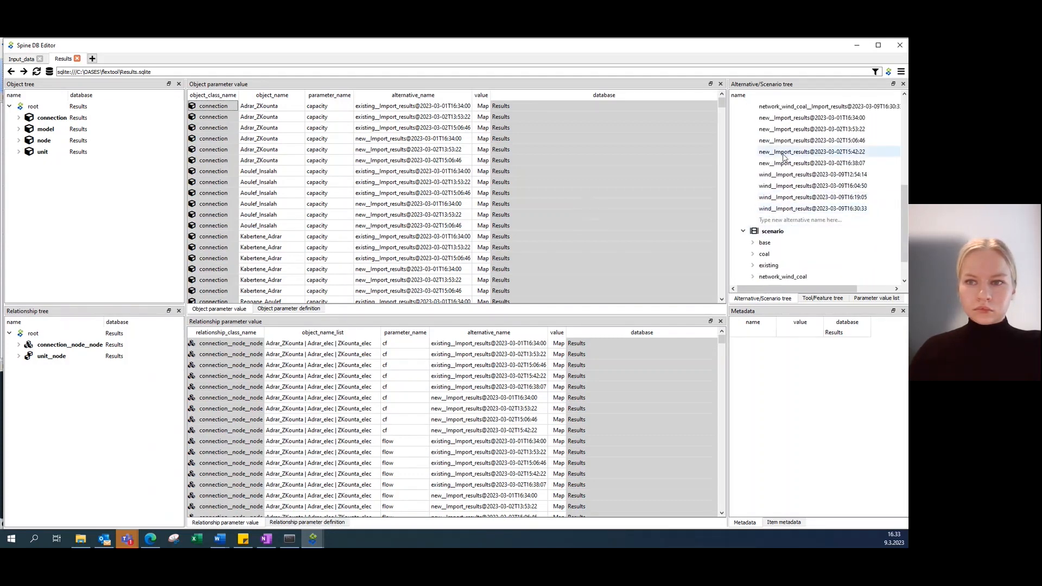
pyautogui.click(774, 107)
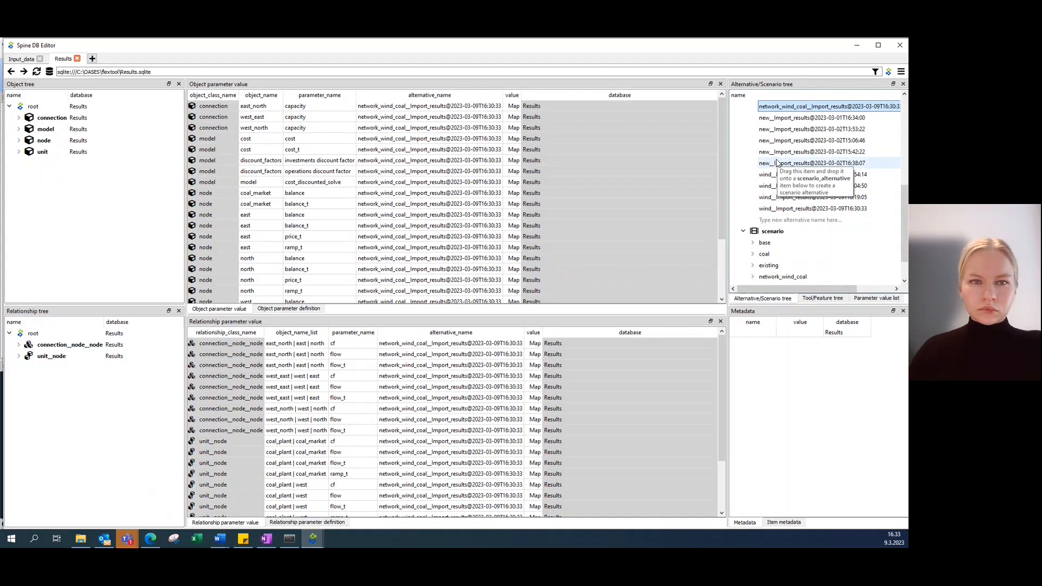
pyautogui.scroll(1, 777, 163)
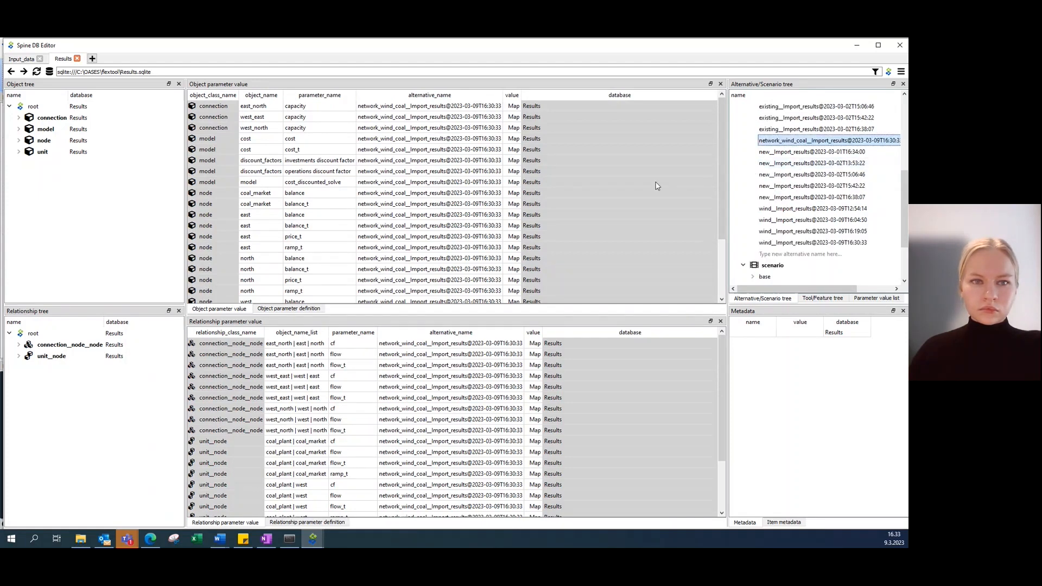
pyautogui.scroll(-3, 597, 189)
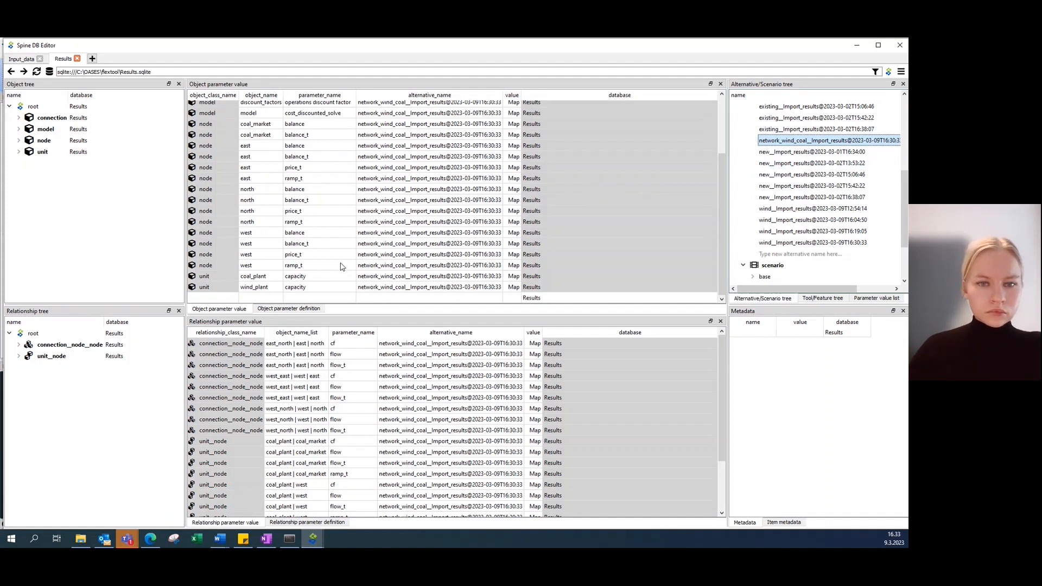
# Step: Examine the hourly price_t values of the west node for the network_wind_coal results, then close the value window
pyautogui.click(514, 256)
pyautogui.rightClick(513, 254)
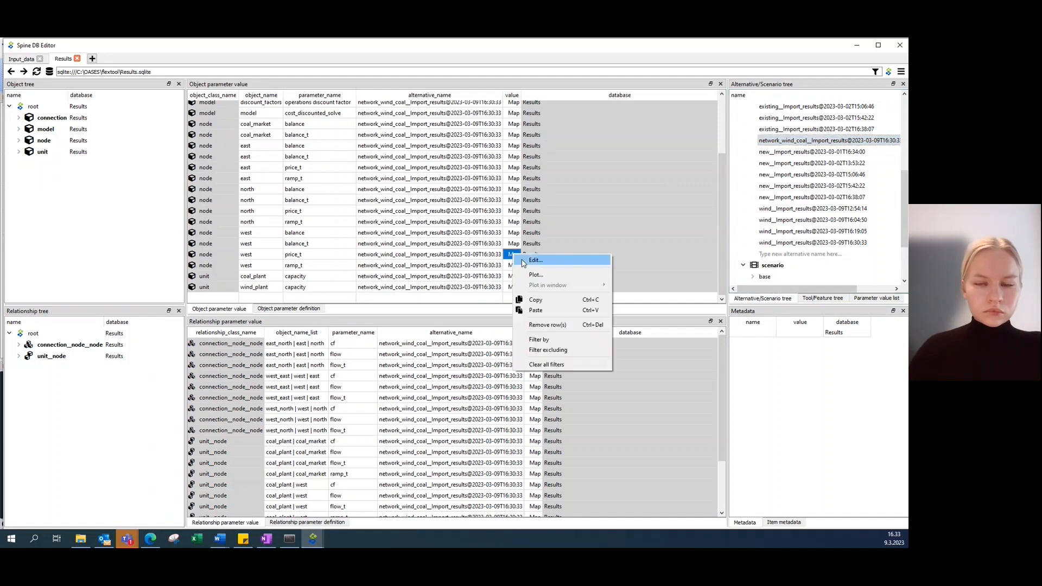
pyautogui.click(524, 262)
pyautogui.scroll(-2, 524, 263)
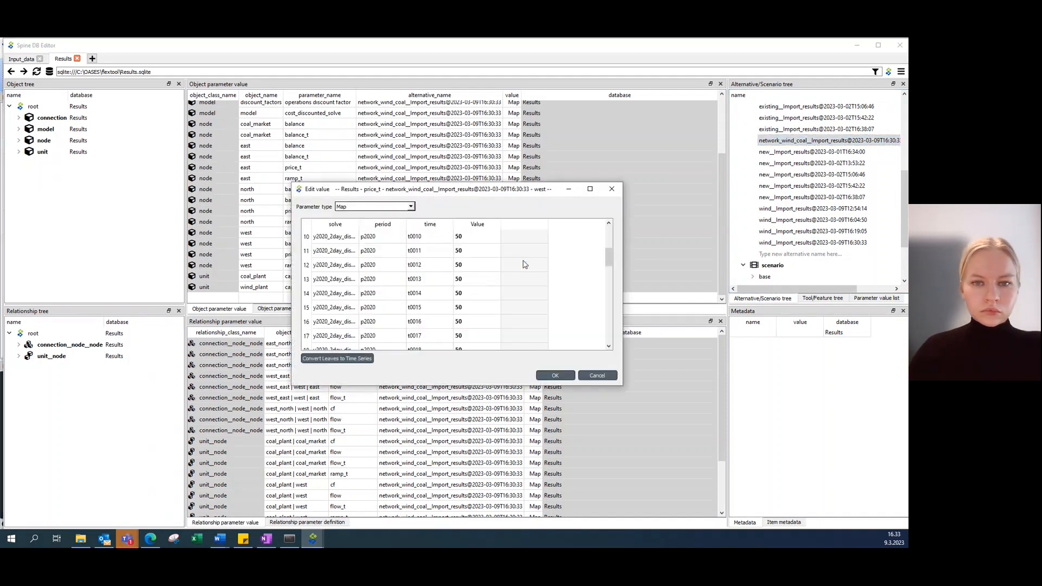
pyautogui.scroll(2, 524, 263)
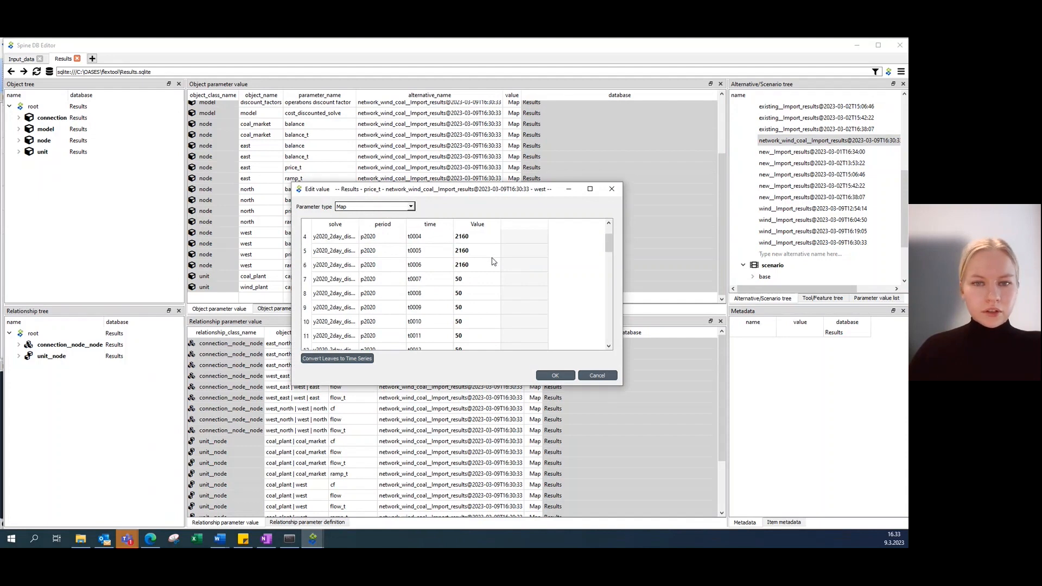
pyautogui.scroll(-4, 492, 262)
pyautogui.scroll(-9, 491, 262)
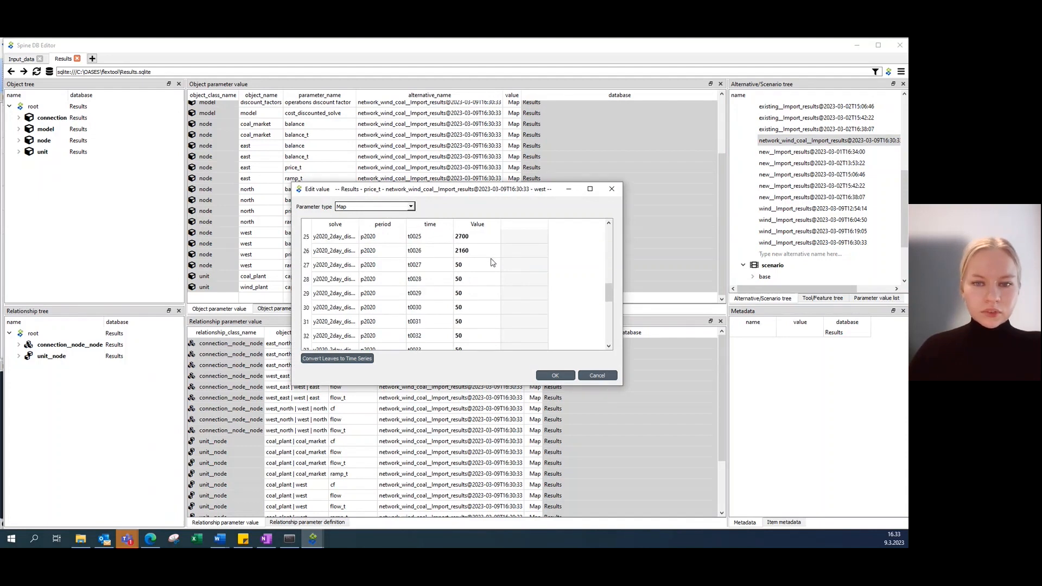
pyautogui.click(612, 188)
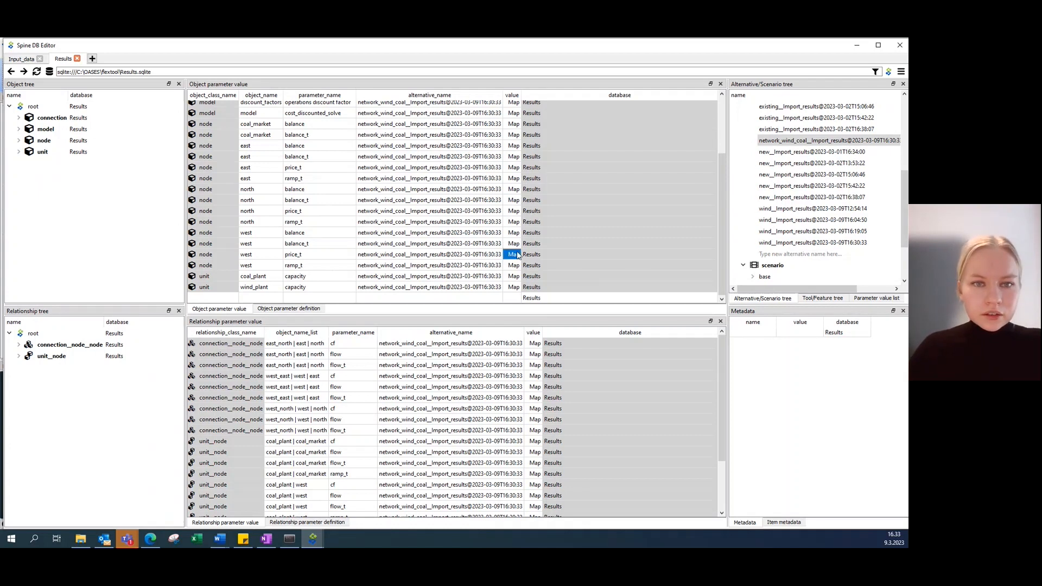
# Step: Plot the price_t results of the east, north and west nodes together in one chart and inspect it
pyautogui.keyDown('ctrl'); pyautogui.click(514, 168); pyautogui.keyUp('ctrl')
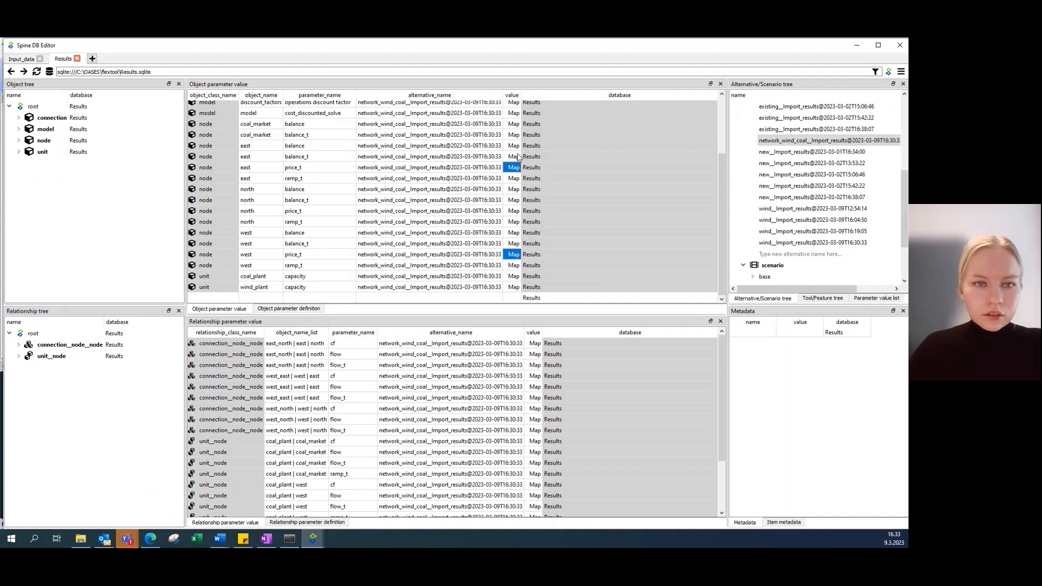
pyautogui.keyDown('ctrl'); pyautogui.click(516, 211); pyautogui.keyUp('ctrl')
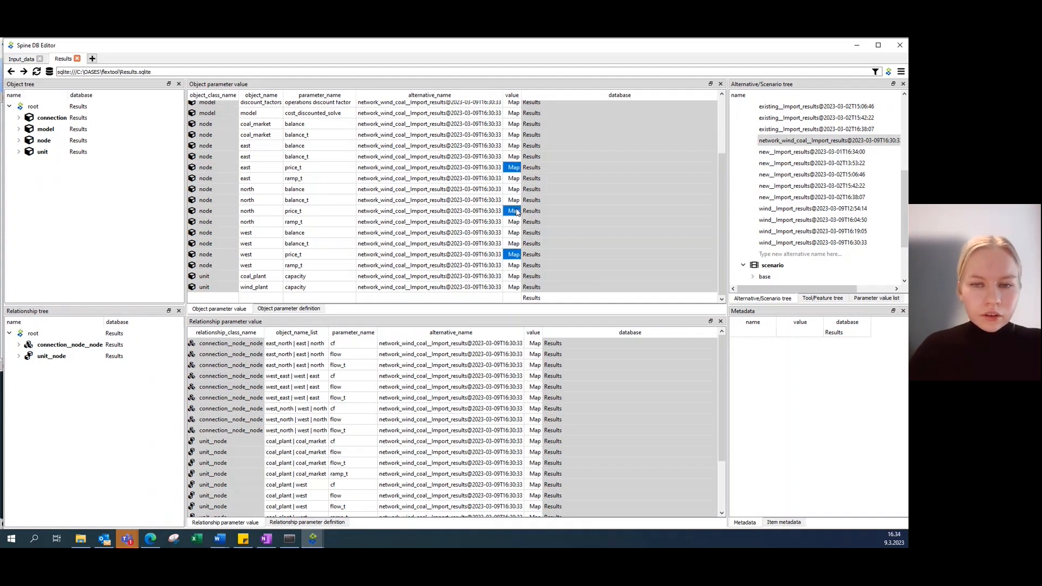
pyautogui.rightClick(516, 212)
pyautogui.click(545, 232)
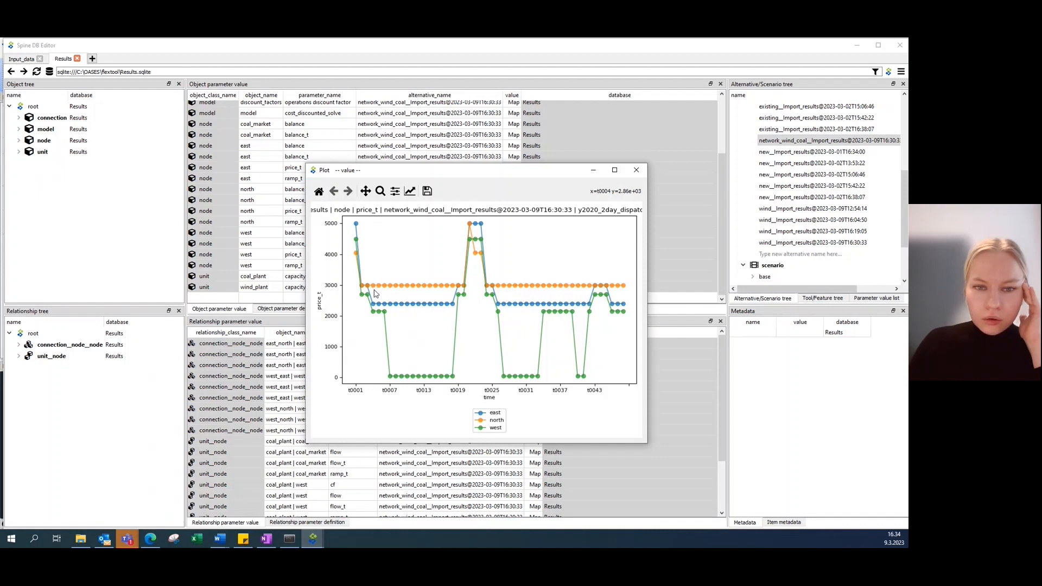
pyautogui.click(636, 171)
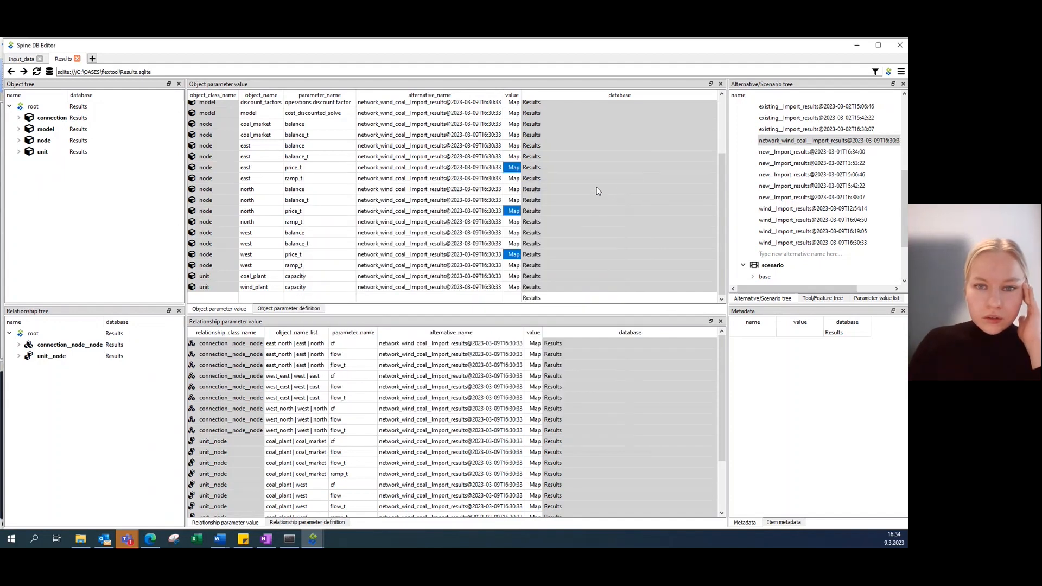
# Step: Examine the cost_t values of the model cost object across its cost types and time steps
pyautogui.click(472, 135)
pyautogui.scroll(2, 632, 213)
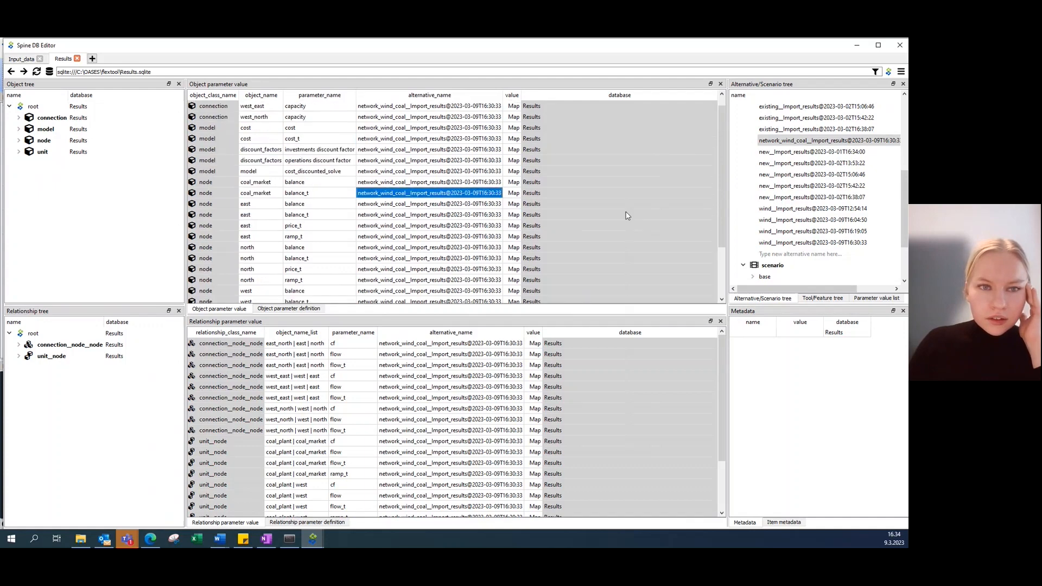
pyautogui.rightClick(515, 152)
pyautogui.click(524, 159)
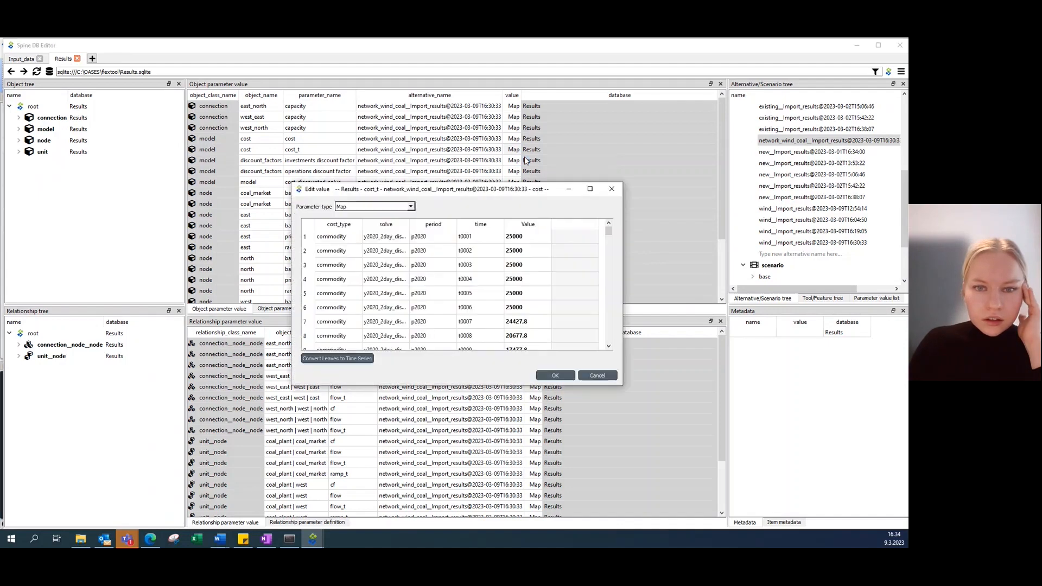
pyautogui.moveTo(609, 232); pyautogui.dragTo(593, 343)
pyautogui.click(611, 189)
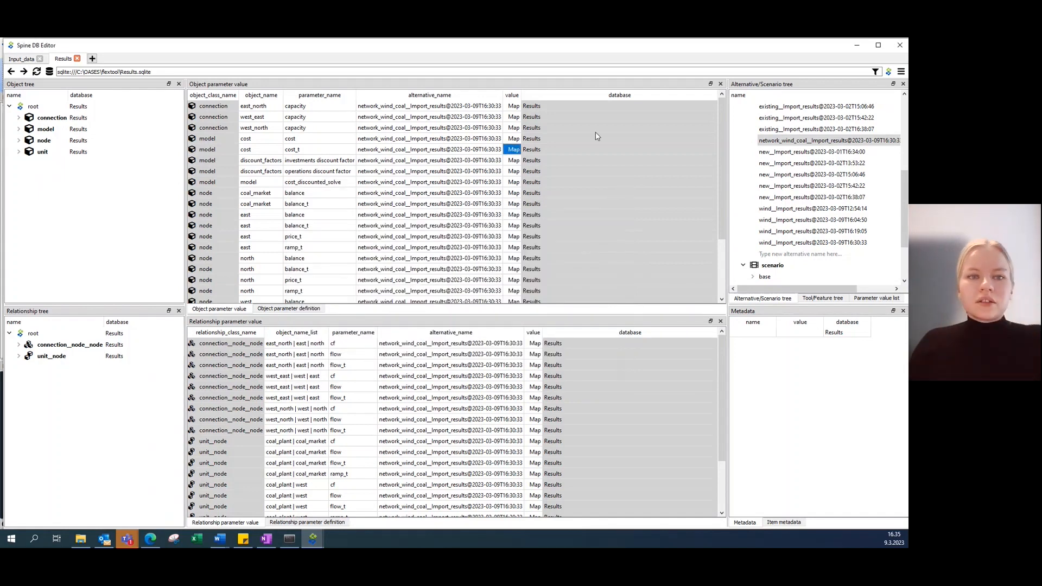
# Step: Return to the Input_data database and show all its objects in the graph view
pyautogui.click(19, 59)
pyautogui.click(900, 72)
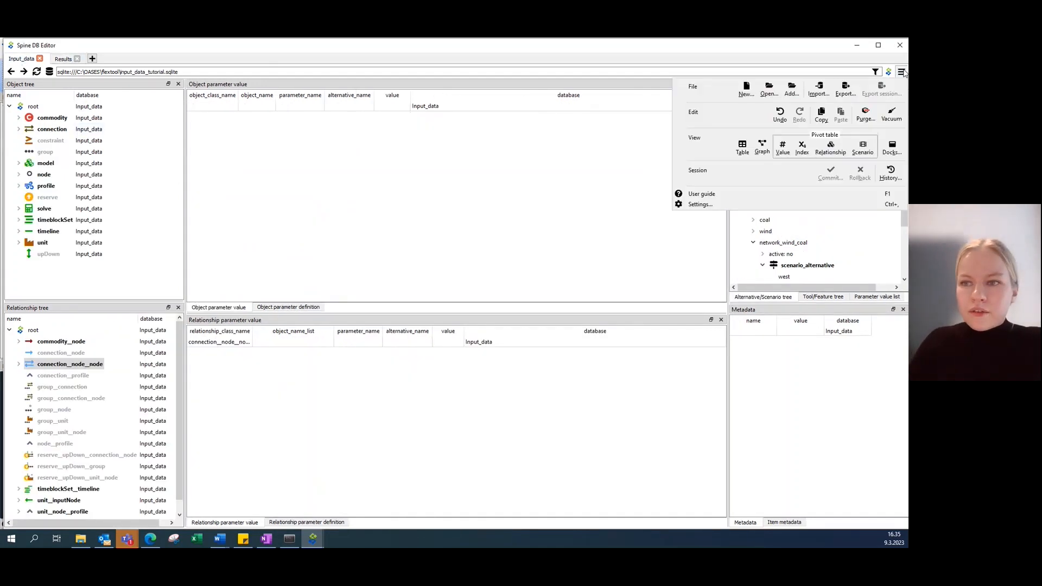
pyautogui.click(761, 146)
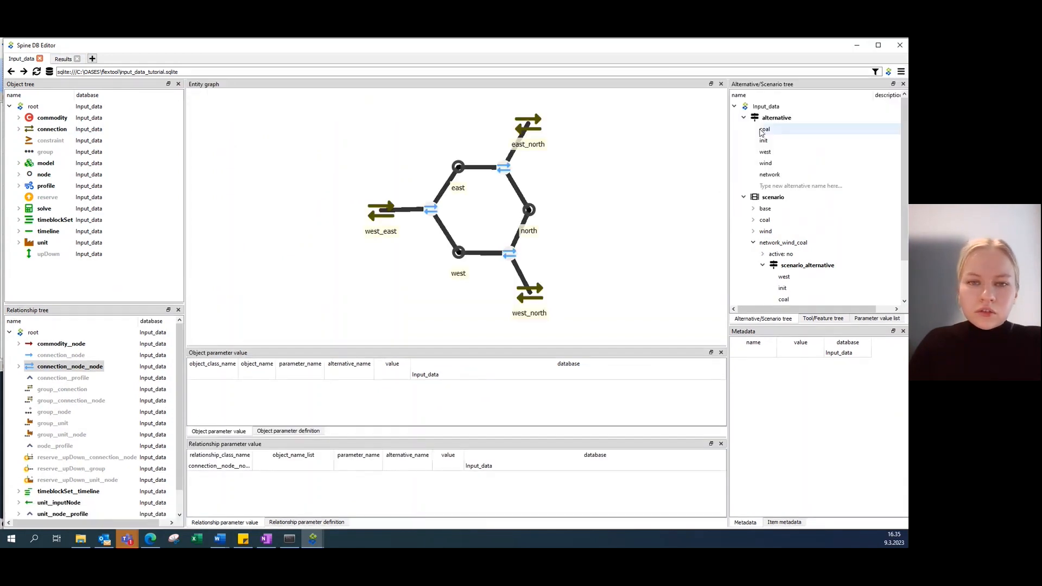
pyautogui.click(33, 106)
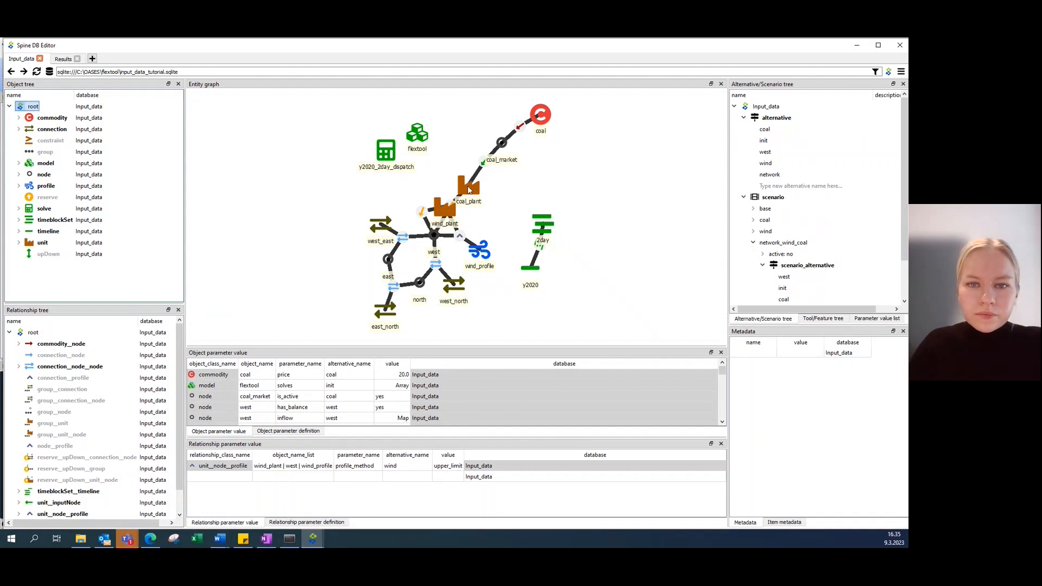
# Step: Spread out coal_plant, coal_market and wind_plant with their relationship icons away from the west node in the entity graph
pyautogui.moveTo(465, 192); pyautogui.dragTo(499, 150)
pyautogui.click(495, 156)
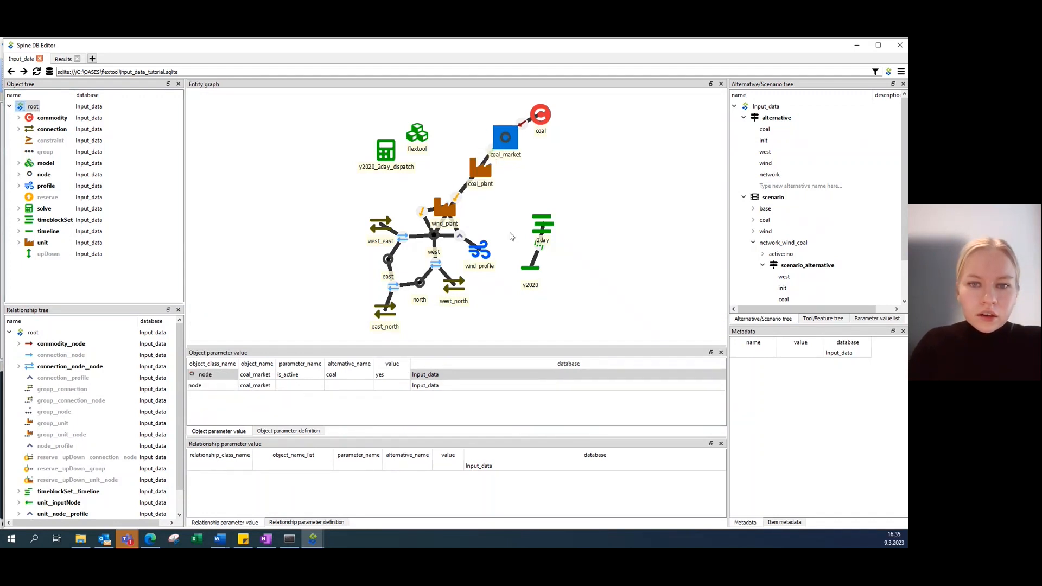
pyautogui.moveTo(448, 215); pyautogui.dragTo(518, 221)
pyautogui.click(483, 235)
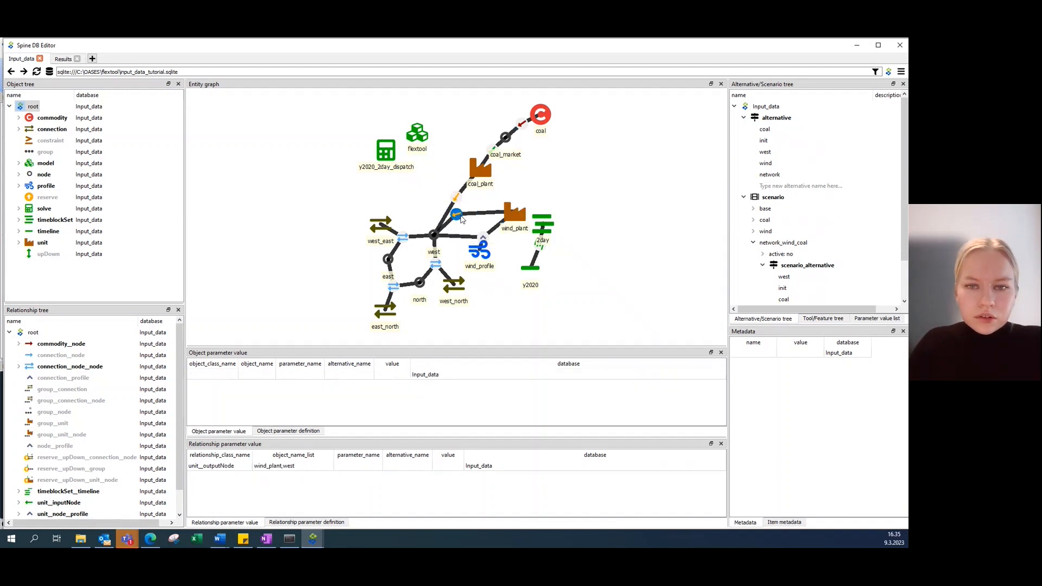
# Step: Move the 2day timeblockSet and y2020 timeline together, clear of the power network in the entity graph
pyautogui.click(543, 228)
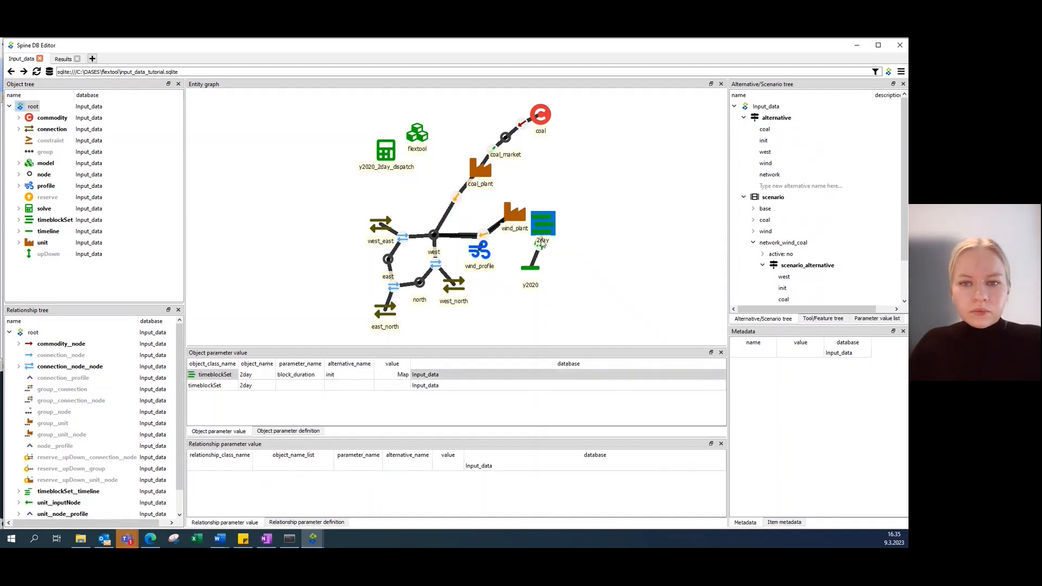
pyautogui.keyDown('ctrl'); pyautogui.click(535, 269); pyautogui.keyUp('ctrl')
pyautogui.moveTo(542, 251); pyautogui.dragTo(633, 247)
pyautogui.click(509, 261)
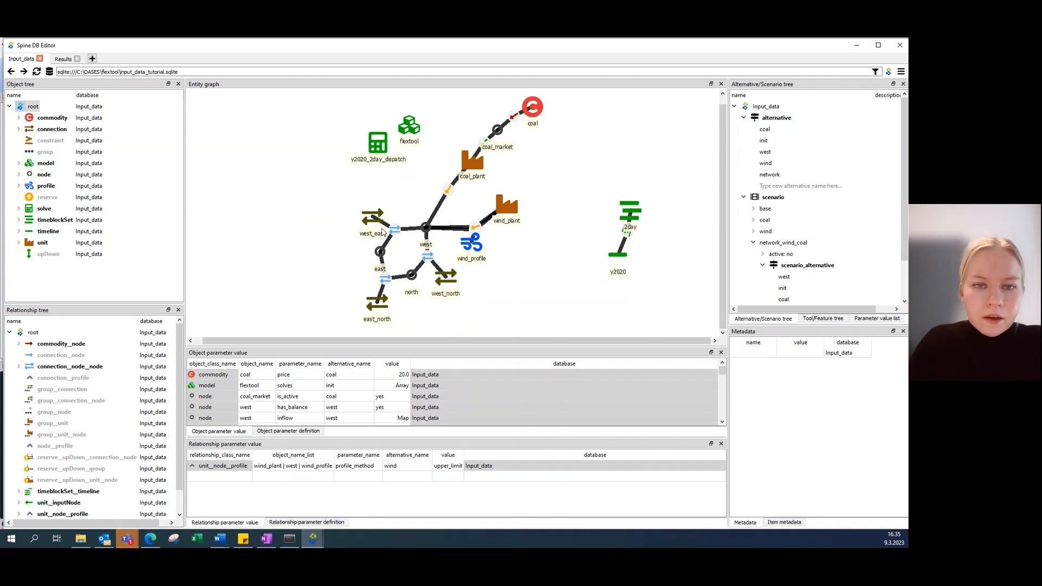
# Step: Arrange the east and north nodes and the west_east, east_north and west_north connections into a wide ring with the west node
pyautogui.moveTo(393, 231); pyautogui.dragTo(377, 309)
pyautogui.moveTo(410, 277); pyautogui.dragTo(461, 283)
pyautogui.moveTo(381, 312); pyautogui.dragTo(369, 313)
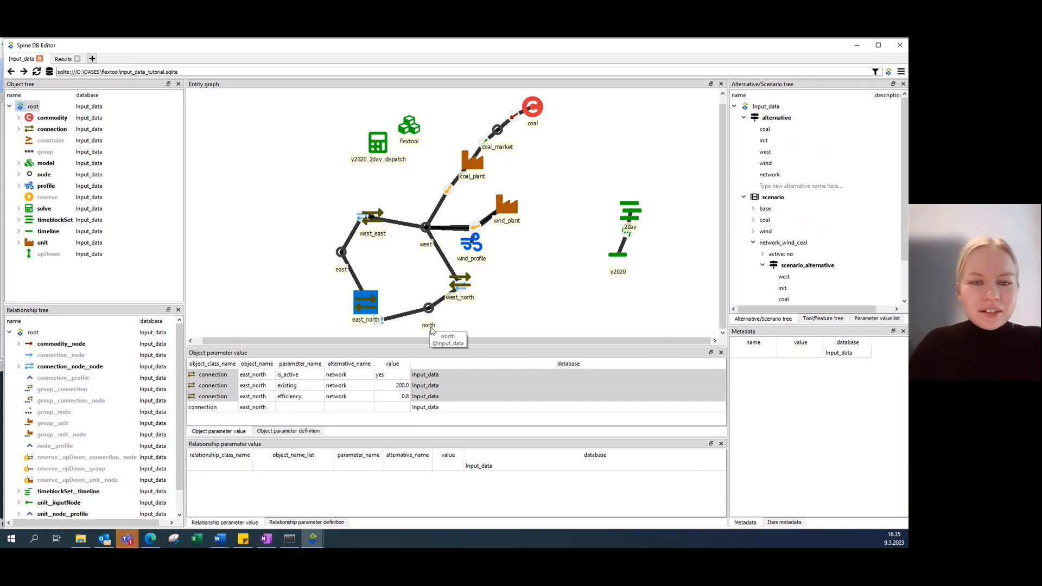
pyautogui.click(488, 320)
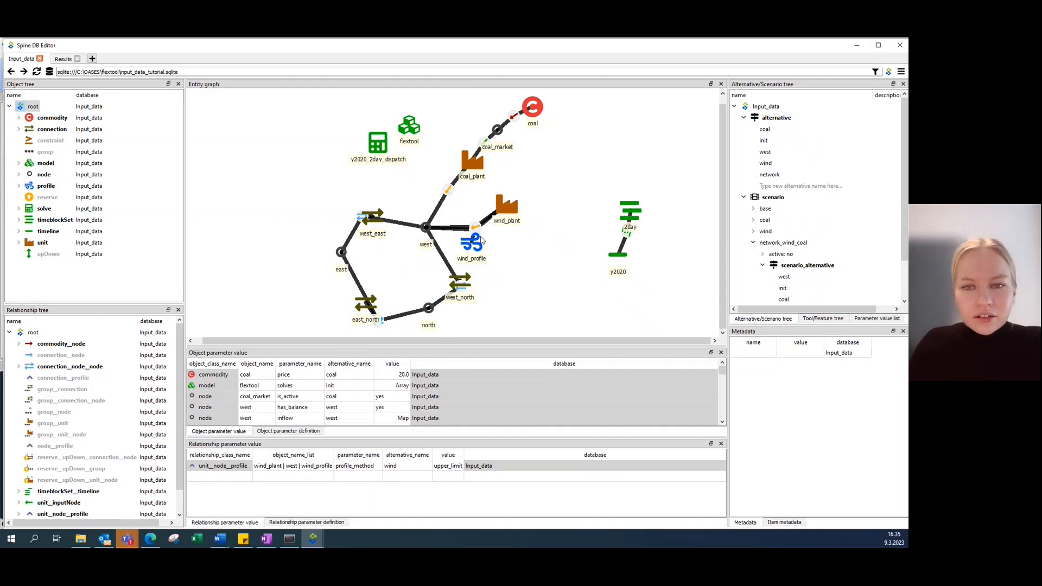
# Step: Move wind_plant farther from the west node and place wind_profile on the link between them
pyautogui.moveTo(503, 217); pyautogui.dragTo(518, 213)
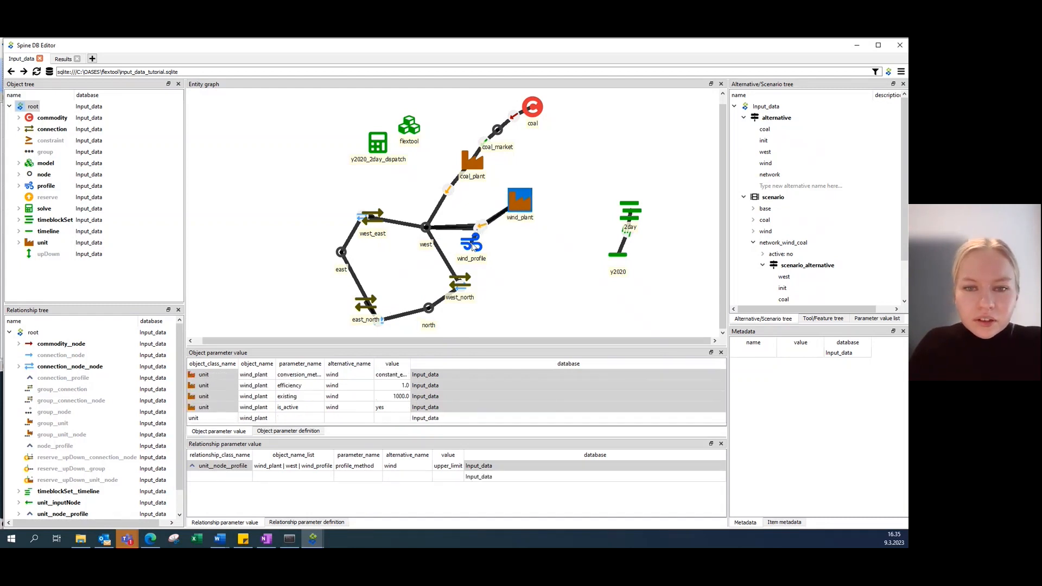
pyautogui.moveTo(472, 246); pyautogui.dragTo(478, 234)
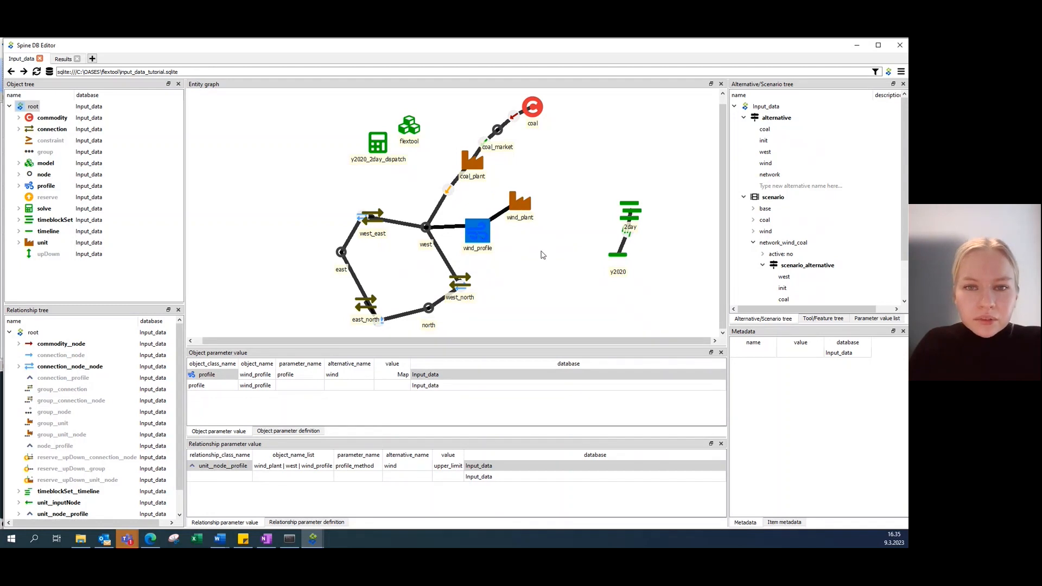
pyautogui.click(541, 254)
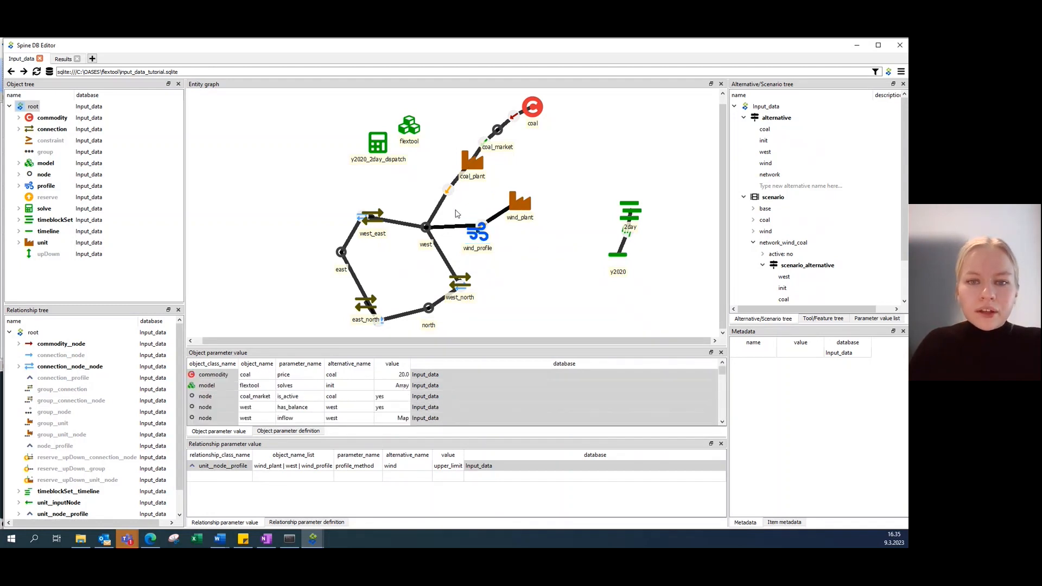